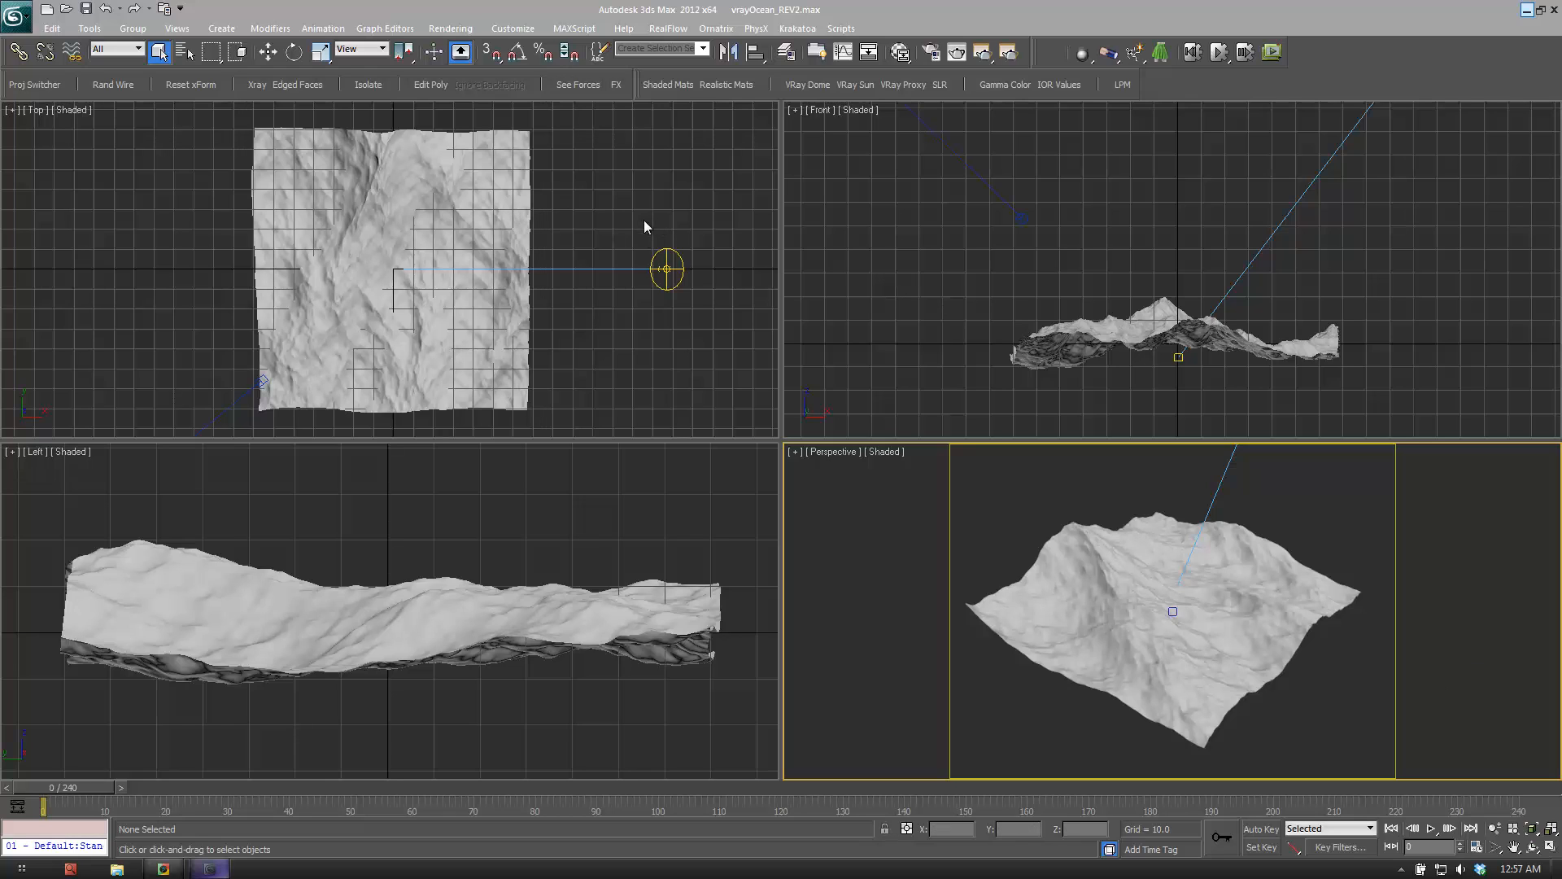
Review the VRaySun parameters and the ocean plane's Houdini_Ocean modifier, and close the Command Panel.
left_click_drag(644, 226, 716, 338)
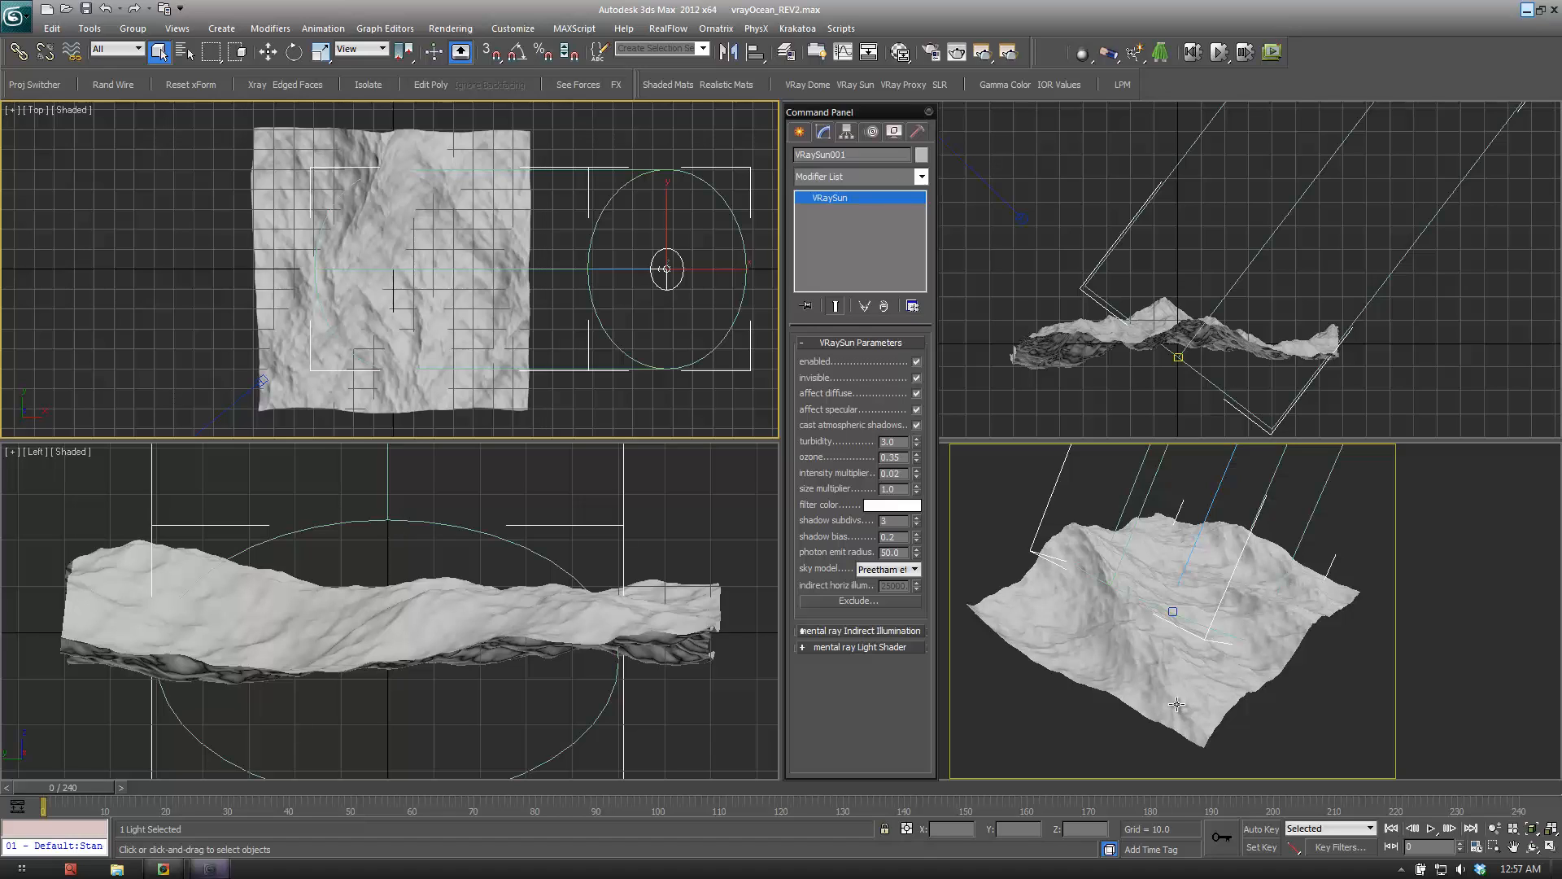
left_click(1177, 677)
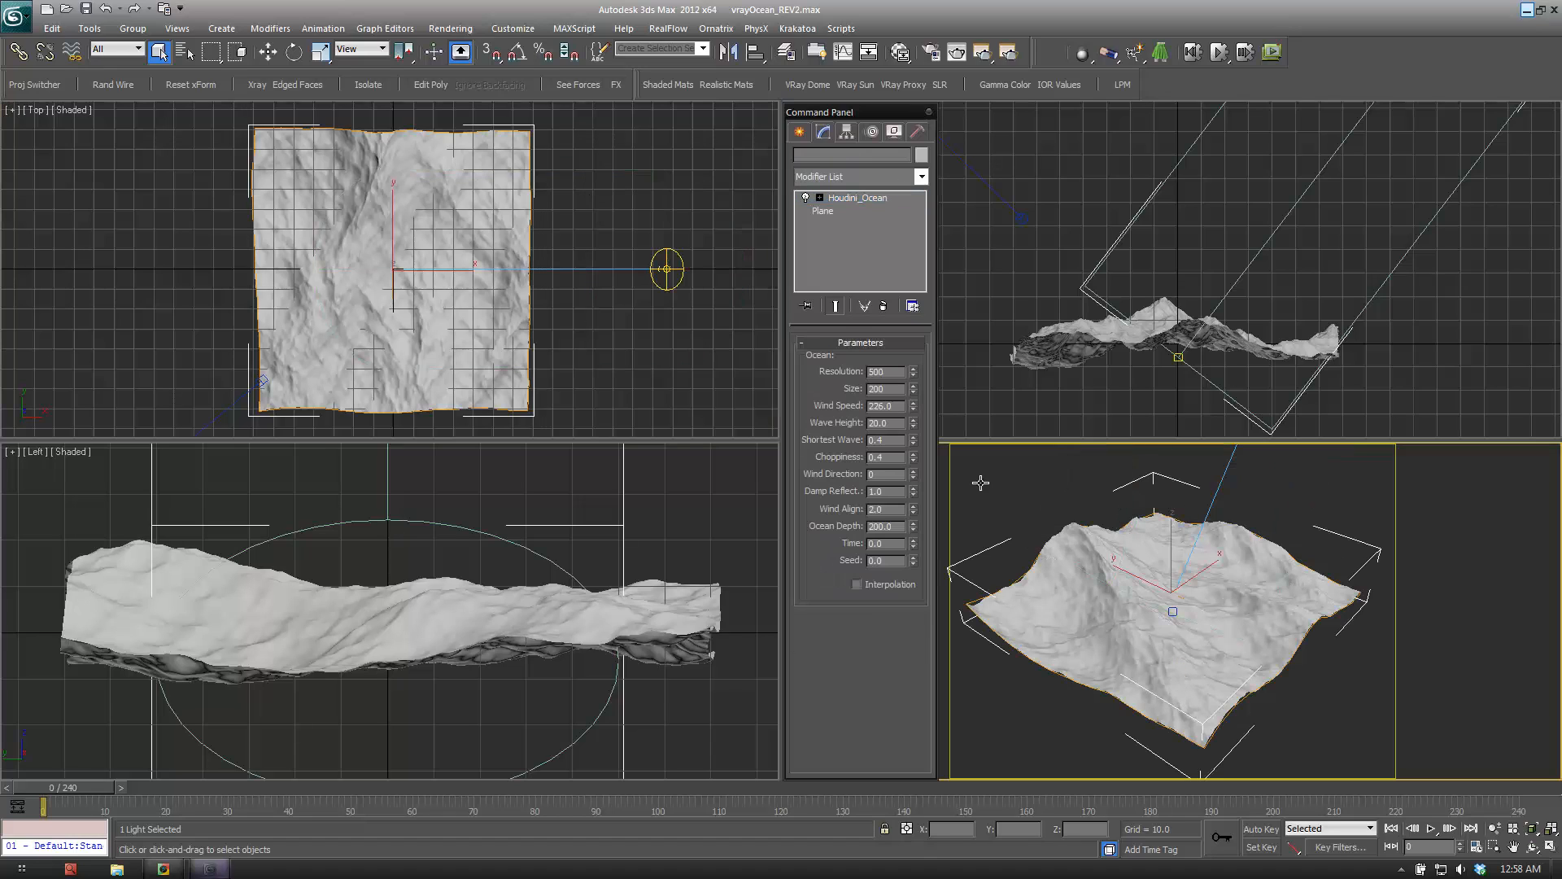
left_click(820, 198)
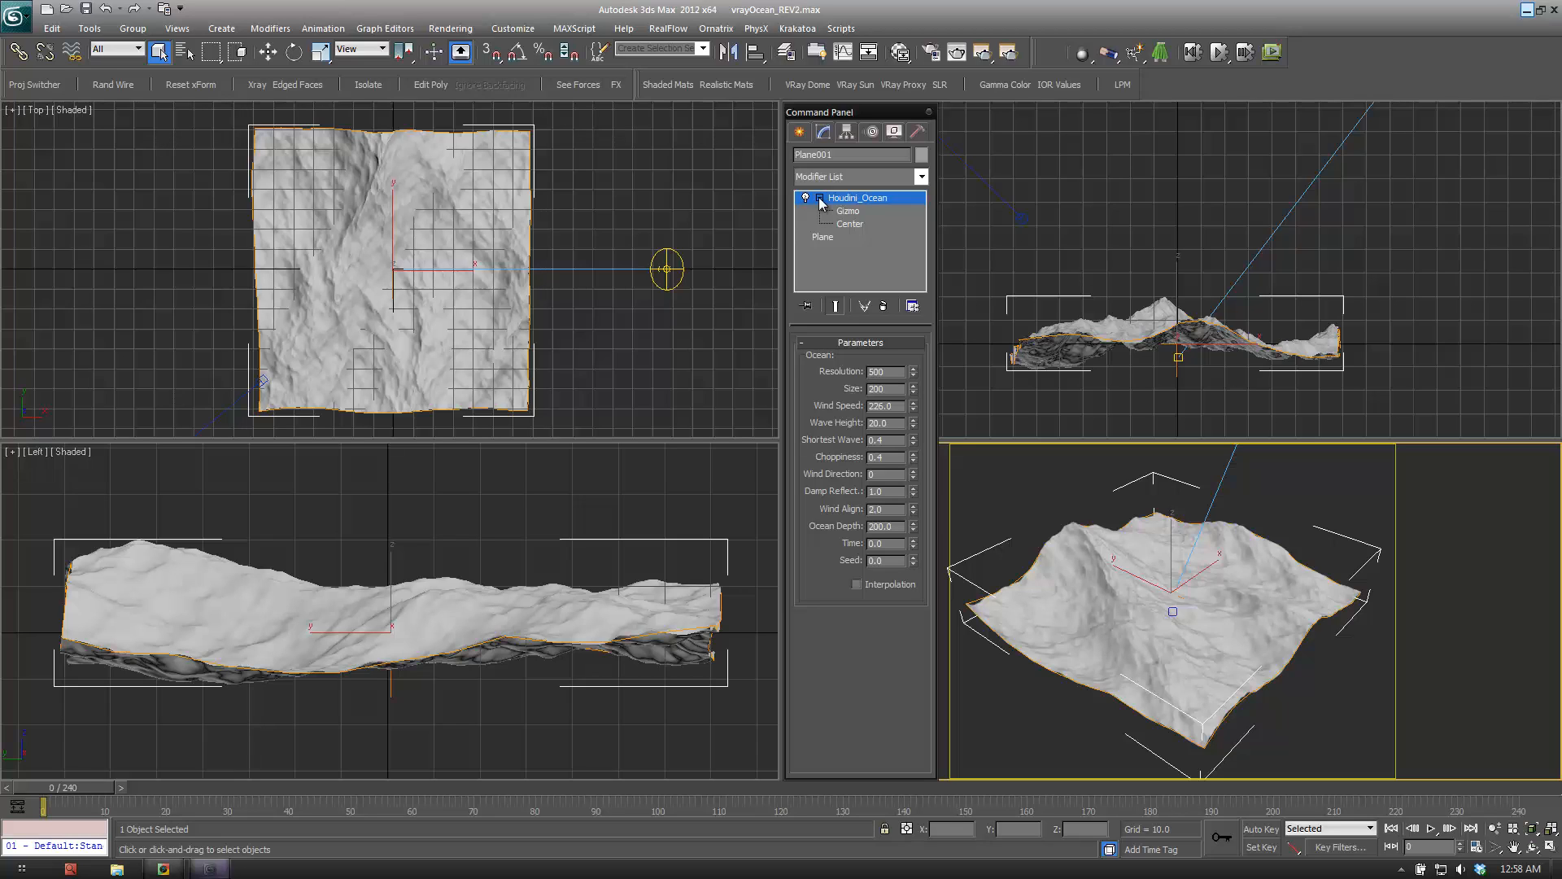
mouse_move(55, 790)
left_mouse_down()
mouse_move(163, 815)
mouse_move(227, 794)
mouse_move(683, 799)
mouse_move(25, 791)
left_mouse_up()
key("q")
left_click(930, 117)
Open the Slate Material Editor and delete the unconnected Standard material node below the MAP PREVIEW node.
key("m")
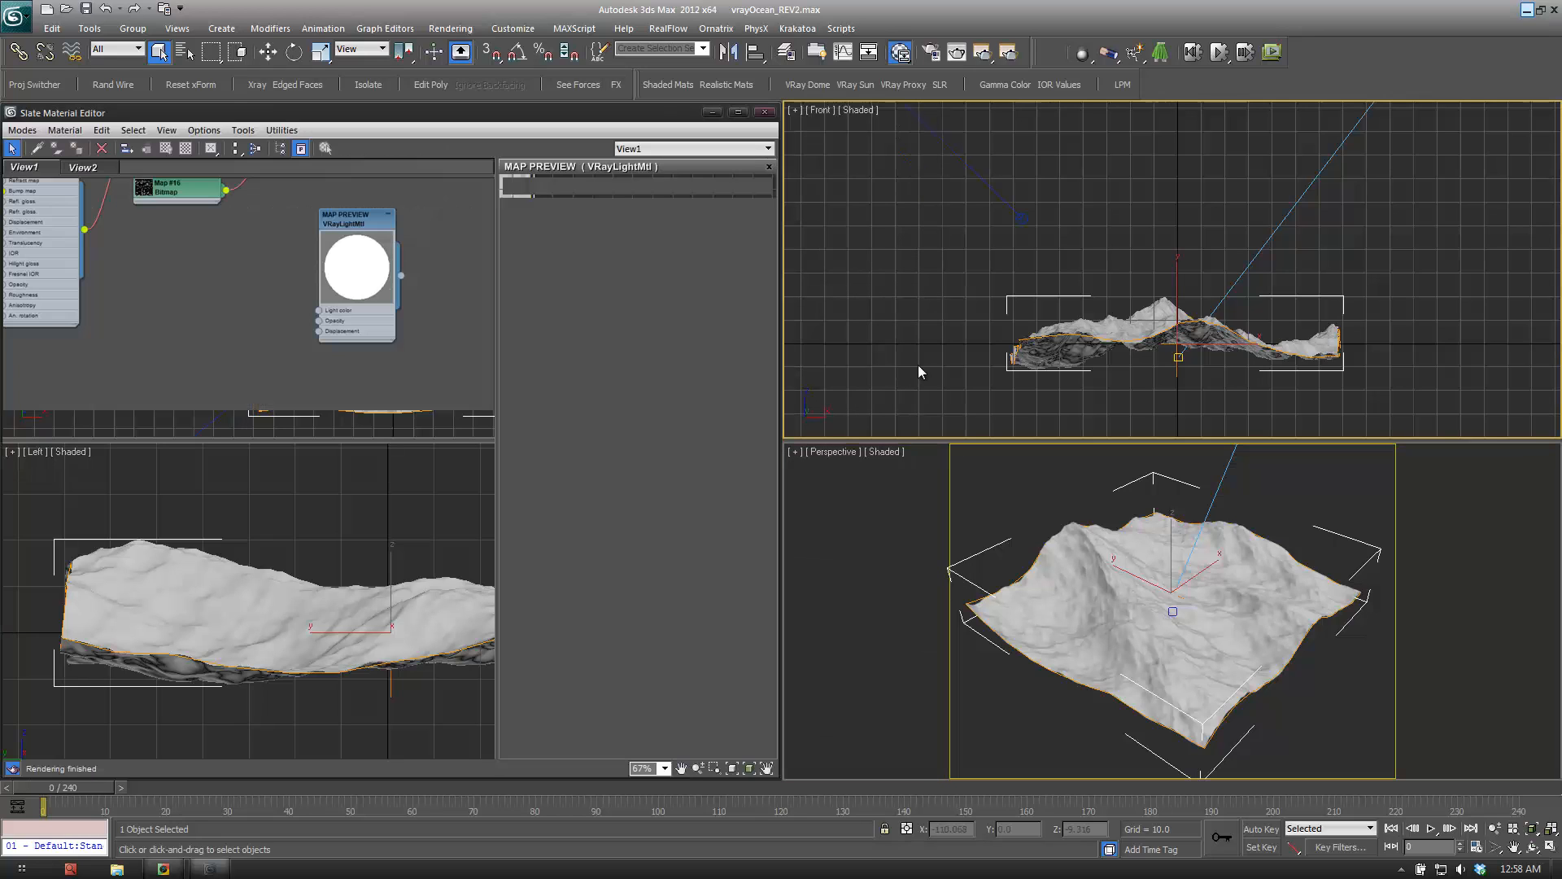
scroll(339, 489, "down", 3)
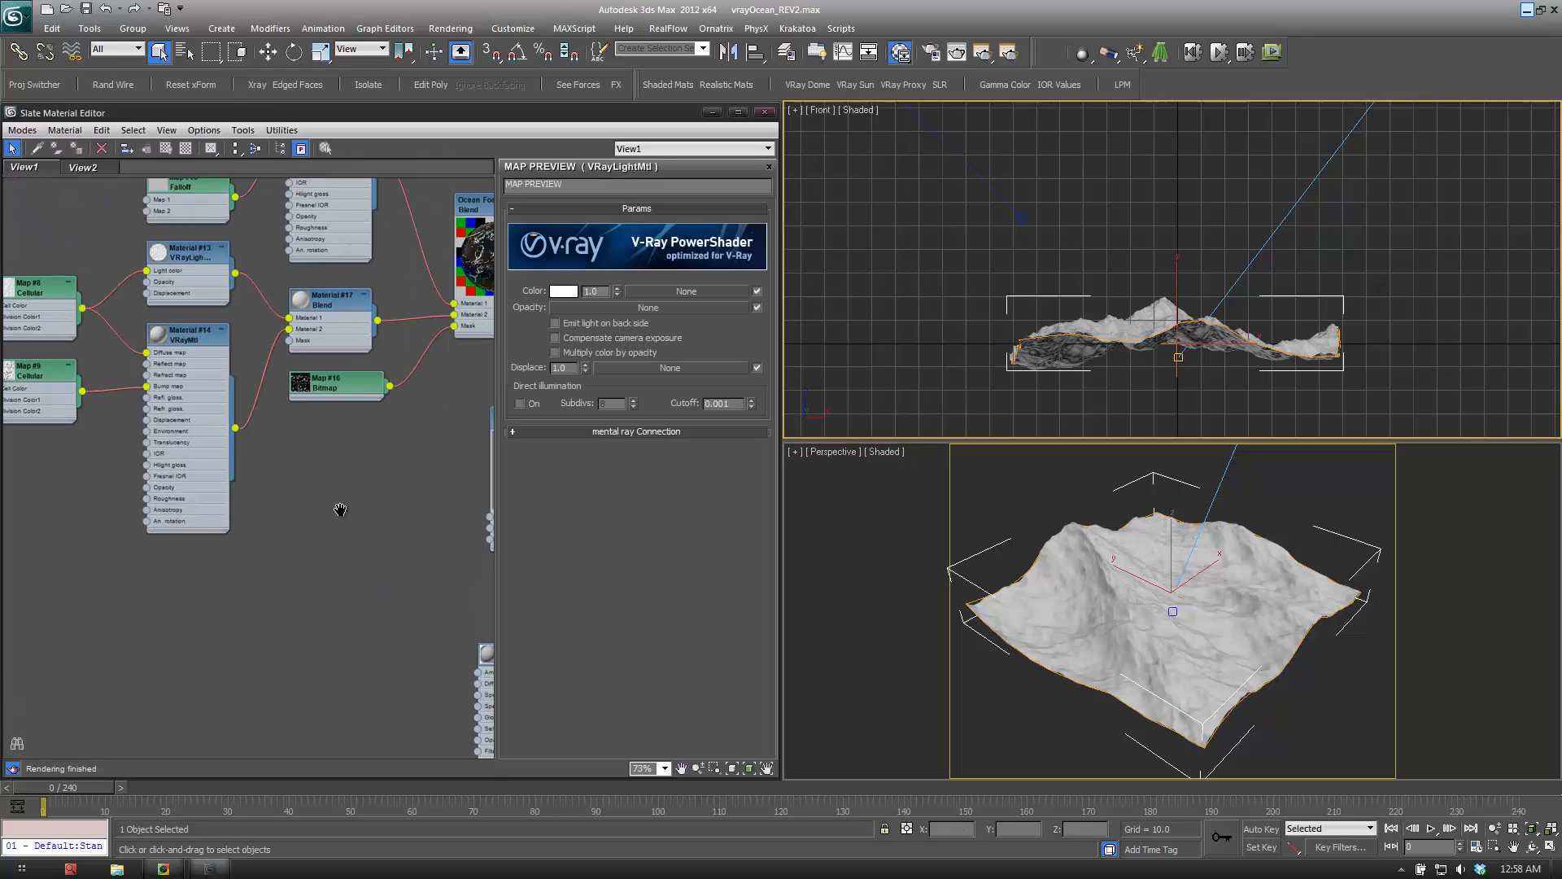
scroll(321, 525, "up", 4)
left_click_drag(318, 534, 364, 473)
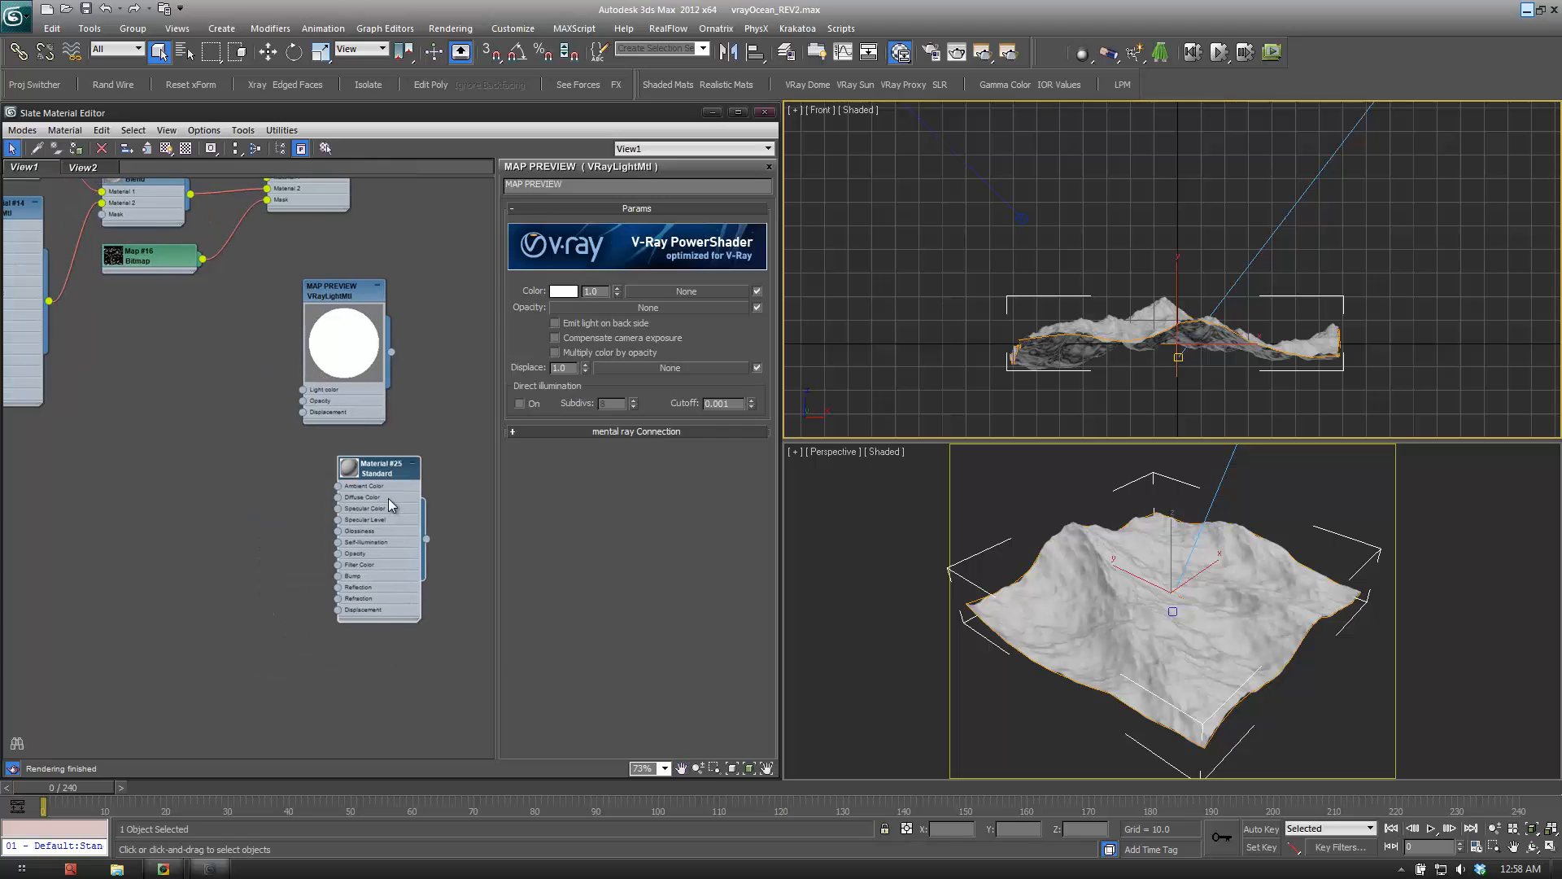
key("Delete")
Move the MAP PREVIEW node out of the way, below and to the far side of the ocean foam material network.
middle_click_drag(91, 450, 296, 753)
scroll(330, 631, "down", 1)
middle_click_drag(349, 621, 351, 524)
scroll(350, 579, "down", 3)
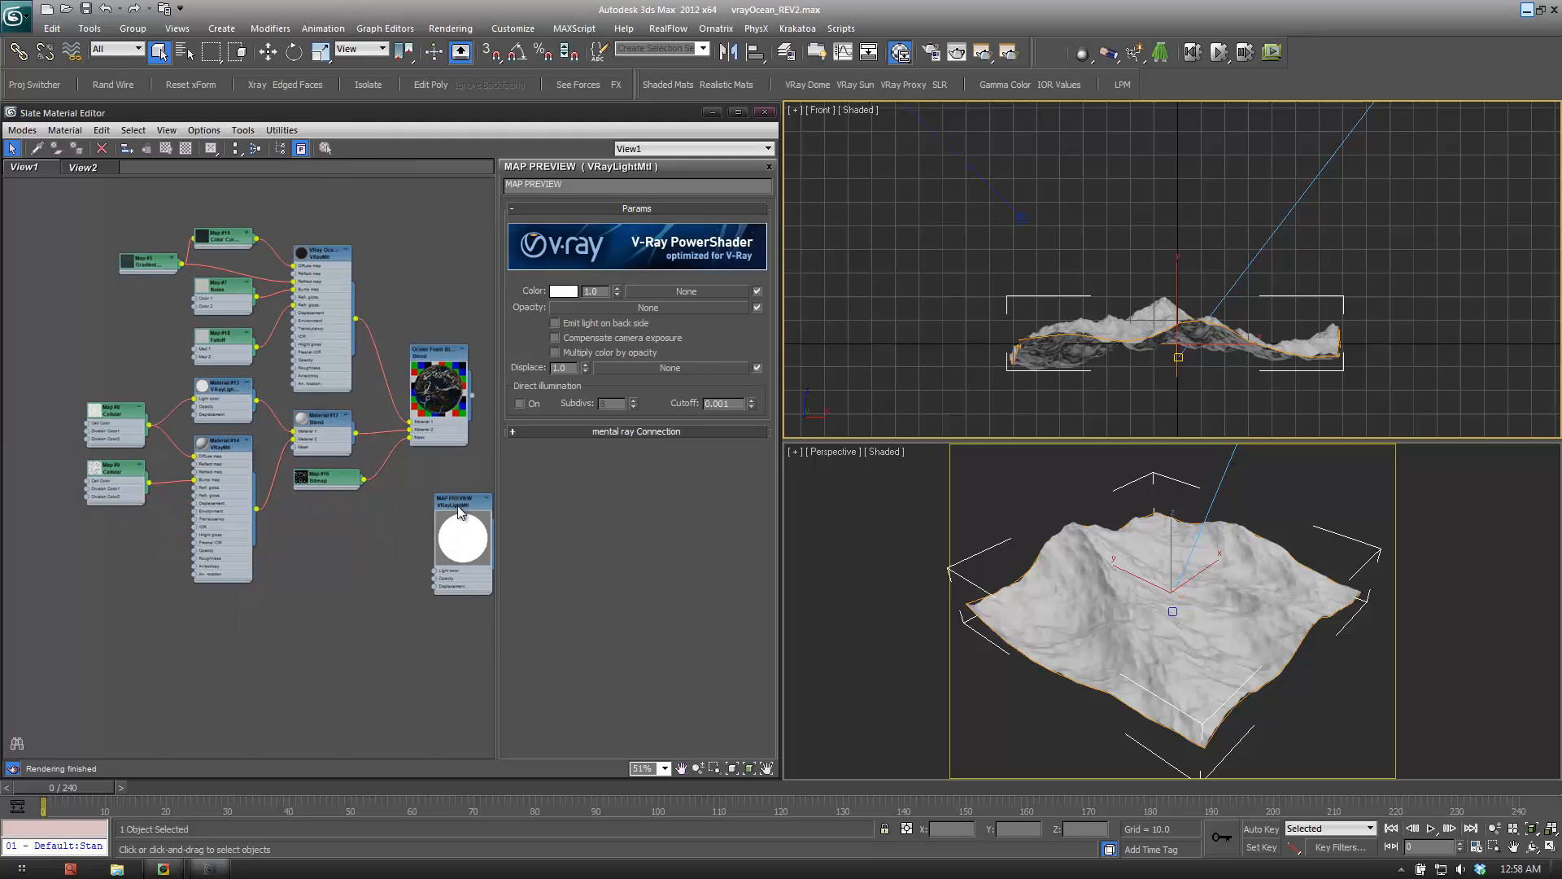
left_click_drag(457, 534, 47, 712)
middle_click_drag(434, 587, 457, 684)
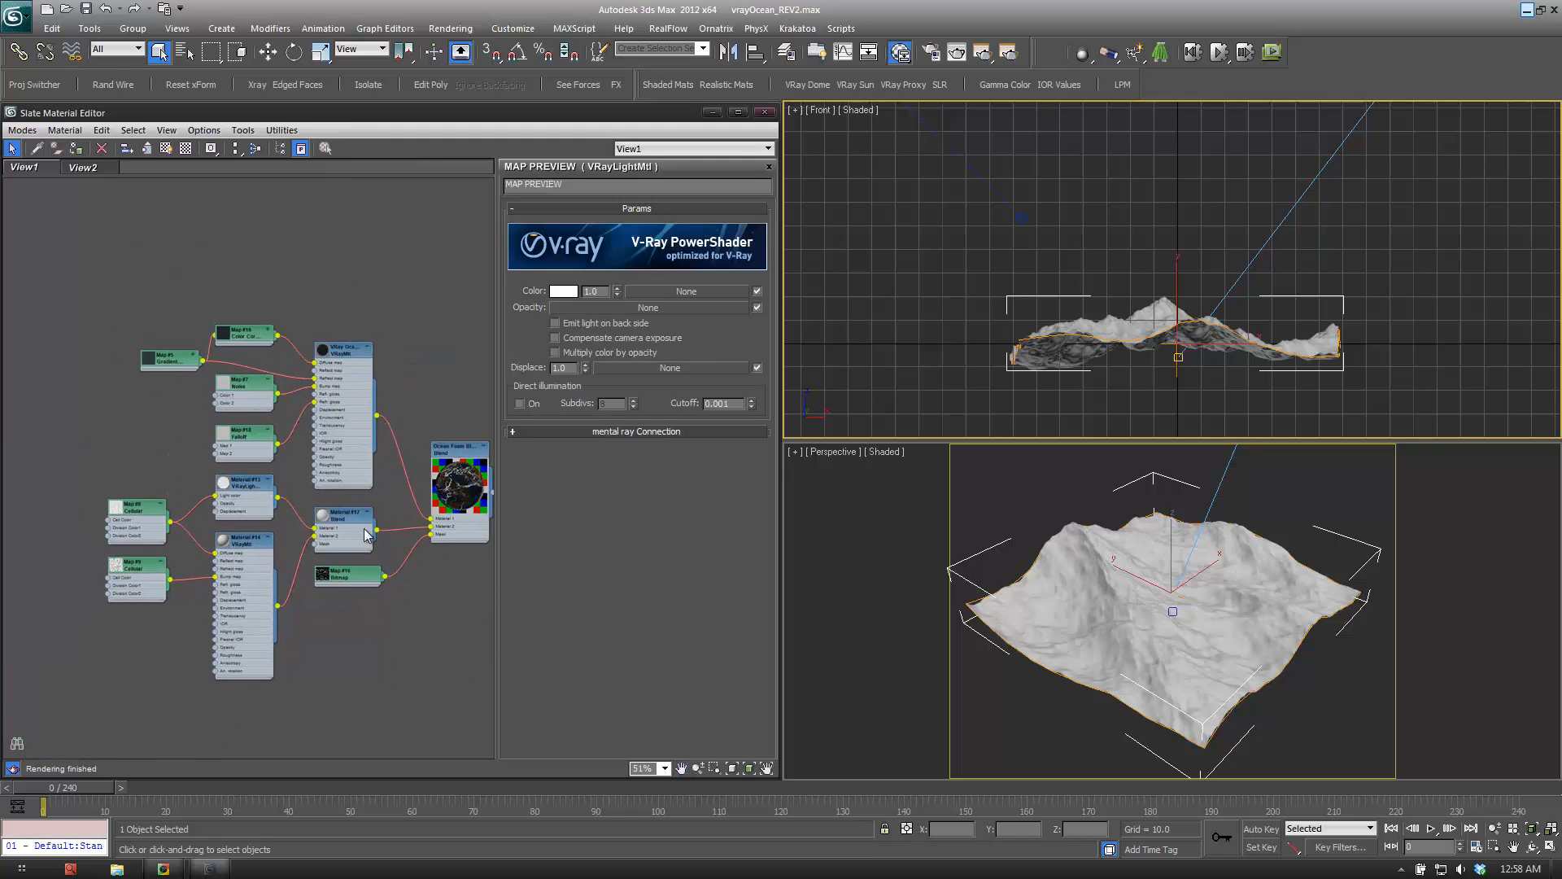
scroll(384, 501, "up", 2)
middle_click_drag(391, 573, 370, 525)
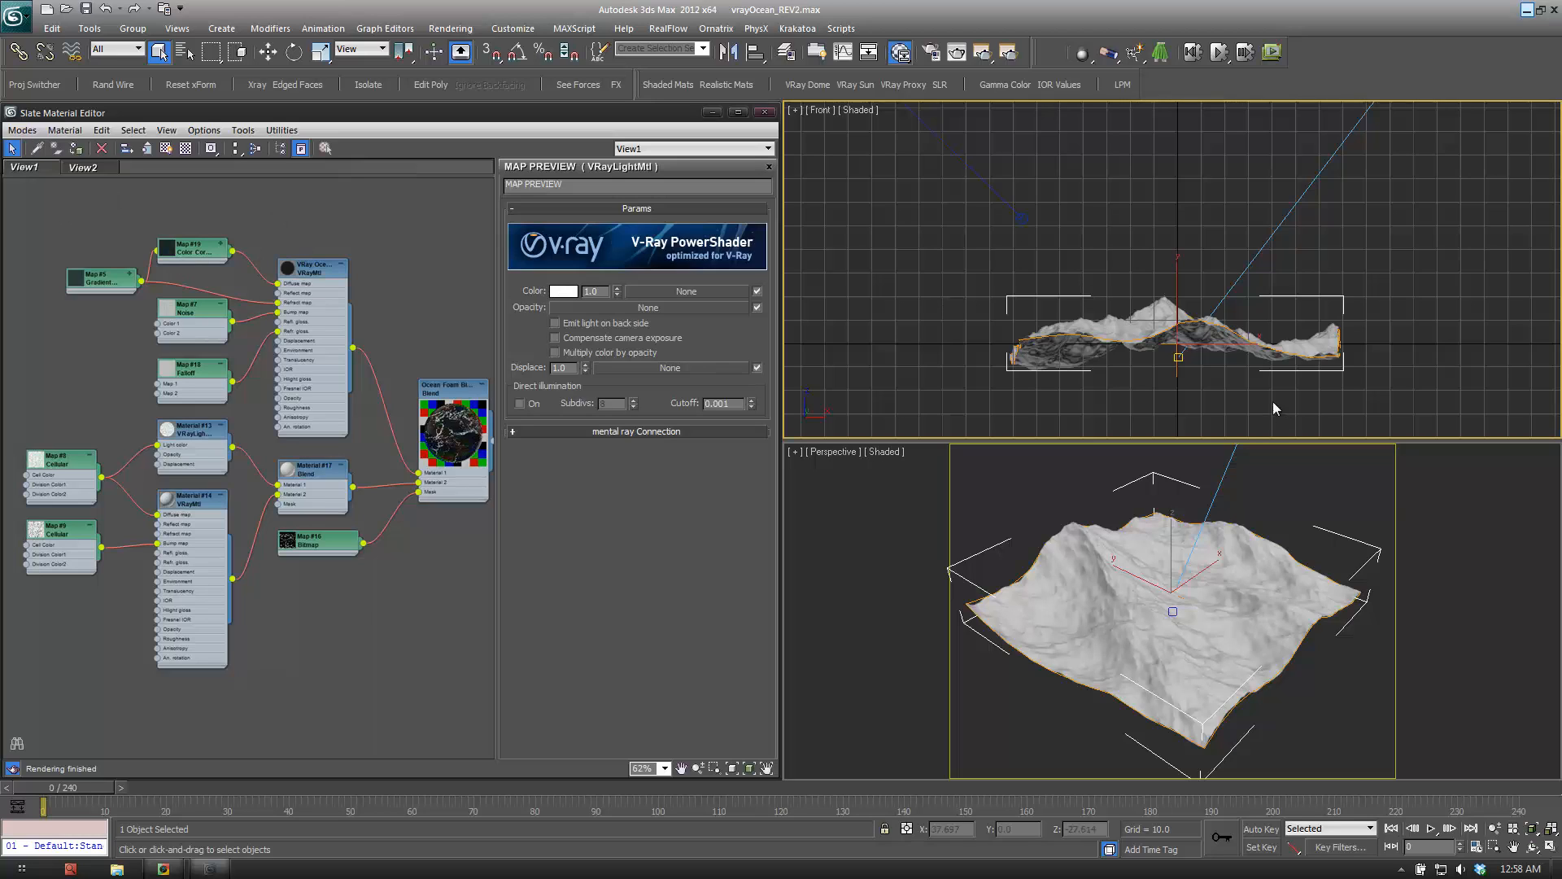
Start an ActiveShade render of the Perspective view and move its window clear of the material editor.
right_click(1508, 506)
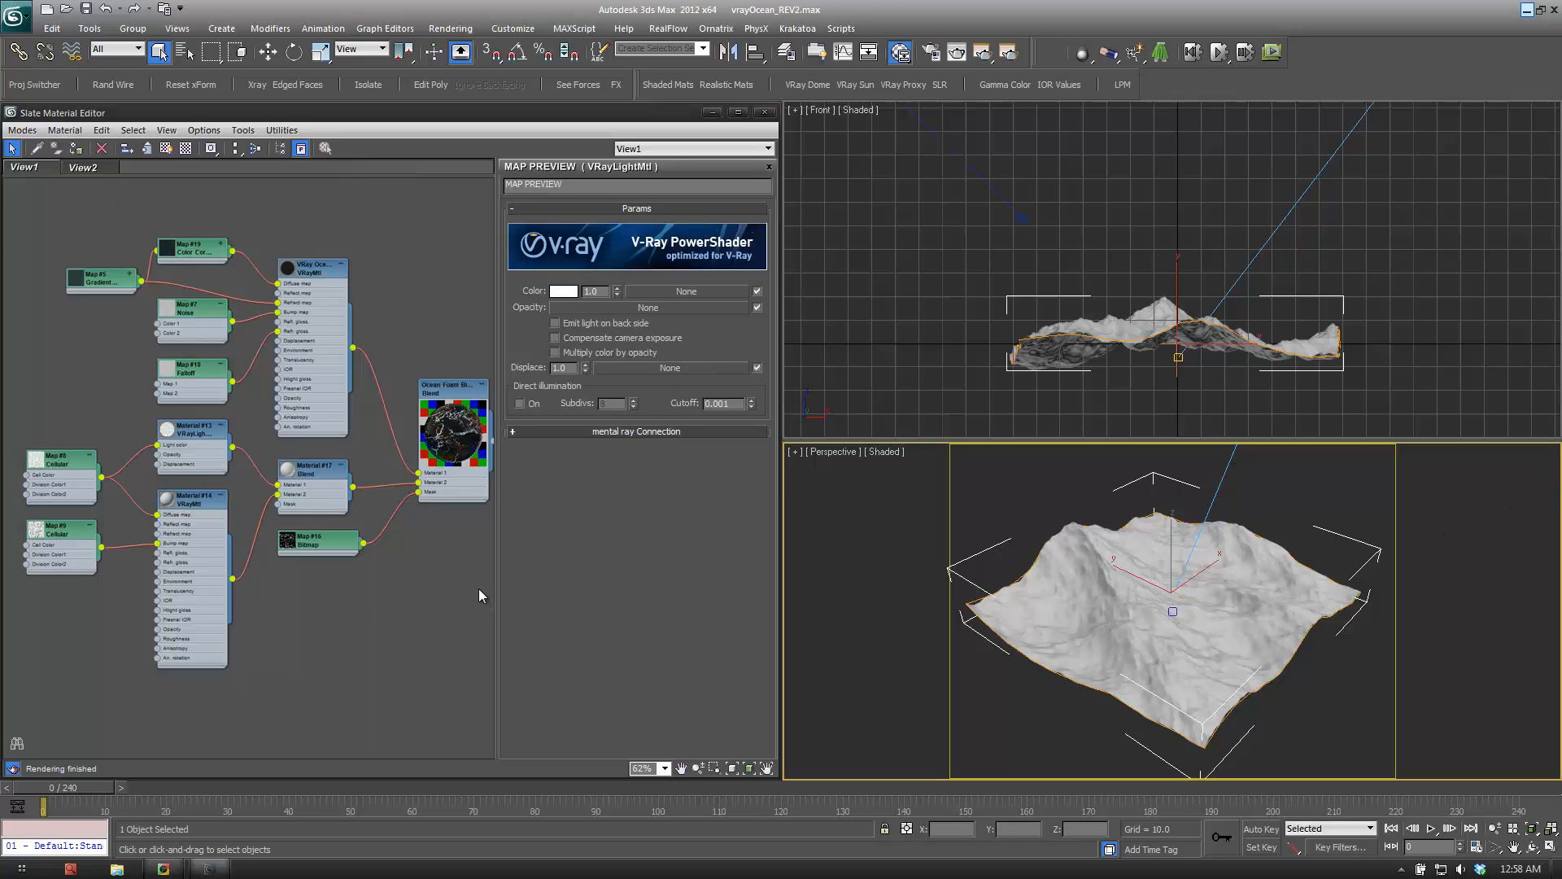
middle_click_drag(431, 625, 431, 624)
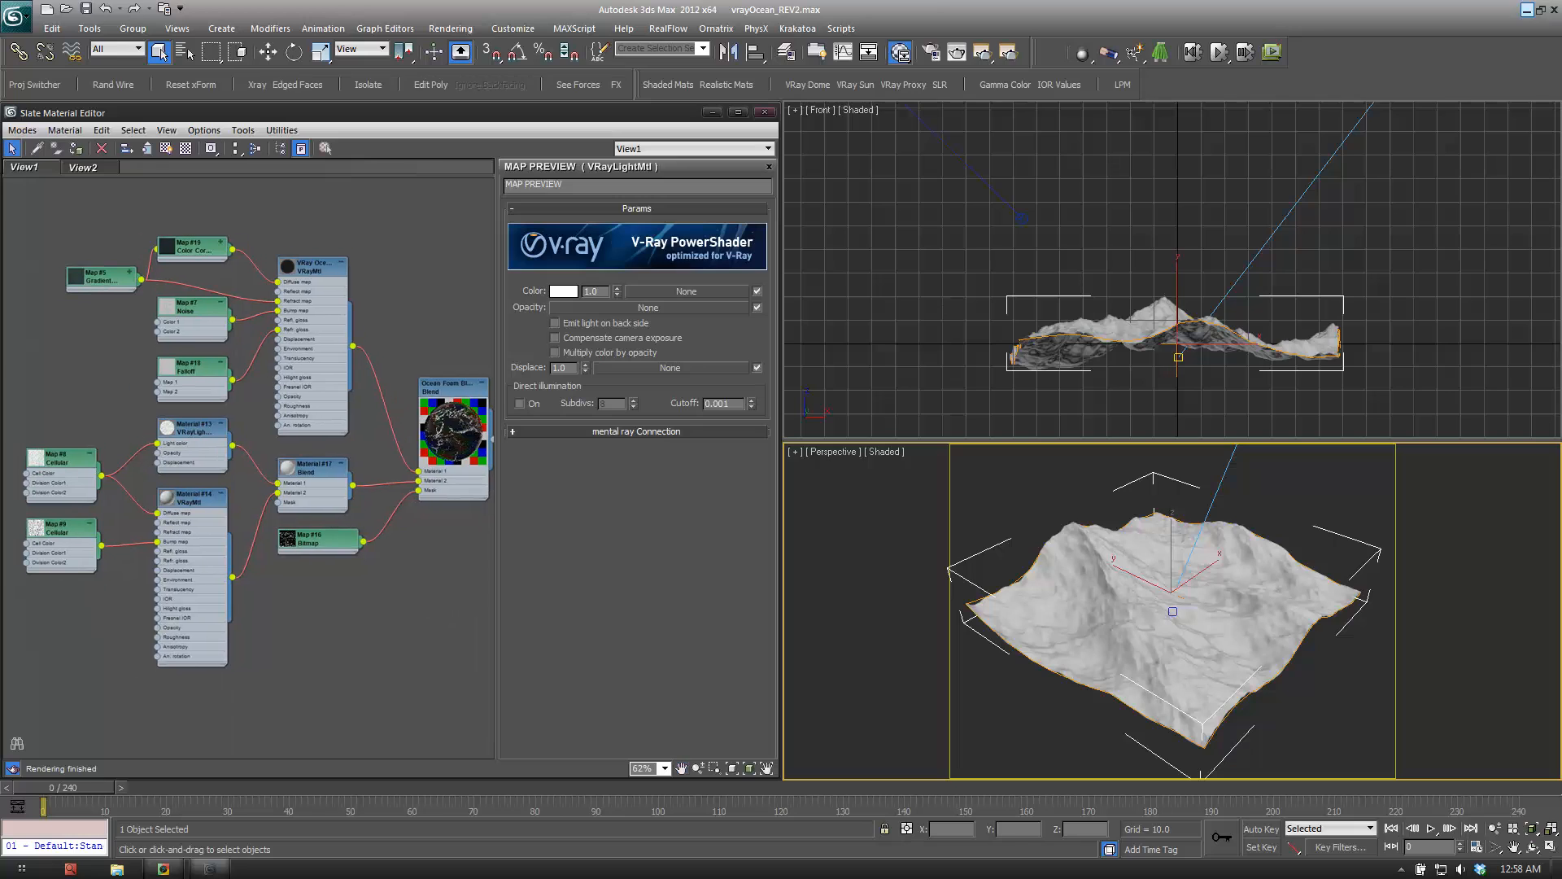
left_click(983, 52)
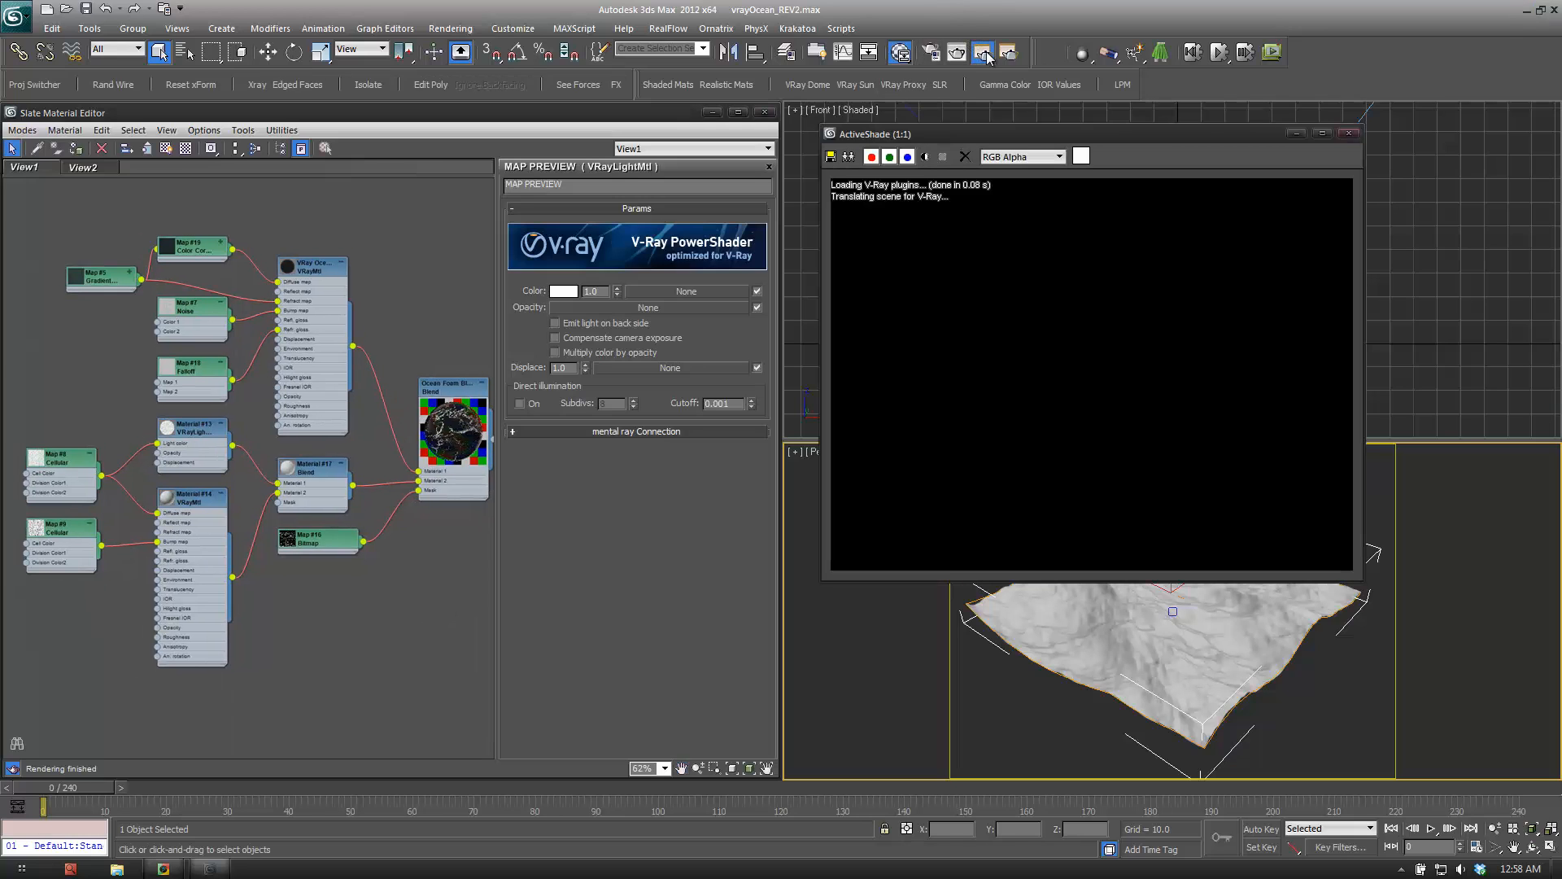
left_click_drag(1226, 145, 1312, 252)
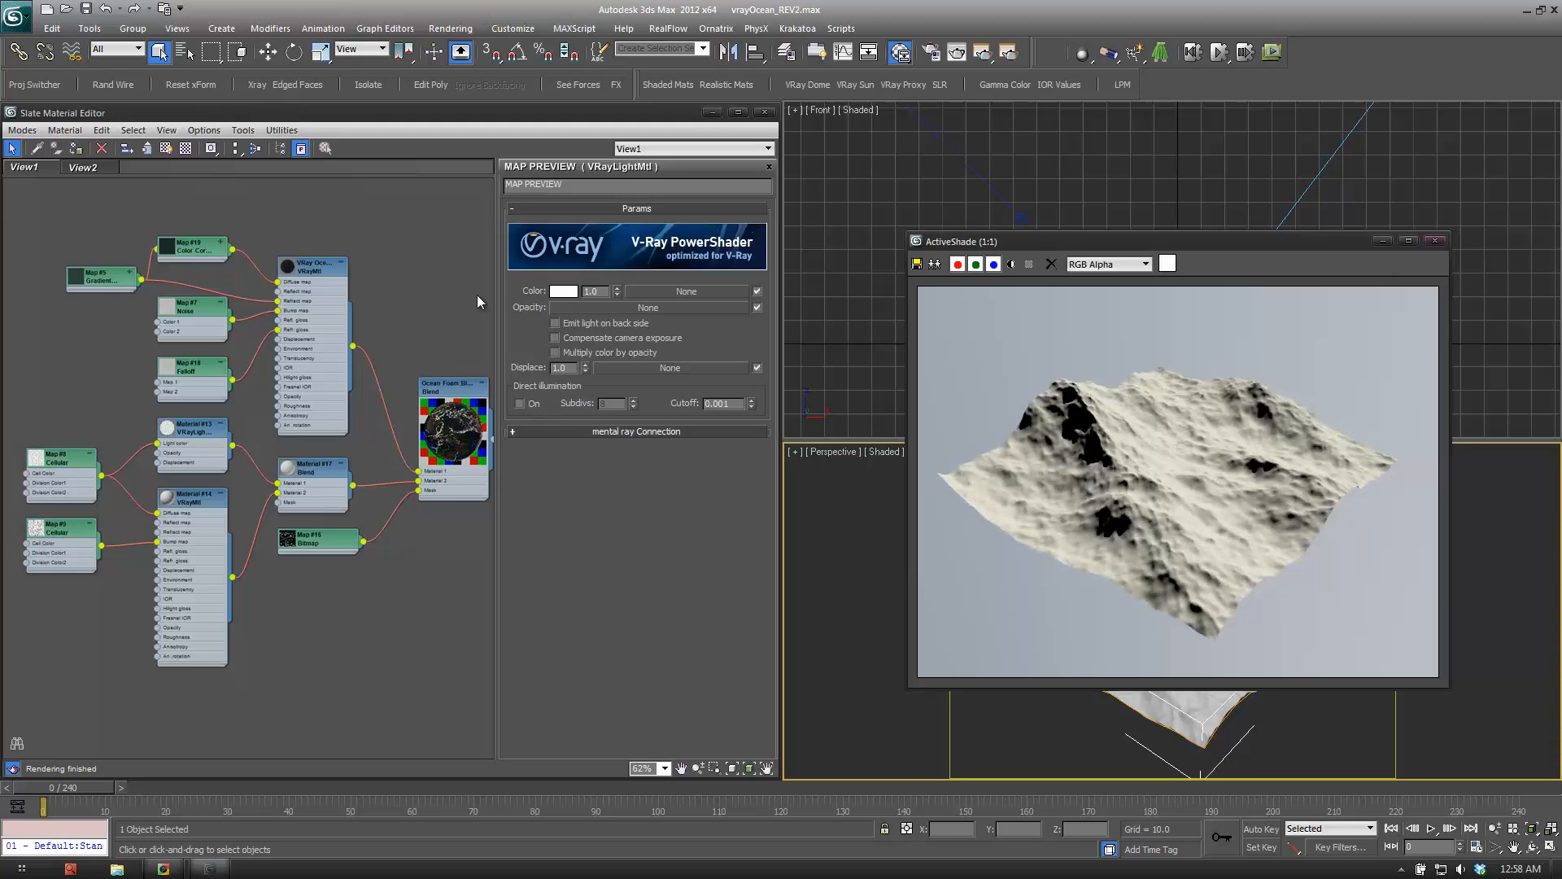
Assign the Ocean Foam Blend material to the selected ocean plane and reposition the ActiveShade window.
middle_click_drag(393, 320, 336, 295)
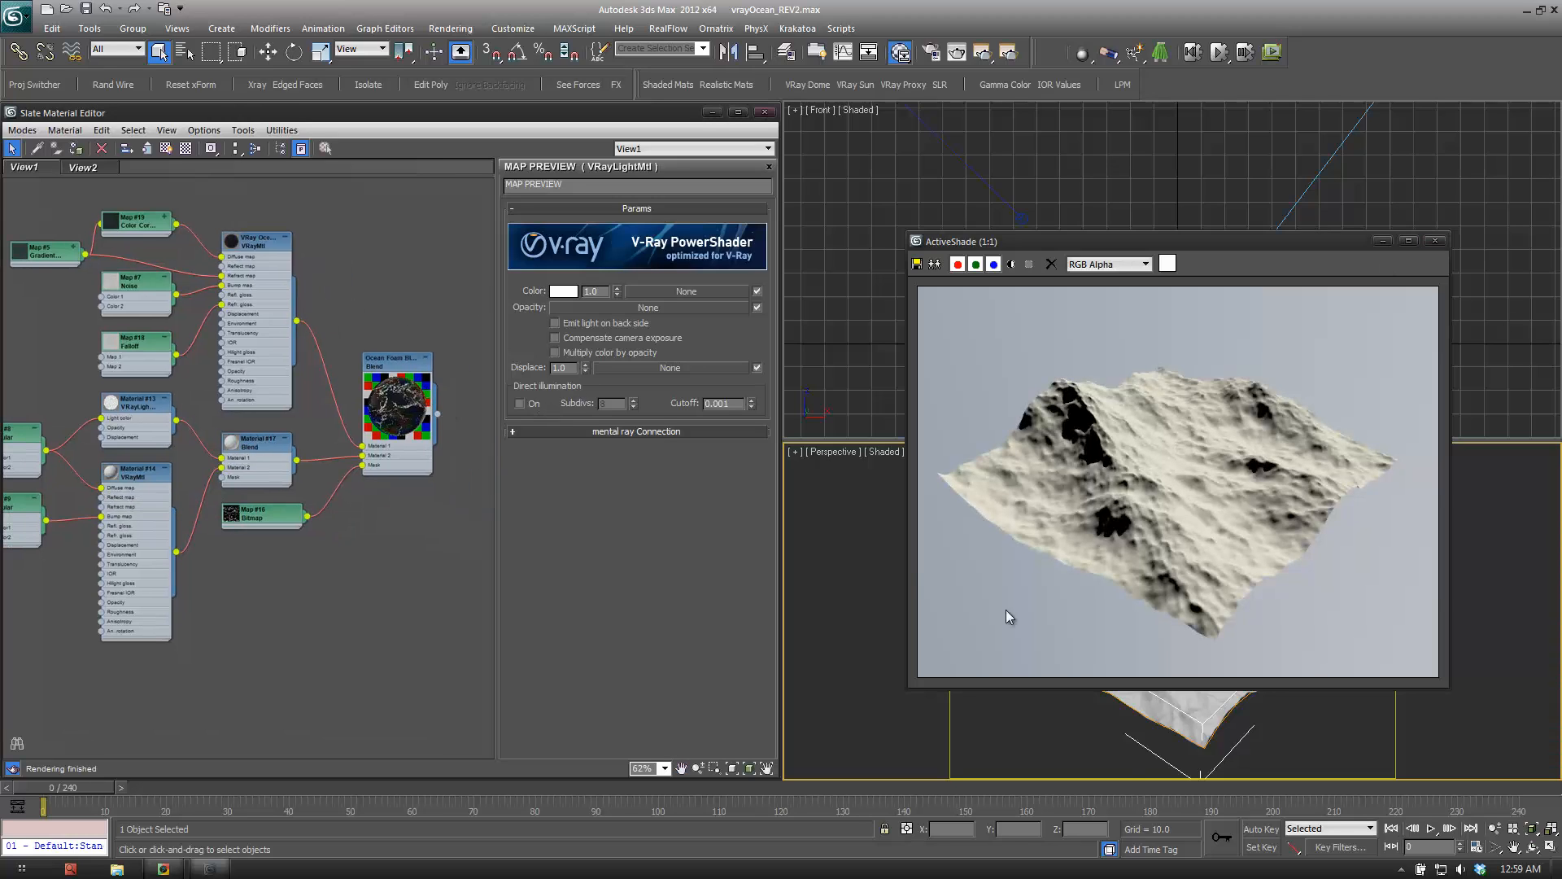
right_click(409, 372)
left_click(482, 392)
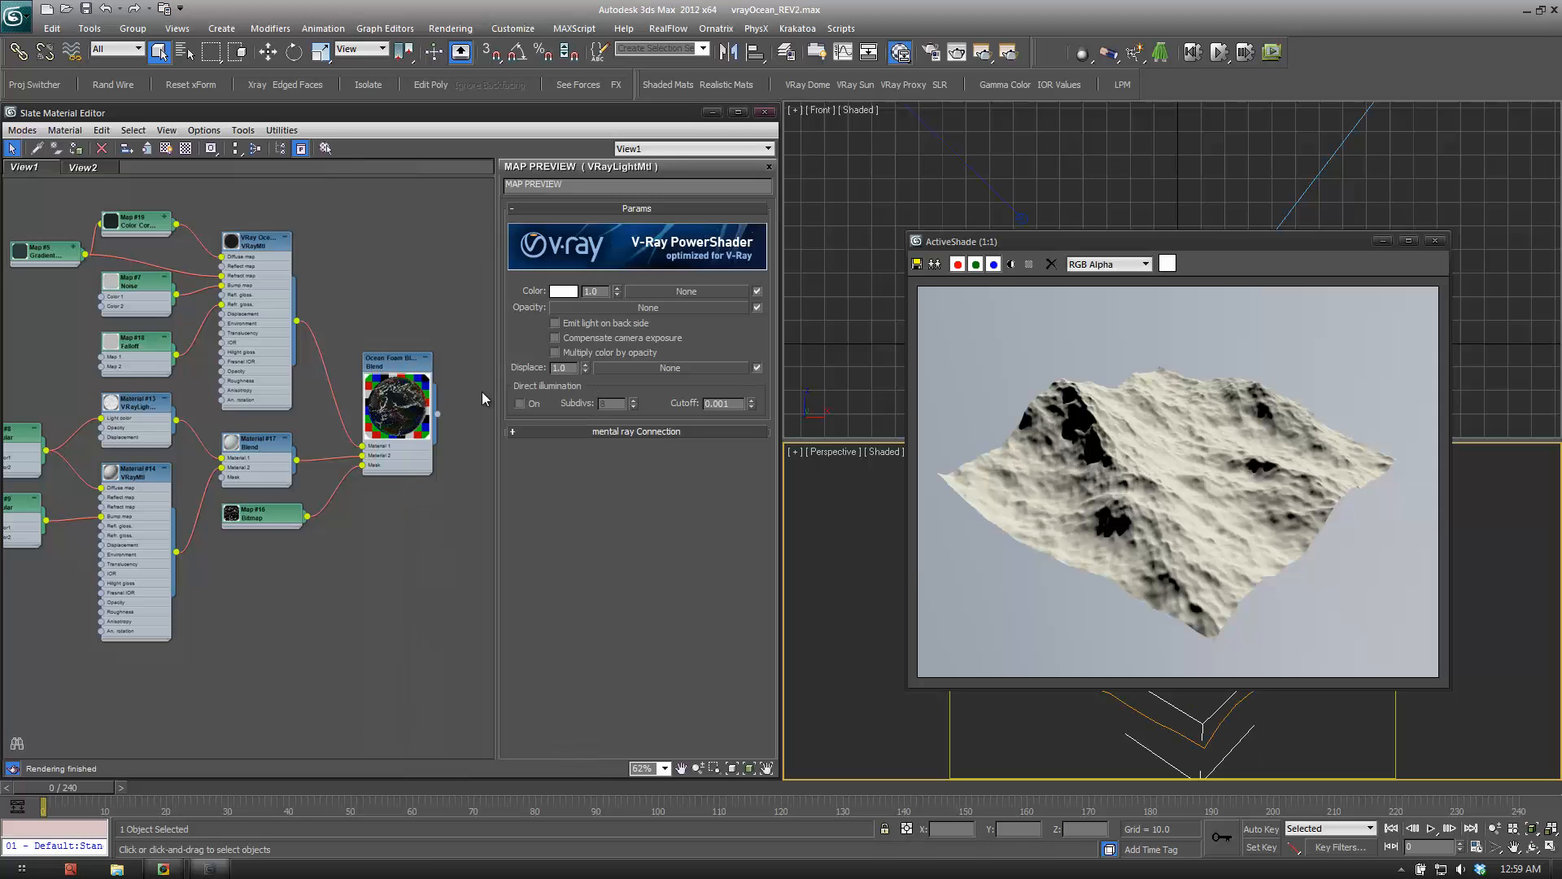
left_click_drag(1257, 241, 1238, 268)
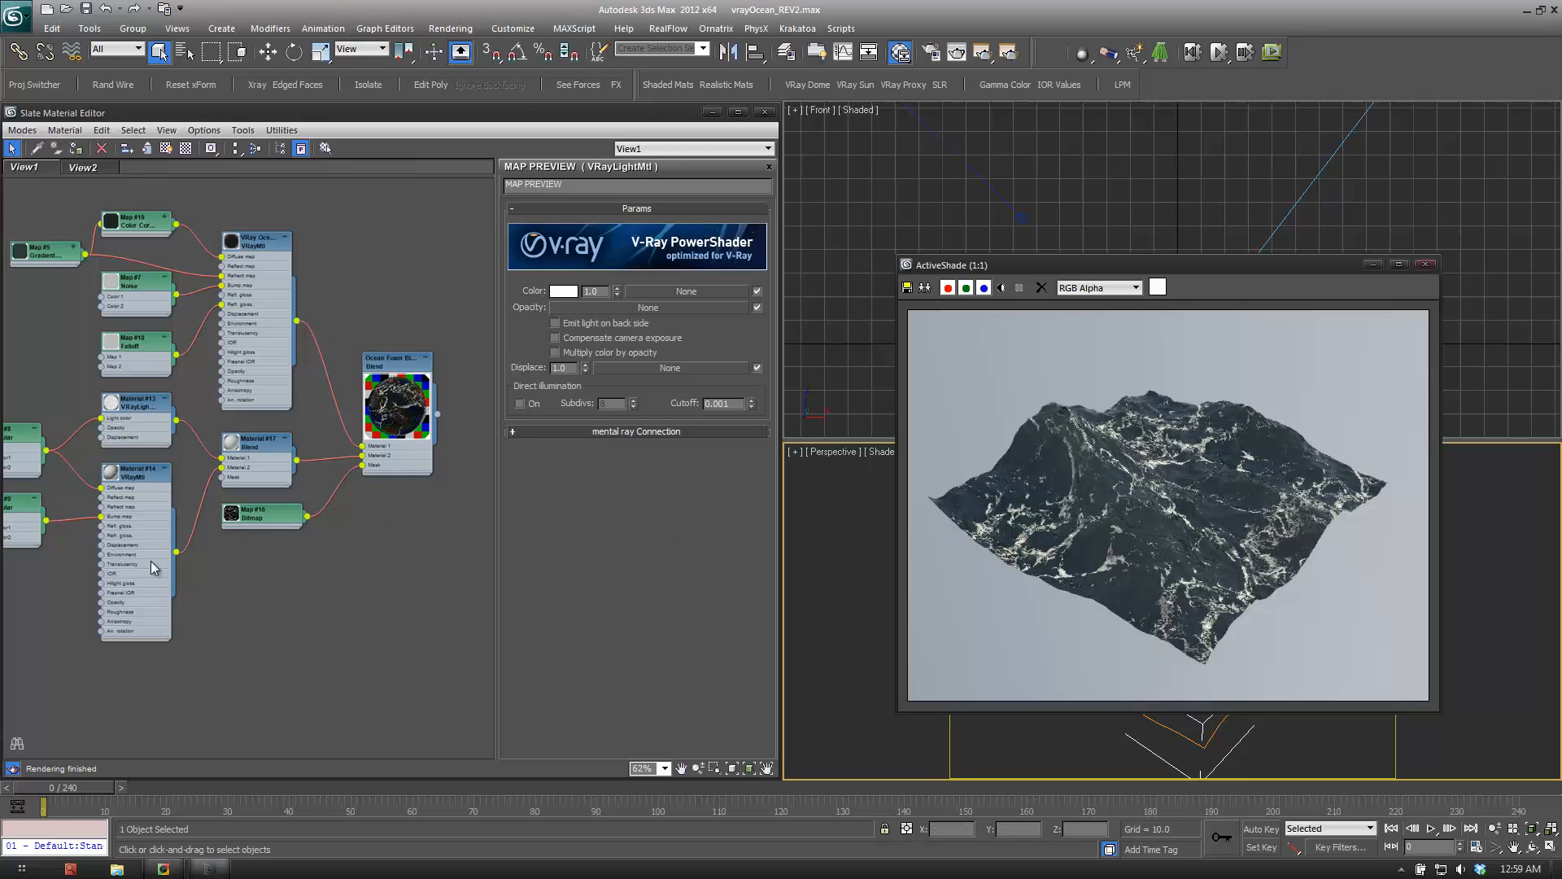
Move the foam and blend nodes well below the VRay Ocean nodes, and place the MAP PREVIEW node above VRay Ocean.
middle_click_drag(169, 571, 338, 624)
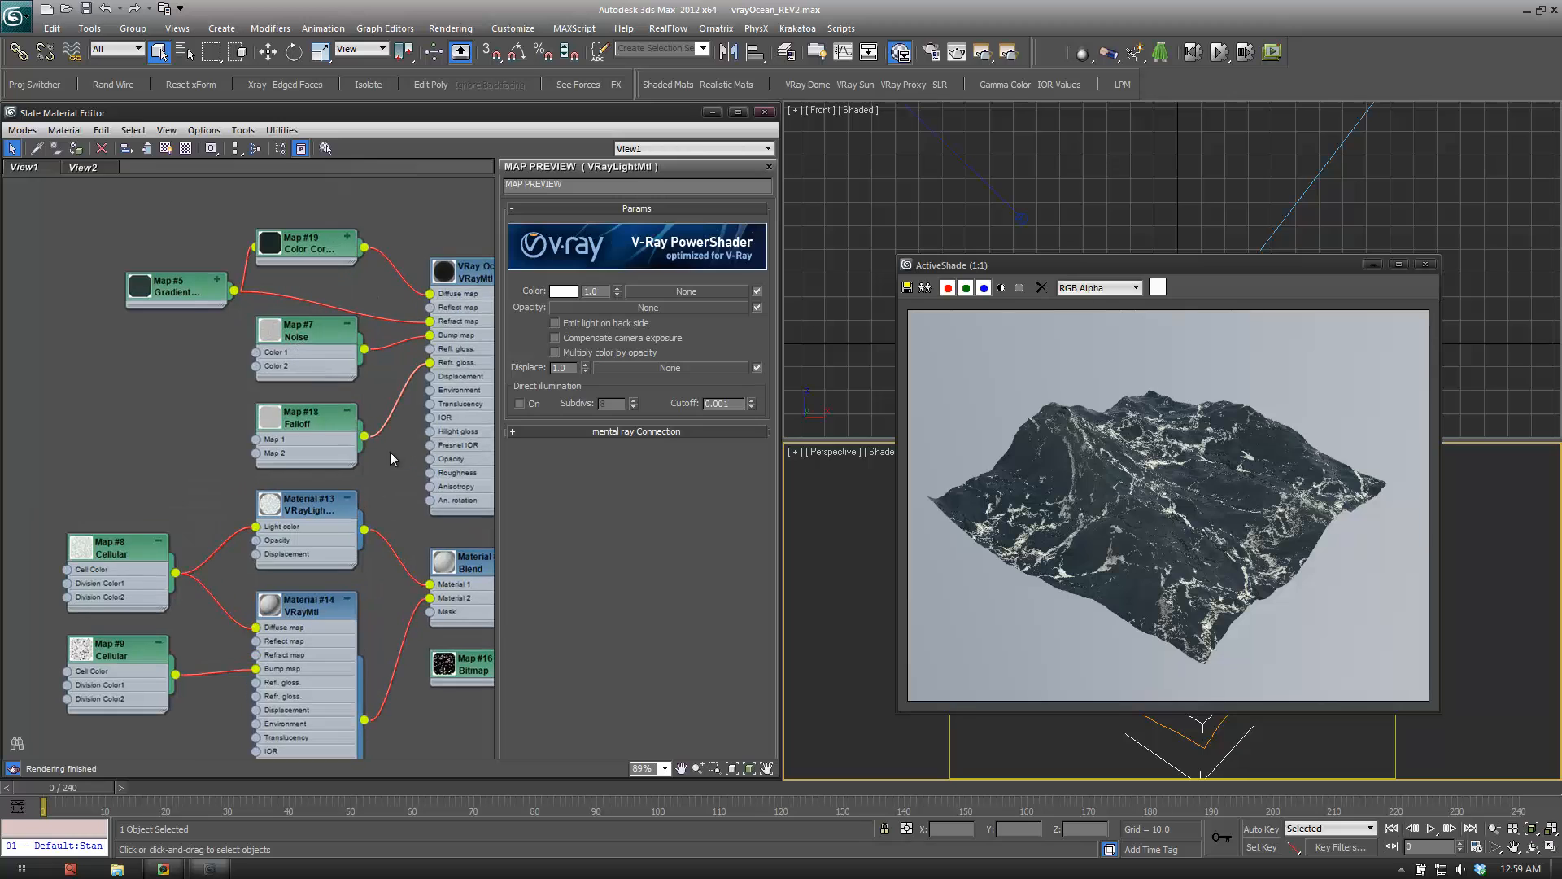
middle_click_drag(389, 452, 143, 396)
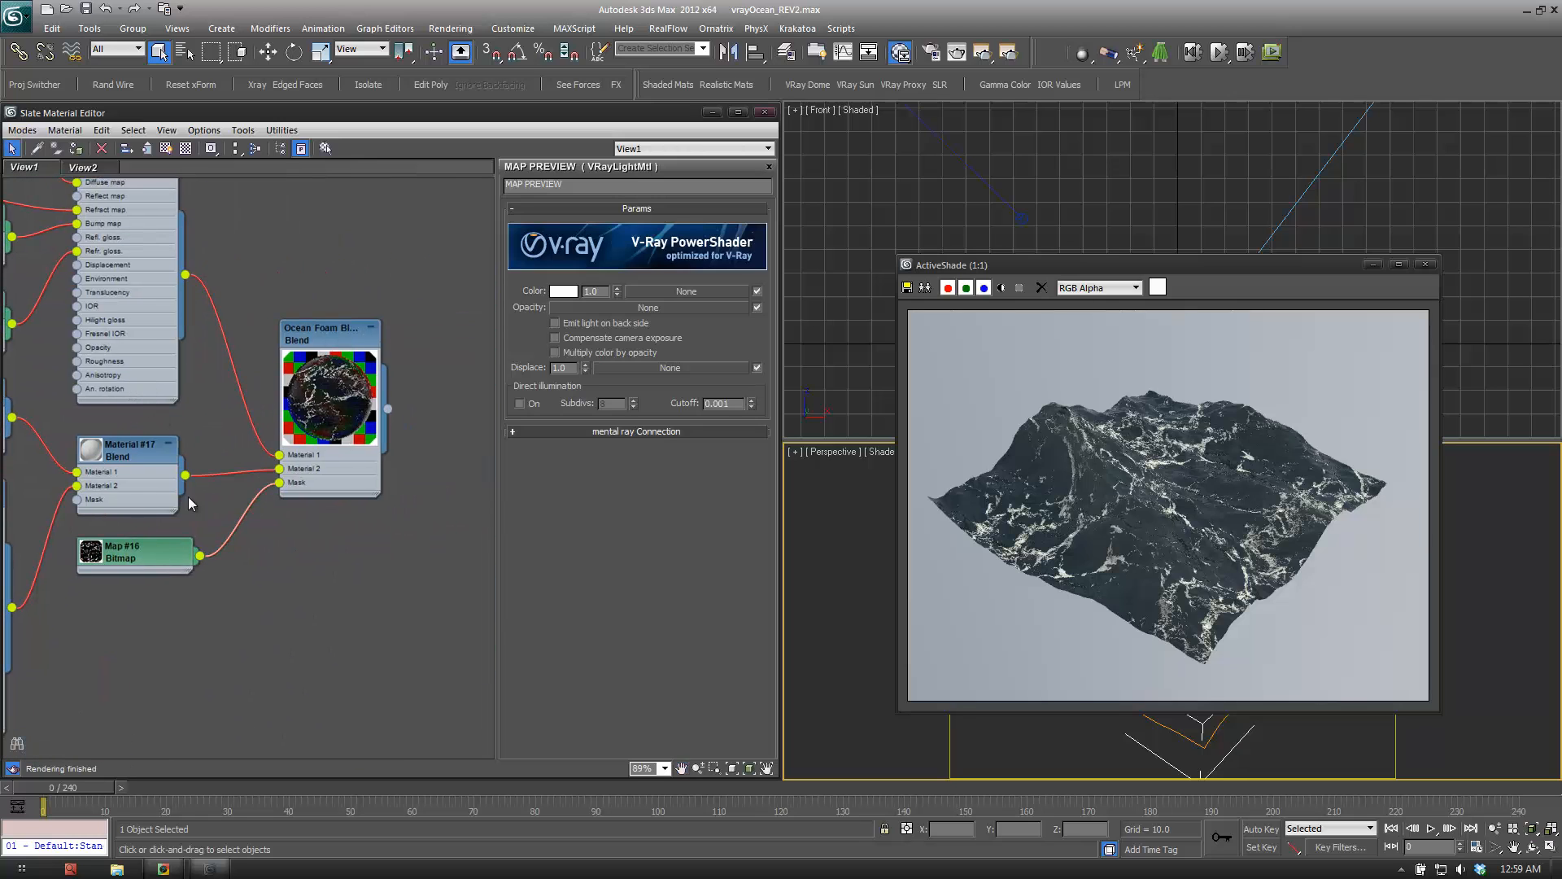
middle_click_drag(91, 322, 292, 561)
scroll(292, 562, "down", 8)
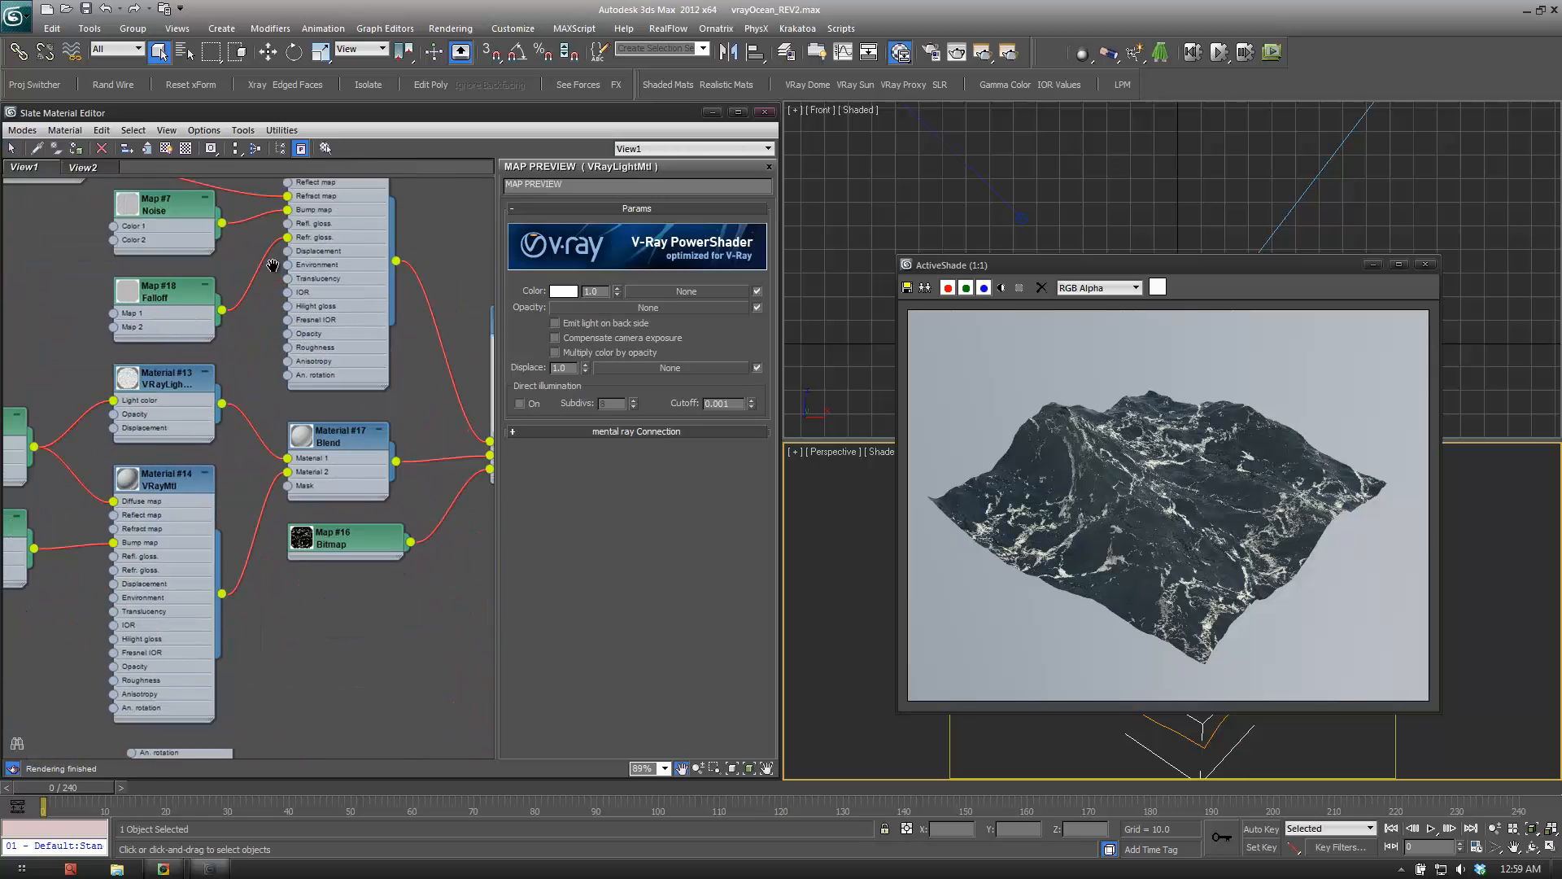
left_click_drag(427, 583, 275, 698)
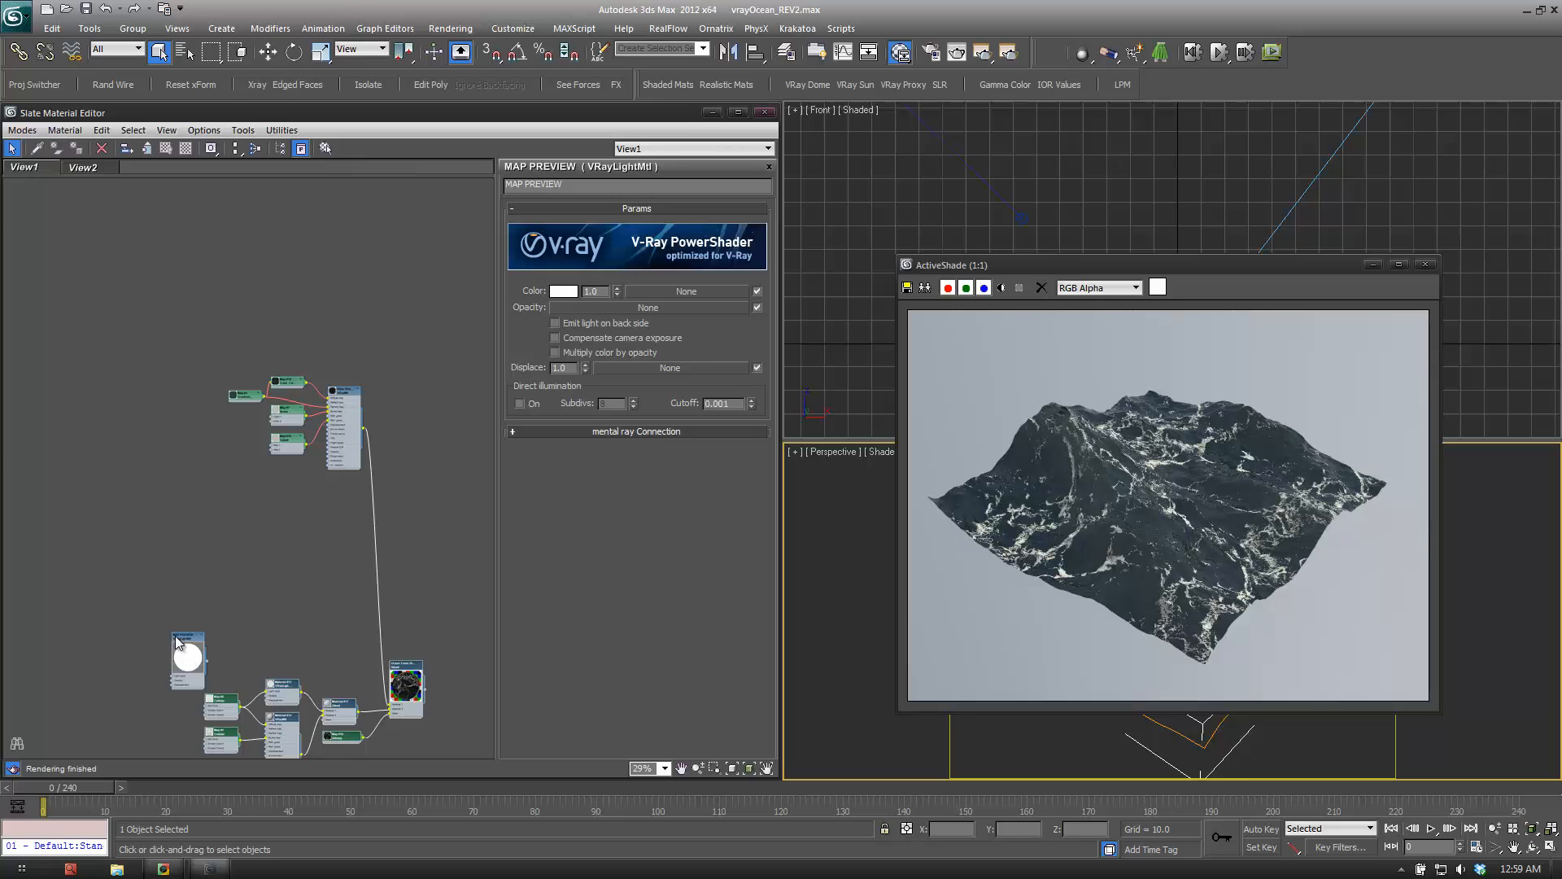
left_click_drag(177, 637, 405, 259)
Examine the VRay Ocean material's reflection colour, refraction settings, options and map assignments.
mouse_move(390, 389)
middle_mouse_down()
mouse_move(387, 513)
mouse_move(393, 388)
middle_mouse_up()
scroll(394, 388, "up", 6)
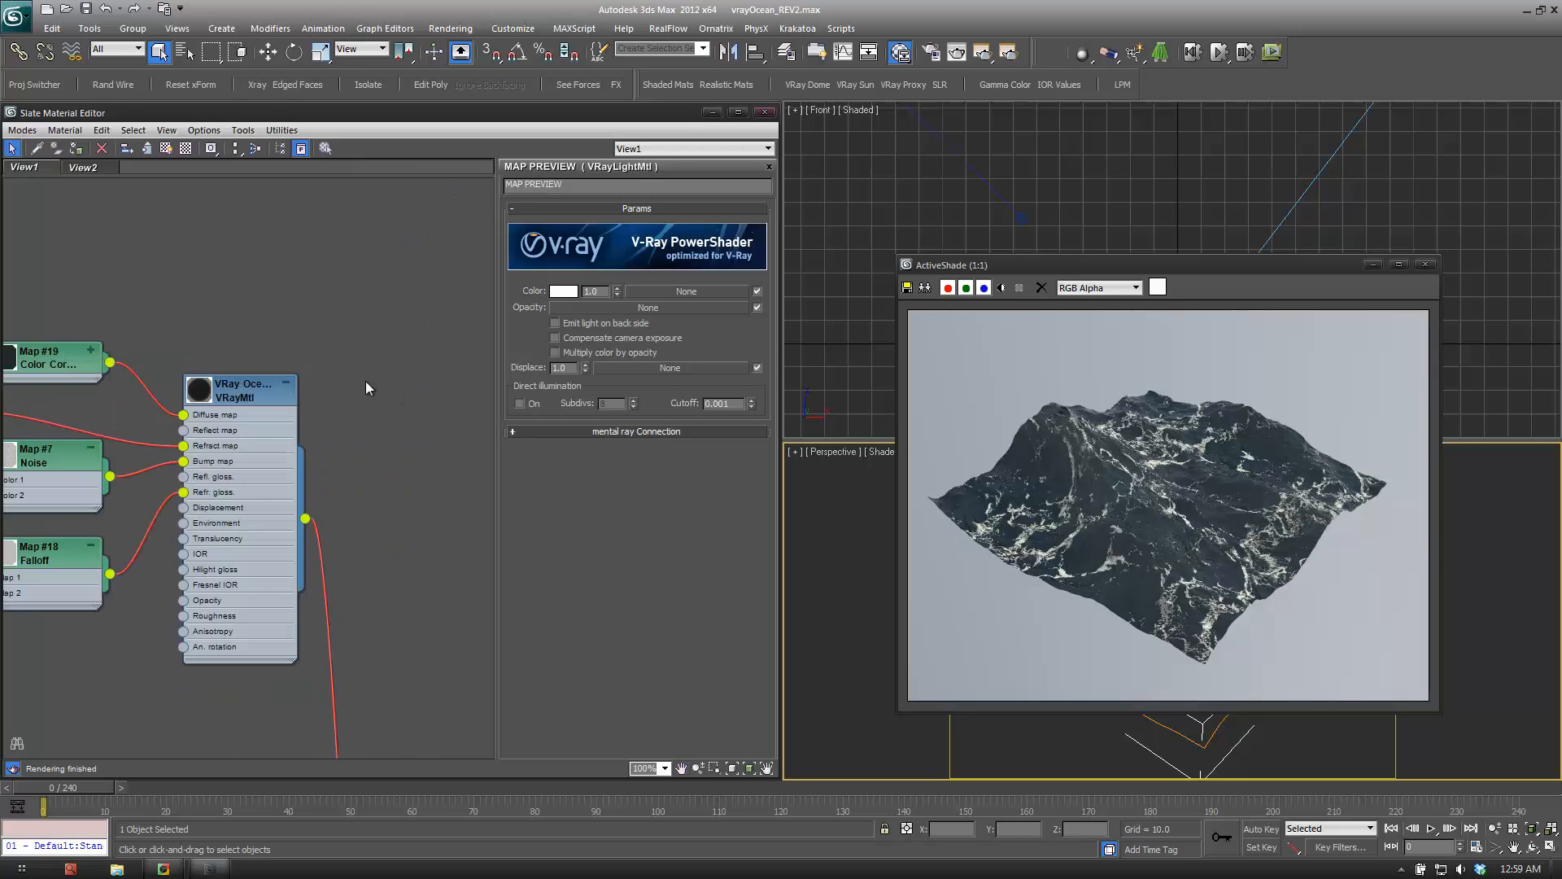
left_click(311, 334)
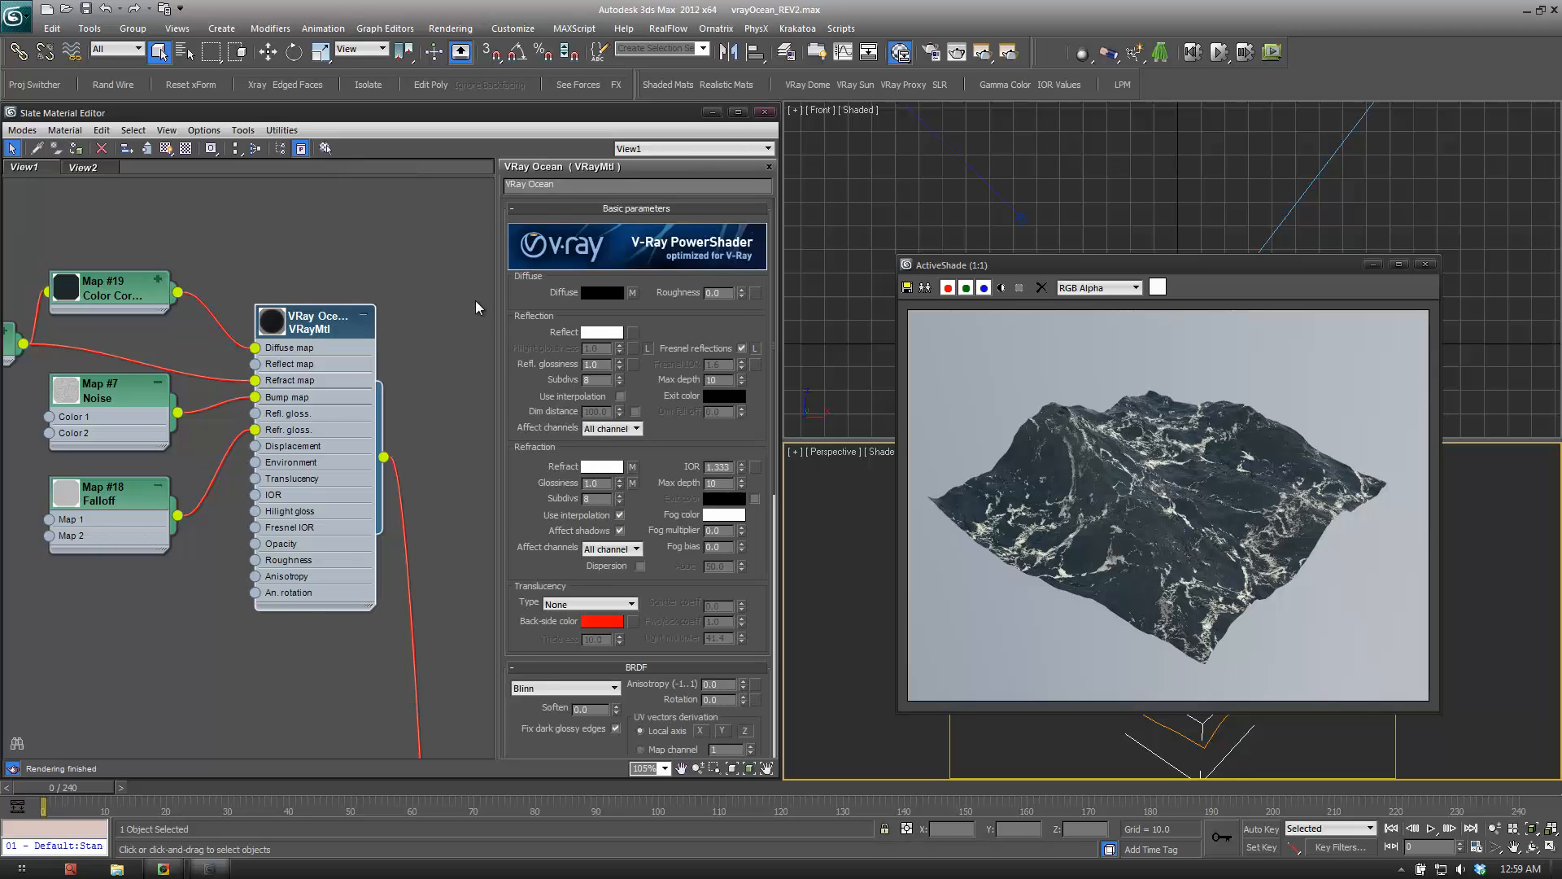
middle_click_drag(172, 257, 63, 227)
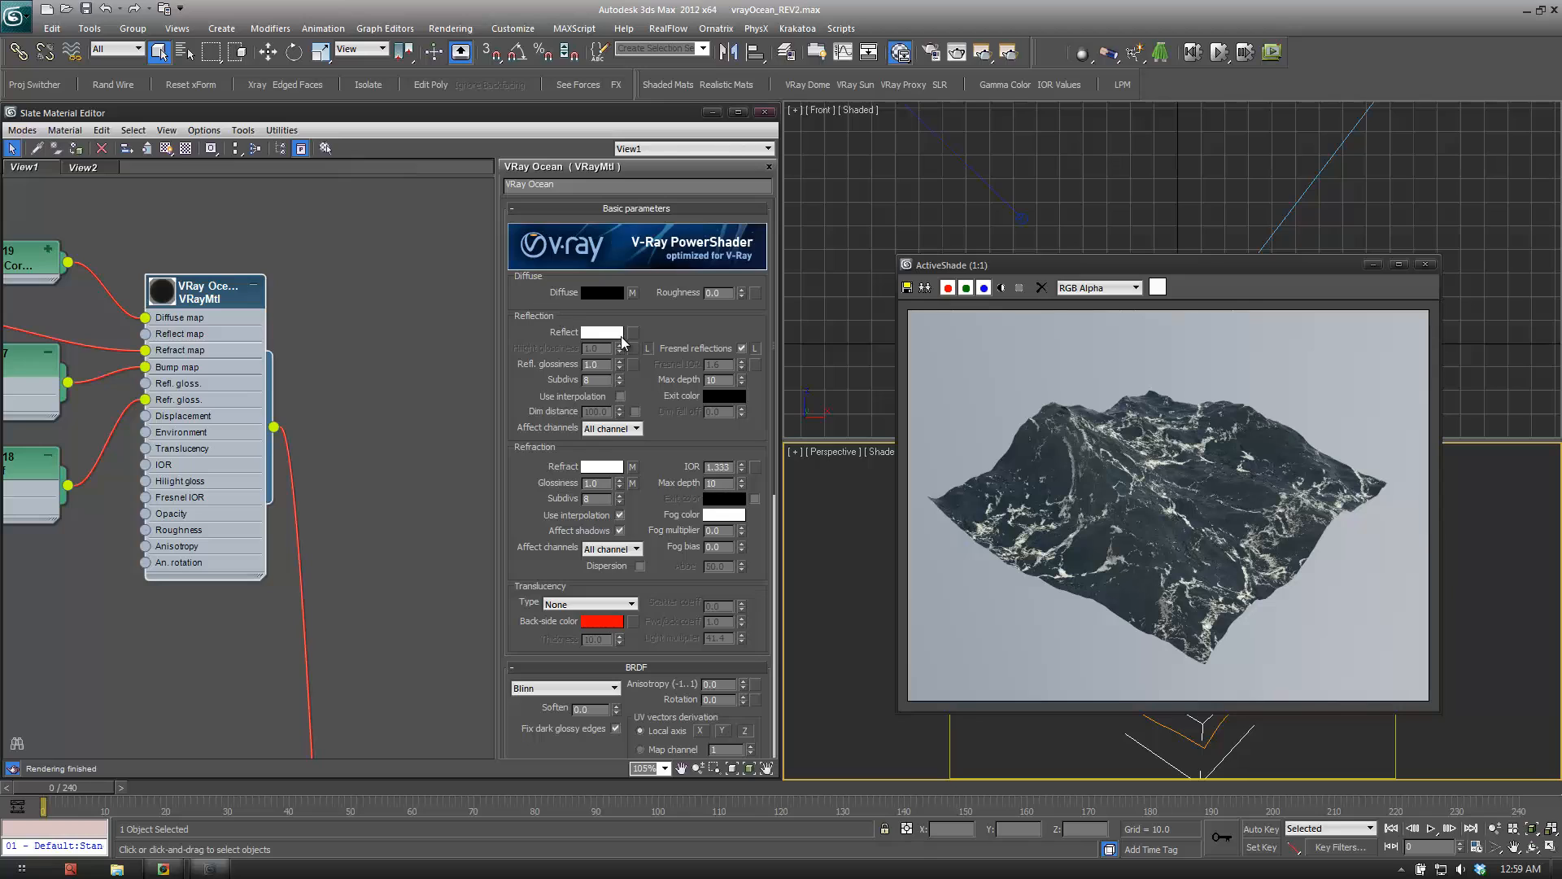
left_click(620, 333)
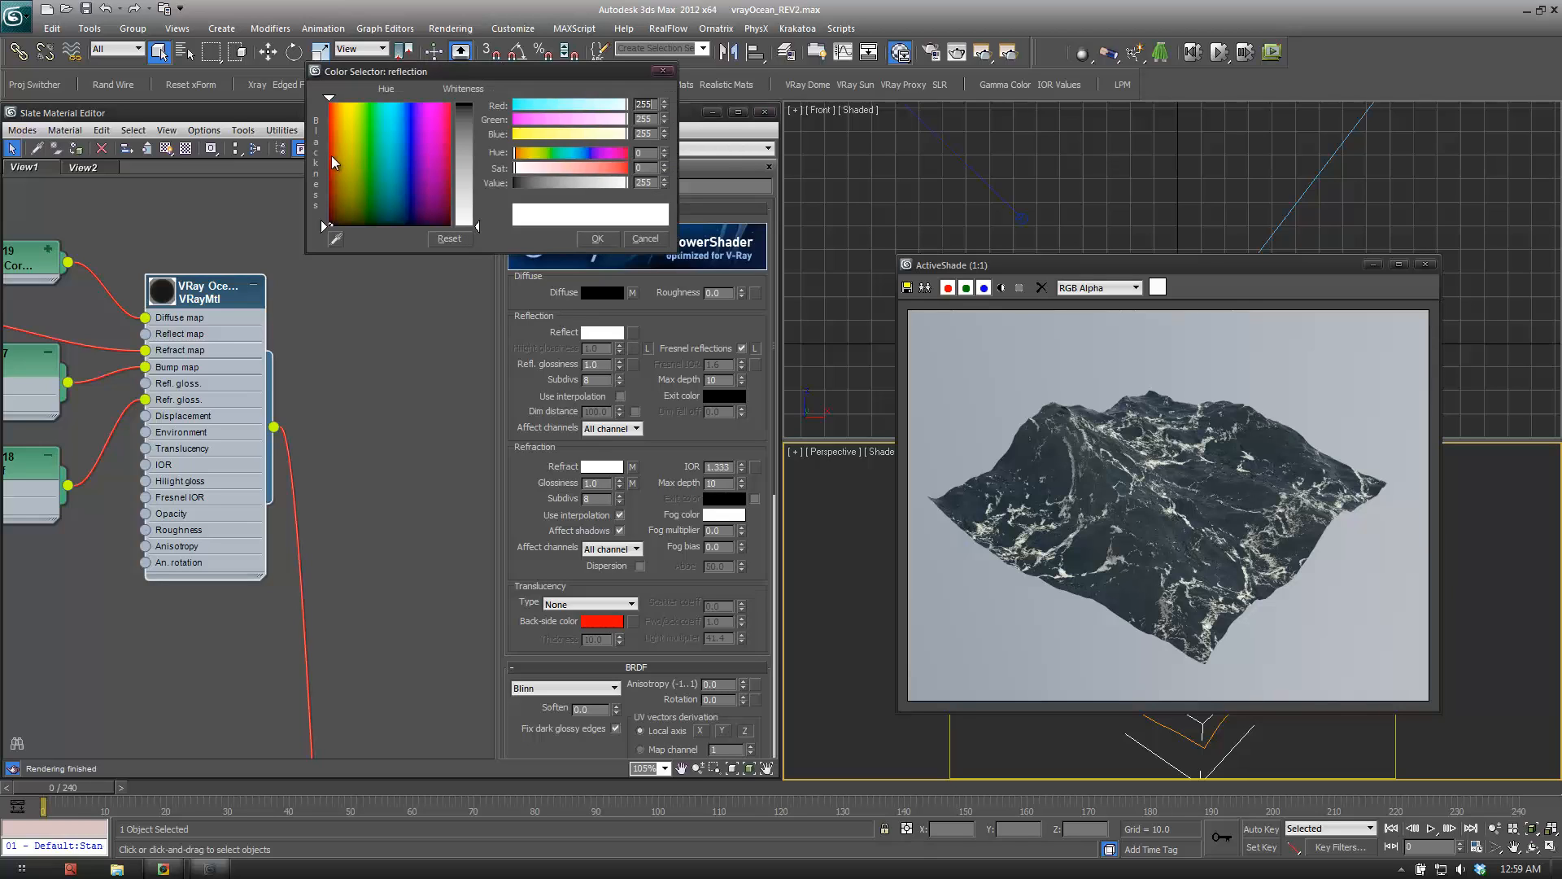
left_click(593, 238)
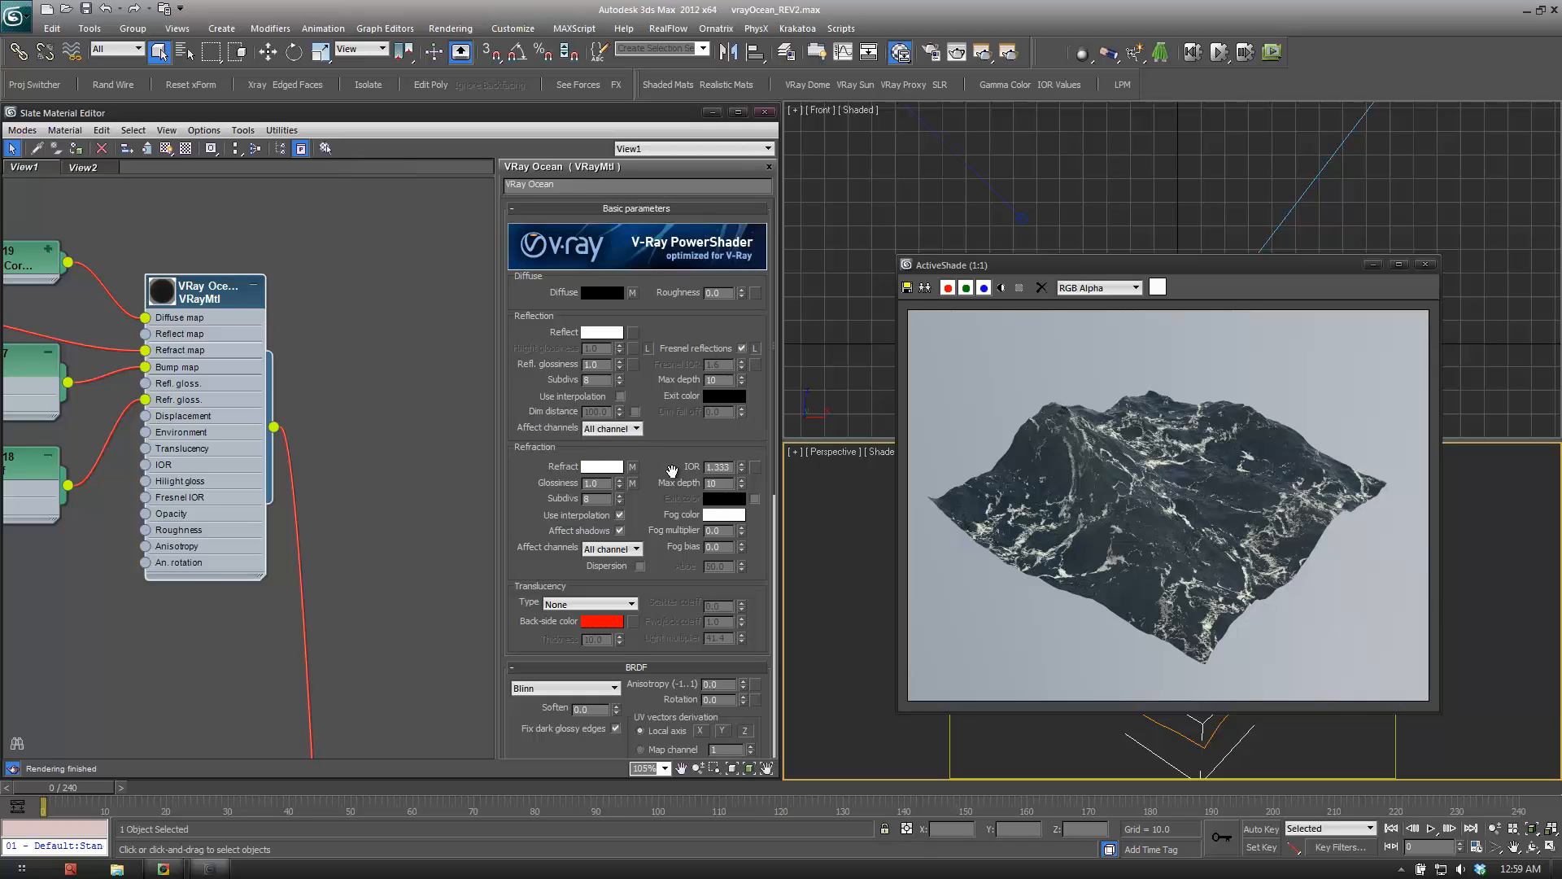
left_click_drag(665, 457, 676, 315)
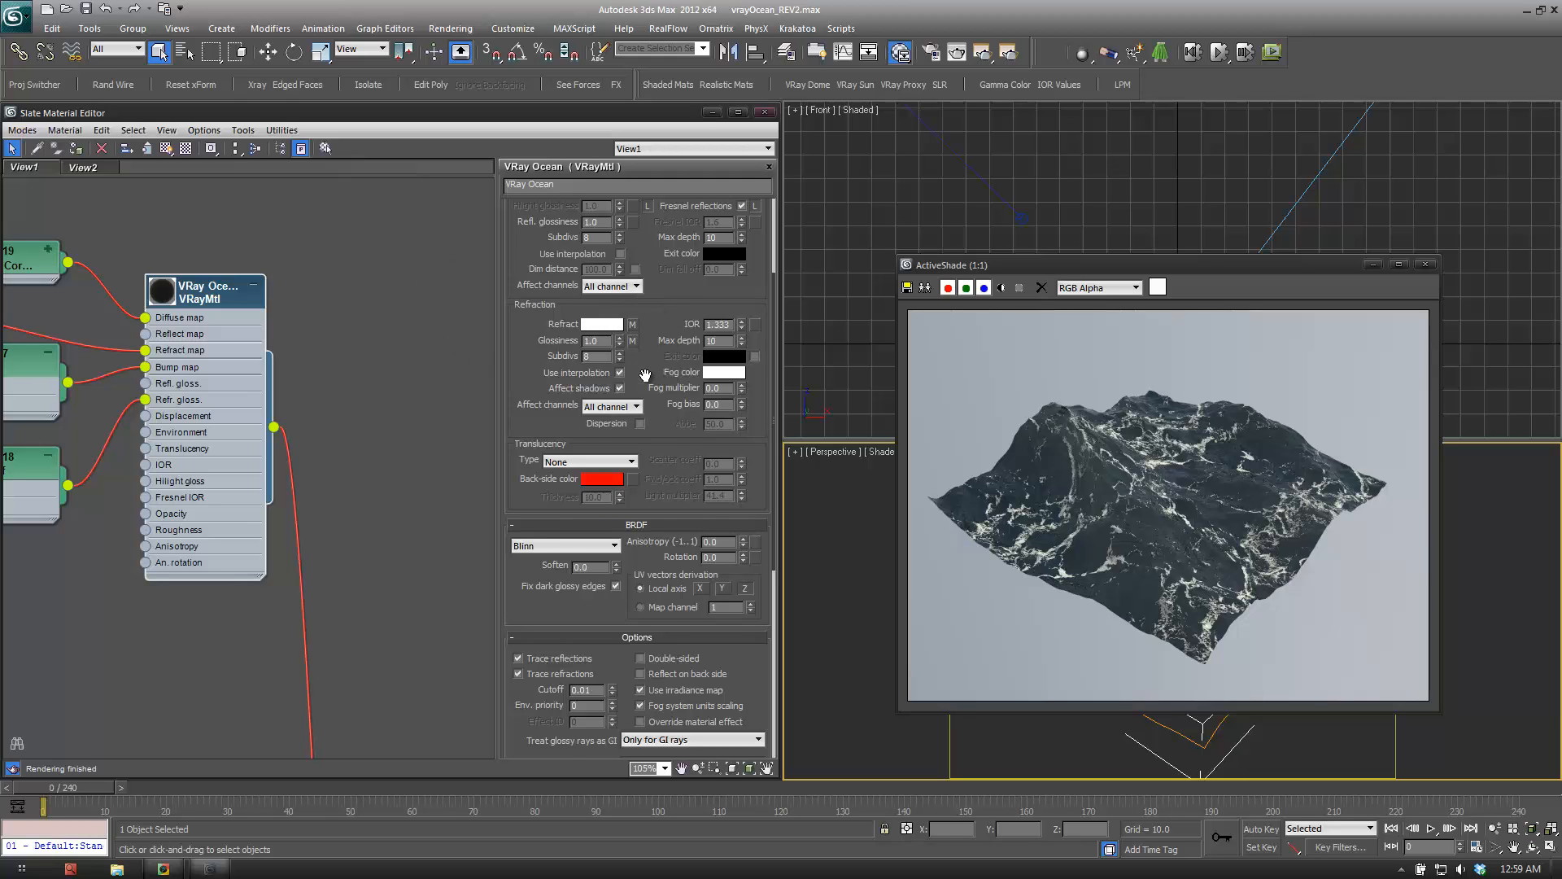
left_click_drag(654, 377, 655, 359)
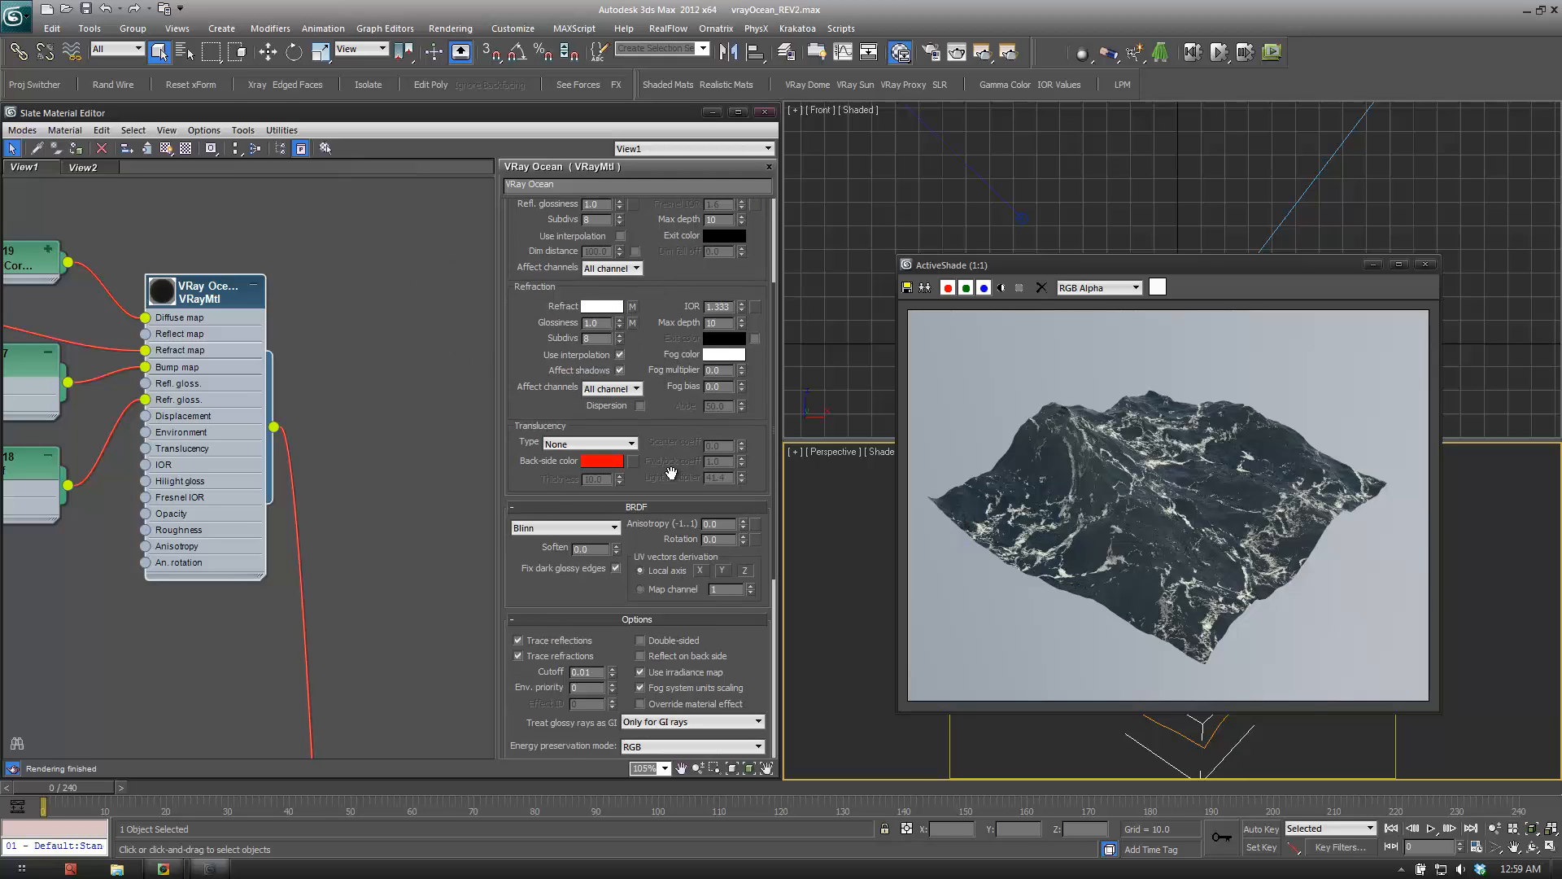
scroll(639, 496, "down", 5)
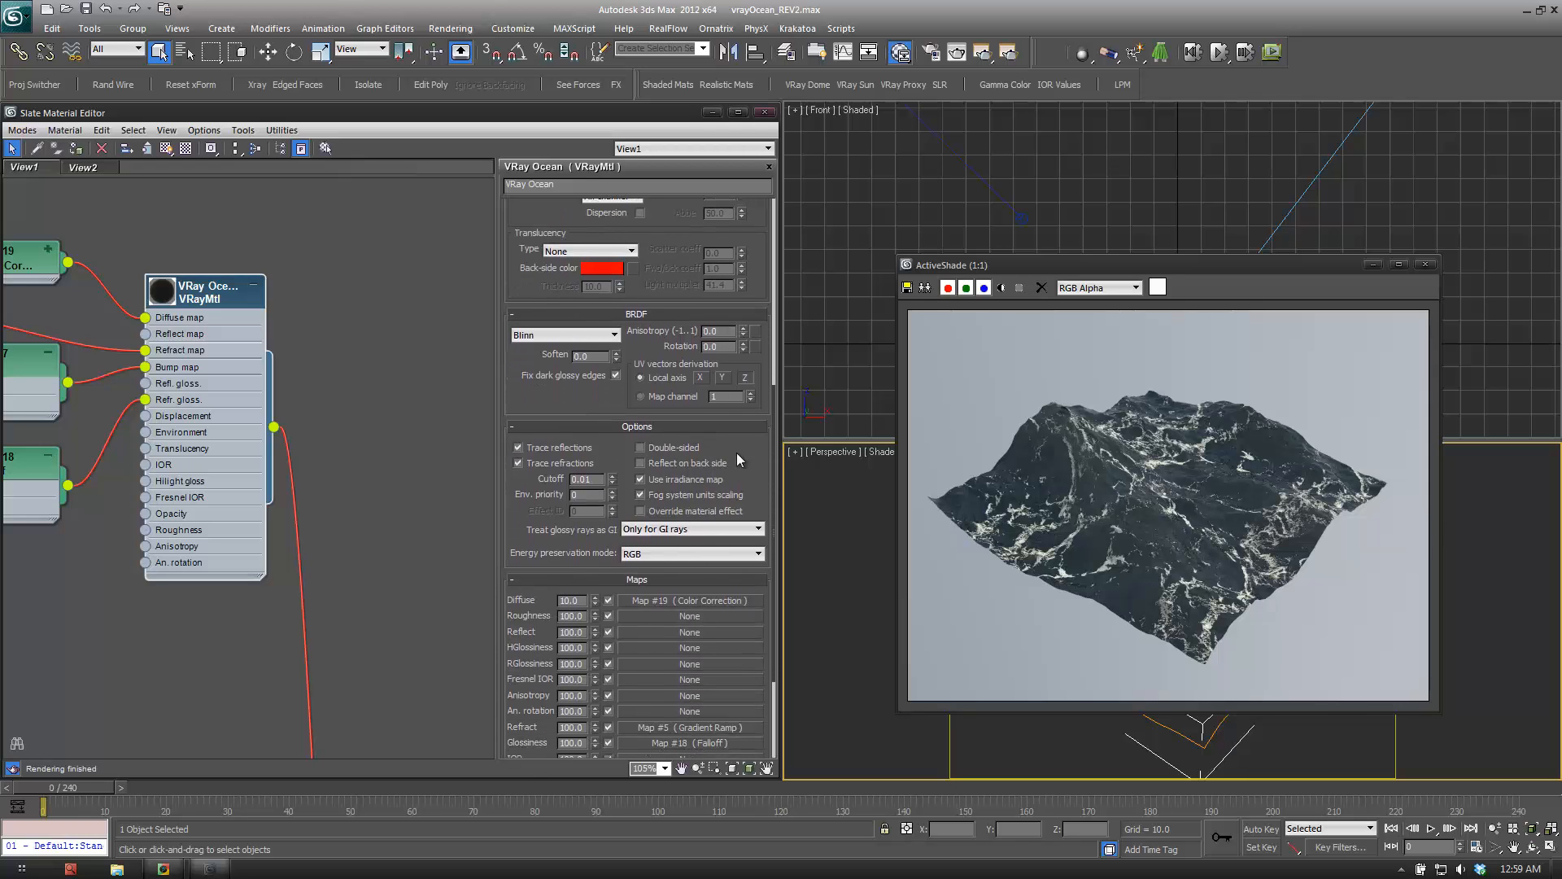
left_click_drag(747, 483, 748, 313)
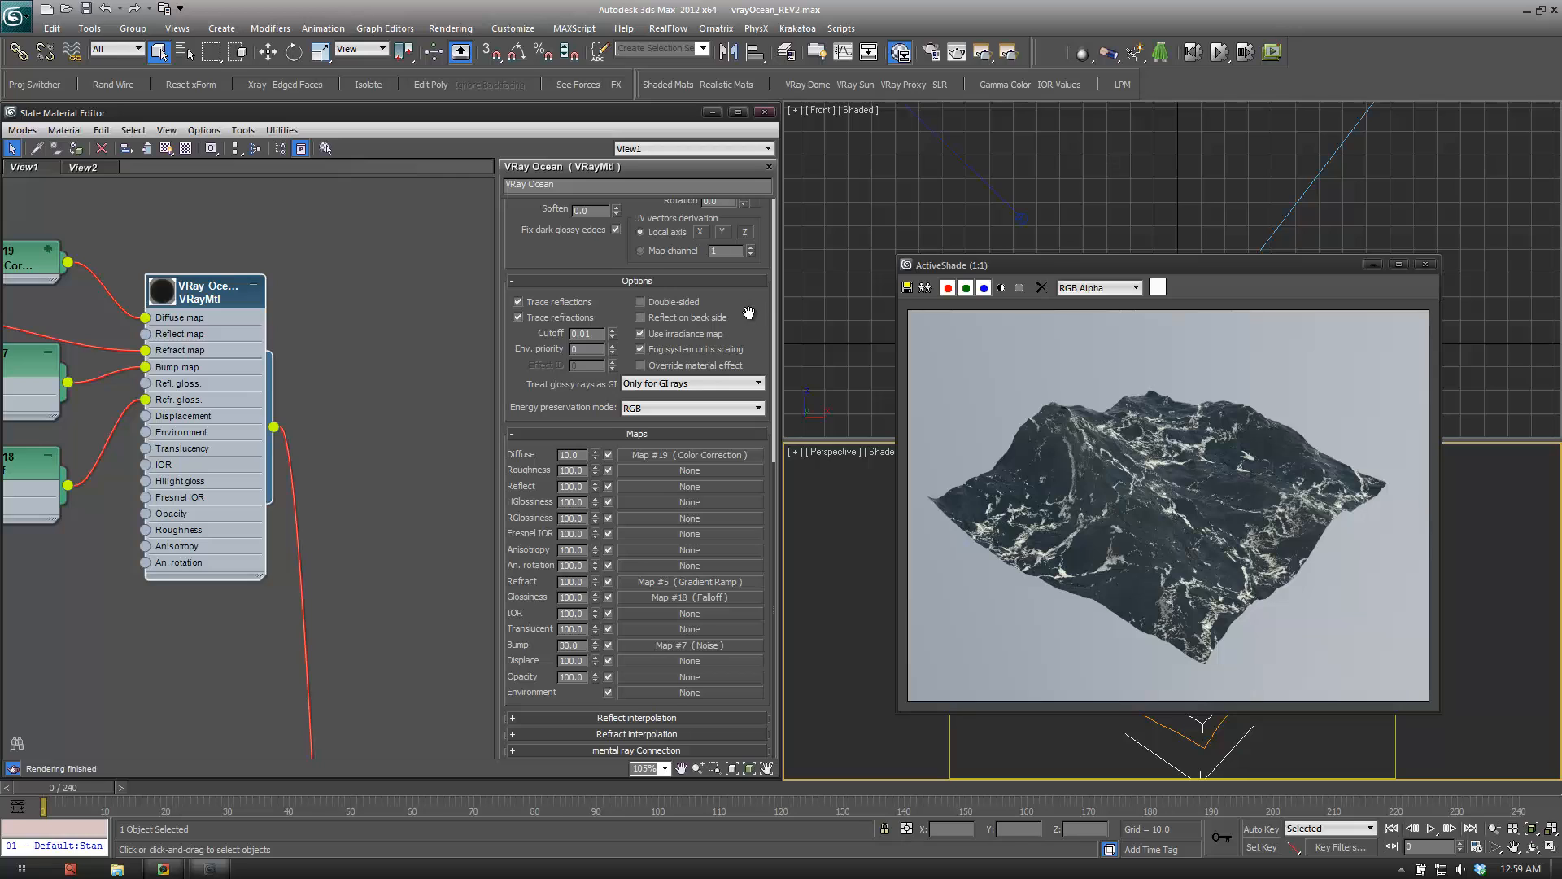
scroll(748, 313, "up", 13)
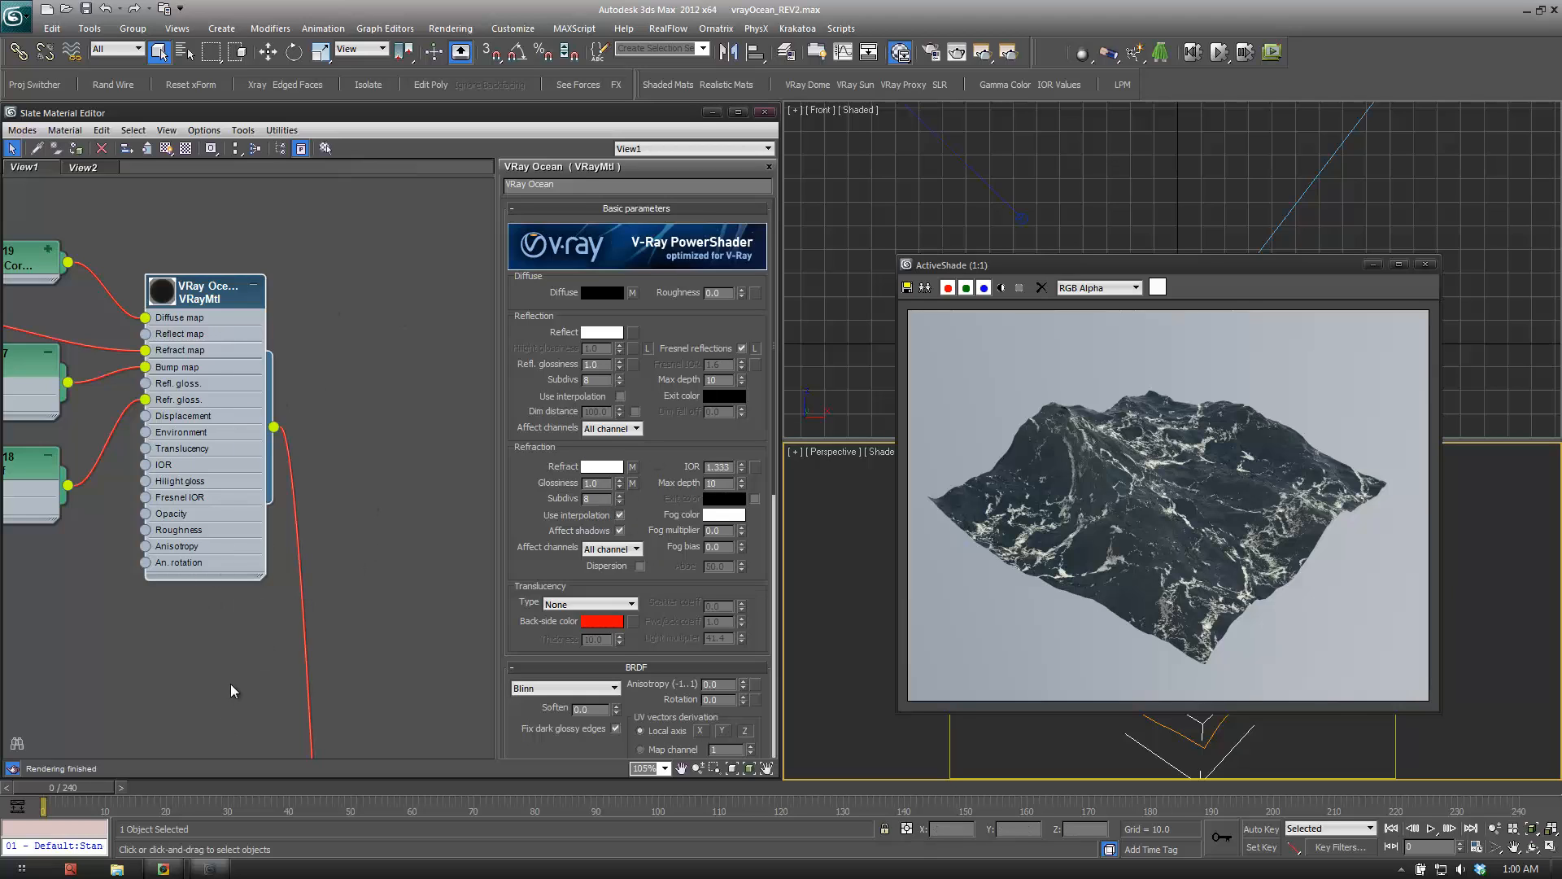
Place the MAP PREVIEW node directly above the Color Correction map that feeds VRay Ocean.
middle_click_drag(251, 485, 265, 490)
middle_click_drag(362, 586, 308, 577)
middle_click_drag(139, 516, 164, 572)
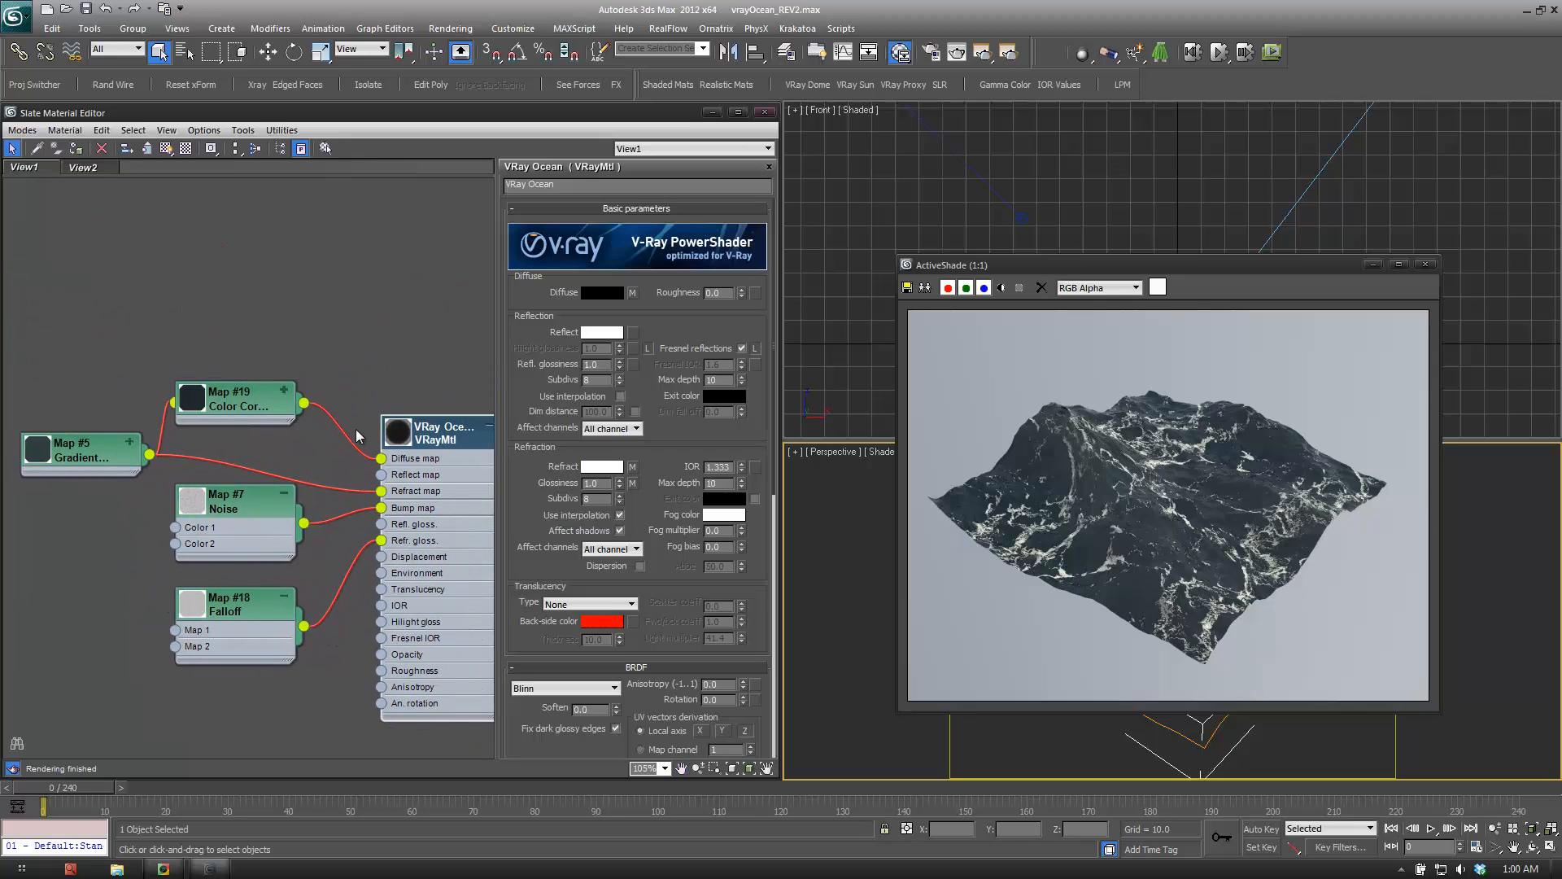
middle_click_drag(376, 358, 459, 248)
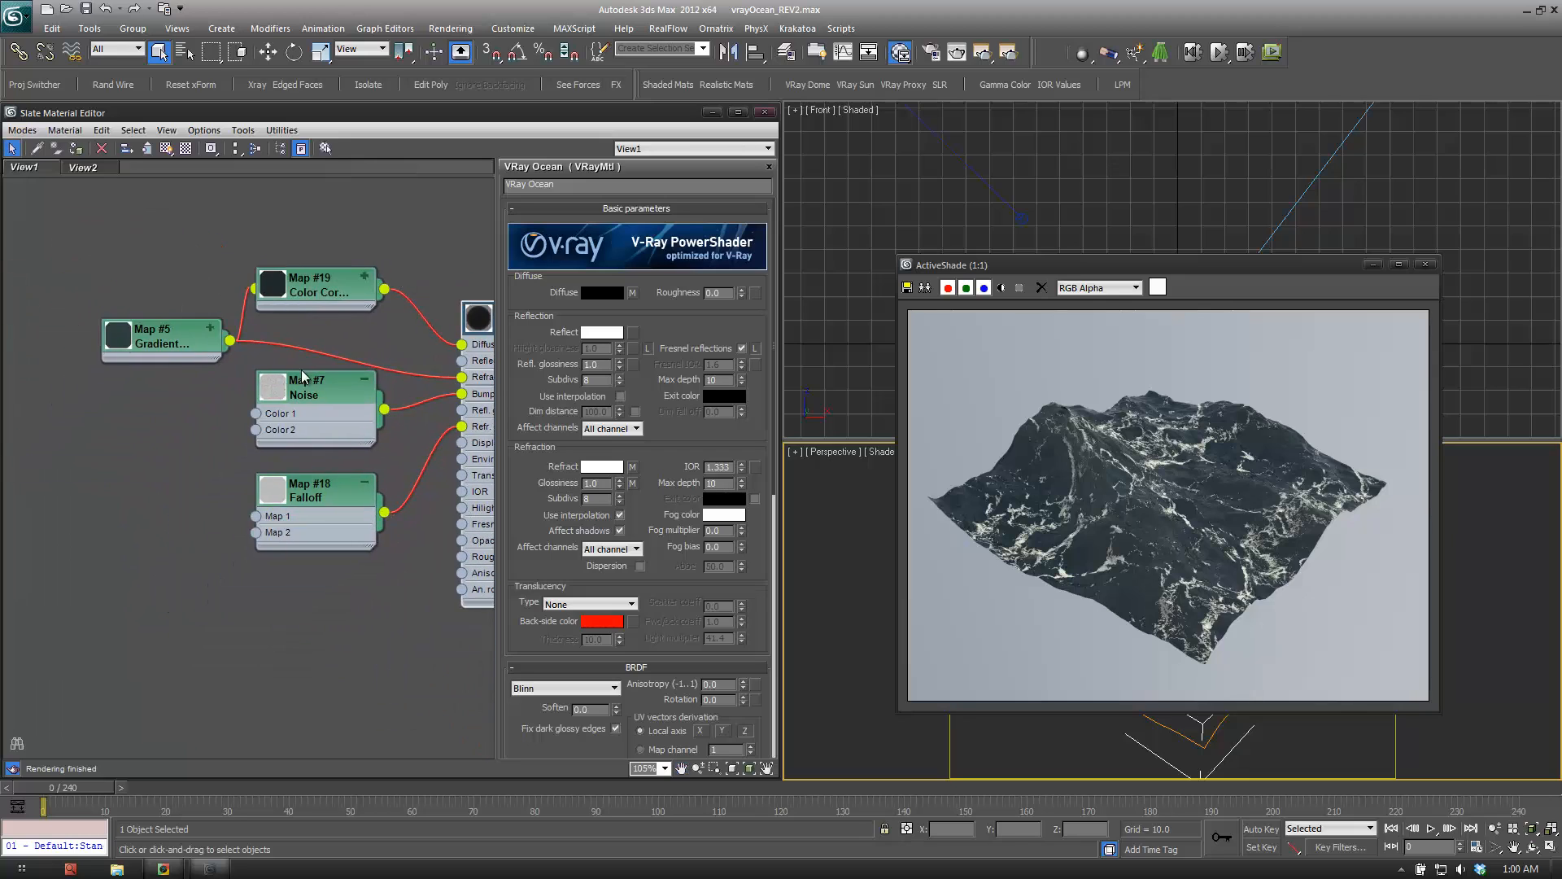
middle_click_drag(407, 380, 244, 480)
scroll(364, 498, "down", 2)
middle_click_drag(433, 607, 331, 792)
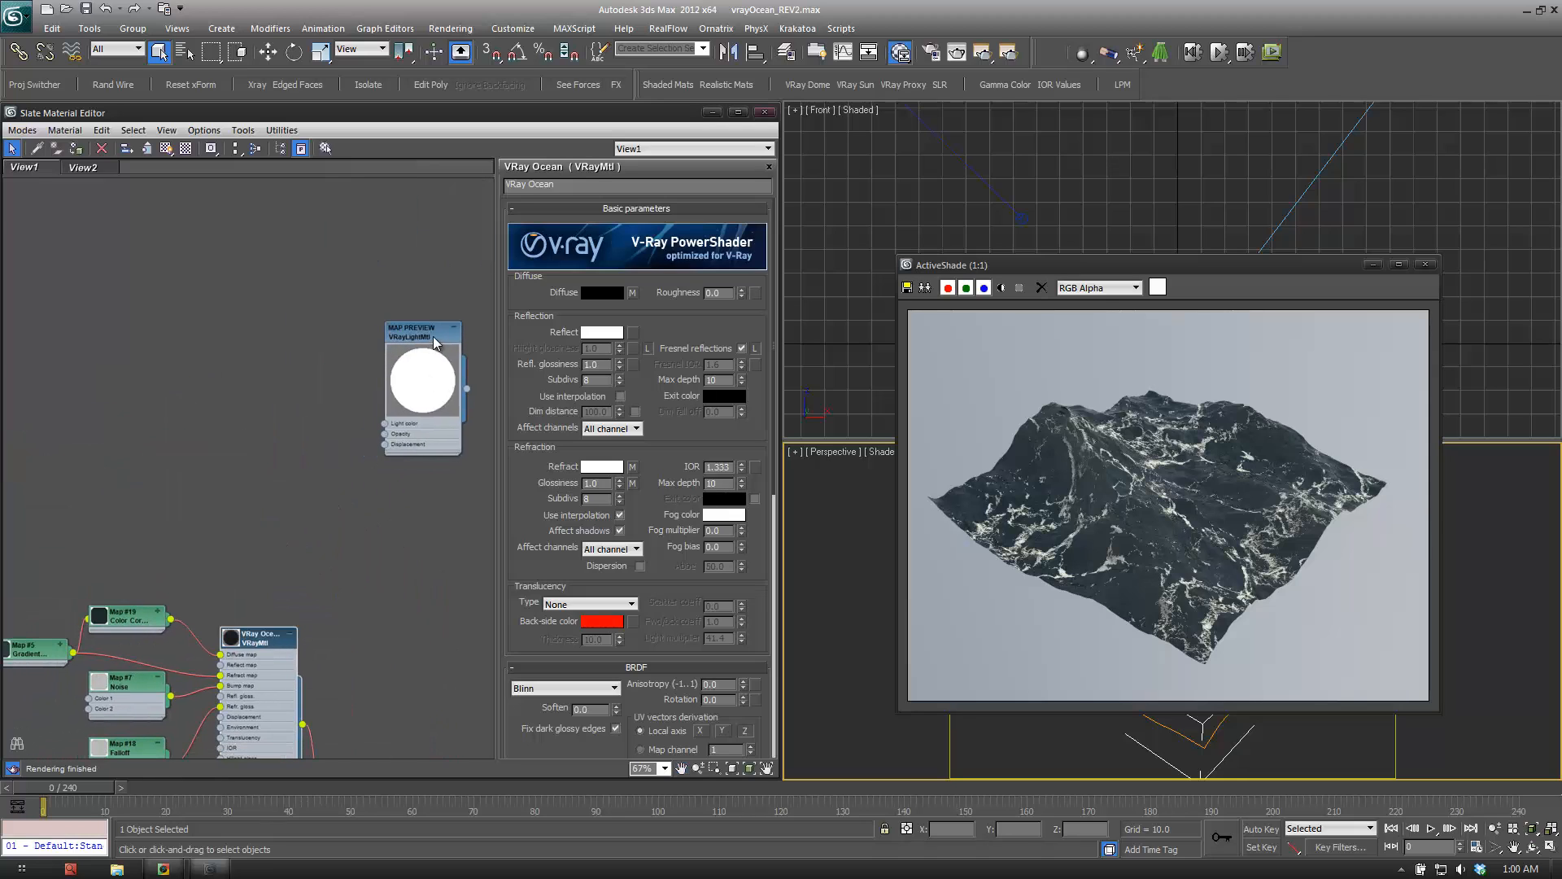
left_click_drag(430, 336, 133, 456)
middle_click_drag(225, 534, 428, 388)
scroll(423, 408, "up", 1)
middle_click_drag(180, 522, 129, 478)
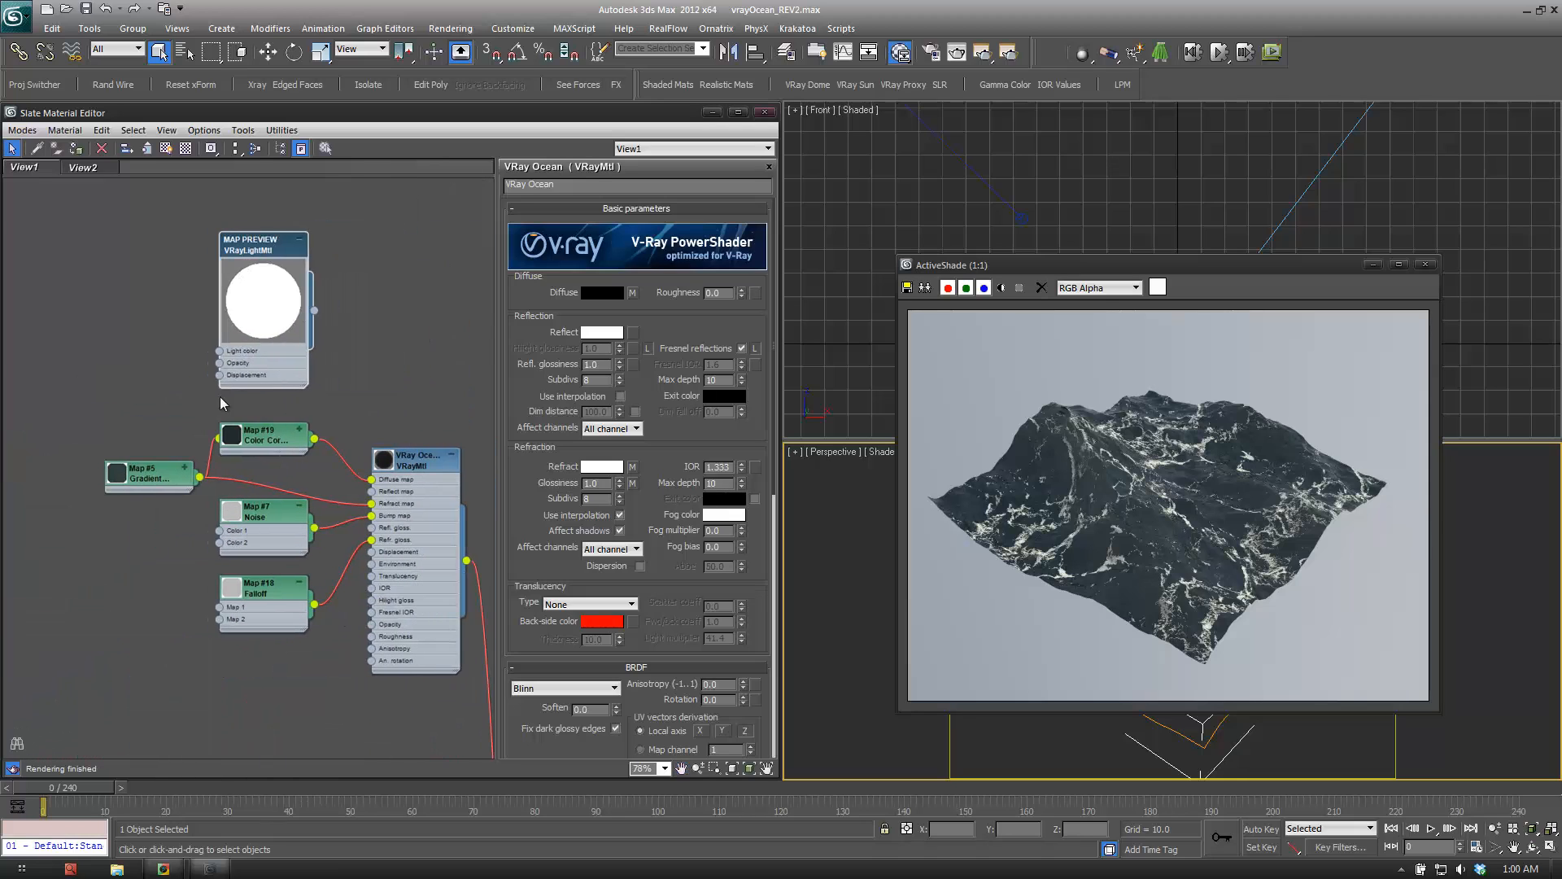
Move the Gradient Ramp node away from the Color Correction map, enlarge its preview and open its parameters.
left_click_drag(164, 475, 114, 427)
double_click(96, 475)
double_click(114, 427)
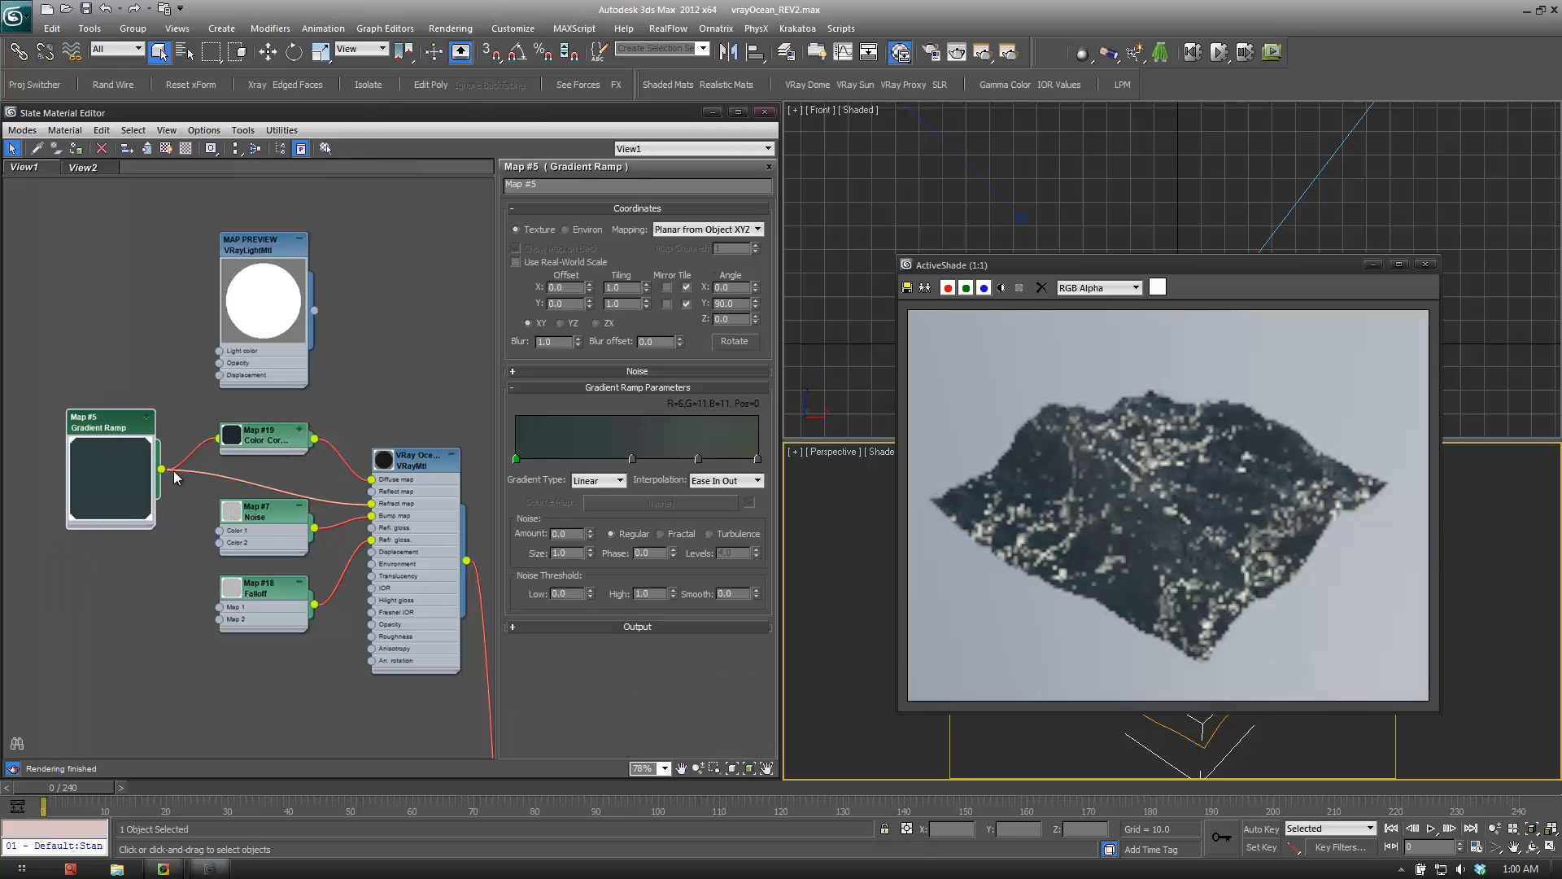
Connect the Gradient Ramp to MAP PREVIEW's Light color and assign MAP PREVIEW to the ocean plane, keeping the ActiveShade window clear of the front view.
left_click_drag(160, 474, 218, 350)
left_click_drag(315, 310, 1193, 735)
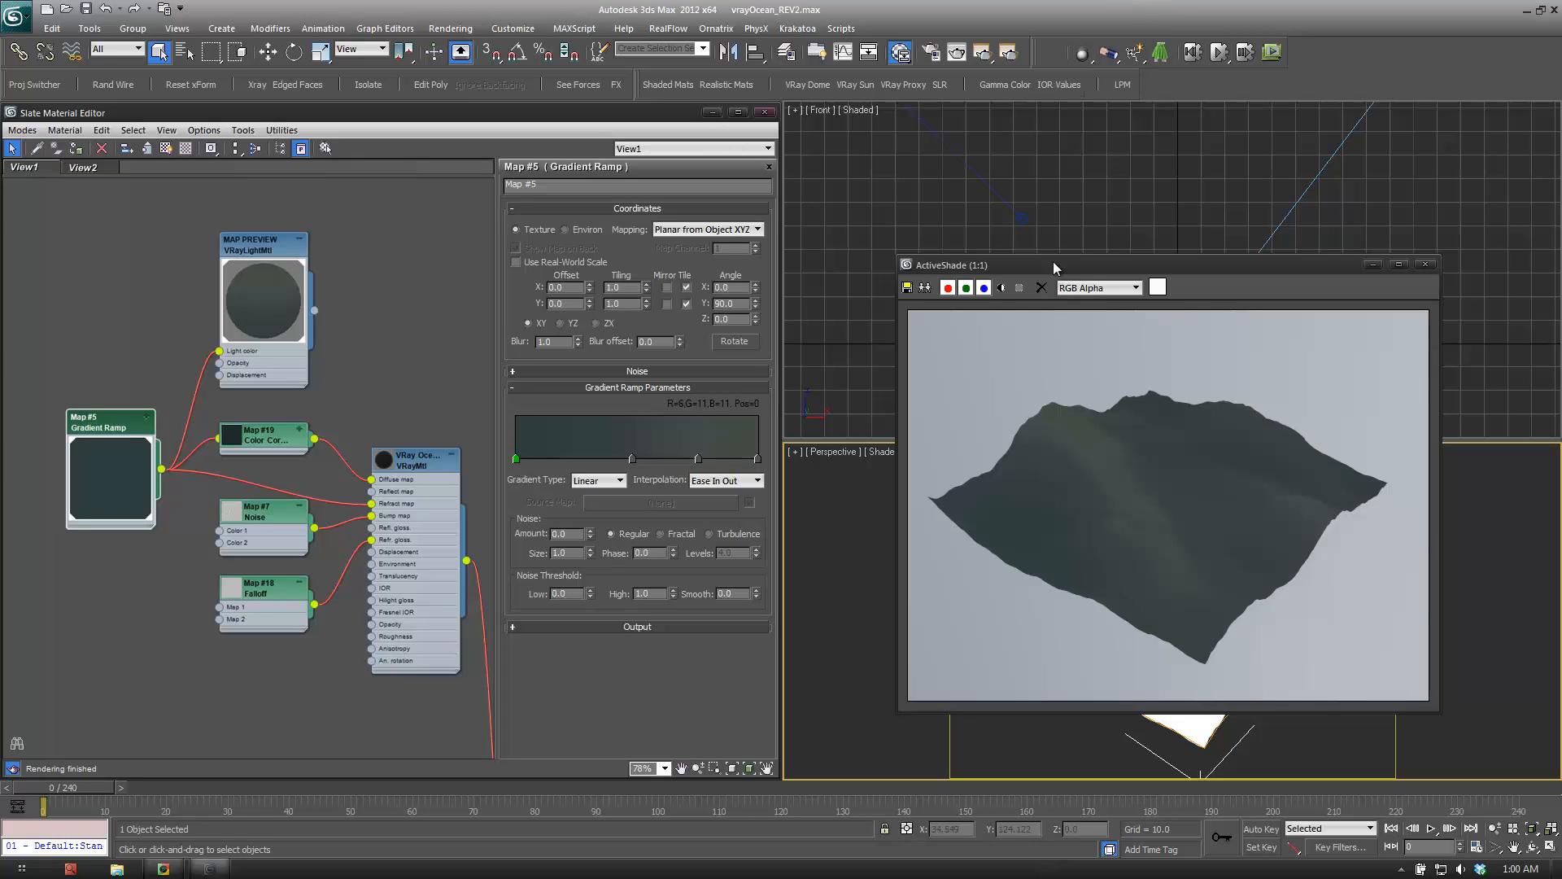
left_click_drag(1135, 271, 1084, 355)
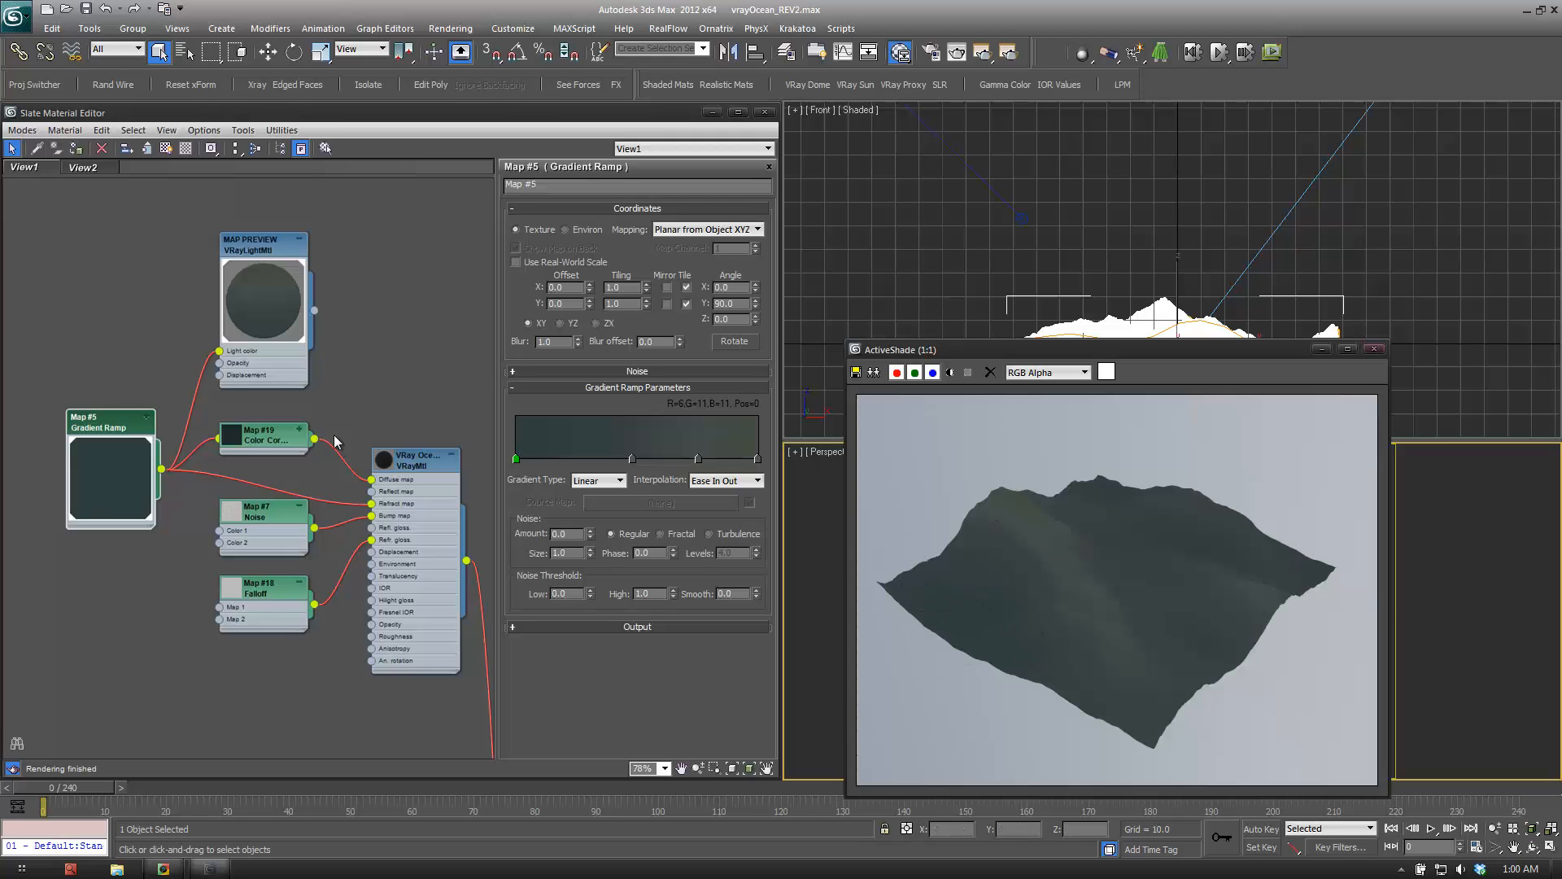
Move the MAP PREVIEW node above VRay Ocean and connect the Color Correction map to its Light color.
mouse_move(332, 435)
middle_mouse_down()
mouse_move(324, 304)
mouse_move(391, 410)
mouse_move(350, 436)
middle_mouse_up()
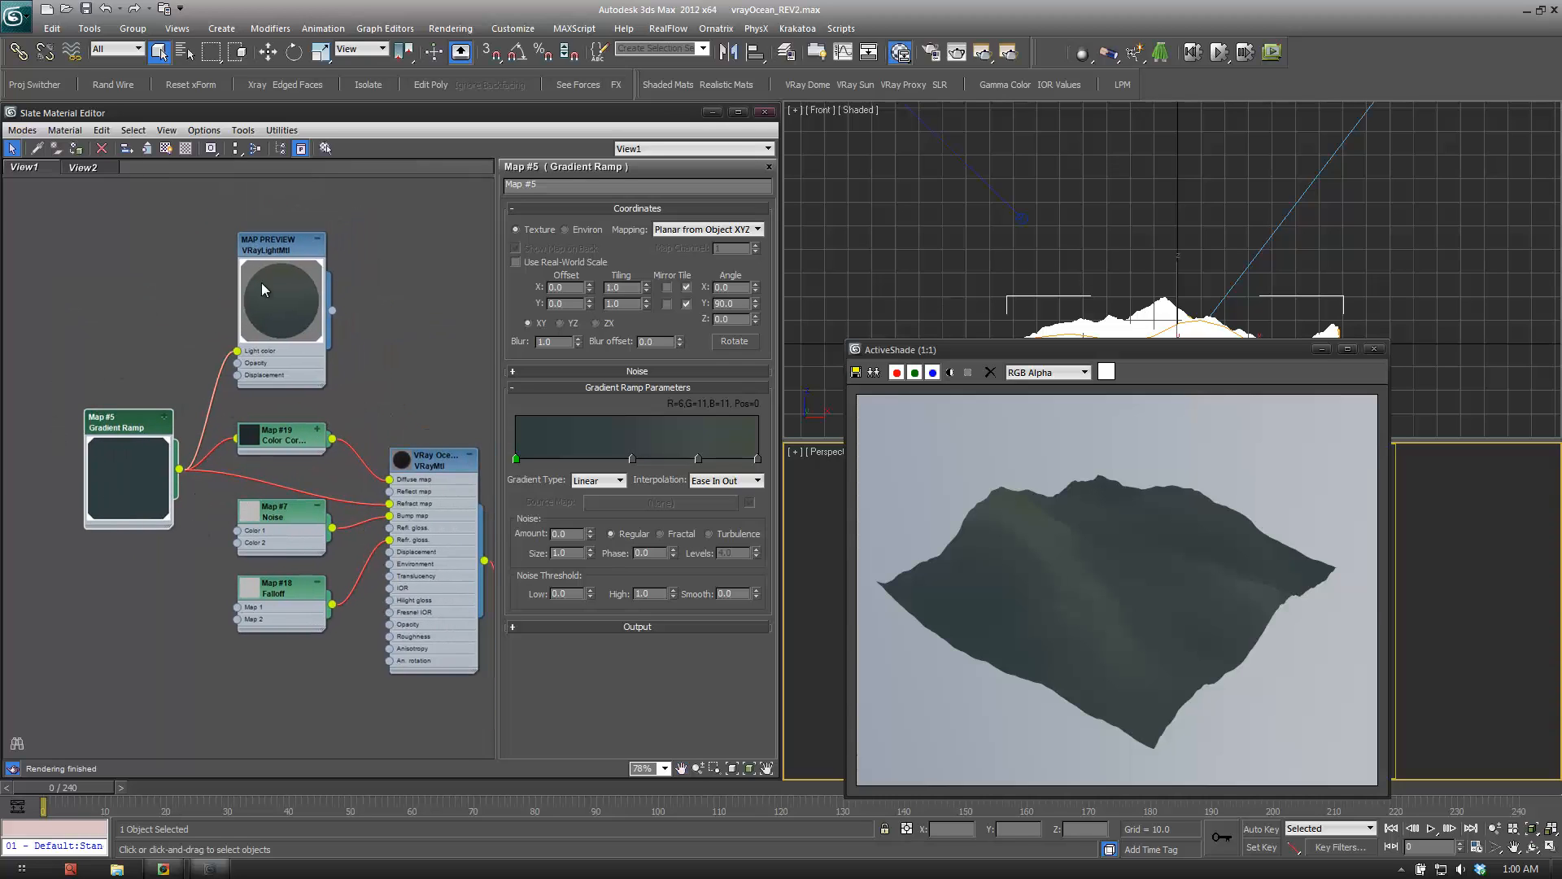
left_click_drag(295, 245, 372, 233)
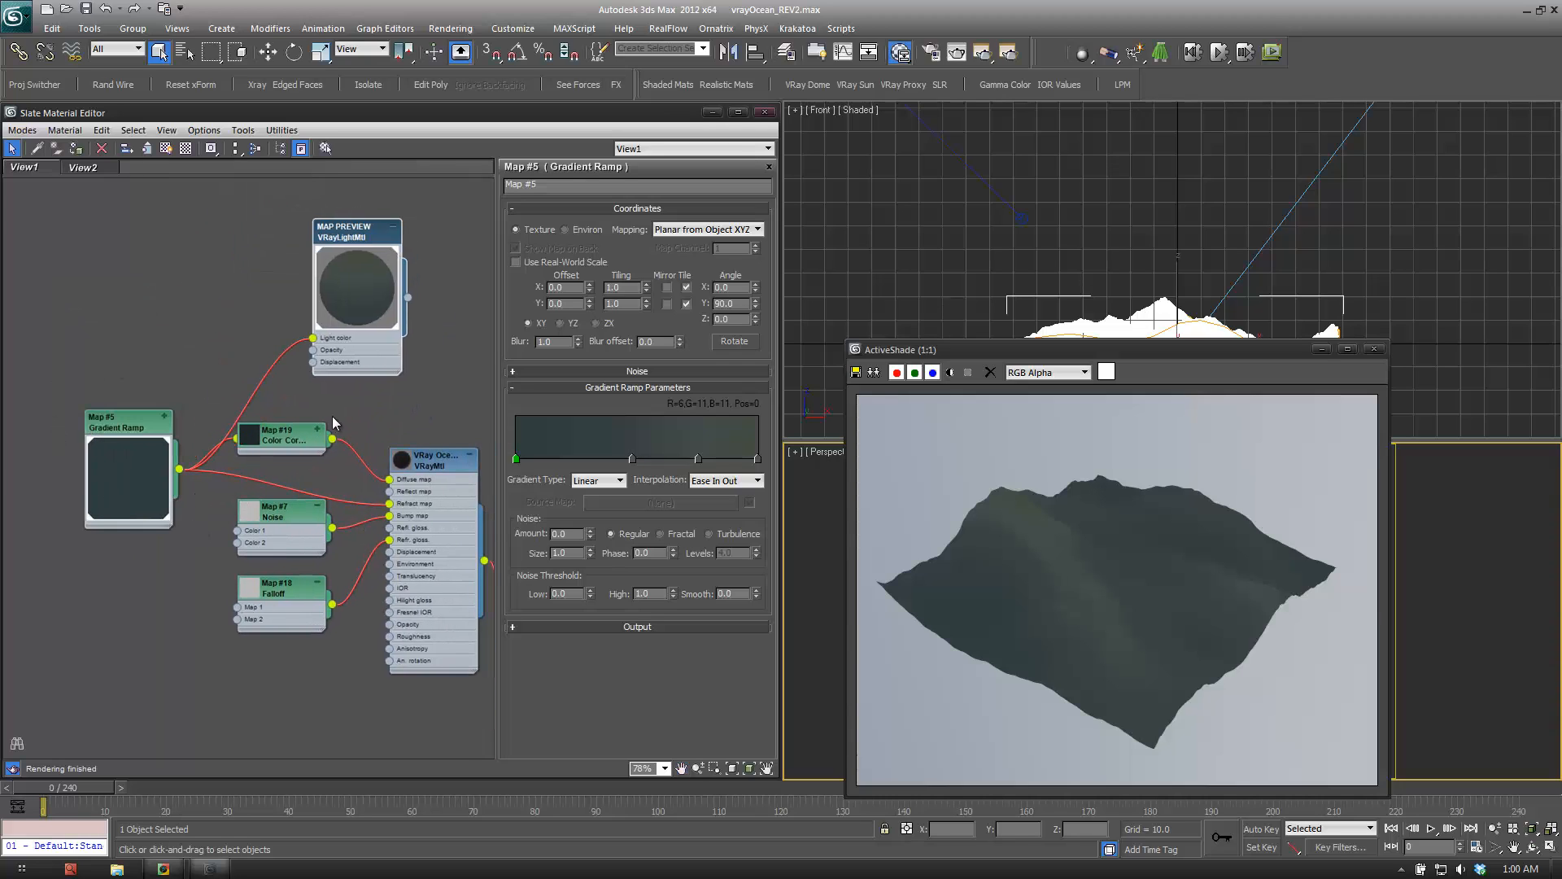
left_click_drag(333, 439, 315, 336)
left_click_drag(355, 241, 395, 267)
middle_click_drag(428, 432, 412, 400)
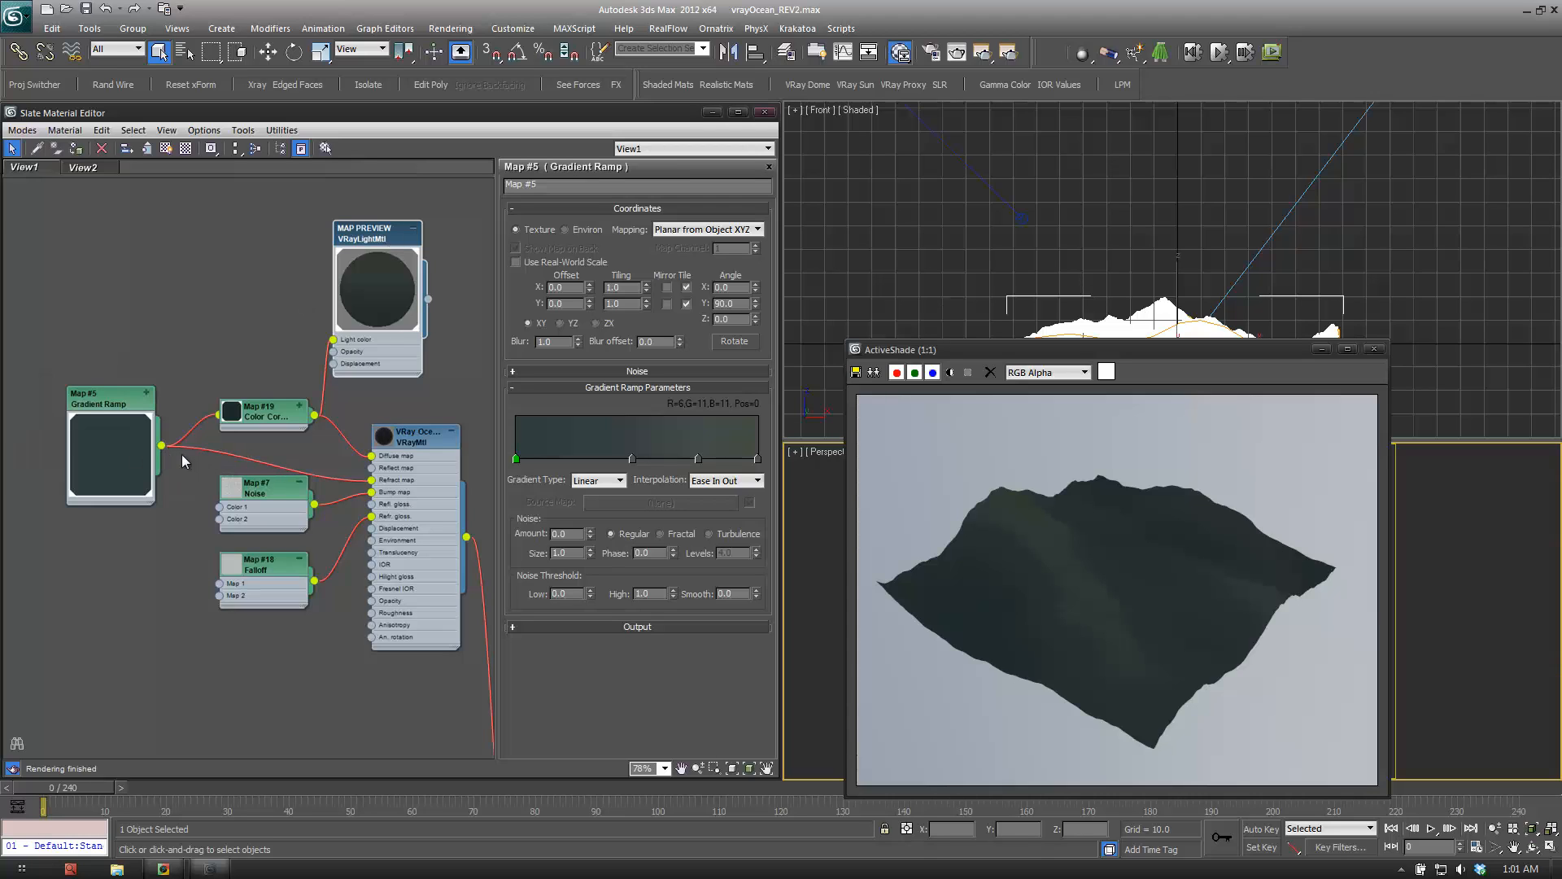
Reconnect the Gradient Ramp to MAP PREVIEW's Light color and place the preview node back above the Color Correction map.
left_click_drag(162, 445, 334, 340)
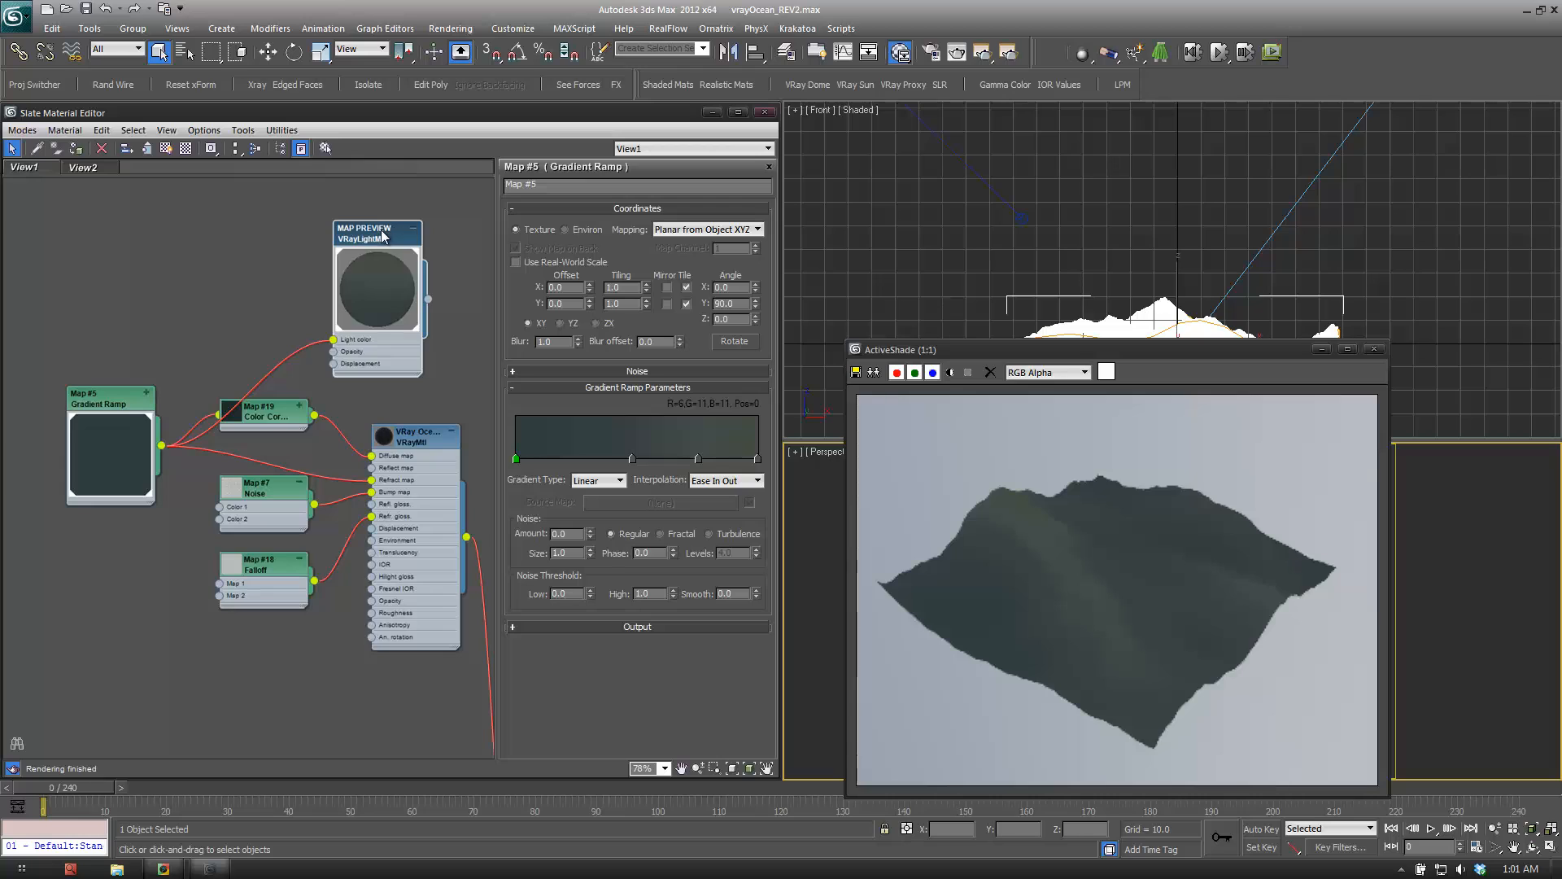
left_click_drag(384, 236, 257, 236)
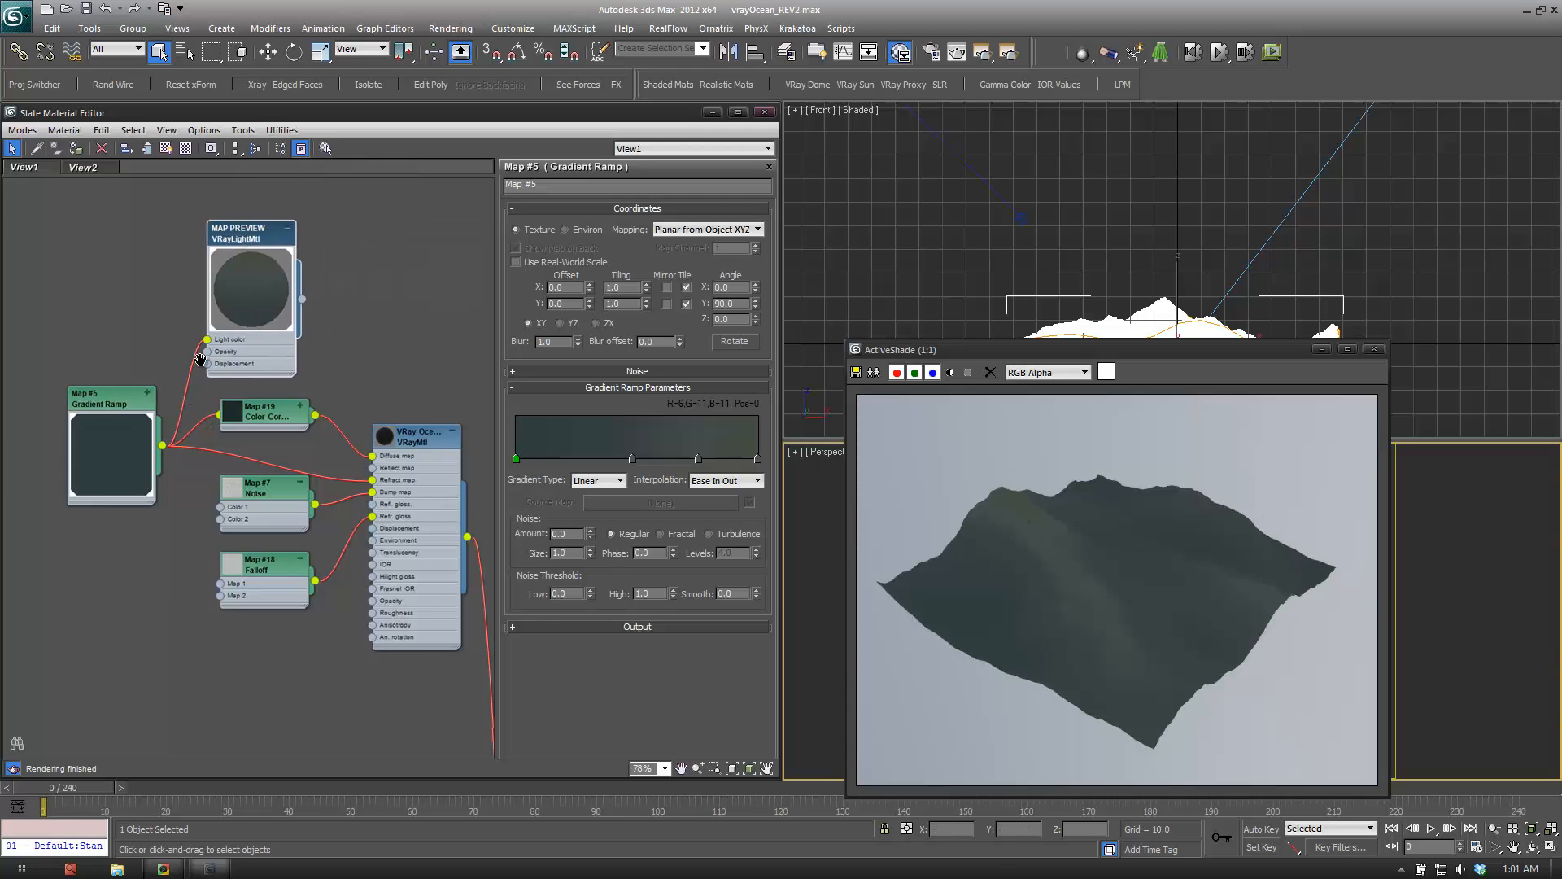
middle_click_drag(193, 404, 165, 414)
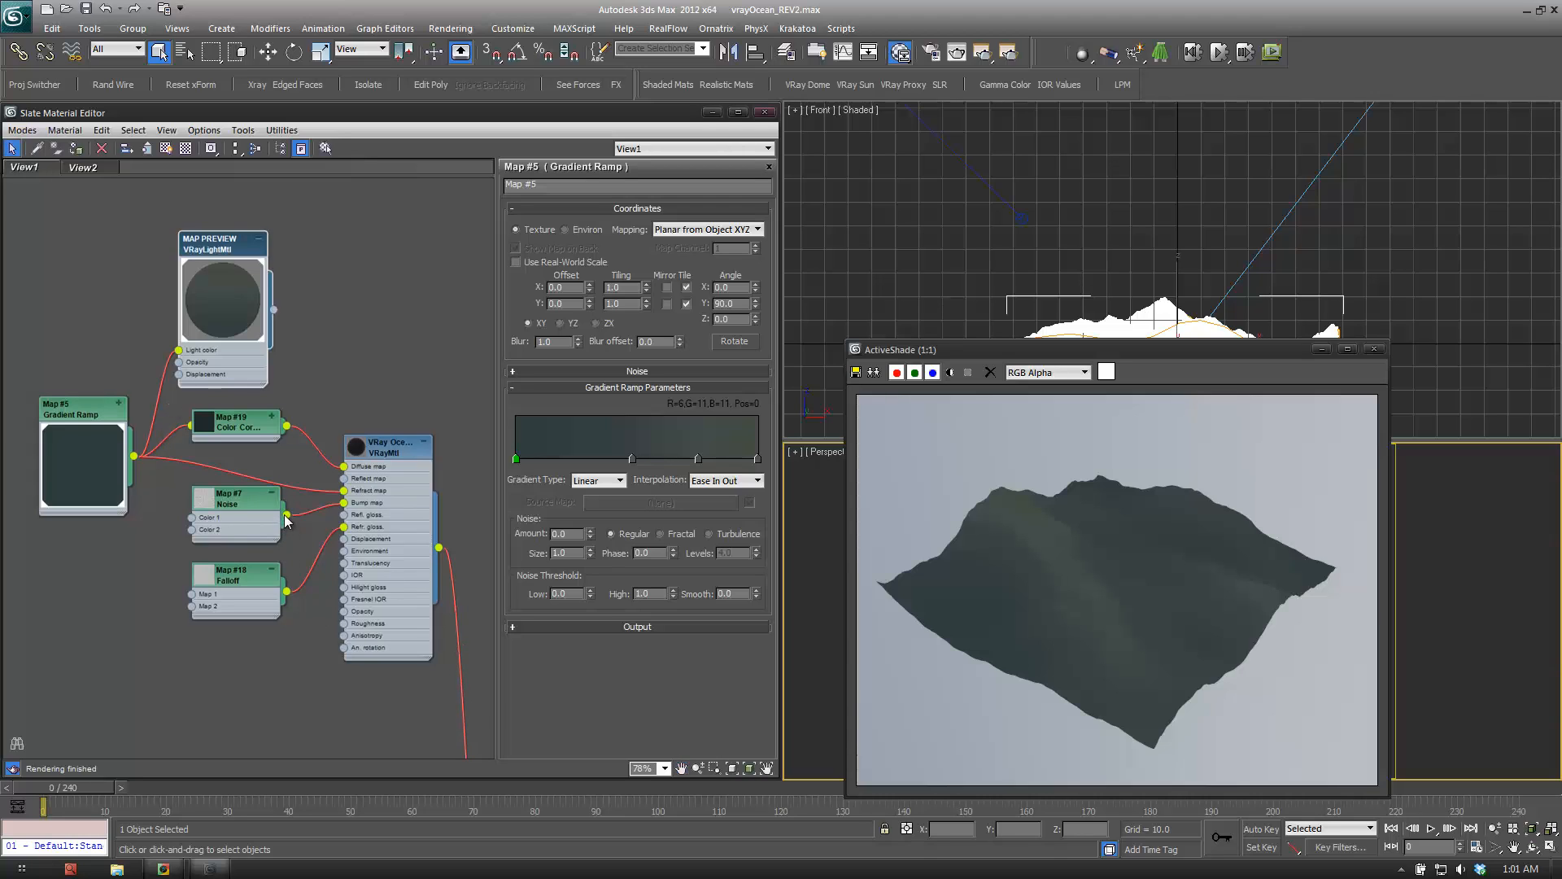
Connect the Noise map to MAP PREVIEW's Light color and inspect its pattern up close on the ocean surface.
left_click_drag(287, 515, 178, 355)
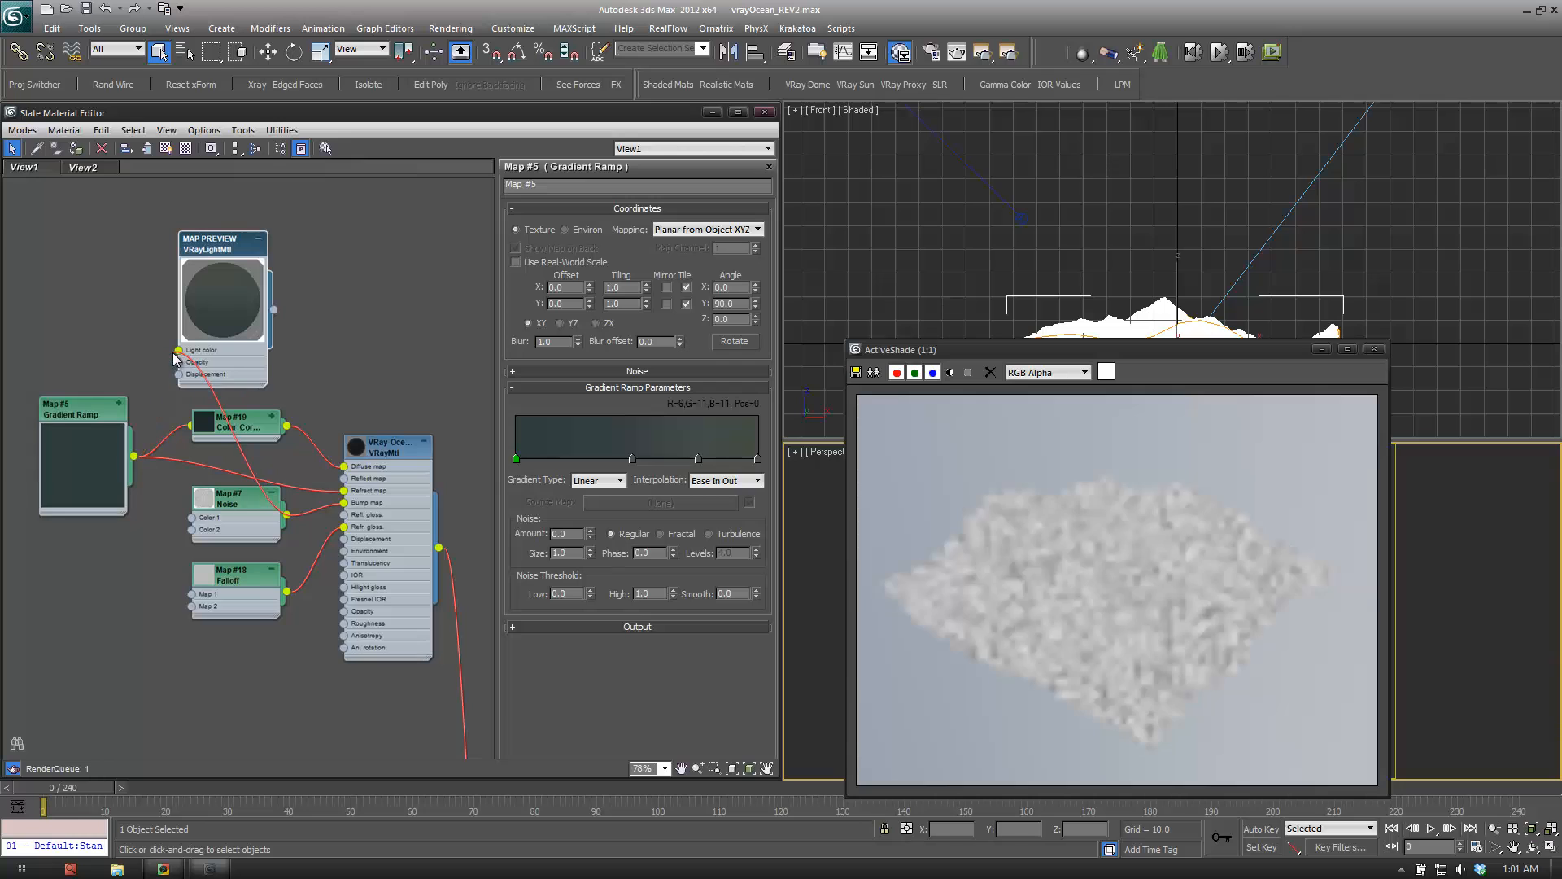
scroll(1439, 554, "up", 5)
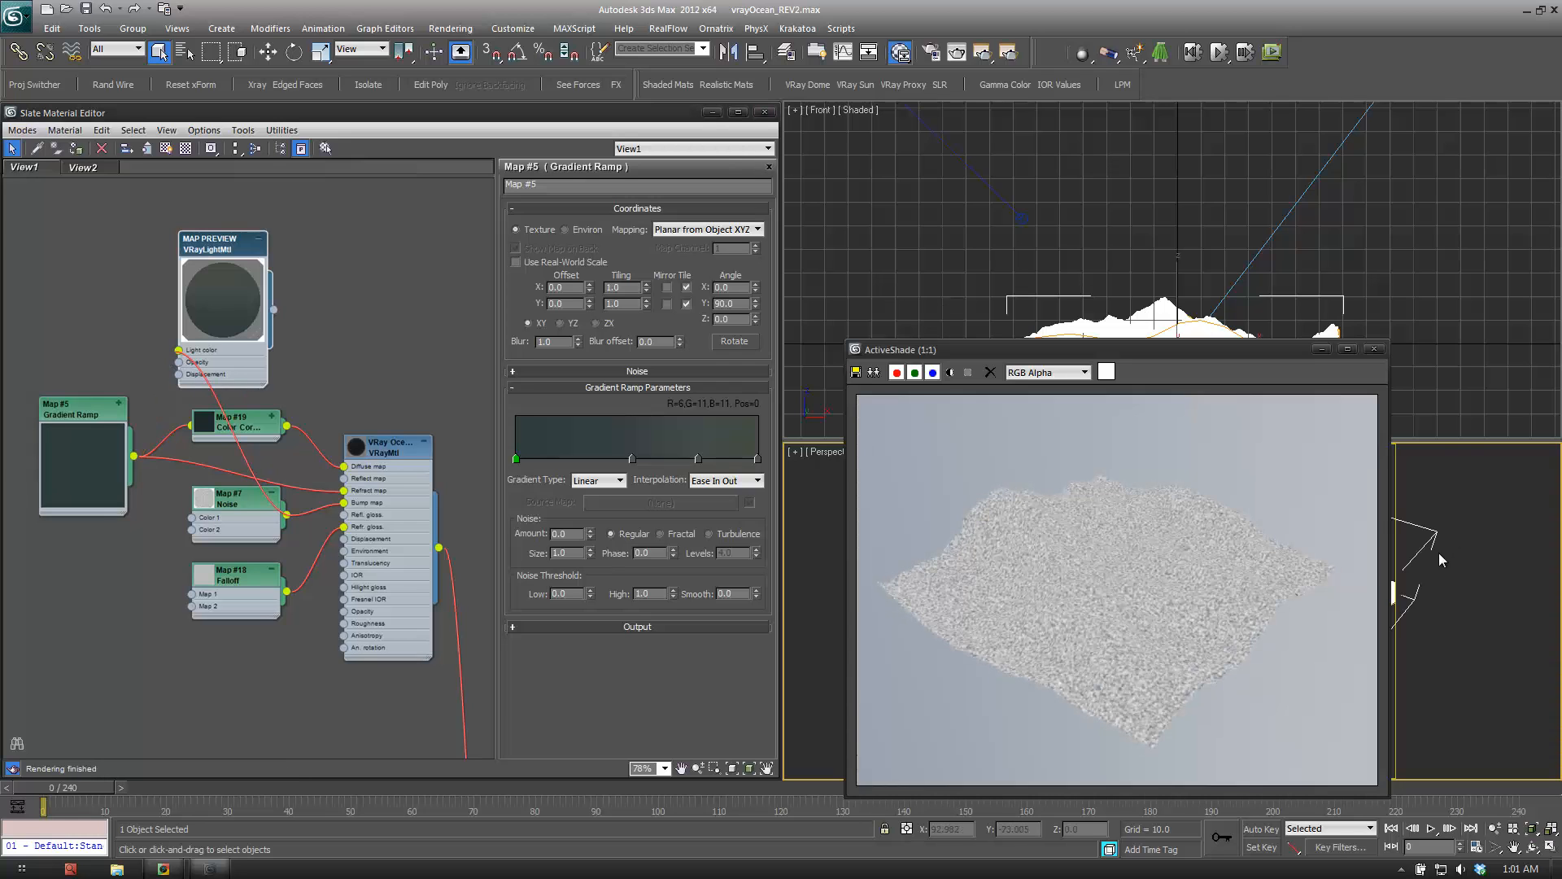
scroll(1440, 553, "up", 3)
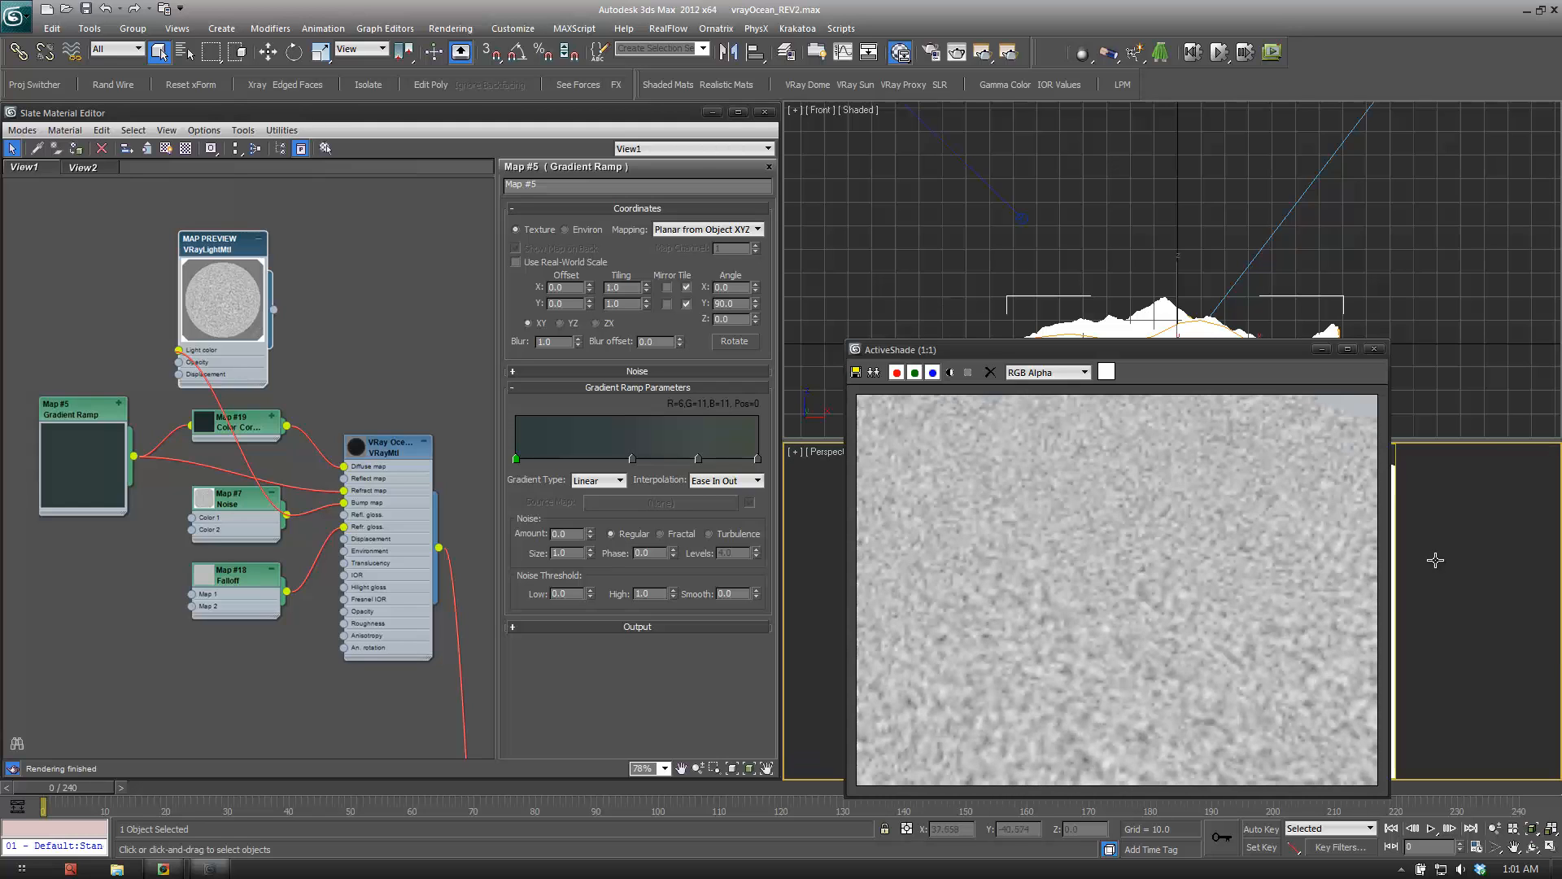
Move the MAP PREVIEW node below VRay Ocean and open the VRay Ocean material's map assignments.
left_click_drag(233, 262, 363, 313)
middle_click_drag(369, 589, 310, 589)
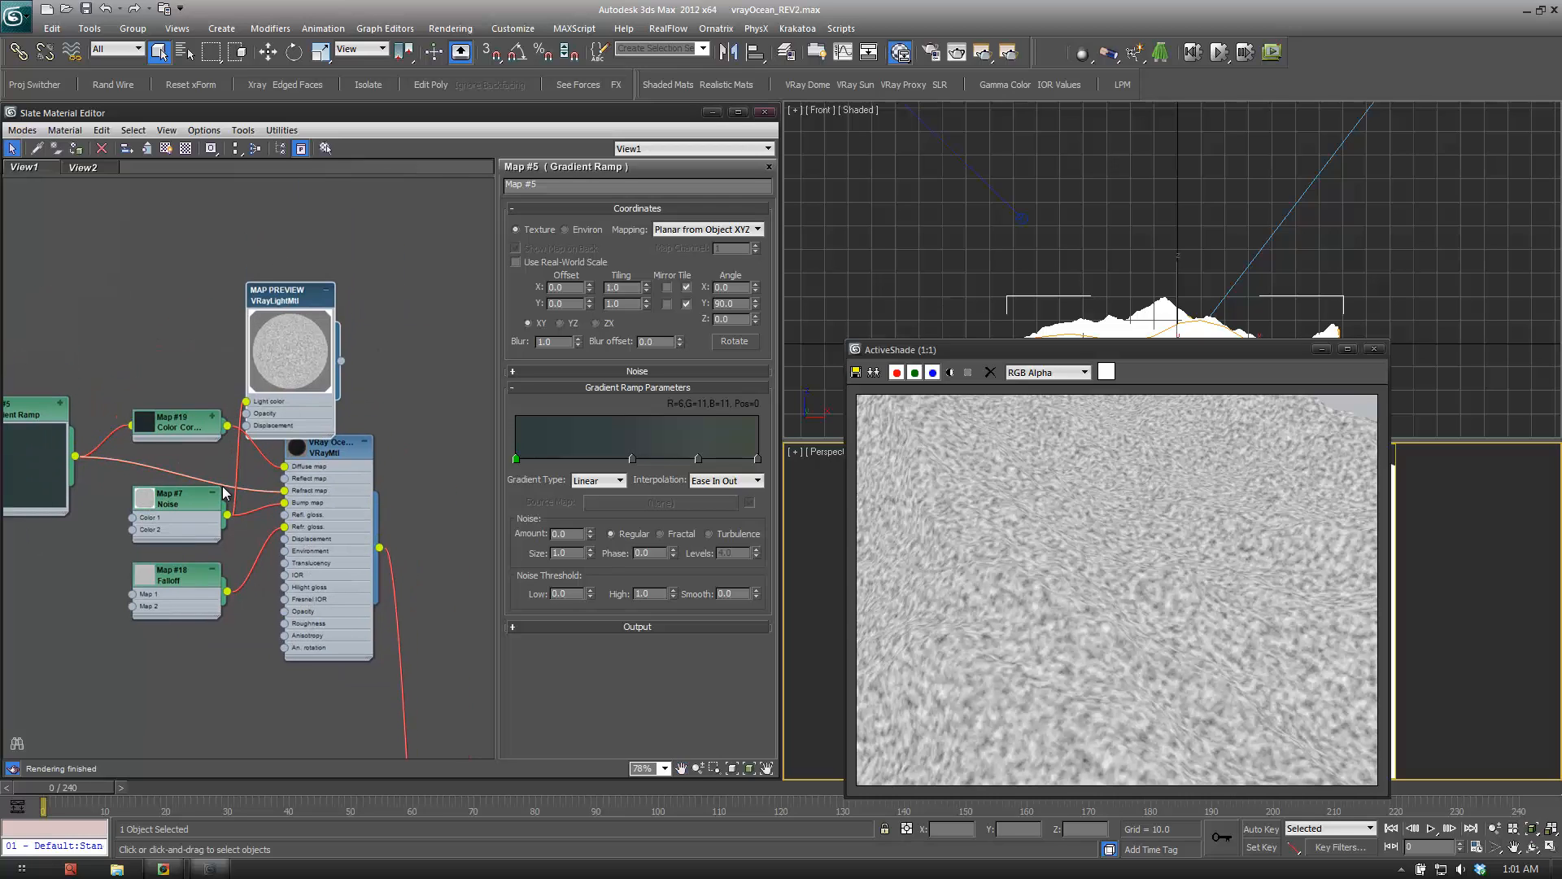
left_click_drag(301, 300, 257, 678)
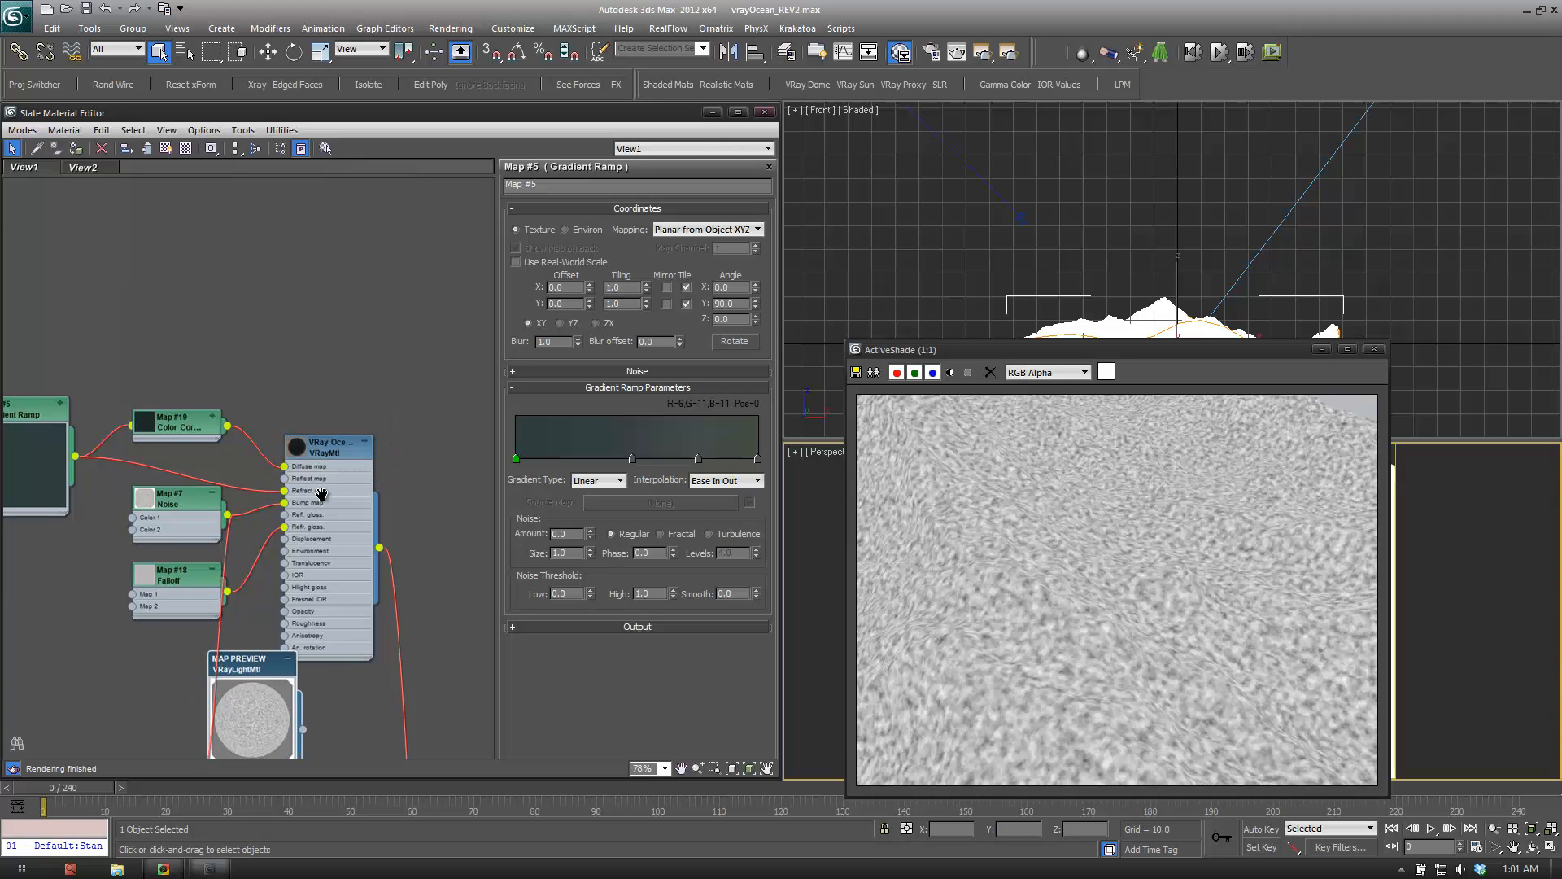
middle_click_drag(327, 469, 360, 341)
double_click(364, 334)
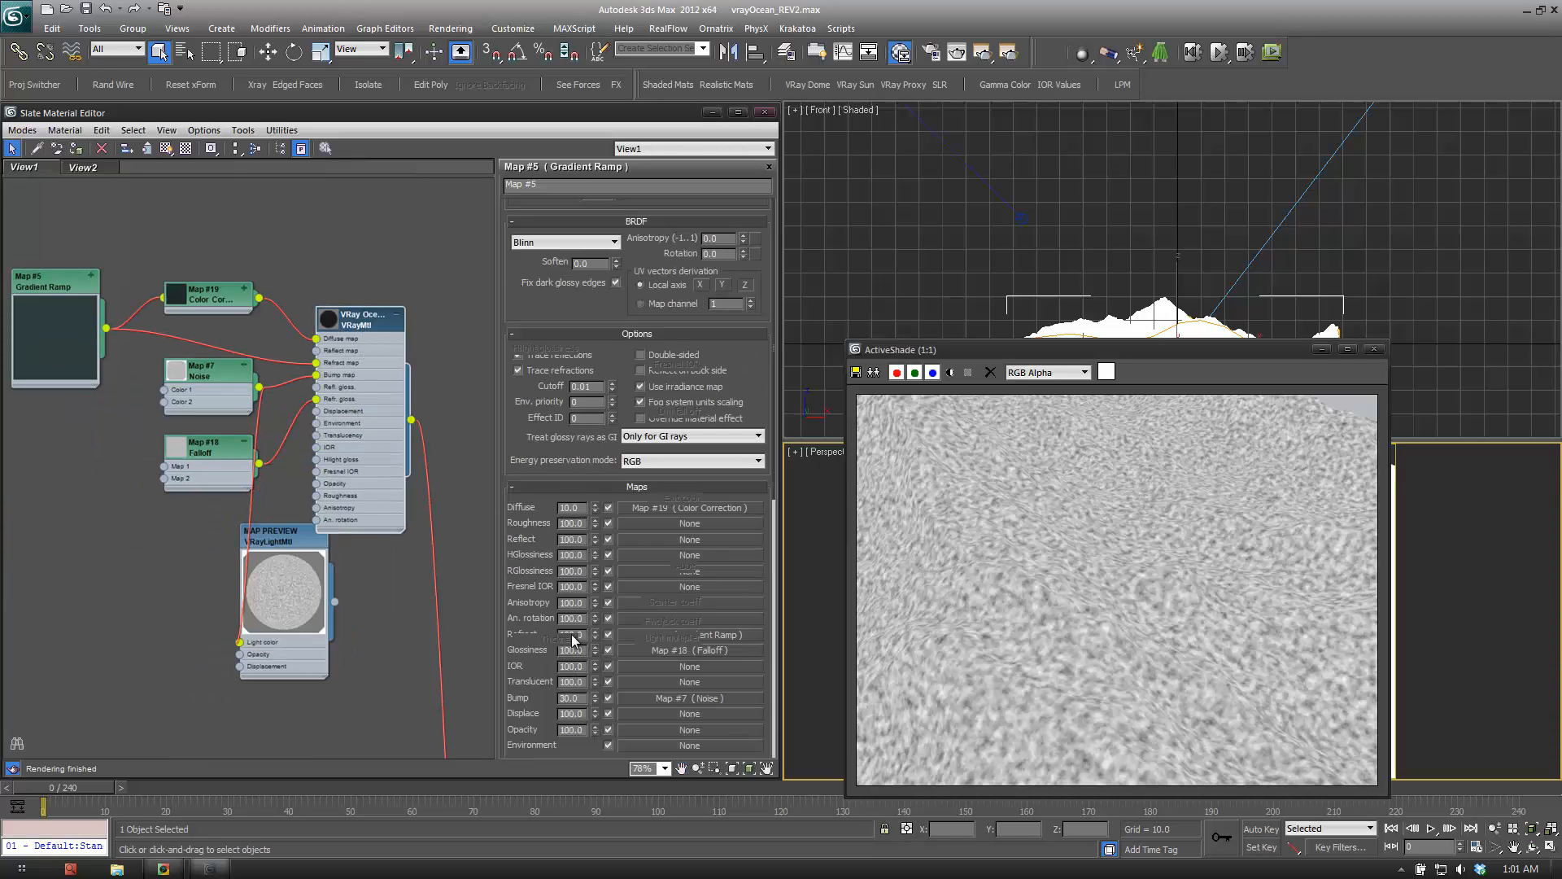
scroll(530, 645, "down", 10)
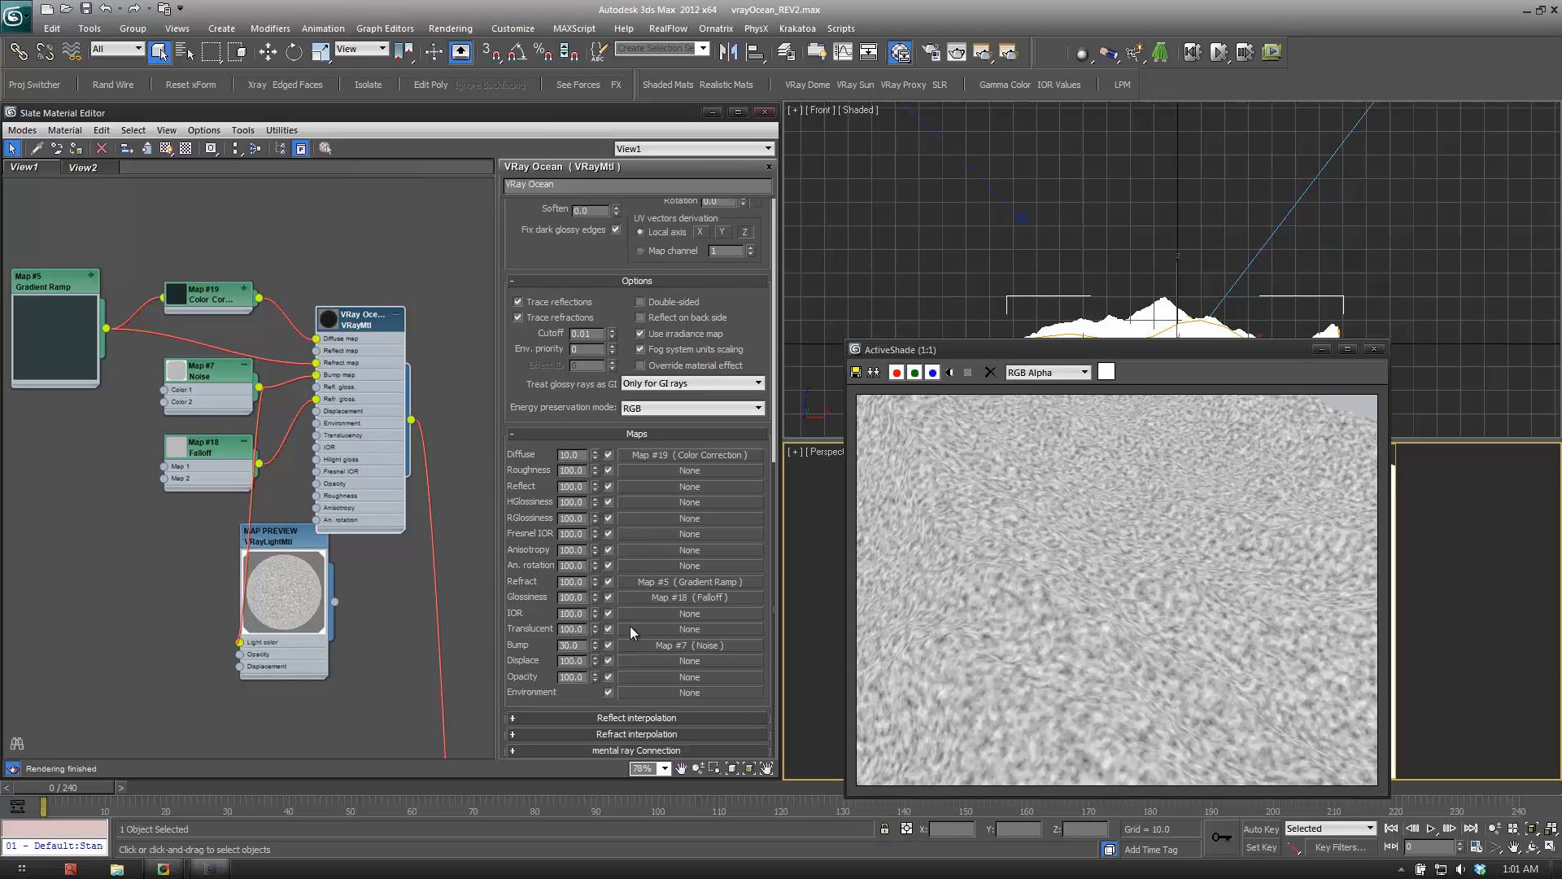
middle_click_drag(302, 579, 332, 539)
left_click_drag(301, 510, 326, 548)
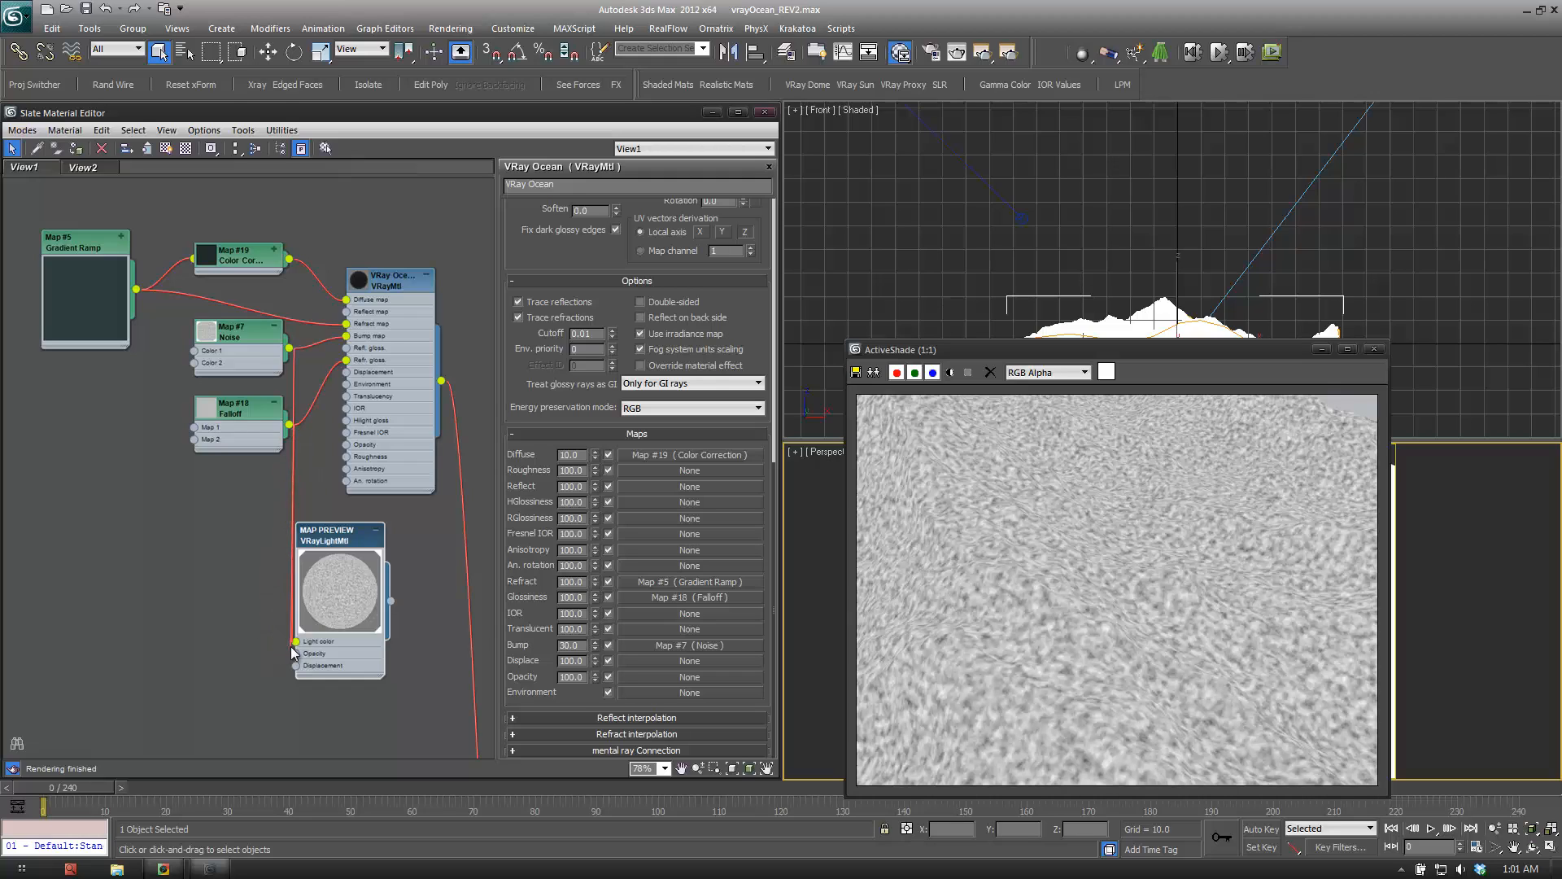
Connect the Falloff map to MAP PREVIEW's Light color and inspect it on the ocean at near and far distances.
left_click_drag(297, 648, 297, 642)
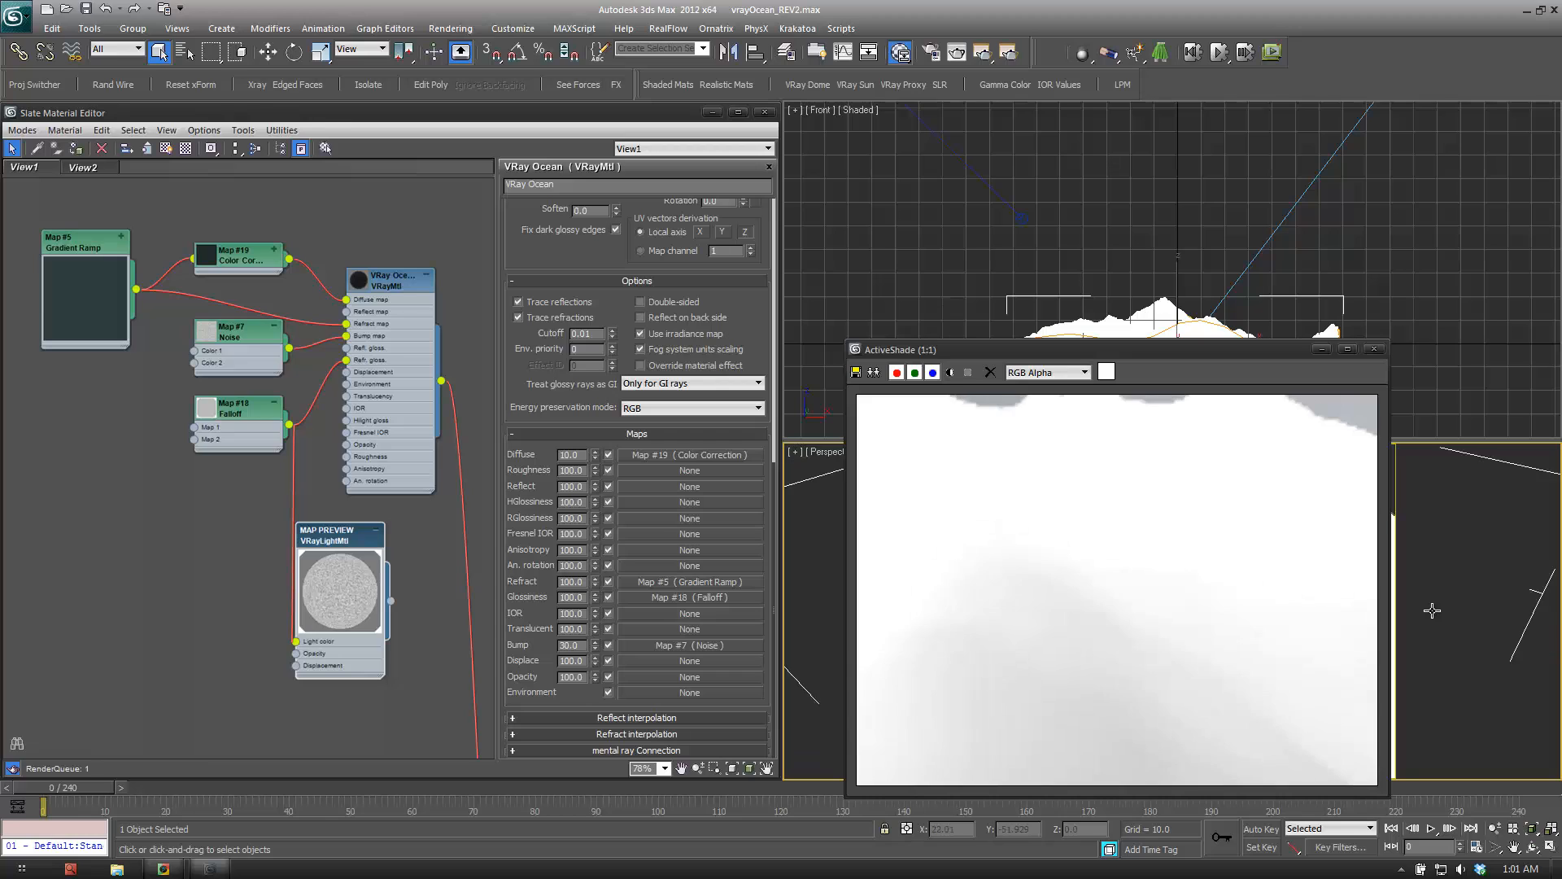
scroll(1432, 611, "down", 4)
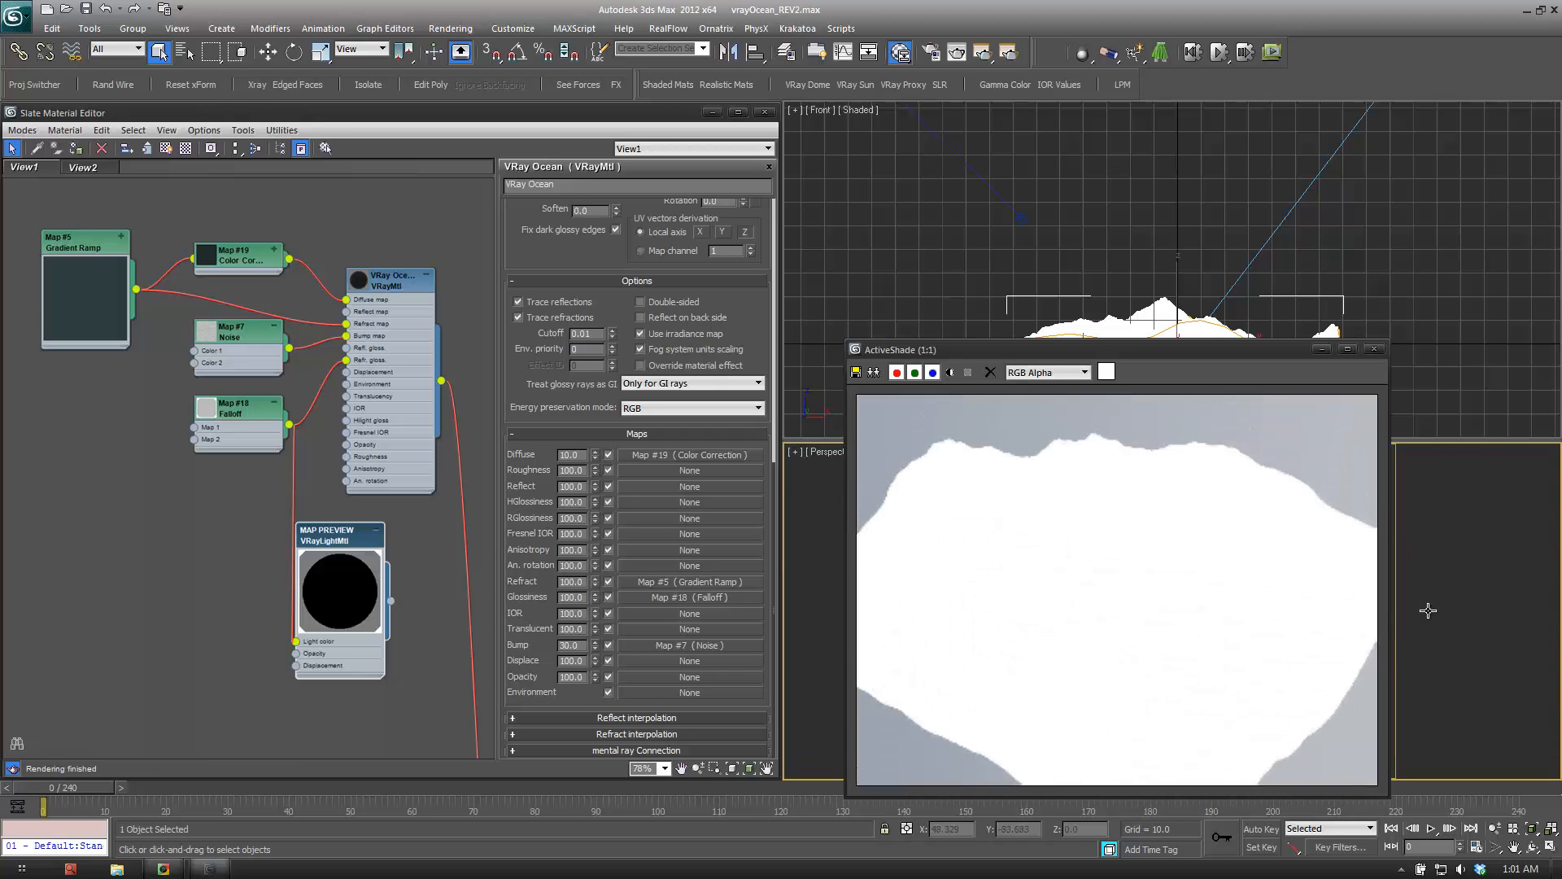
scroll(1427, 614, "up", 6)
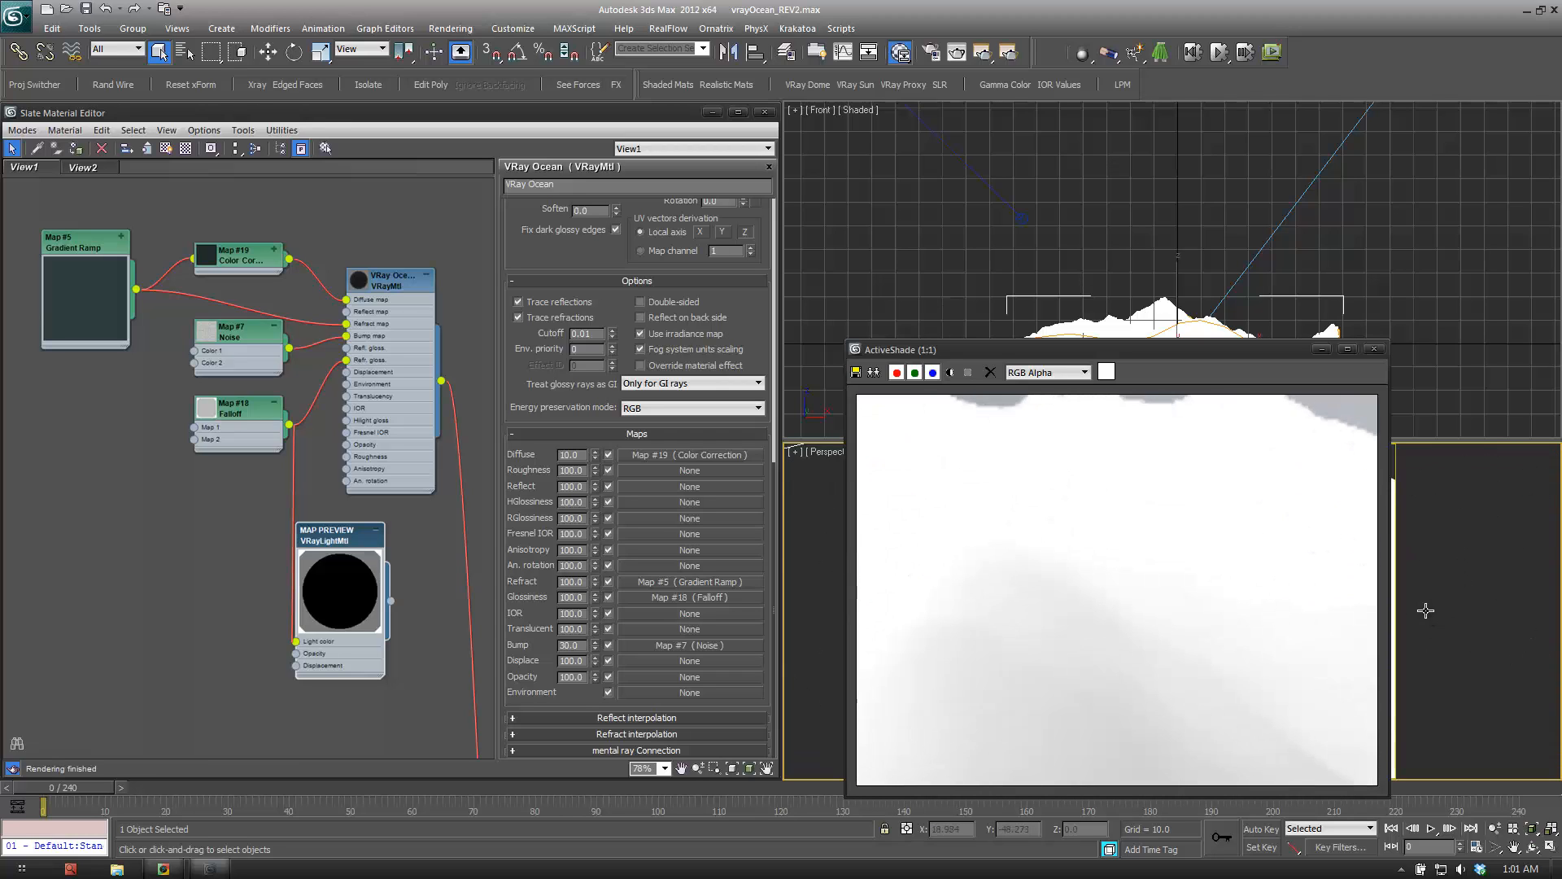
scroll(1425, 610, "down", 2)
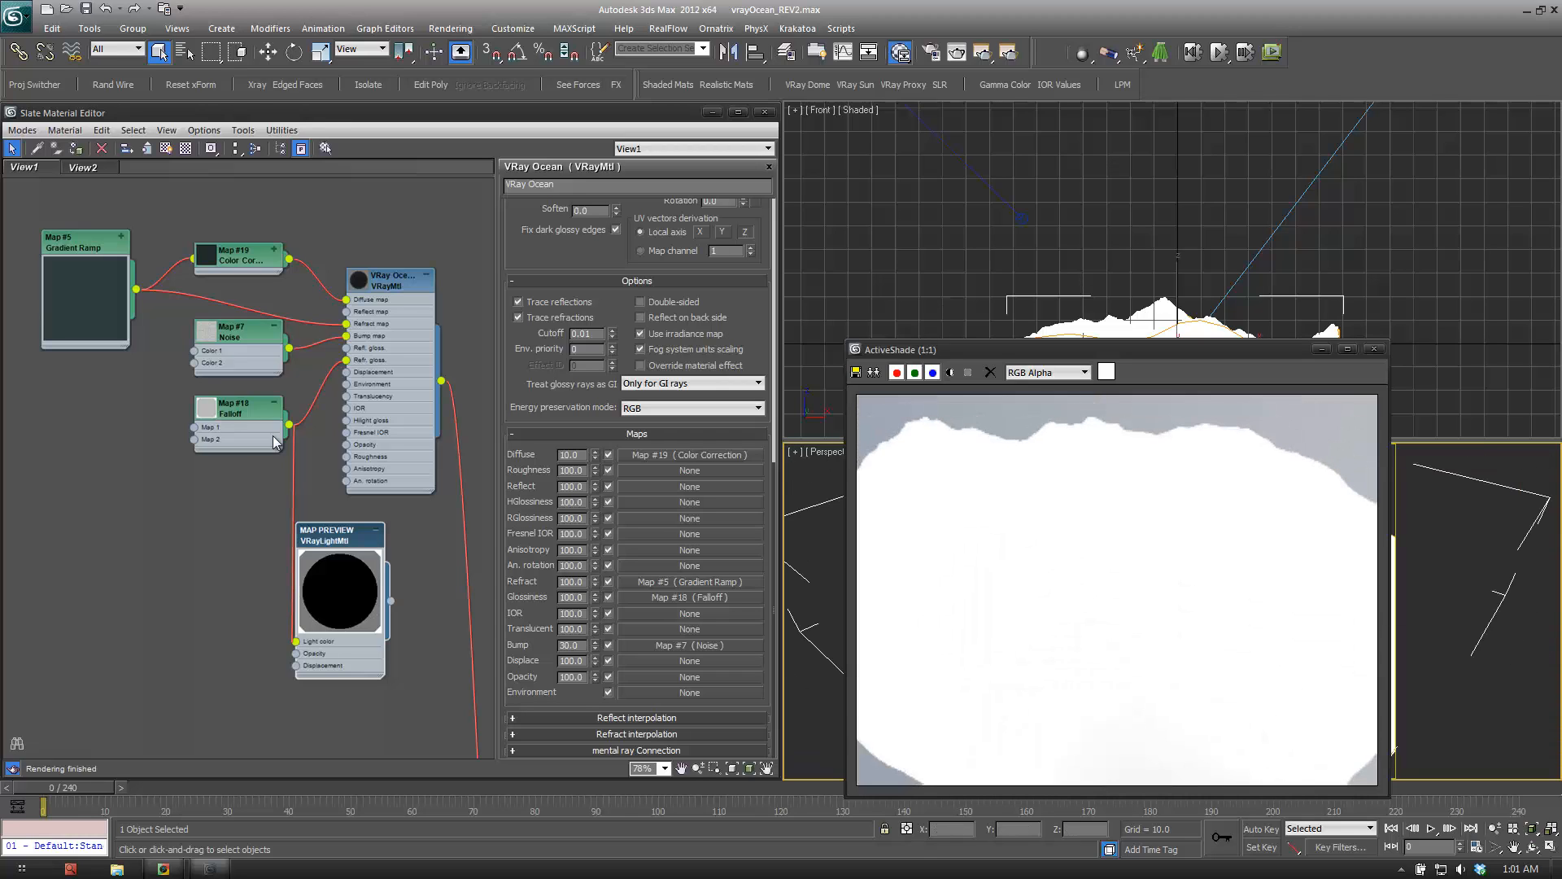
Open the Falloff map's parameters and compare the ActiveShade preview with the perspective view behind it.
double_click(223, 410)
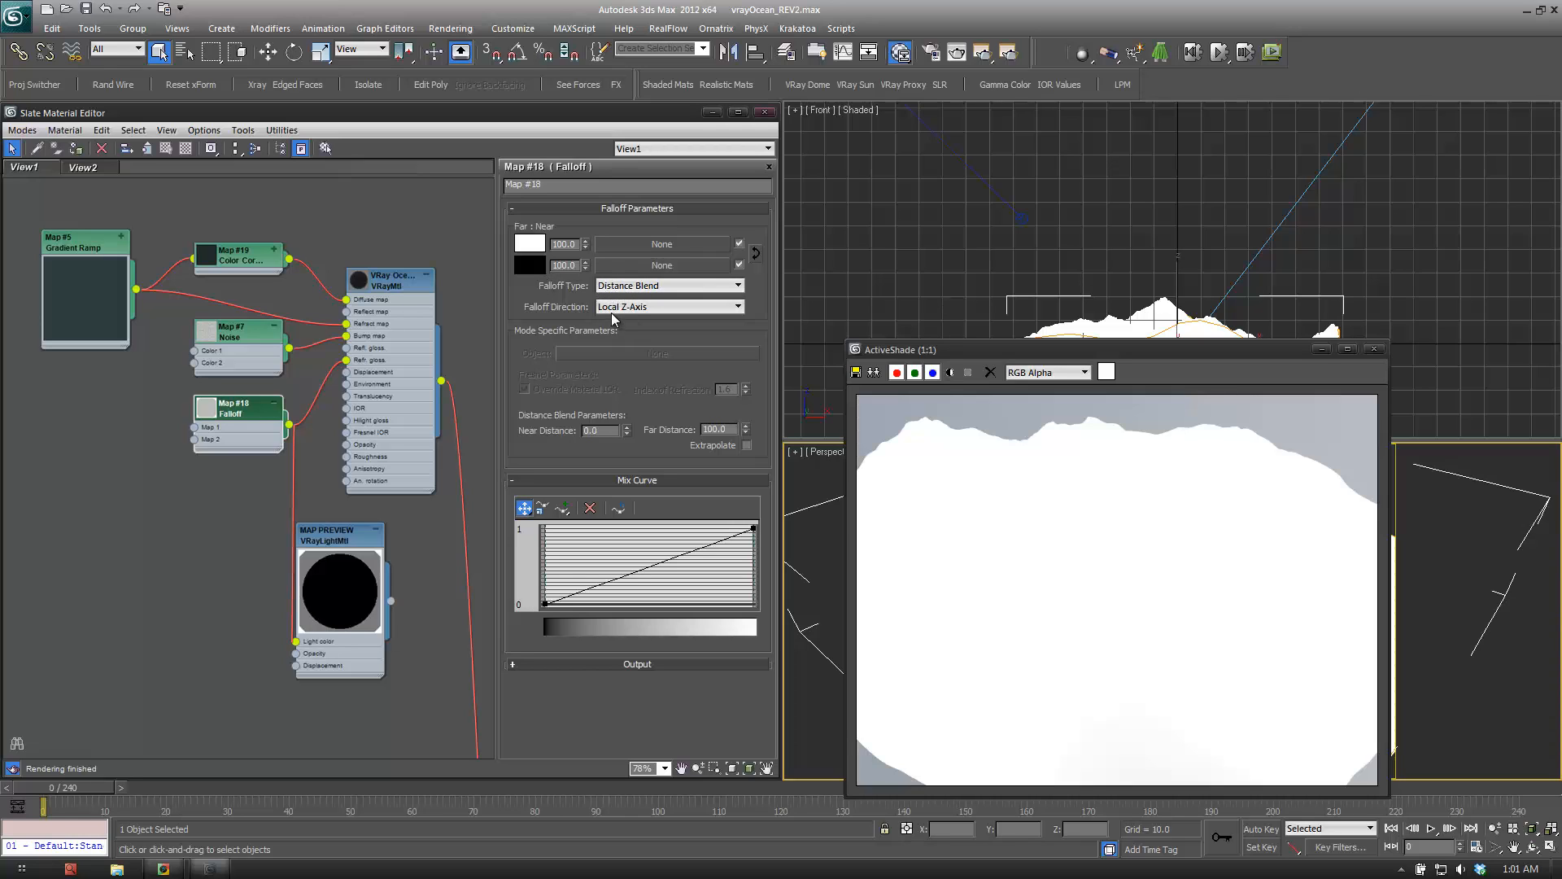
left_click_drag(1281, 349, 817, 258)
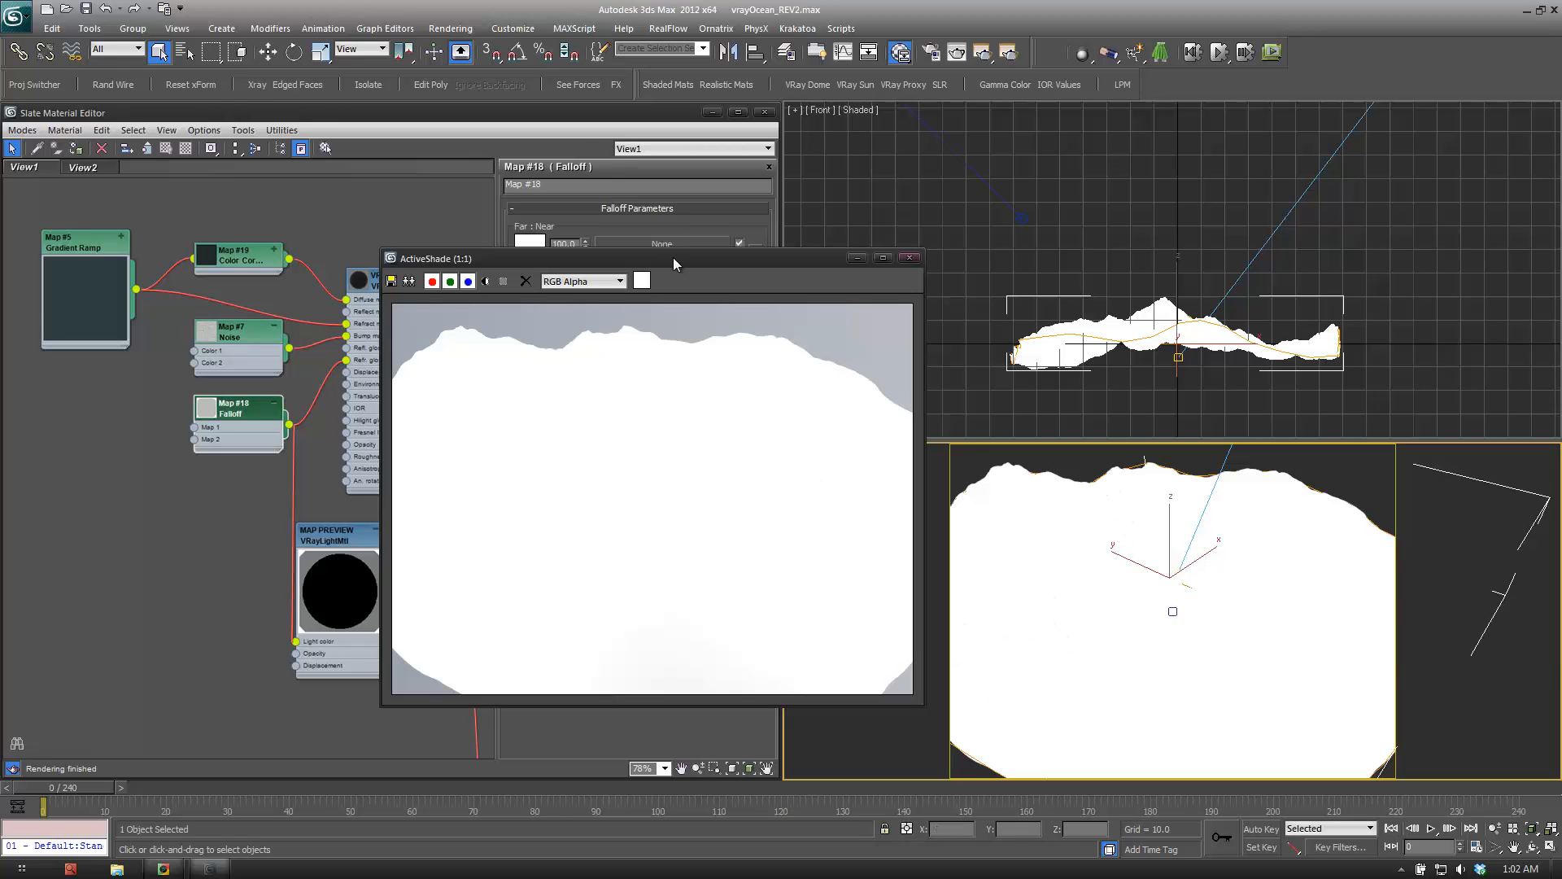
left_click_drag(672, 257, 1168, 219)
middle_click_drag(435, 558, 441, 565)
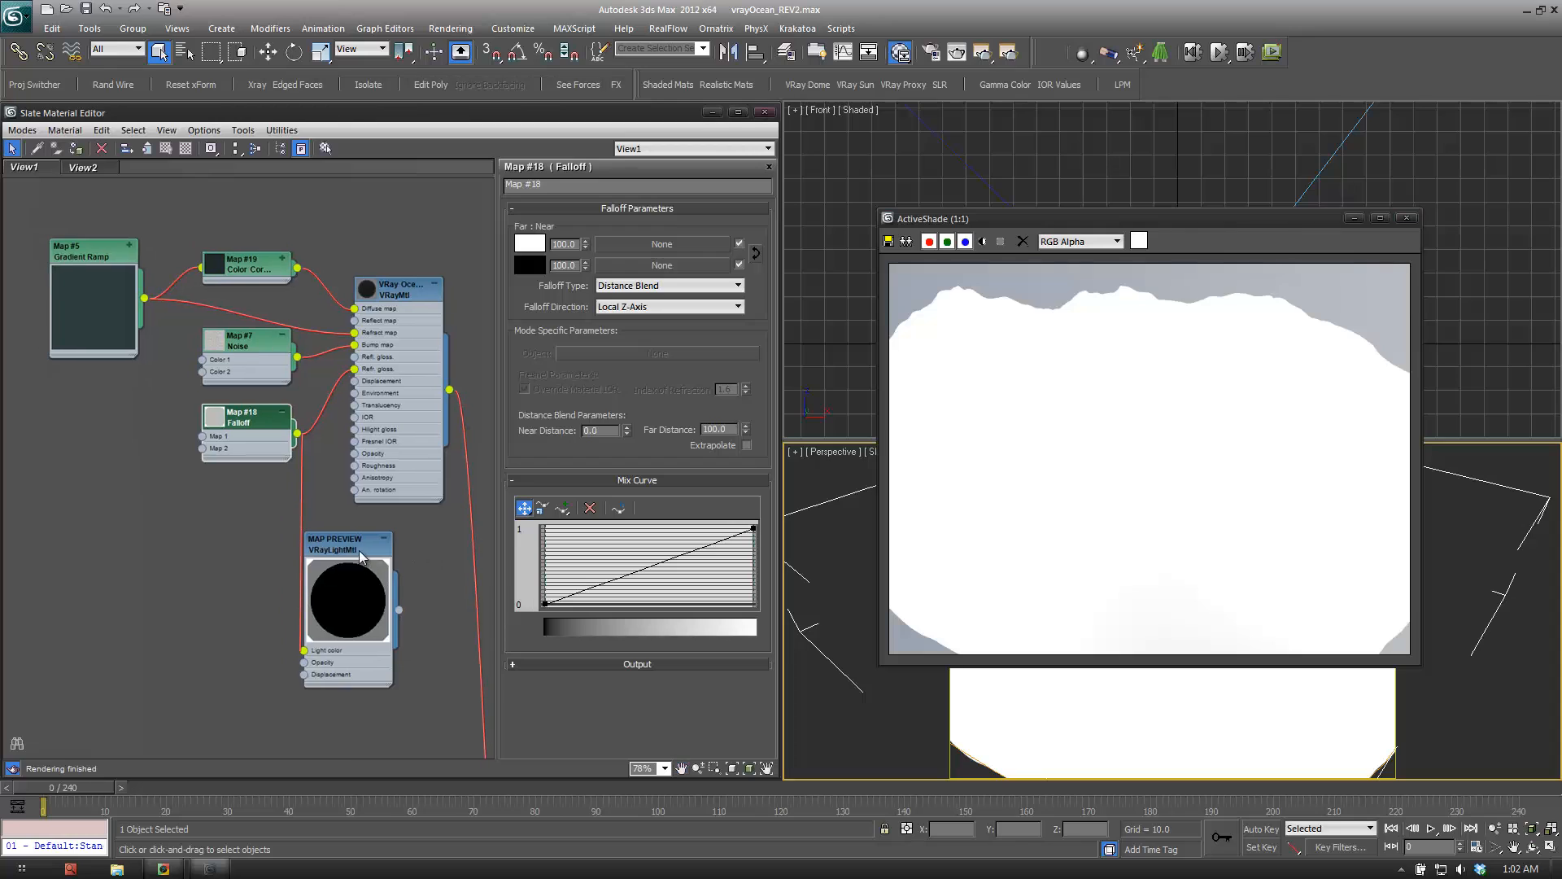
Assign the VRay Ocean material to the ocean plane and frame the whole plane in the ActiveShade preview.
left_click_drag(354, 544, 356, 556)
middle_click_drag(461, 394, 395, 418)
scroll(396, 417, "down", 1)
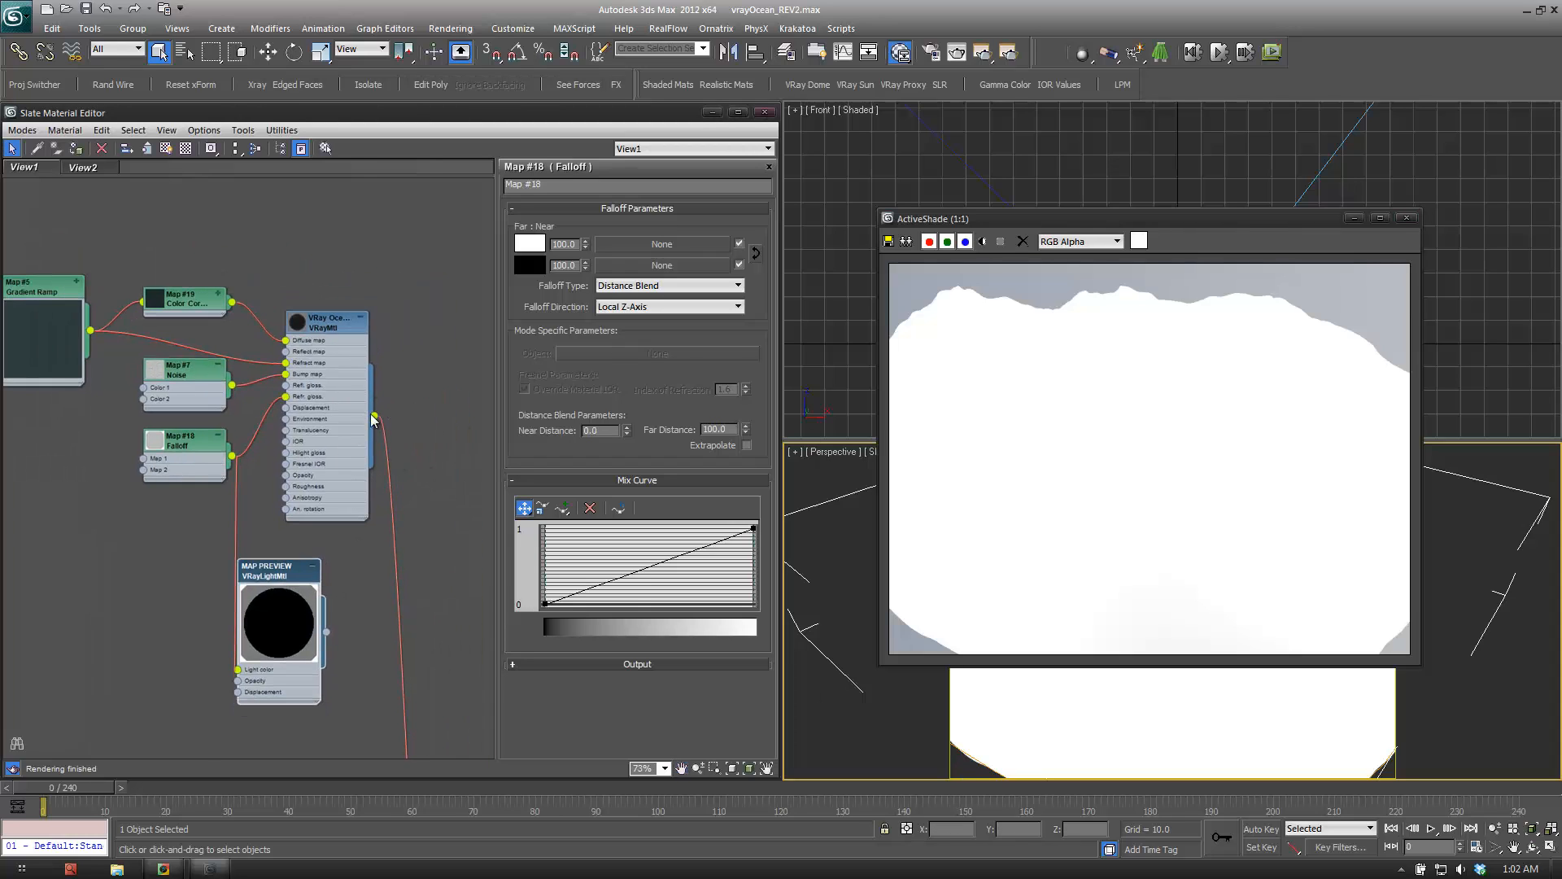
left_click_drag(415, 441, 1116, 712)
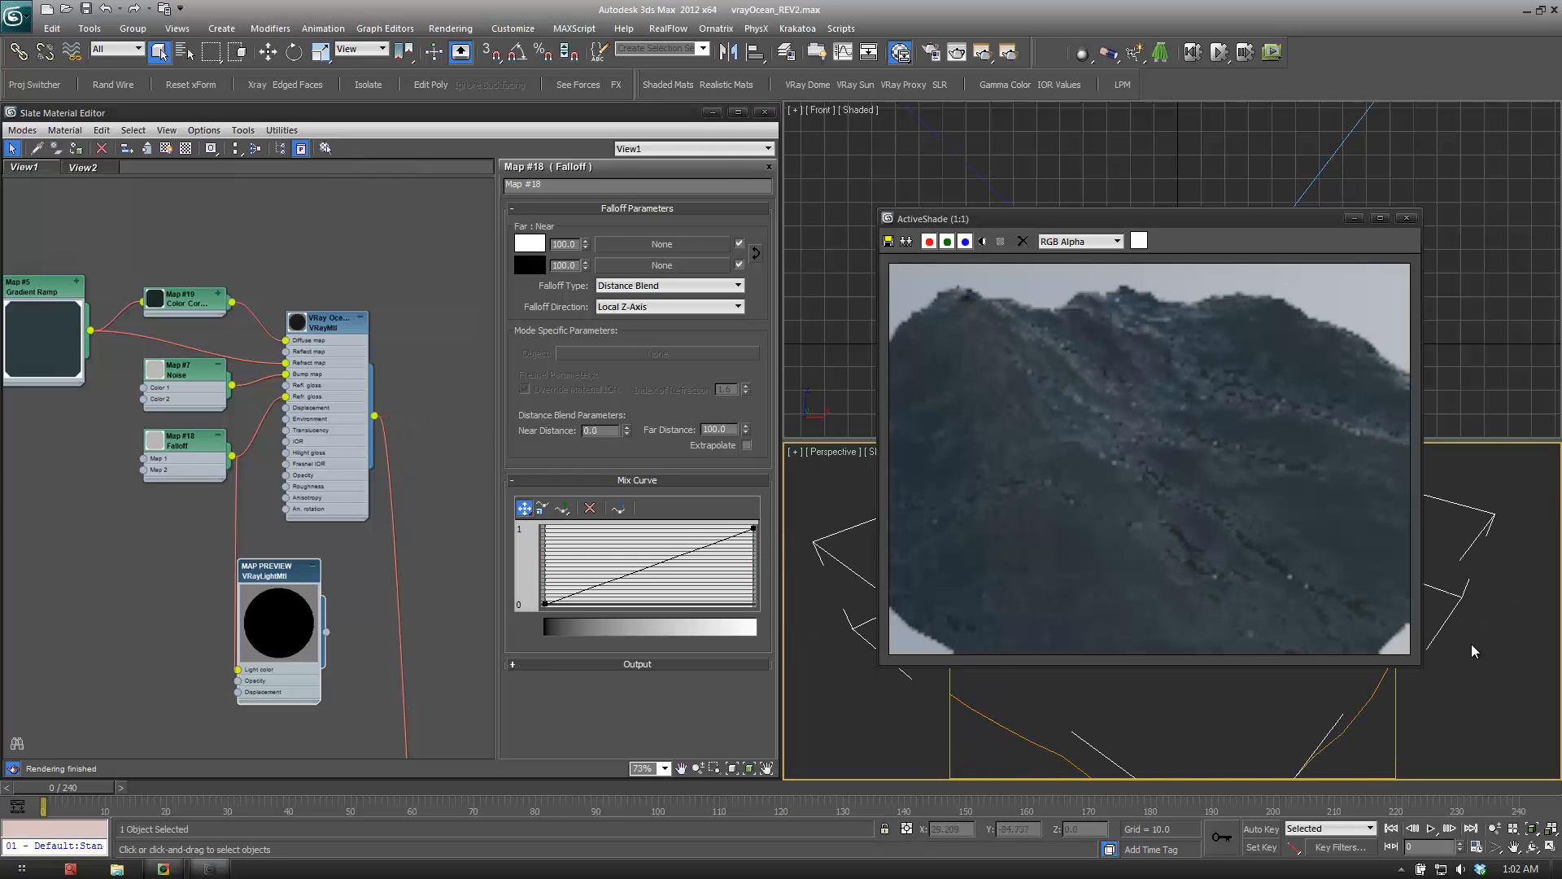
scroll(1472, 644, "down", 2)
scroll(1471, 651, "down", 2)
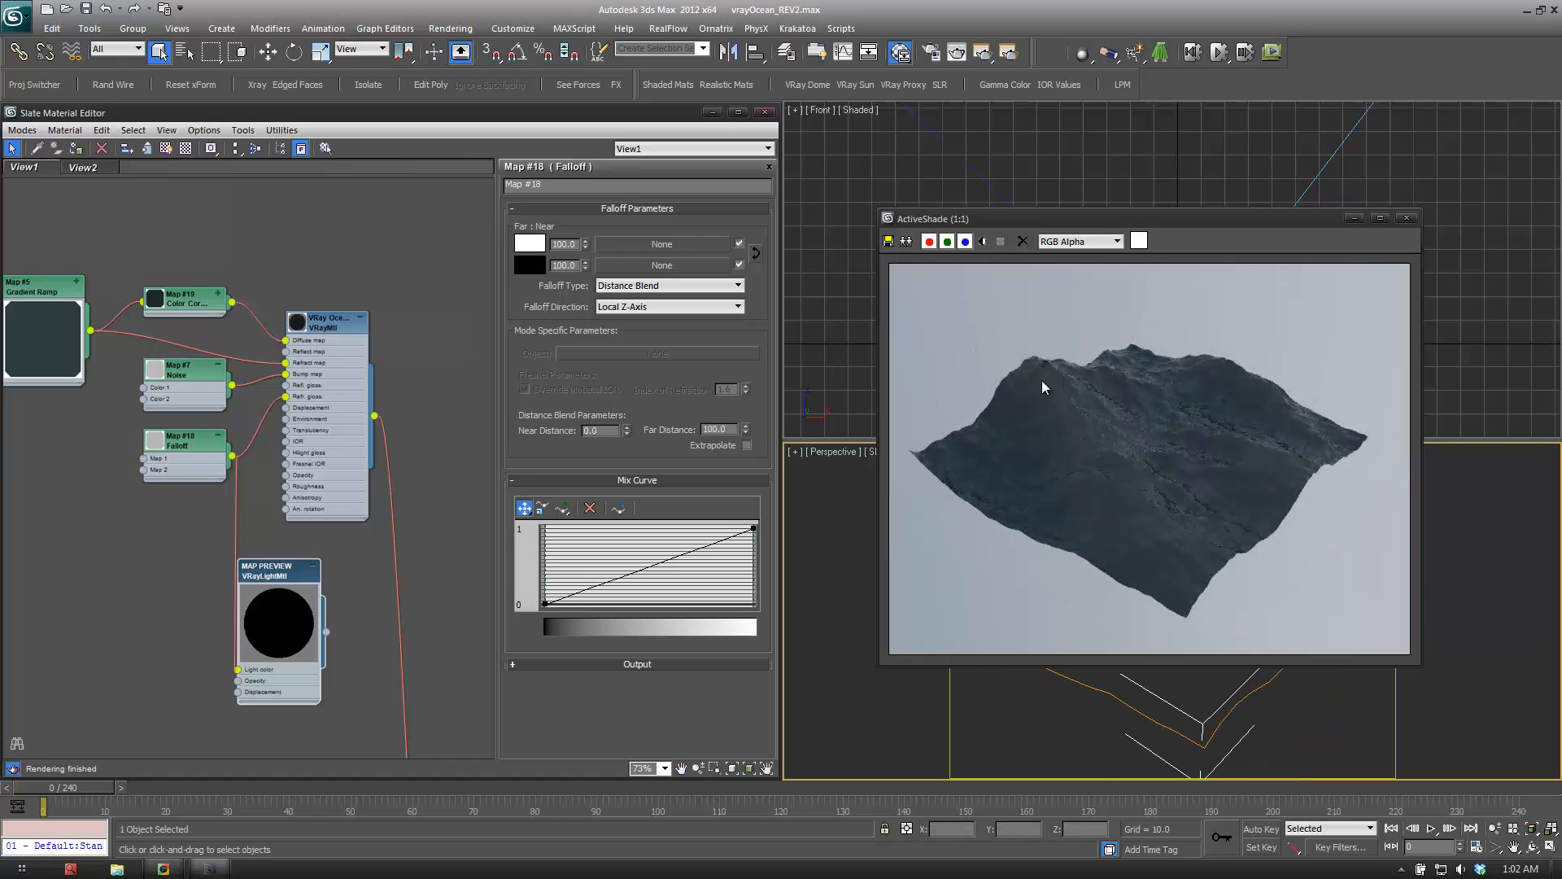
Shift the Gradient Ramp node slightly and delete its connection to VRay Ocean's Refract map.
left_click_drag(37, 293, 48, 305)
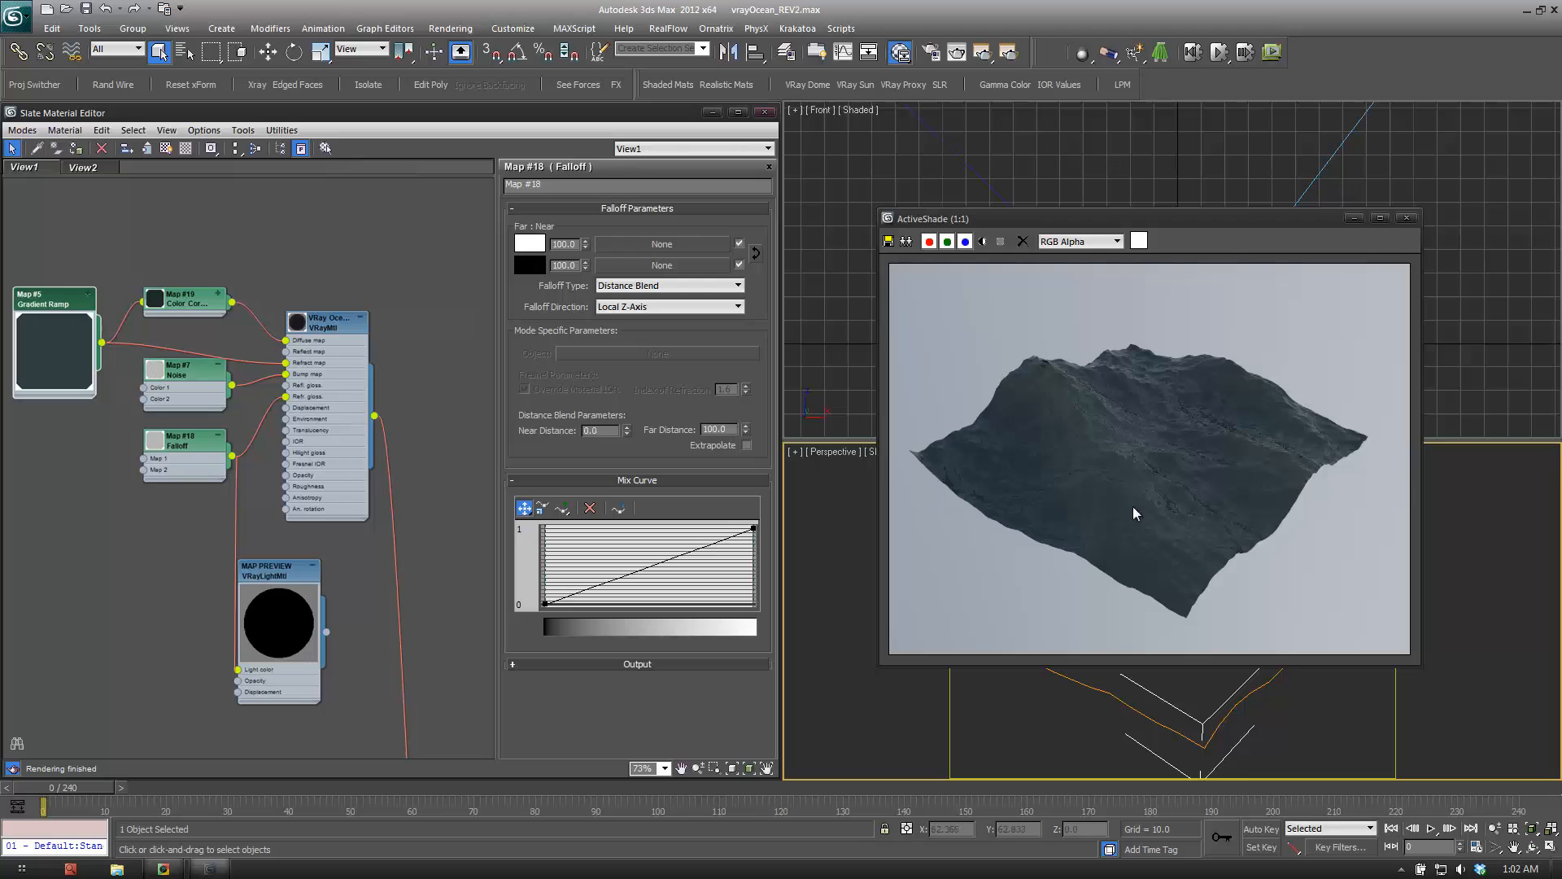
left_click(149, 363)
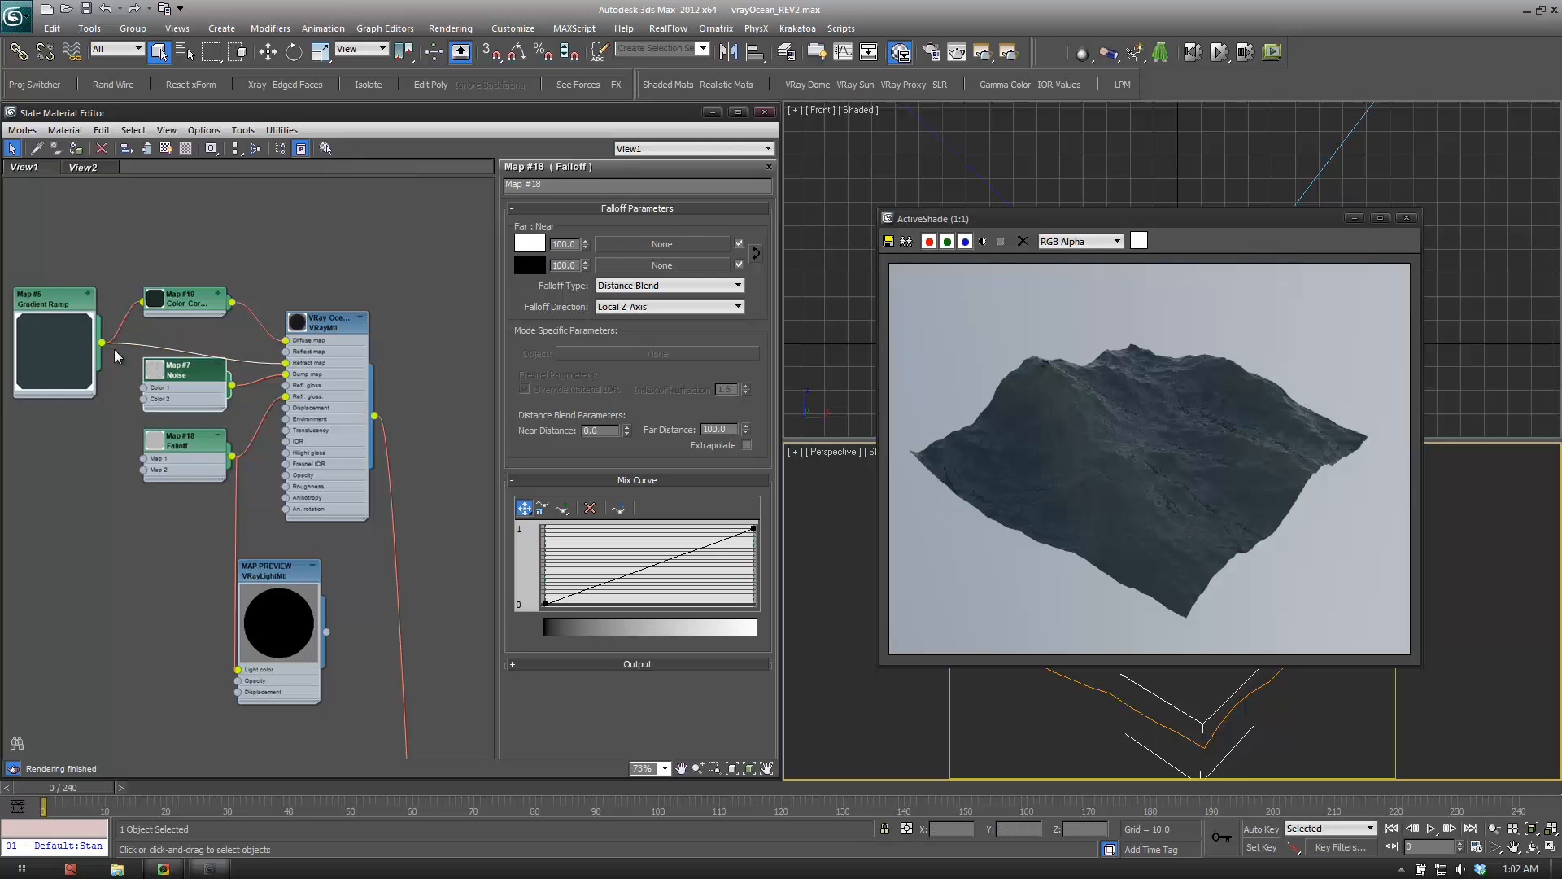
left_click(125, 348)
key("Delete")
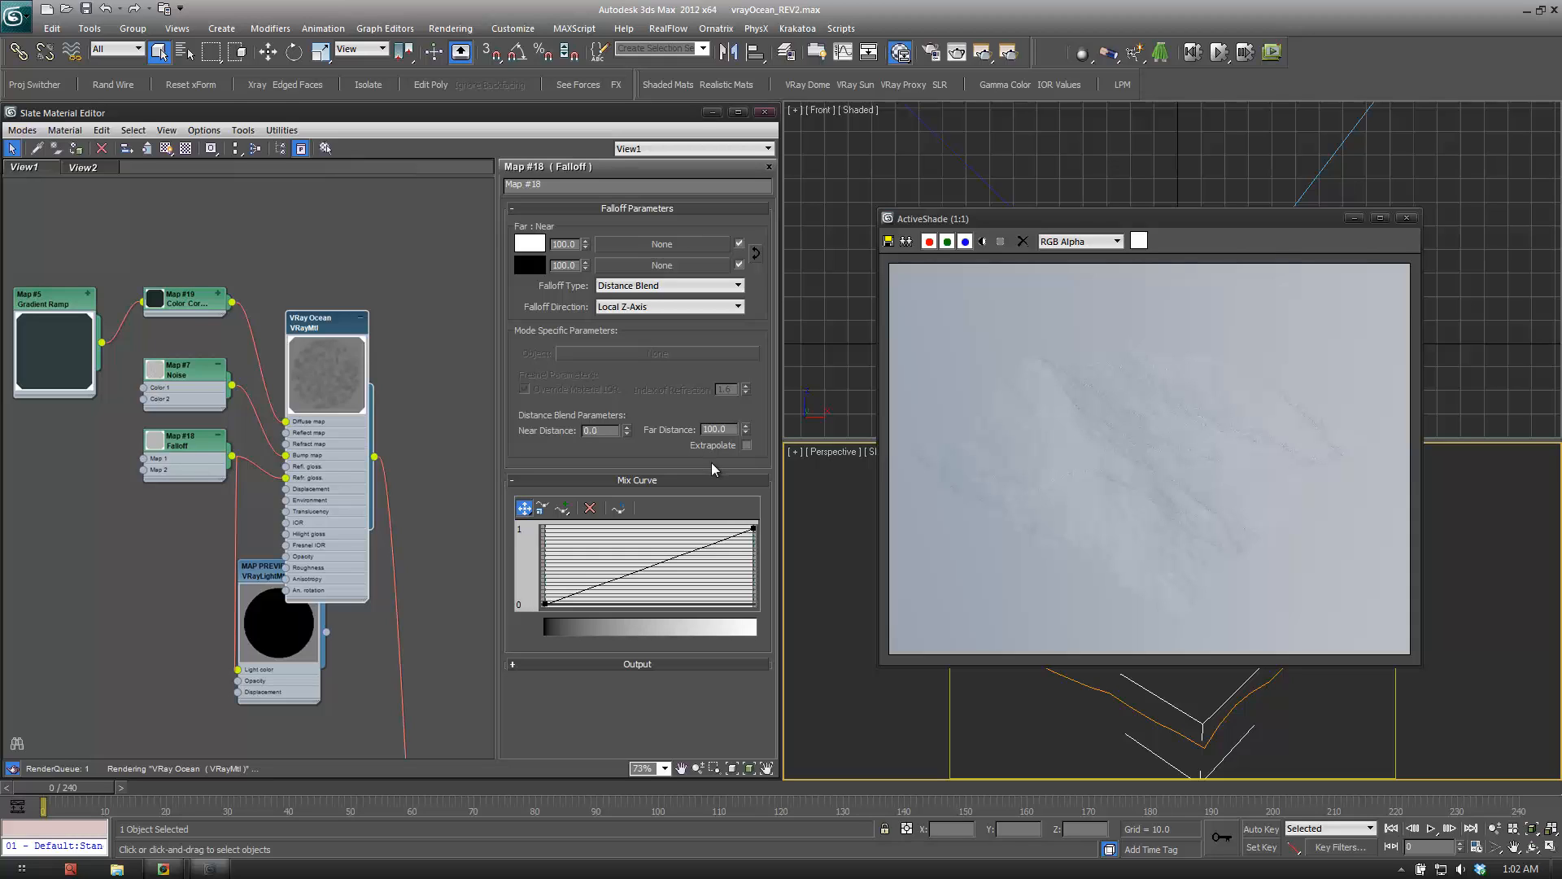
Set the VRay Ocean material's refraction colour to black.
double_click(298, 334)
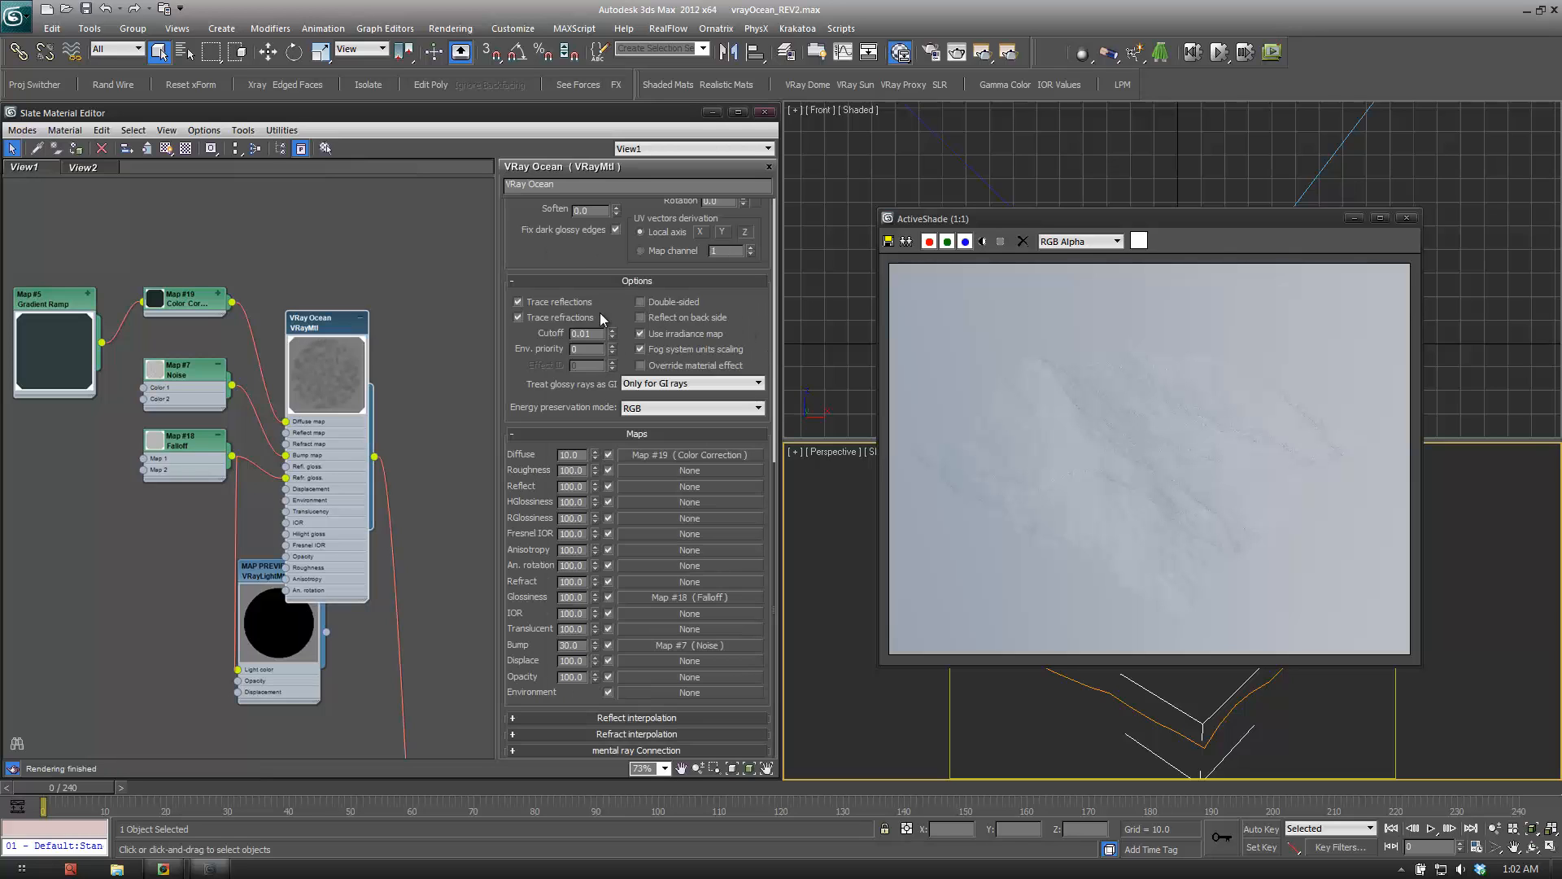
scroll(597, 358, "up", 10)
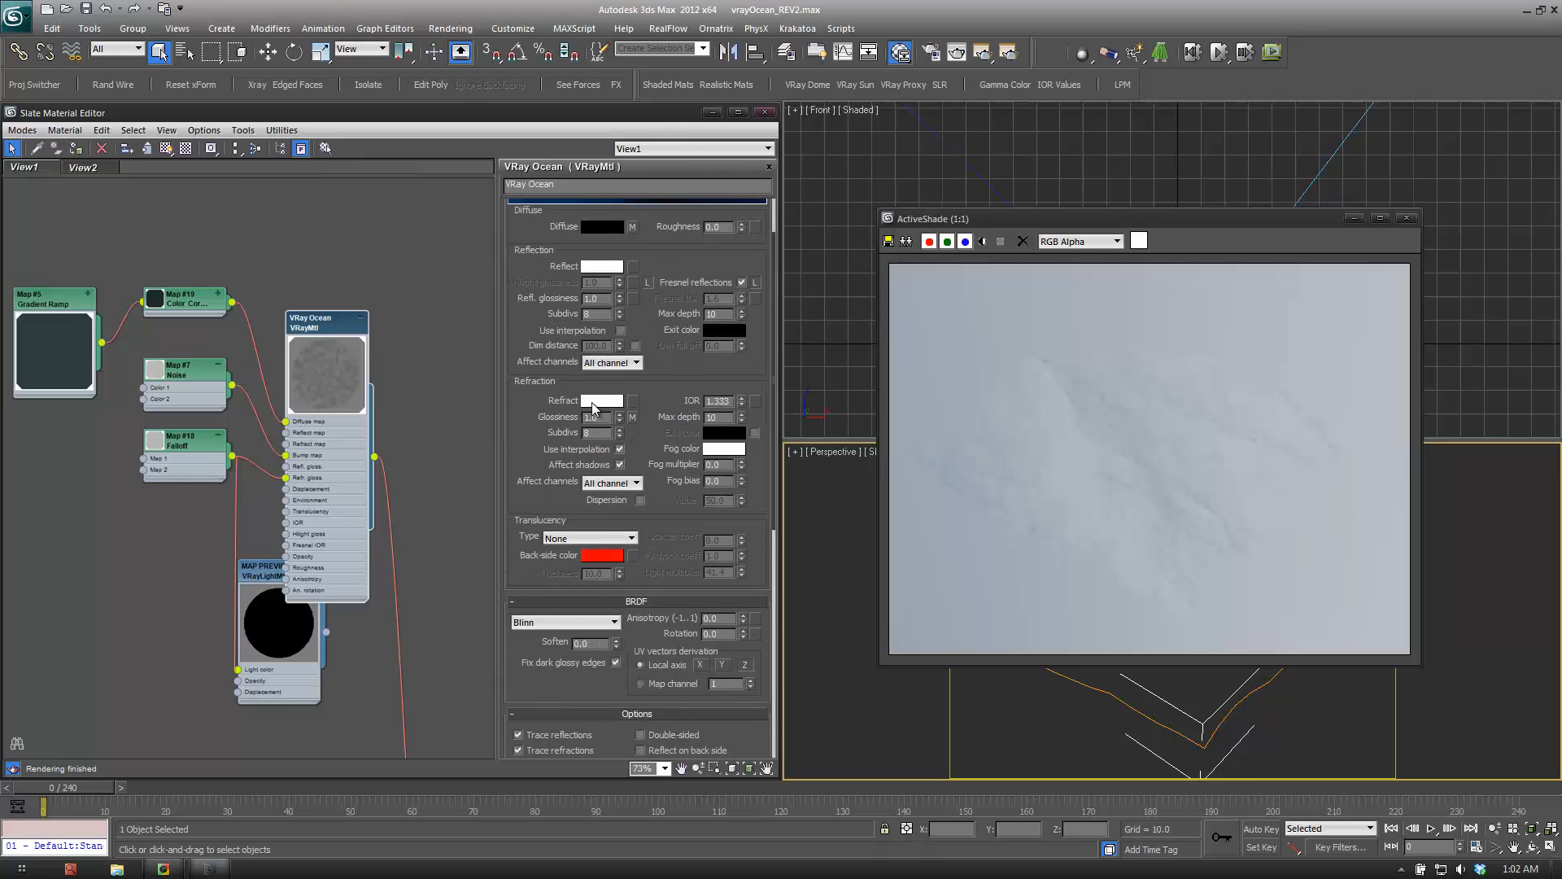
left_click(603, 400)
left_click_drag(460, 146, 484, 100)
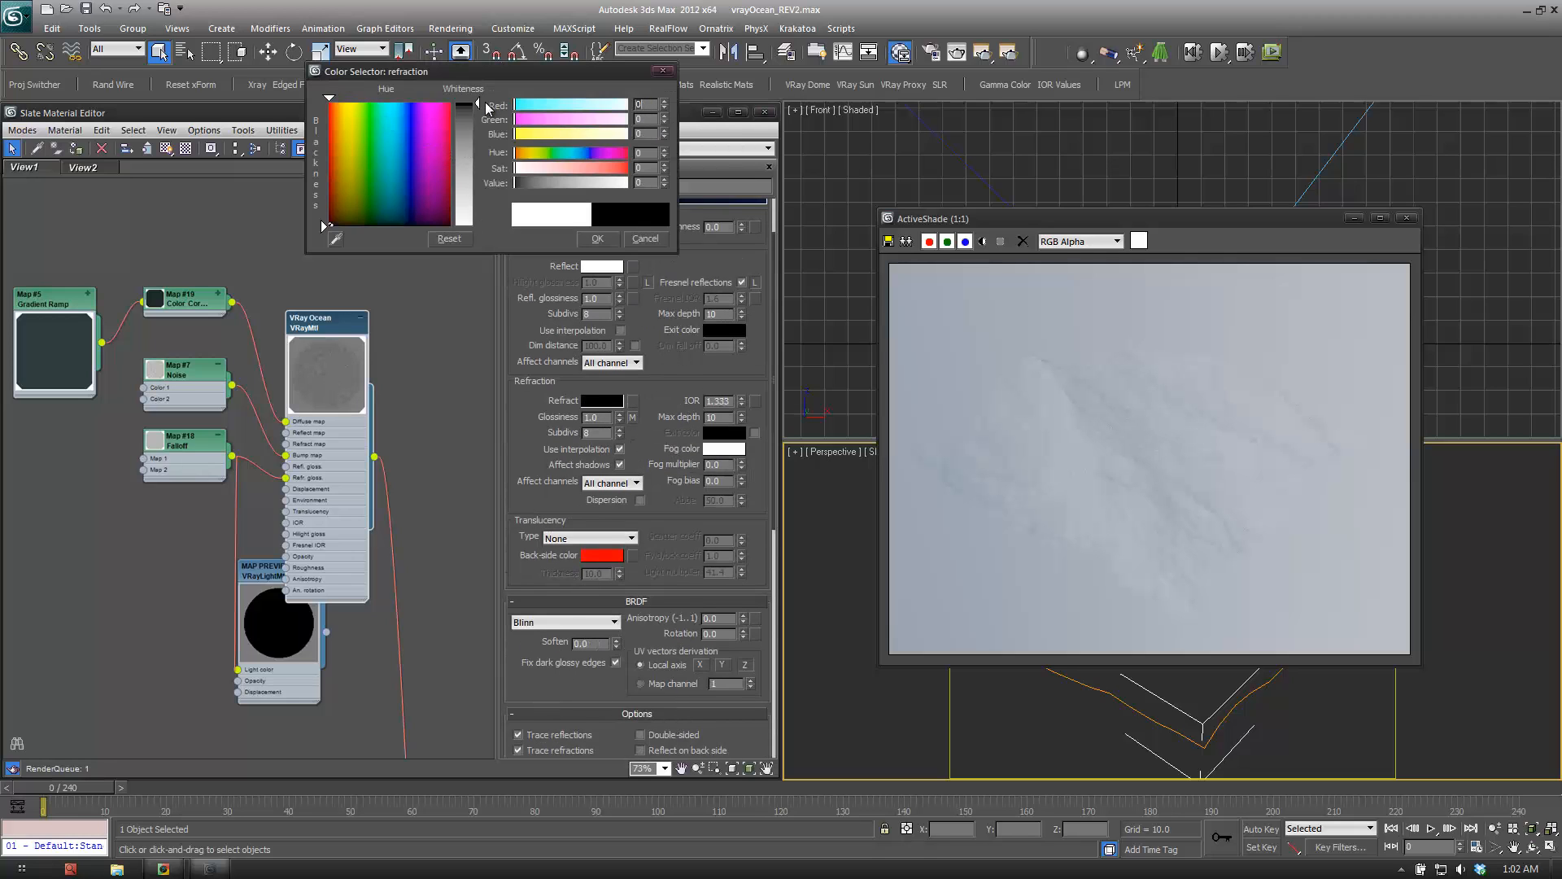
left_click(598, 238)
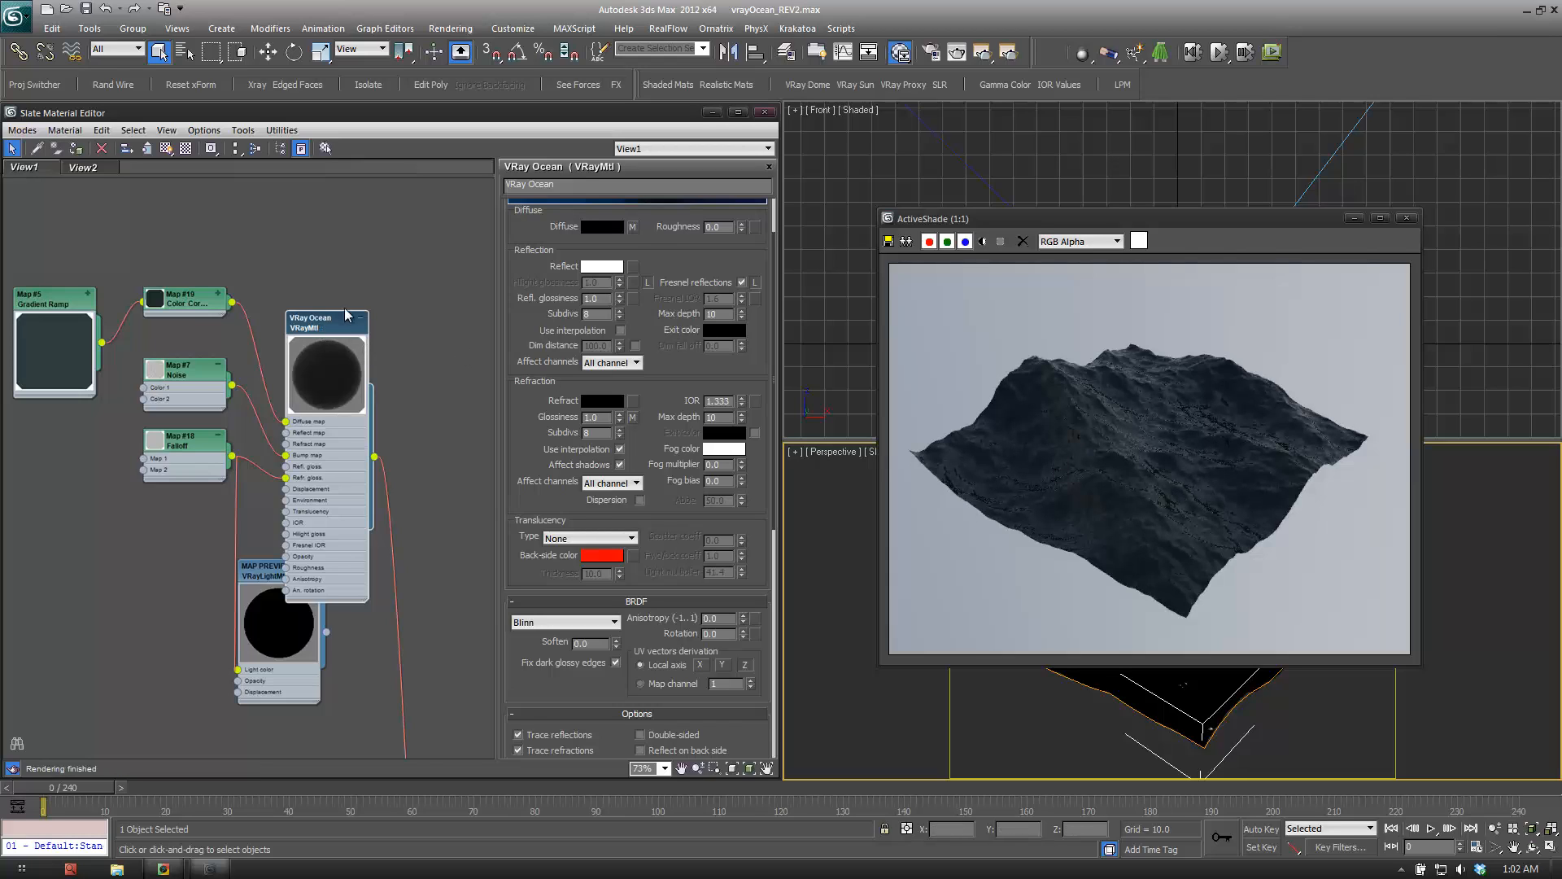
Reduce the VRay Ocean node's preview to a small thumbnail and place the node beside the Color Correction map.
left_click_drag(346, 314, 324, 252)
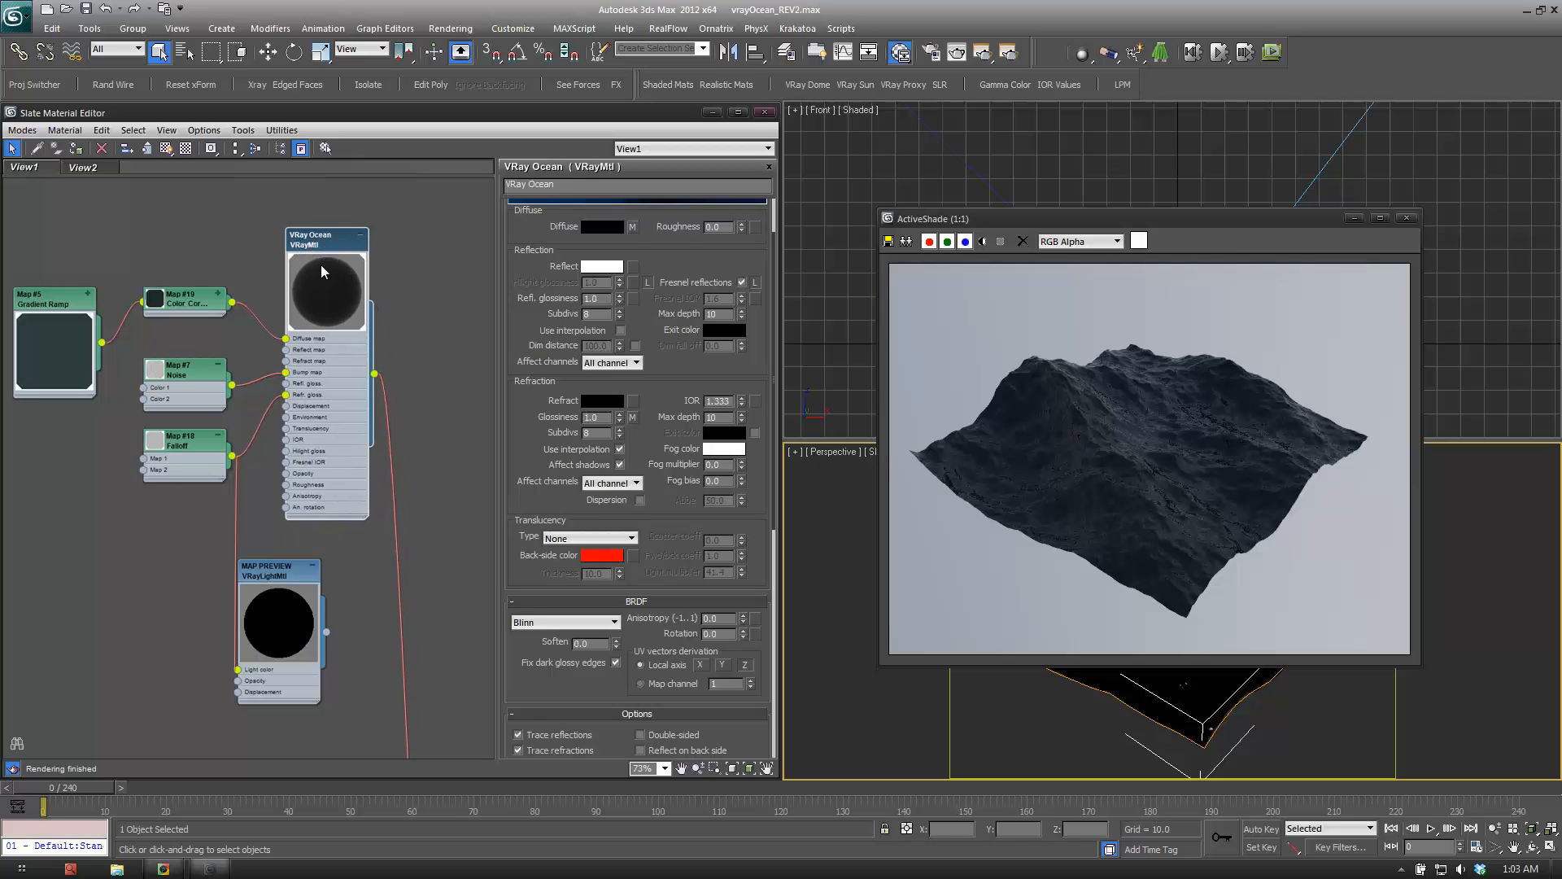
double_click(321, 281)
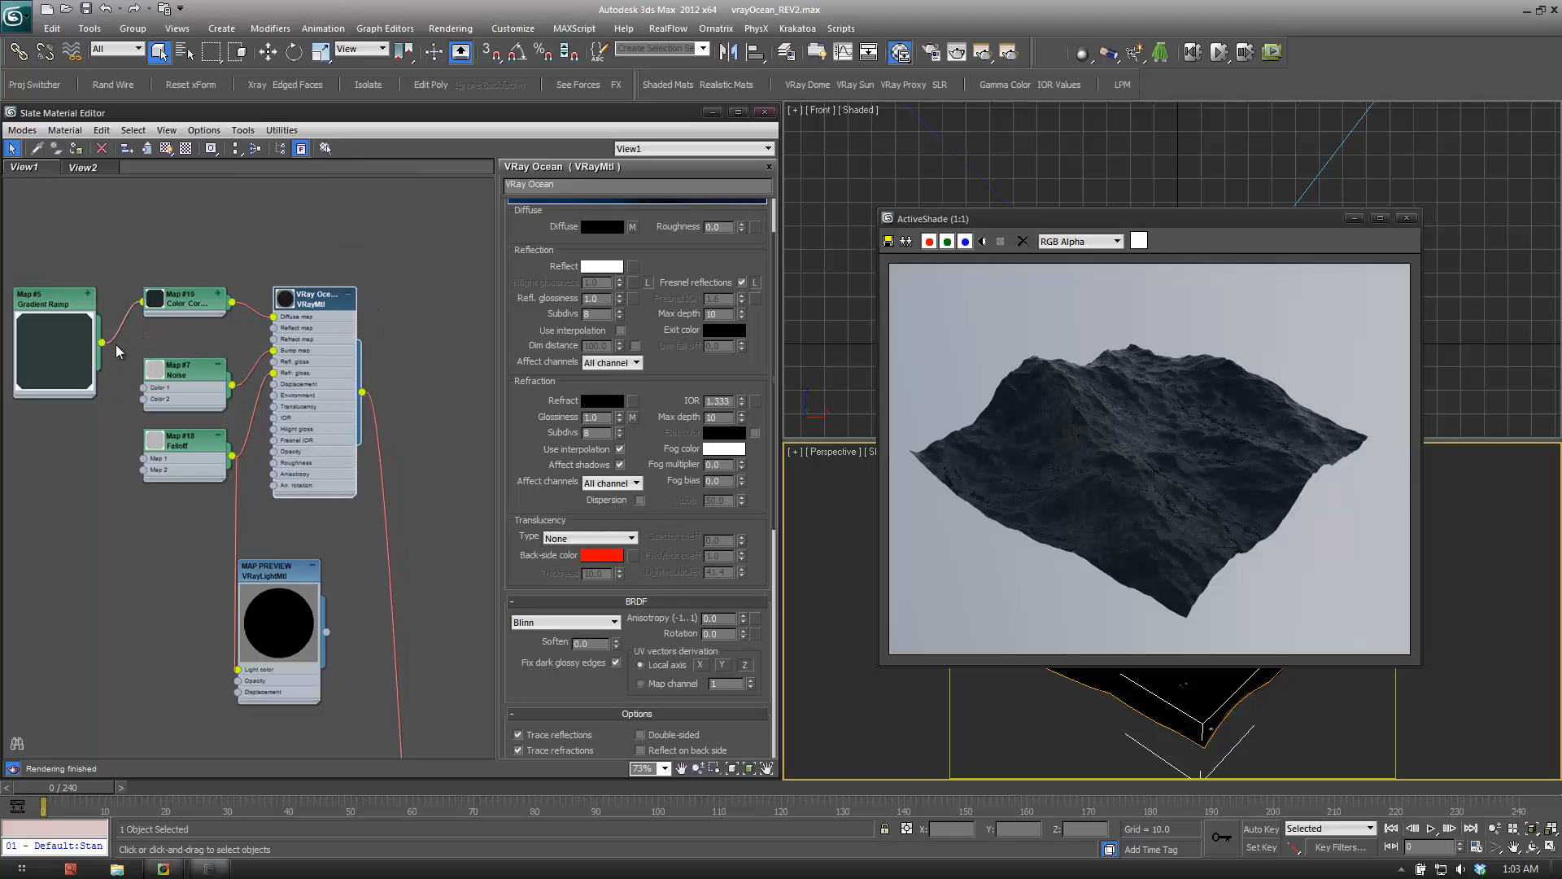
Connect the Gradient Ramp to VRay Ocean's Refract map and disconnect the Falloff map from the MAP PREVIEW material.
left_click_drag(103, 342, 274, 339)
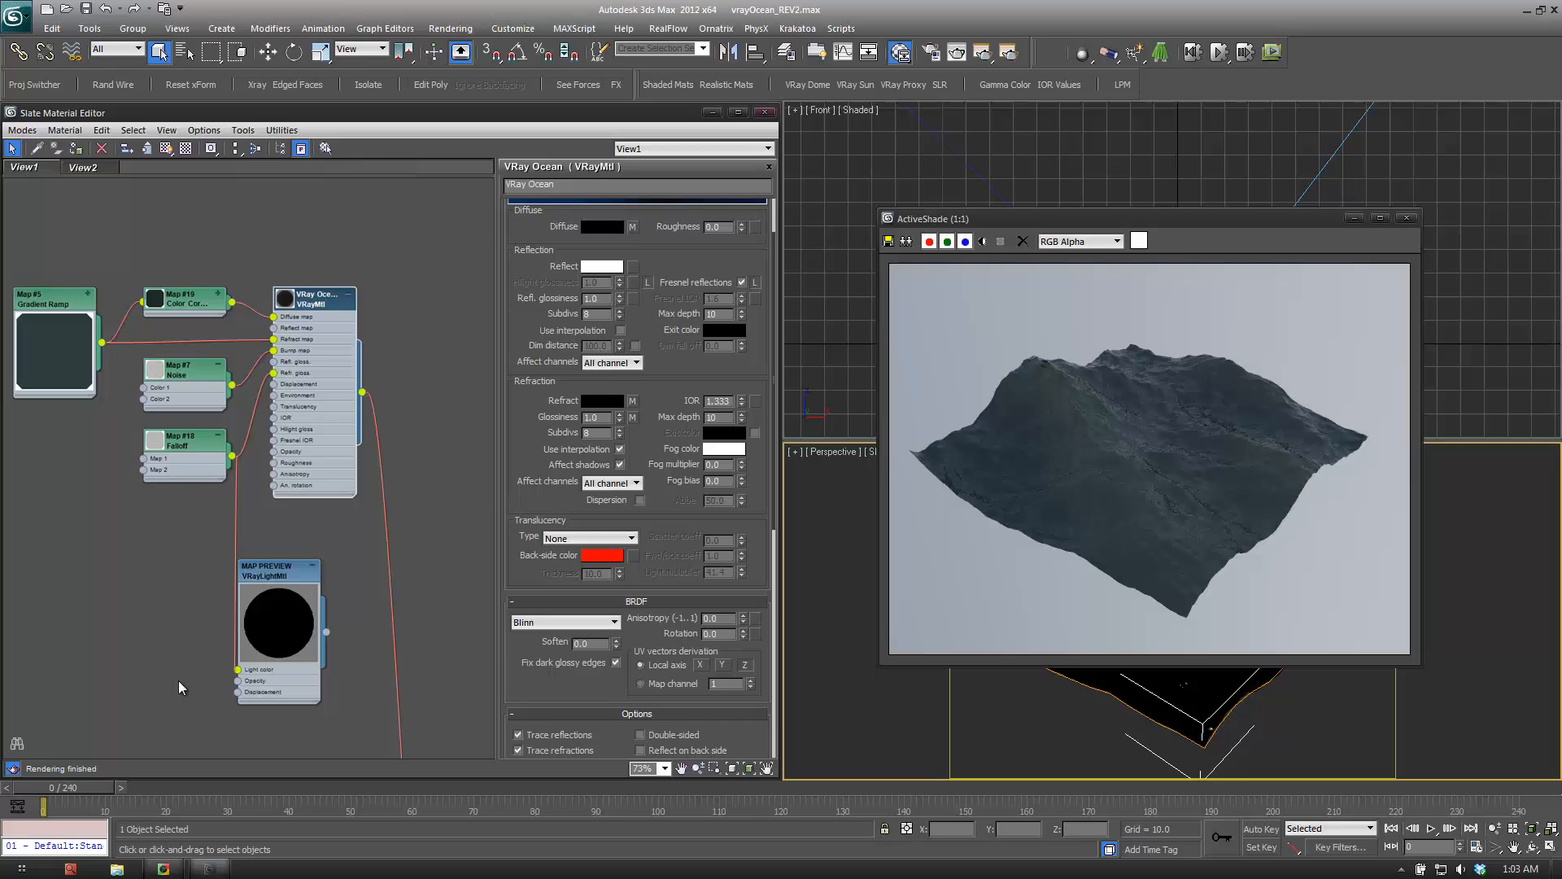
middle_click_drag(457, 681, 378, 647)
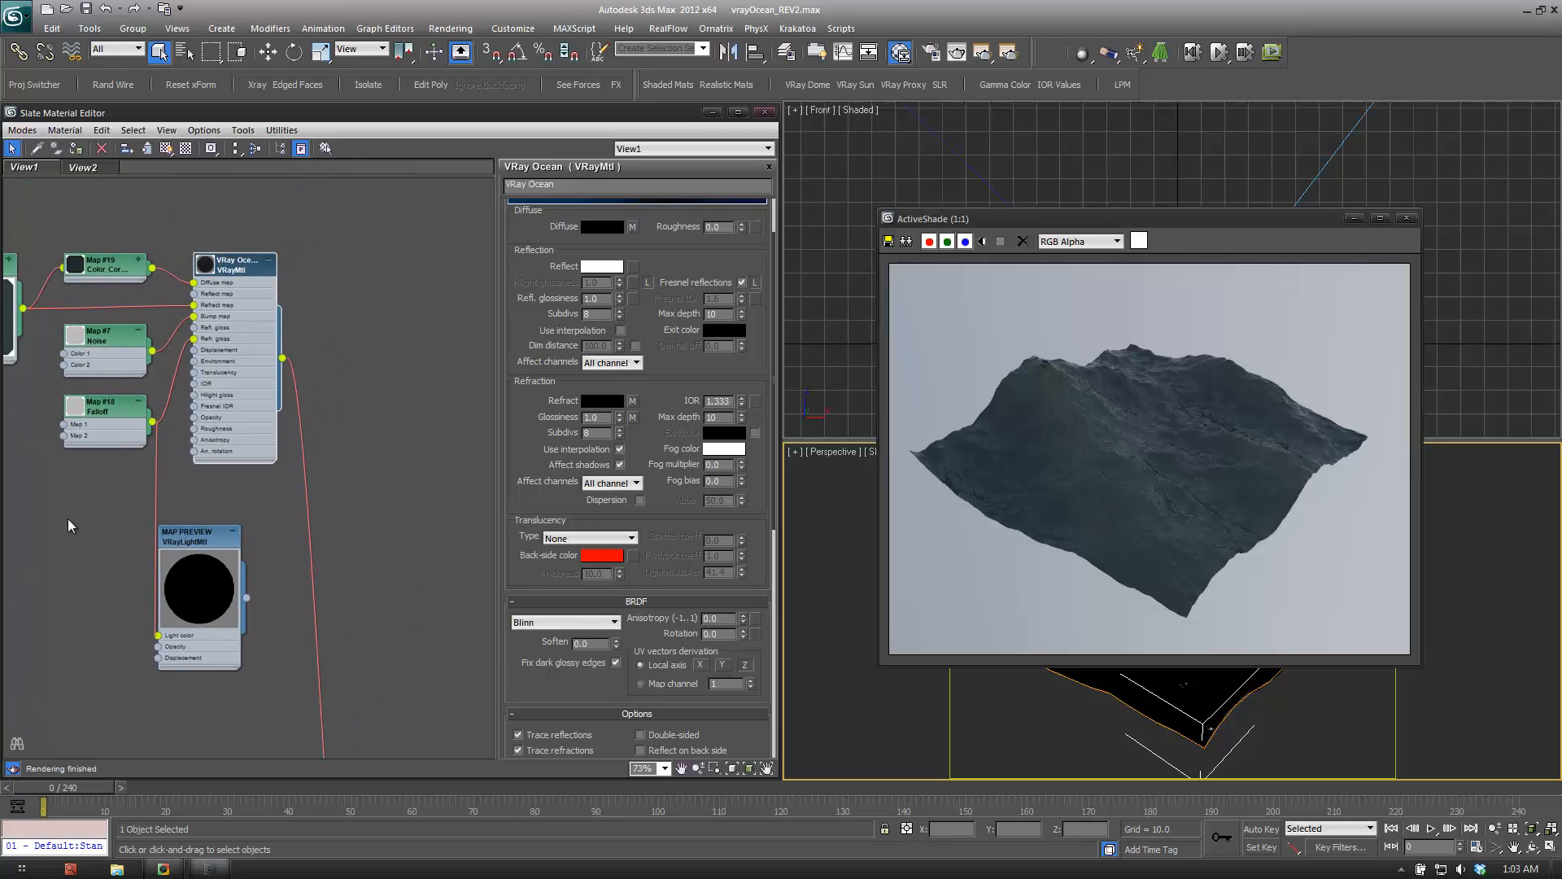
left_click(194, 529)
left_click_drag(146, 513, 204, 550)
key("Delete")
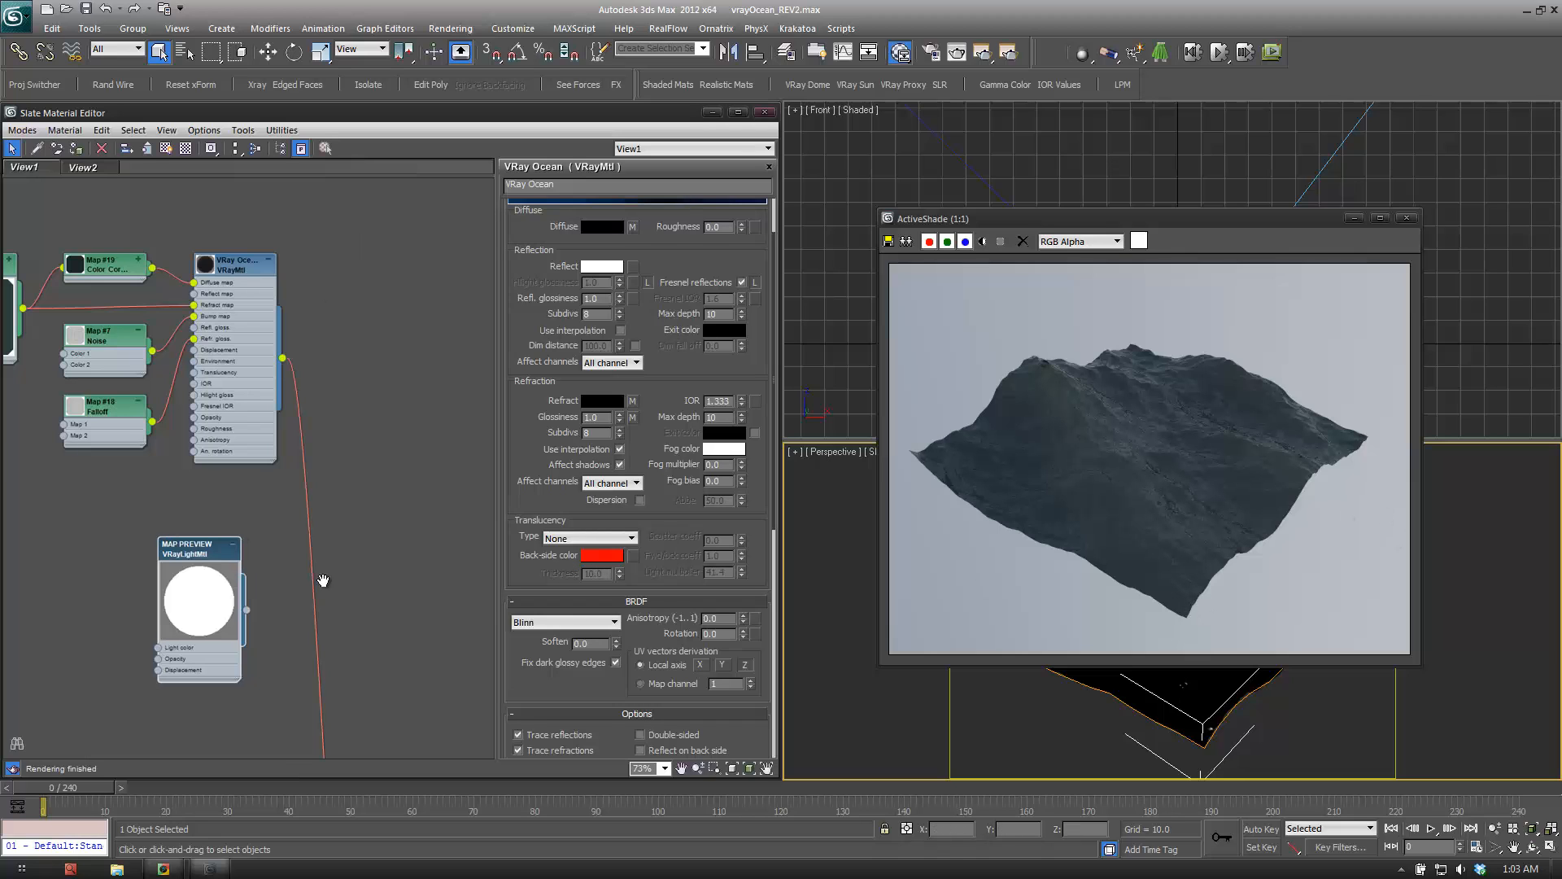
Assign the Ocean Foam Blend material to the ocean plane to preview it in ActiveShade.
middle_click_drag(324, 430, 418, 208)
scroll(353, 564, "down", 3)
middle_click_drag(386, 487, 339, 253)
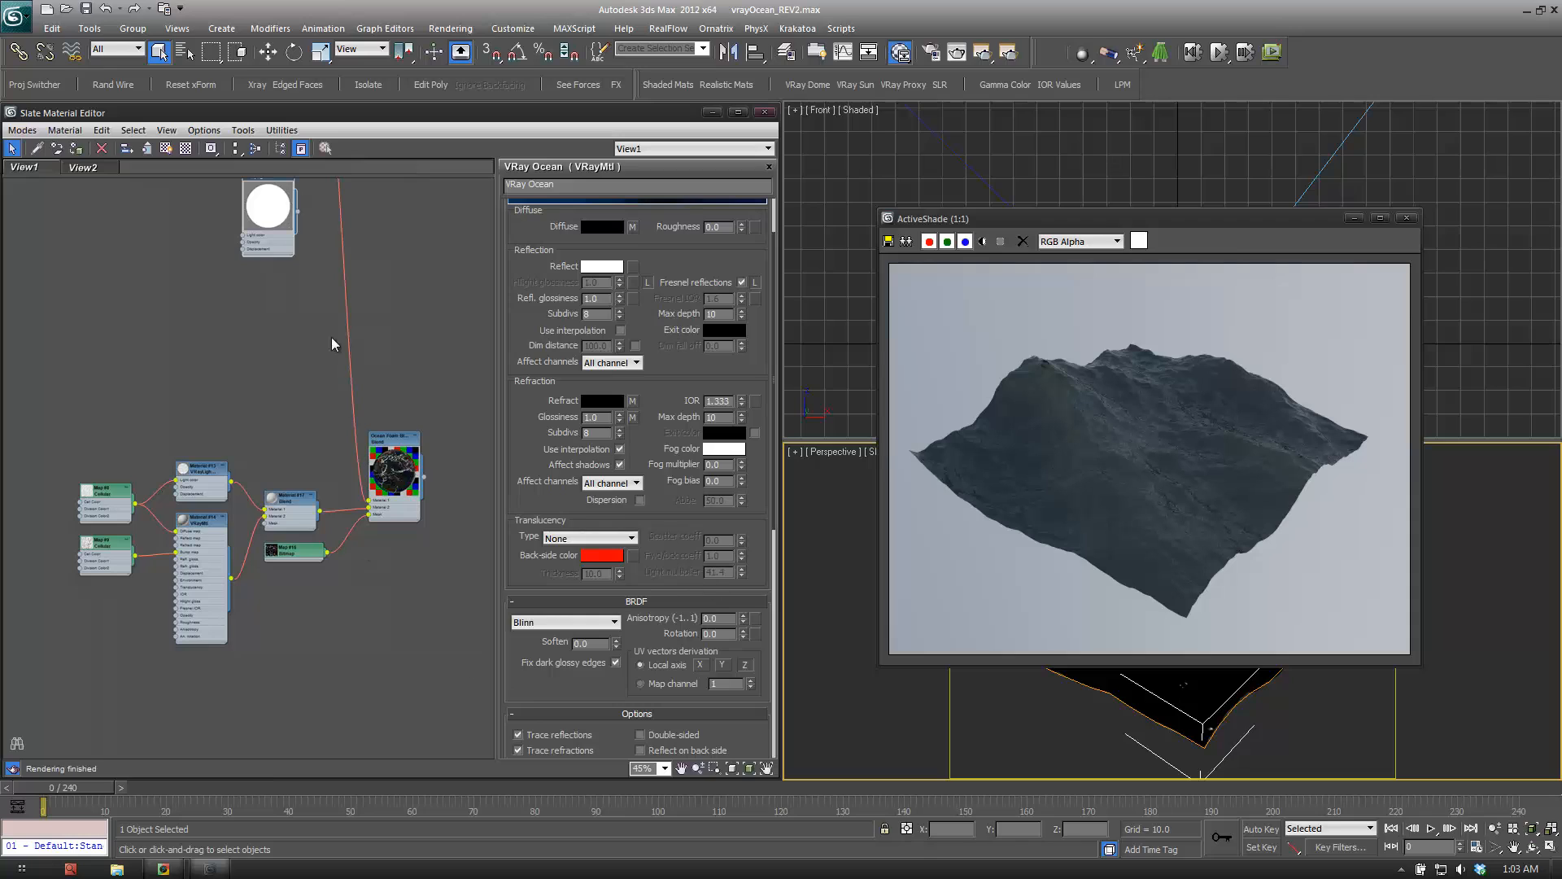
left_click_drag(420, 483, 1191, 705)
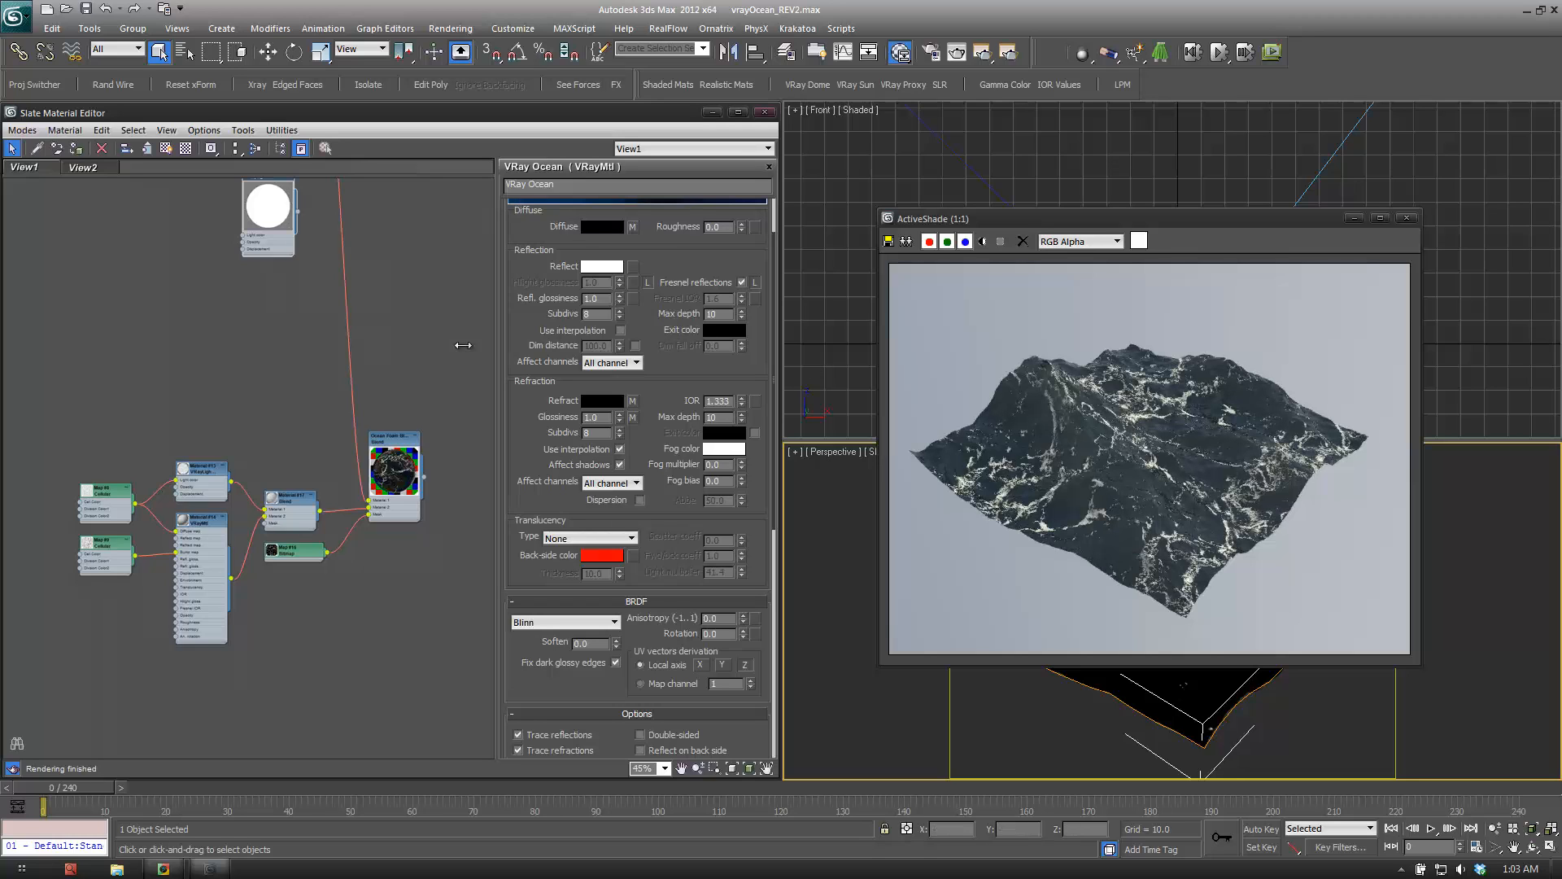
Open the Map #16 foam mask bitmap, examine its full image at different zoom levels, and close the image view.
scroll(306, 603, "up", 5)
double_click(305, 494)
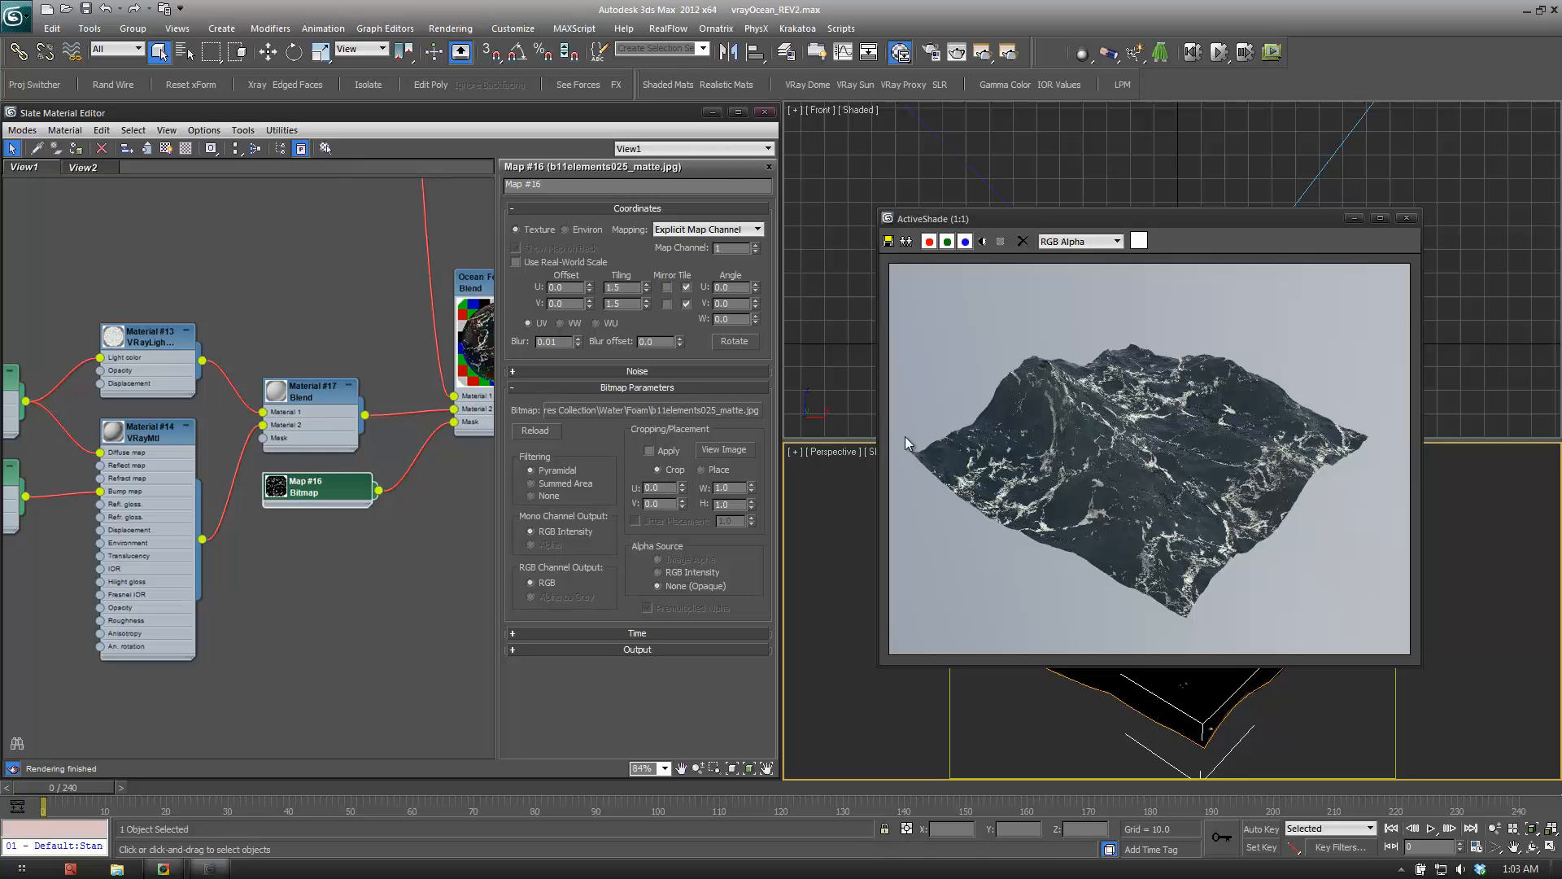
left_click(714, 438)
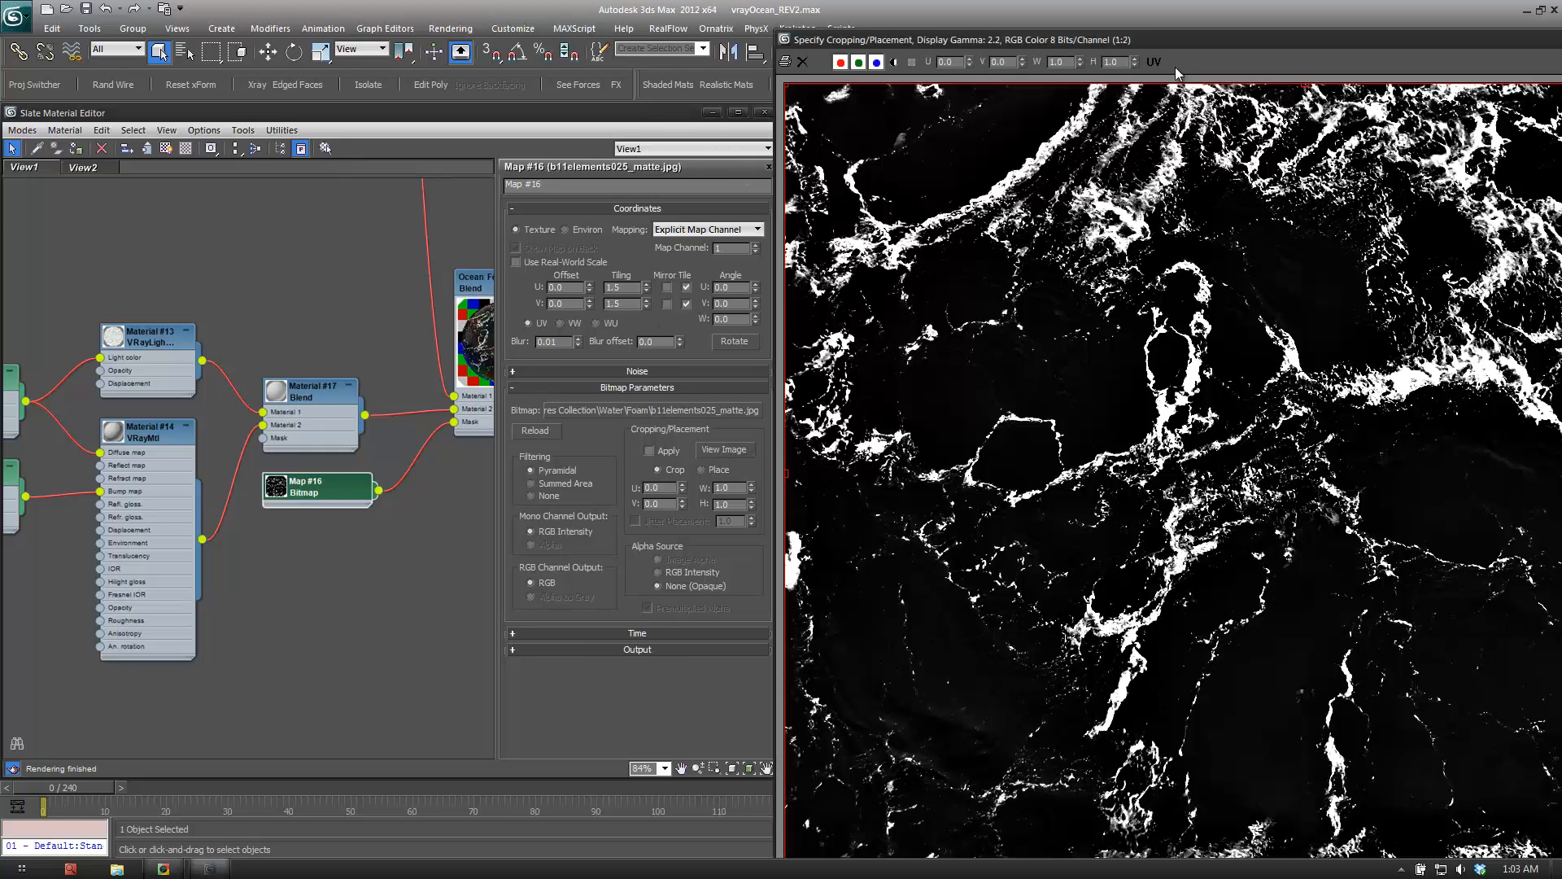
left_click_drag(1202, 46, 619, 51)
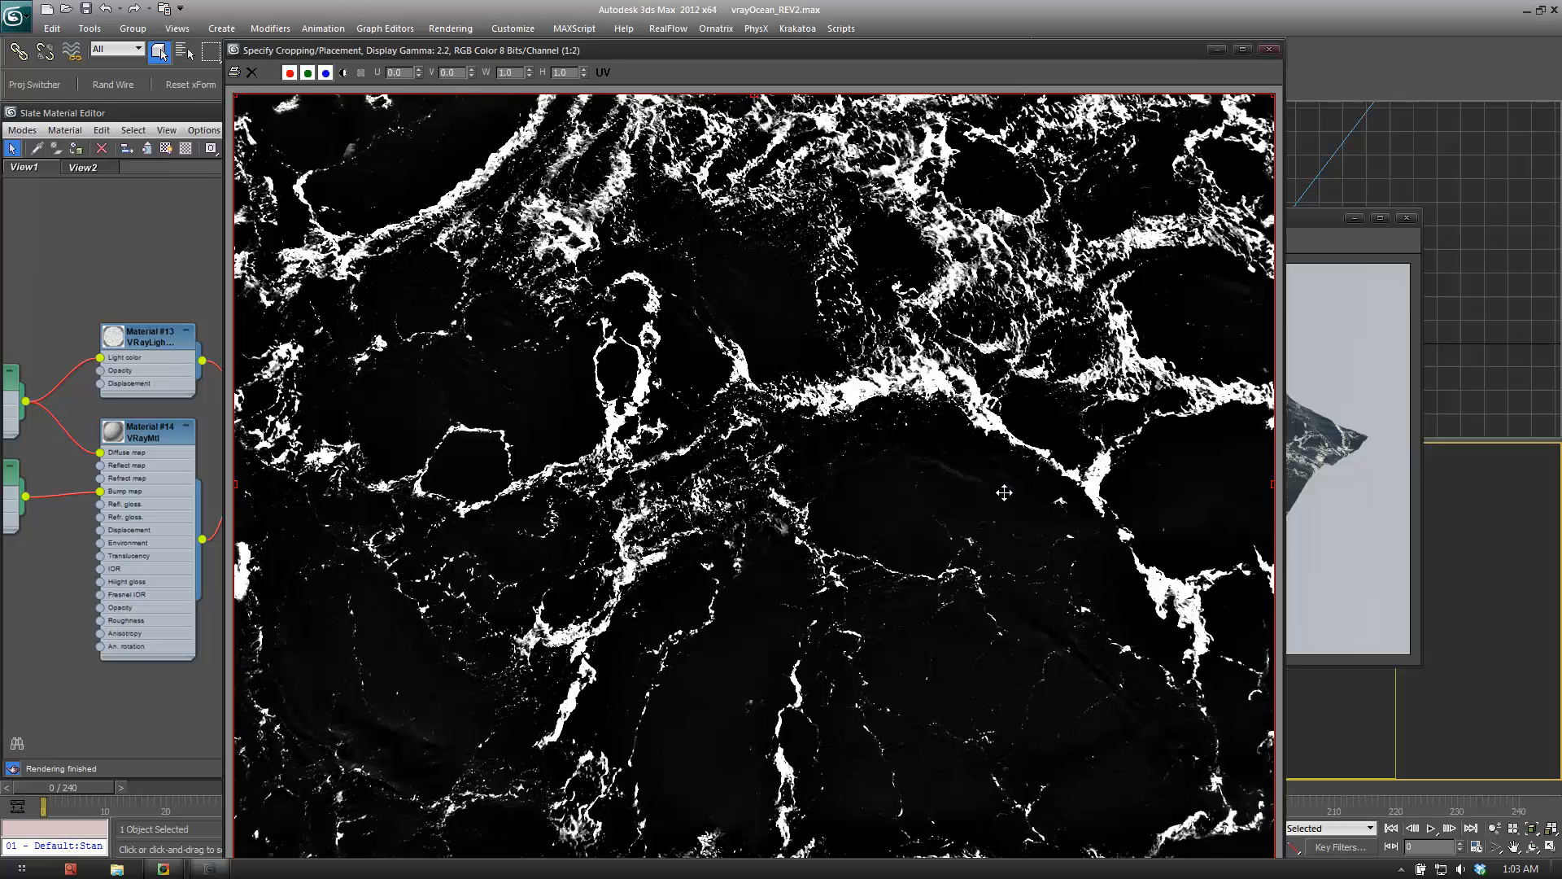
scroll(1003, 493, "down", 1)
scroll(642, 501, "up", 1)
scroll(895, 651, "down", 1)
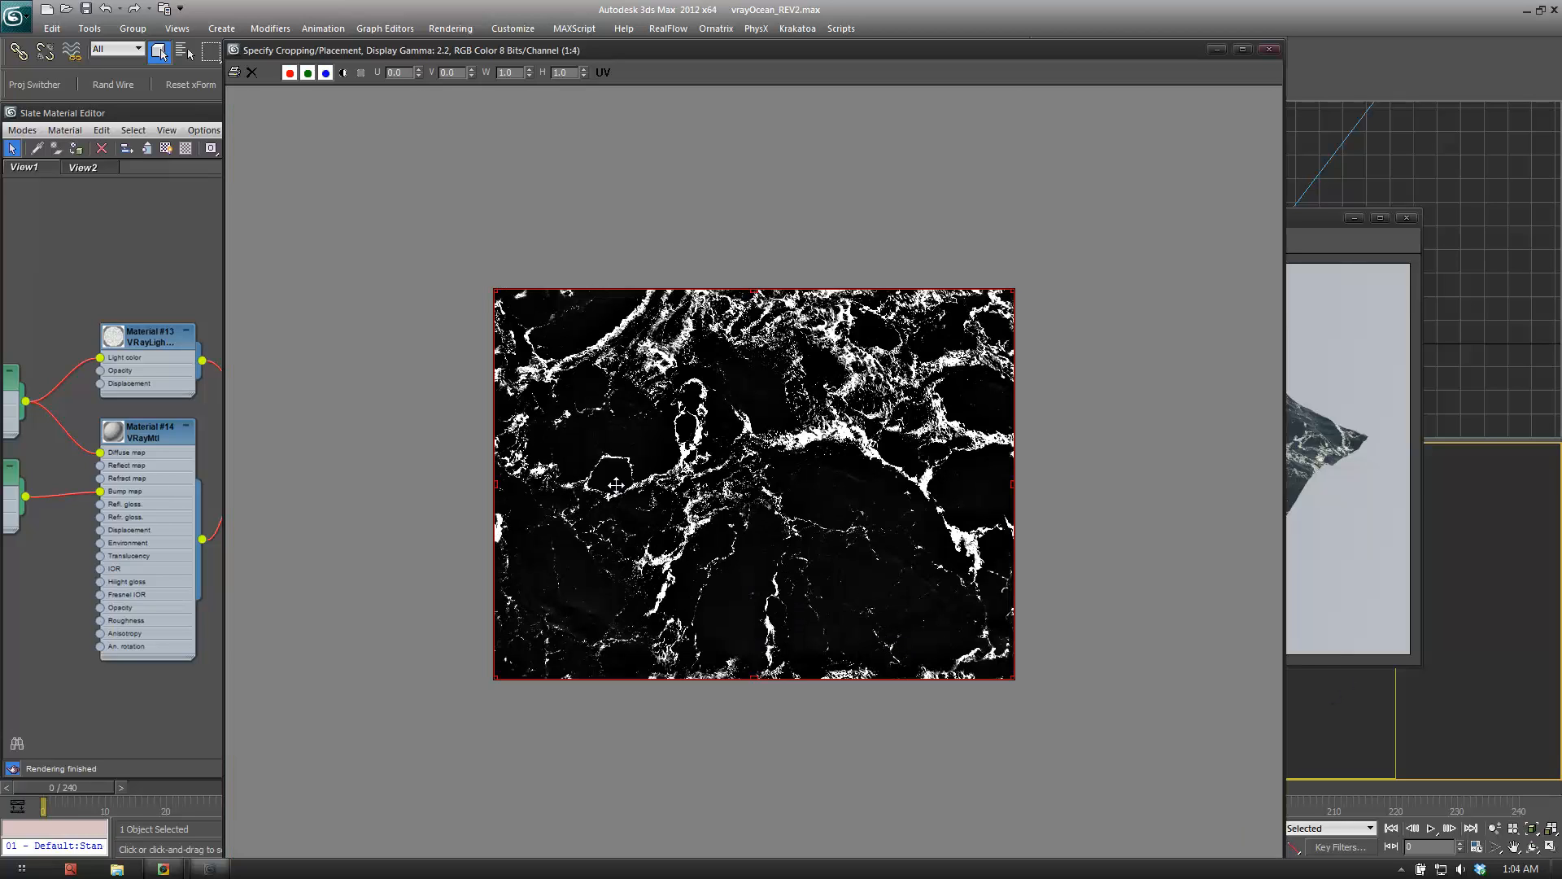
scroll(607, 487, "up", 1)
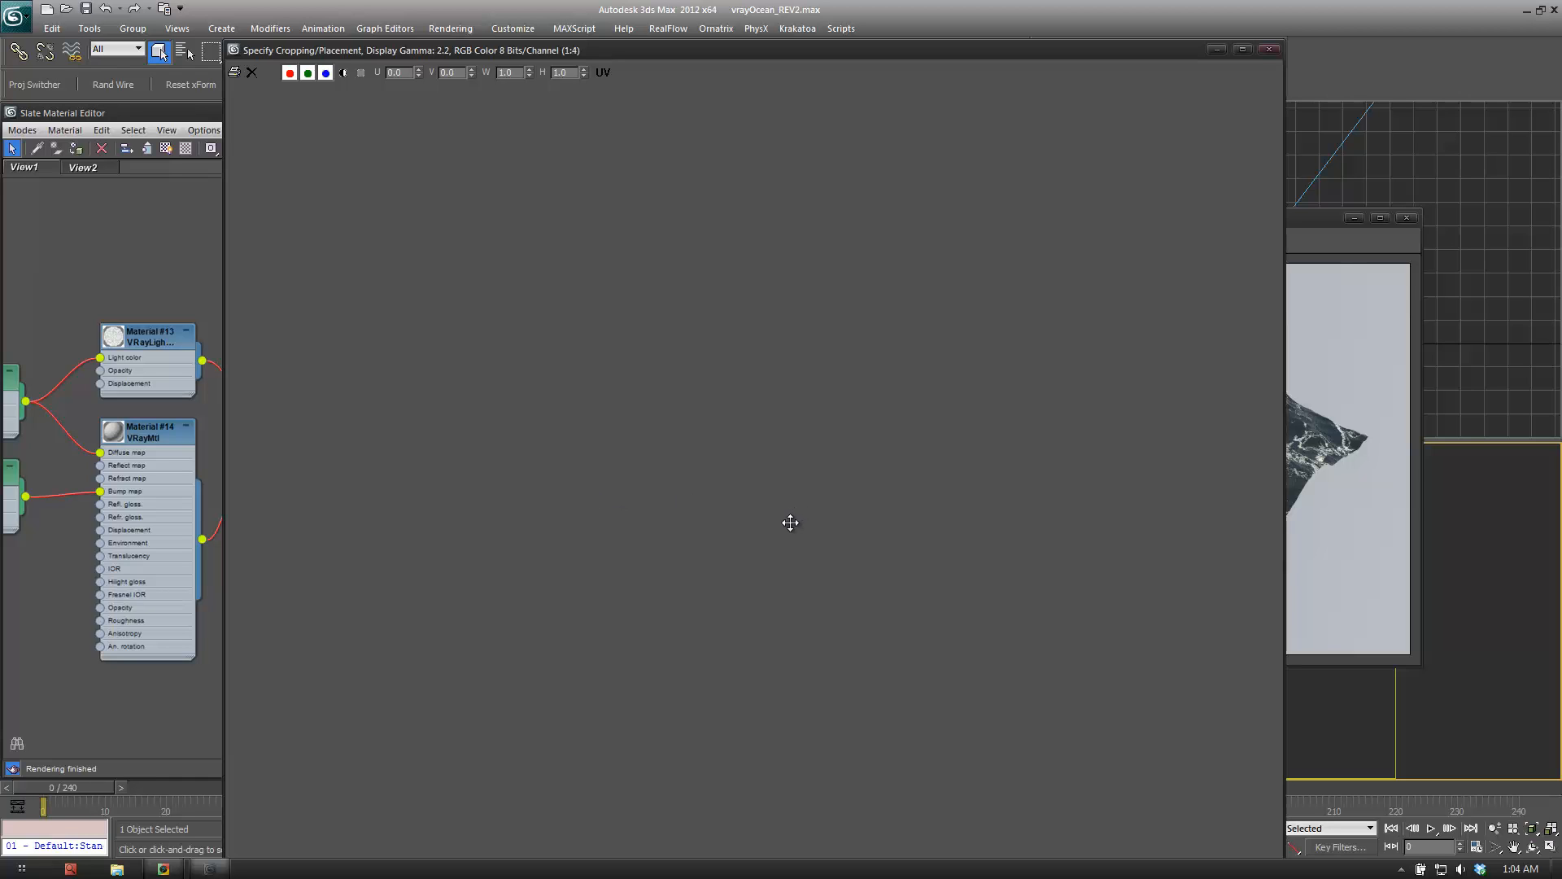
scroll(785, 518, "down", 1)
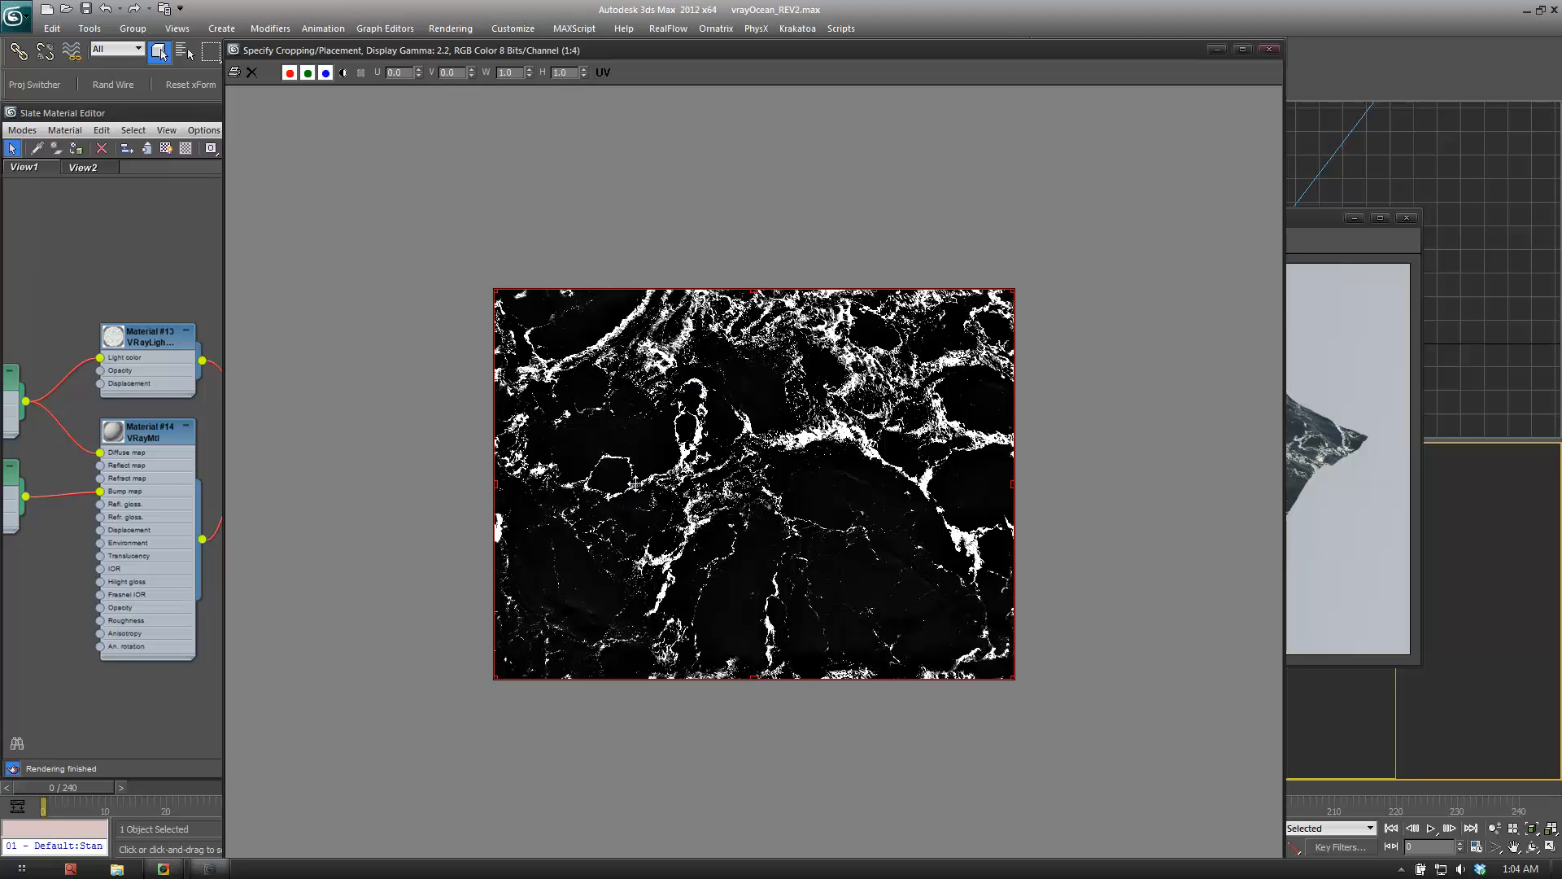
scroll(686, 459, "up", 1)
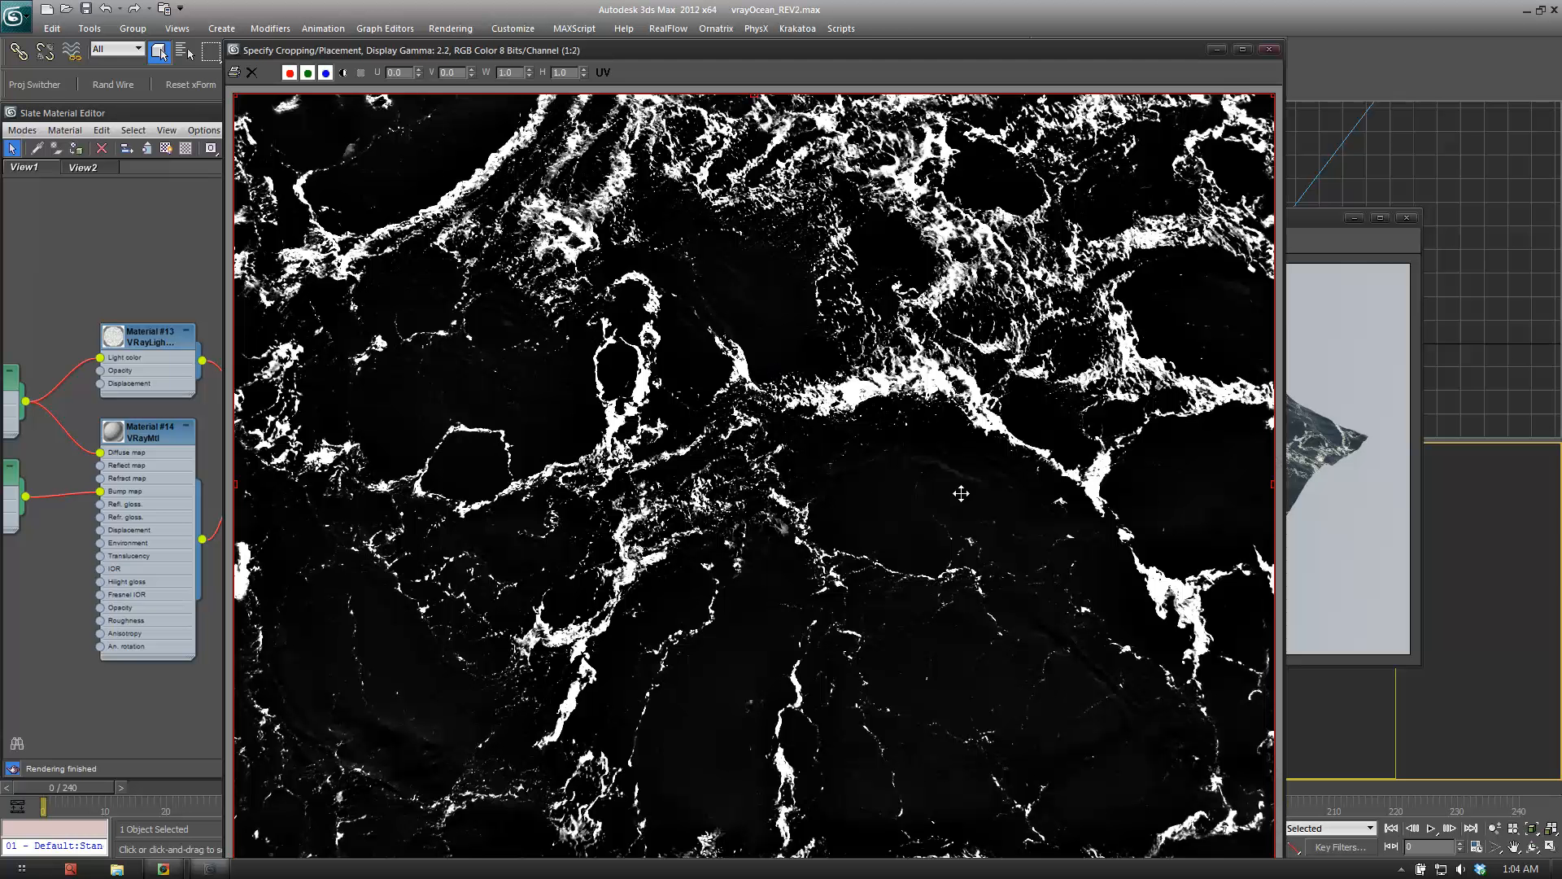
scroll(672, 384, "down", 1)
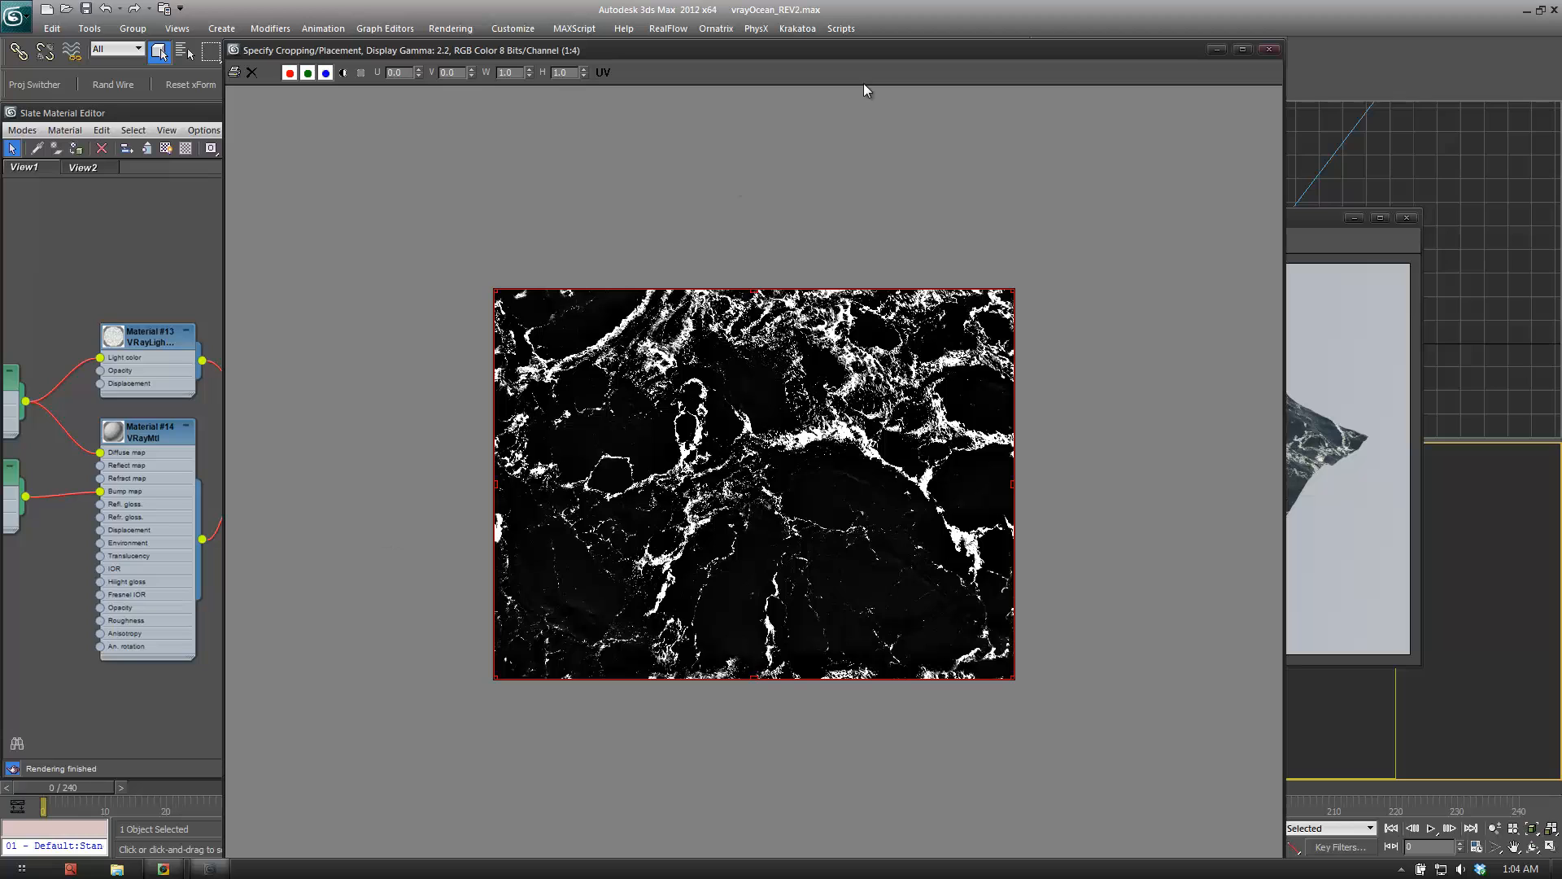
left_click(1268, 51)
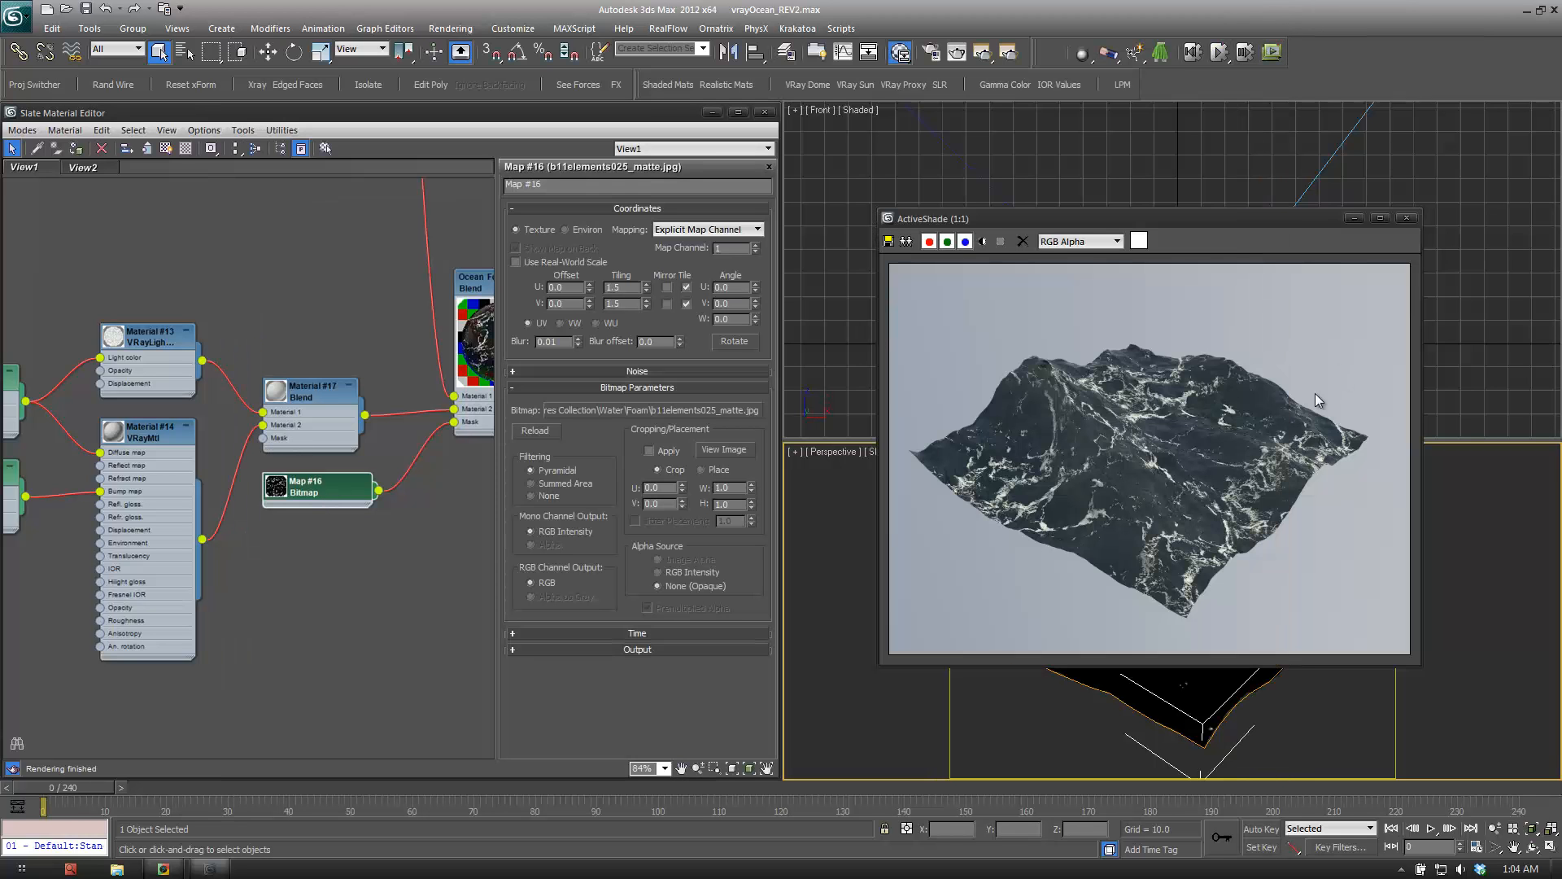
Open the parameters of the Material #17 Blend to examine its two foam materials and mix amount.
middle_click_drag(331, 538, 349, 592)
middle_click_drag(246, 608, 231, 657)
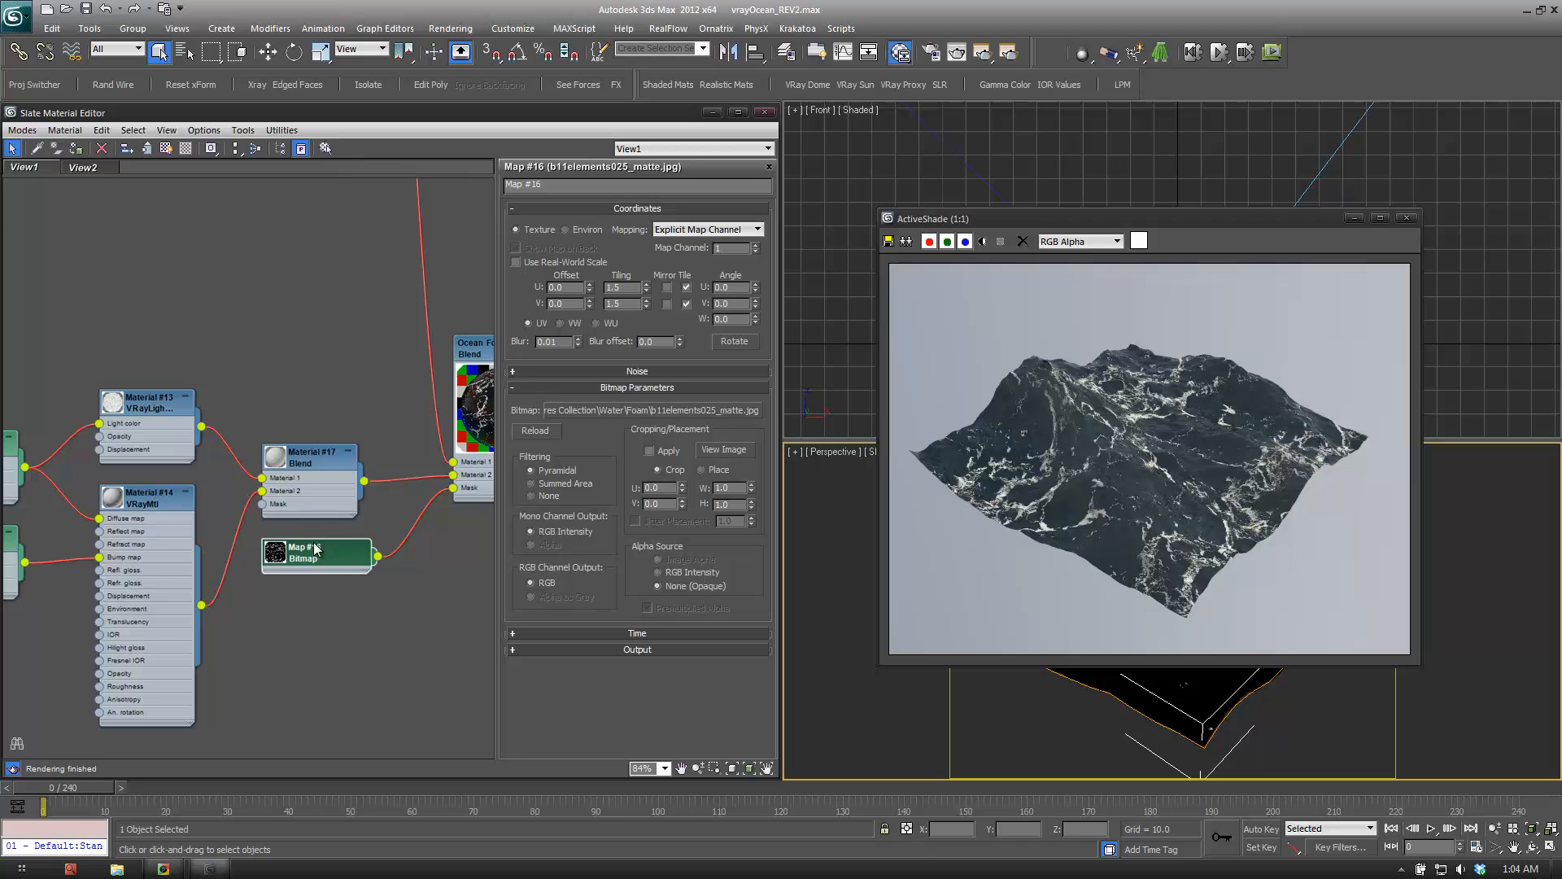
left_click_drag(330, 562, 319, 559)
left_click_drag(323, 458, 322, 445)
mouse_move(299, 498)
middle_mouse_down()
mouse_move(362, 495)
mouse_move(317, 501)
middle_mouse_up()
double_click(325, 452)
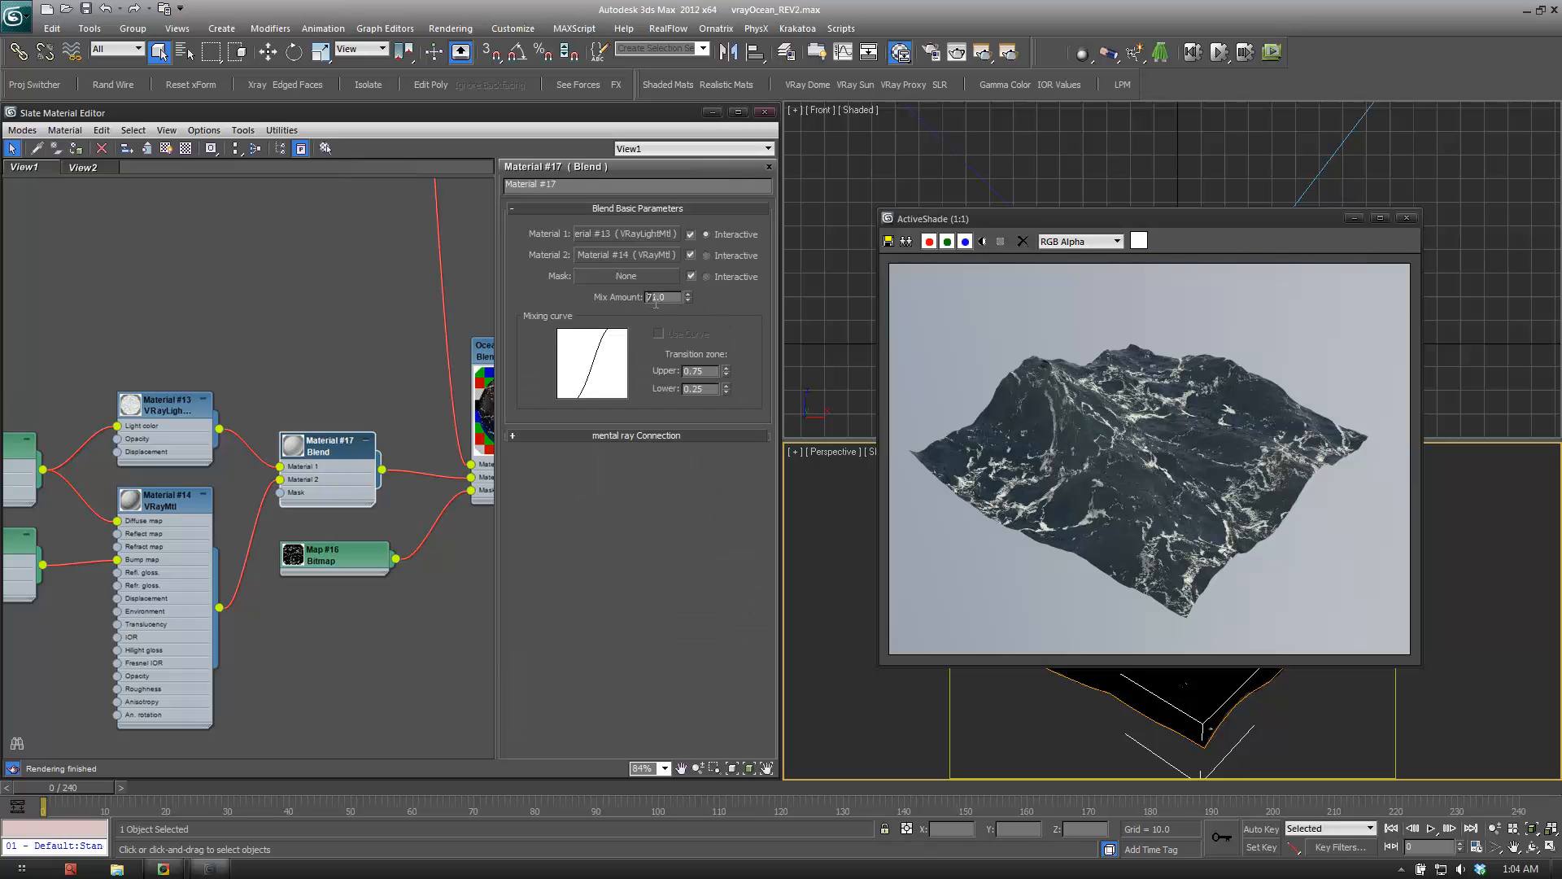
Assign the foam's Material #14 VRayMtl to the ocean plane to preview it alone in ActiveShade.
middle_click_drag(284, 337, 416, 252)
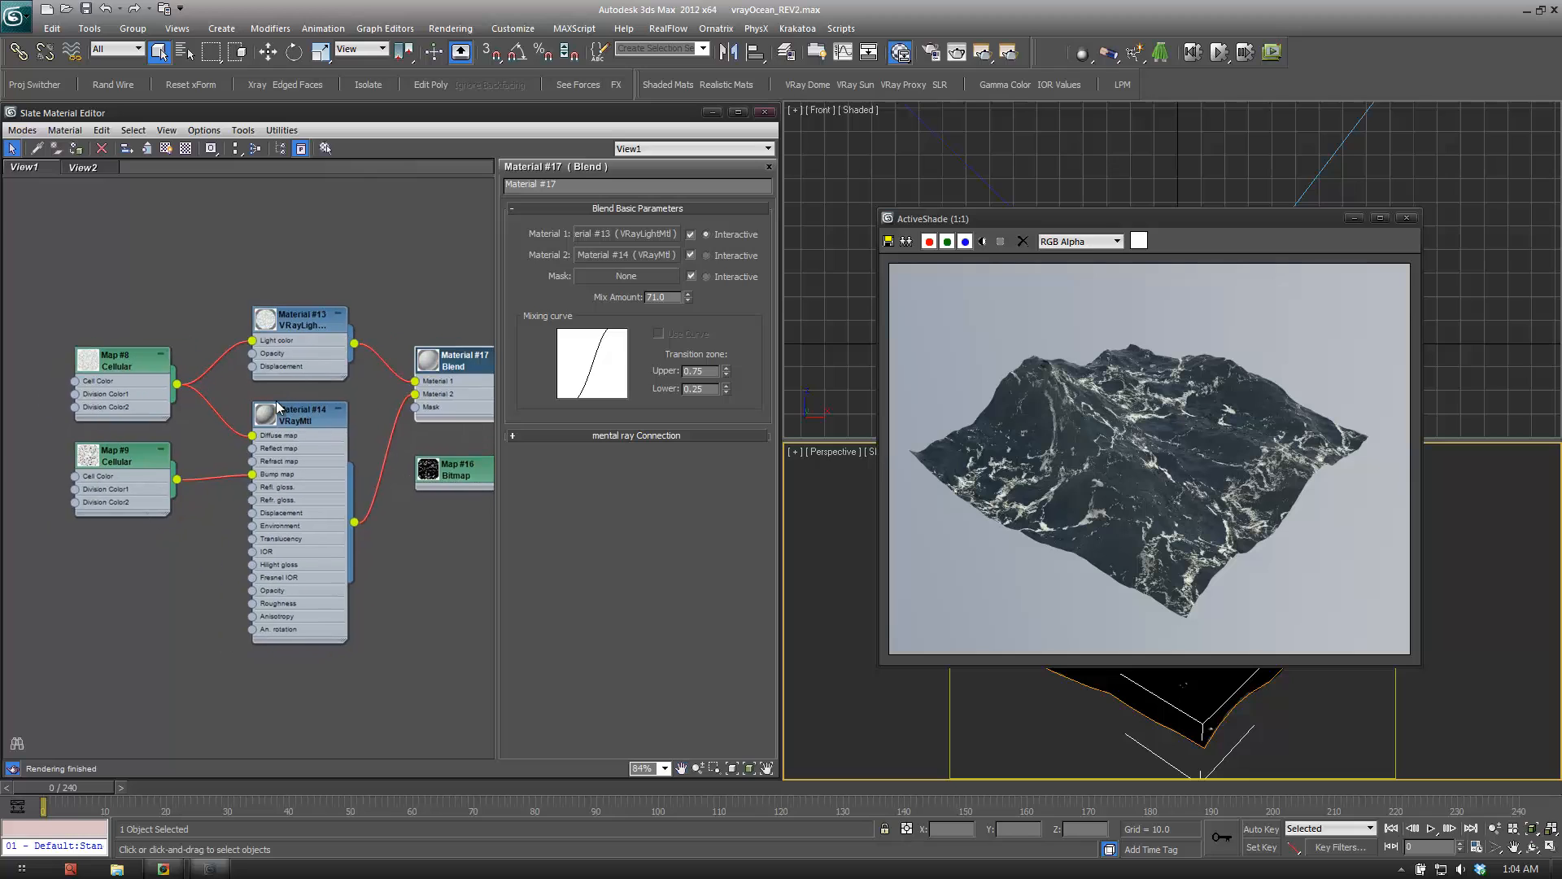
scroll(264, 458, "up", 1)
scroll(277, 431, "up", 1)
middle_click_drag(350, 350, 351, 348)
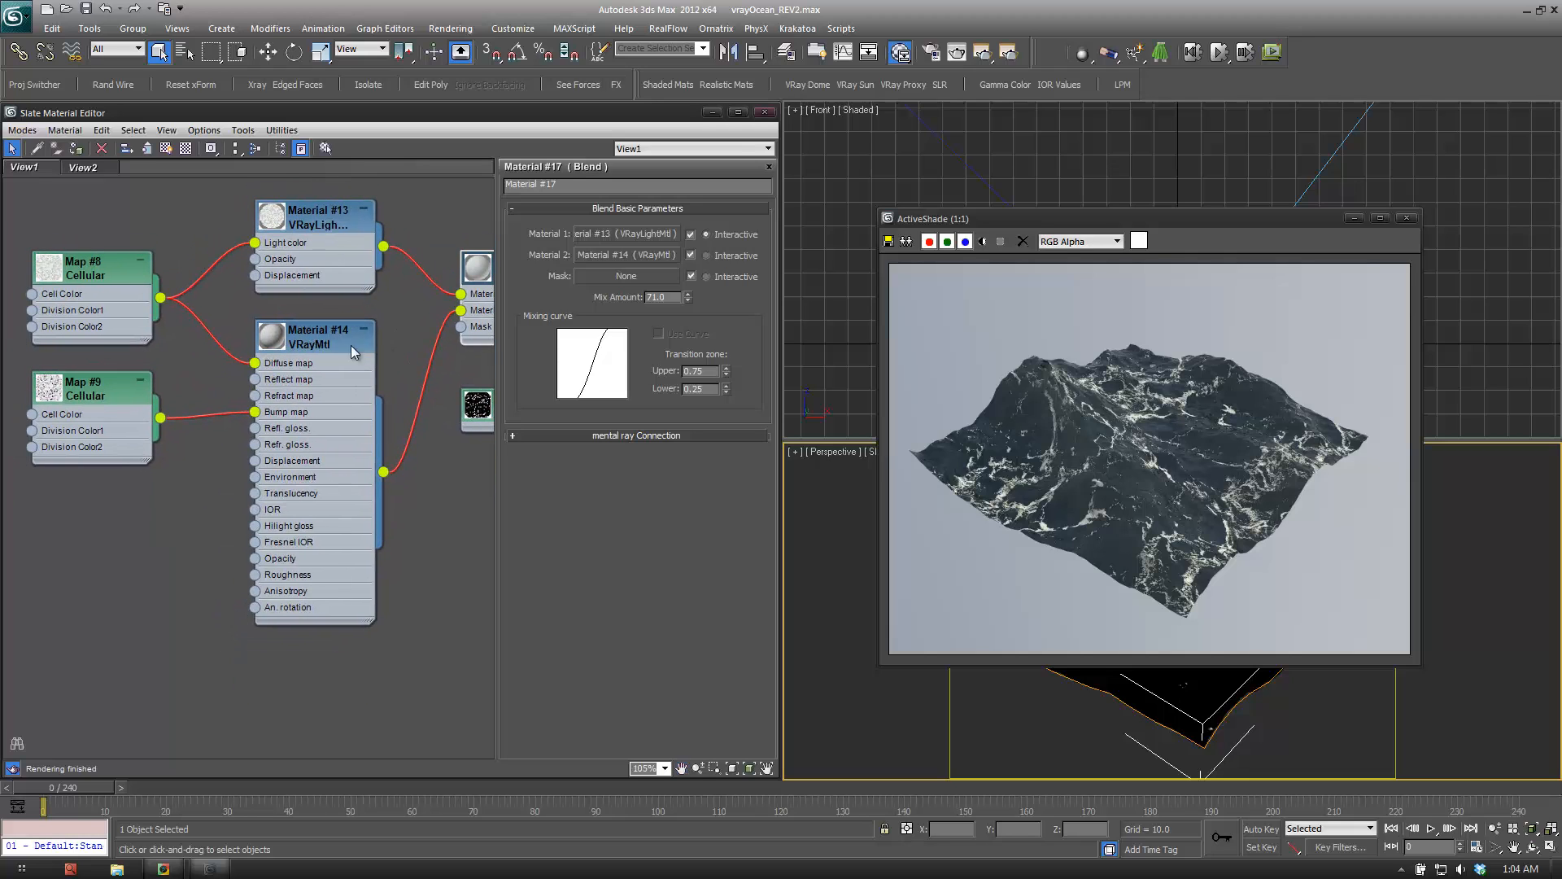
left_click(299, 342)
middle_click_drag(420, 426, 221, 499)
scroll(221, 499, "down", 2)
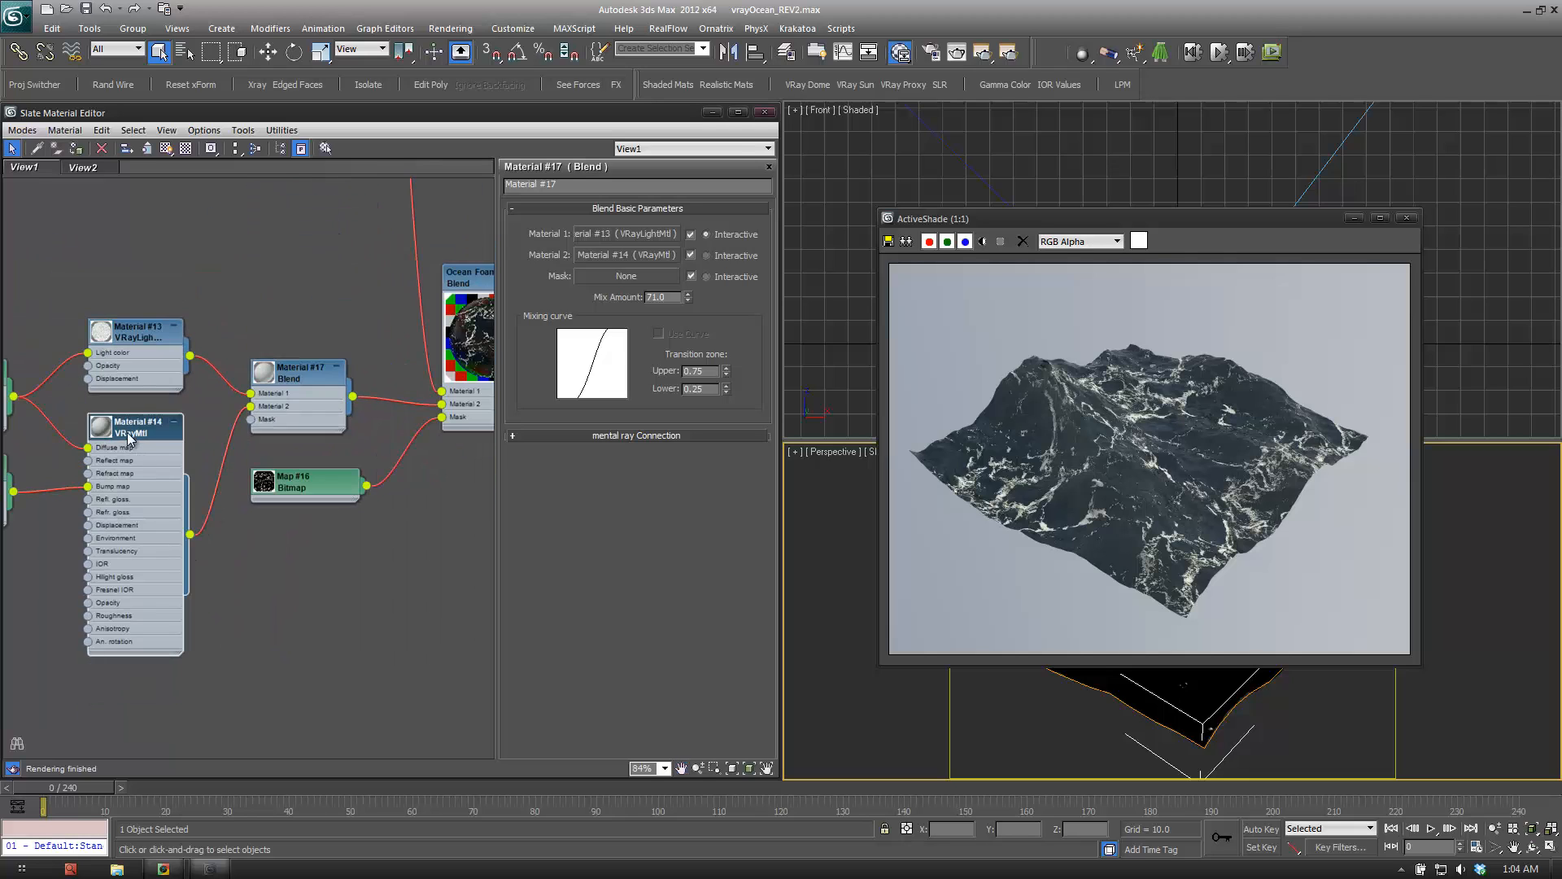
right_click(133, 428)
left_click(188, 454)
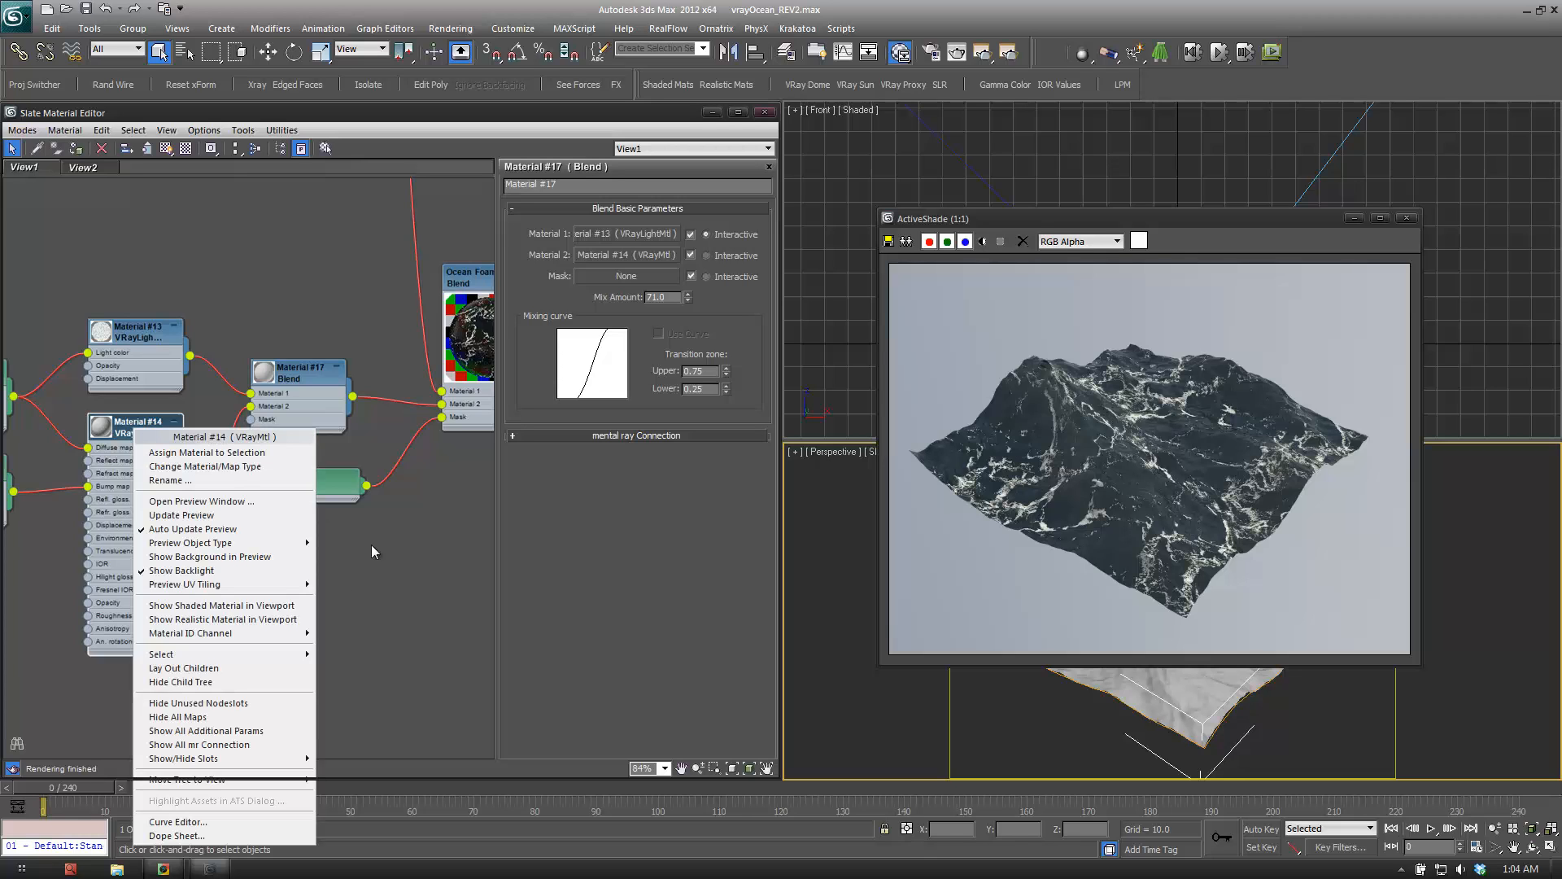
middle_click_drag(295, 577, 366, 569)
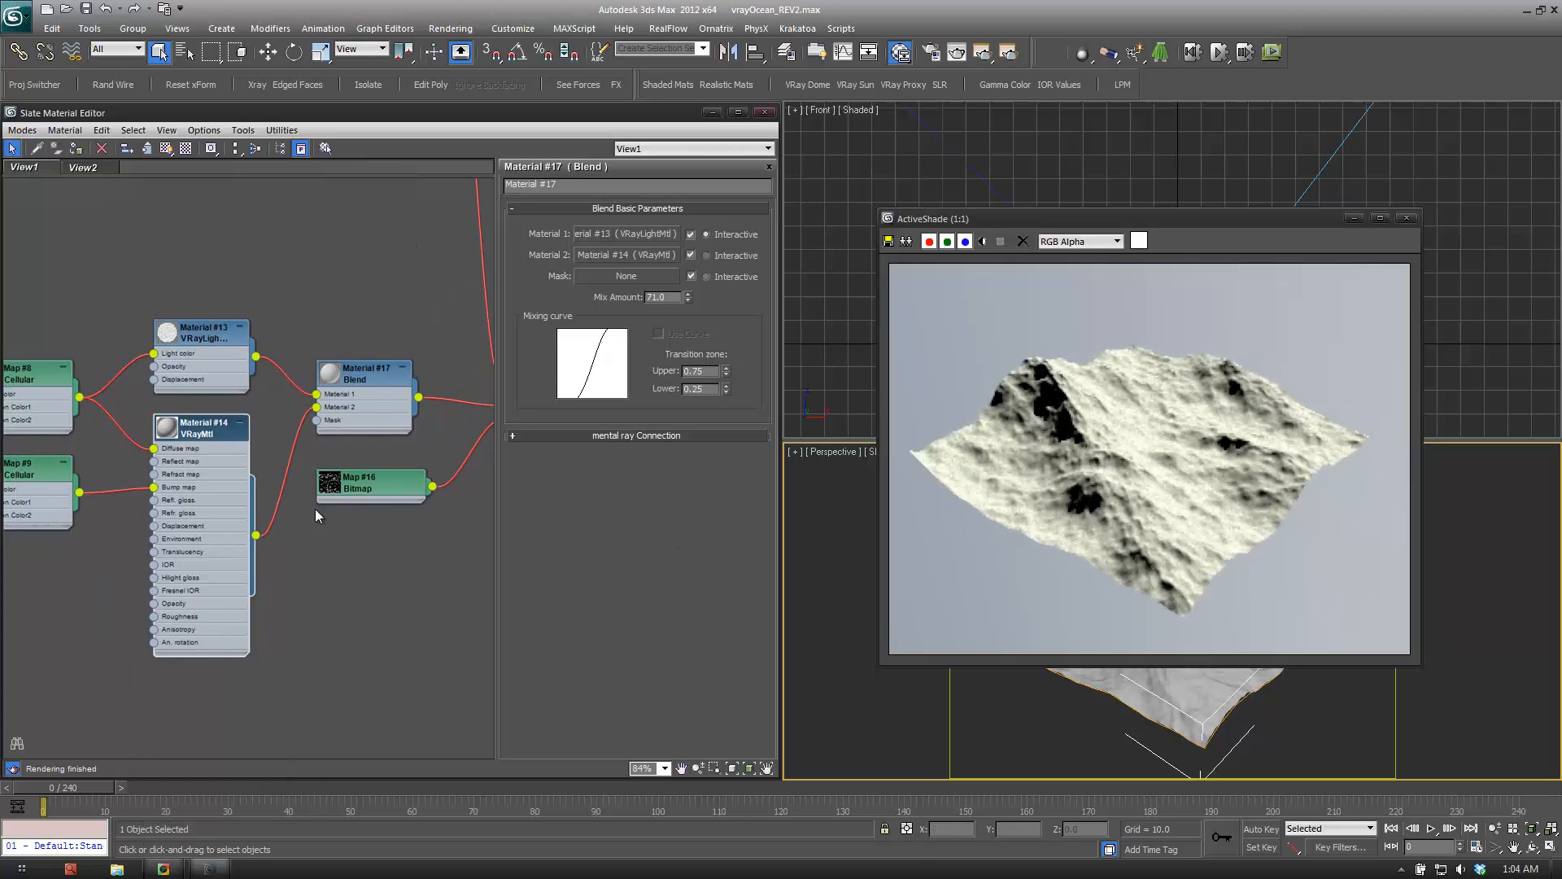
Move the MAP PREVIEW node below the foam materials and connect the Map #9 Cellular map to its Light color.
middle_click_drag(315, 509, 401, 569)
left_click_drag(163, 508, 162, 515)
middle_click_drag(366, 305, 335, 525)
scroll(335, 526, "down", 5)
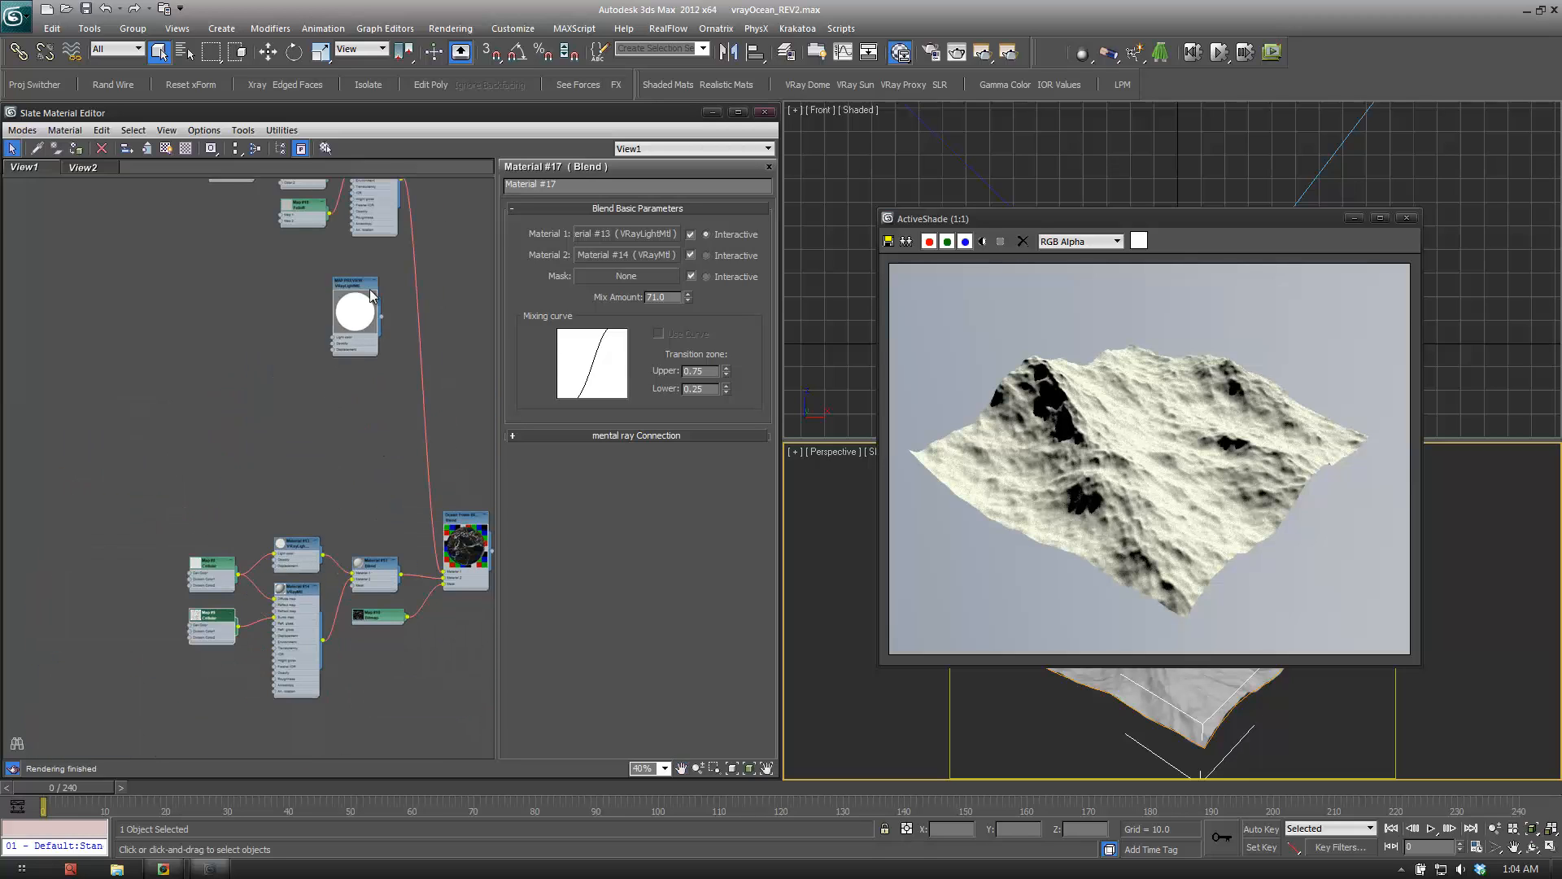
left_click_drag(282, 815, 244, 699)
middle_click_drag(412, 589, 461, 488)
scroll(402, 586, "up", 4)
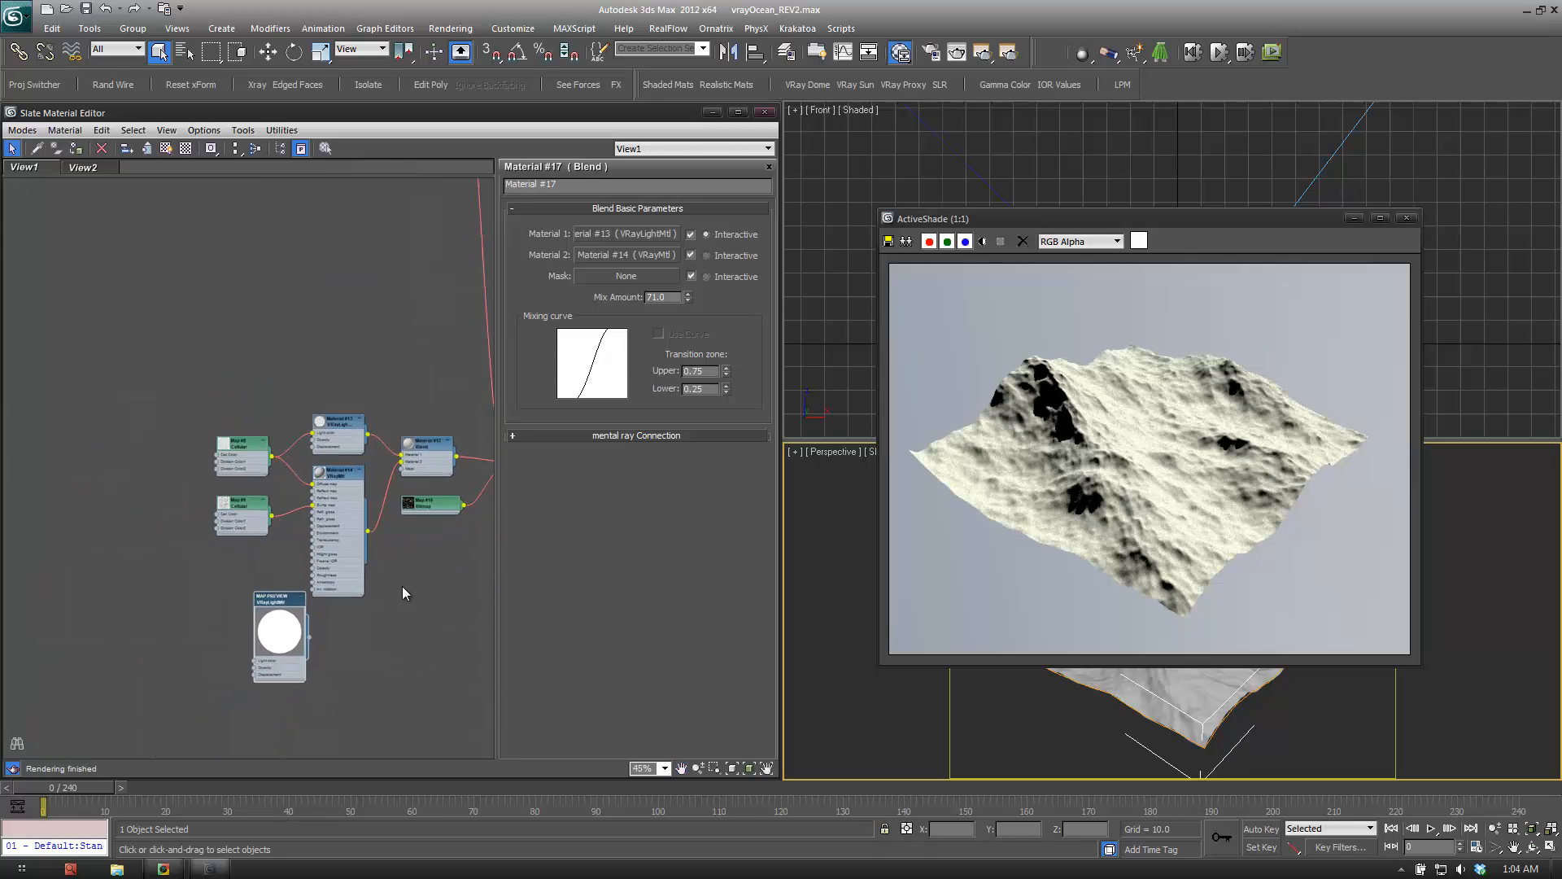
middle_click_drag(264, 627, 327, 565)
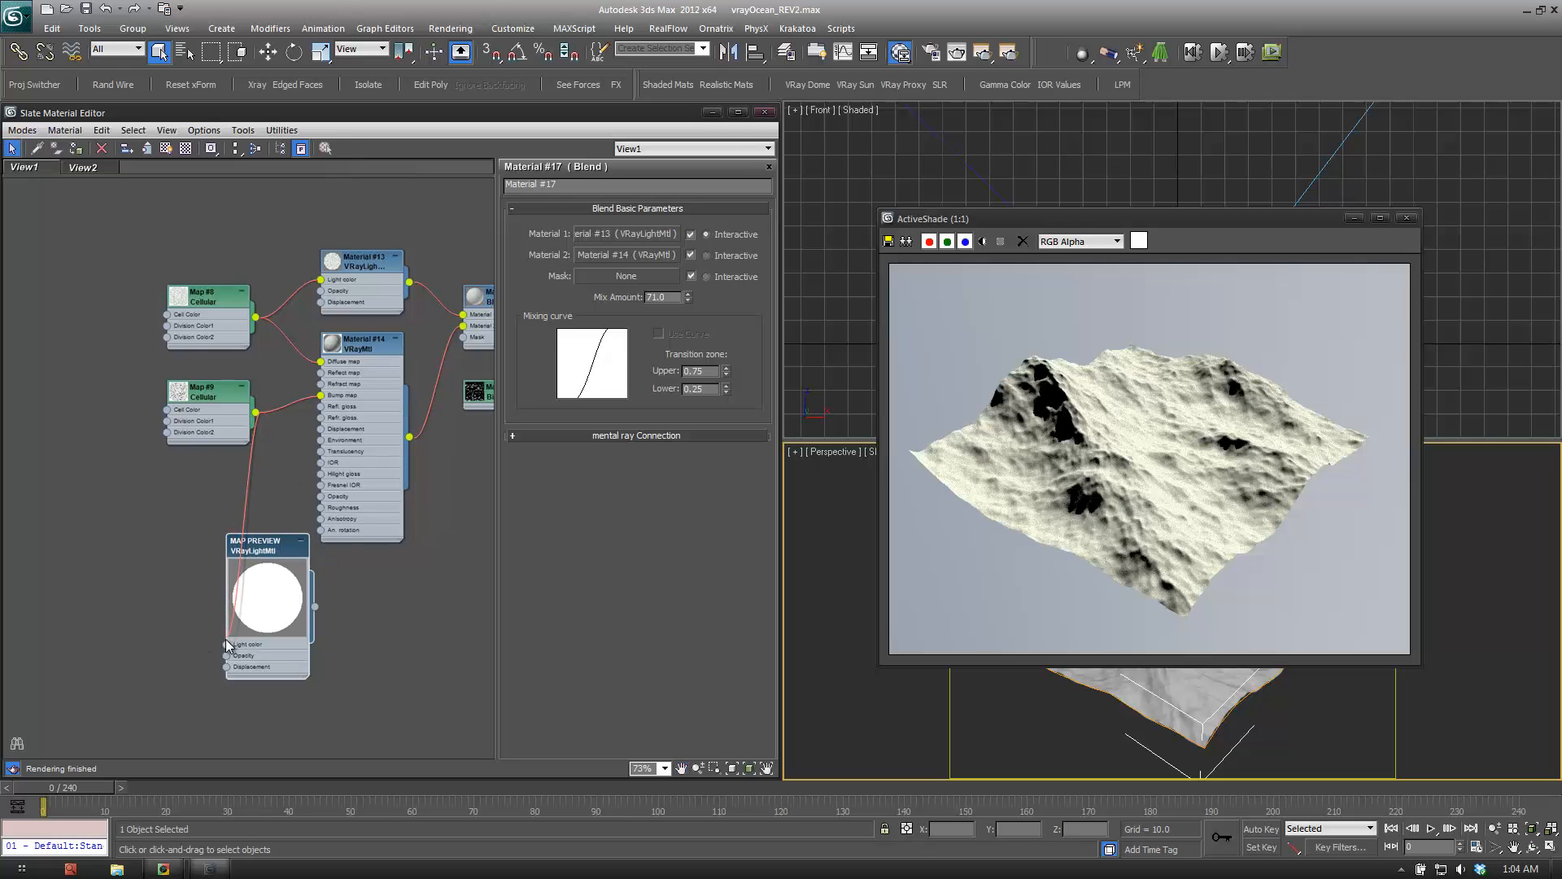
left_click_drag(277, 545, 348, 615)
Assign the MAP PREVIEW material to the ocean plane and zoom in on the surface in the perspective view.
right_click(338, 601)
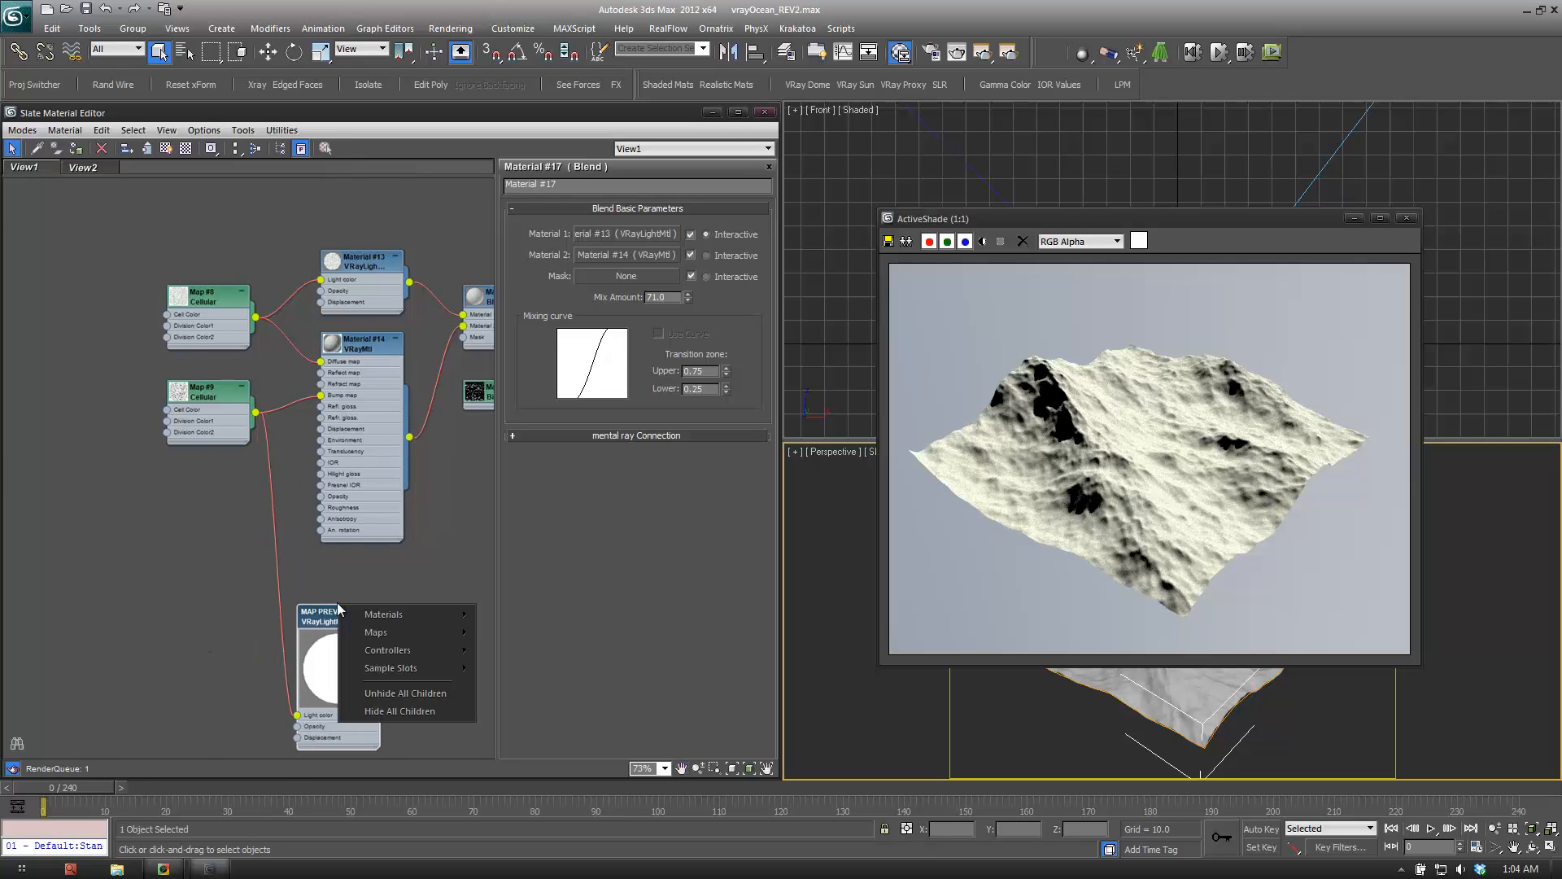
right_click(324, 614)
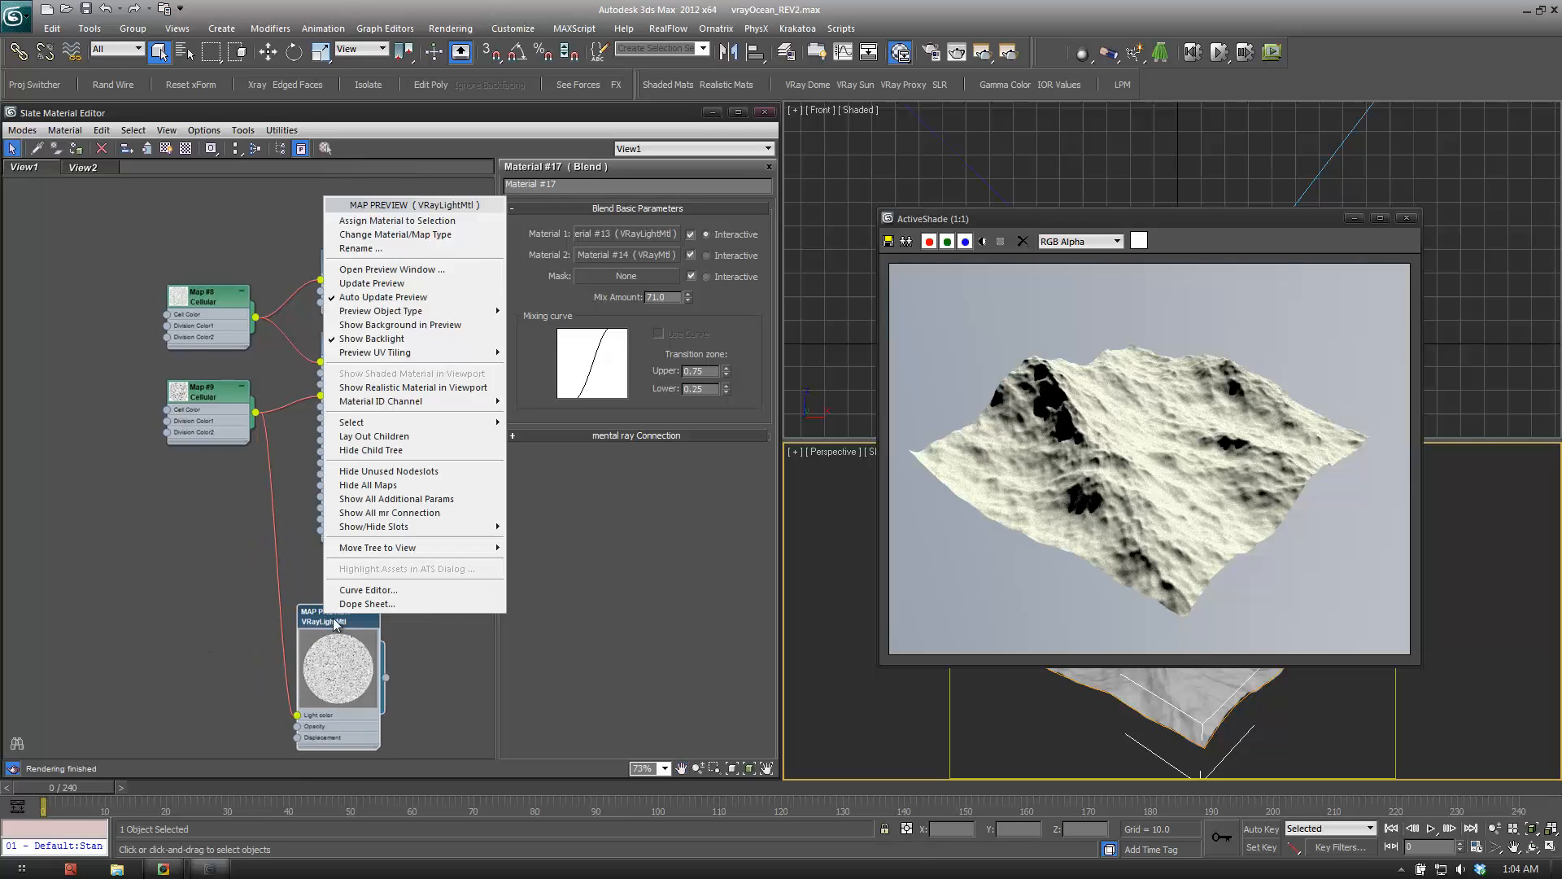
left_click(397, 221)
scroll(1419, 684, "up", 5)
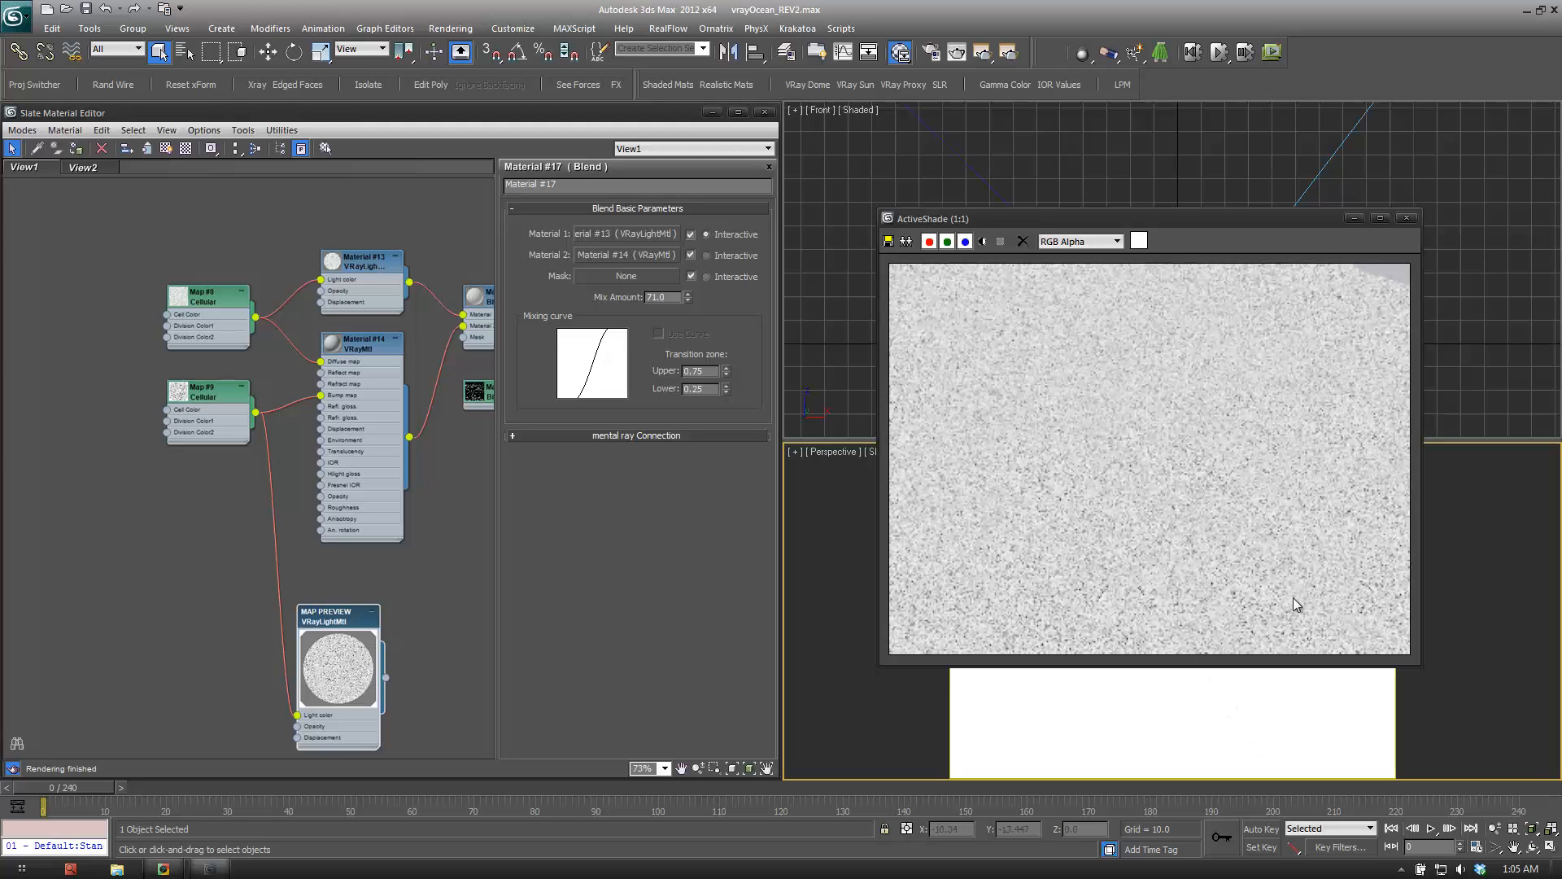
Enlarge the Map #8 Cellular node's preview, shift the node upward, and connect it to MAP PREVIEW's Light color.
middle_click_drag(227, 419, 170, 407)
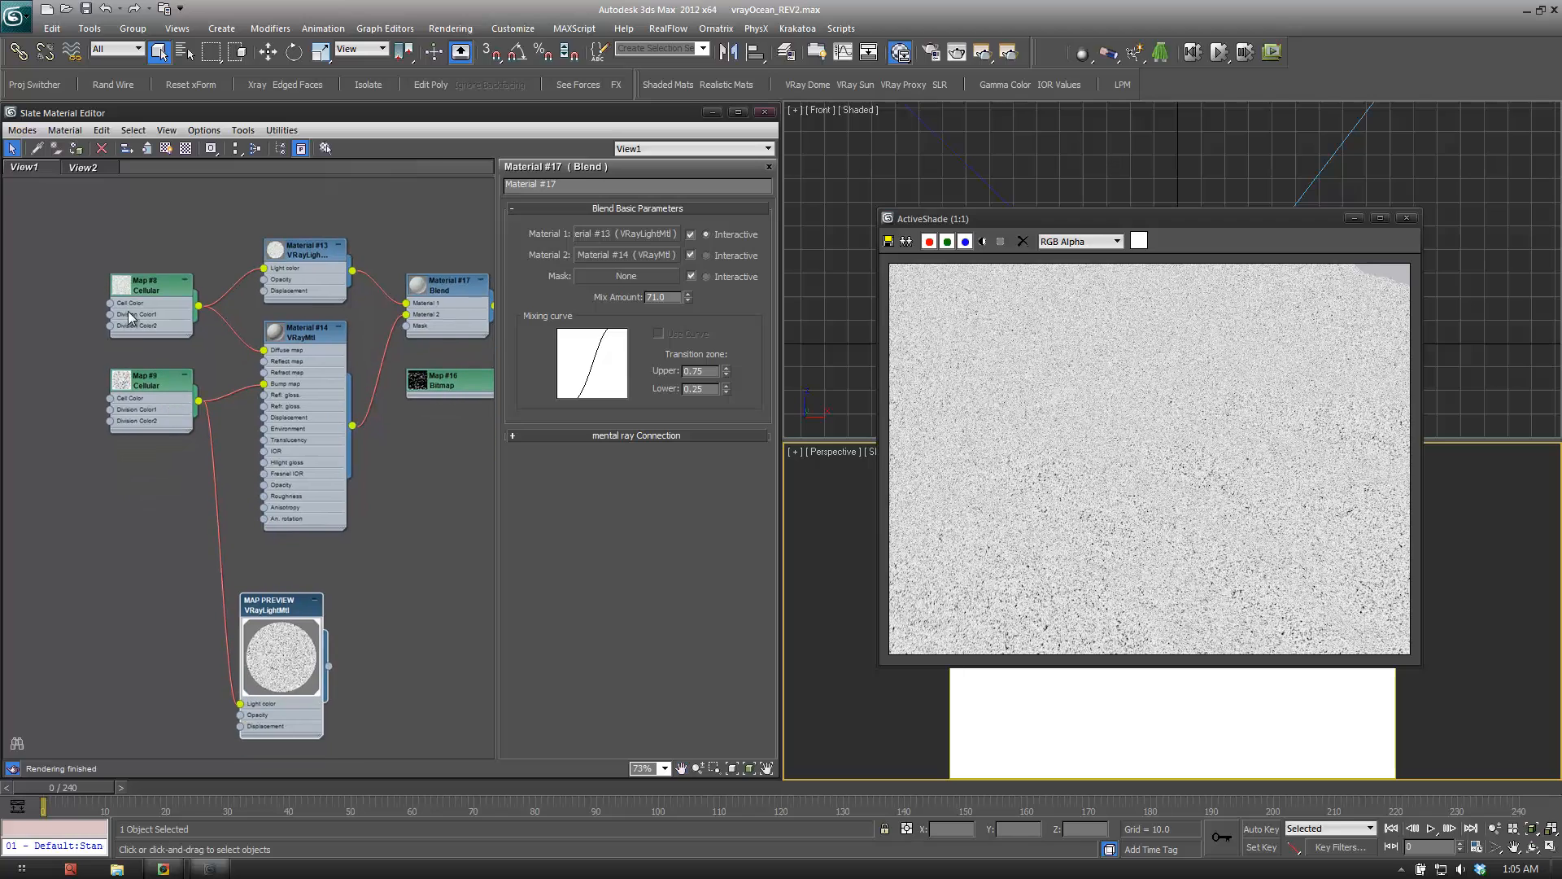
double_click(122, 284)
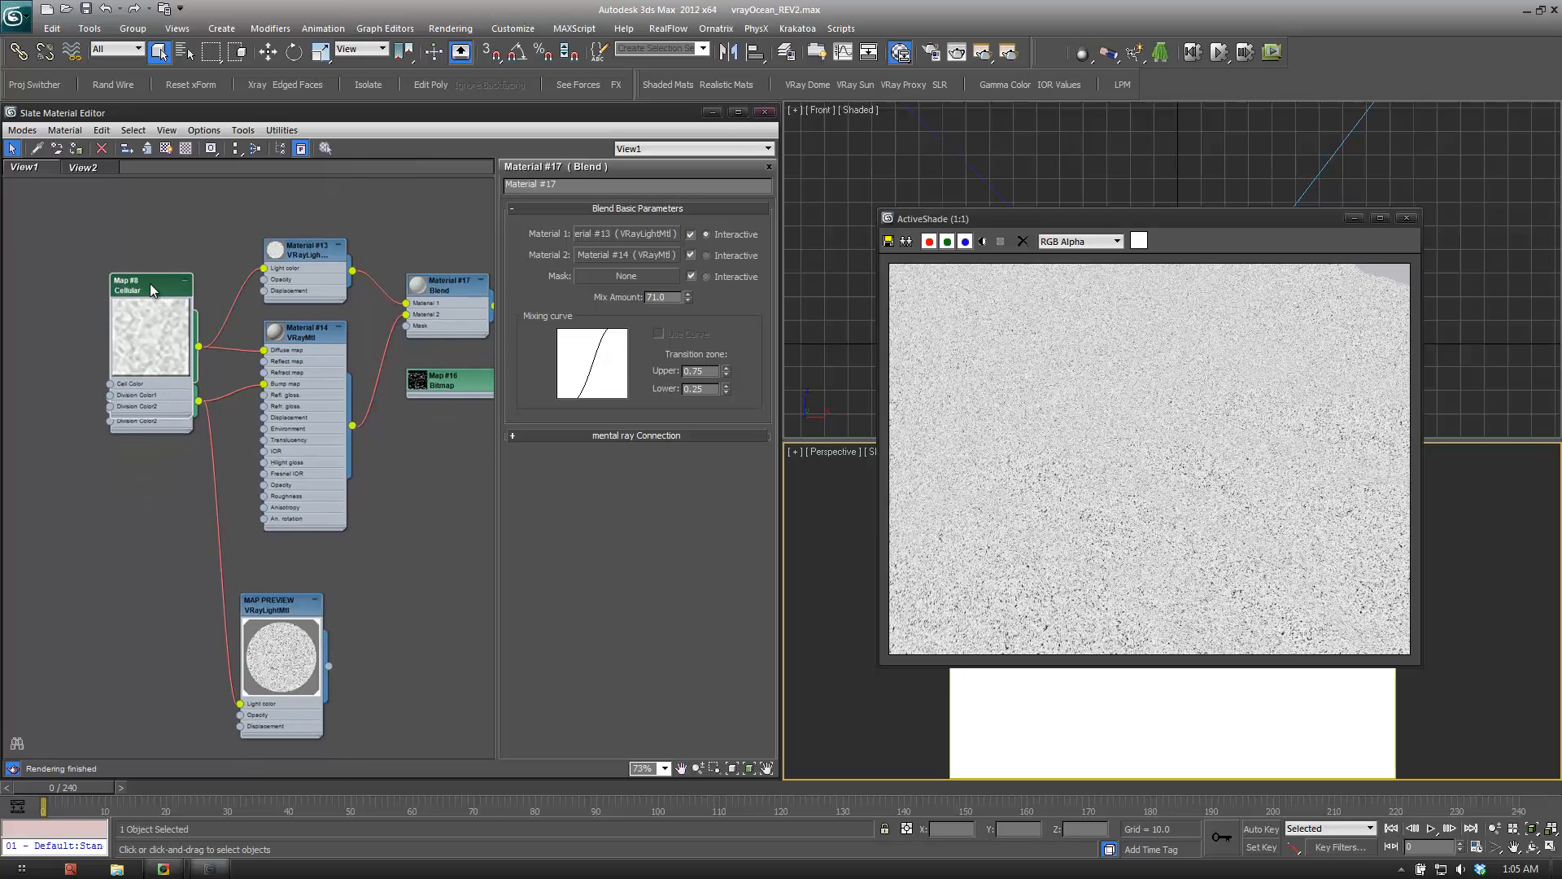
left_click_drag(151, 289, 139, 242)
left_click_drag(189, 295, 196, 381)
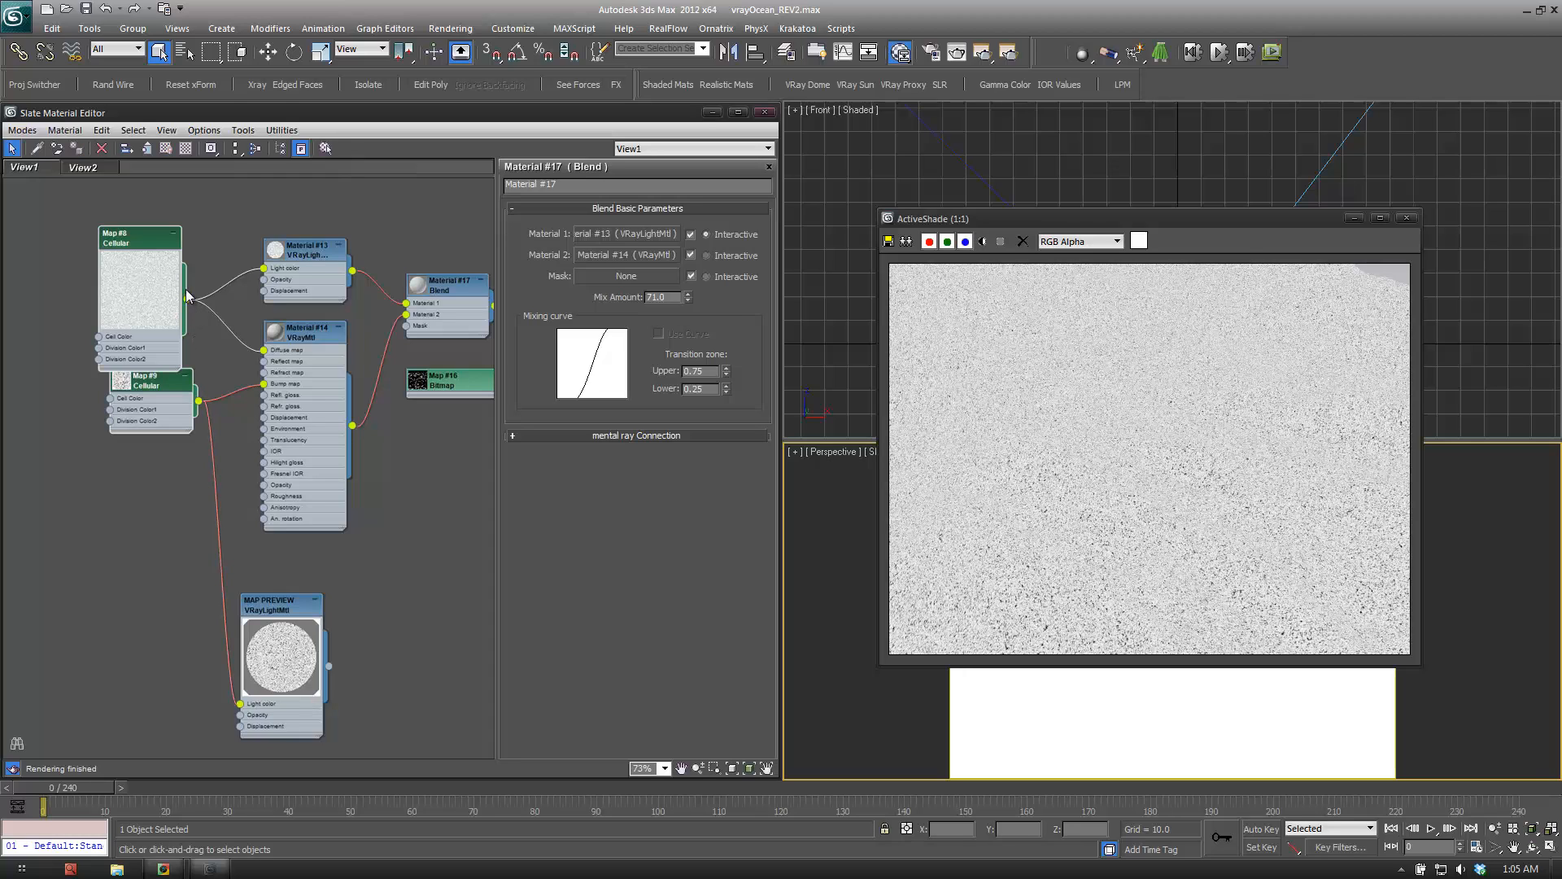
left_click_drag(189, 300, 240, 705)
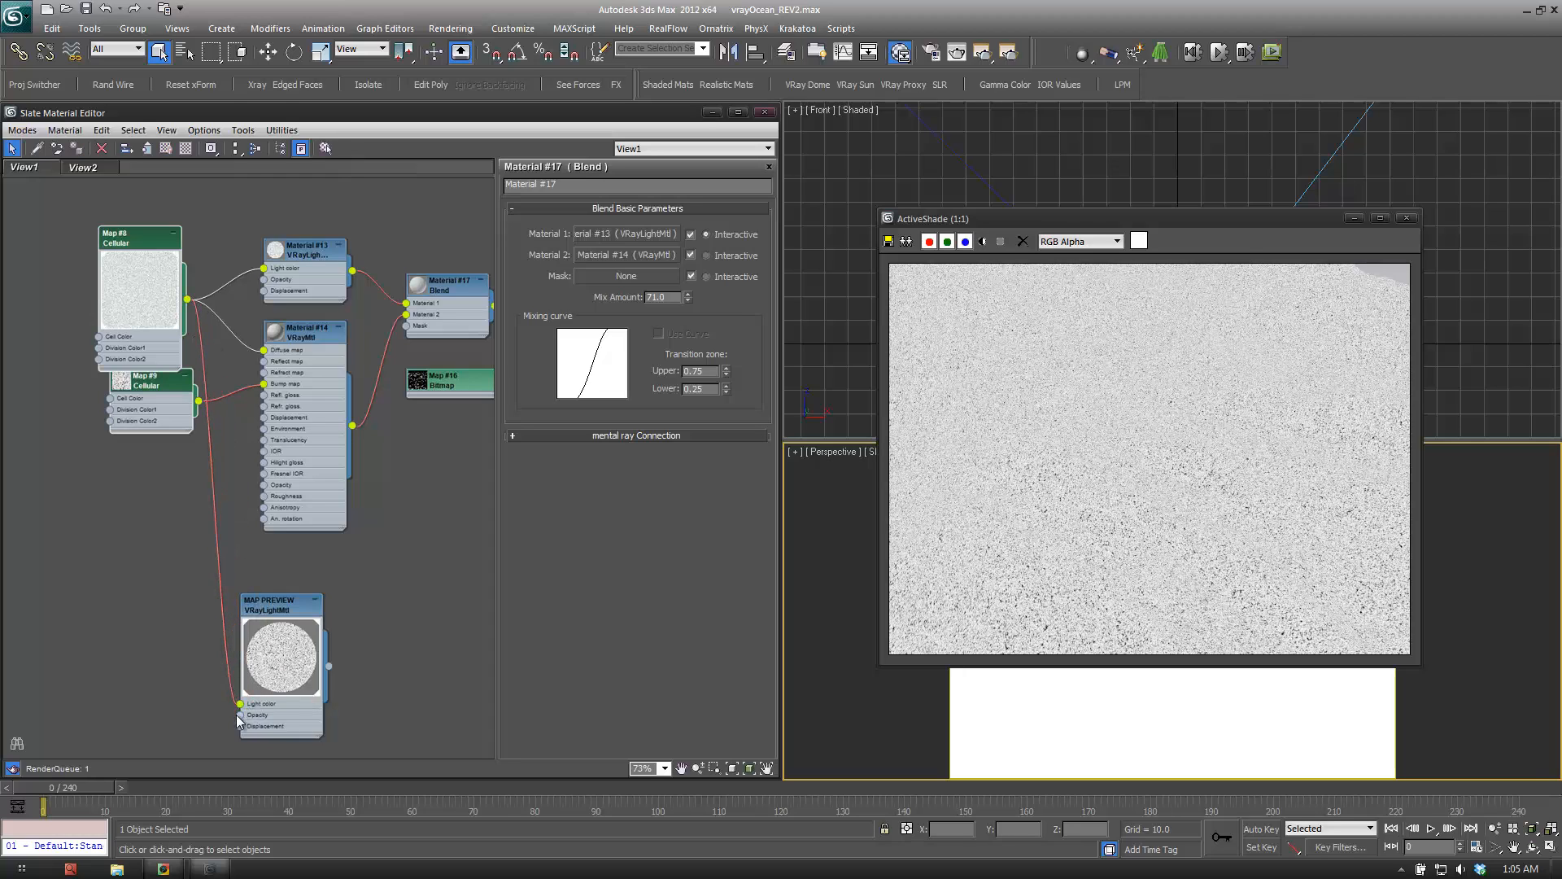
Open the Map #8 Cellular parameters and inspect its cell color, leaving the color as it is.
left_click_drag(138, 237, 150, 226)
double_click(149, 226)
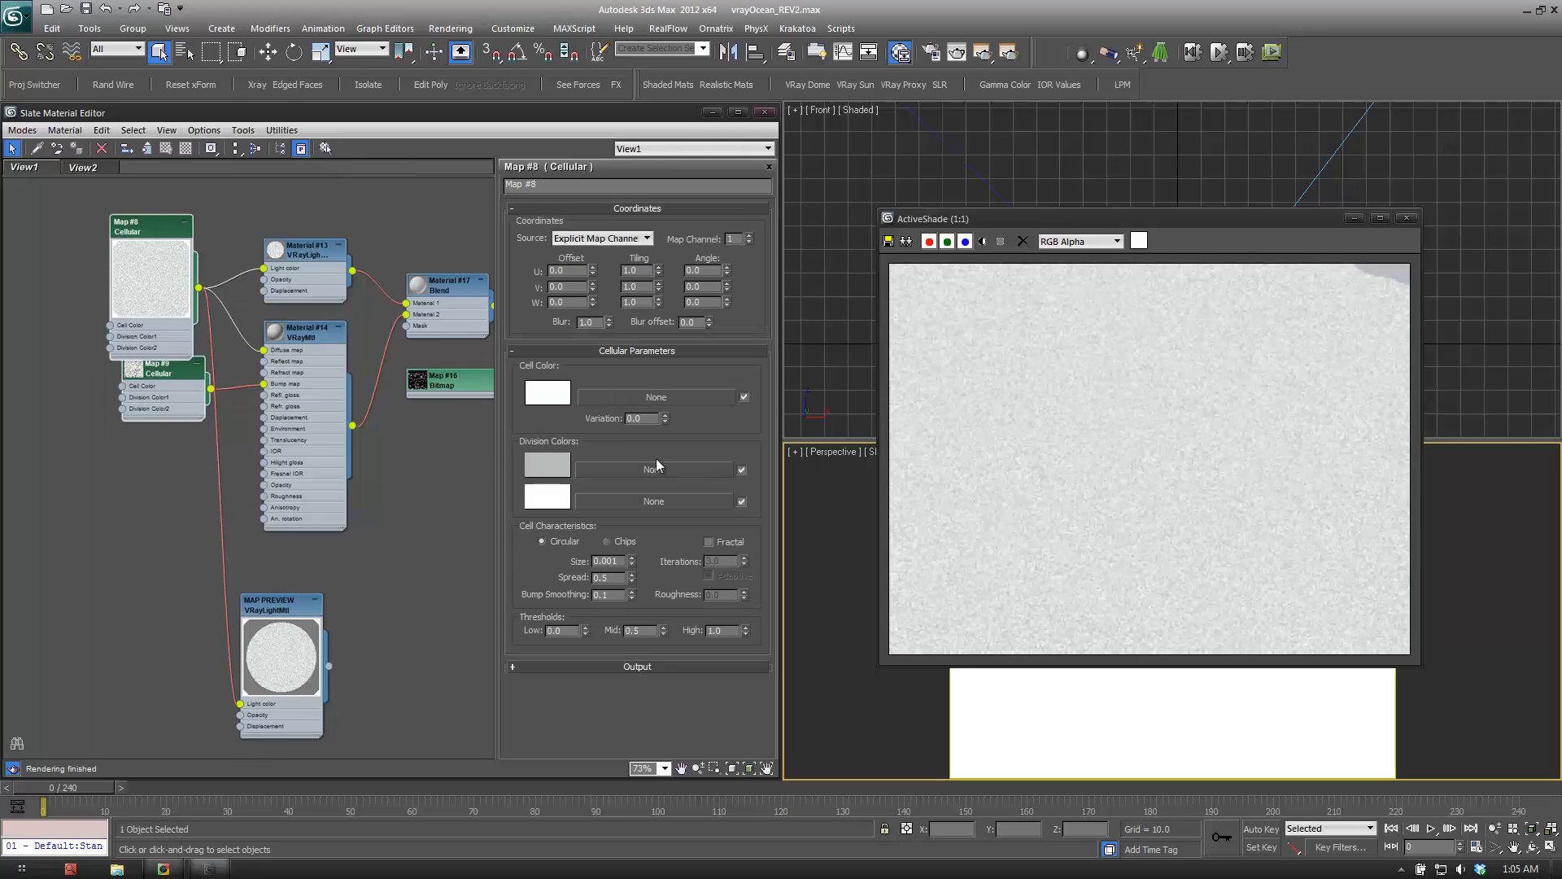
left_click(542, 401)
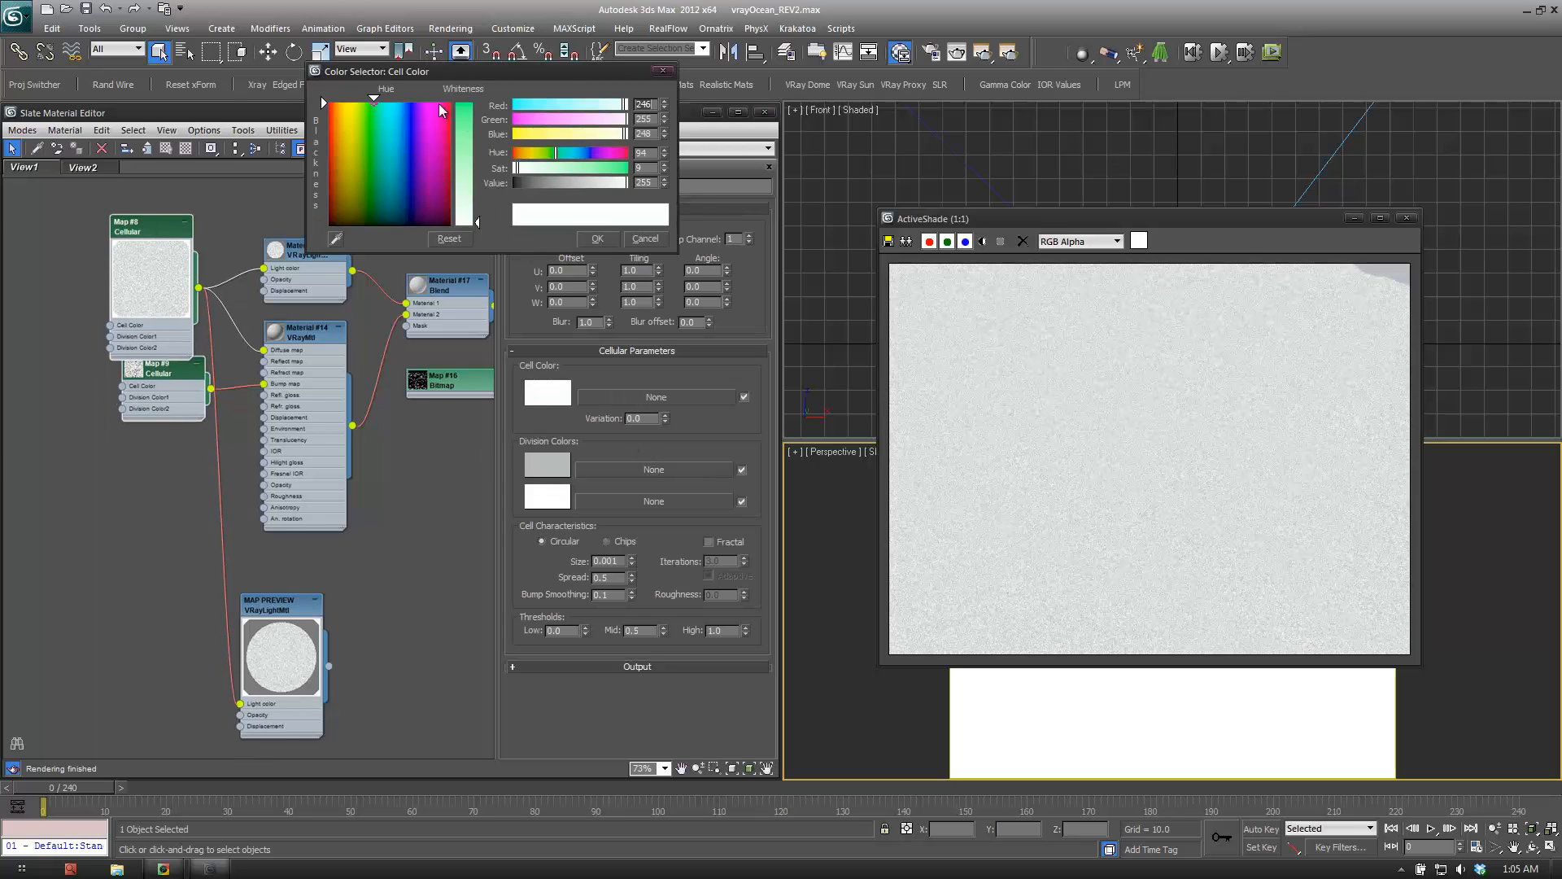
left_click(664, 71)
Reduce the Map #8 node's preview to a small thumbnail and space the two Cellular nodes apart vertically.
left_click_drag(179, 378, 167, 402)
double_click(142, 280)
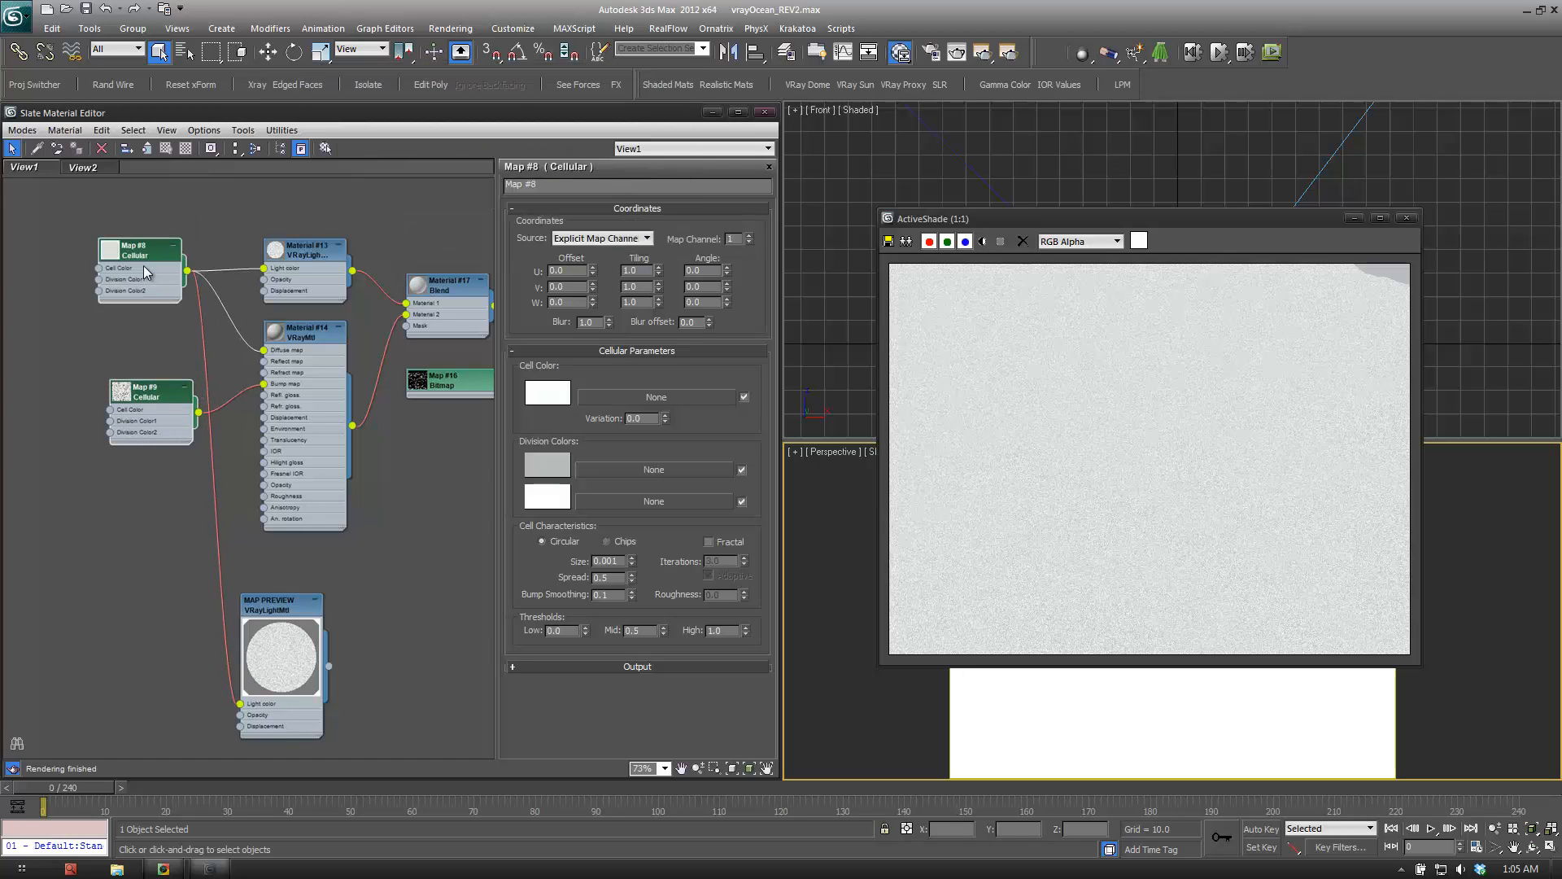
left_click_drag(154, 258, 154, 282)
left_click(169, 423)
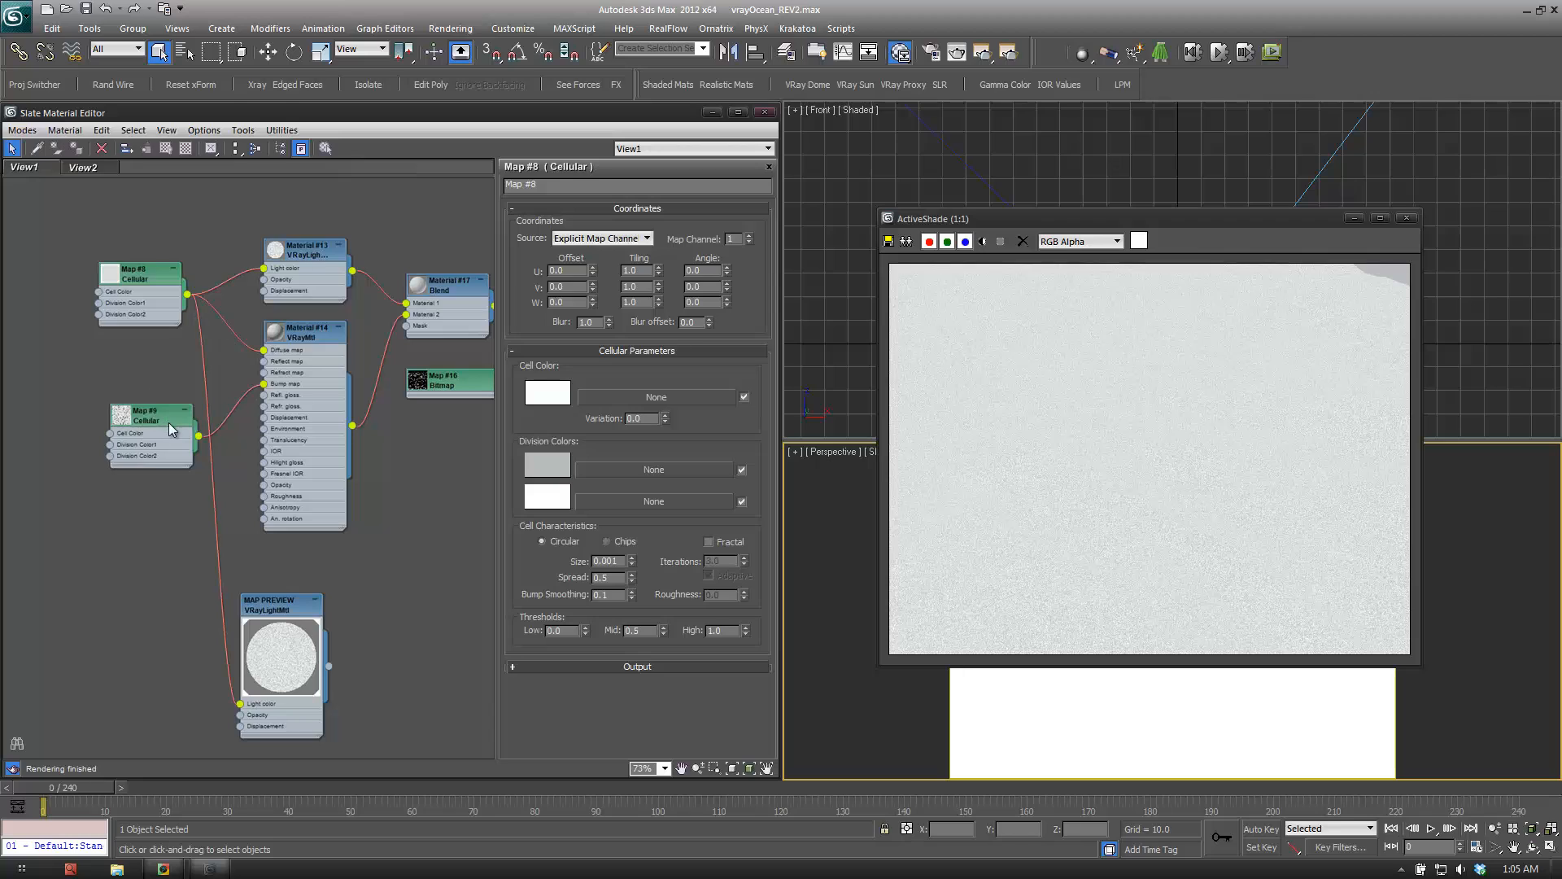
Line up the Map #9 Cellular and Material #14 nodes in the graph and move the MAP PREVIEW node above the foam nodes.
left_click_drag(159, 411, 149, 381)
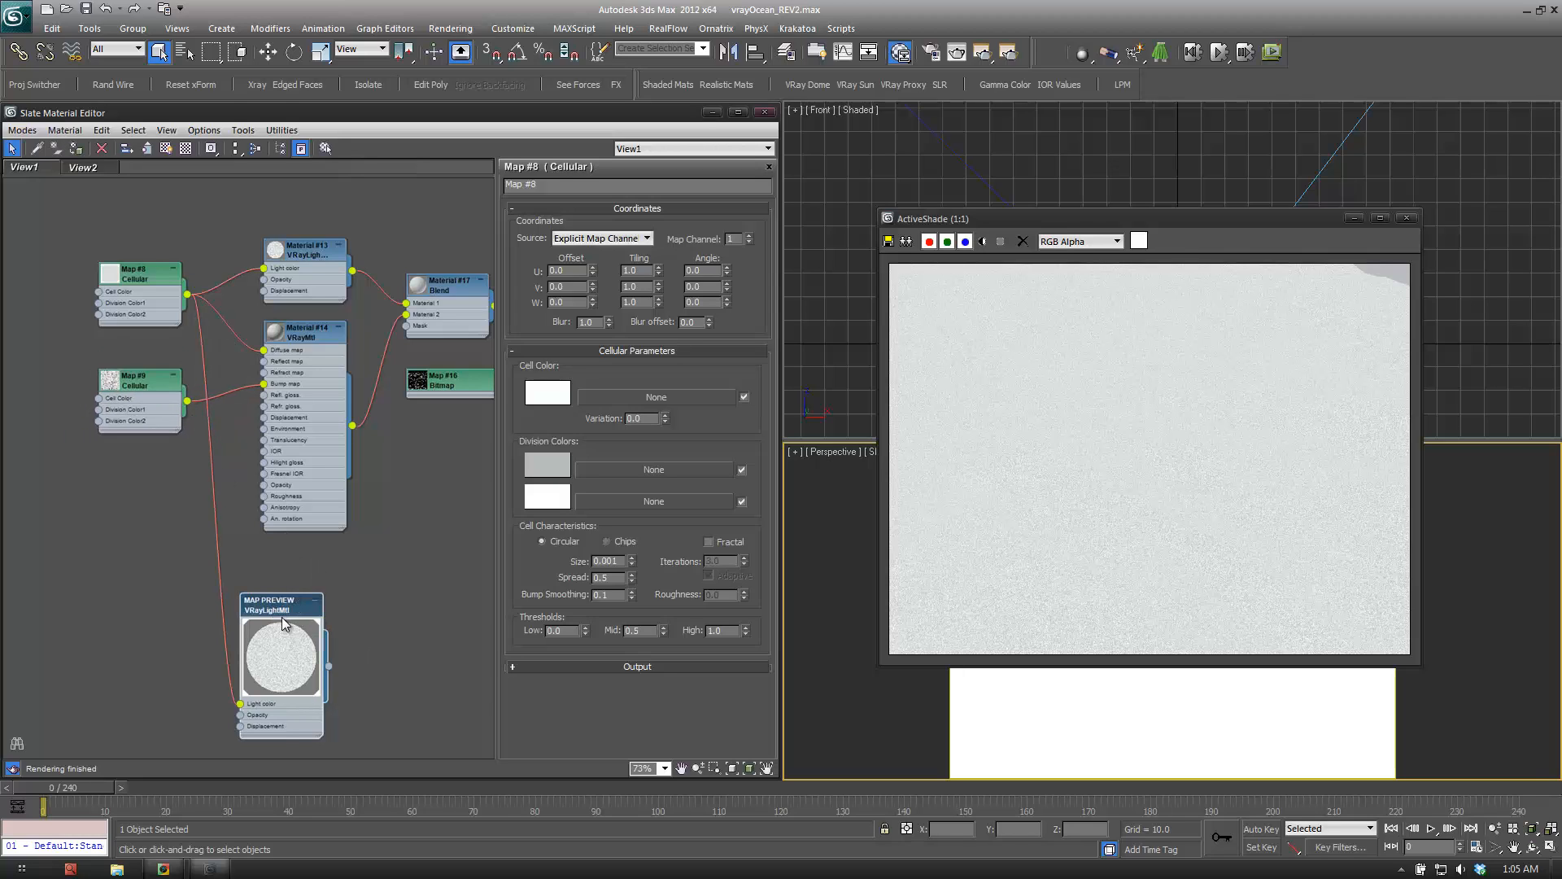
mouse_move(375, 535)
middle_mouse_down()
mouse_move(353, 541)
mouse_move(321, 481)
mouse_move(397, 537)
middle_mouse_up()
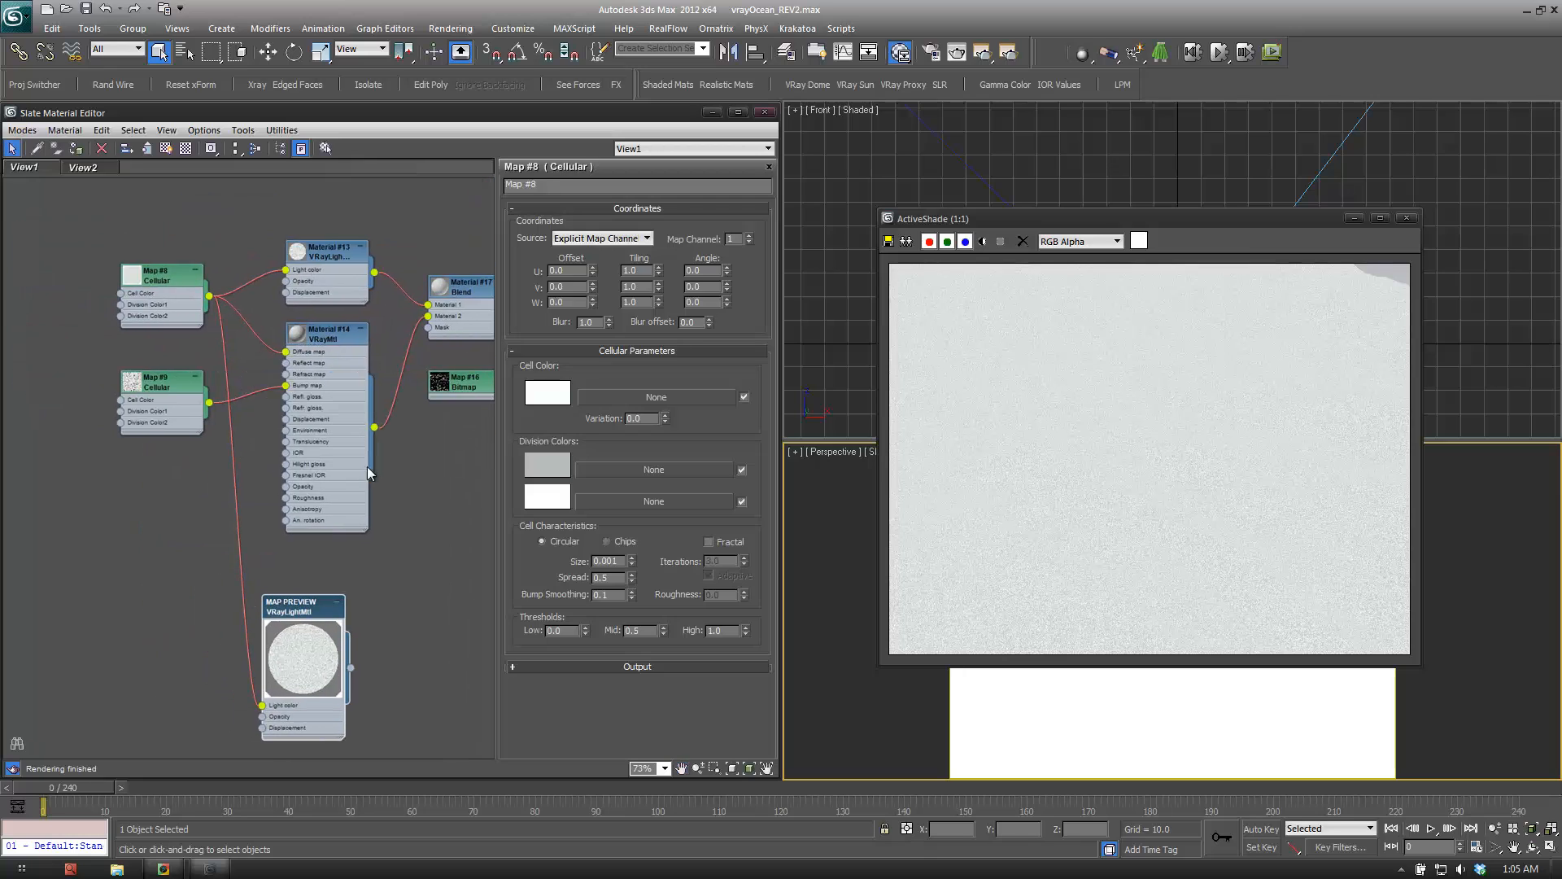
left_click_drag(348, 353, 349, 365)
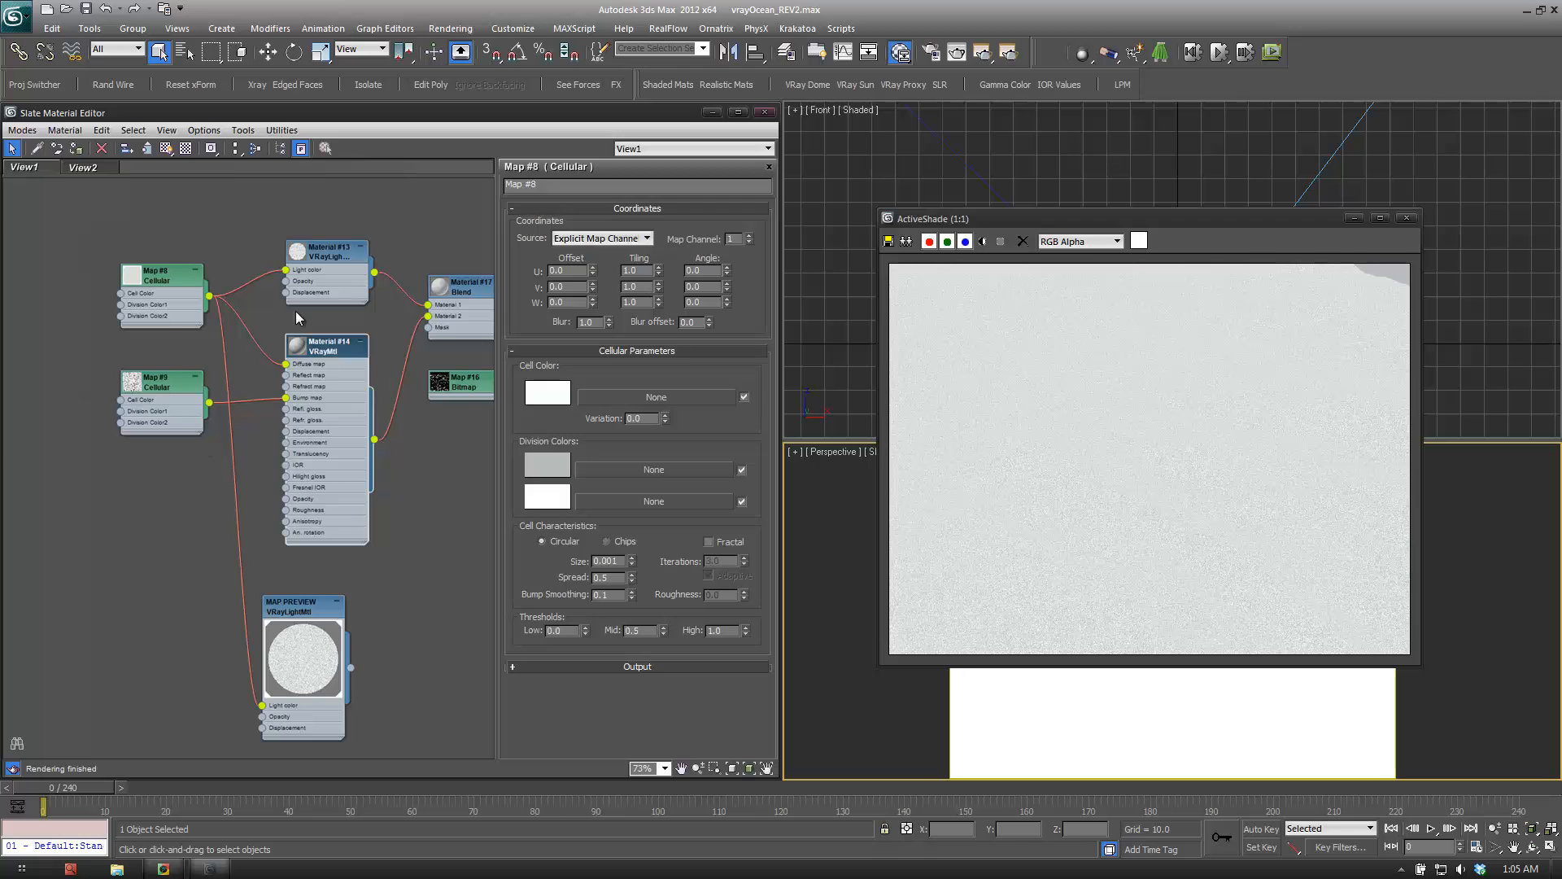
middle_click_drag(419, 685, 399, 717)
left_click_drag(309, 636, 238, 186)
middle_click_drag(380, 315, 415, 473)
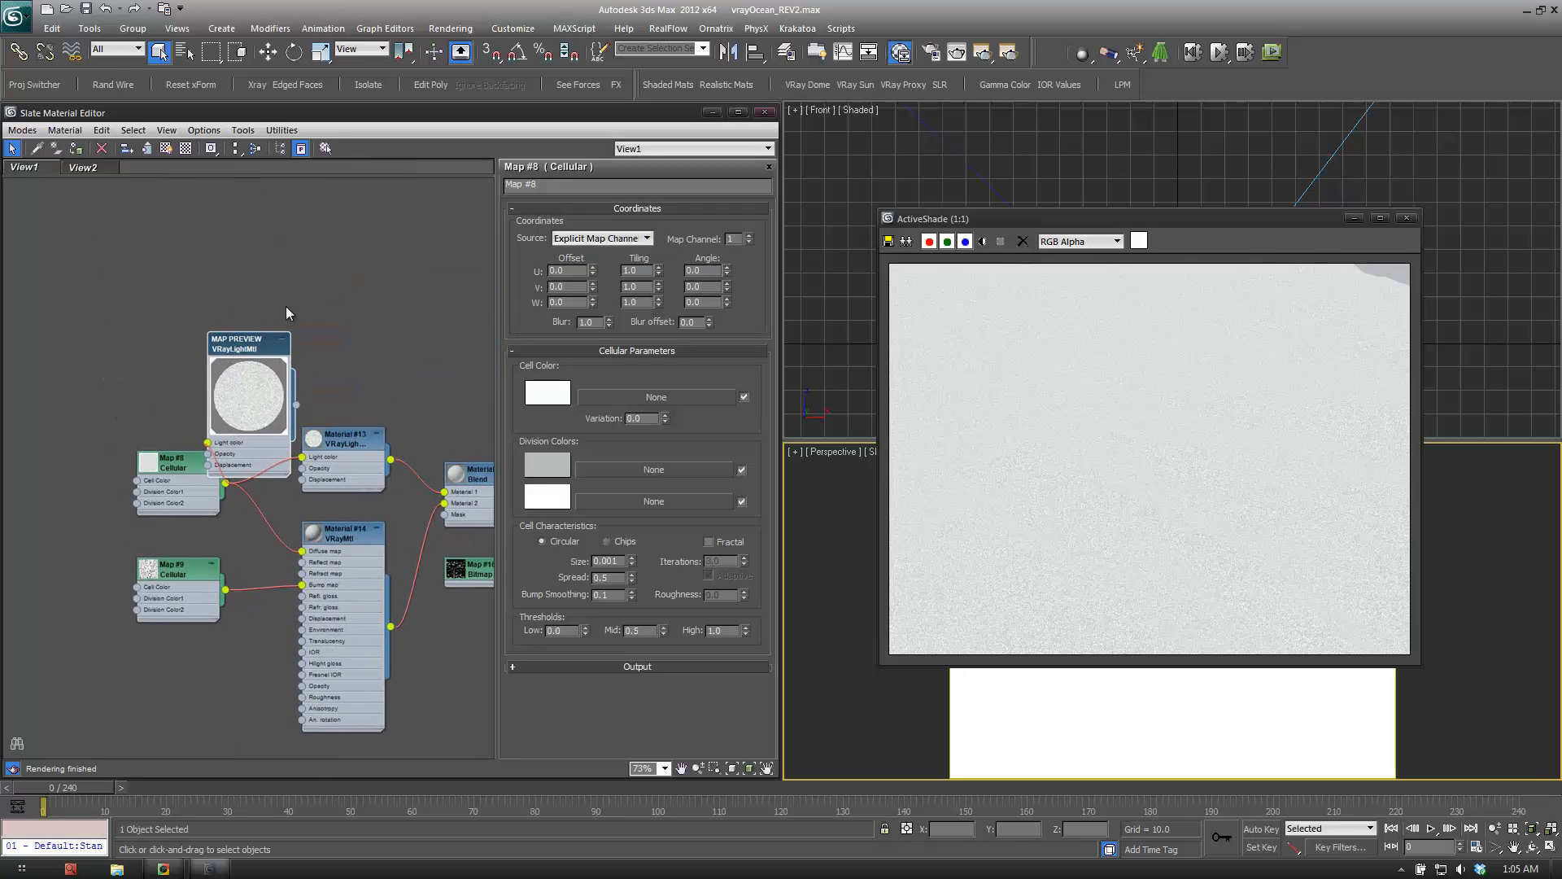
left_click_drag(246, 337, 269, 243)
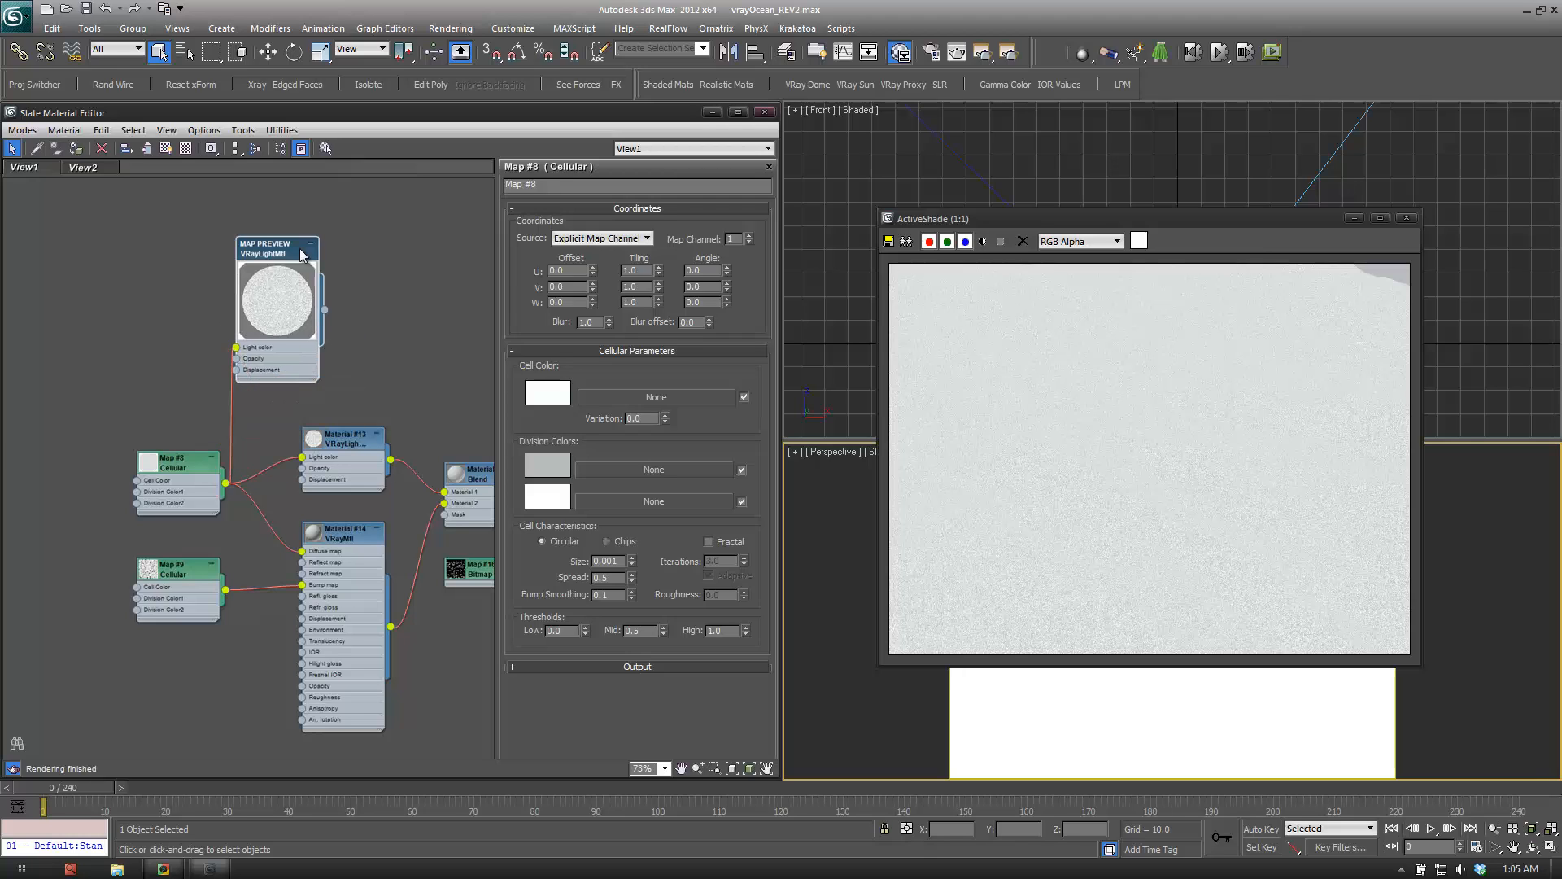
Assign the Material #13 VRayLightMtl to the ocean plane and preview it over the whole surface.
left_click(340, 445)
right_click(342, 443)
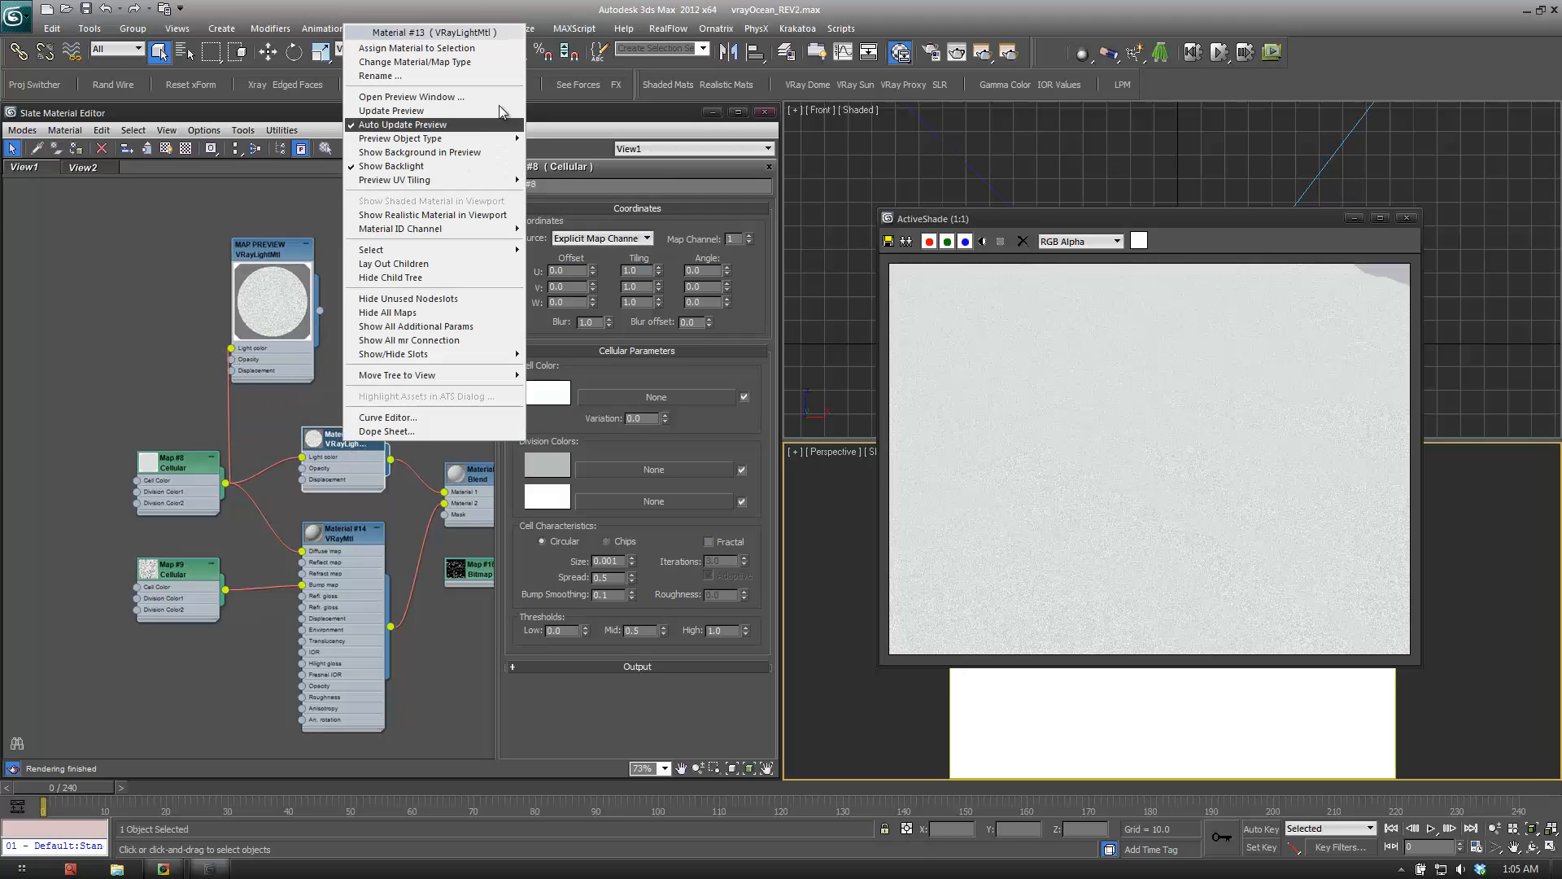
left_click(466, 50)
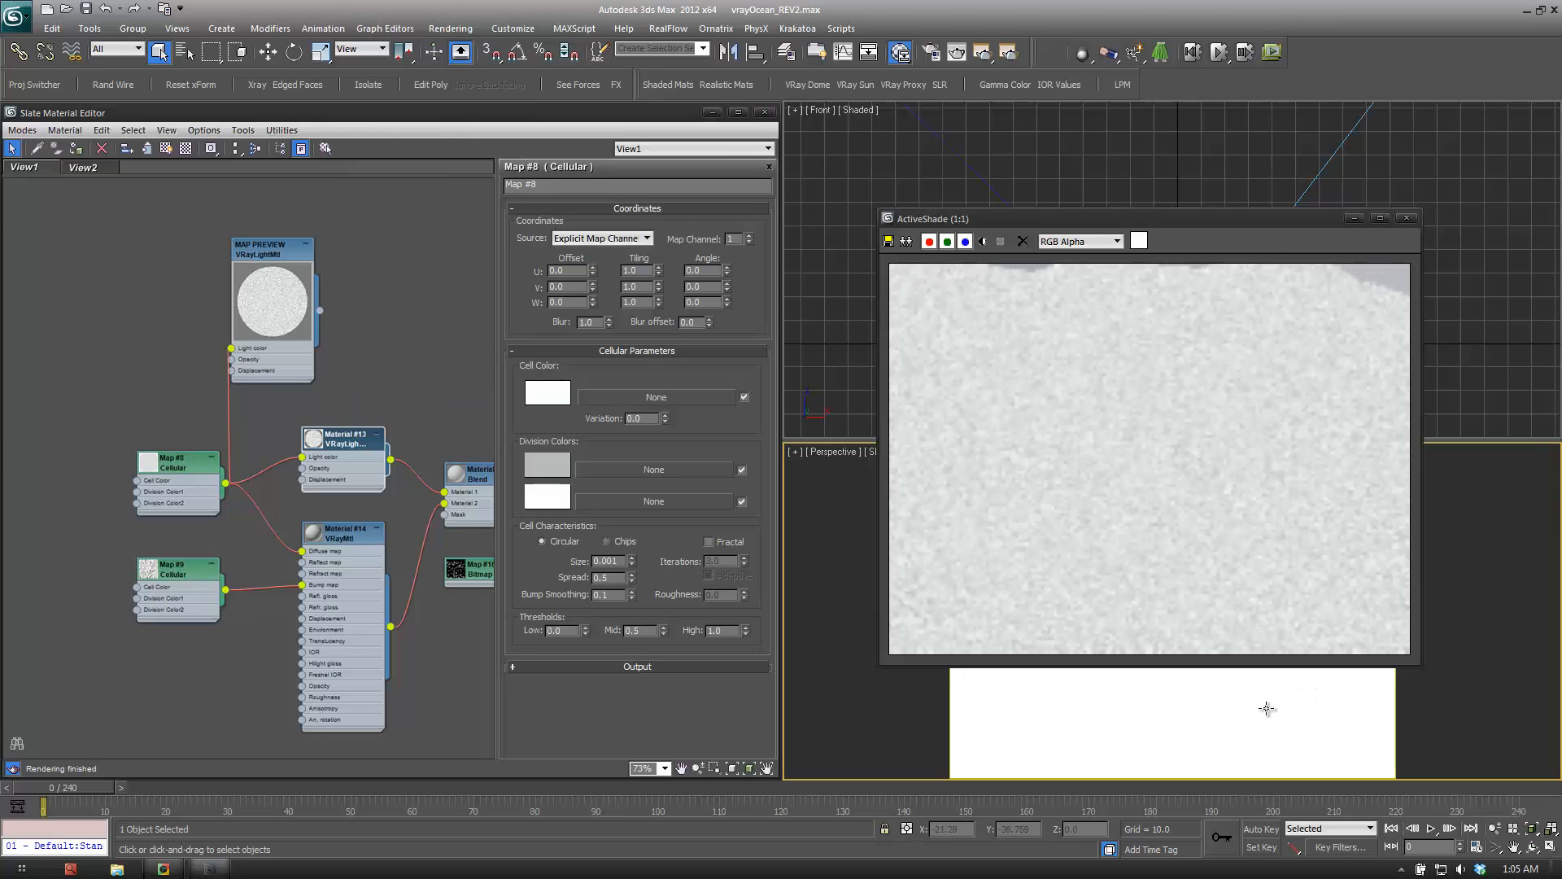
scroll(1267, 708, "down", 3)
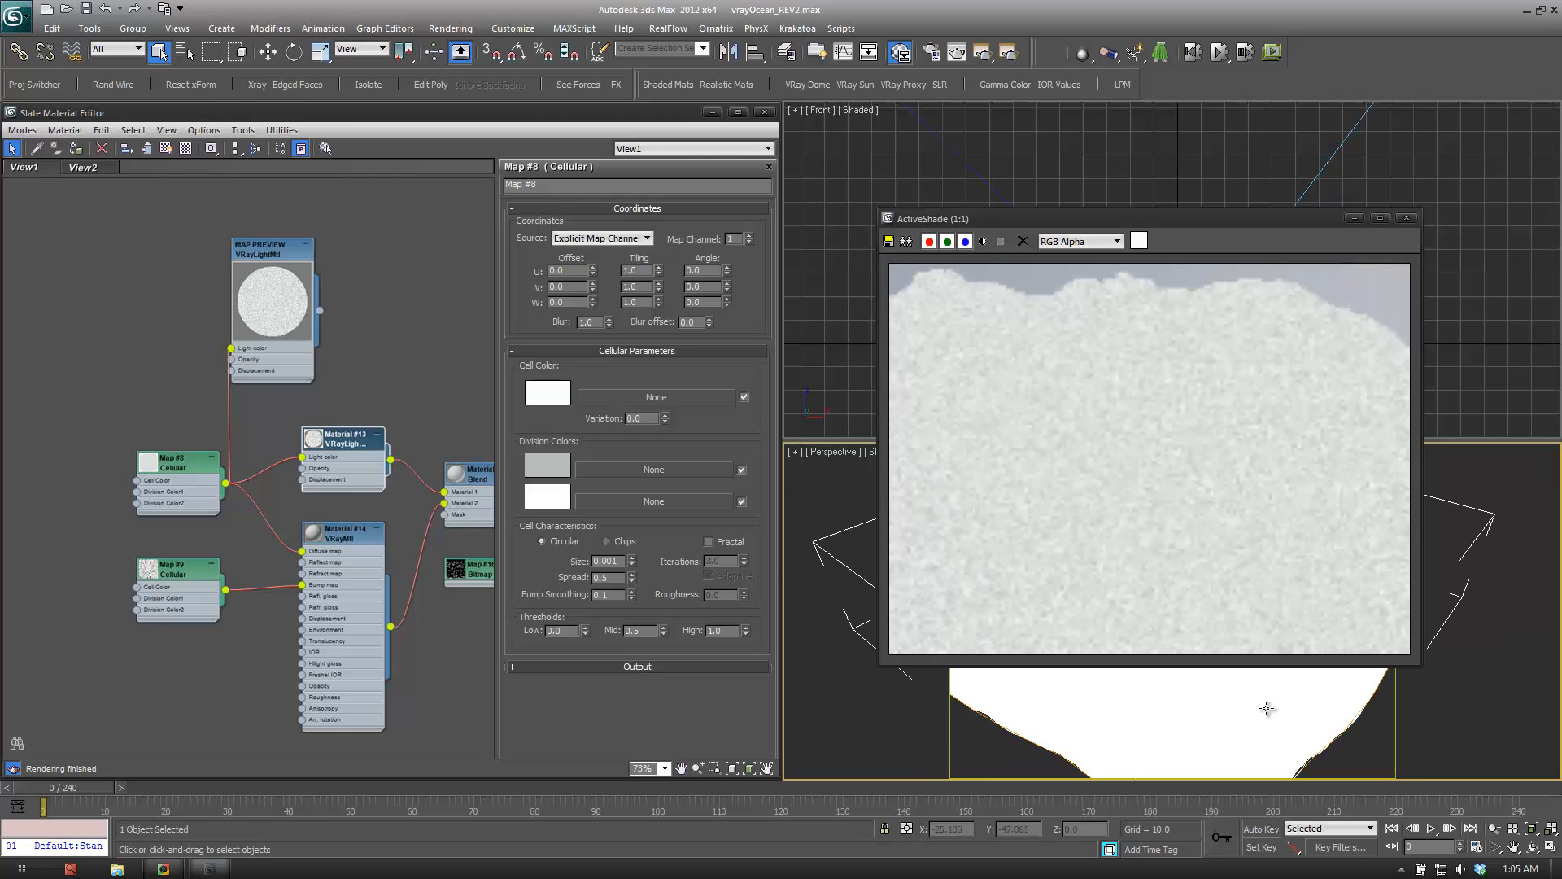
Assign the Material #17 Blend foam material to the ocean plane.
middle_click_drag(458, 466, 324, 423)
right_click(361, 433)
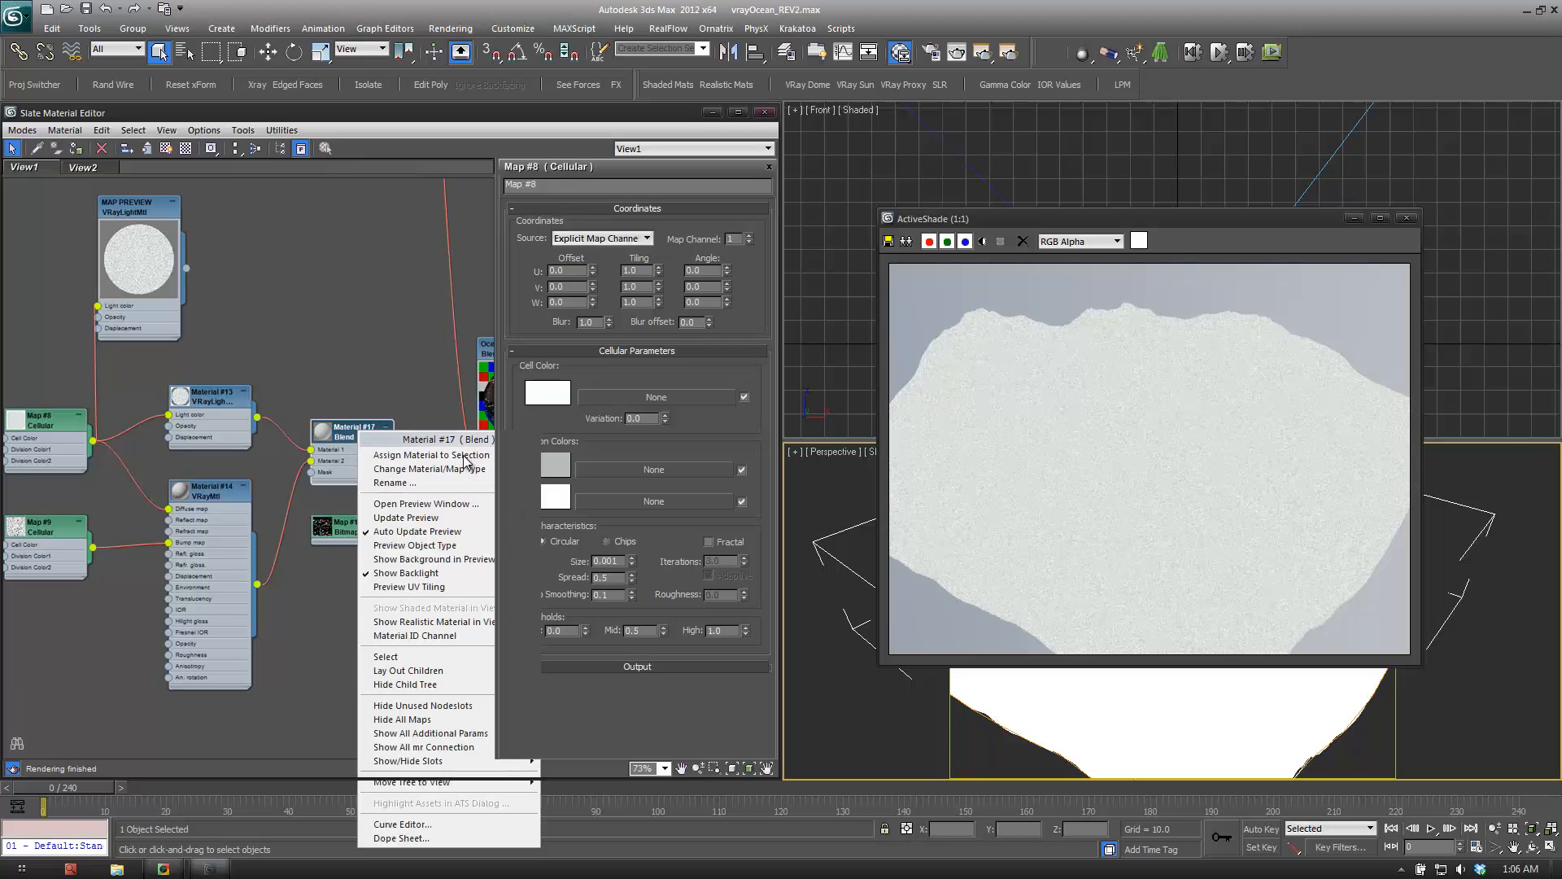
left_click(464, 456)
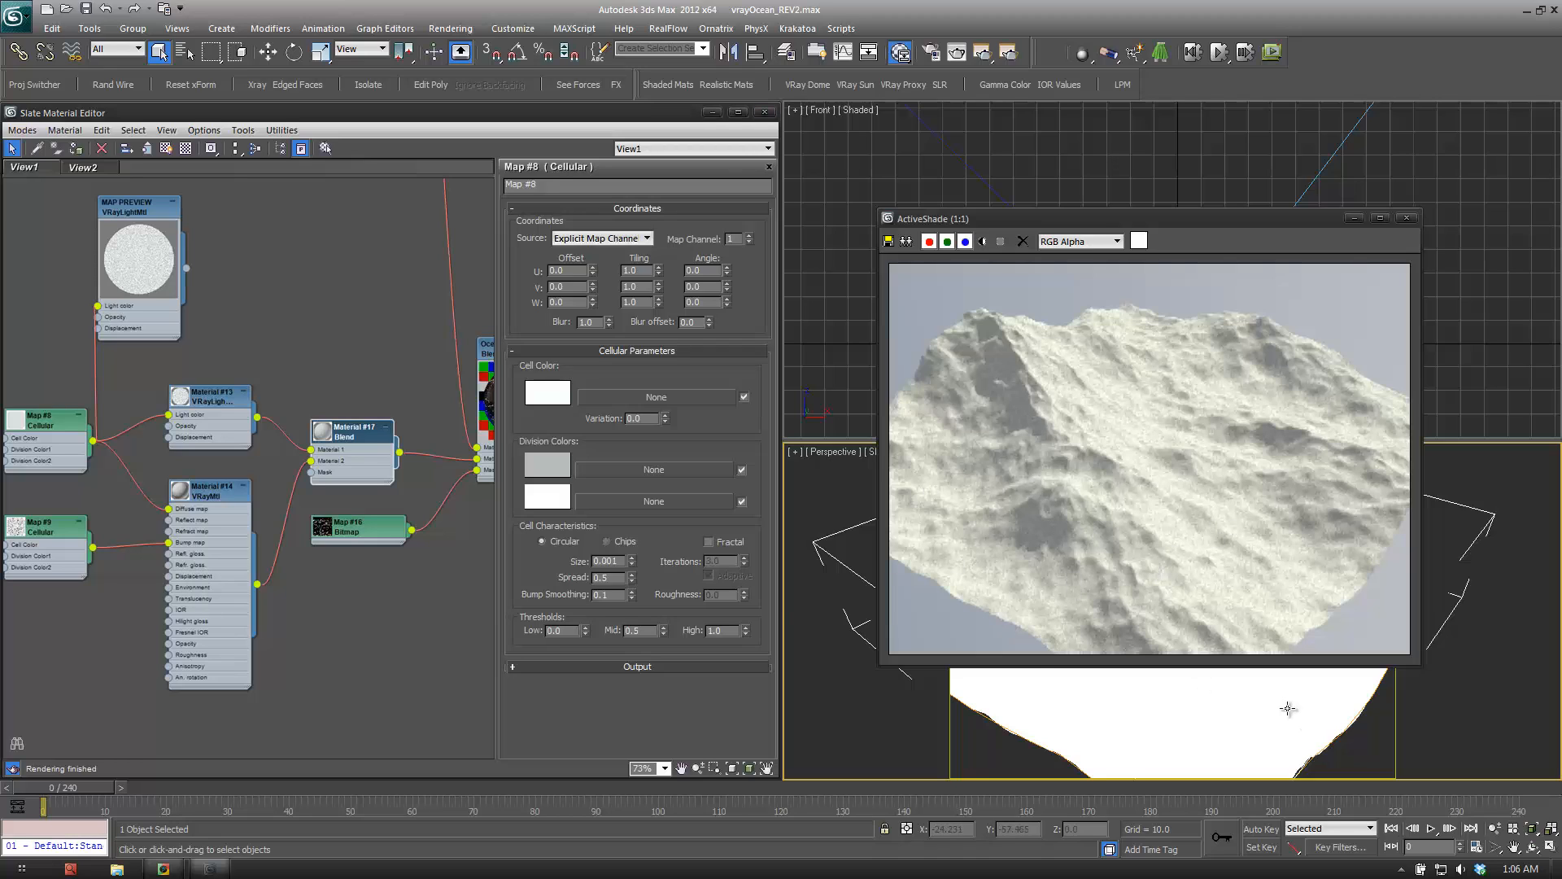
Examine the foam material's bump and shading on the ocean surface, both up close and from a distance.
scroll(1287, 707, "up", 4)
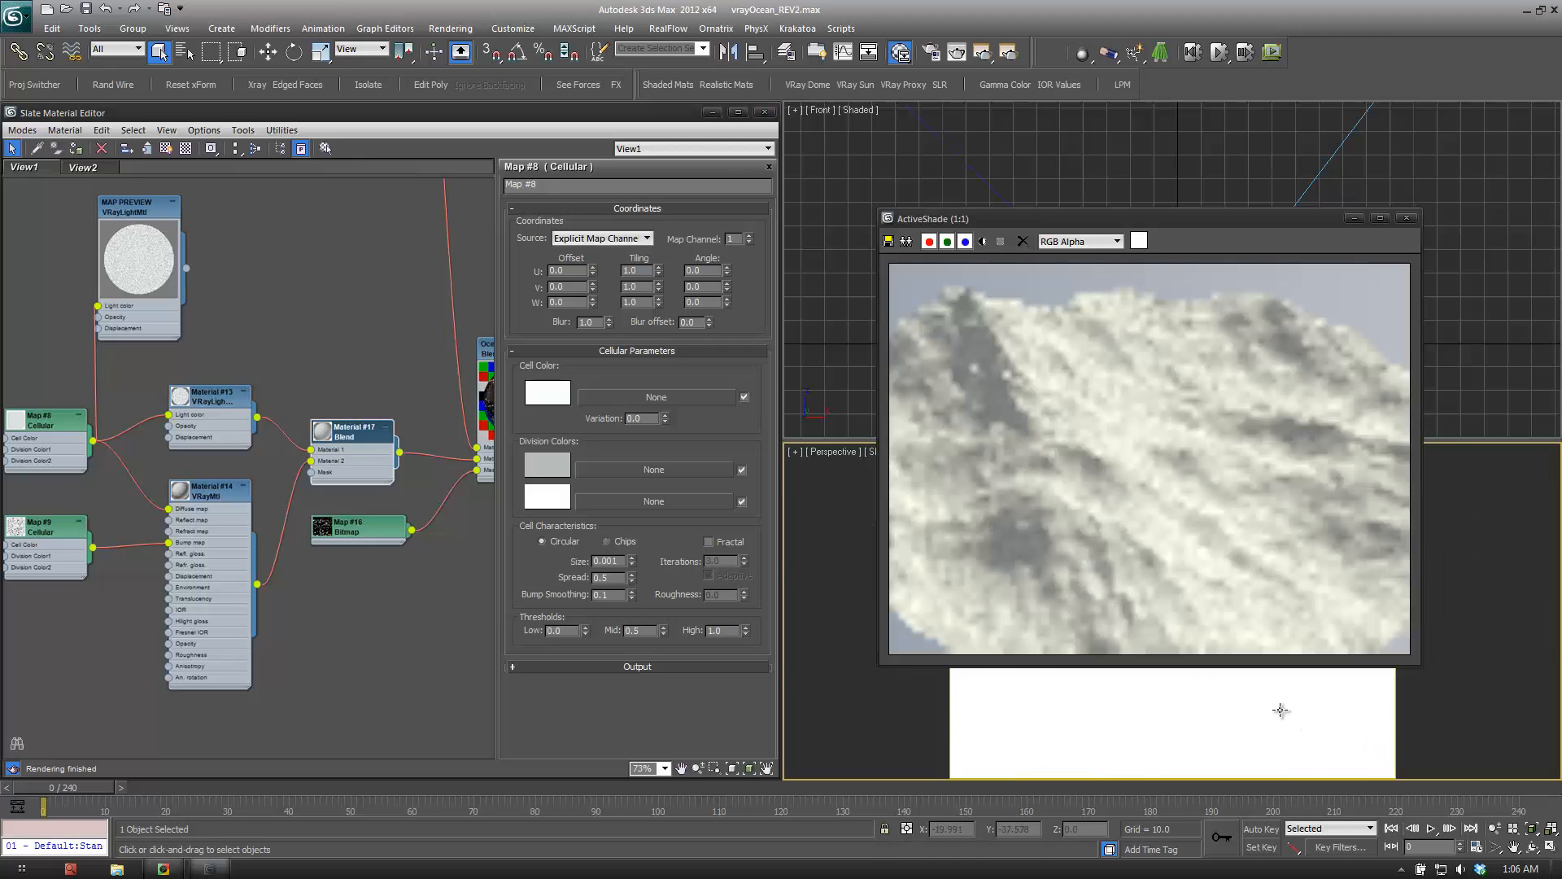
scroll(1281, 710, "up", 2)
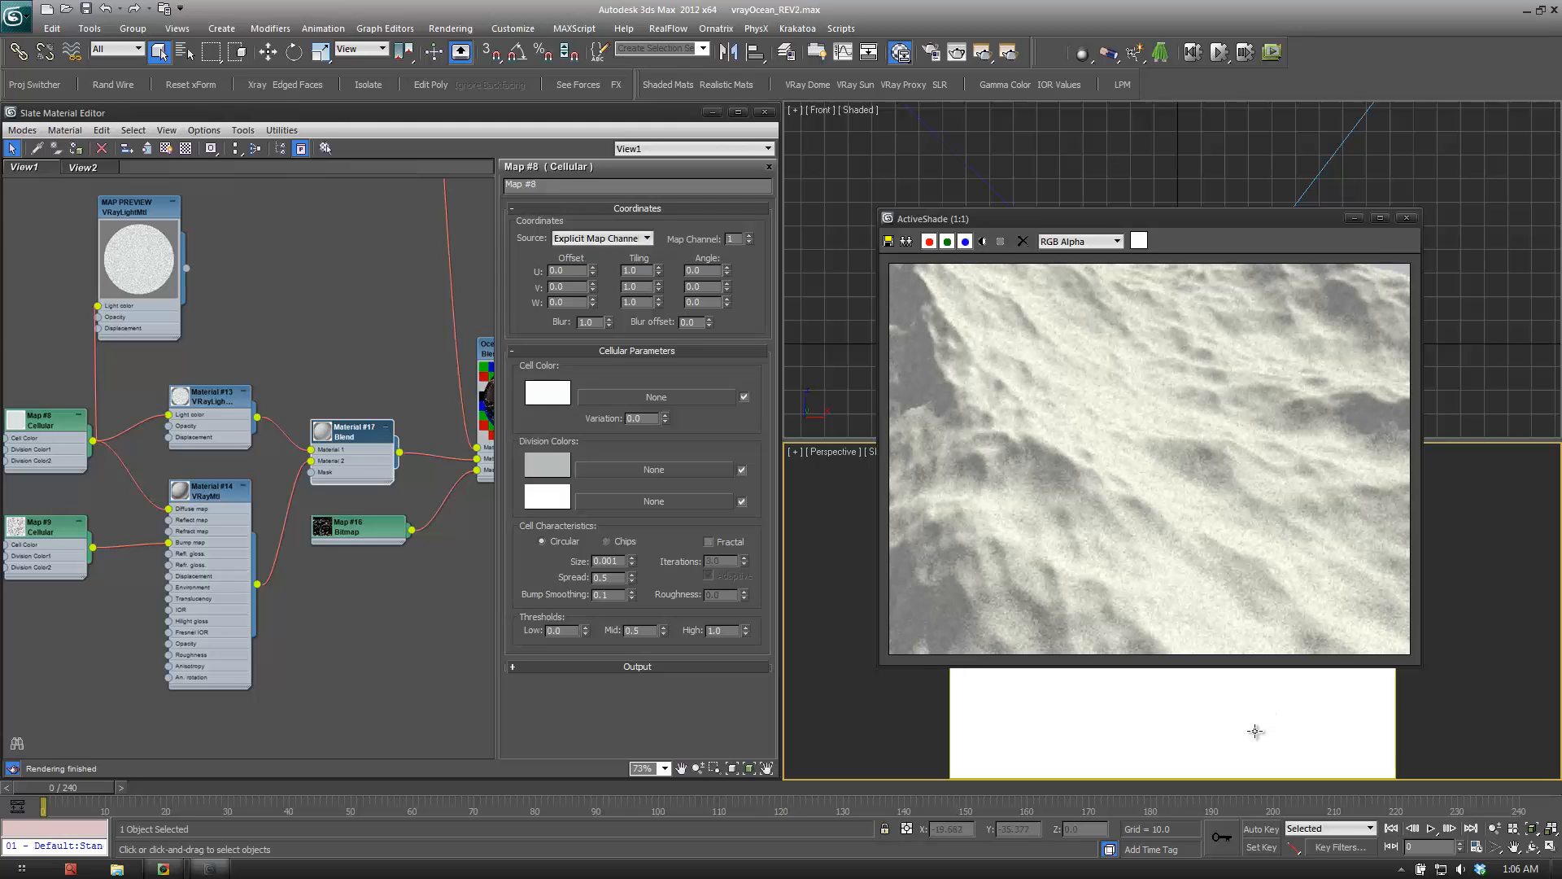
key("z")
scroll(1236, 718, "up", 3)
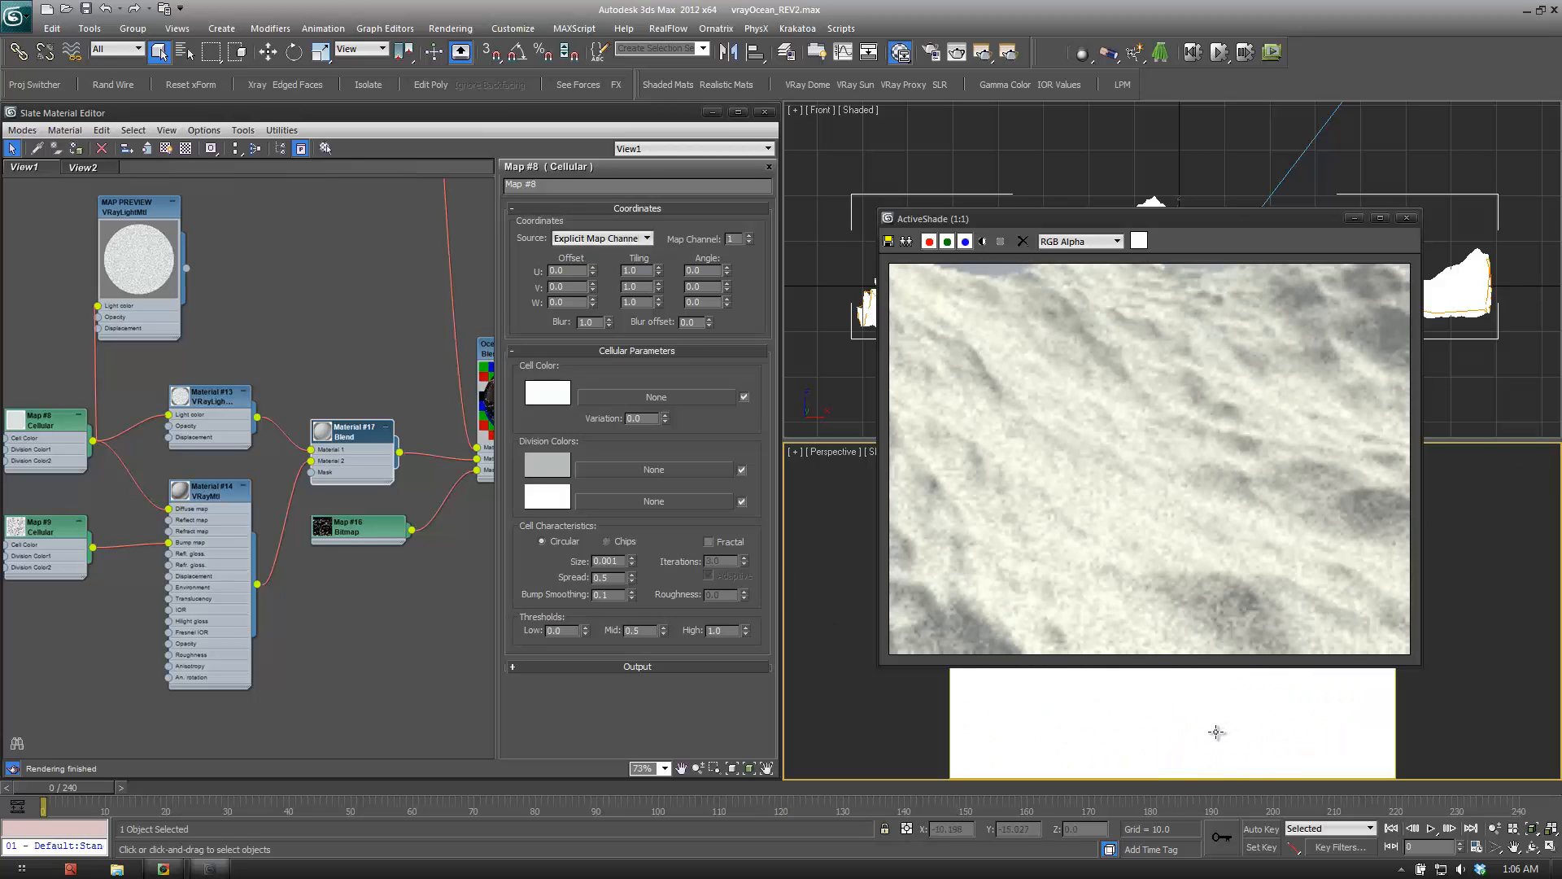
middle_click_drag(1210, 731, 1206, 718, "alt")
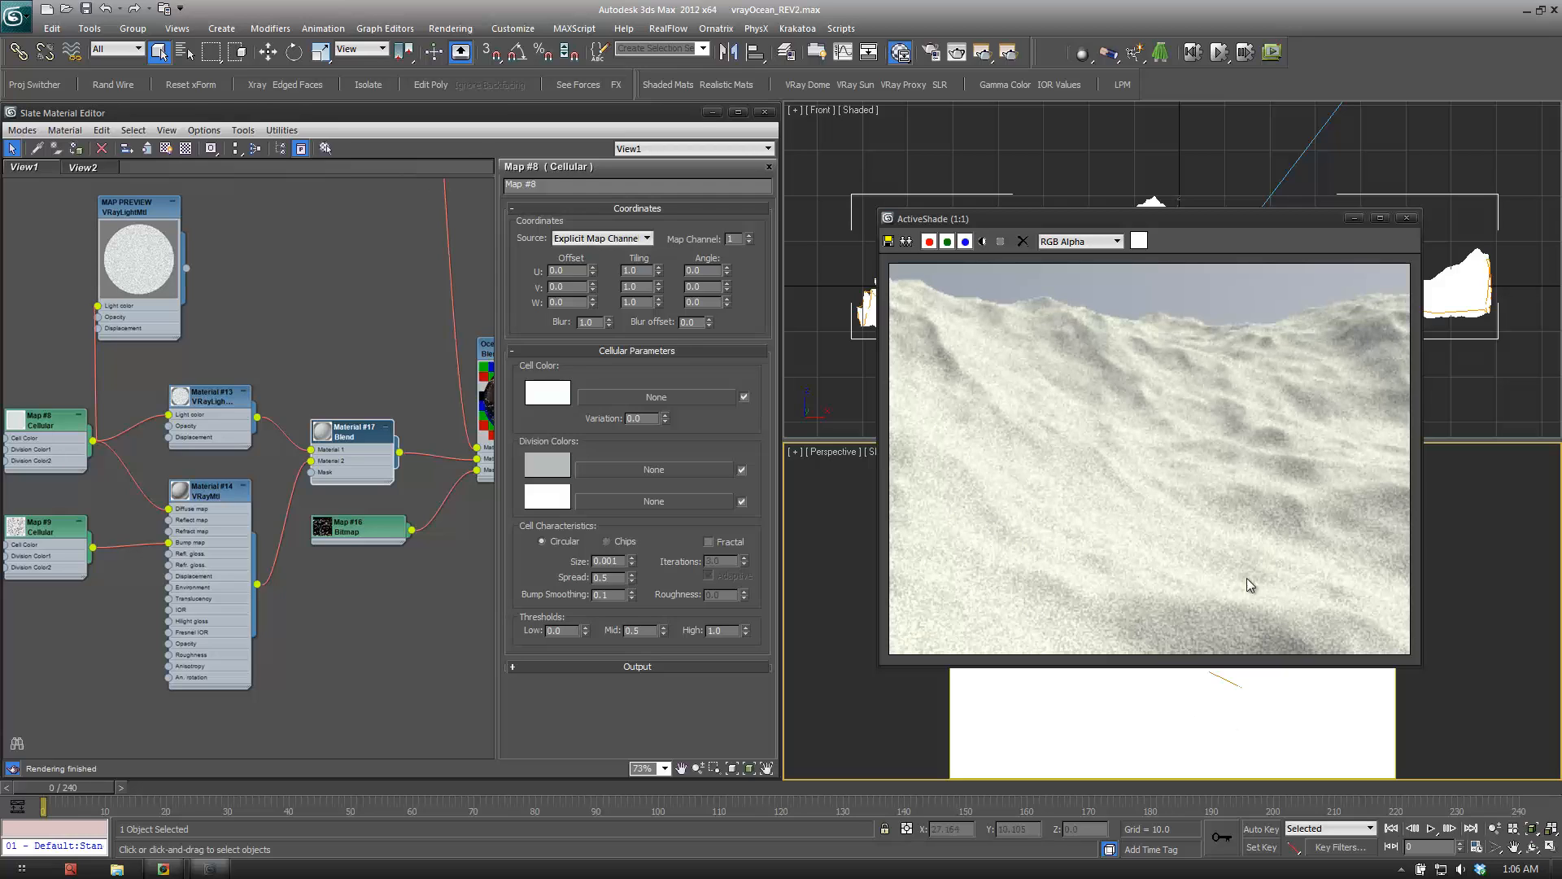
middle_click_drag(1255, 716, 1238, 693)
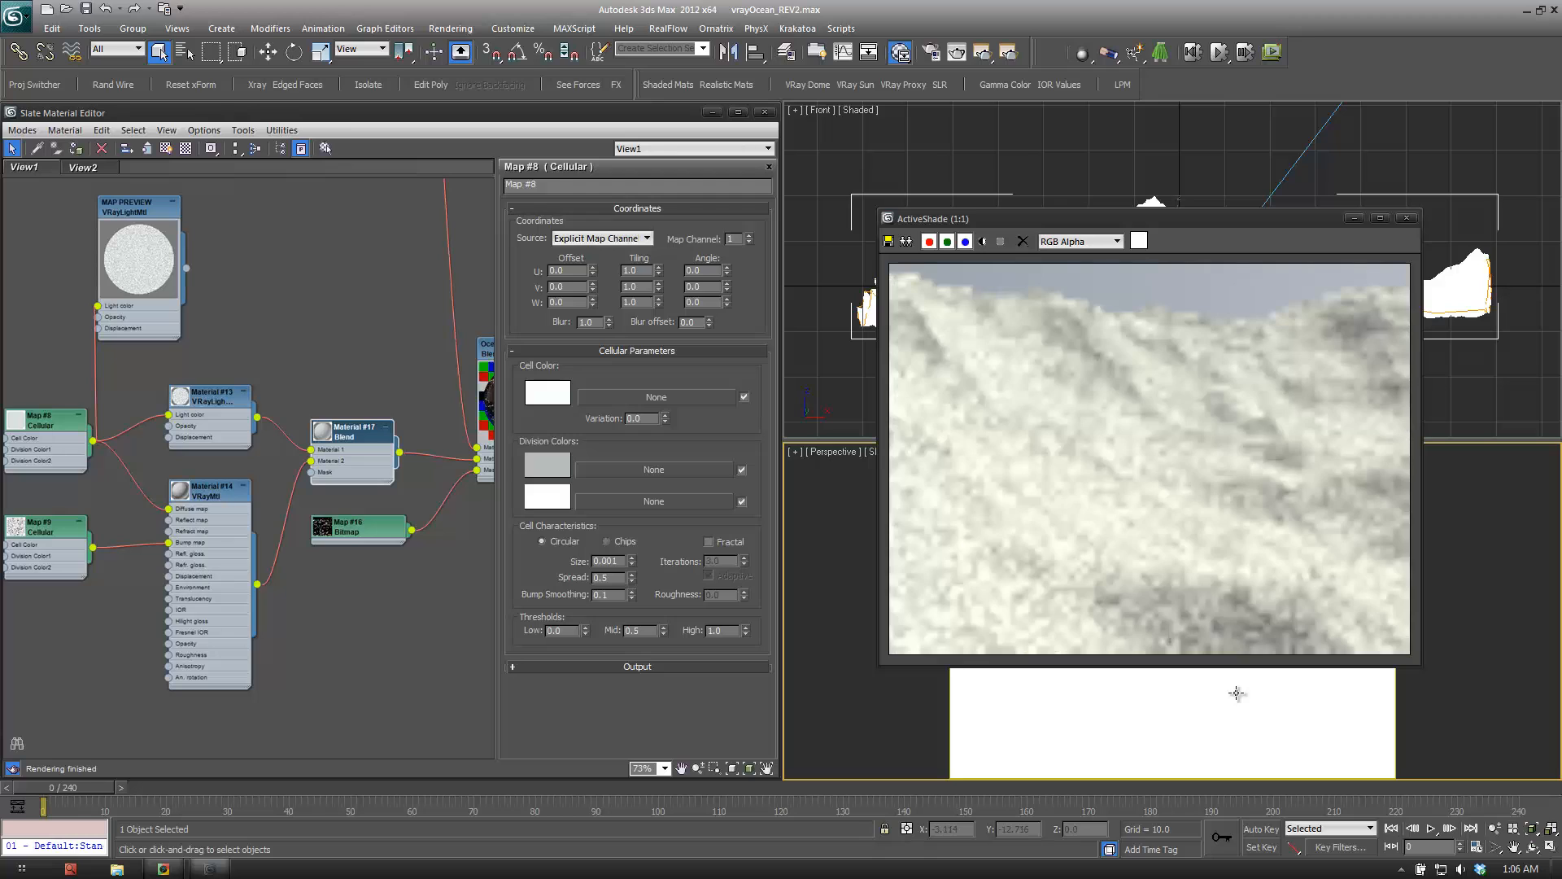
scroll(1172, 725, "down", 5)
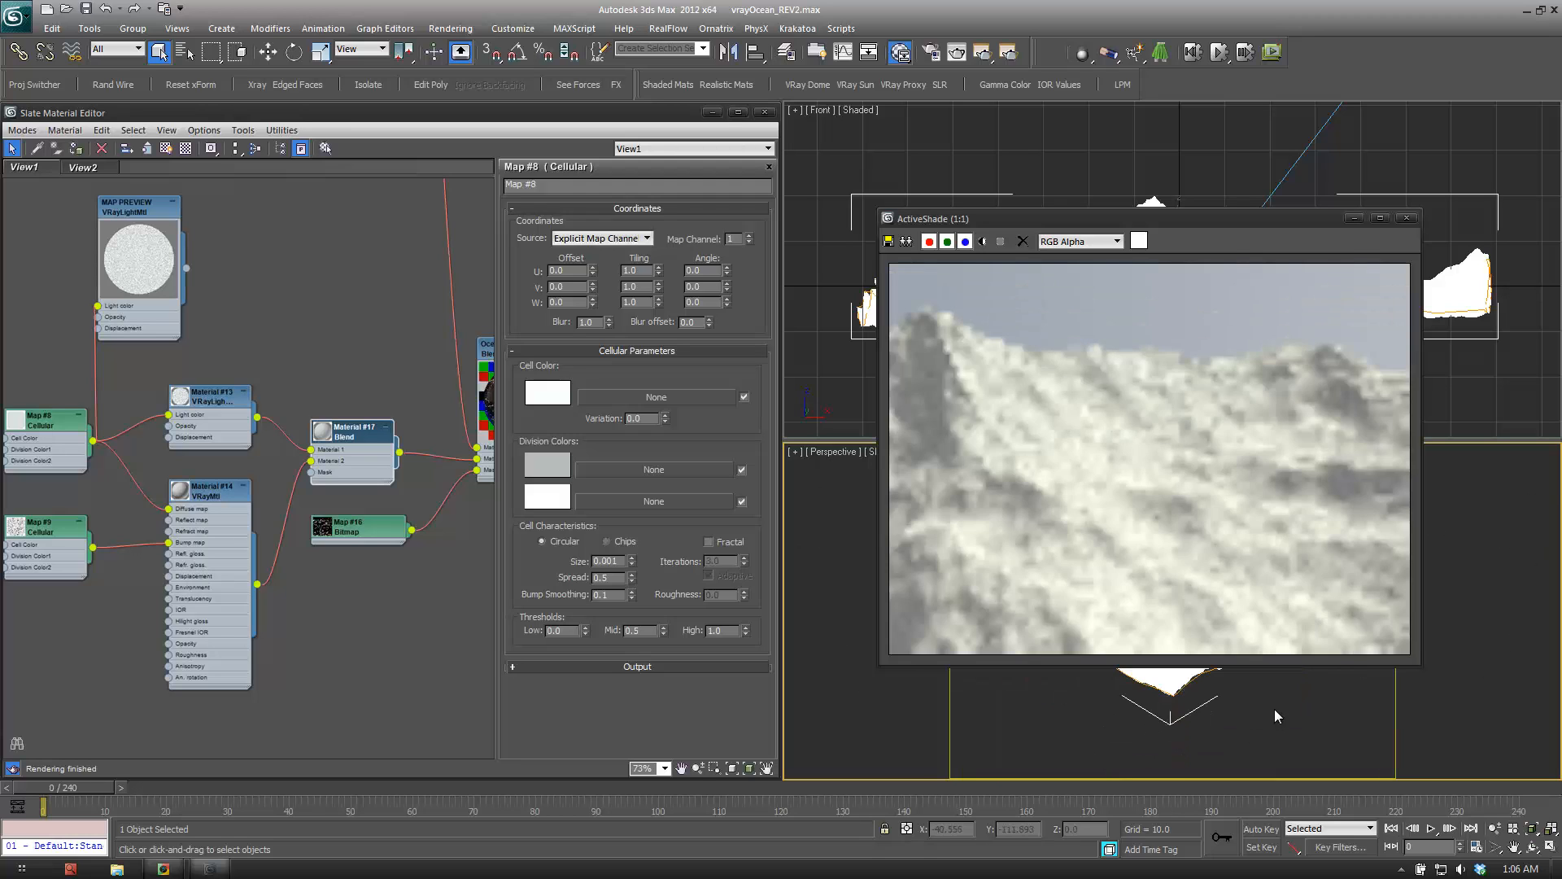
middle_click_drag(1276, 712, 1283, 737)
Move the VRay Ocean material and its map nodes down beside the foam network and delete the MAP PREVIEW node.
middle_click_drag(432, 593, 289, 642)
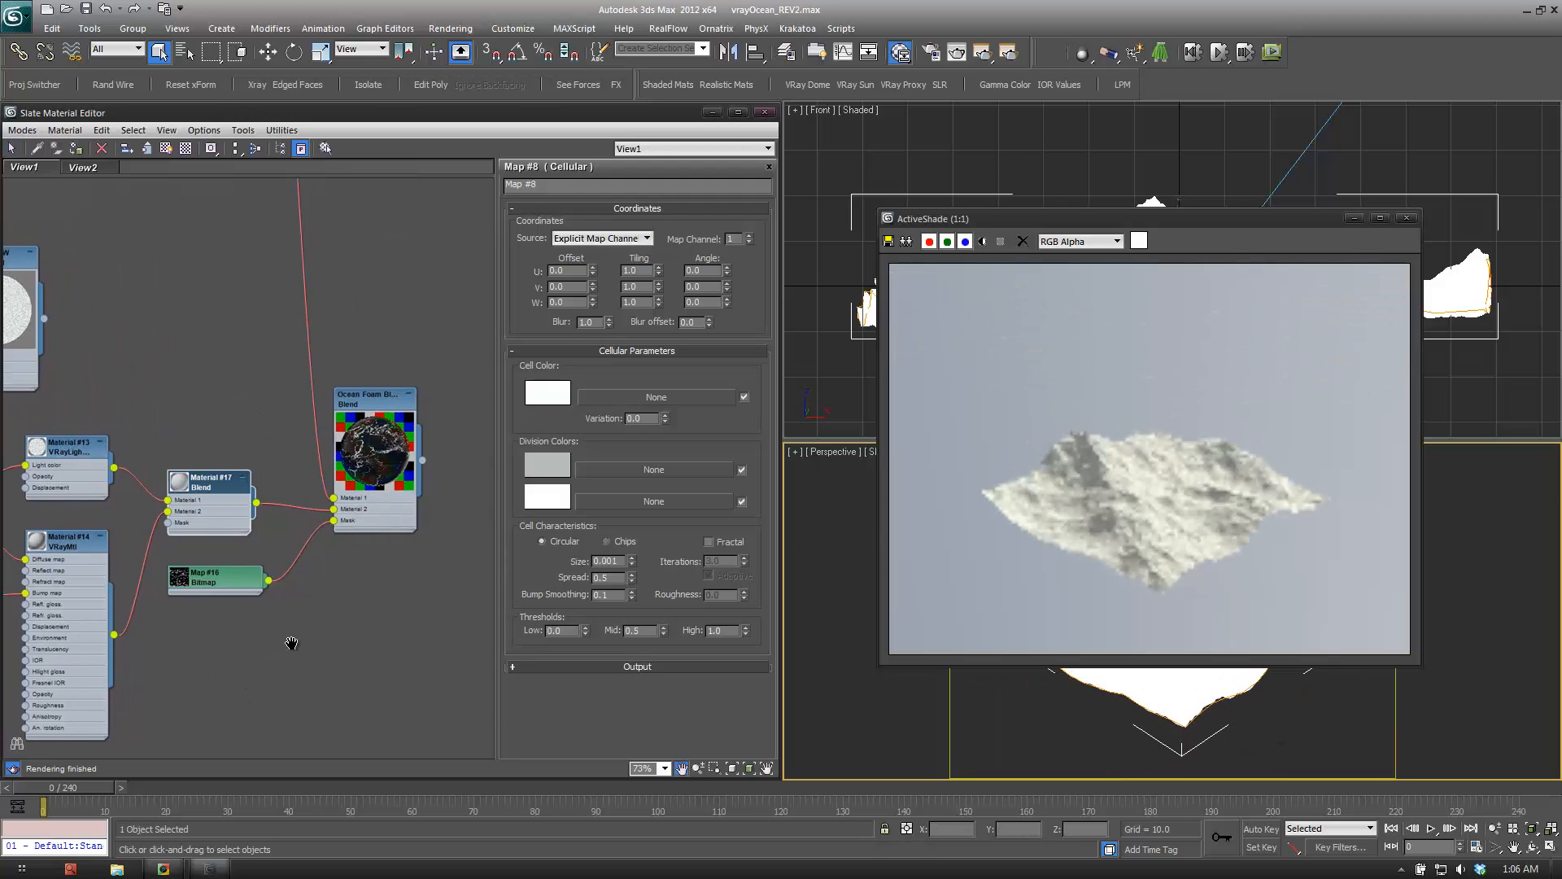
middle_click_drag(291, 397, 268, 530)
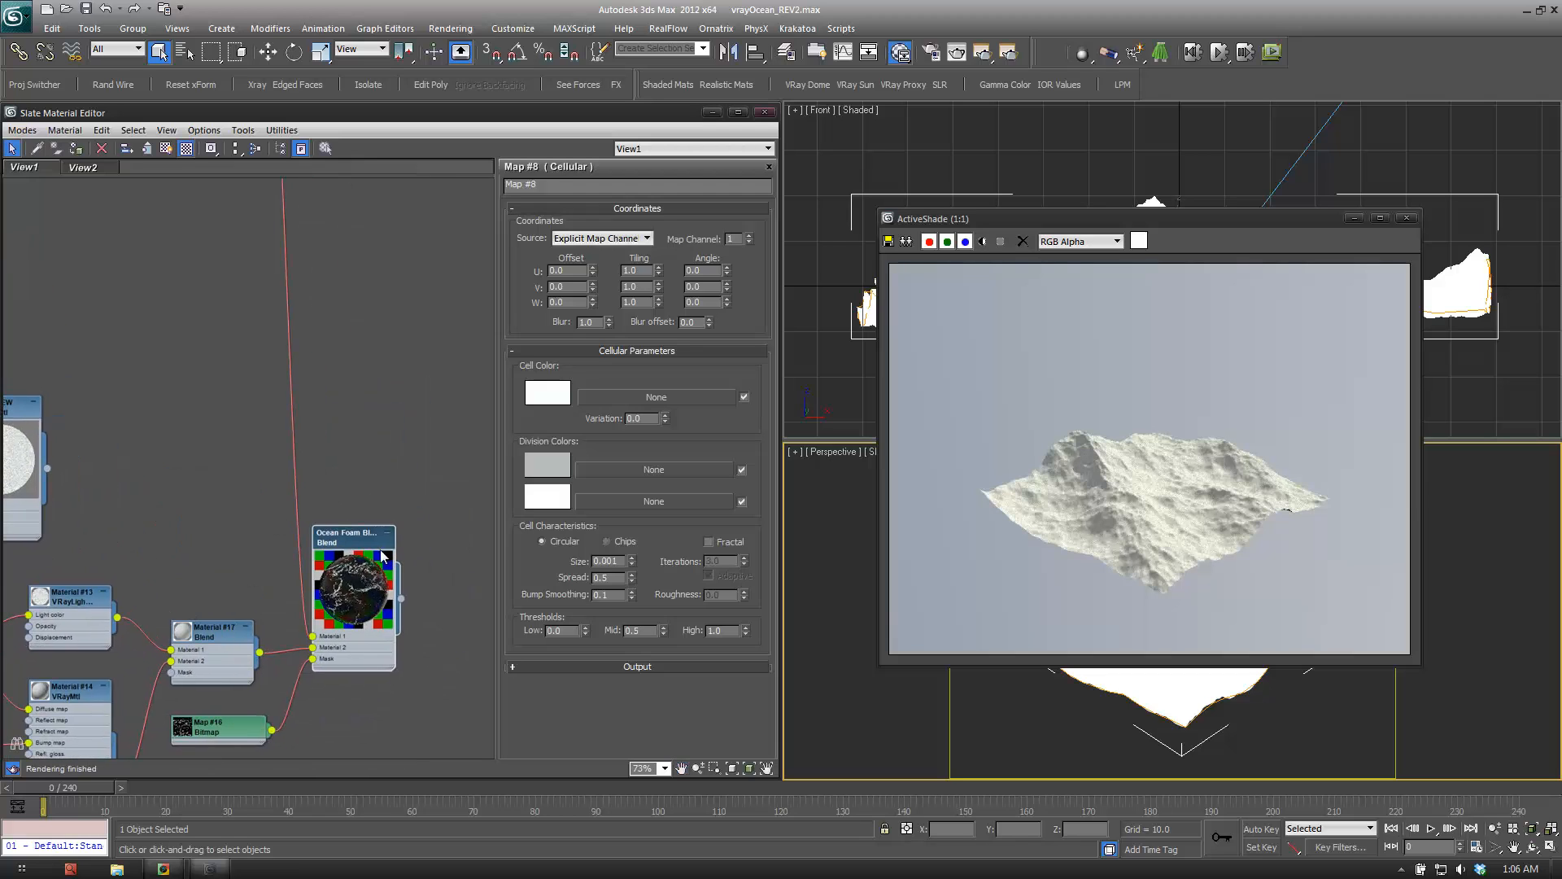
middle_click_drag(375, 536, 336, 692)
middle_click_drag(344, 571, 339, 578)
scroll(339, 578, "down", 4)
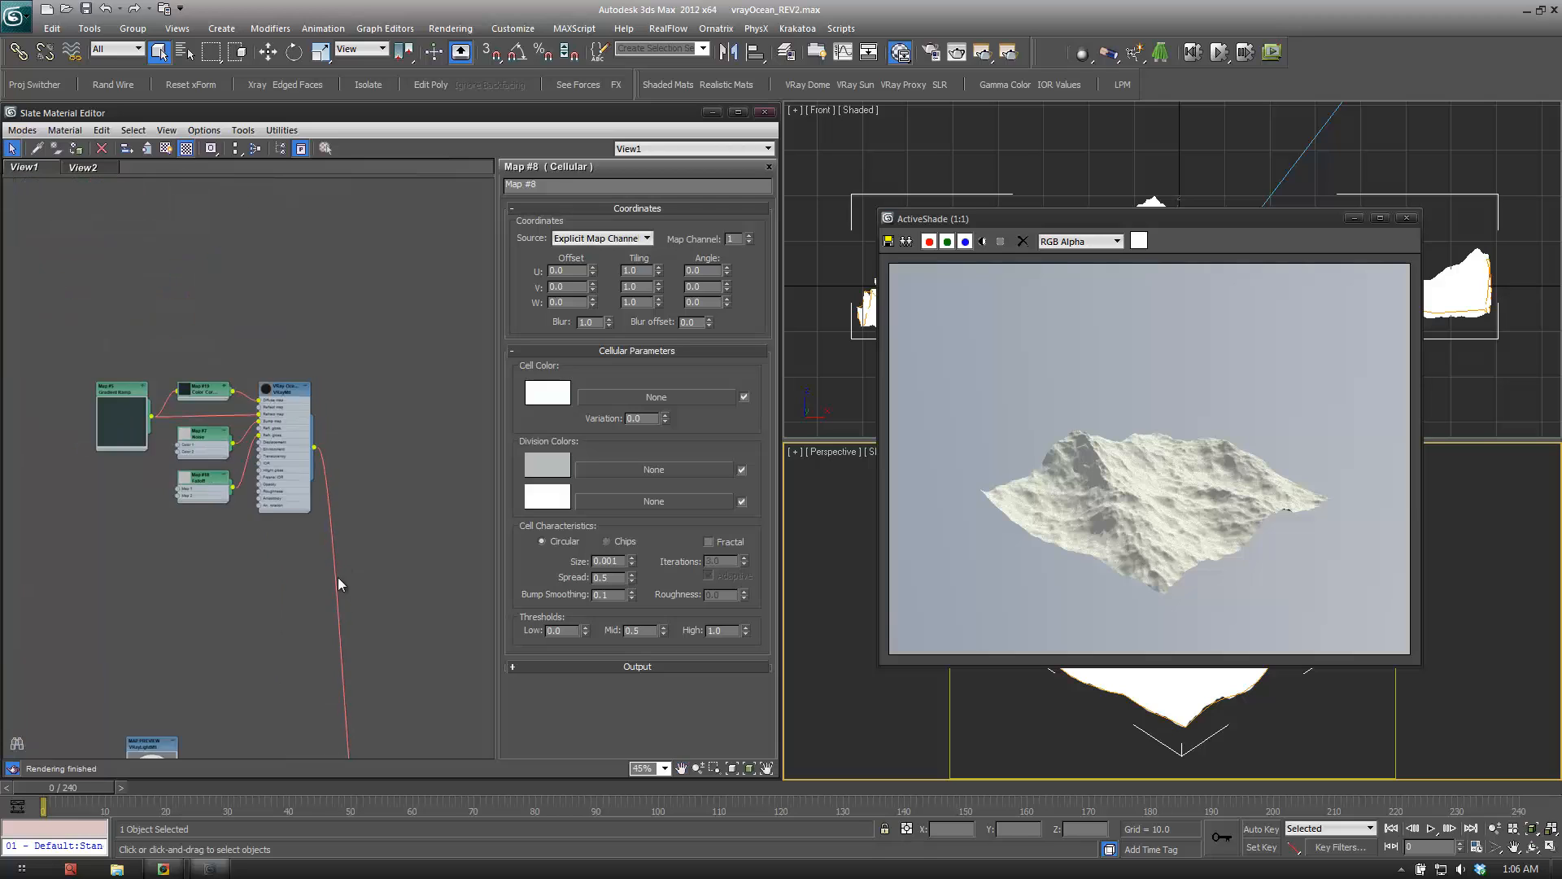
left_click_drag(105, 350, 329, 546)
middle_click_drag(358, 488, 322, 322)
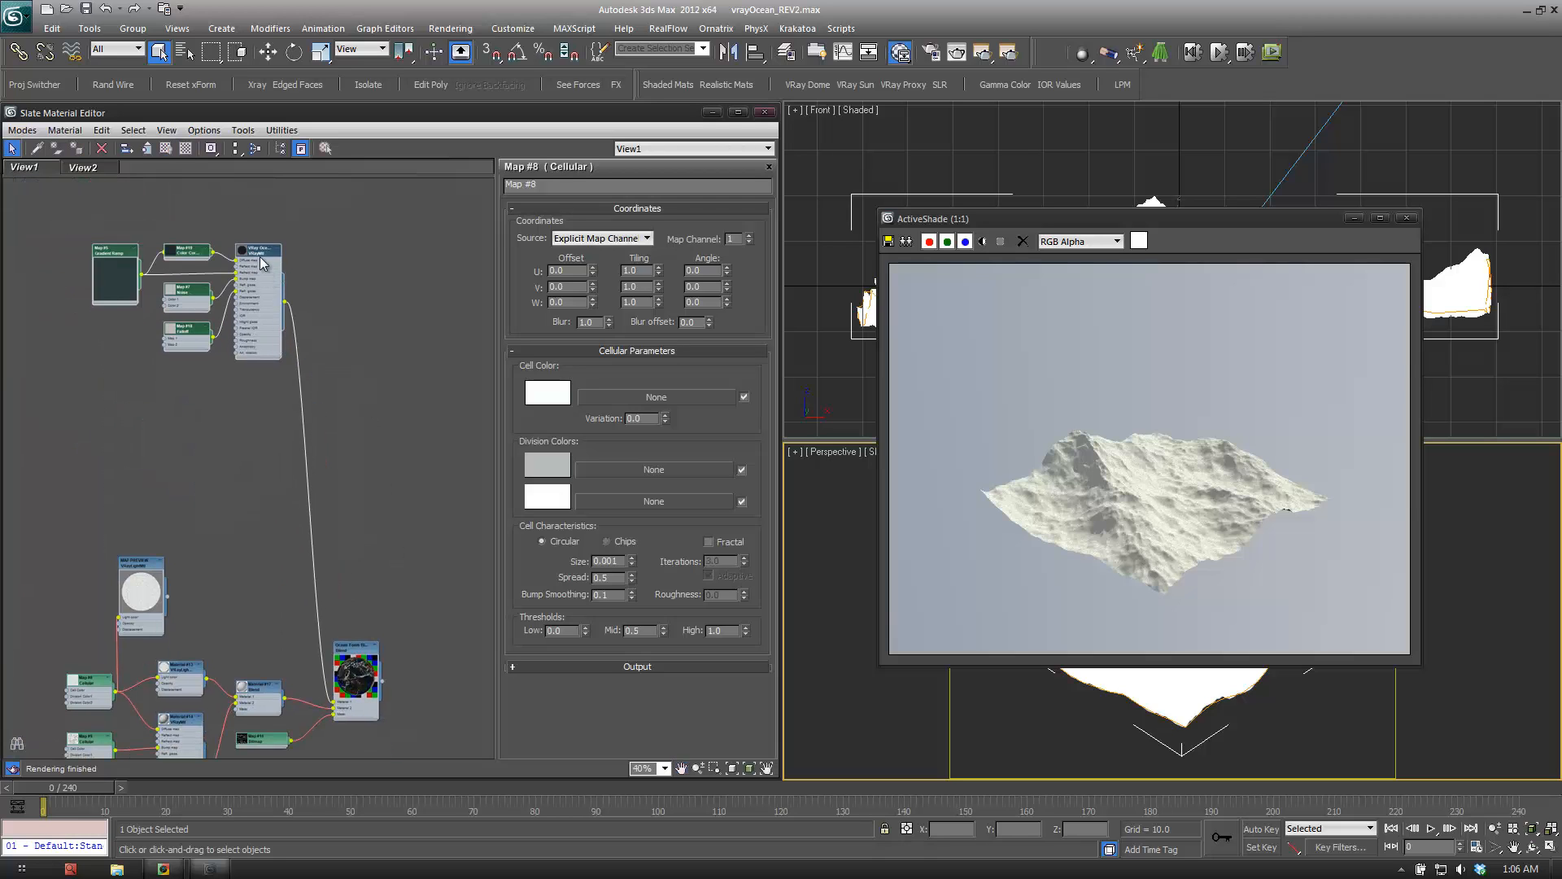
left_click_drag(260, 263, 286, 510)
left_click_drag(149, 599, 143, 599)
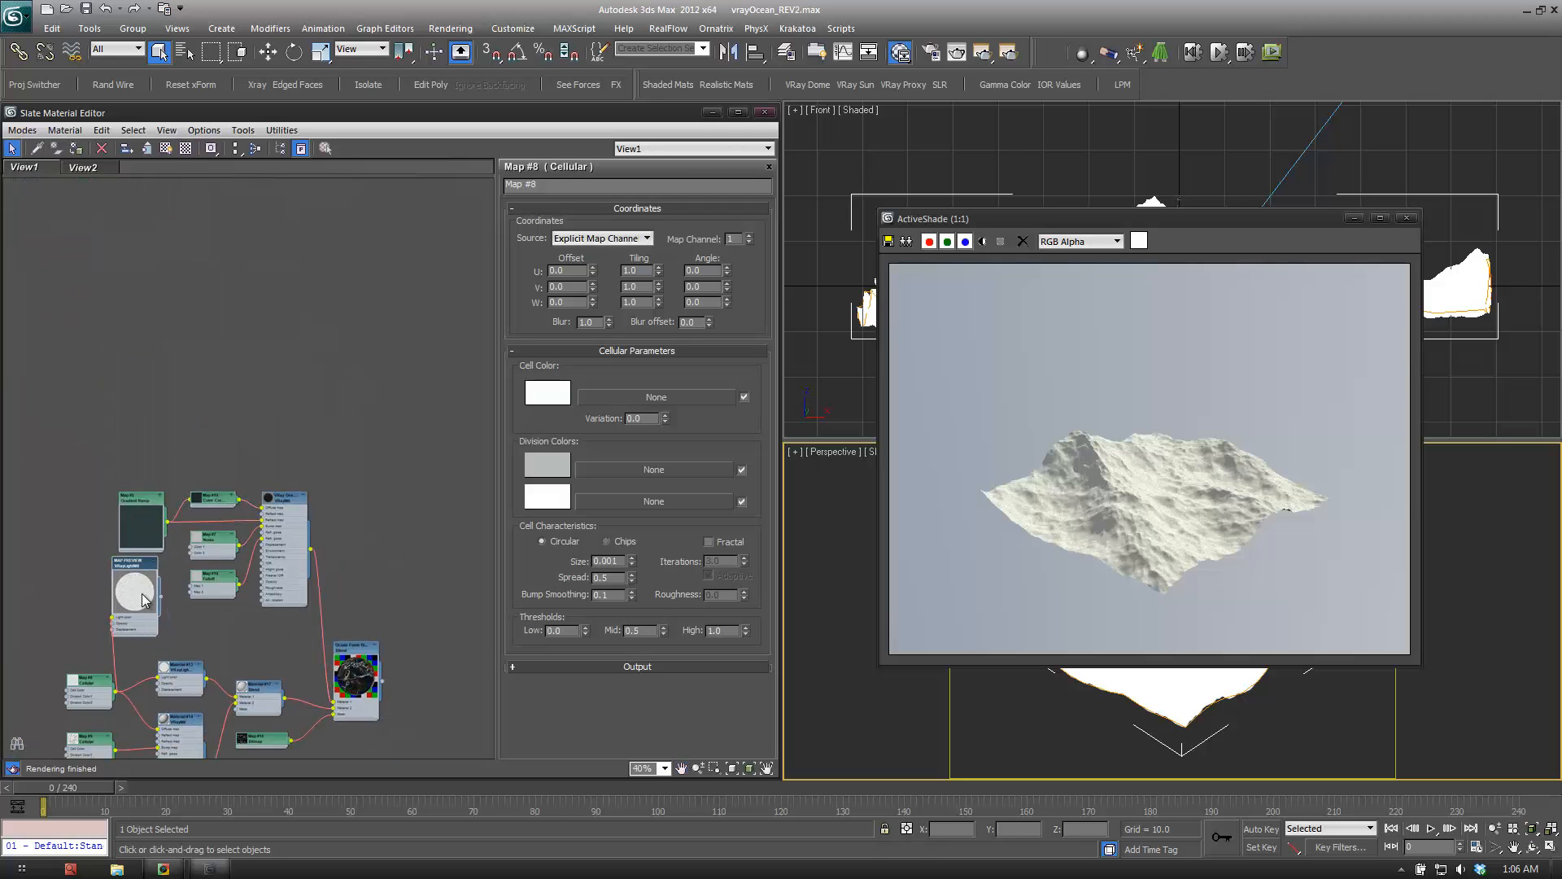
key("Delete")
Assign the Ocean Foam Blend material to the ocean plane.
middle_click_drag(281, 657, 302, 516)
left_click_drag(298, 359, 301, 360)
middle_click_drag(387, 587, 324, 492)
scroll(327, 496, "up", 6)
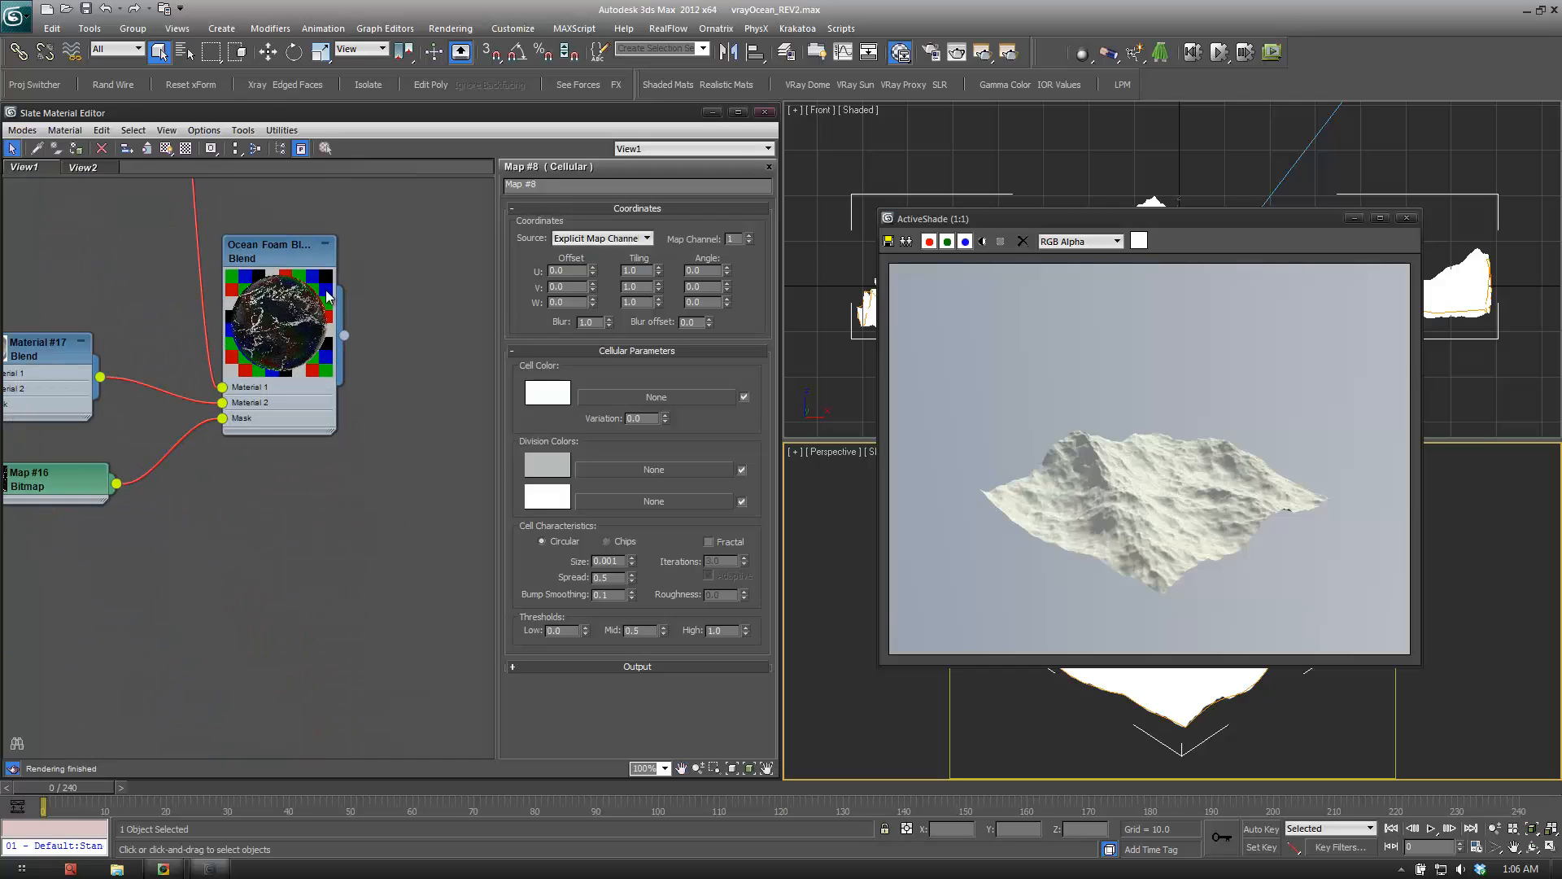
middle_click_drag(328, 309, 601, 297)
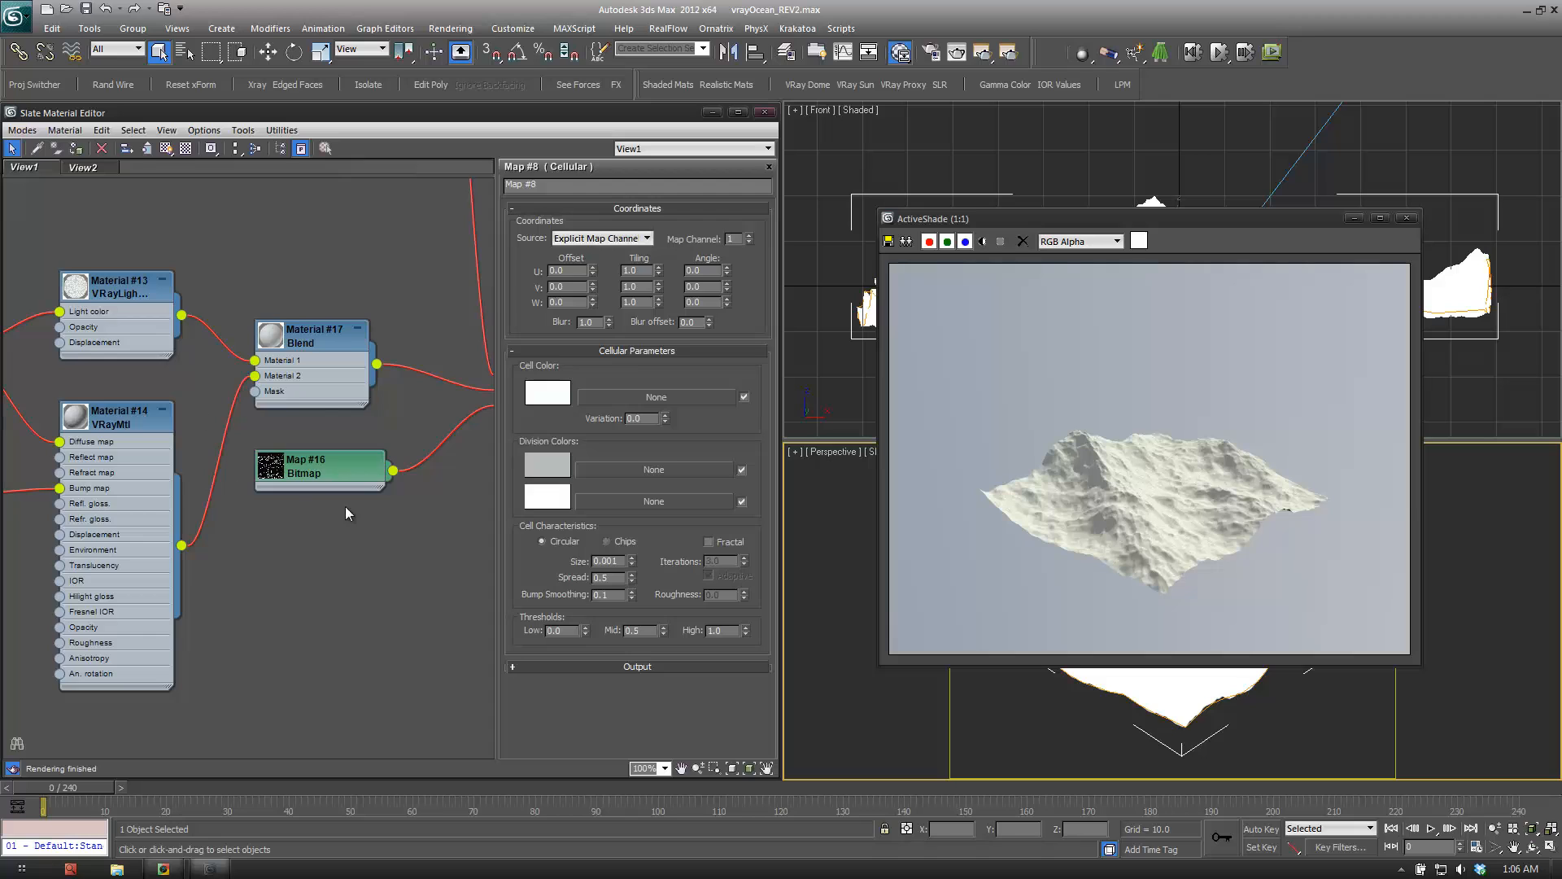
middle_click_drag(345, 508, 299, 549)
left_click(268, 505)
middle_click_drag(403, 511, 276, 593)
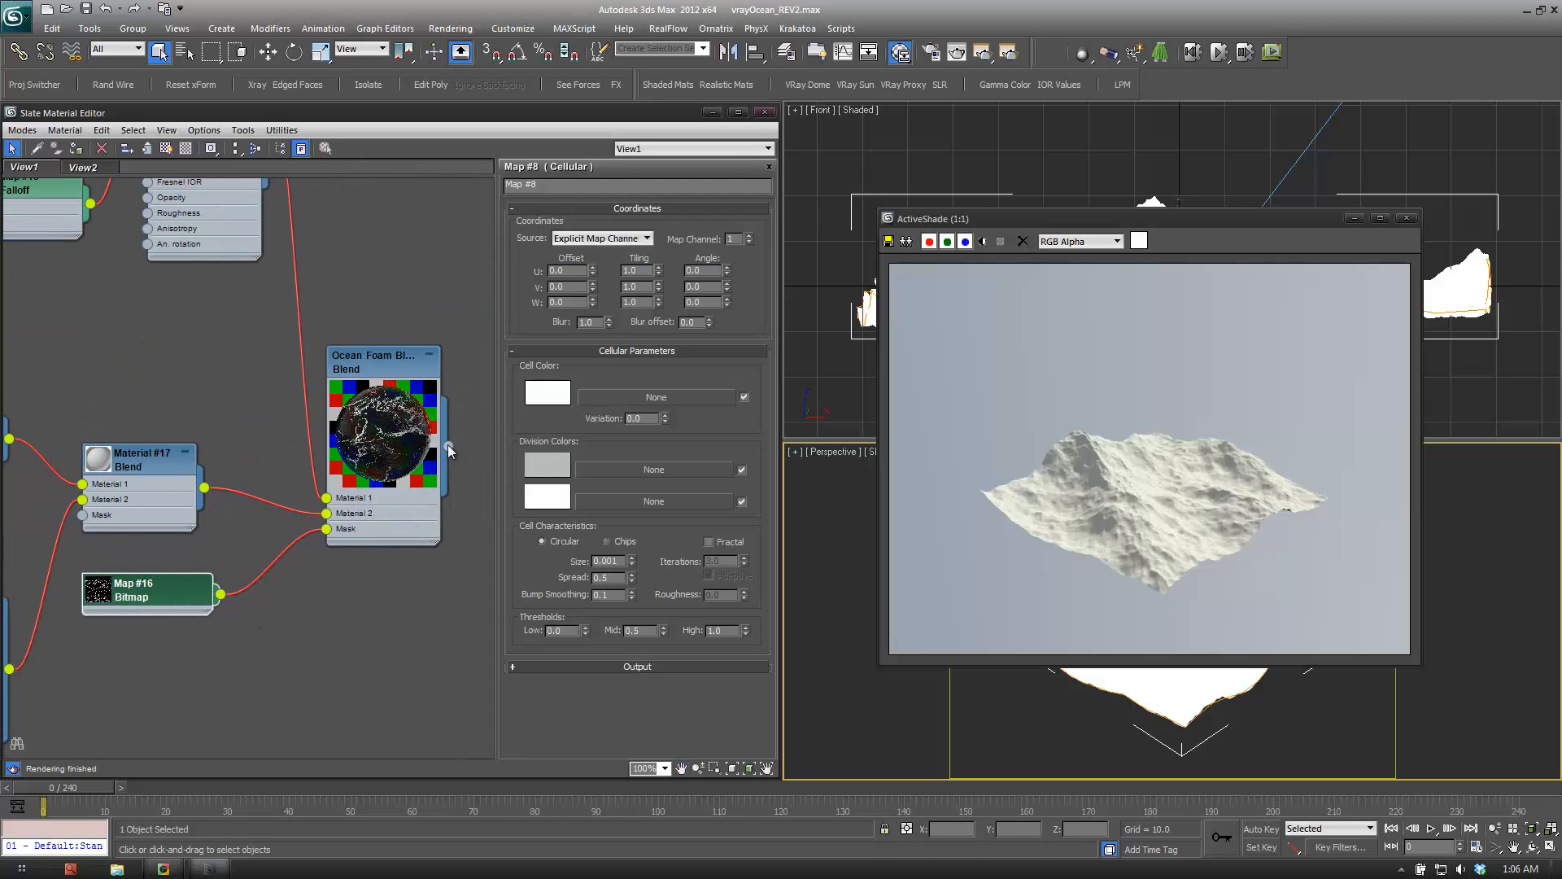
right_click(404, 370)
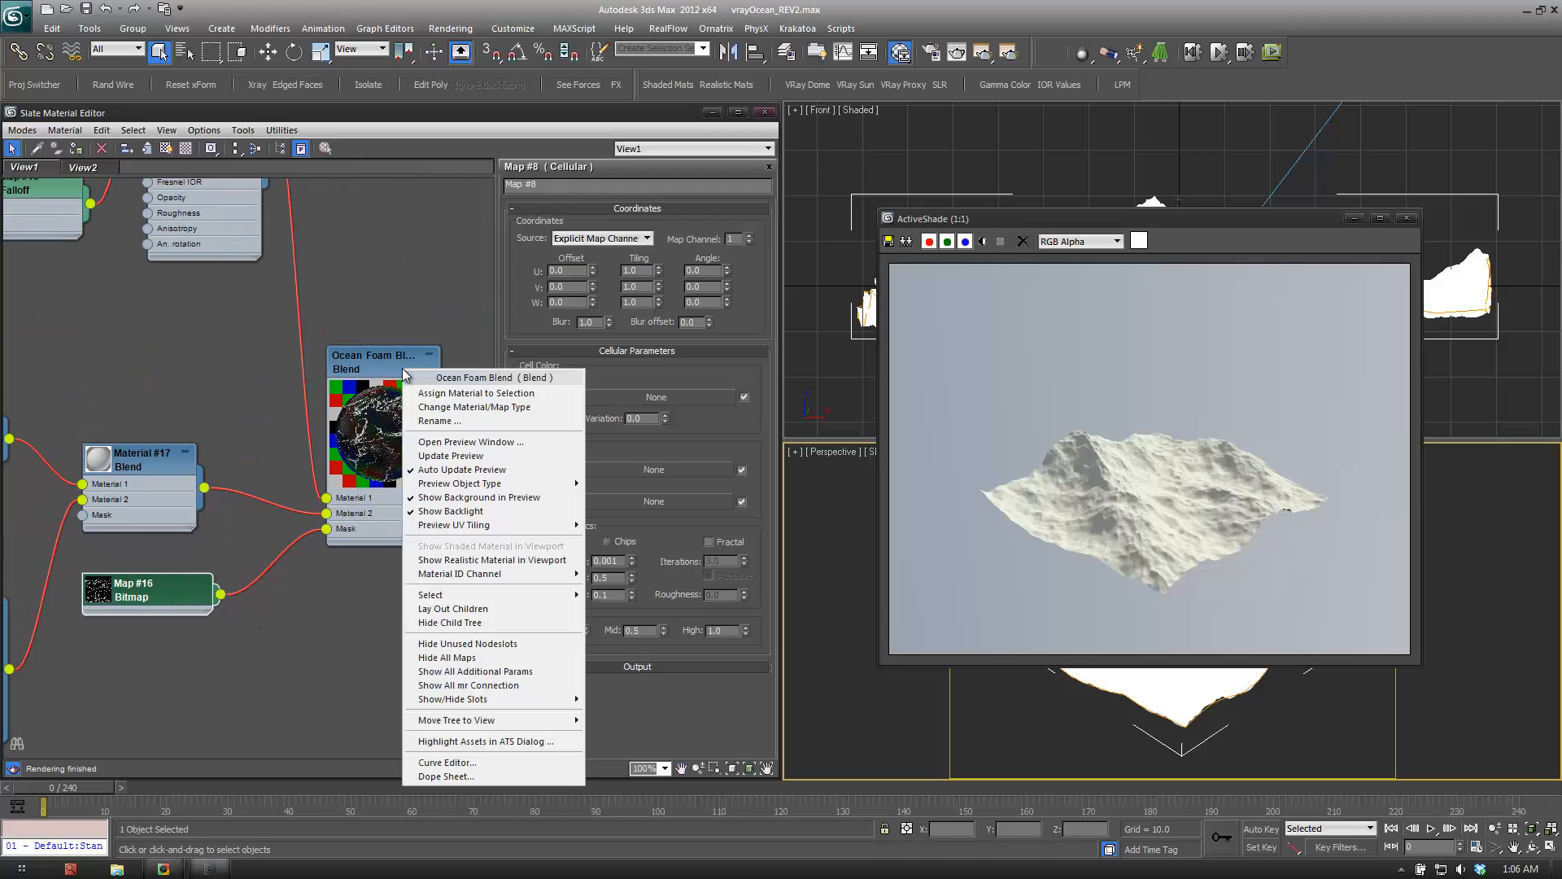
left_click(453, 396)
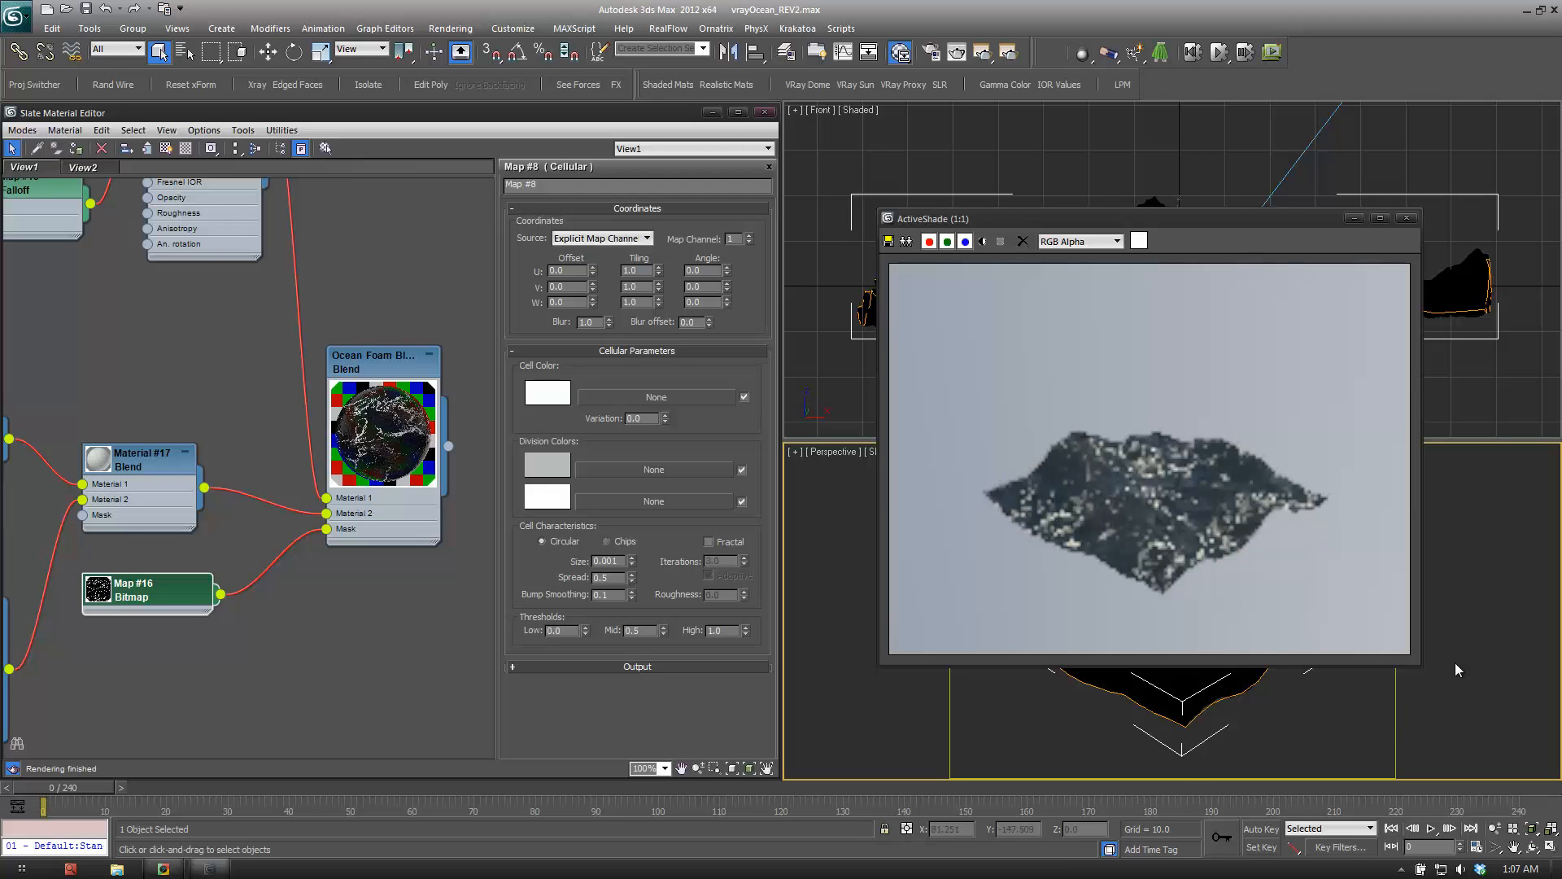
Examine the blended ocean and foam render from a higher angle, along with the maps feeding the VRay Ocean material.
middle_click_drag(1456, 669, 1441, 614, "alt")
middle_click_drag(1438, 682, 1430, 669)
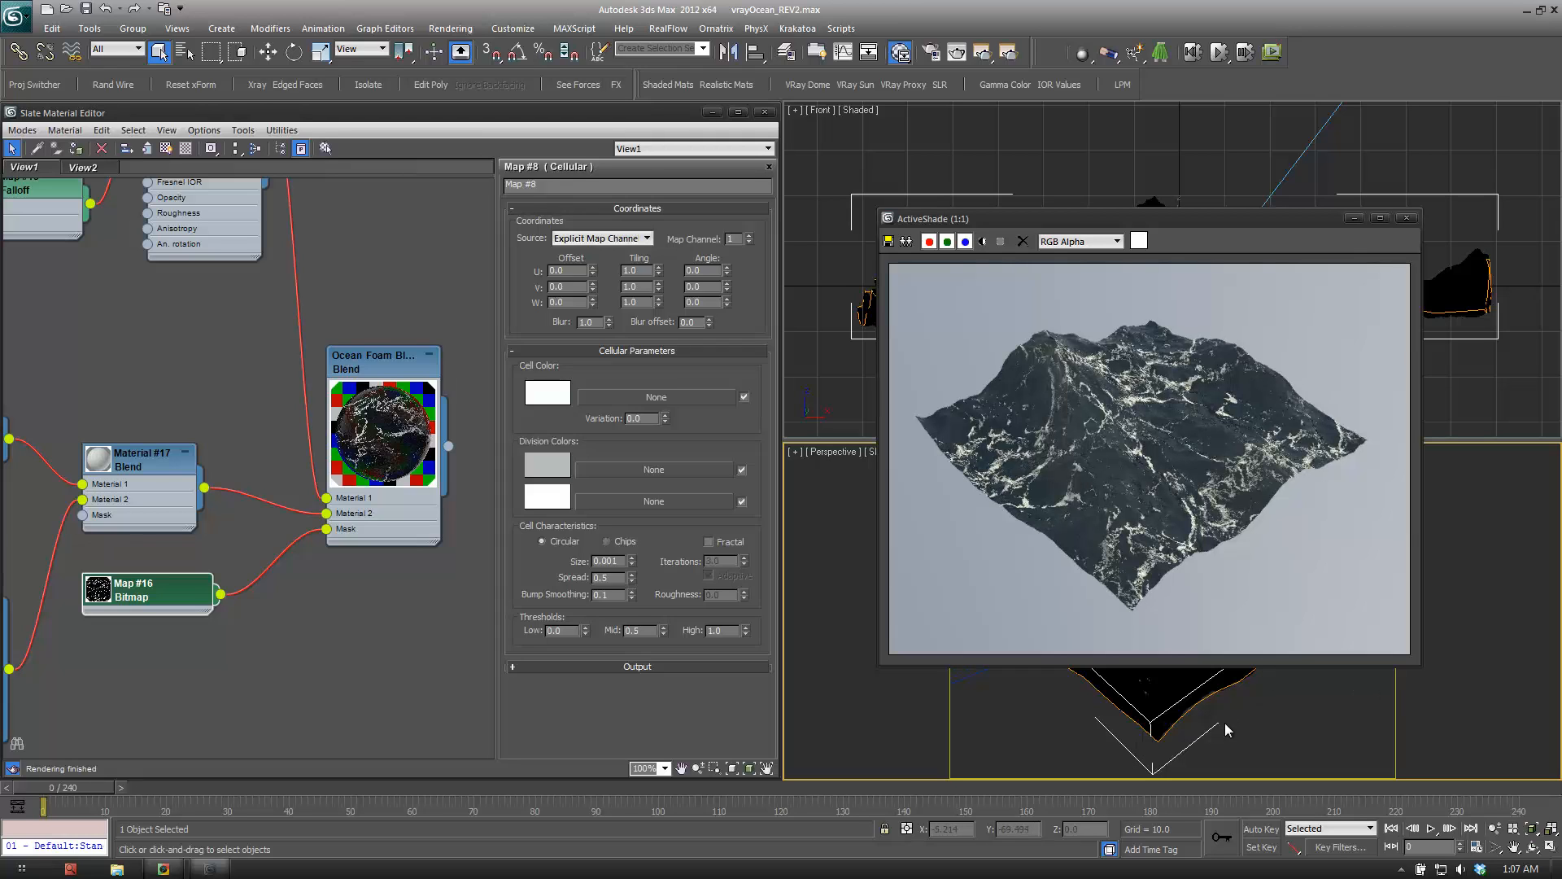
middle_click_drag(1340, 731, 1304, 704)
scroll(1336, 737, "up", 3)
scroll(1304, 710, "down", 3)
middle_click_drag(355, 215, 398, 662)
middle_click_drag(280, 389, 409, 298)
left_click_drag(165, 399, 246, 416)
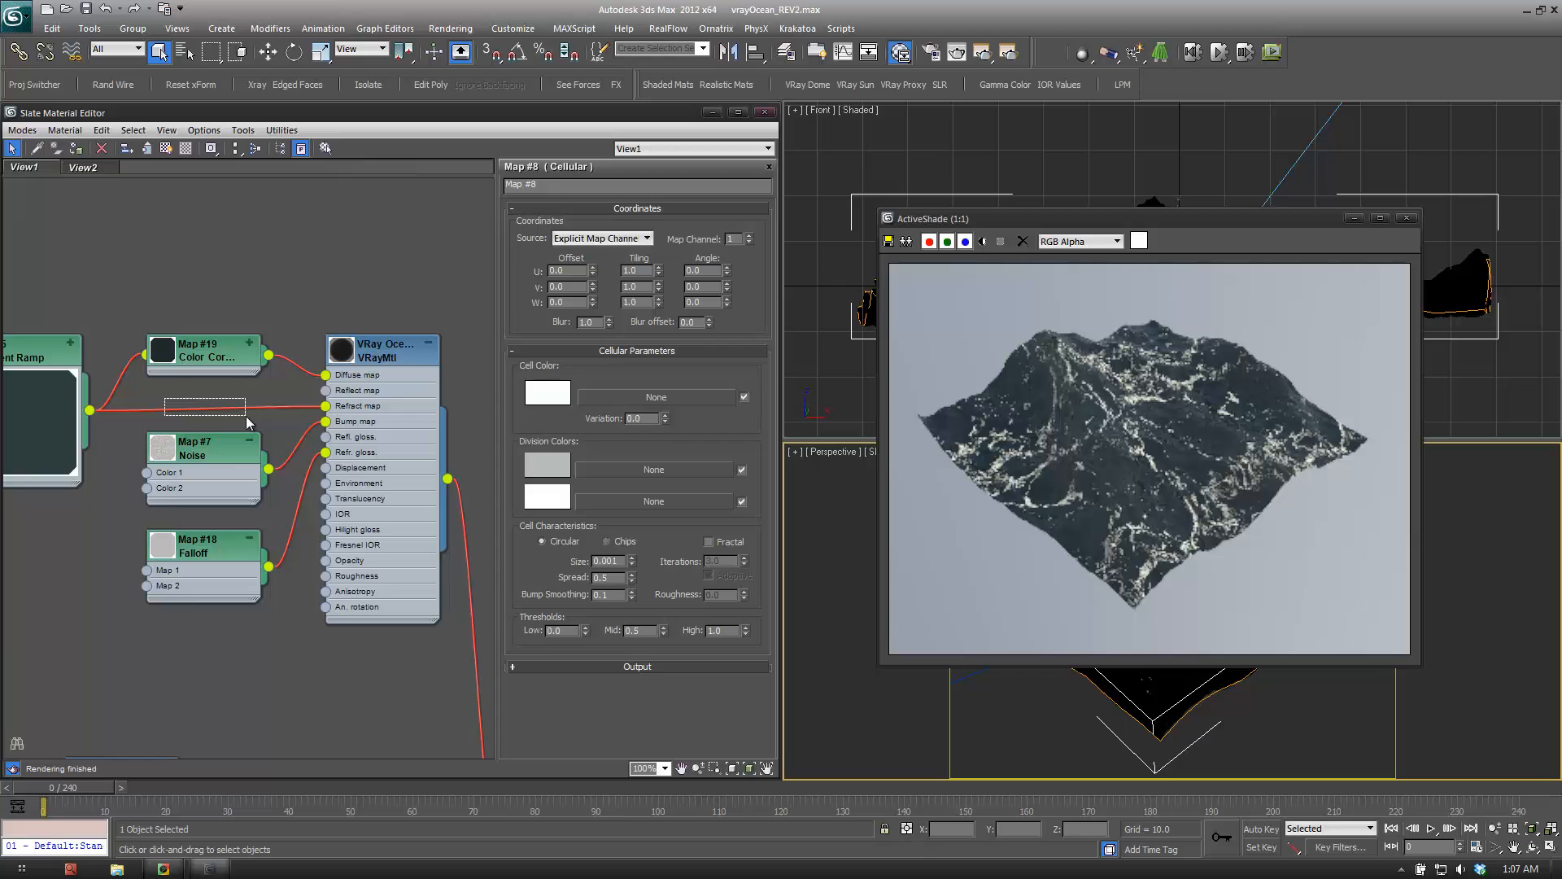
left_click_drag(246, 417, 219, 410)
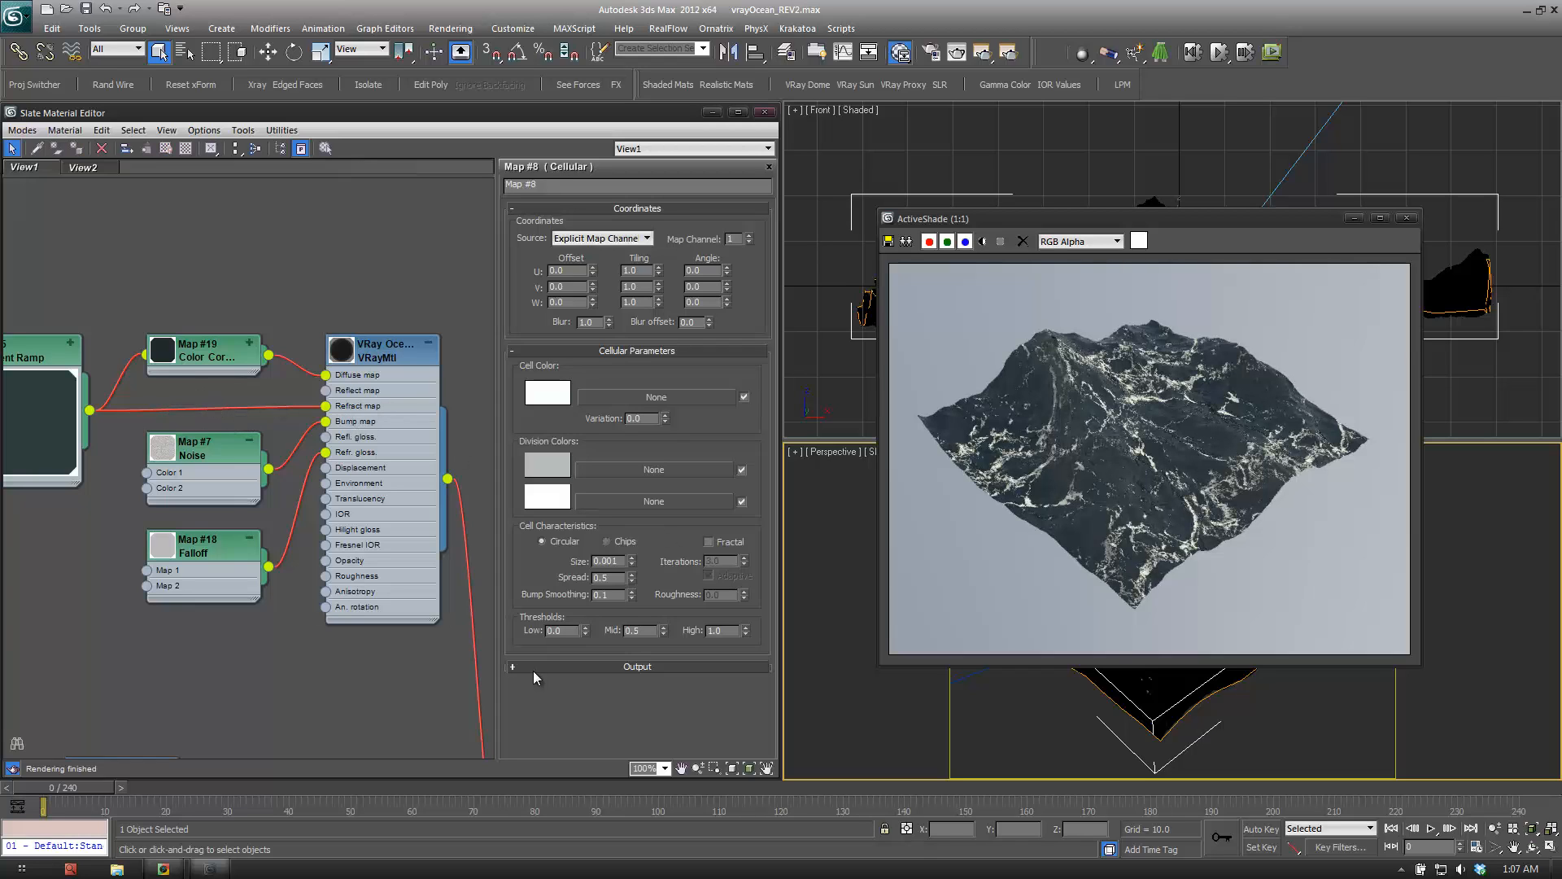
Move the Map #18 Falloff node away from the VRay Ocean material, disconnect it, and reconnect it to the Refr. gloss slot.
left_click_drag(244, 547, 163, 563)
left_click(236, 554)
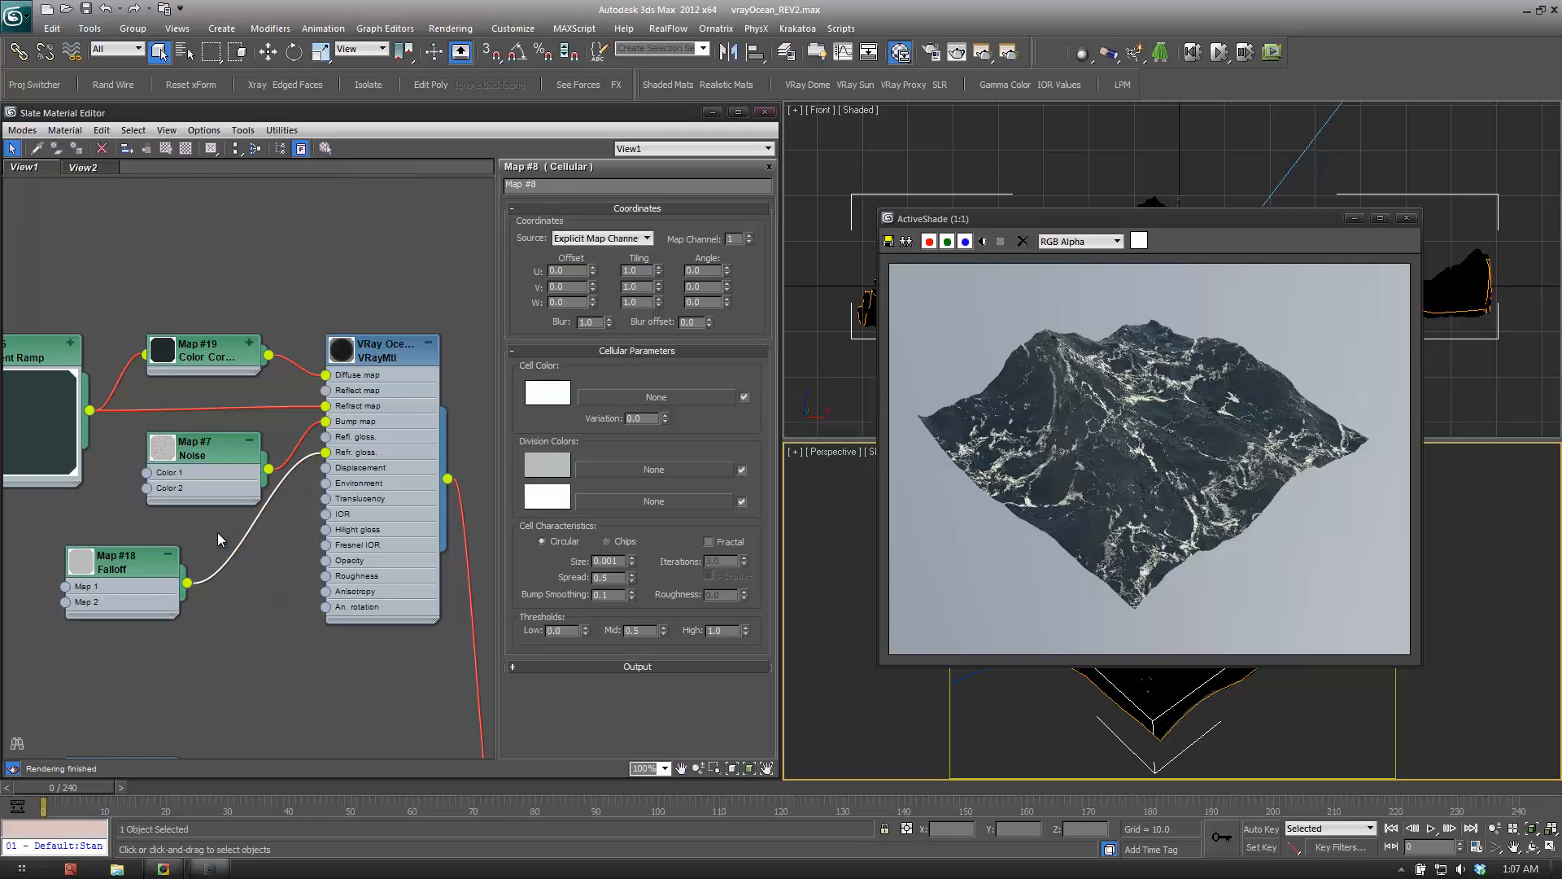
key("Delete")
left_click_drag(187, 583, 332, 456)
Move the ActiveShade window off the viewports and check the perspective view's shading options without changing them.
left_click_drag(1276, 226, 812, 235)
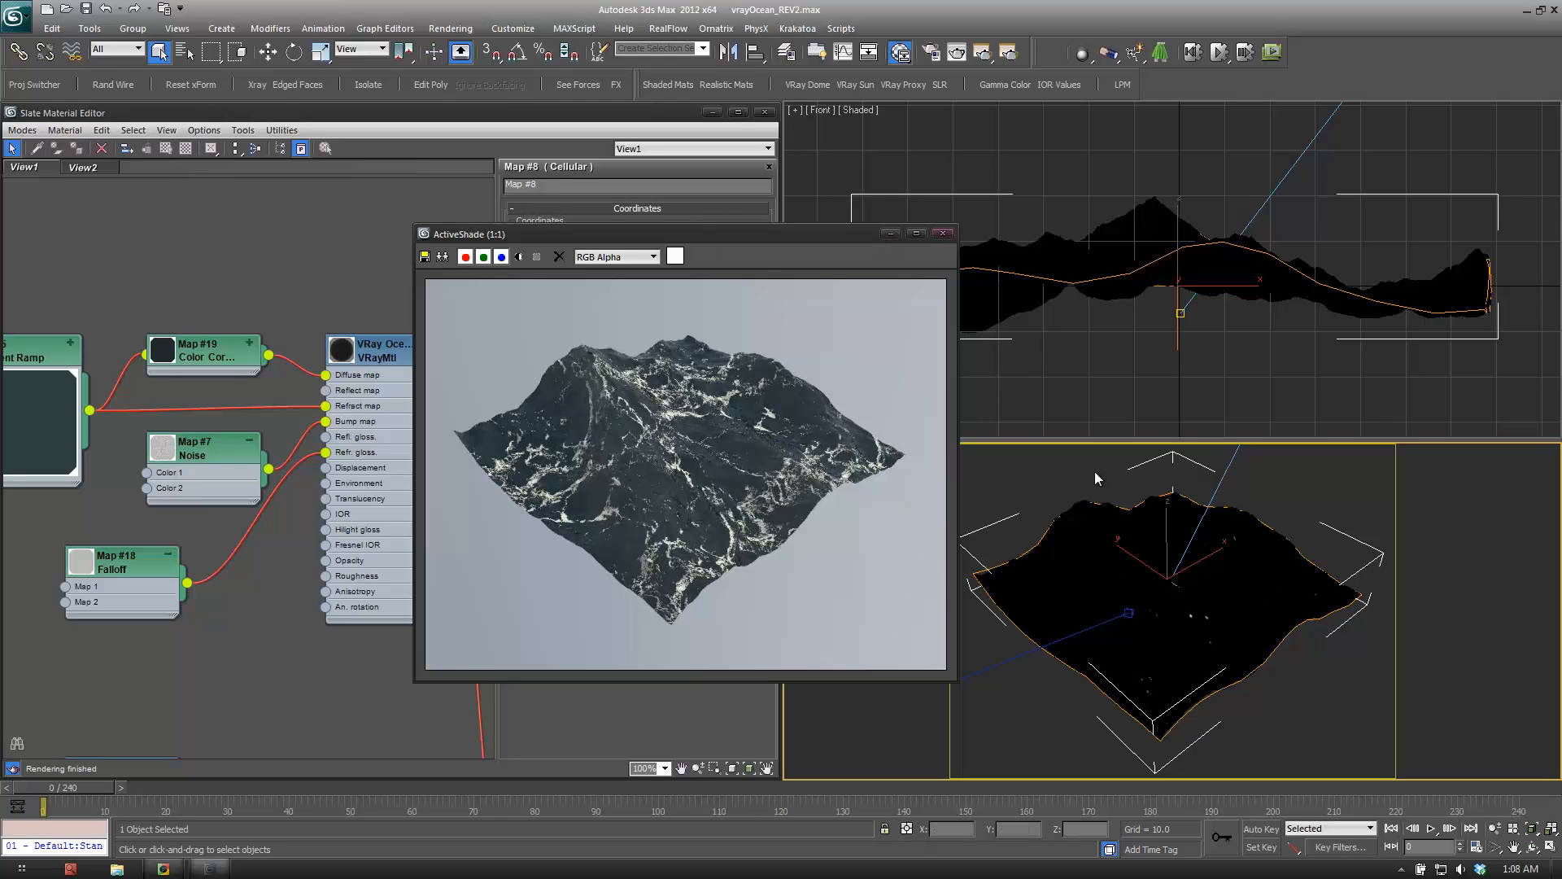
left_click_drag(779, 232, 541, 210)
left_click(886, 453)
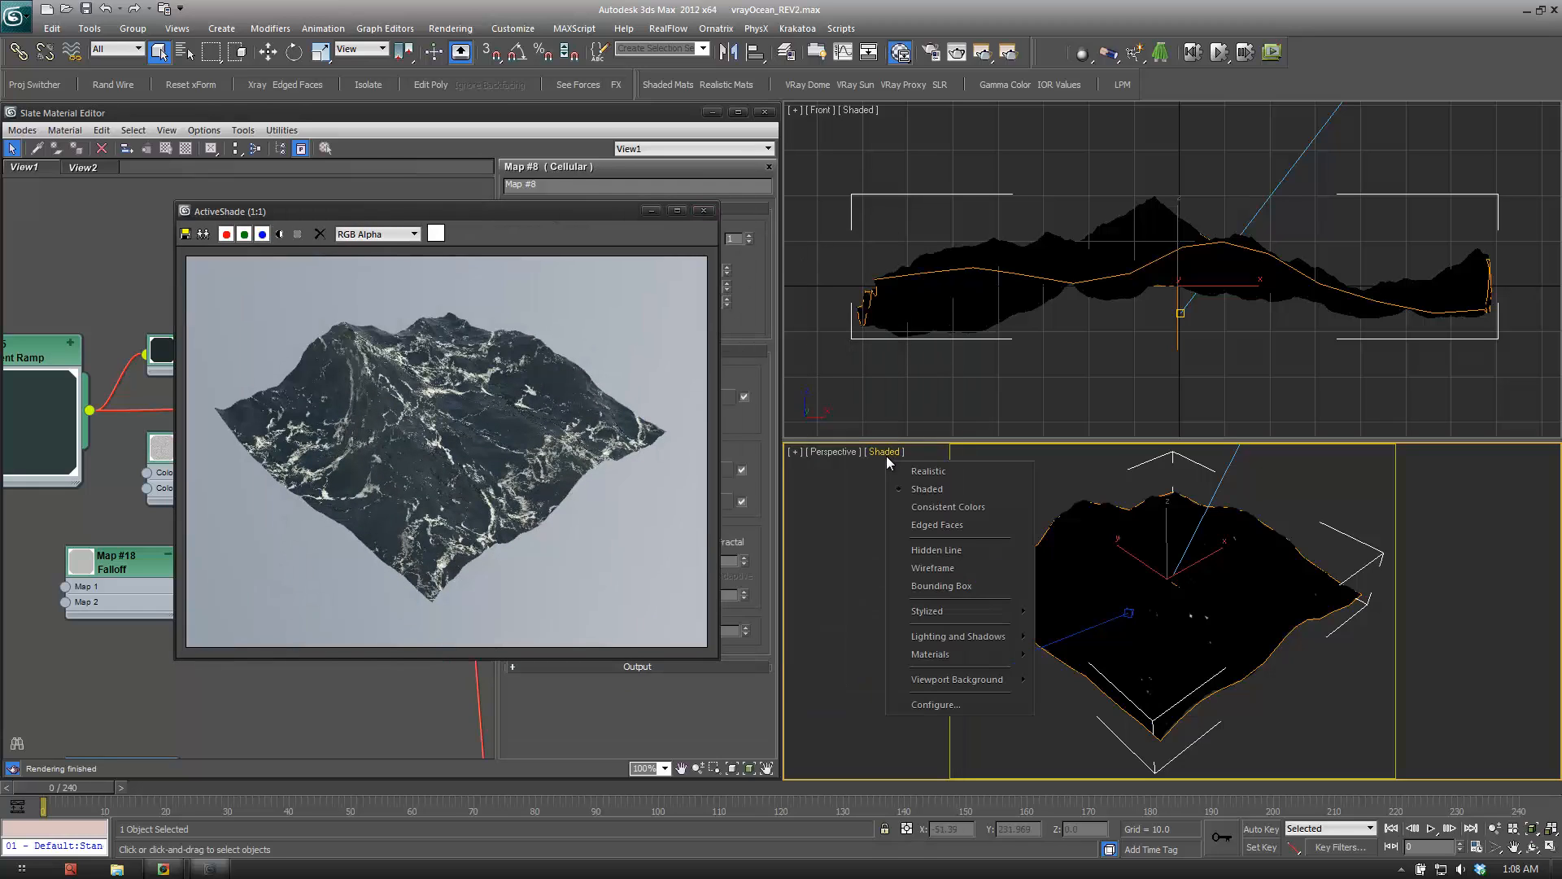
left_click(853, 482)
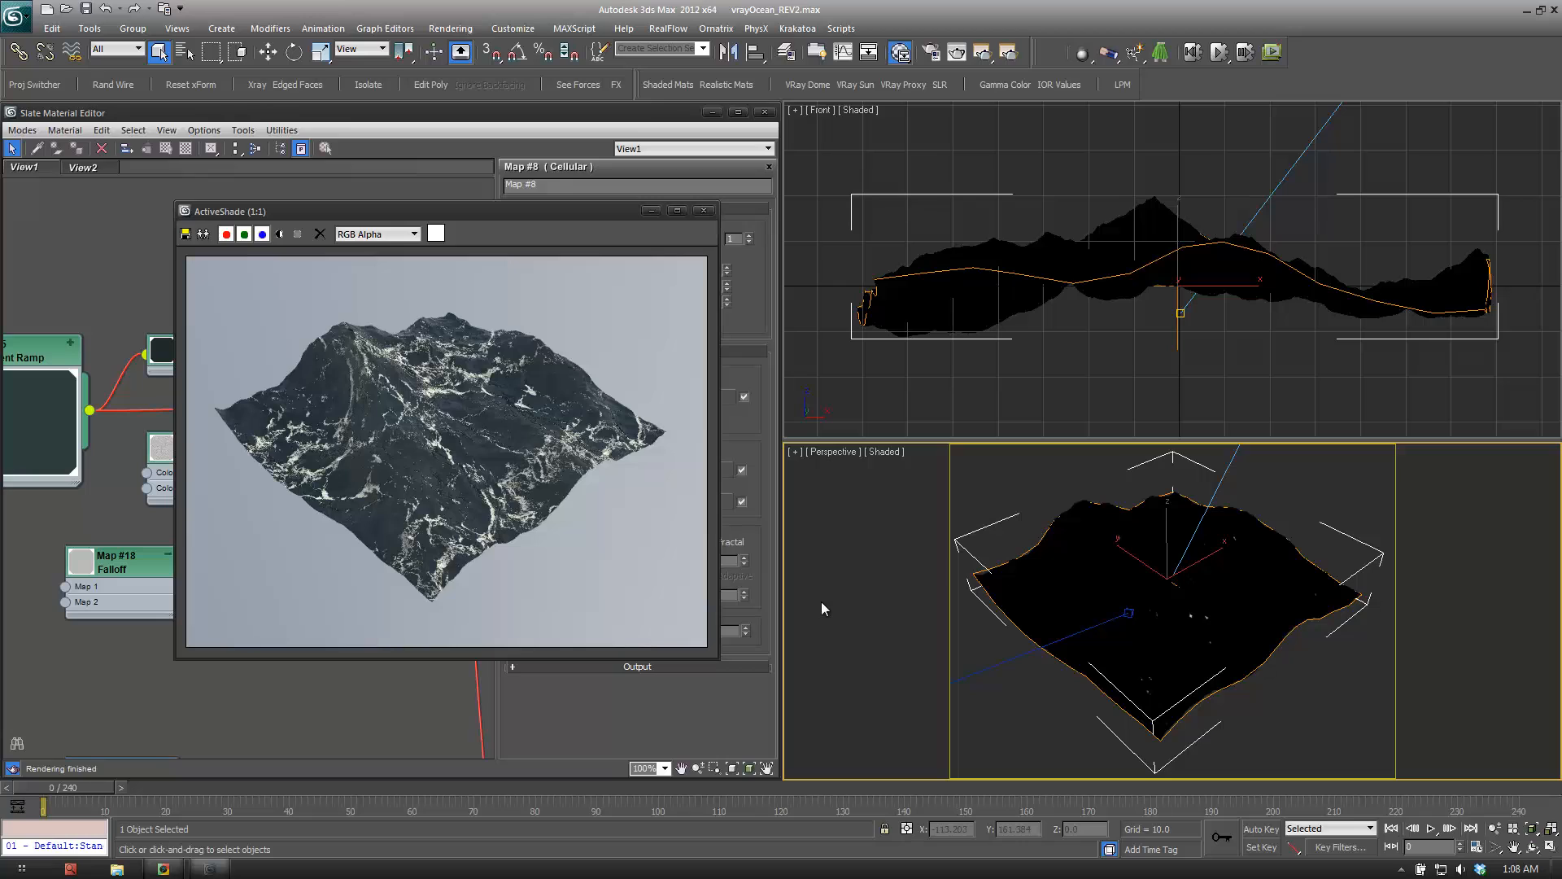
Open the Outliner and unhide Cylinder001.
key("h")
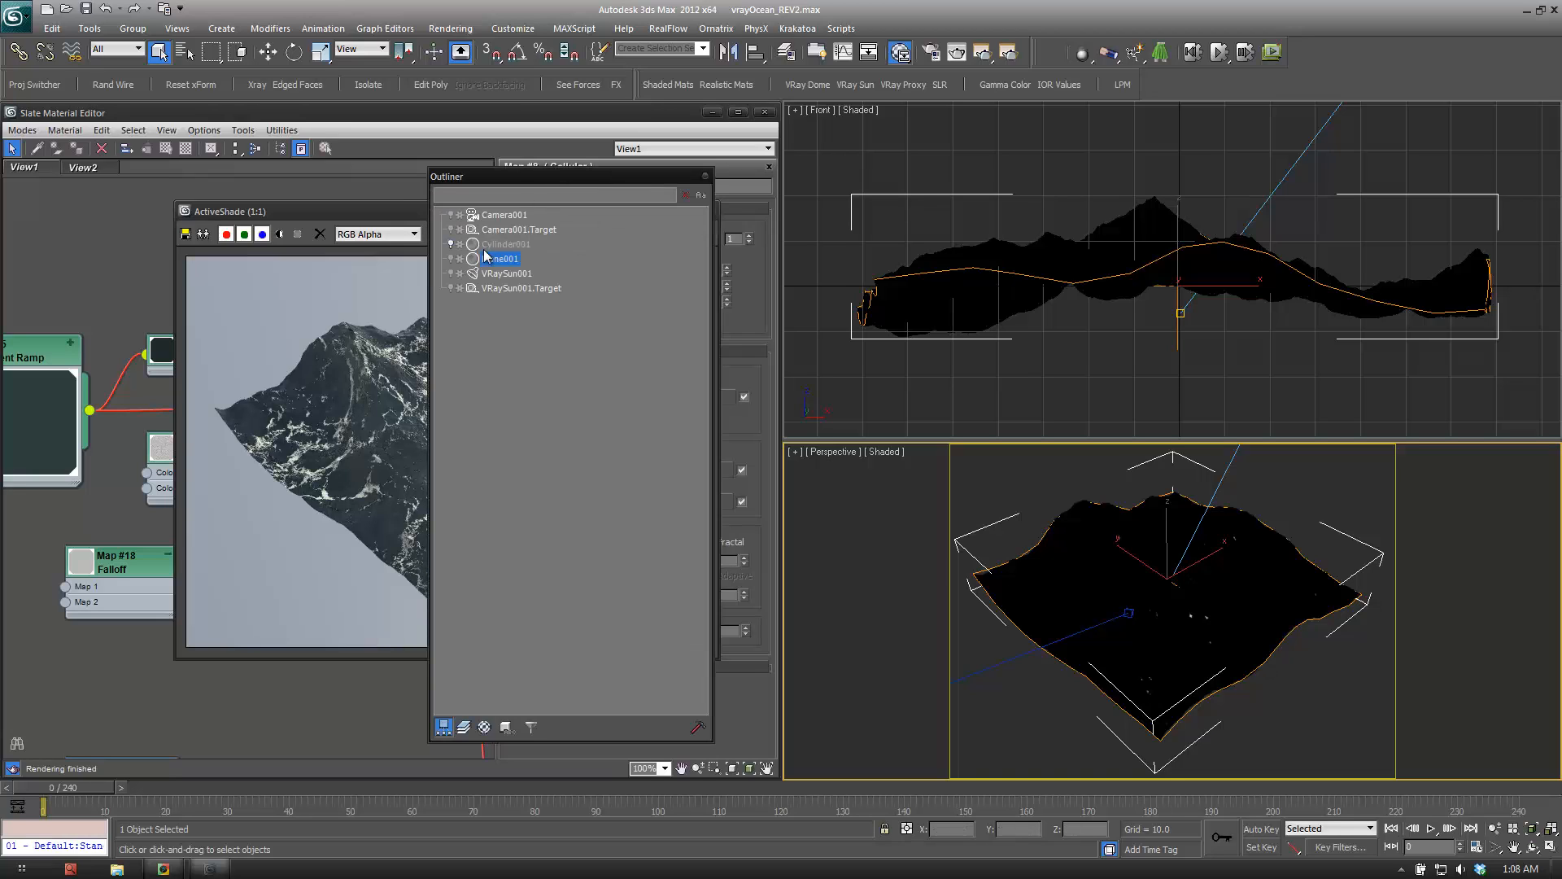
left_click(450, 245)
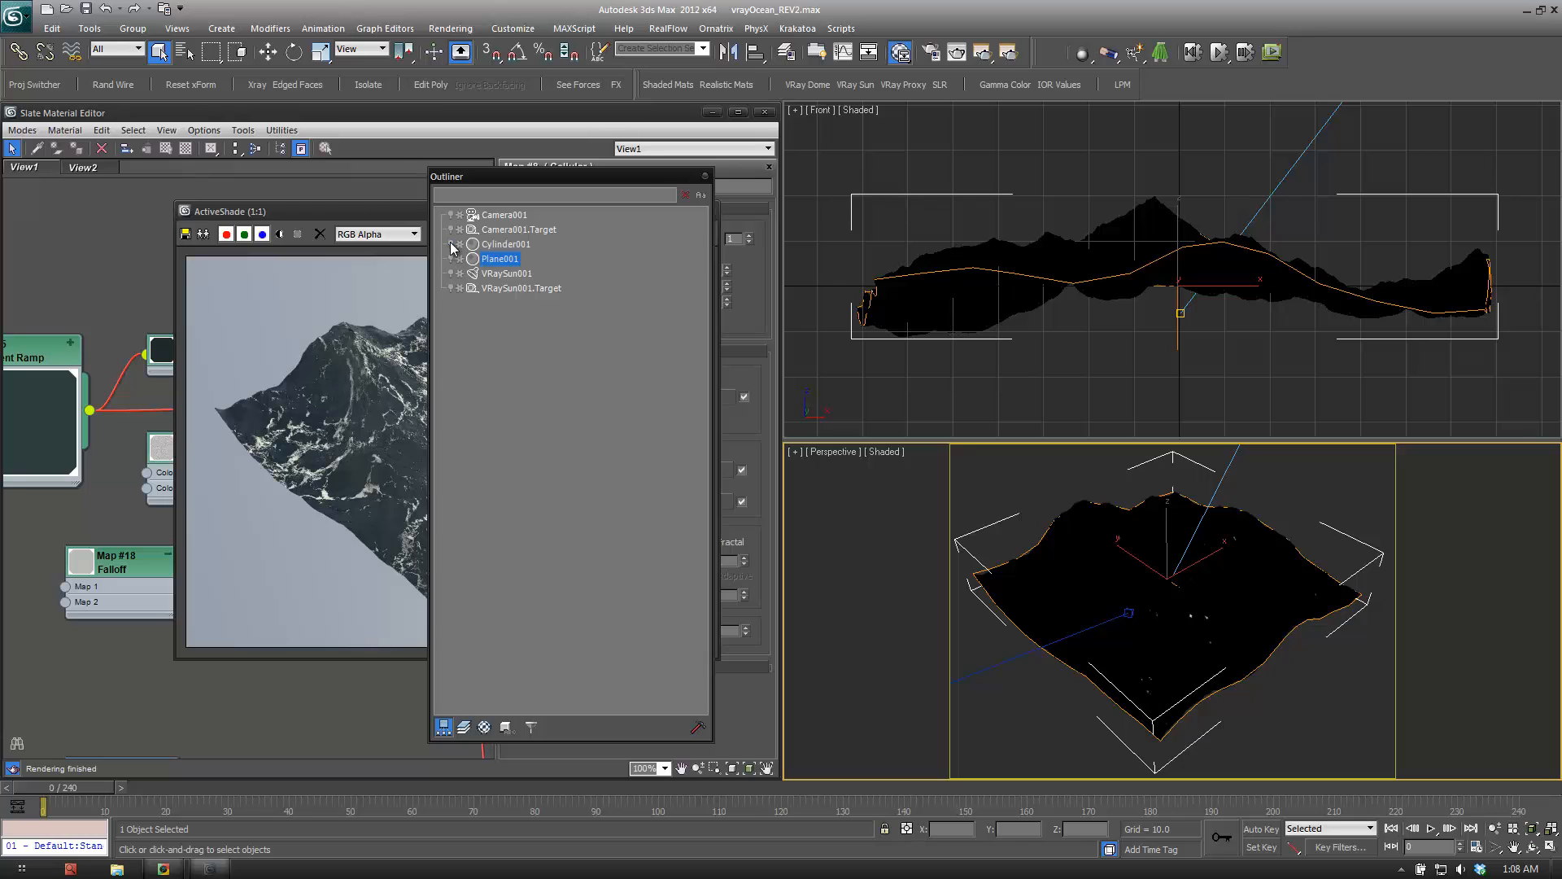
Close the Outliner, move the ActiveShade window aside, and check Plane001's V-Ray object properties without changing them.
left_click(704, 177)
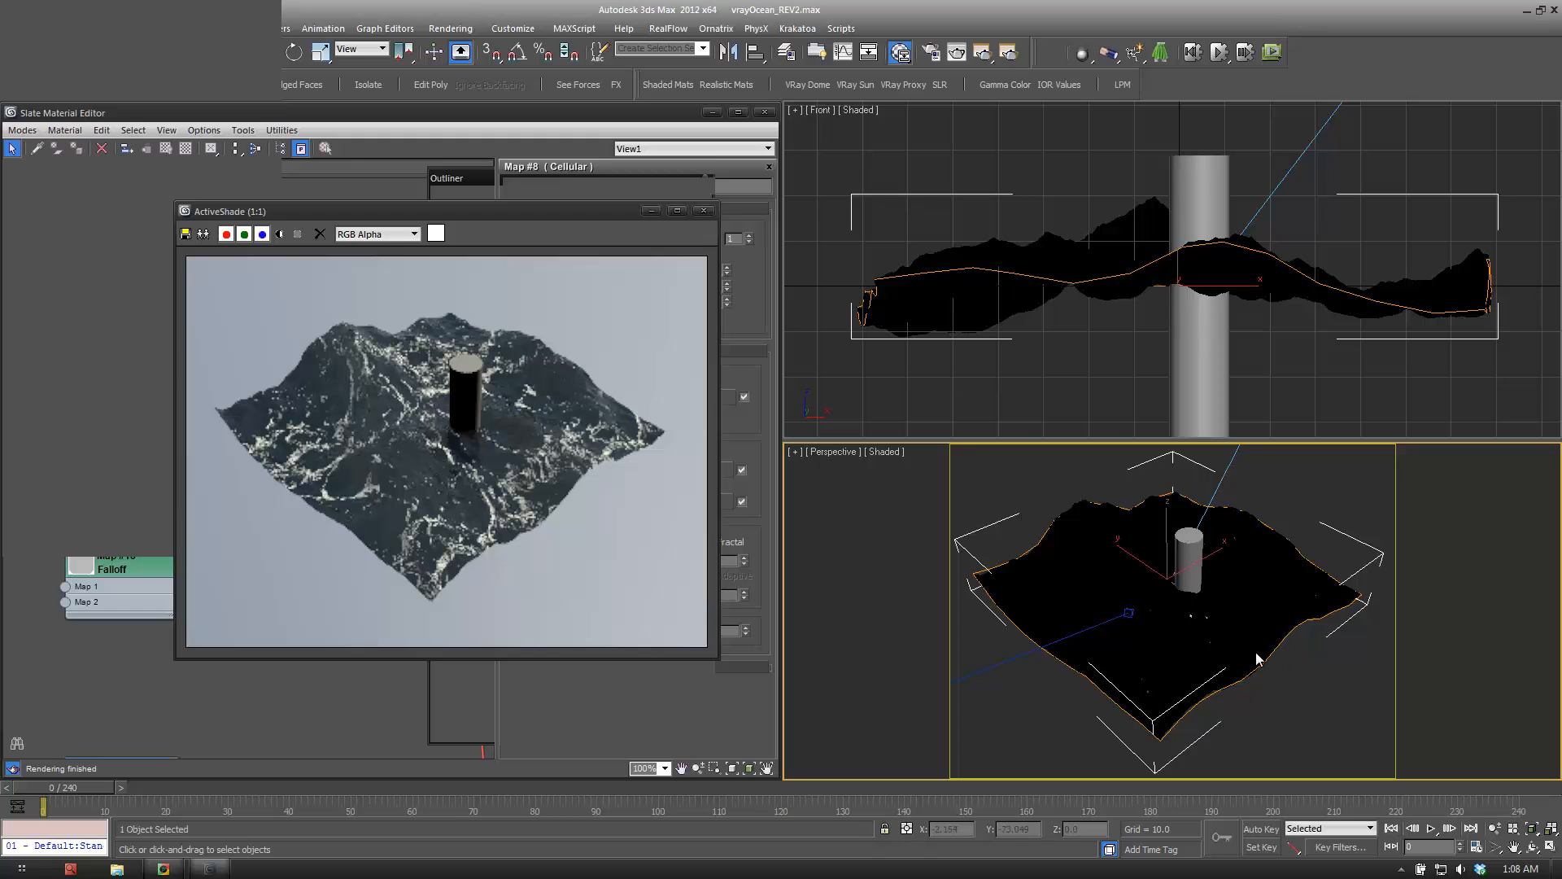
left_click_drag(493, 213, 825, 239)
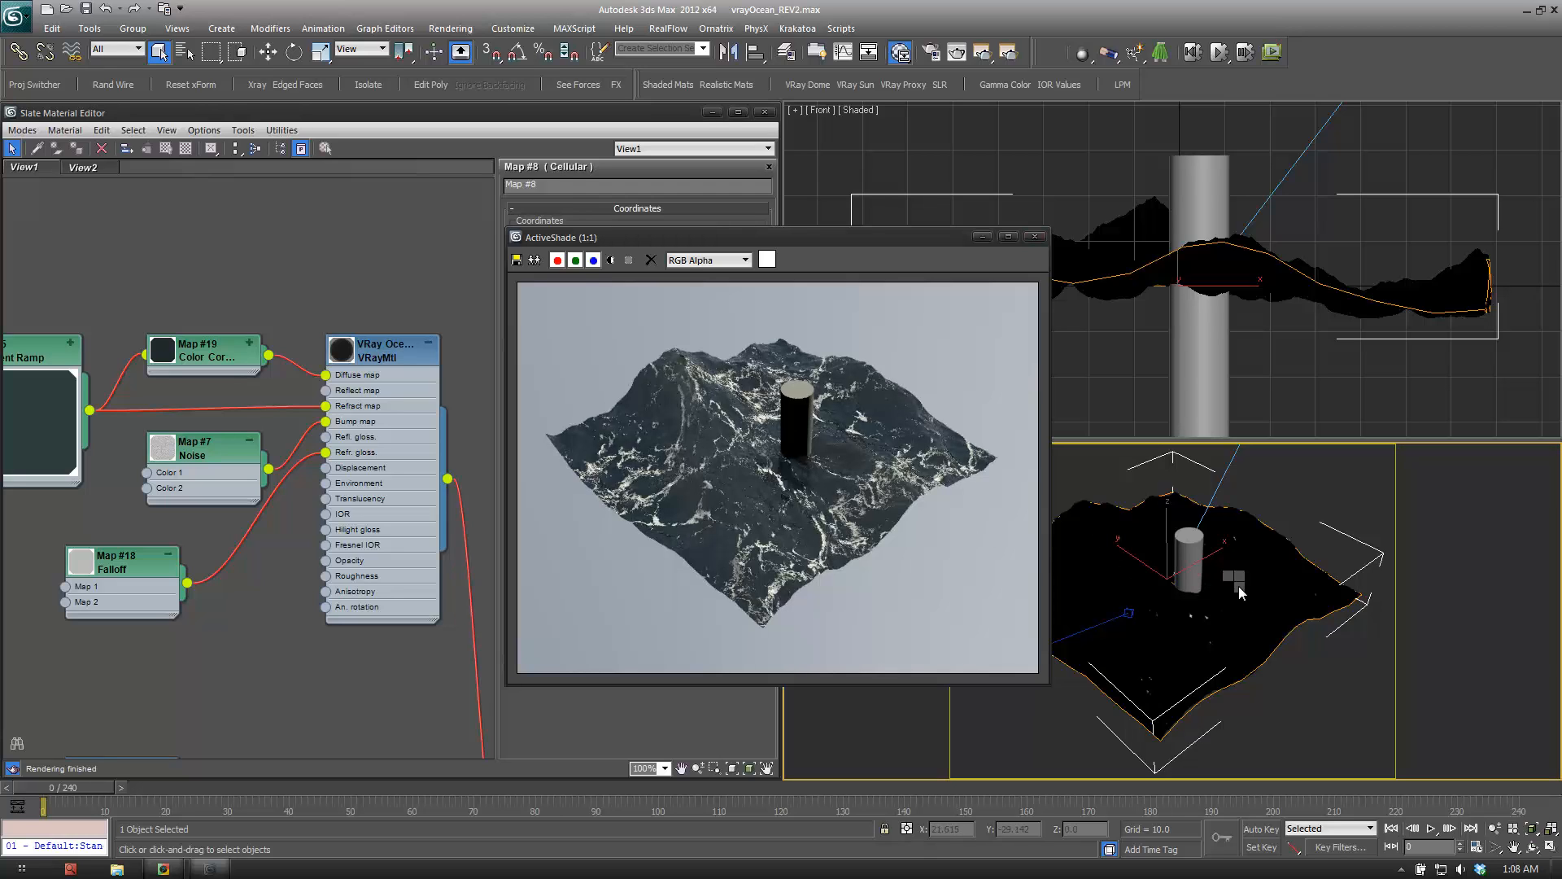
left_click(1305, 740)
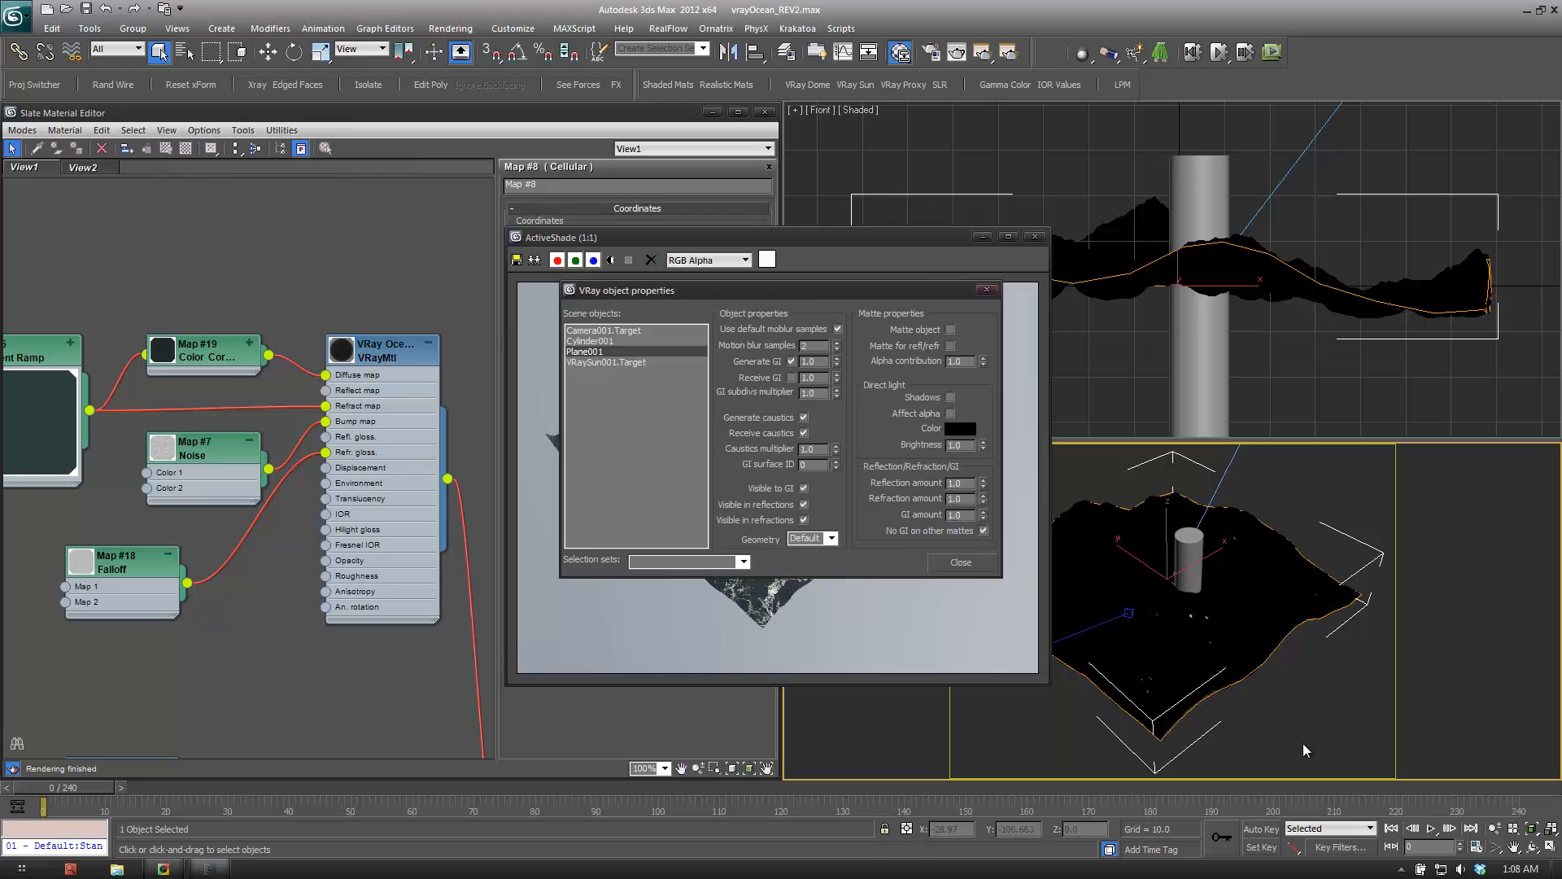
left_click_drag(756, 296, 1267, 357)
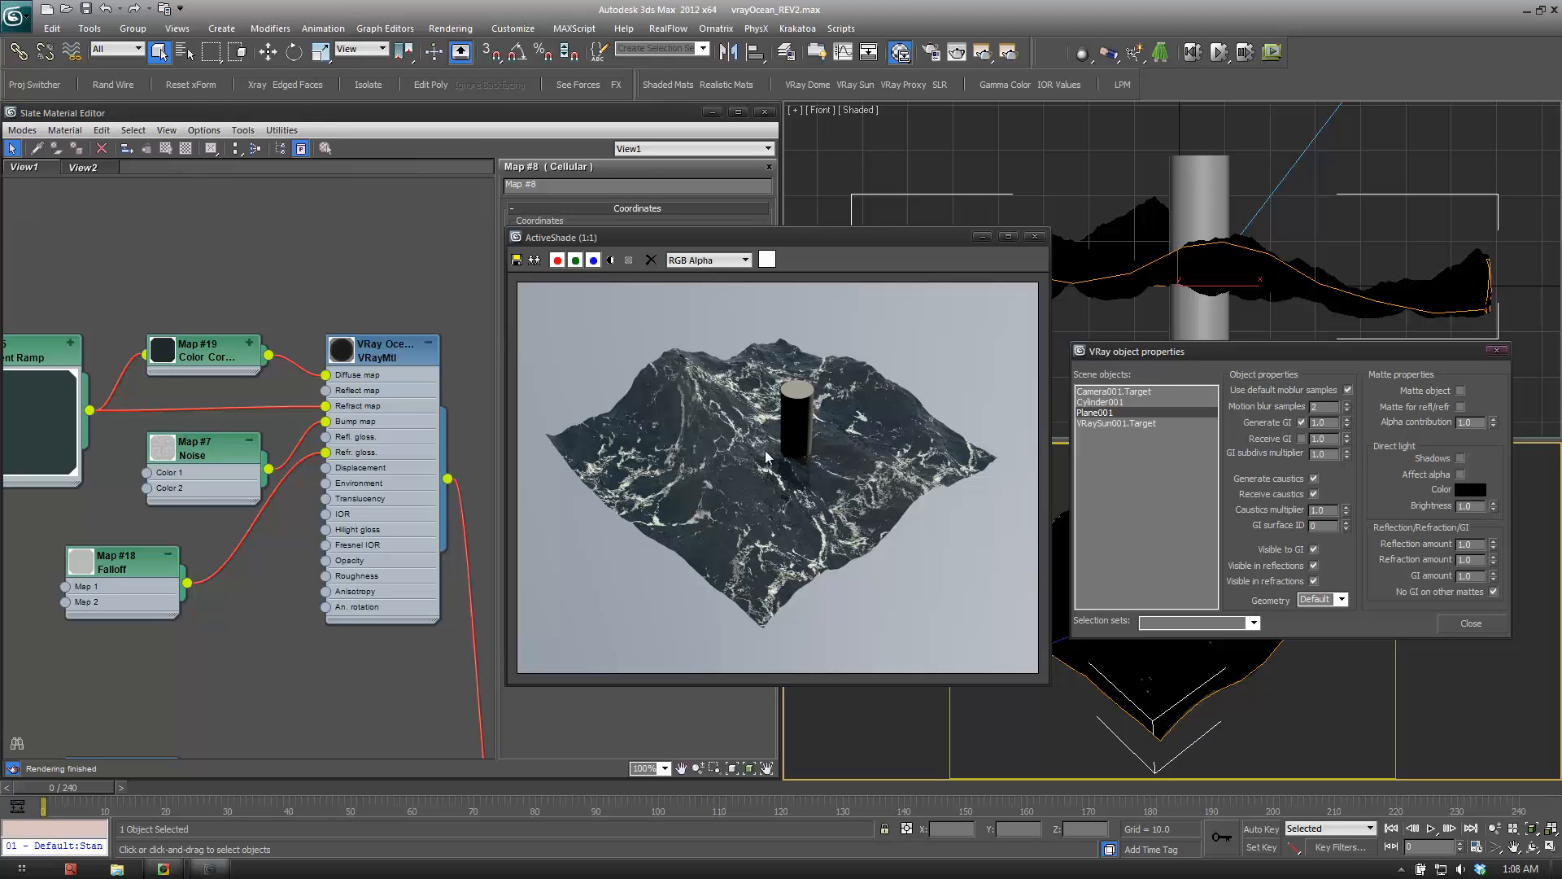
left_click(1471, 624)
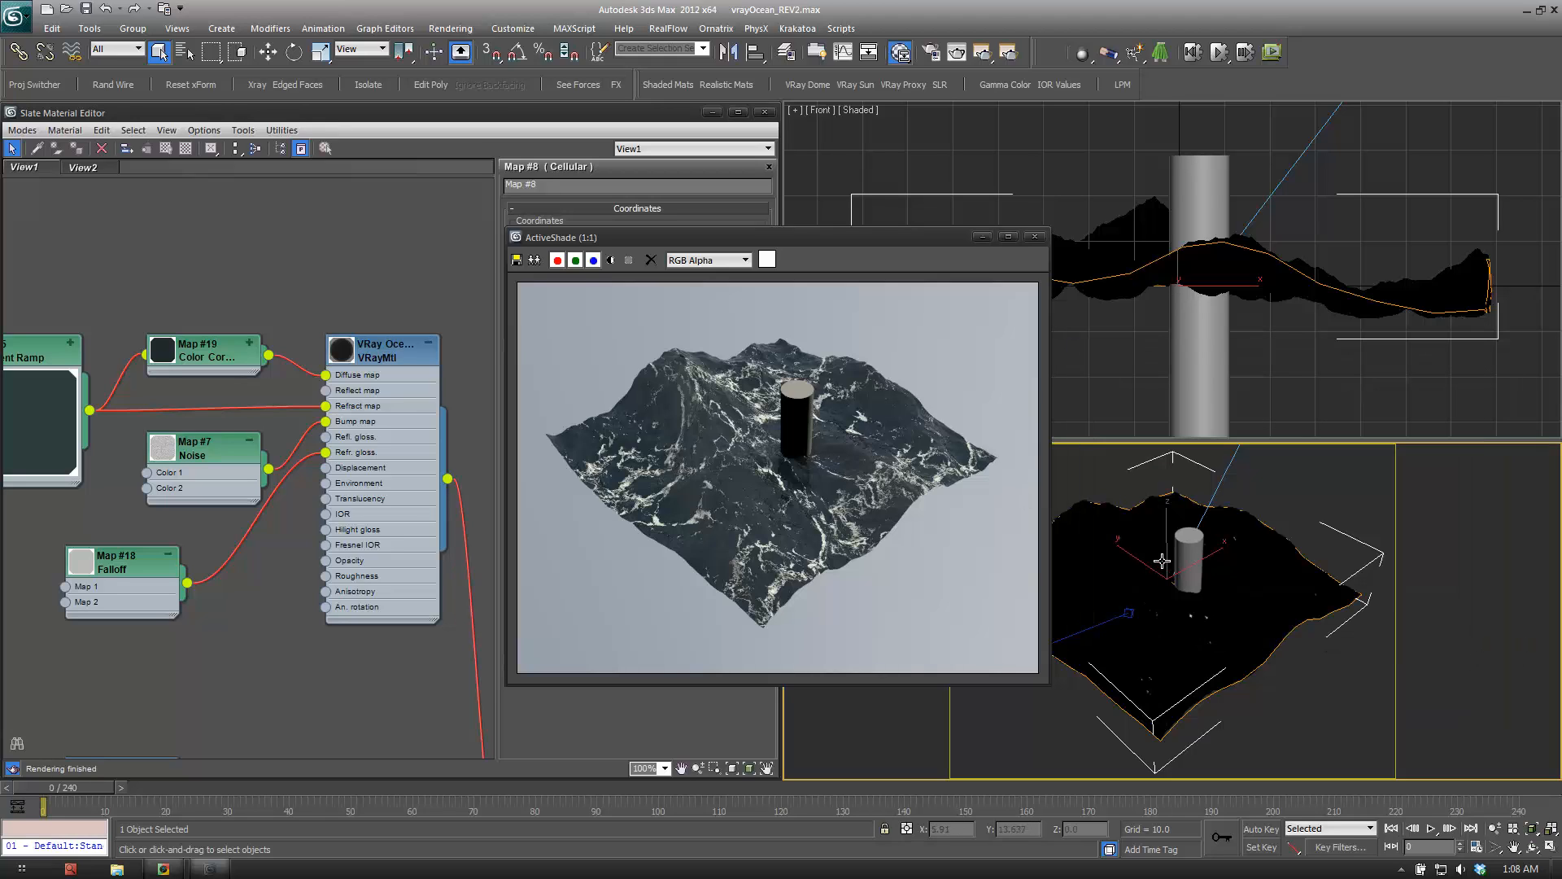
Close the ActiveShade render, switch Render Setup to Production, and turn on V-Ray indirect illumination.
left_click(931, 54)
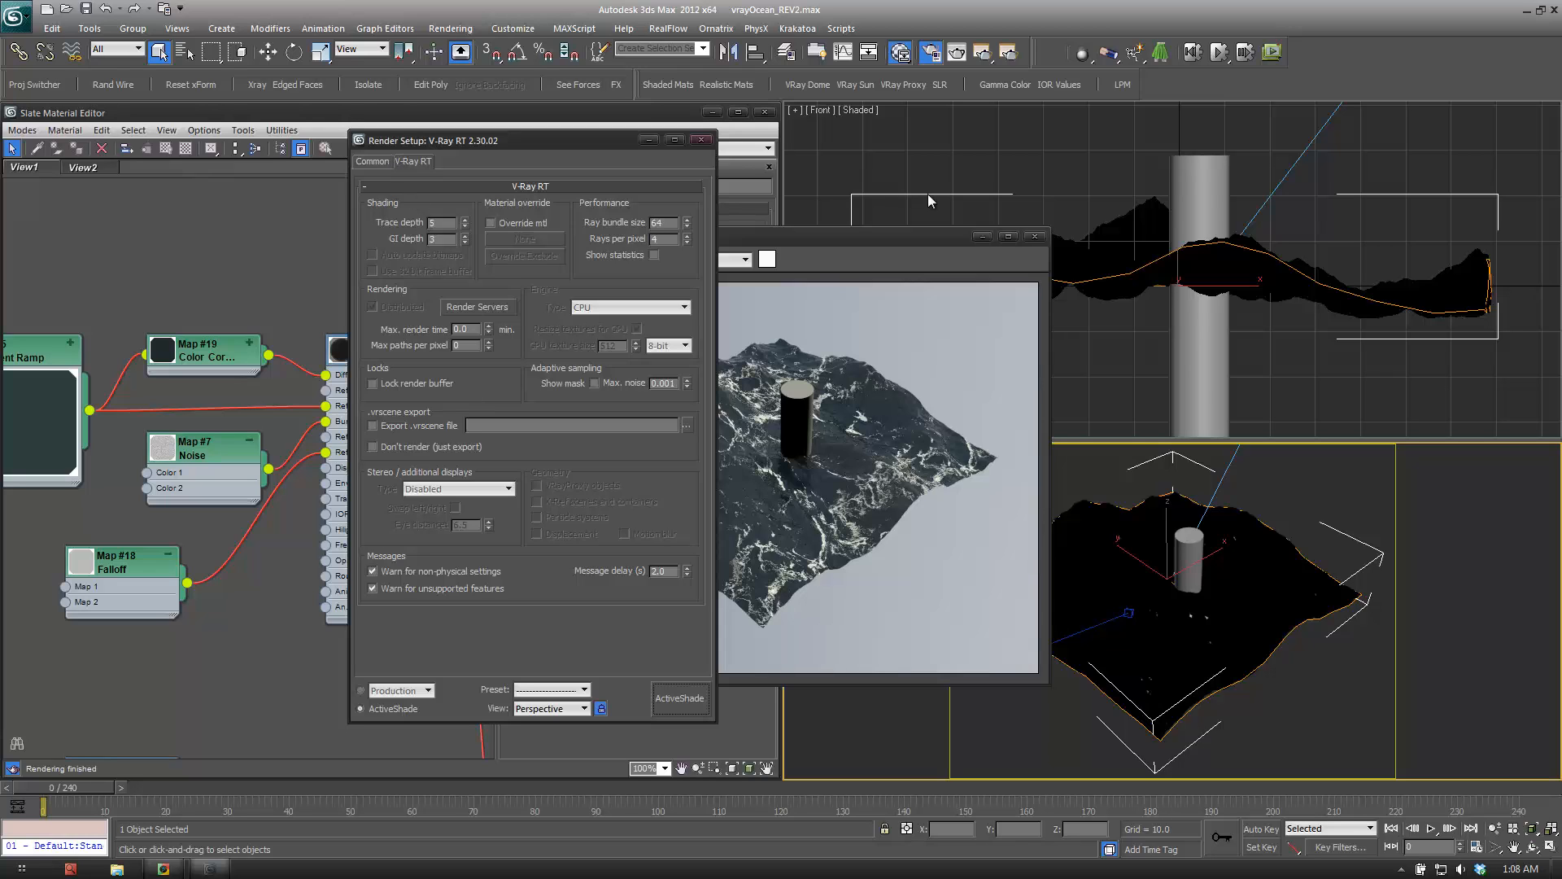
left_click(1034, 236)
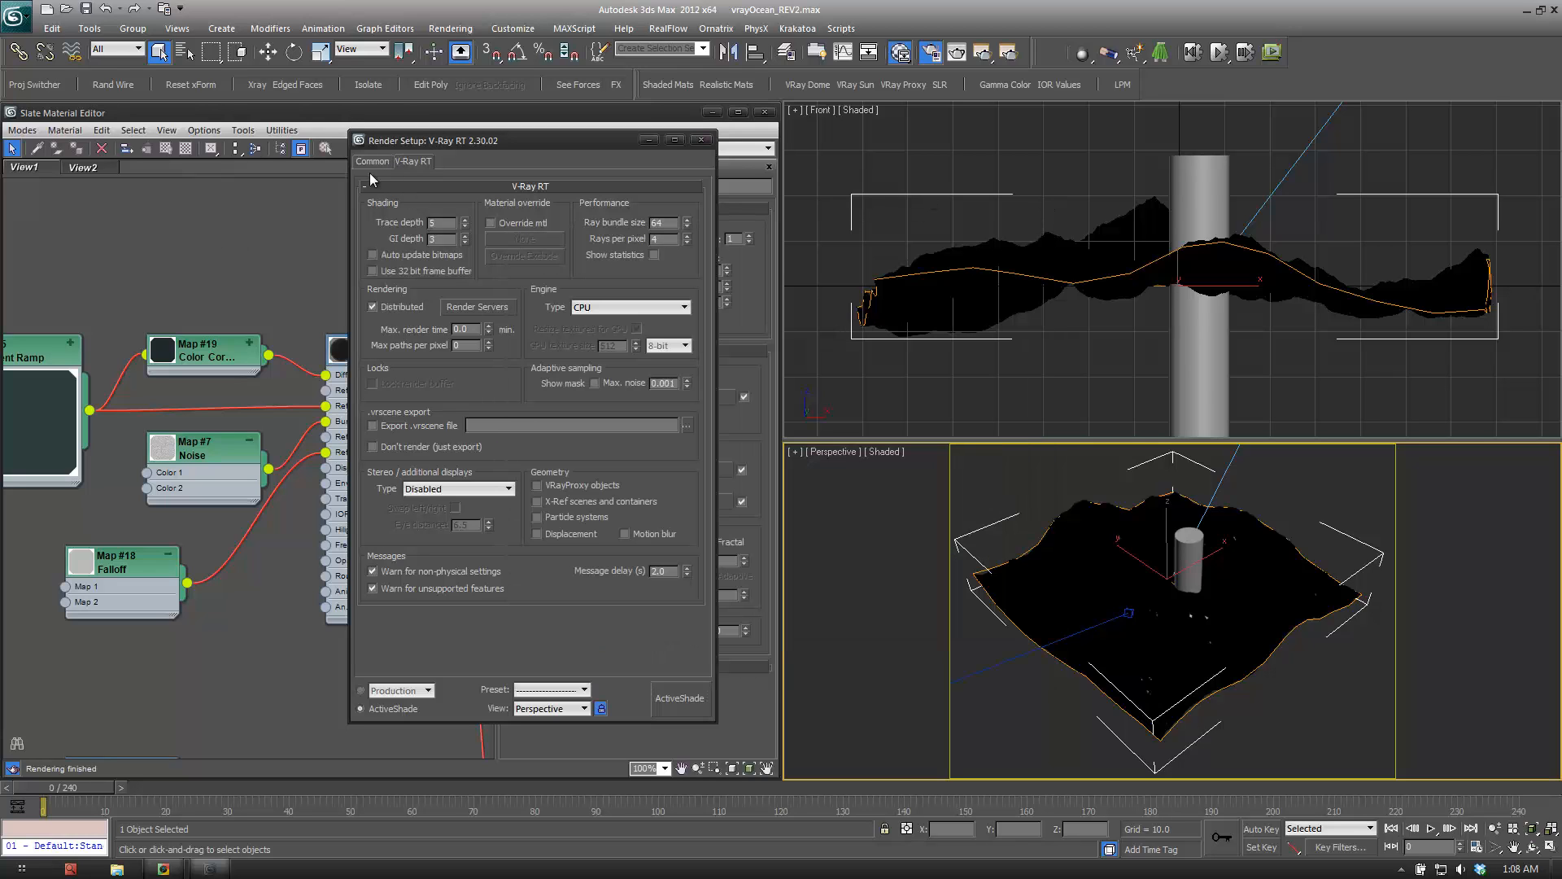
left_click(380, 162)
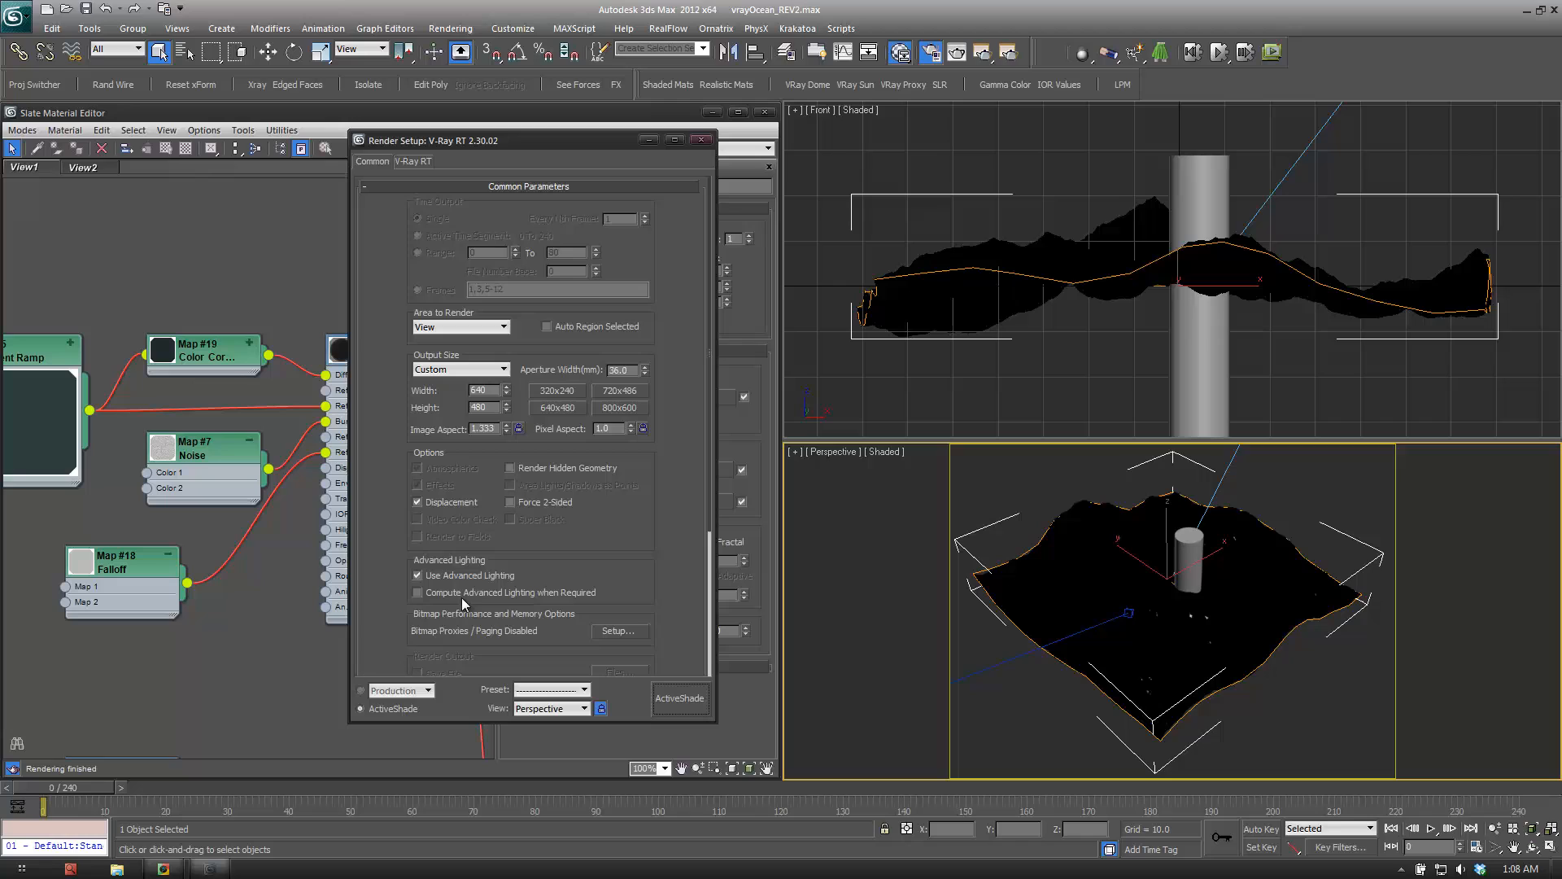
left_click(550, 708)
left_click(360, 690)
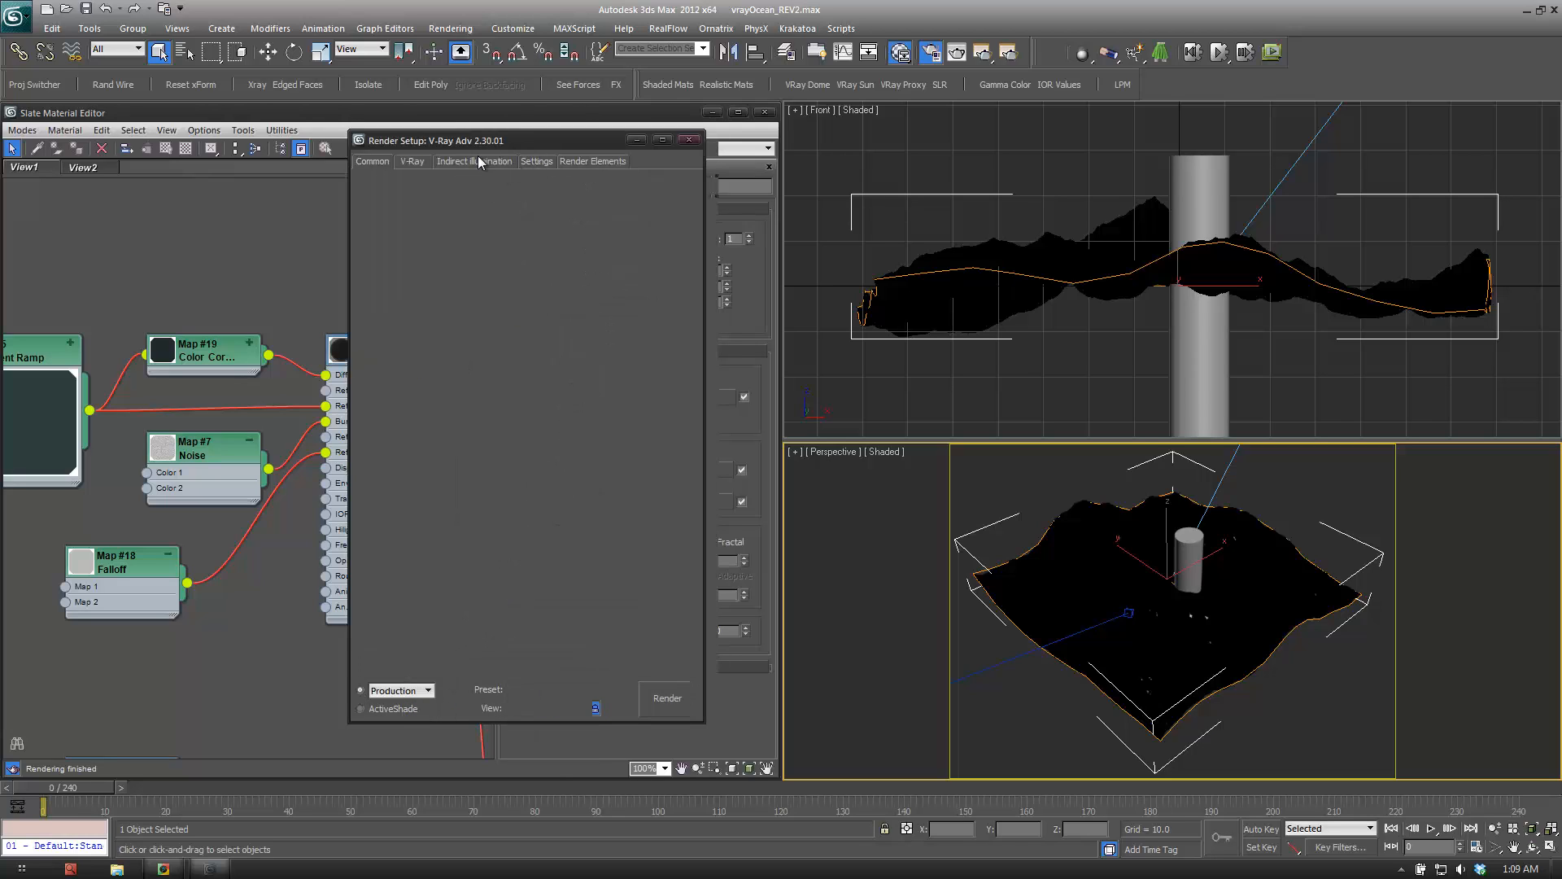
left_click(460, 162)
left_click(371, 209)
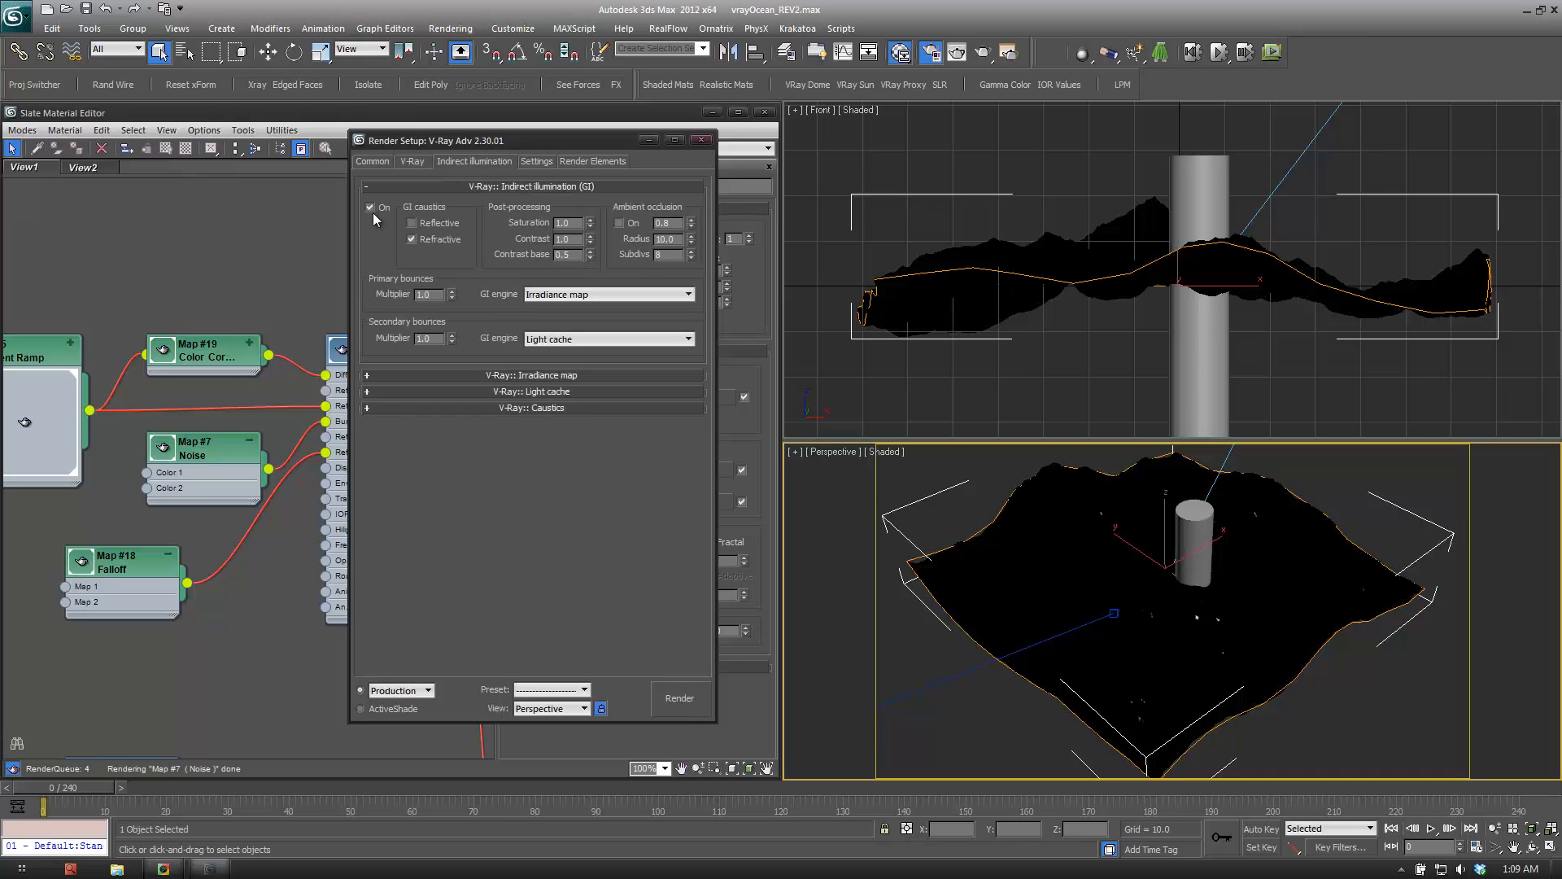
Switch Render Setup back to ActiveShade and start a new ActiveShade render of the ocean with the cylinder.
left_click(375, 711)
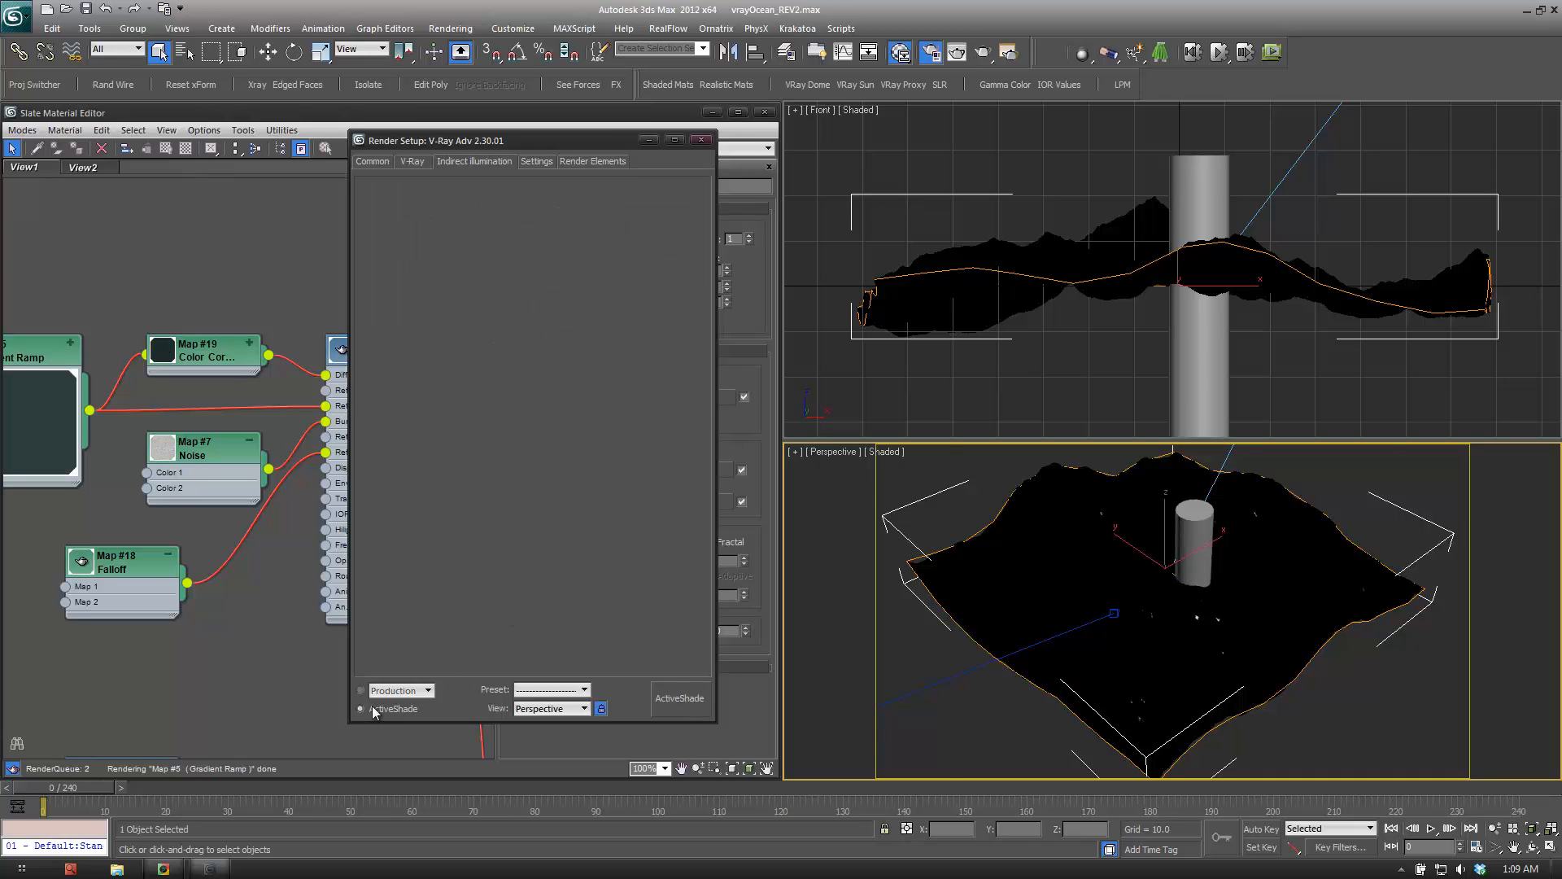
left_click(680, 702)
left_click_drag(901, 232, 1245, 173)
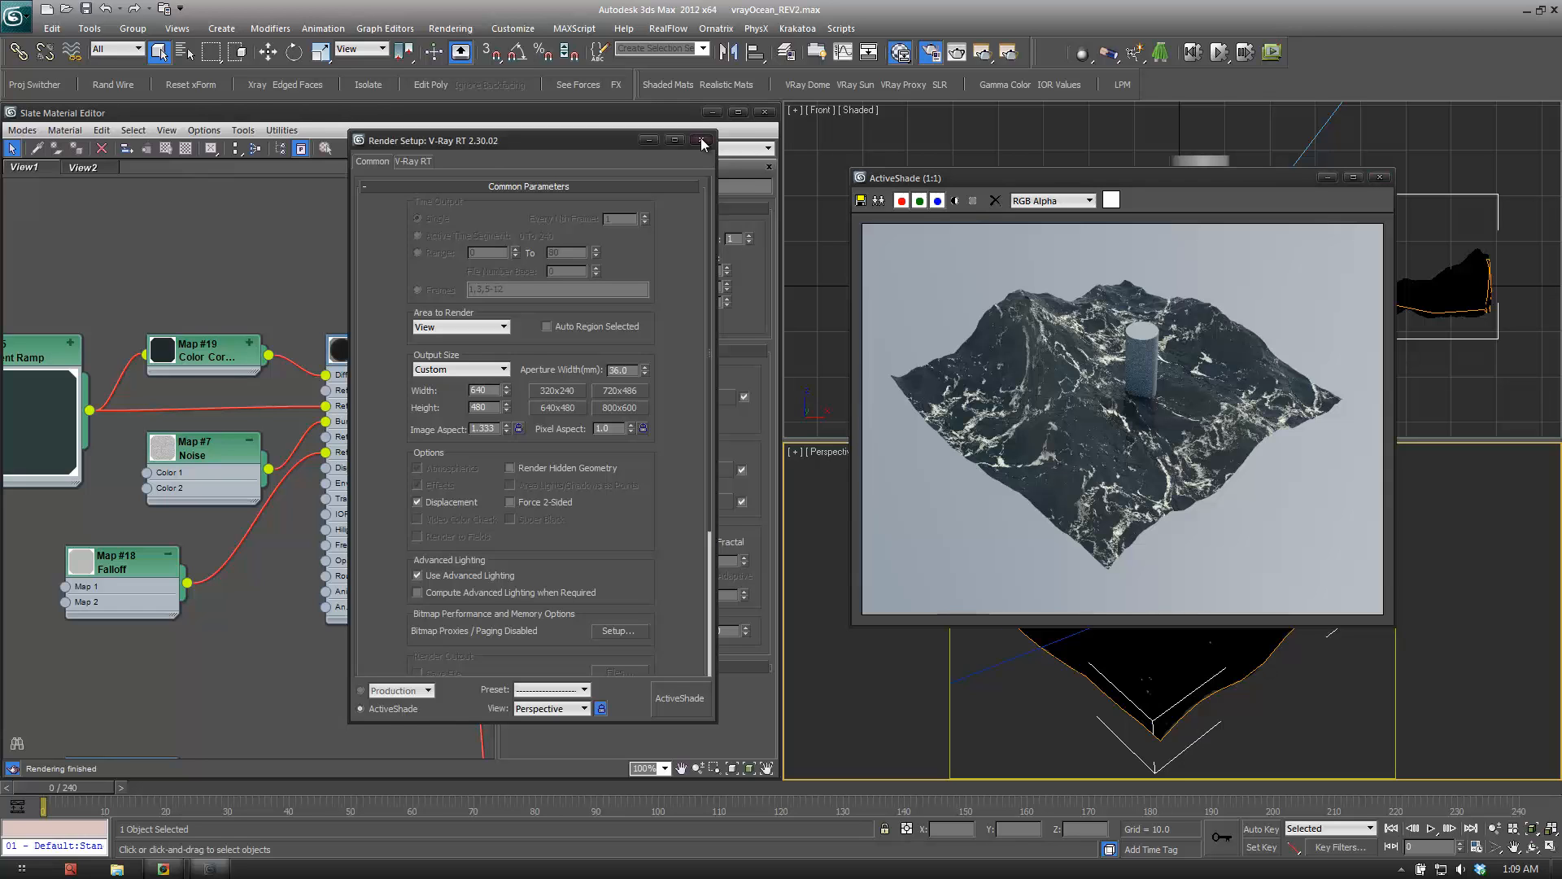
left_click(703, 141)
Examine the ocean and foam branches feeding the Ocean Foam Blend material in View1.
middle_click_drag(358, 484, 282, 328)
scroll(338, 363, "down", 2)
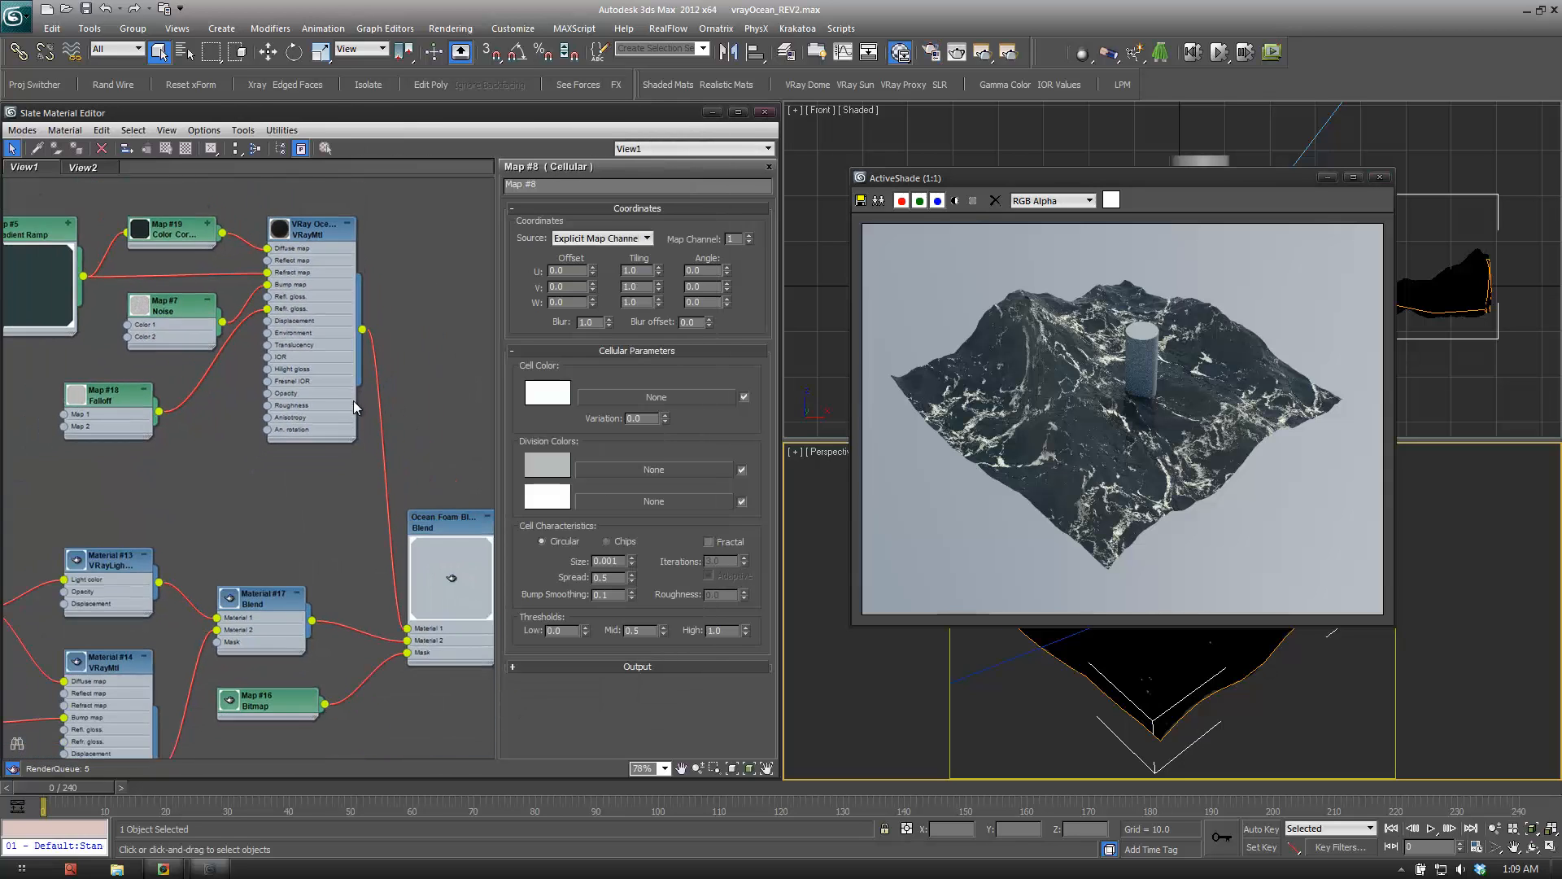
middle_click_drag(399, 386, 537, 293)
middle_click_drag(335, 417, 316, 473)
scroll(355, 529, "down", 2)
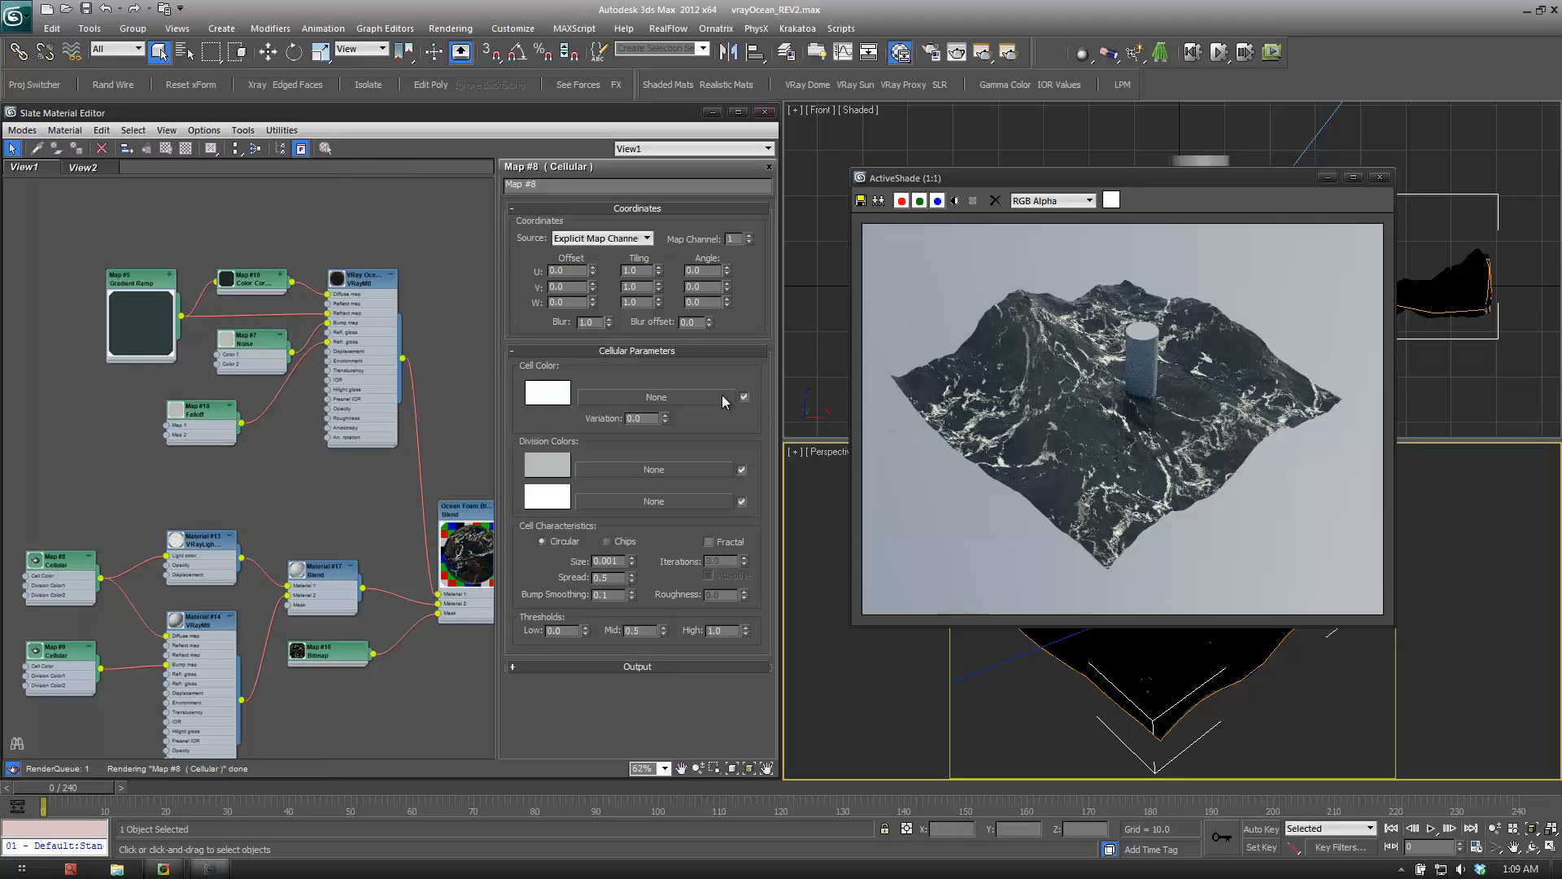
scroll(724, 401, "up", 1)
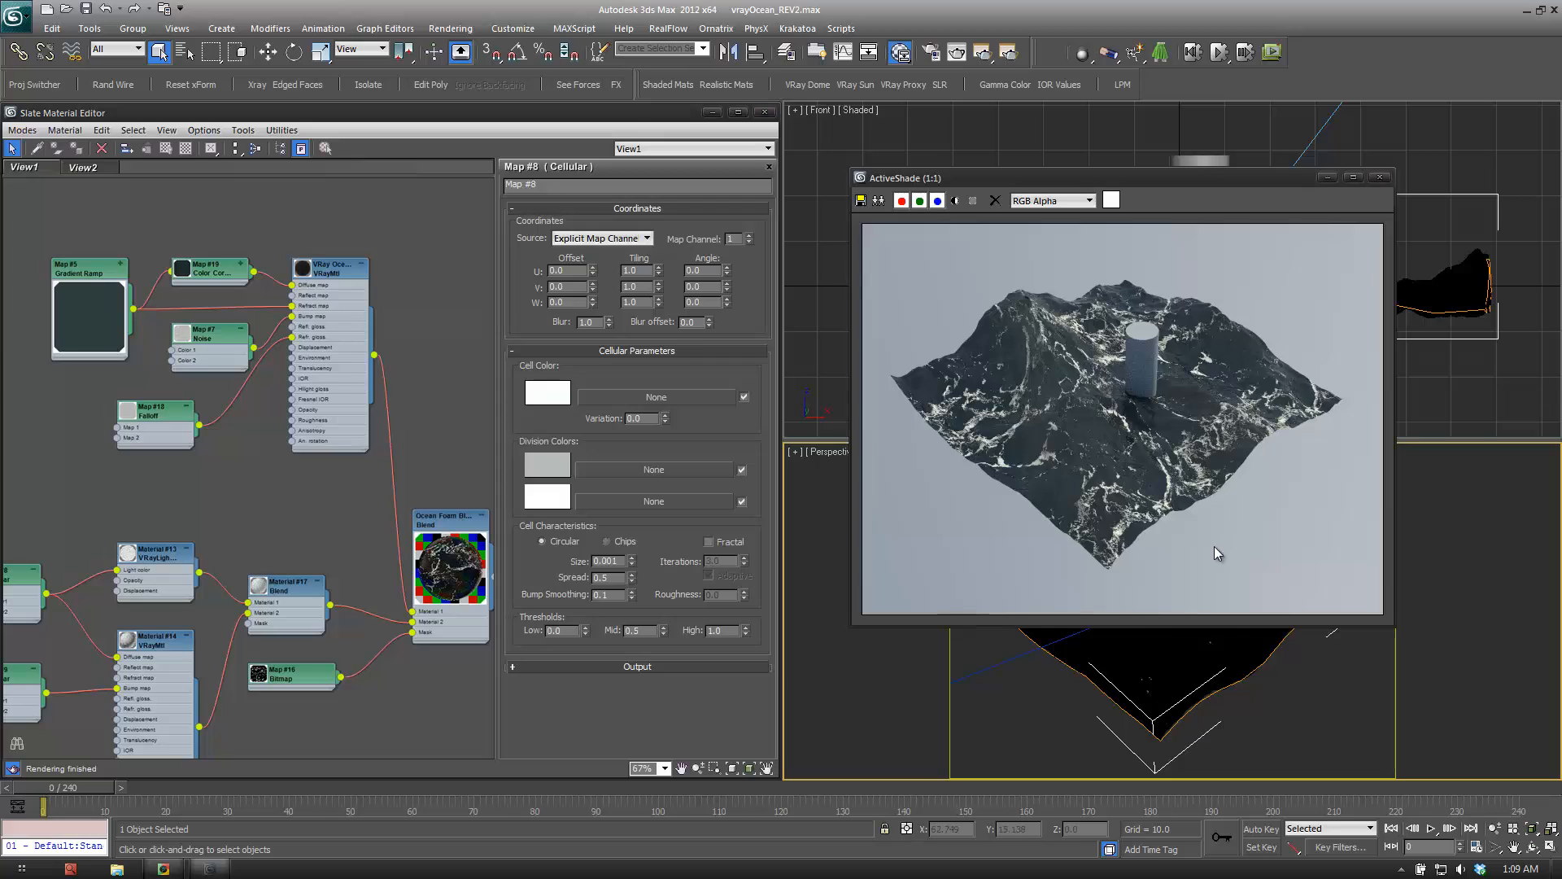
Close the ActiveShade render and delete the cylinder from the scene.
key("Escape")
left_click(1187, 543)
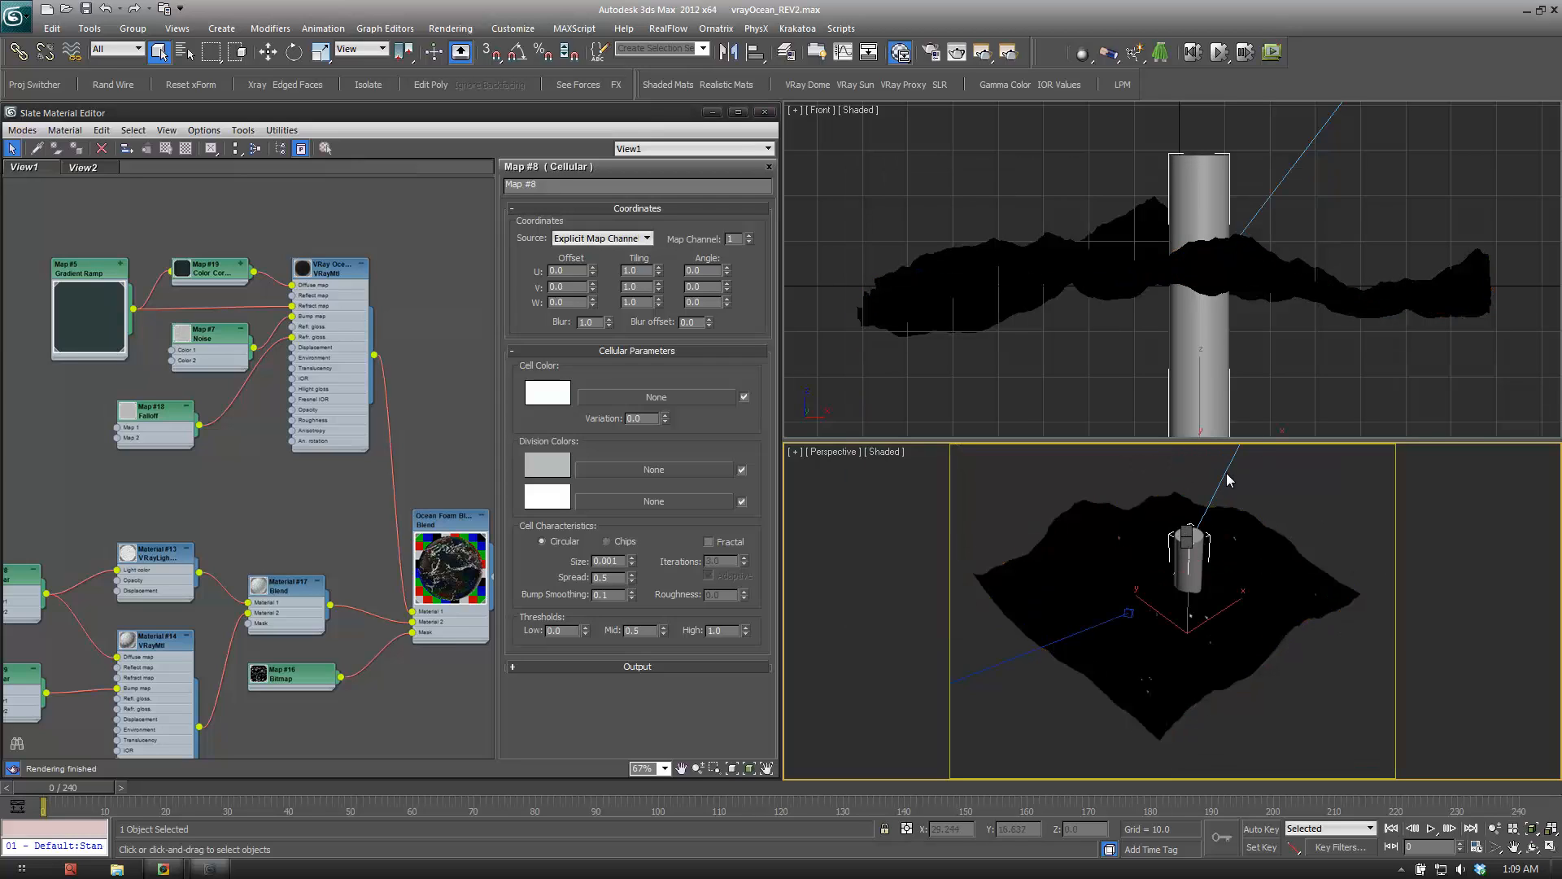
key("Delete")
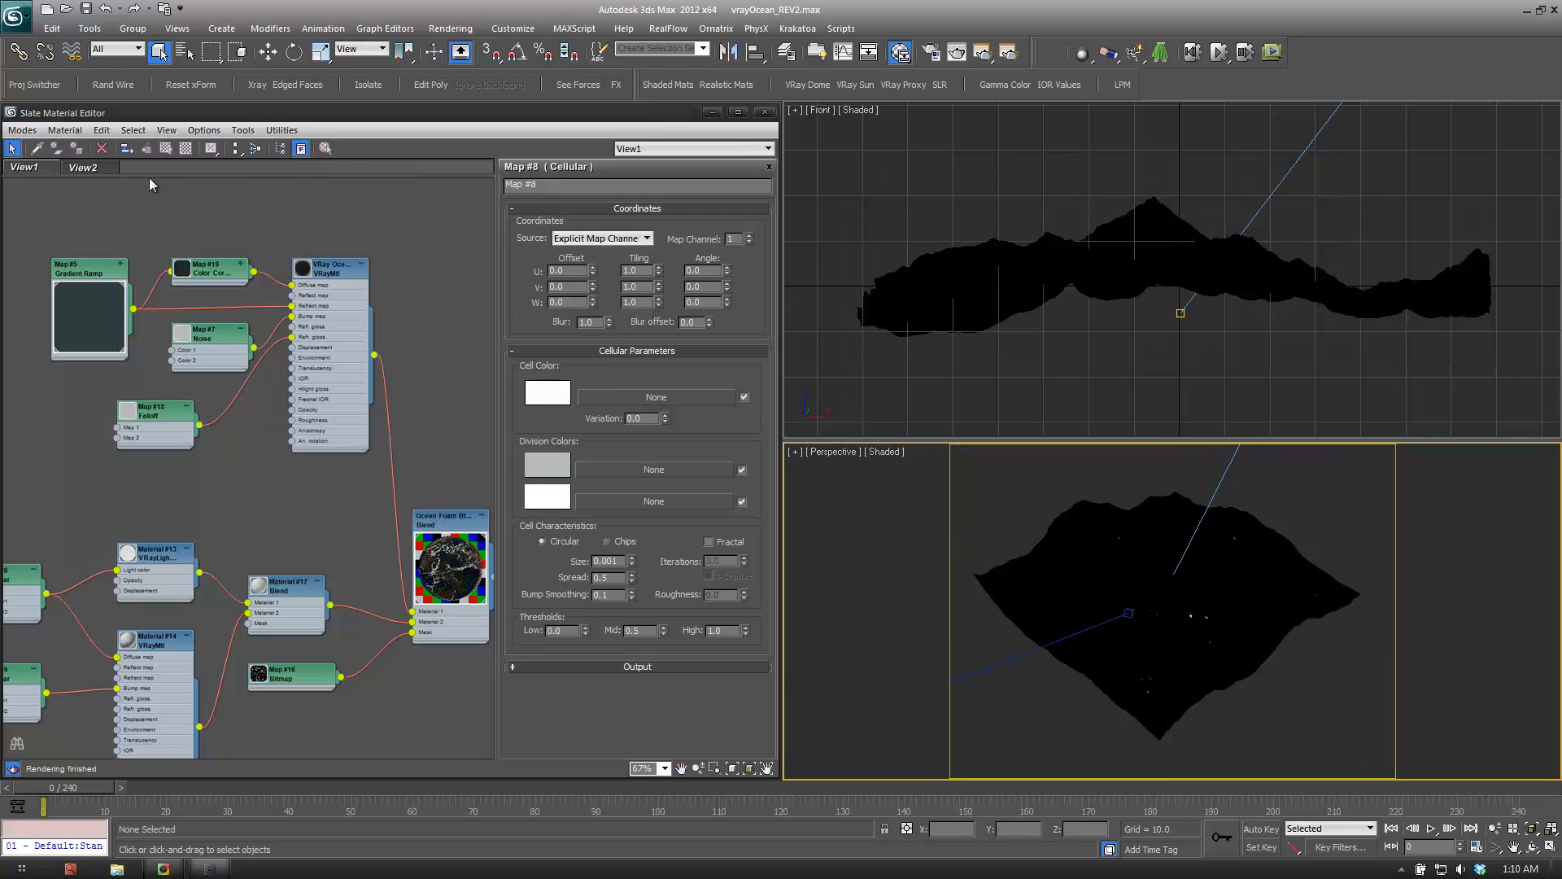
Switch the material editor to View2 and examine the foam materials and the Mix maps that build their mask.
left_click(99, 168)
middle_click_drag(455, 348, 377, 534)
scroll(371, 504, "down", 2)
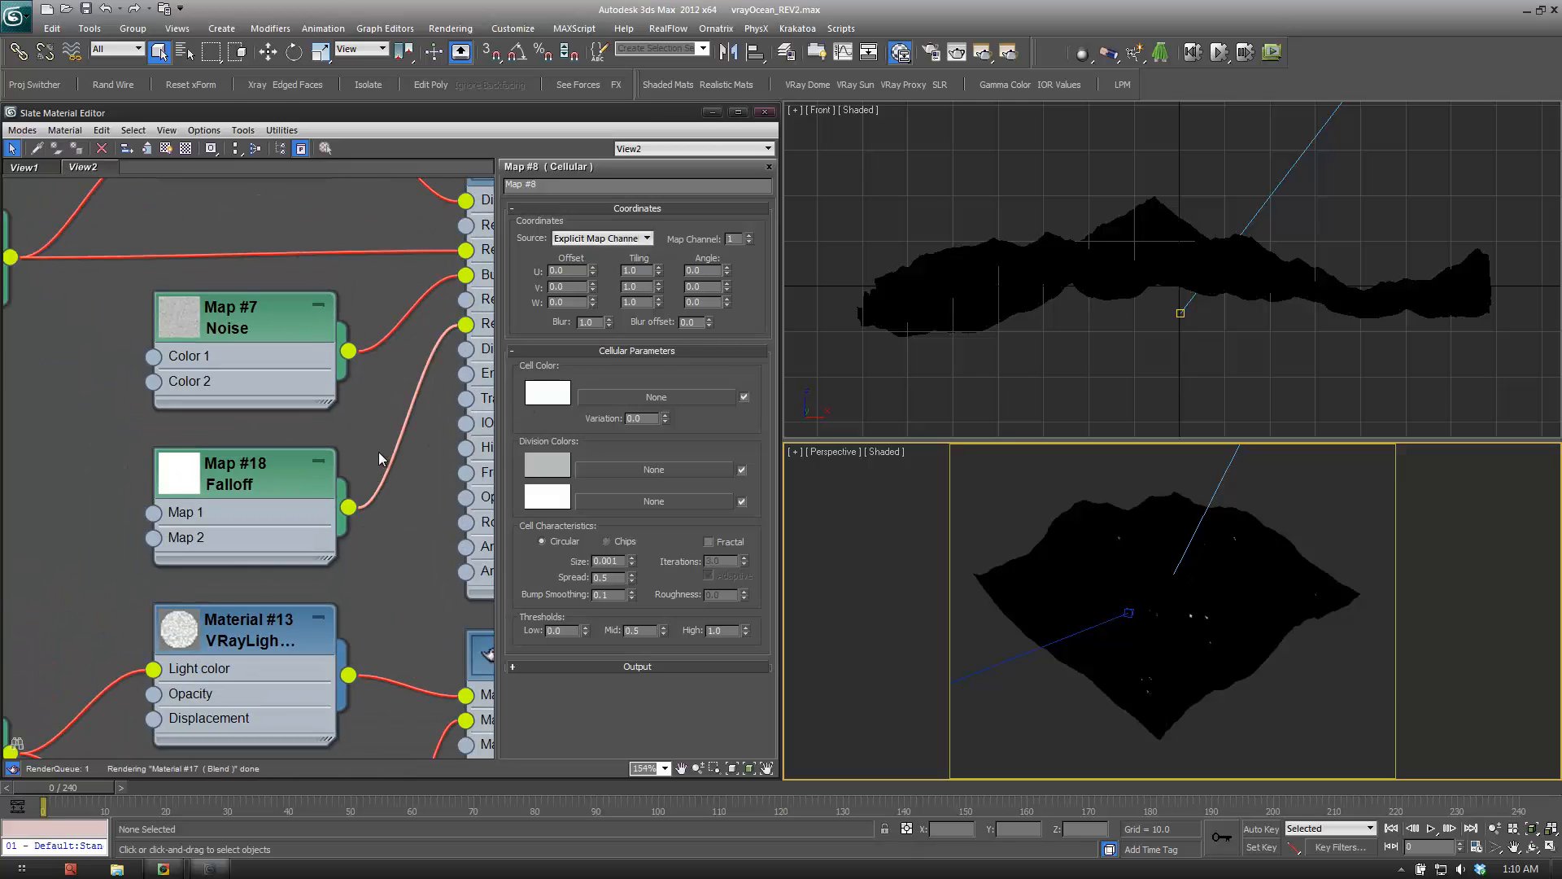
middle_click_drag(420, 350, 215, 520)
middle_click_drag(328, 736, 300, 394)
middle_click_drag(31, 486, 298, 408)
scroll(300, 409, "down", 2)
middle_click_drag(351, 476, 119, 610)
scroll(273, 446, "down", 2)
middle_click_drag(350, 402, 425, 342)
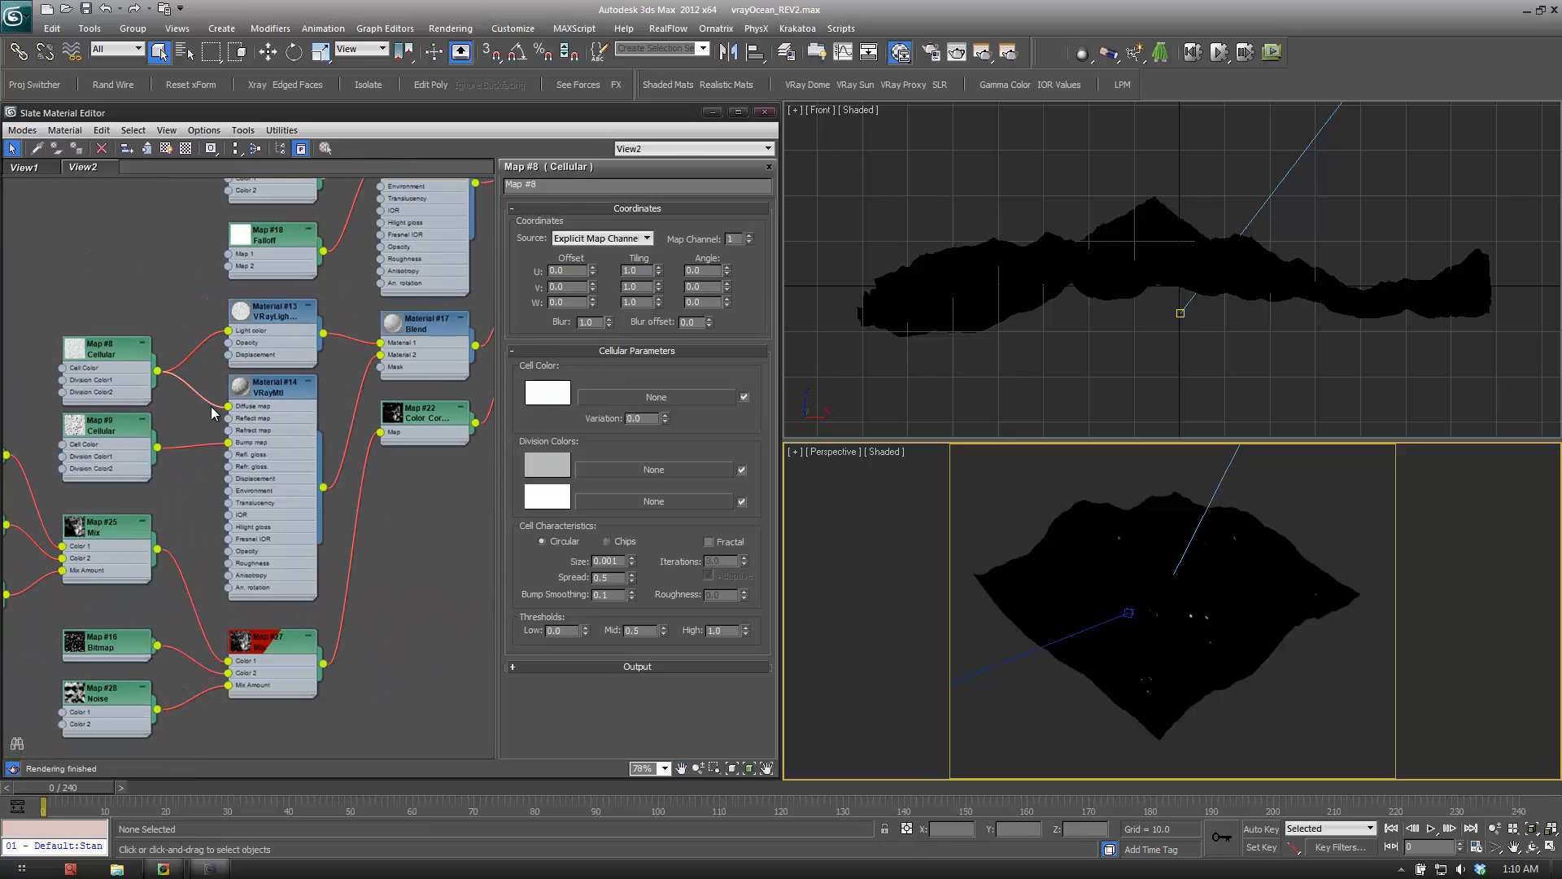
middle_click_drag(194, 434, 156, 405)
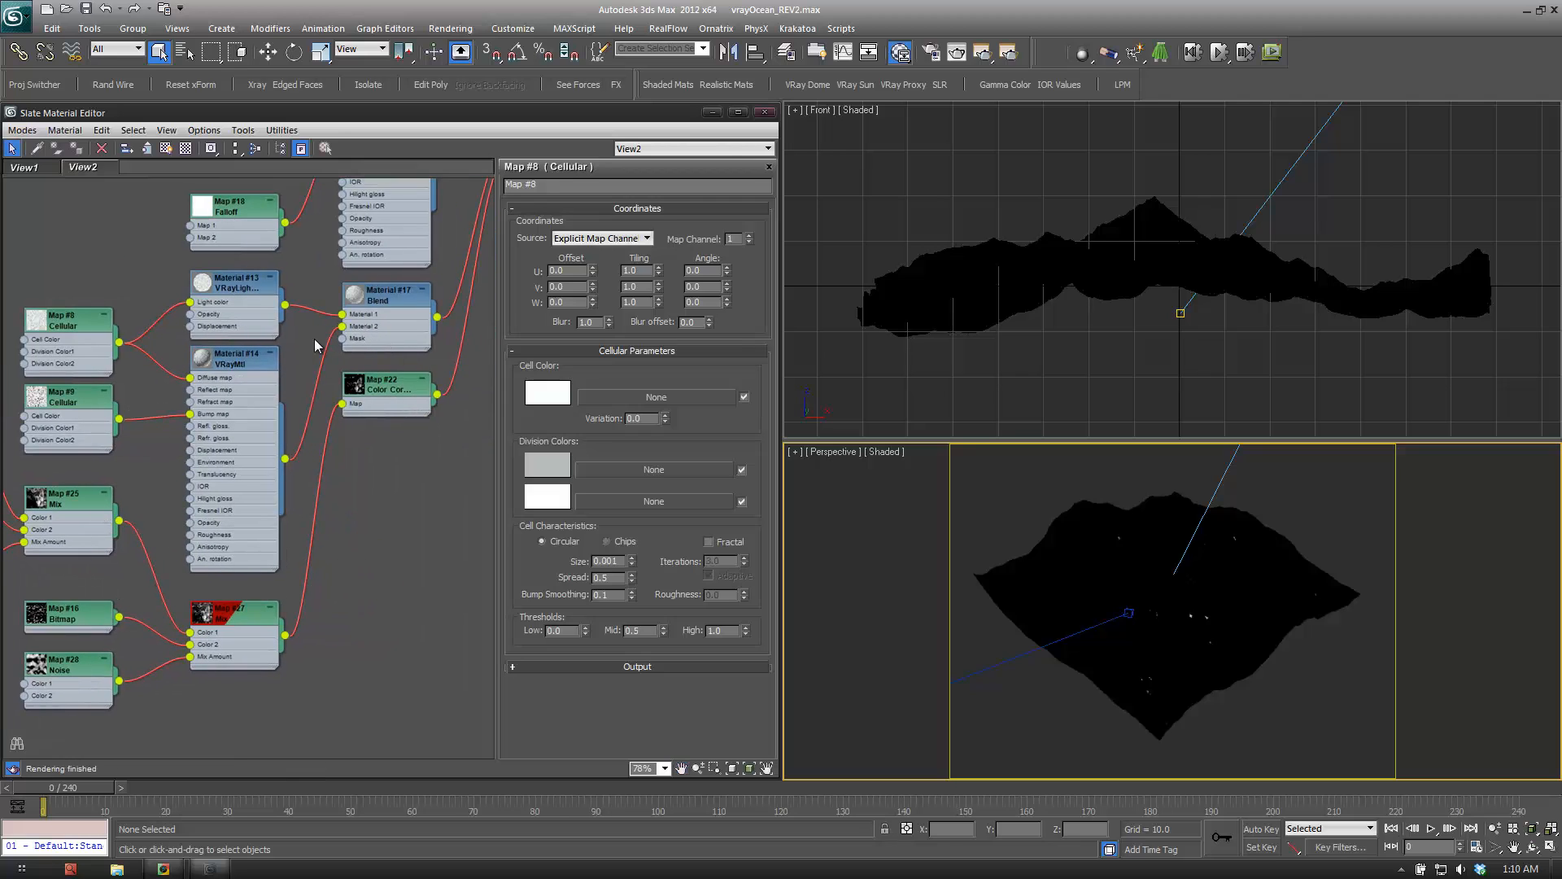
Trace the mask network back to the Map #22 Bitmap and view its oceanfoam_tiled.jpg image at full size.
left_click(213, 361)
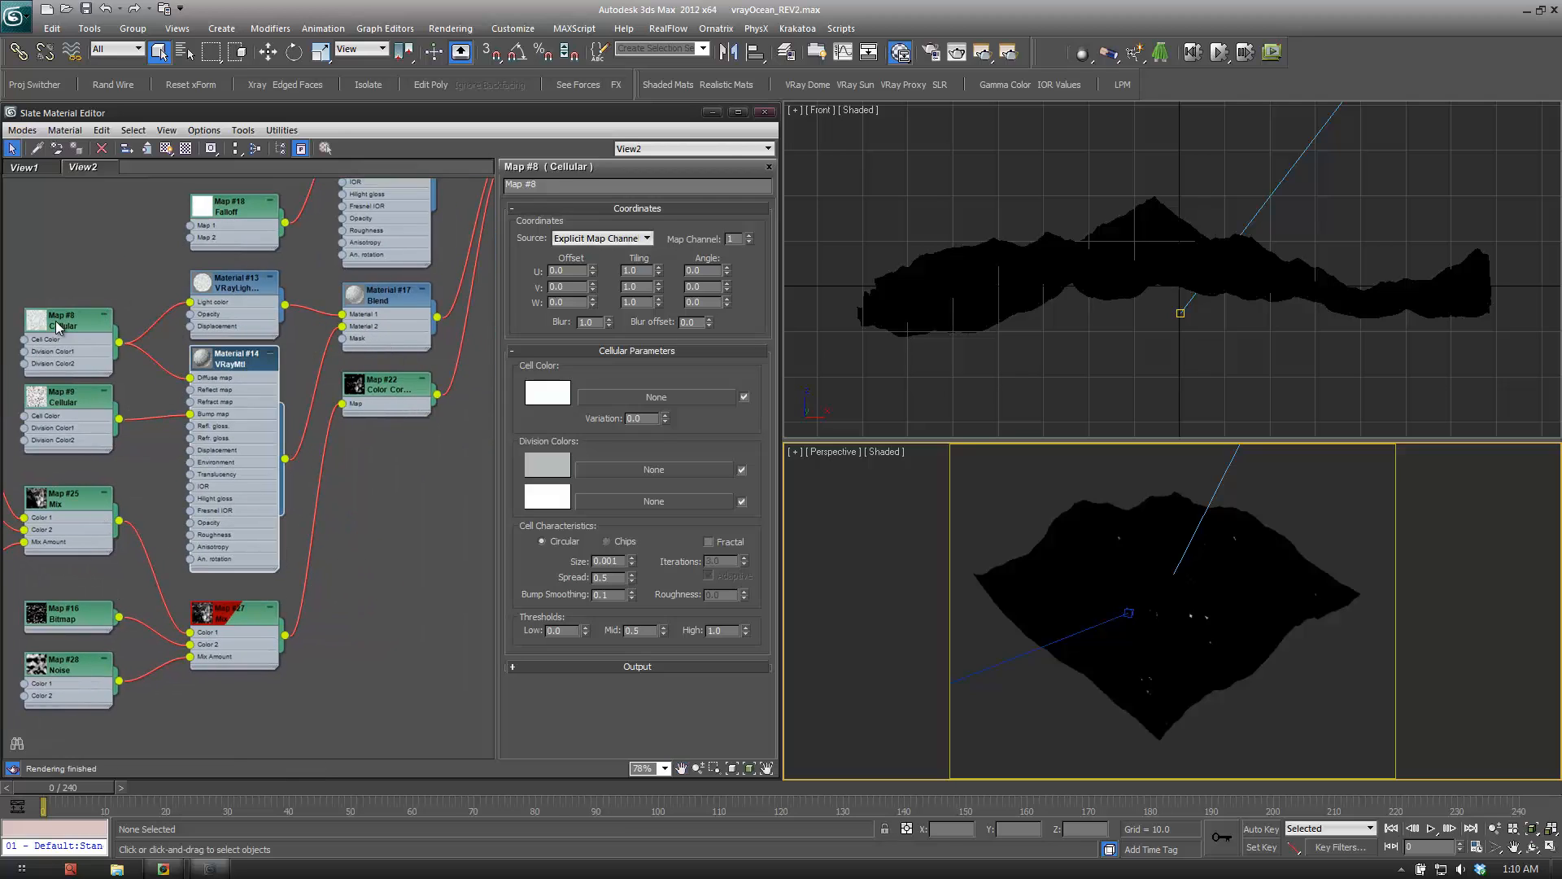
left_click_drag(395, 391, 395, 492)
mouse_move(395, 492)
middle_mouse_down()
mouse_move(407, 526)
mouse_move(398, 462)
middle_mouse_up()
middle_click_drag(71, 458, 431, 528)
scroll(168, 566, "up", 3)
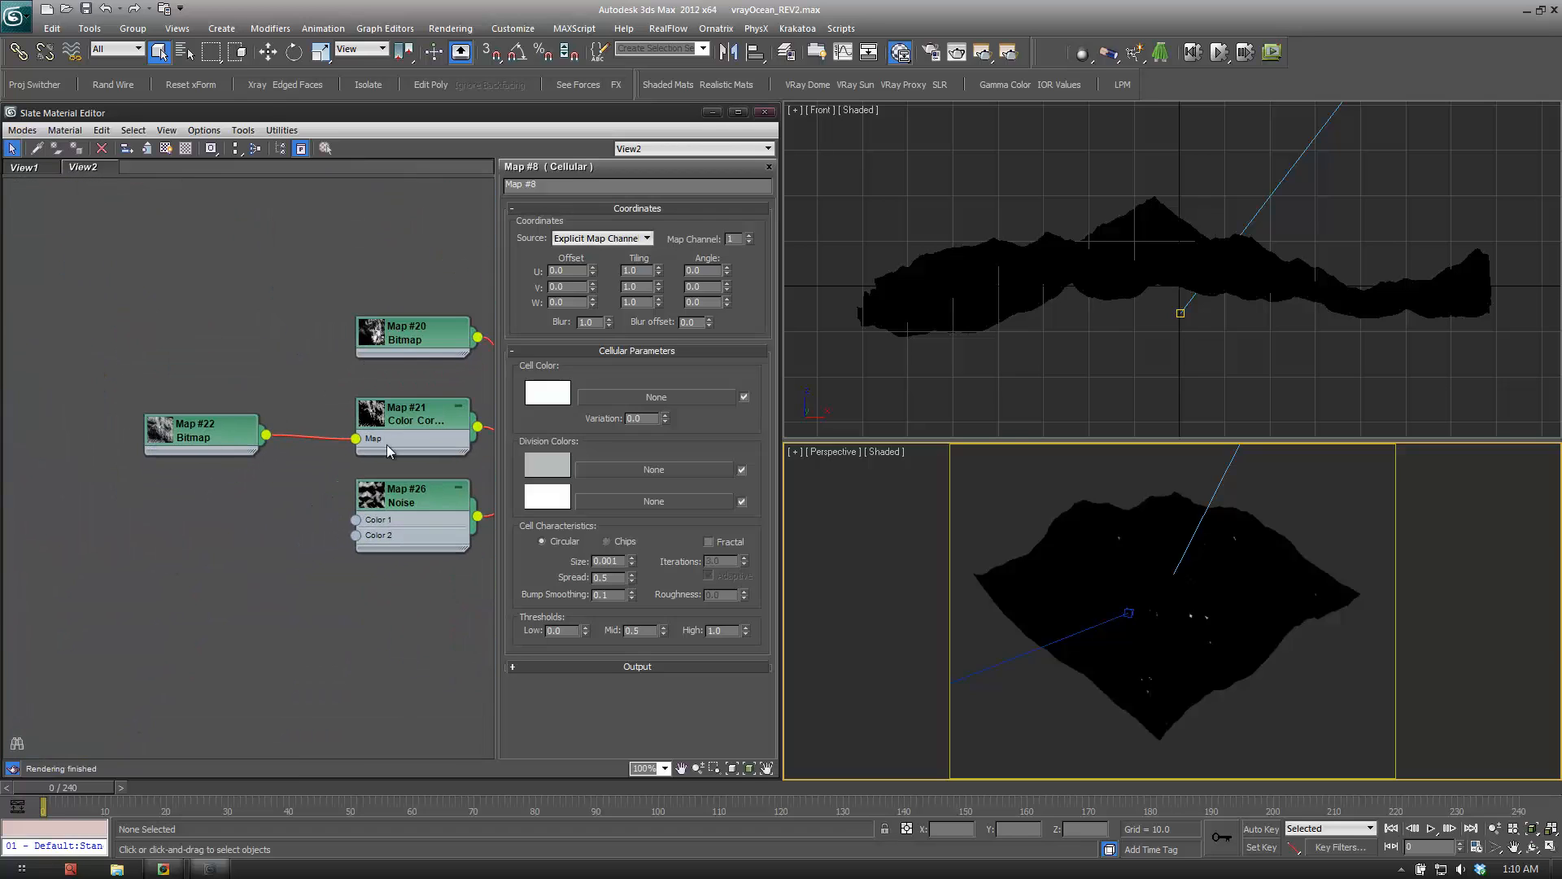
middle_click_drag(316, 510, 332, 449)
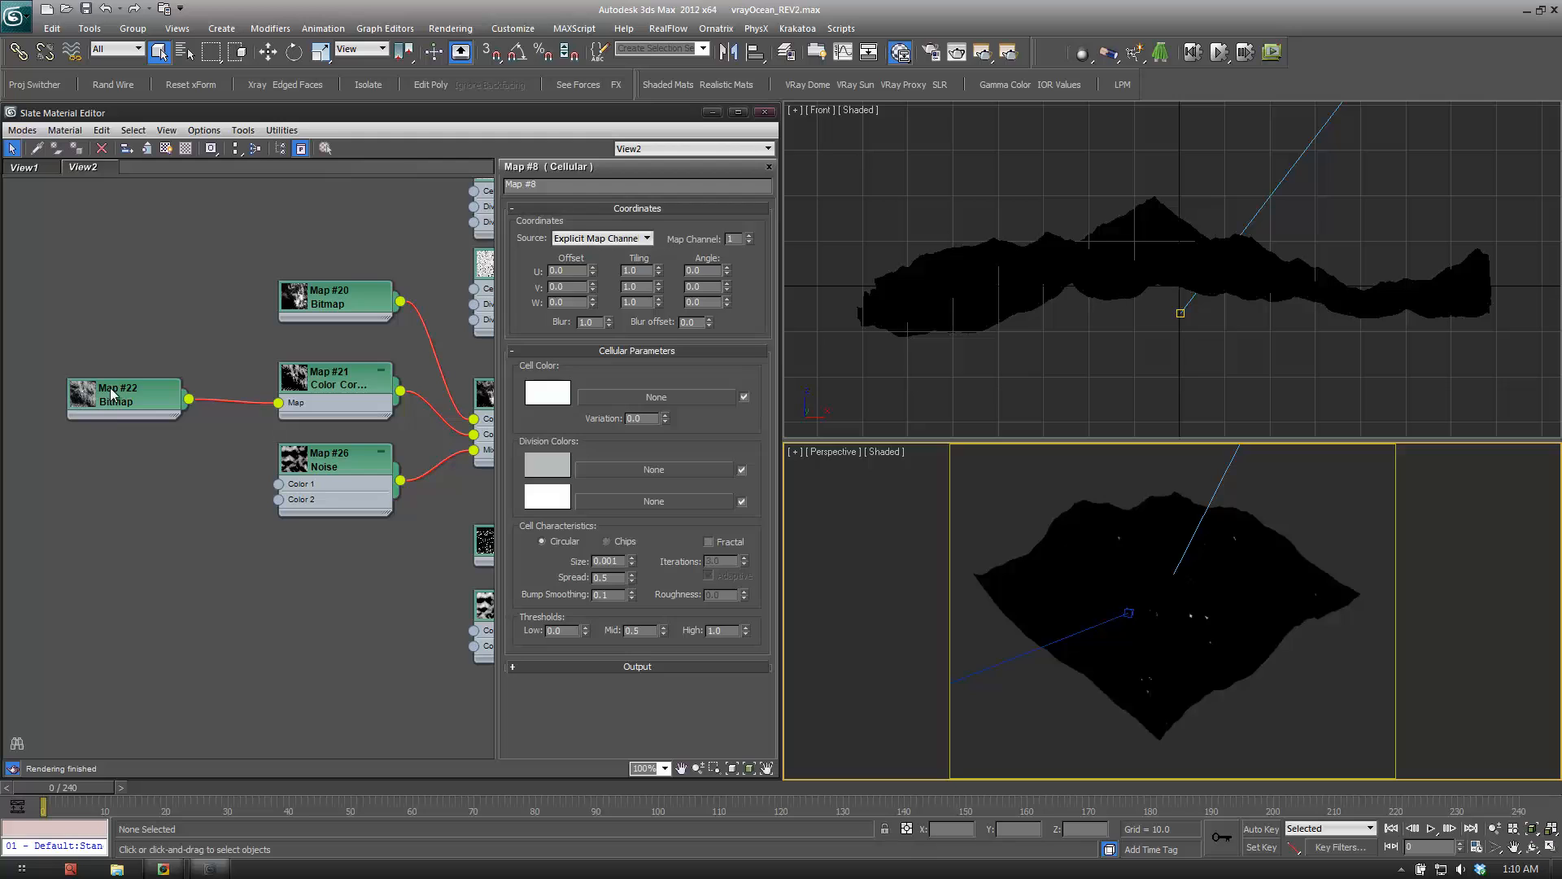
double_click(114, 395)
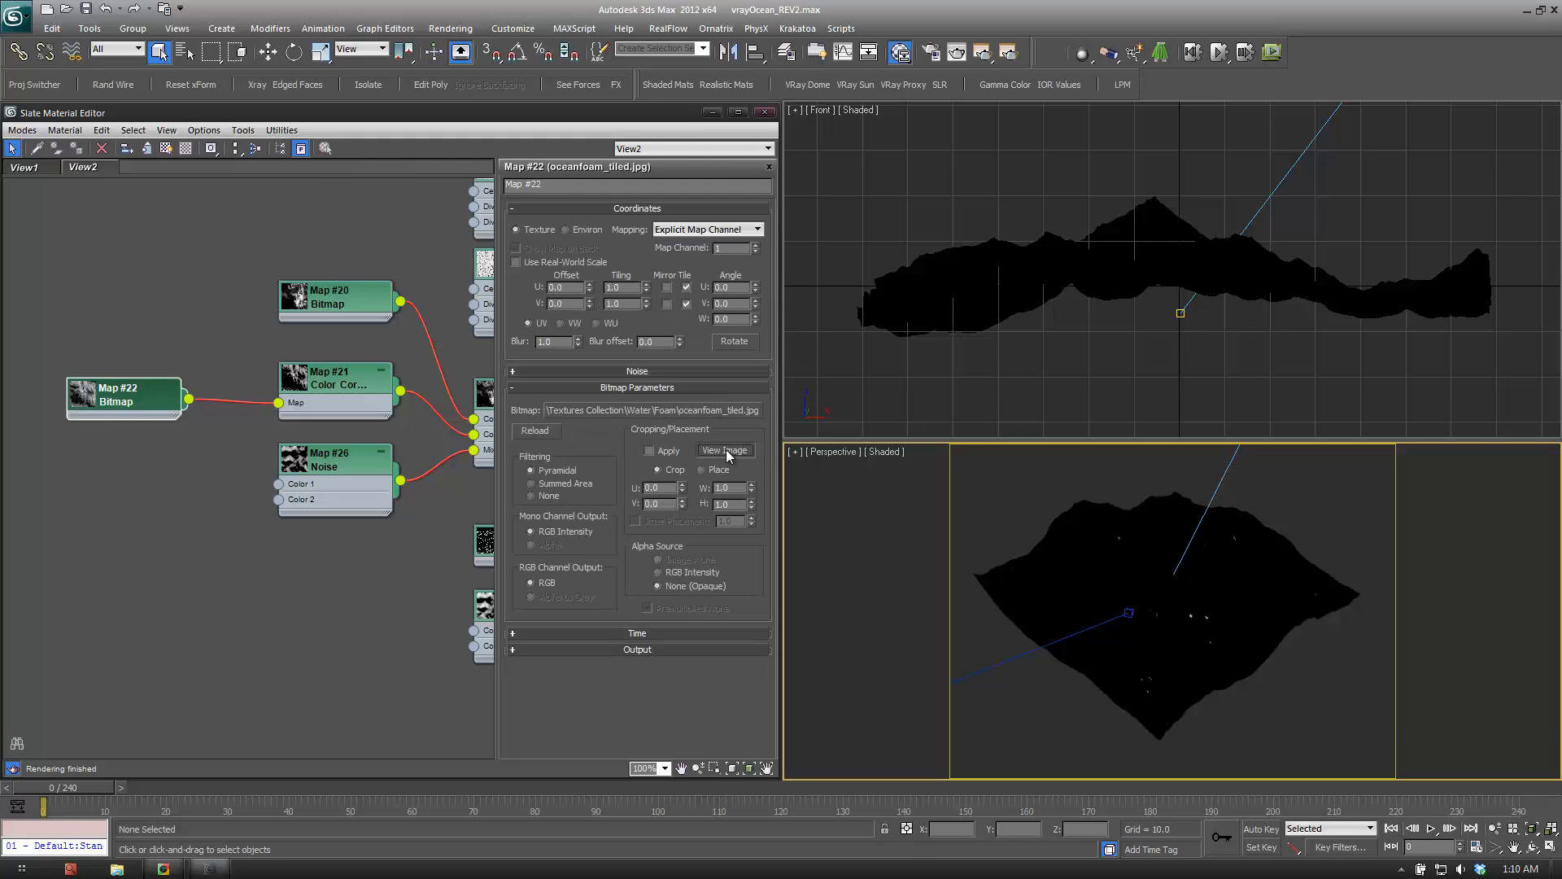
left_click(724, 450)
left_click_drag(1264, 190, 846, 194)
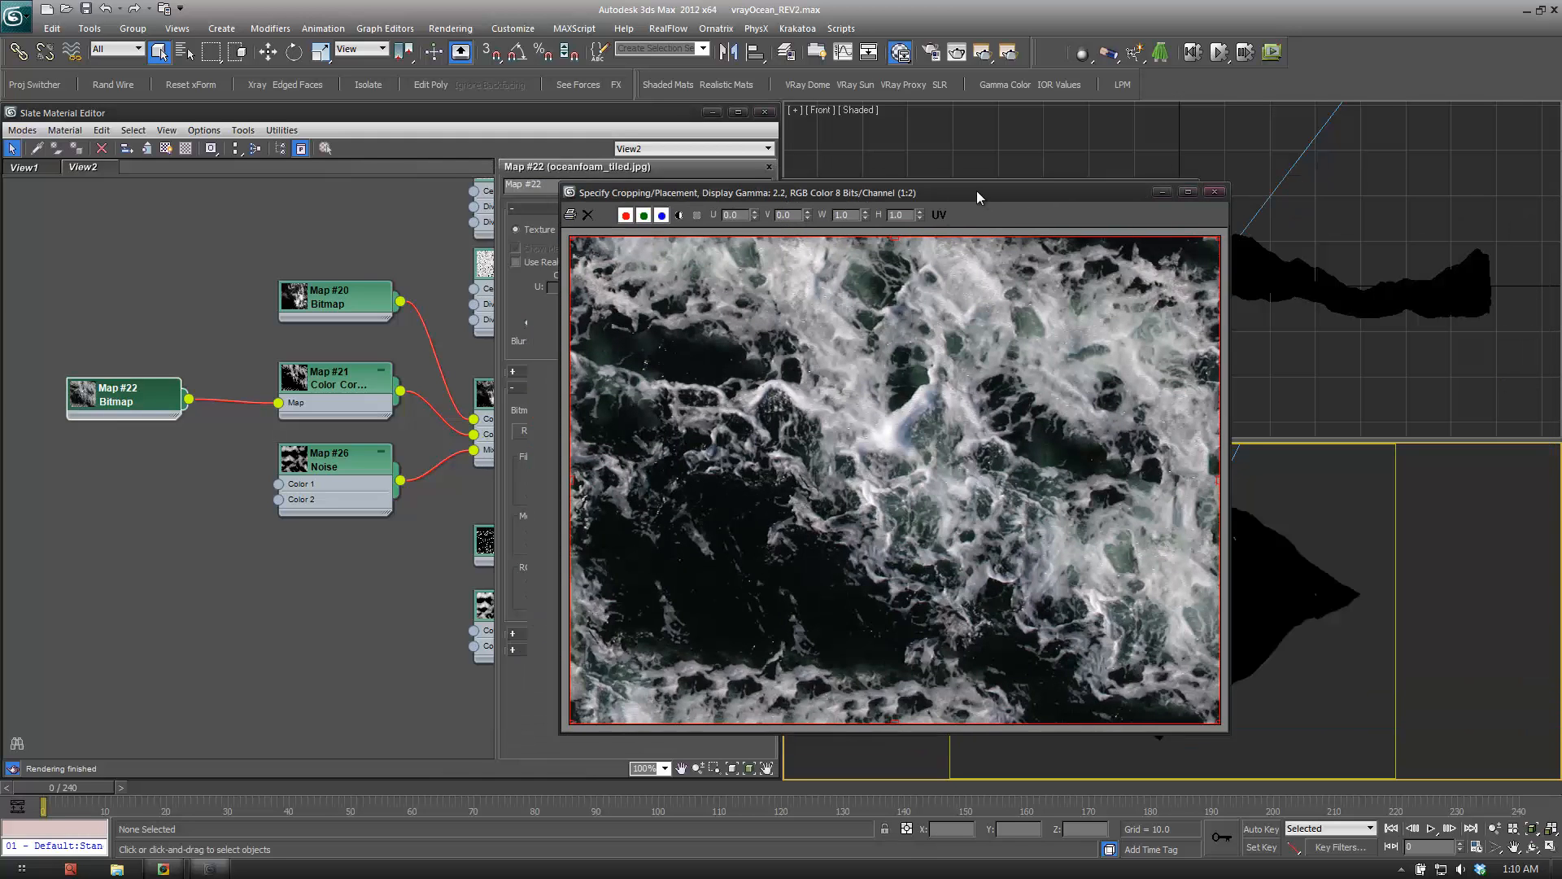
left_click(1206, 189)
Inspect the Map #21 Color Correction settings and its enlarged node preview, then collapse the preview.
double_click(333, 377)
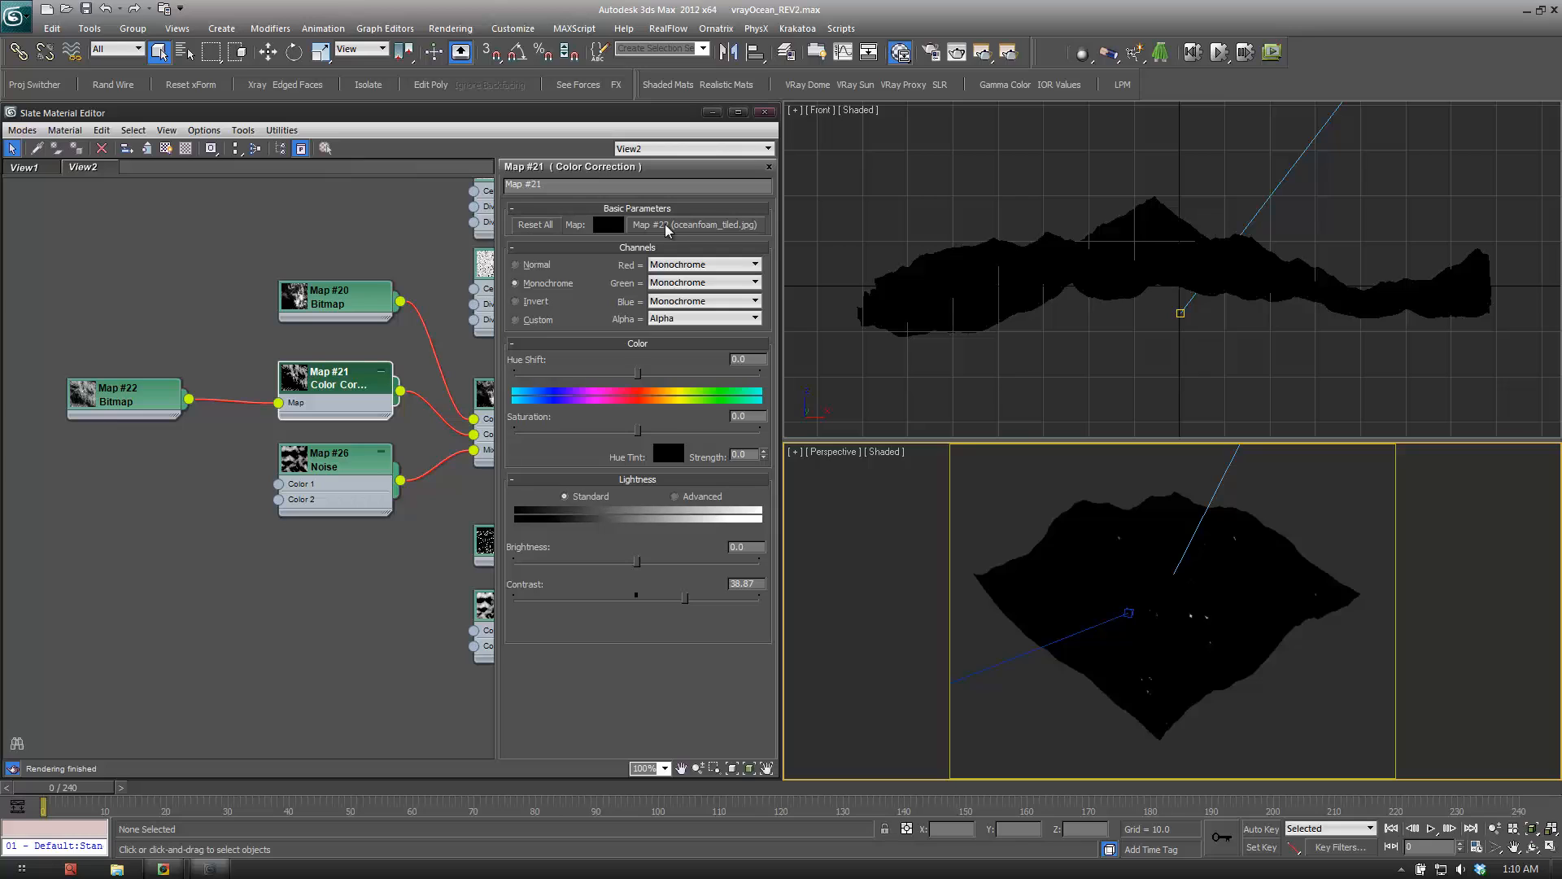
double_click(294, 377)
left_click_drag(316, 404, 334, 373)
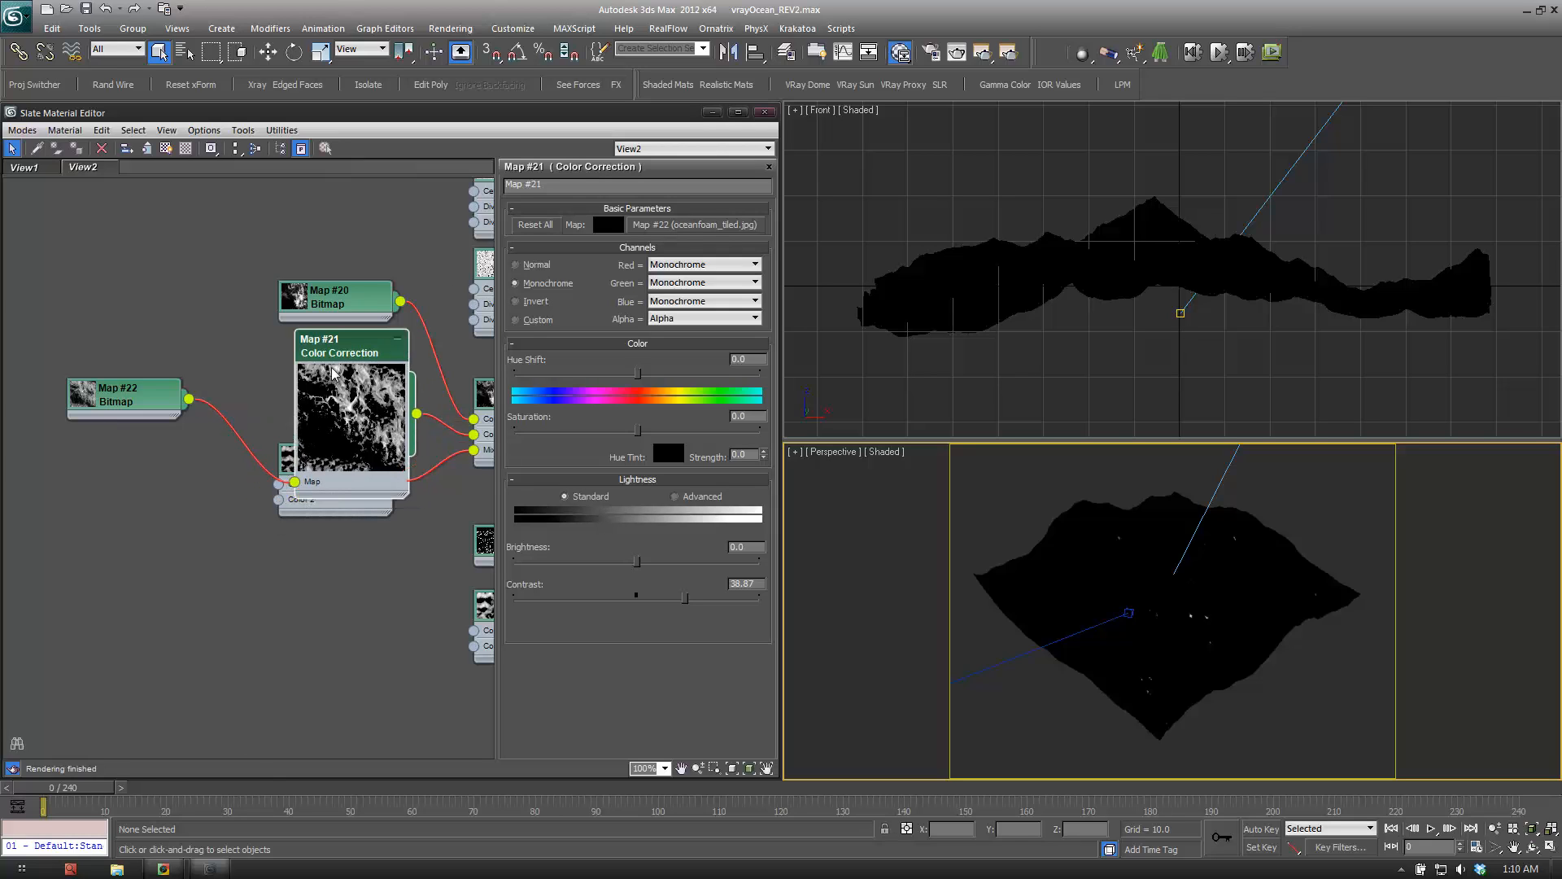
double_click(333, 422)
left_click_drag(345, 352, 328, 383)
Check the Map #20 Bitmap's enlarged preview and parameters, and view its b11elements024_matte.jpg image at full size.
double_click(297, 302)
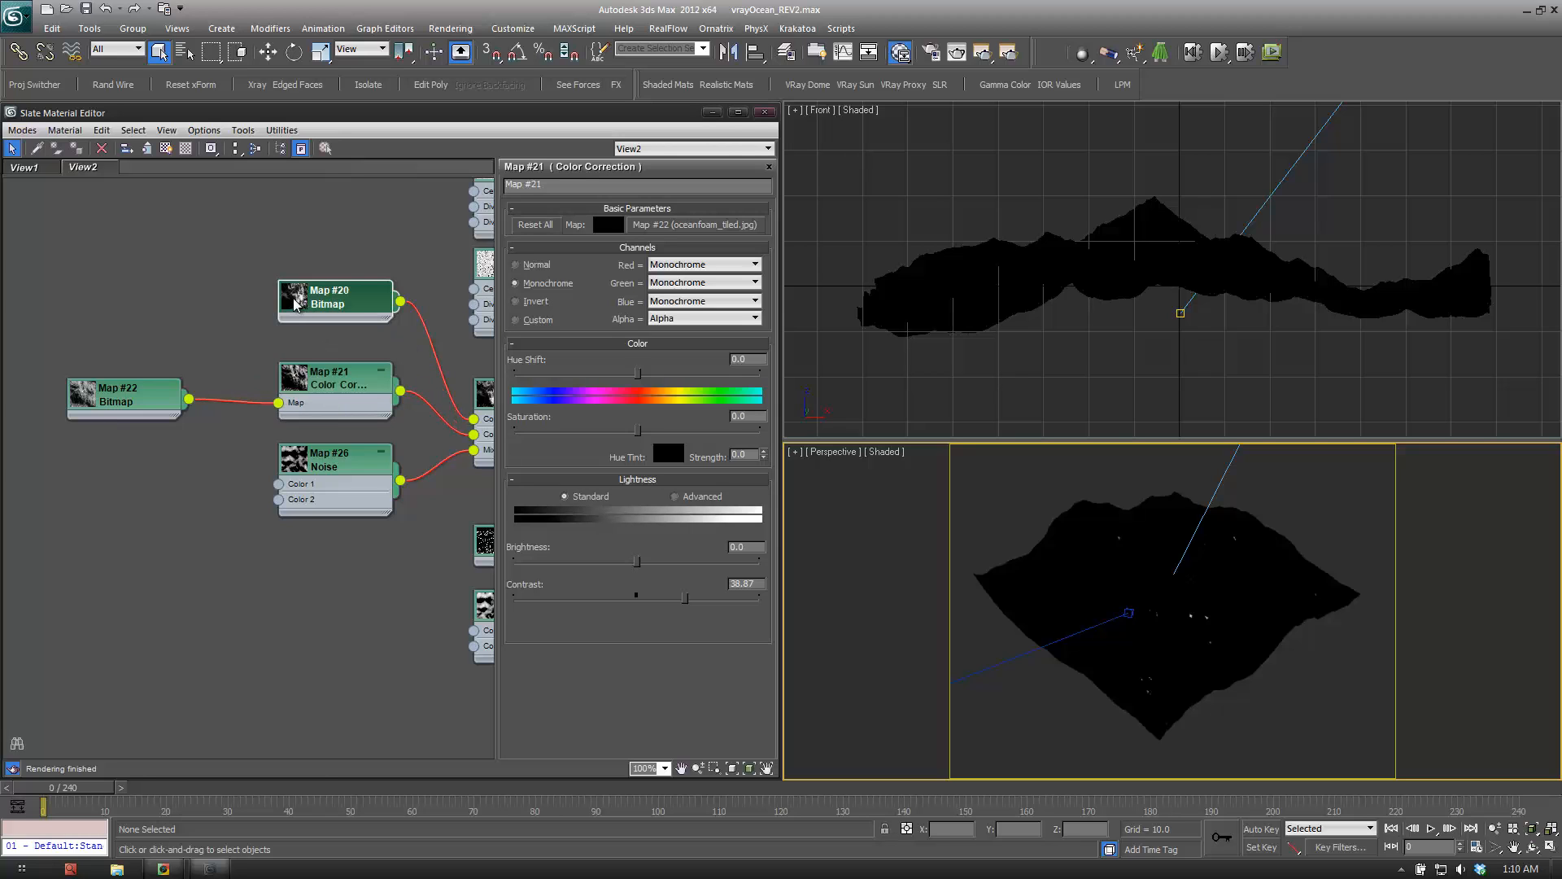
mouse_move(332, 307)
left_mouse_down()
mouse_move(345, 240)
mouse_move(322, 285)
left_mouse_up()
double_click(315, 291)
middle_click_drag(388, 347, 323, 346)
double_click(272, 289)
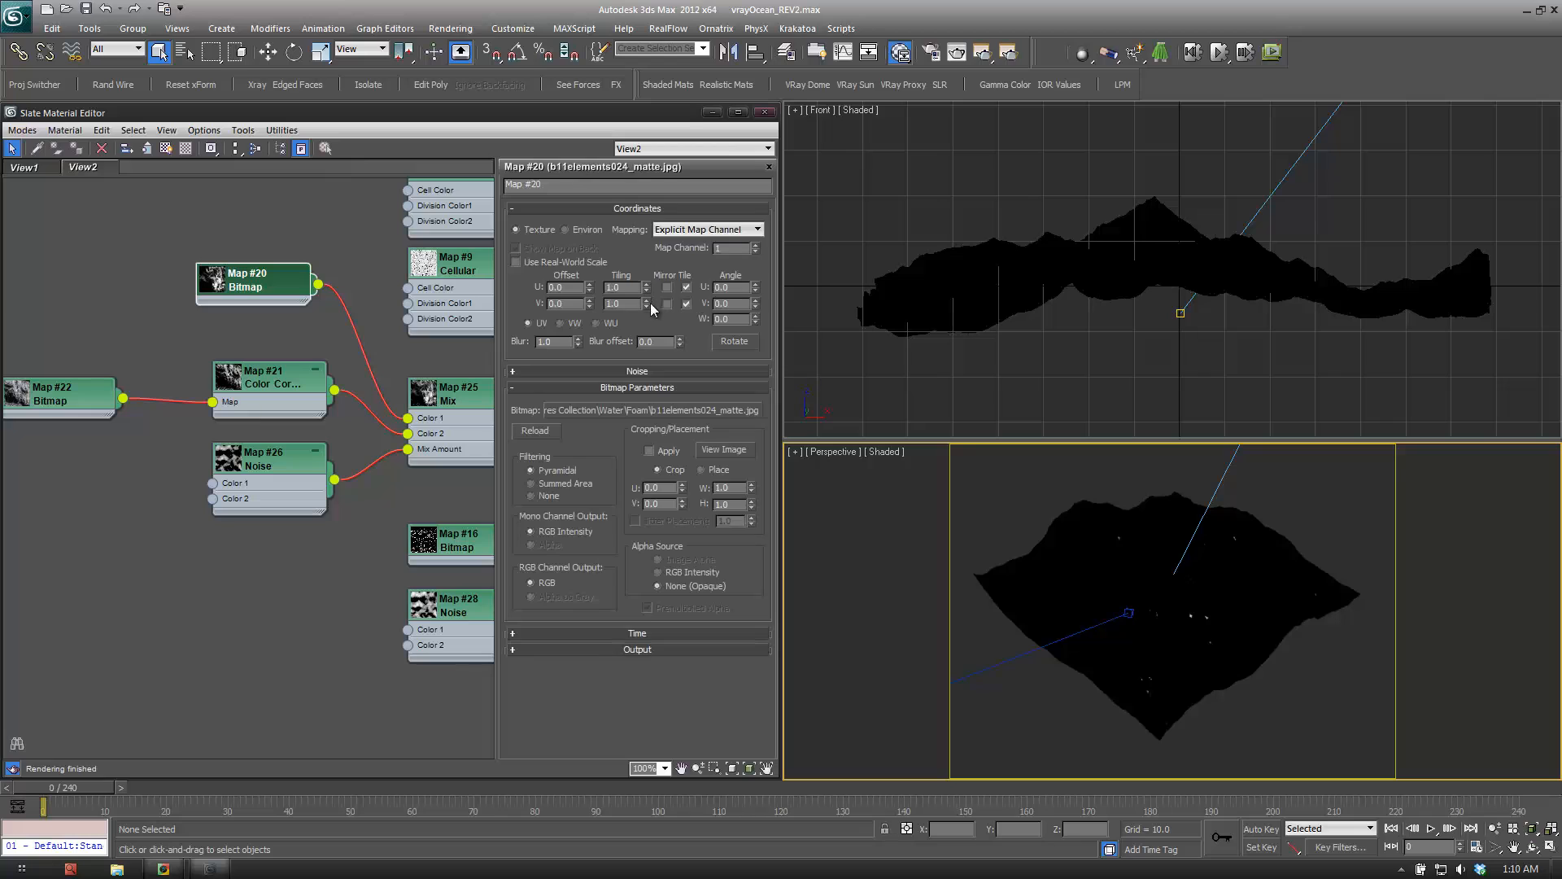
left_click(716, 448)
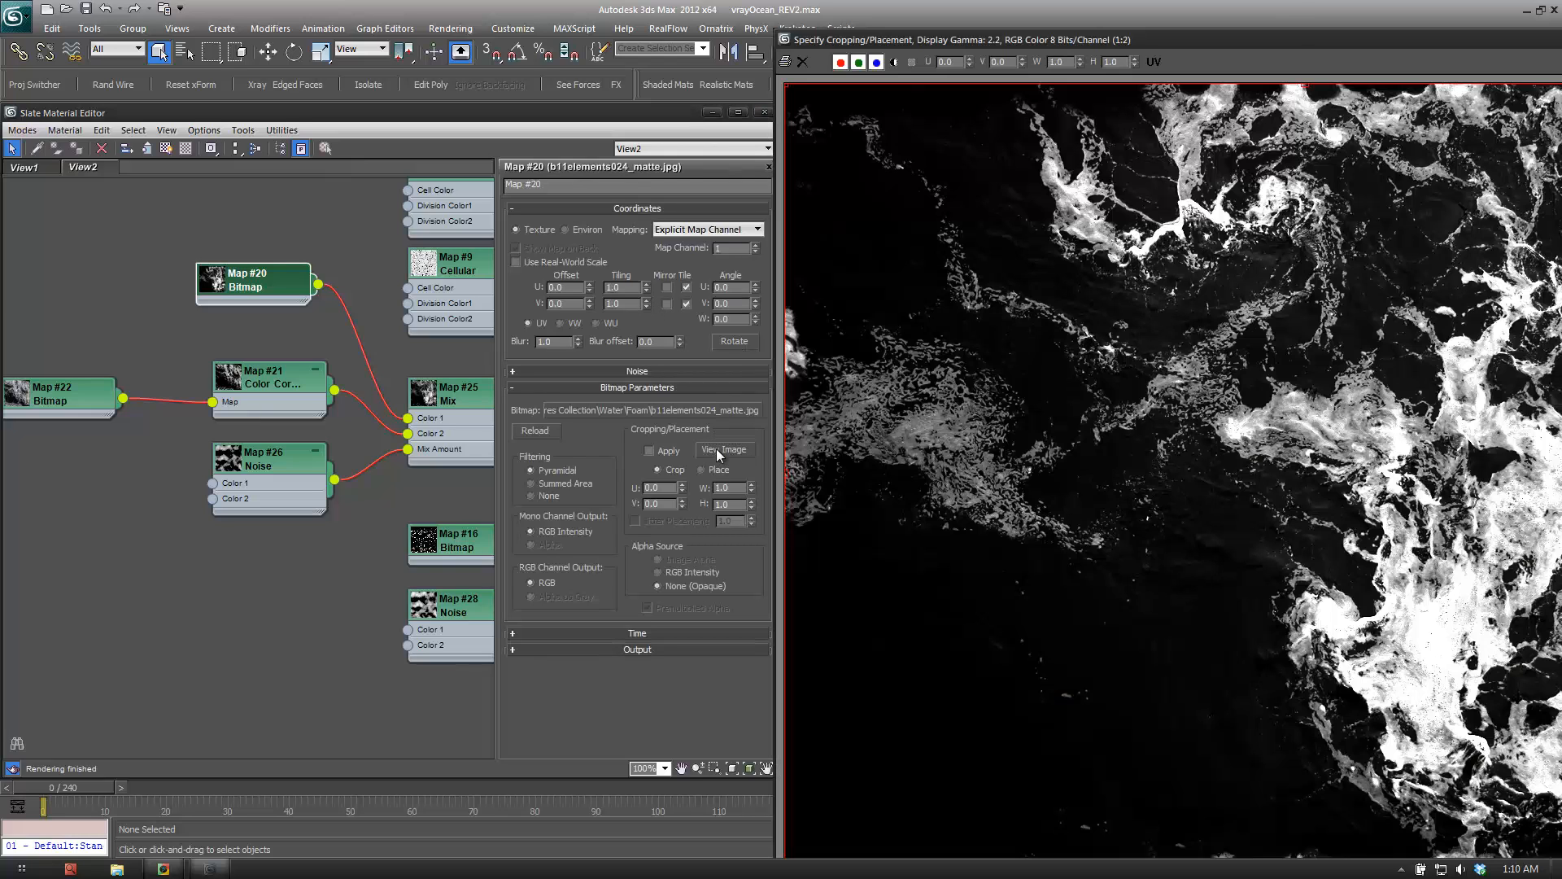
left_click_drag(1294, 48, 926, 46)
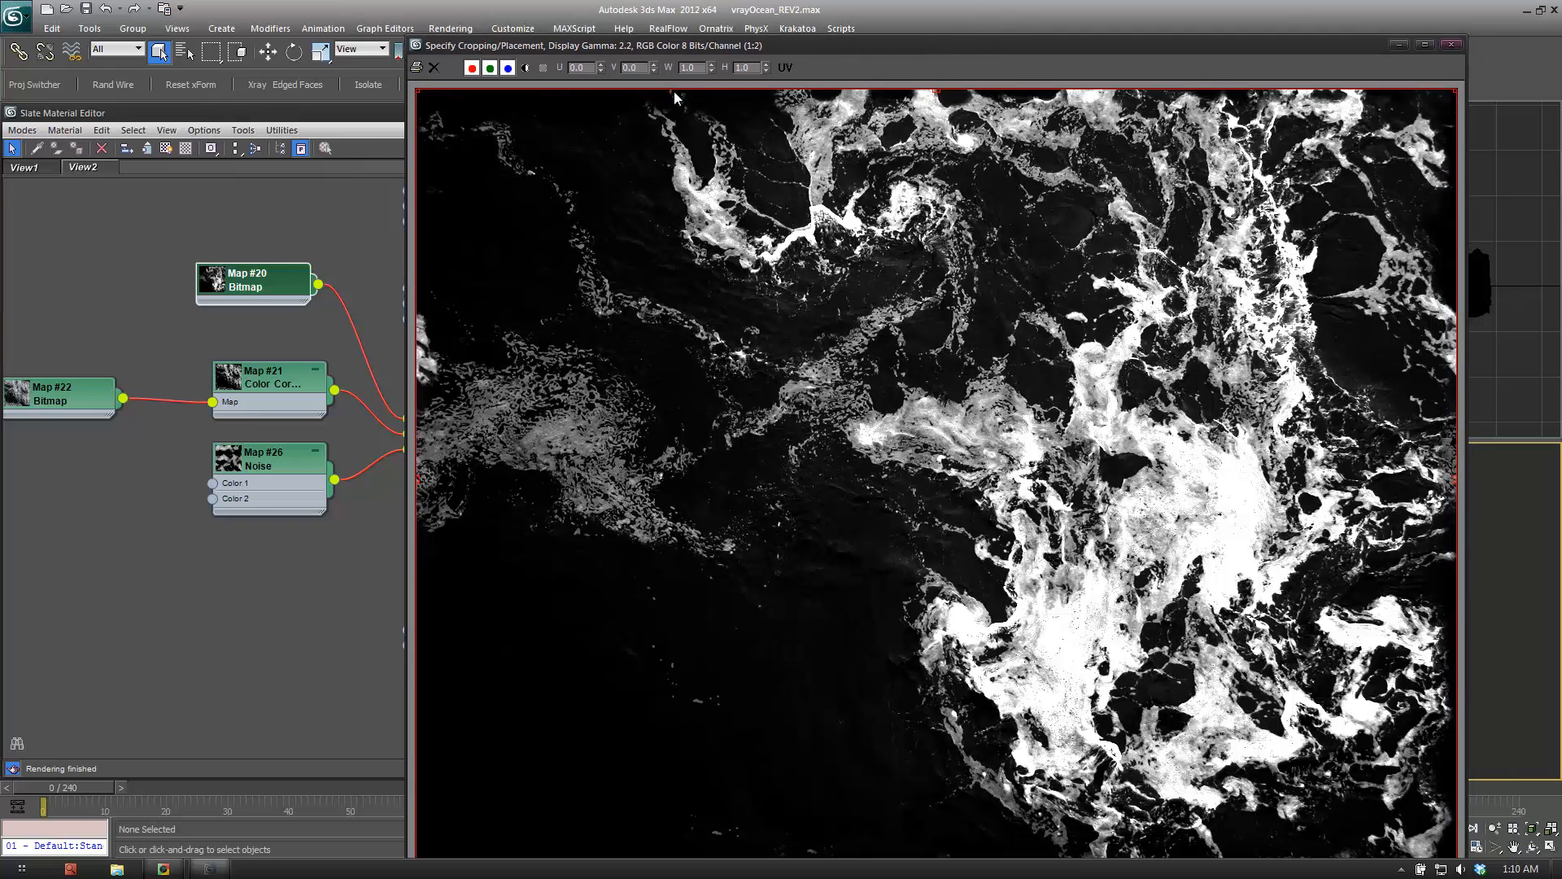
left_click(1451, 45)
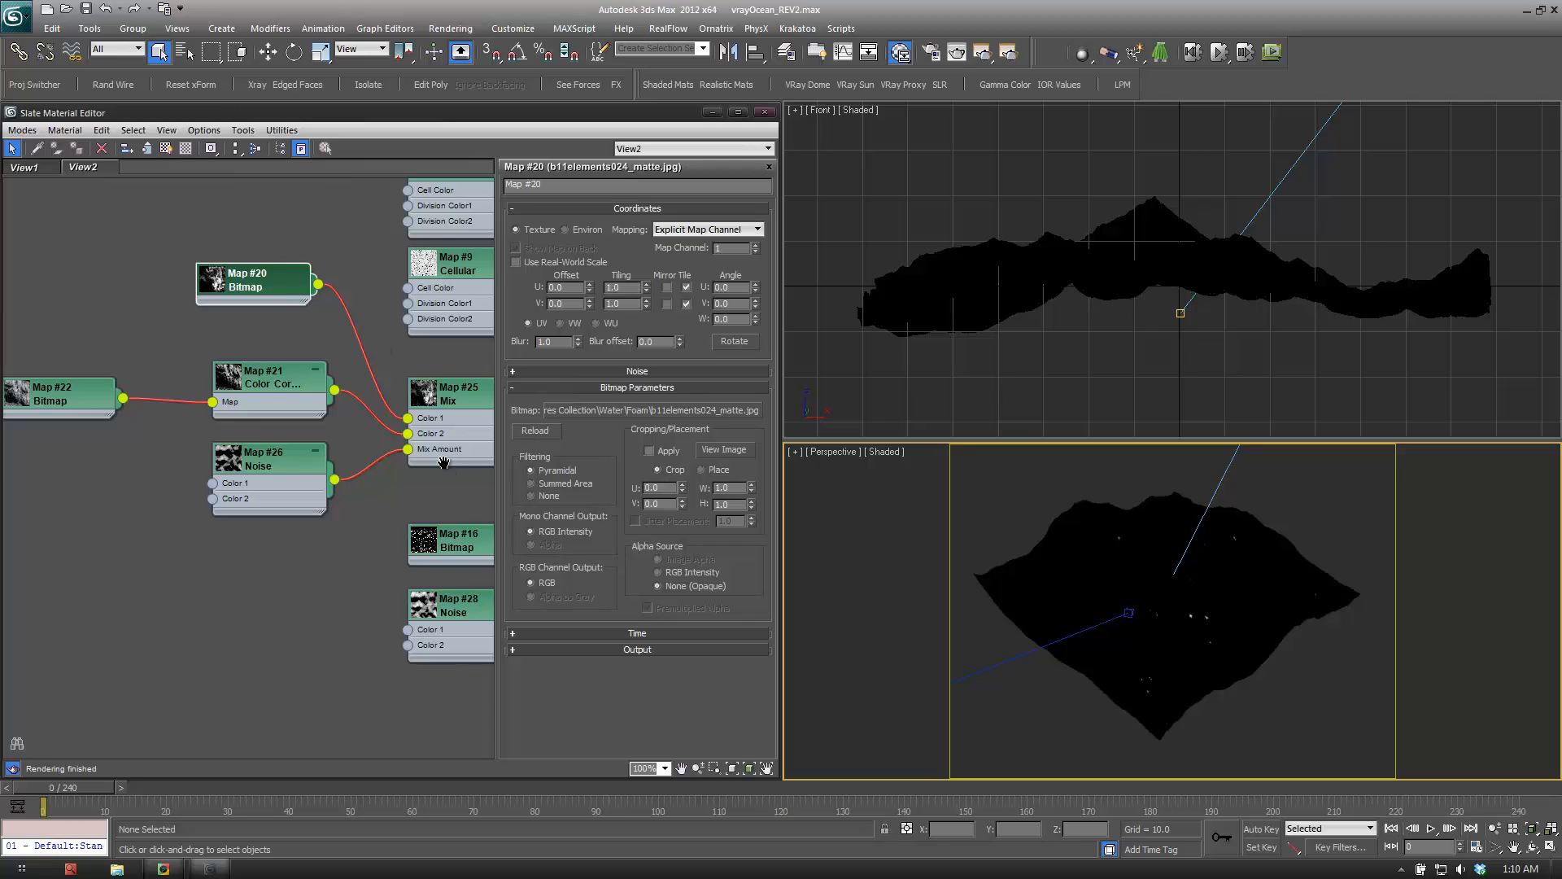
Inspect the Map #25 Mix parameters and enlarge the node previews of Map #25 and the Map #26 Noise.
middle_click_drag(444, 462, 325, 446)
double_click(311, 376)
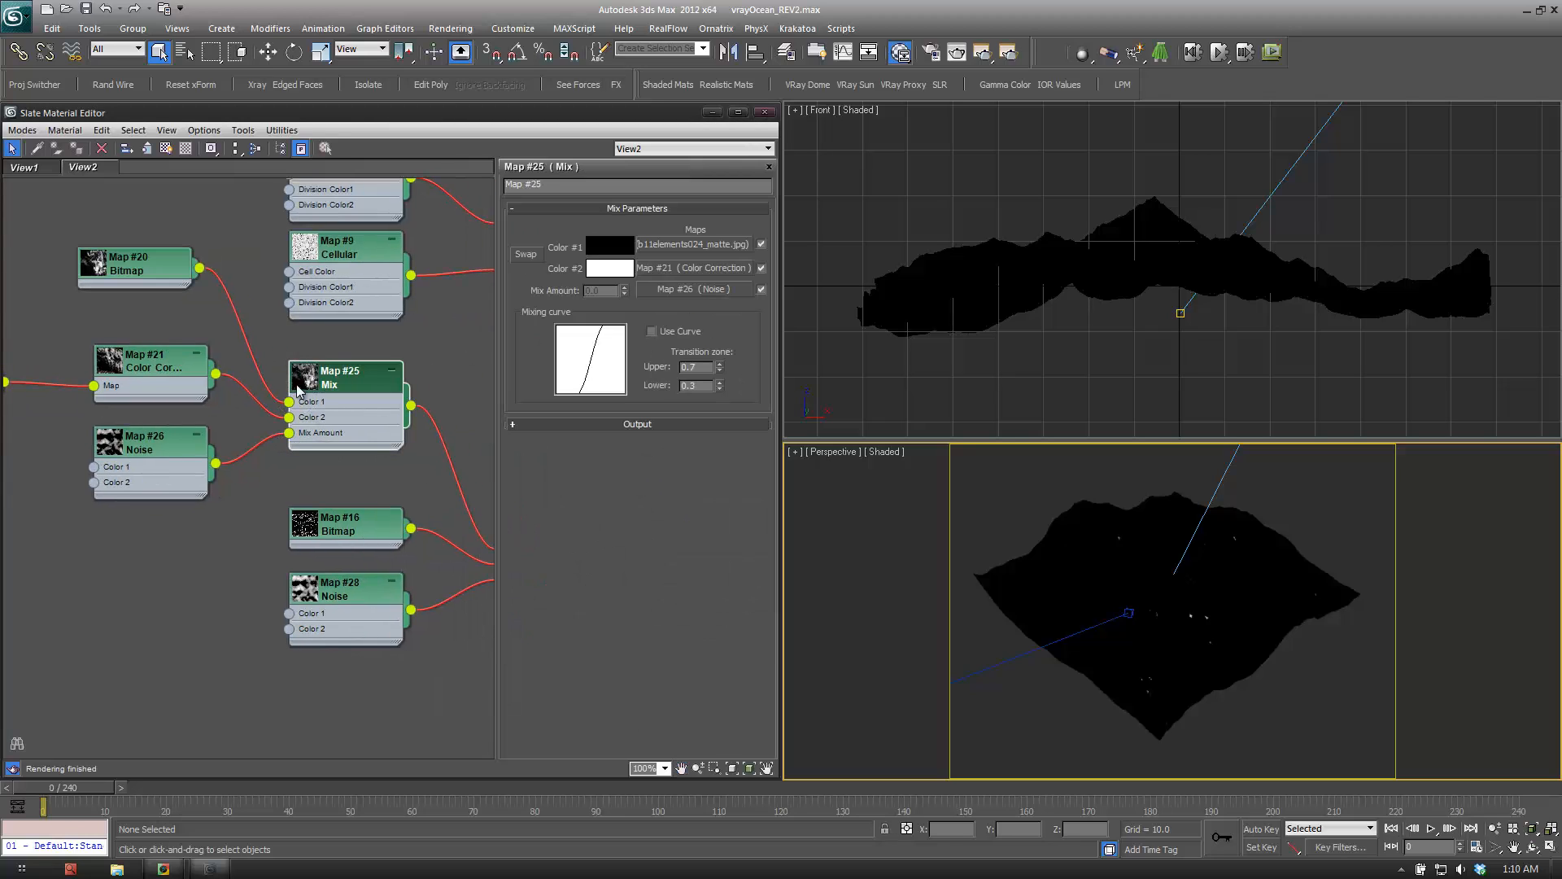
double_click(306, 379)
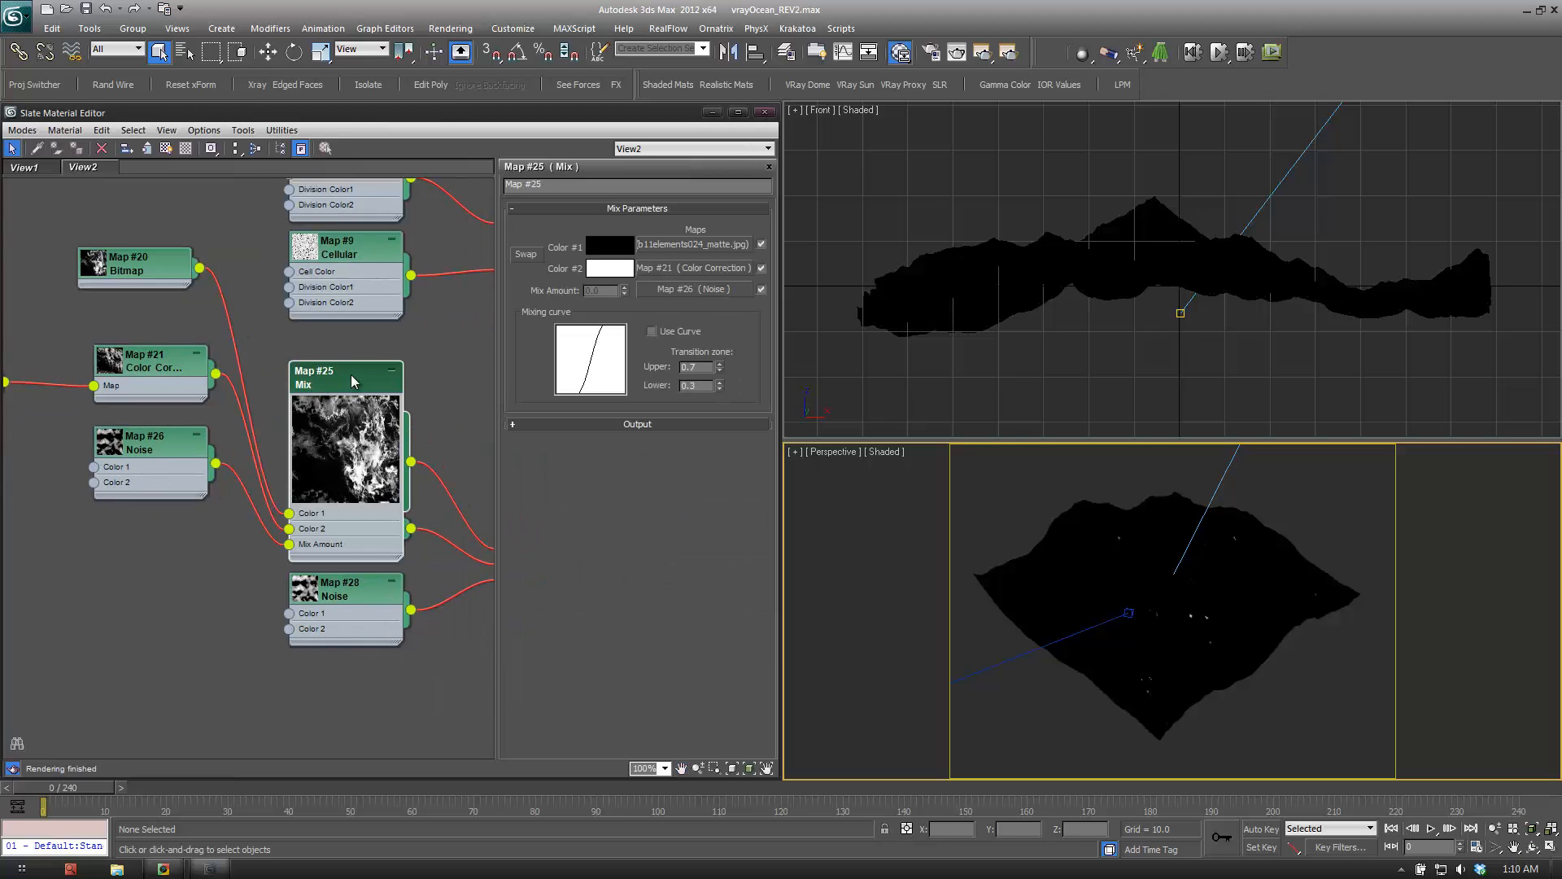
double_click(126, 447)
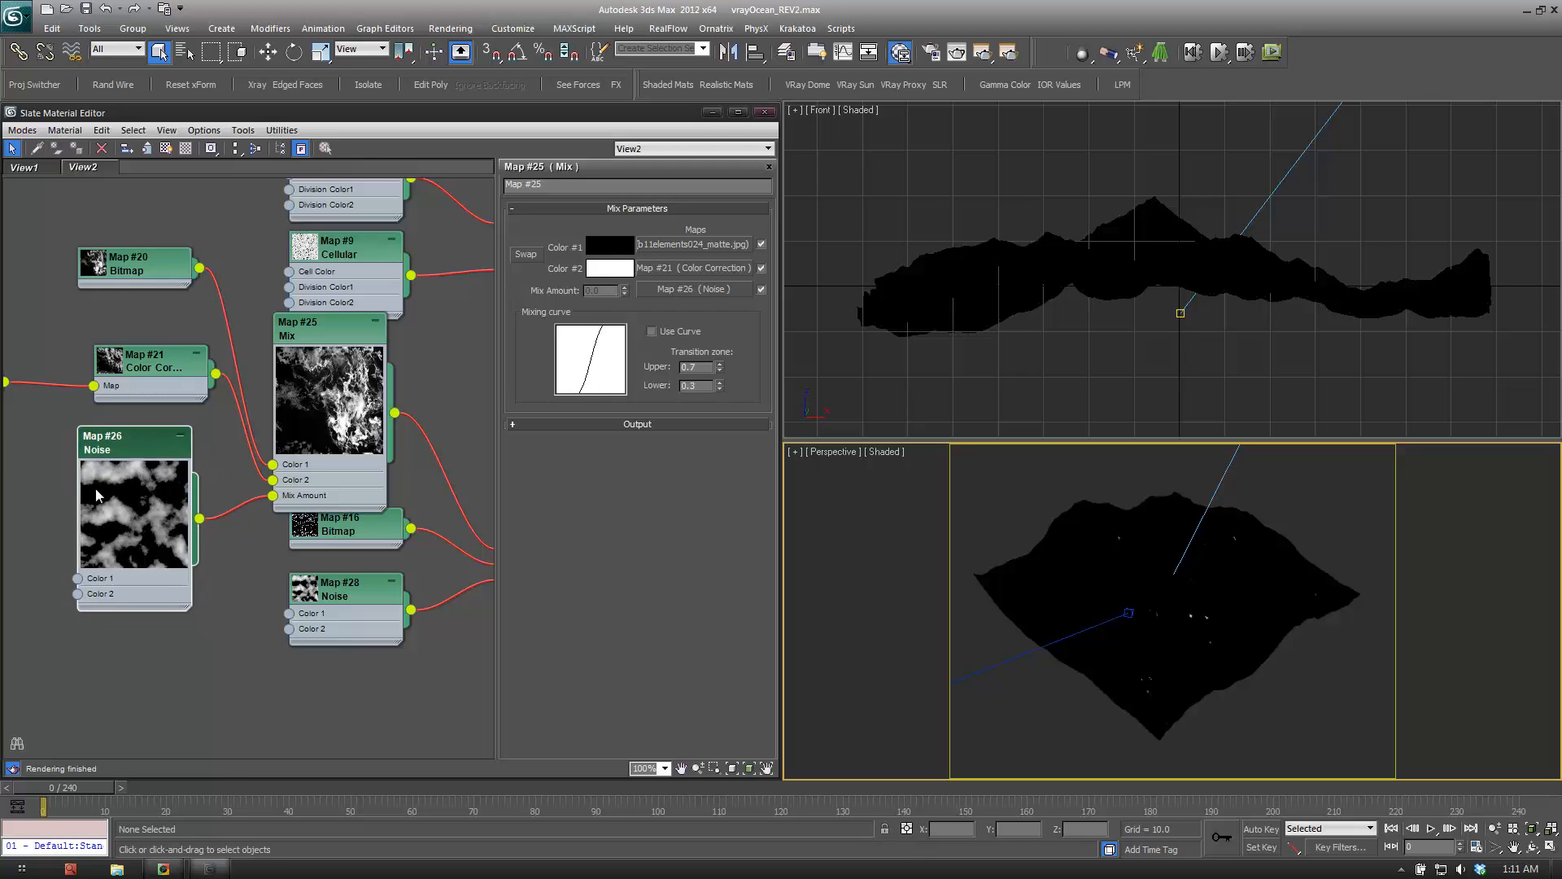
Collapse the enlarged Map #25 Mix preview and move the node slightly to tidy the layout.
left_click(319, 356)
double_click(310, 394)
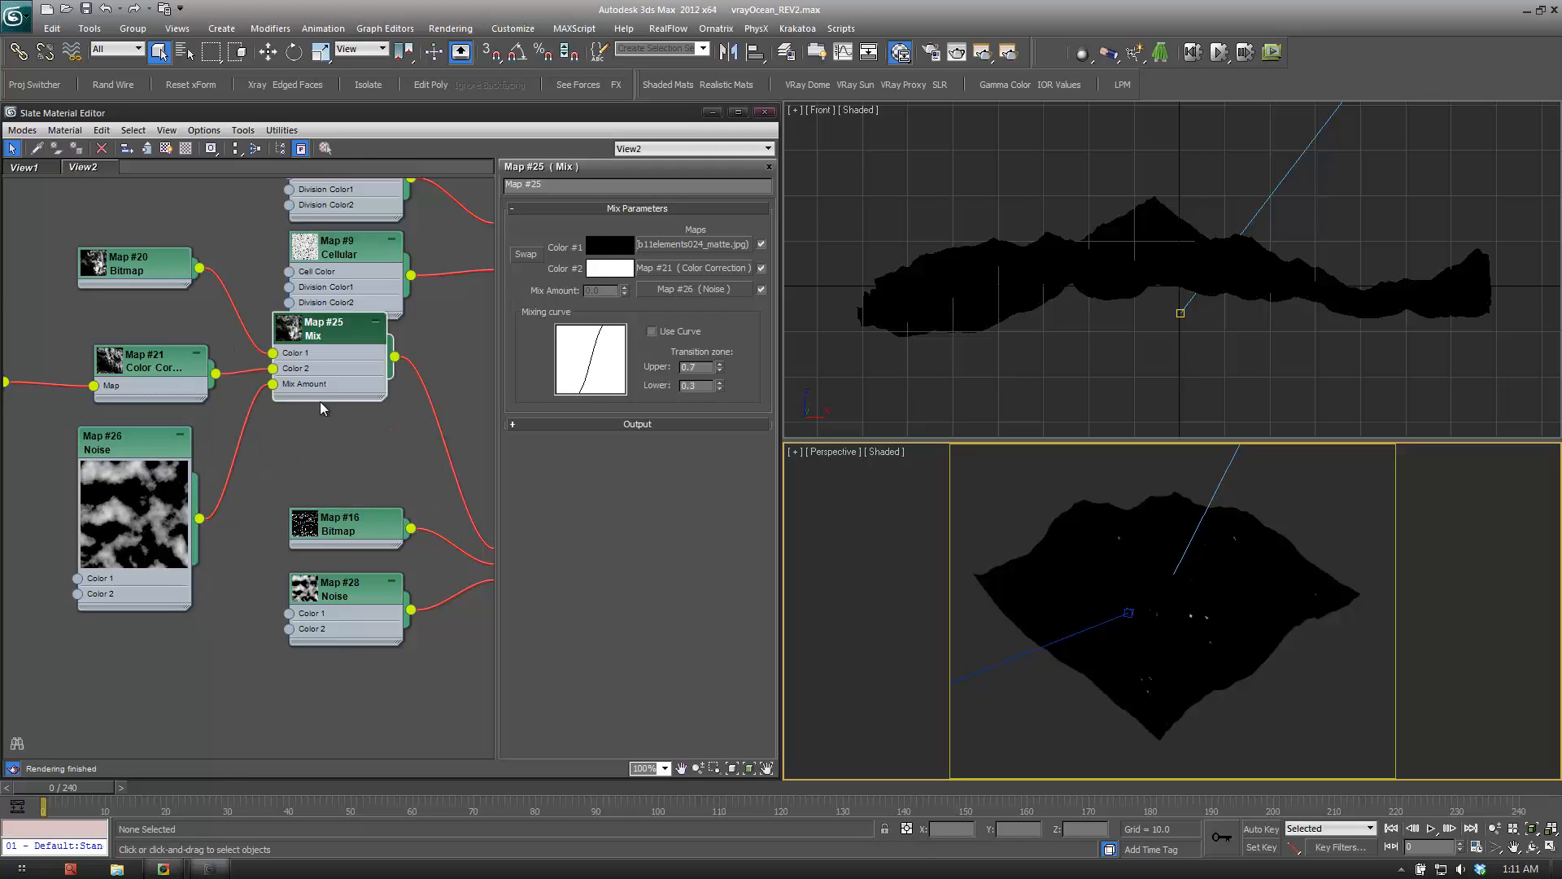
left_click_drag(332, 330, 348, 379)
middle_click_drag(436, 549, 297, 482)
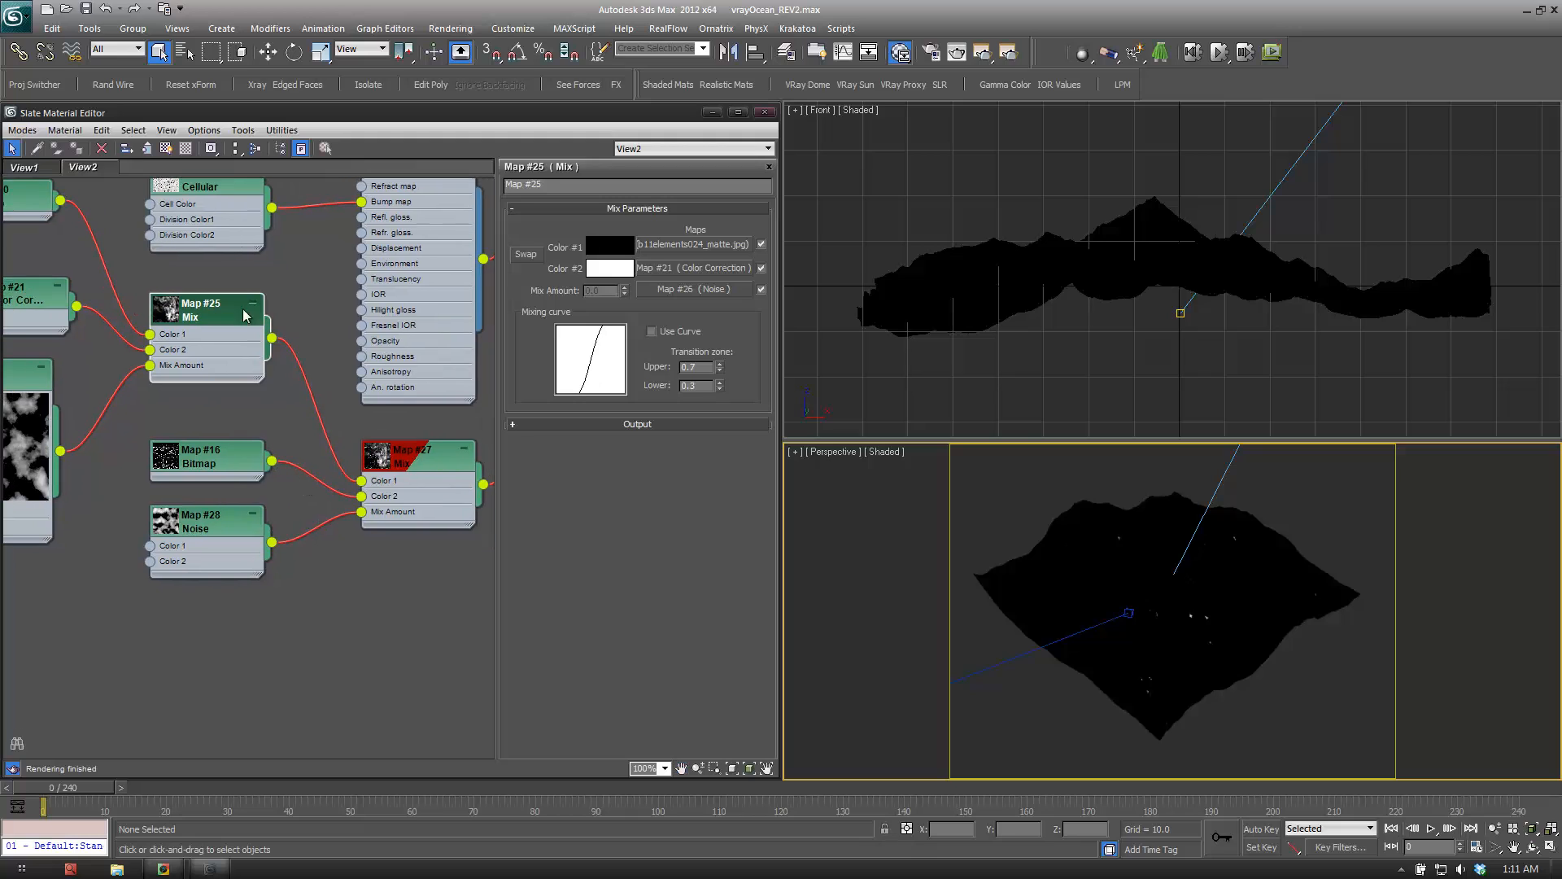
Check the Map #16 Bitmap parameters and view its b11elements025_matte.jpg image at full size.
double_click(158, 460)
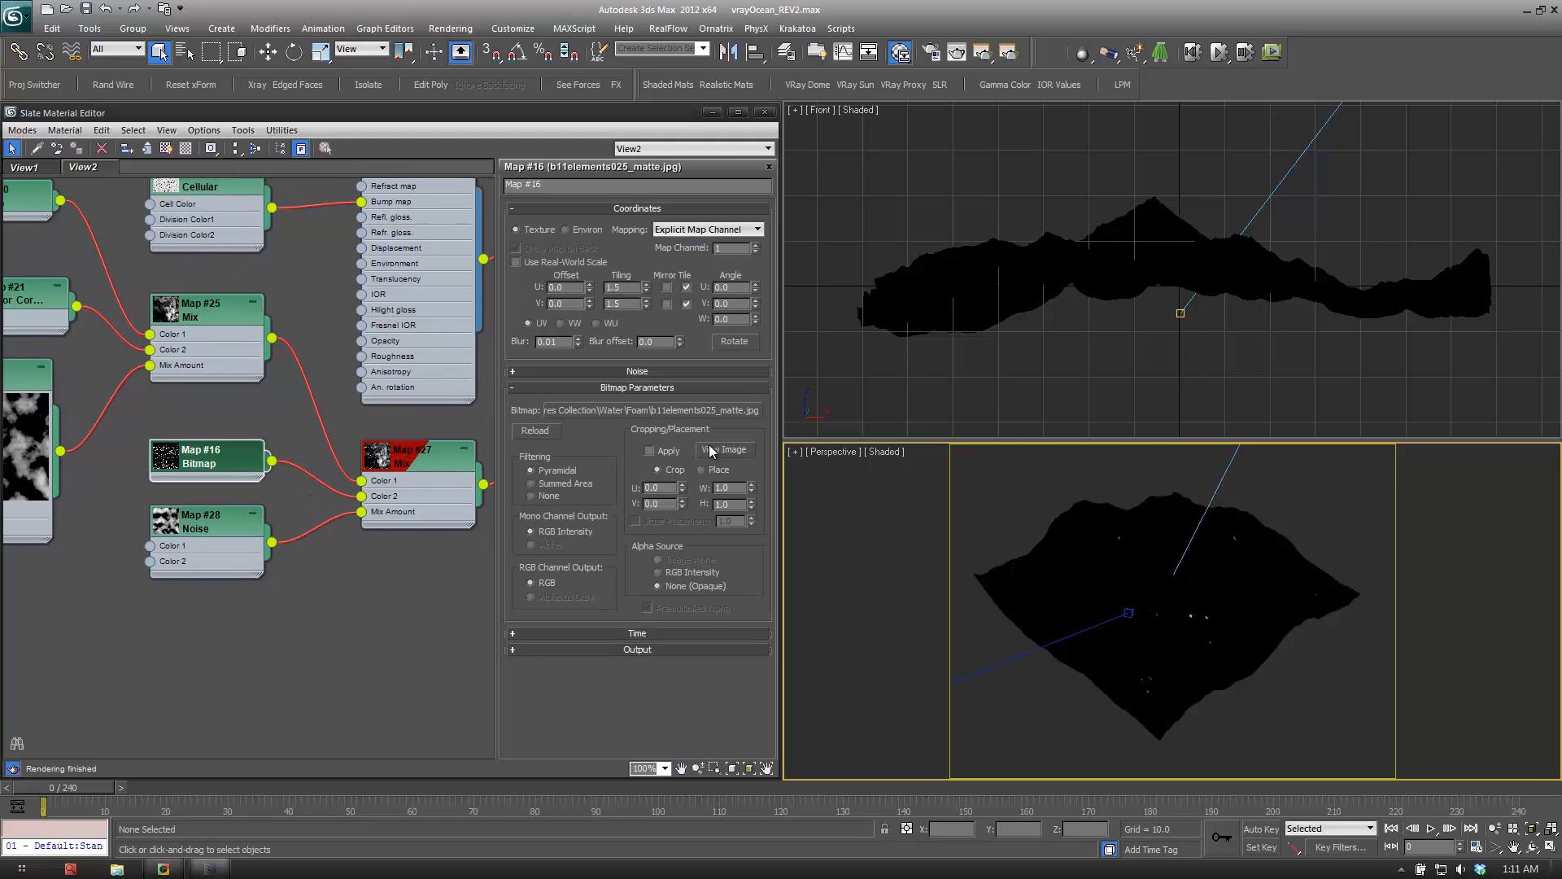
left_click(709, 451)
left_click_drag(1357, 42, 788, 14)
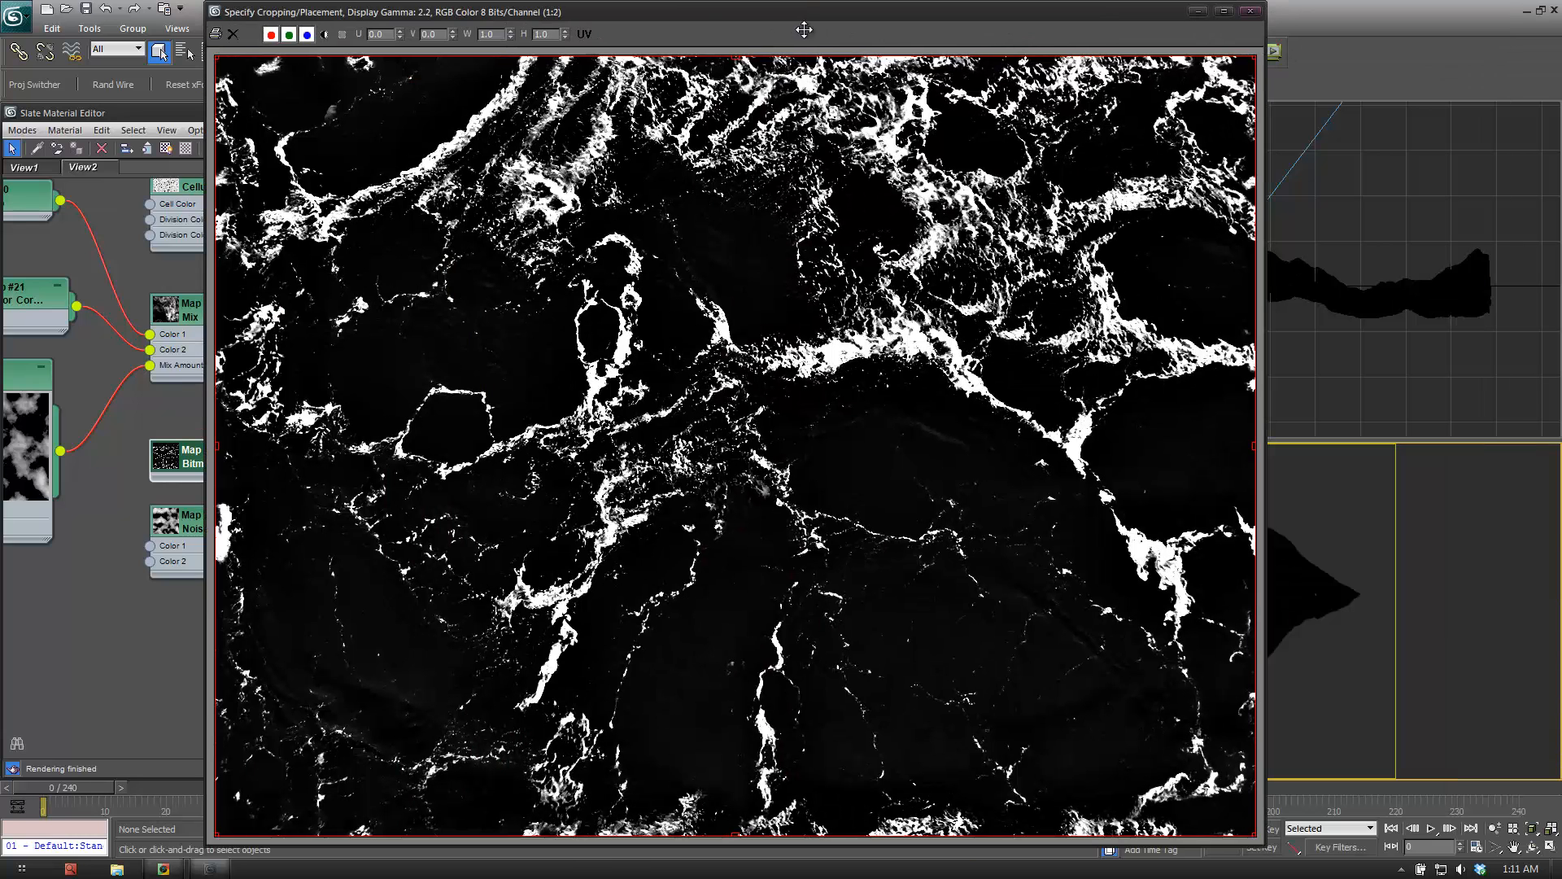
left_click(1251, 11)
Reposition Map #25 and place Map #16 directly beneath it, checking Map #16's enlarged preview before collapsing it.
mouse_move(186, 466)
left_mouse_down()
mouse_move(218, 466)
mouse_move(201, 460)
left_mouse_up()
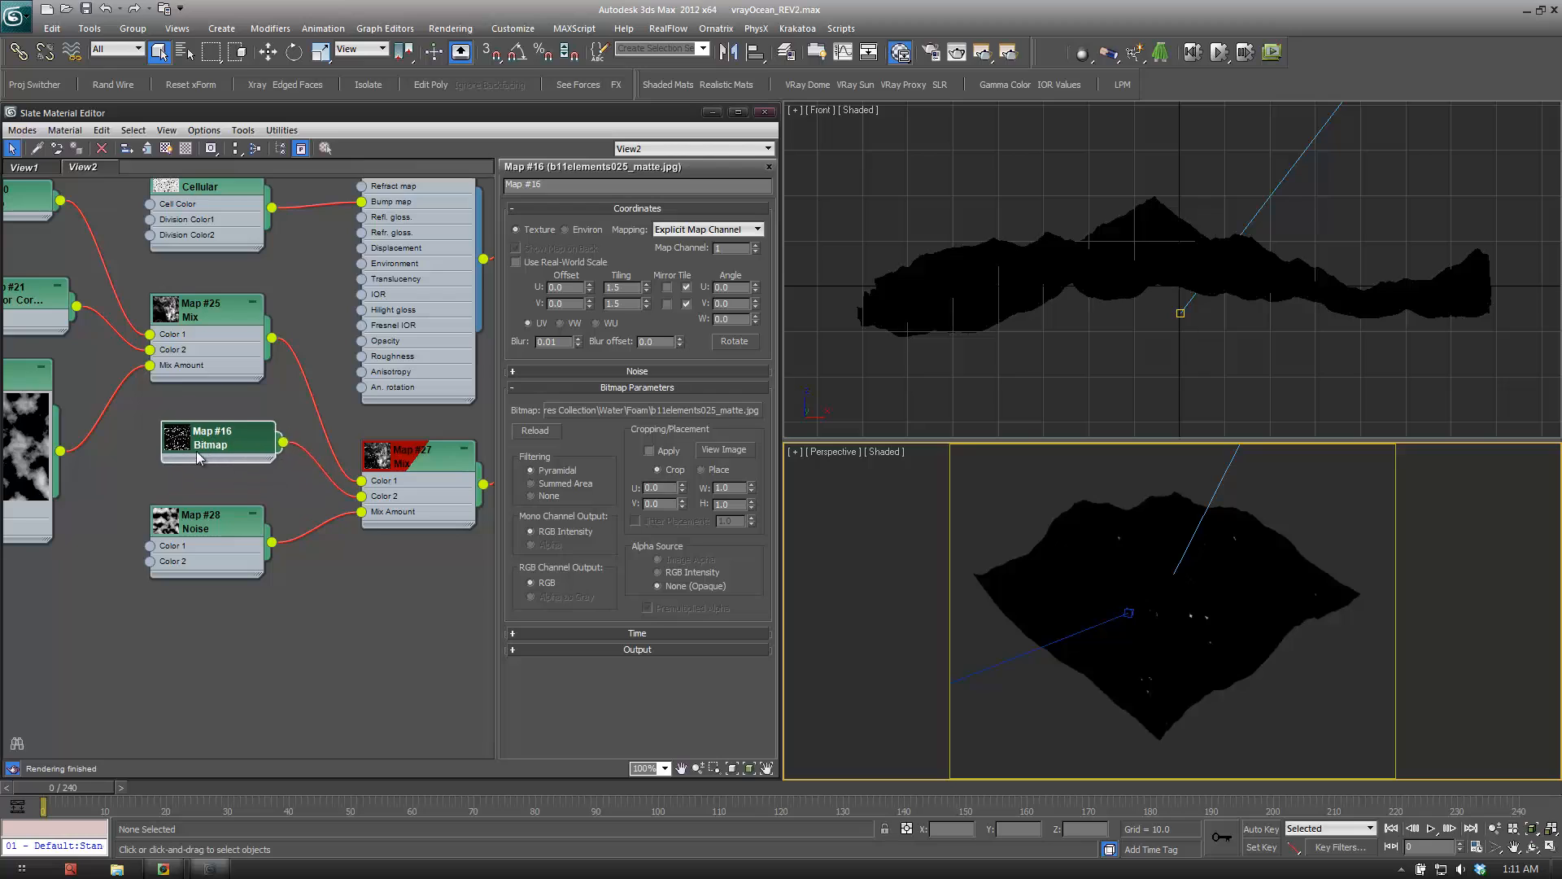
left_click_drag(181, 316, 197, 316)
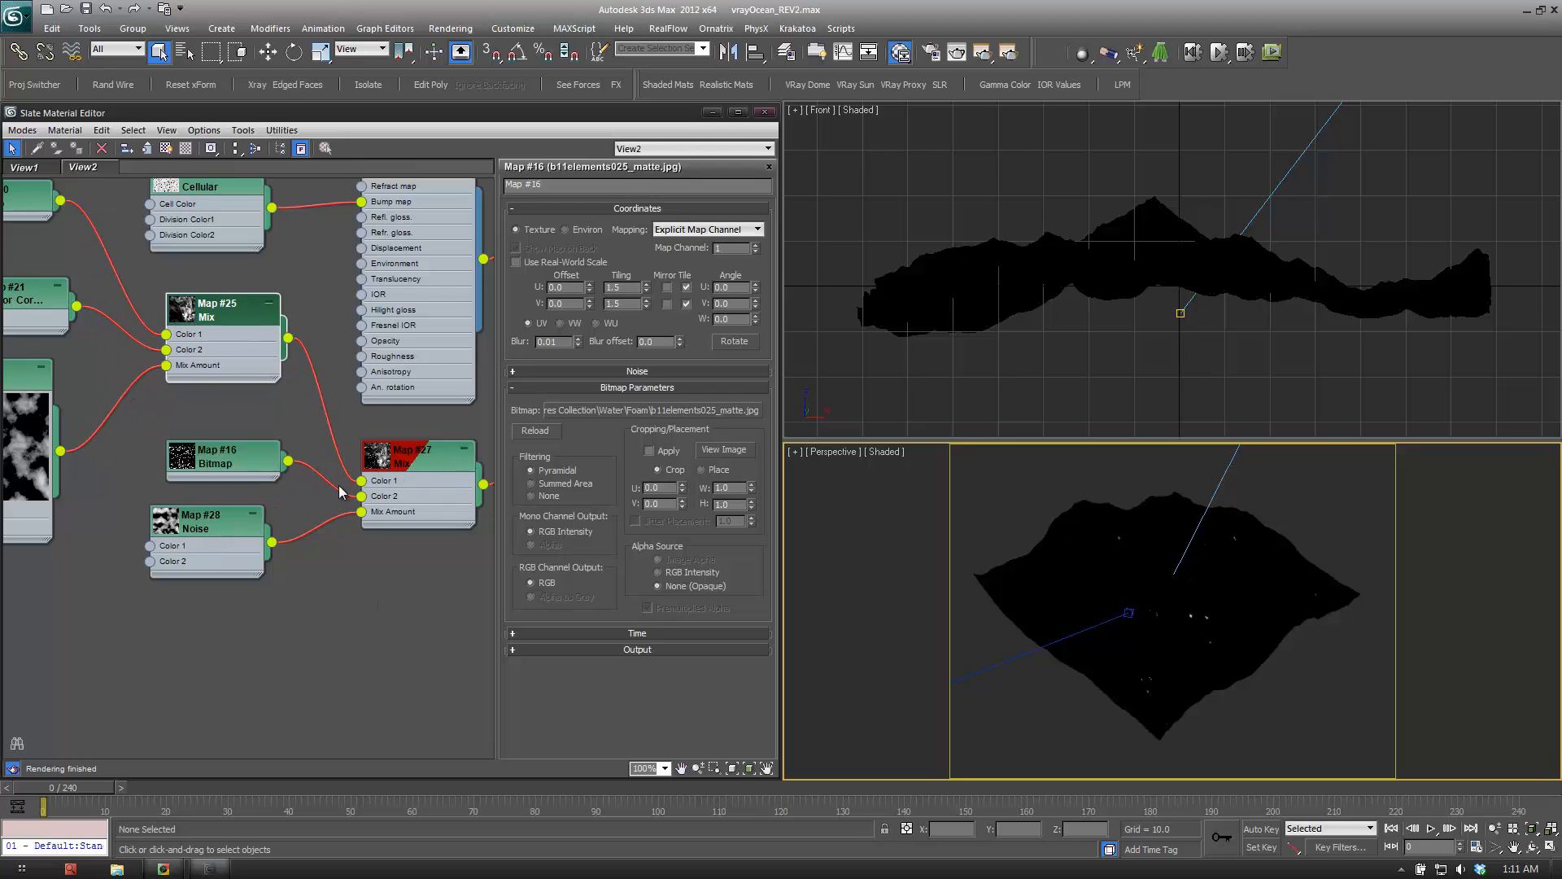
double_click(183, 466)
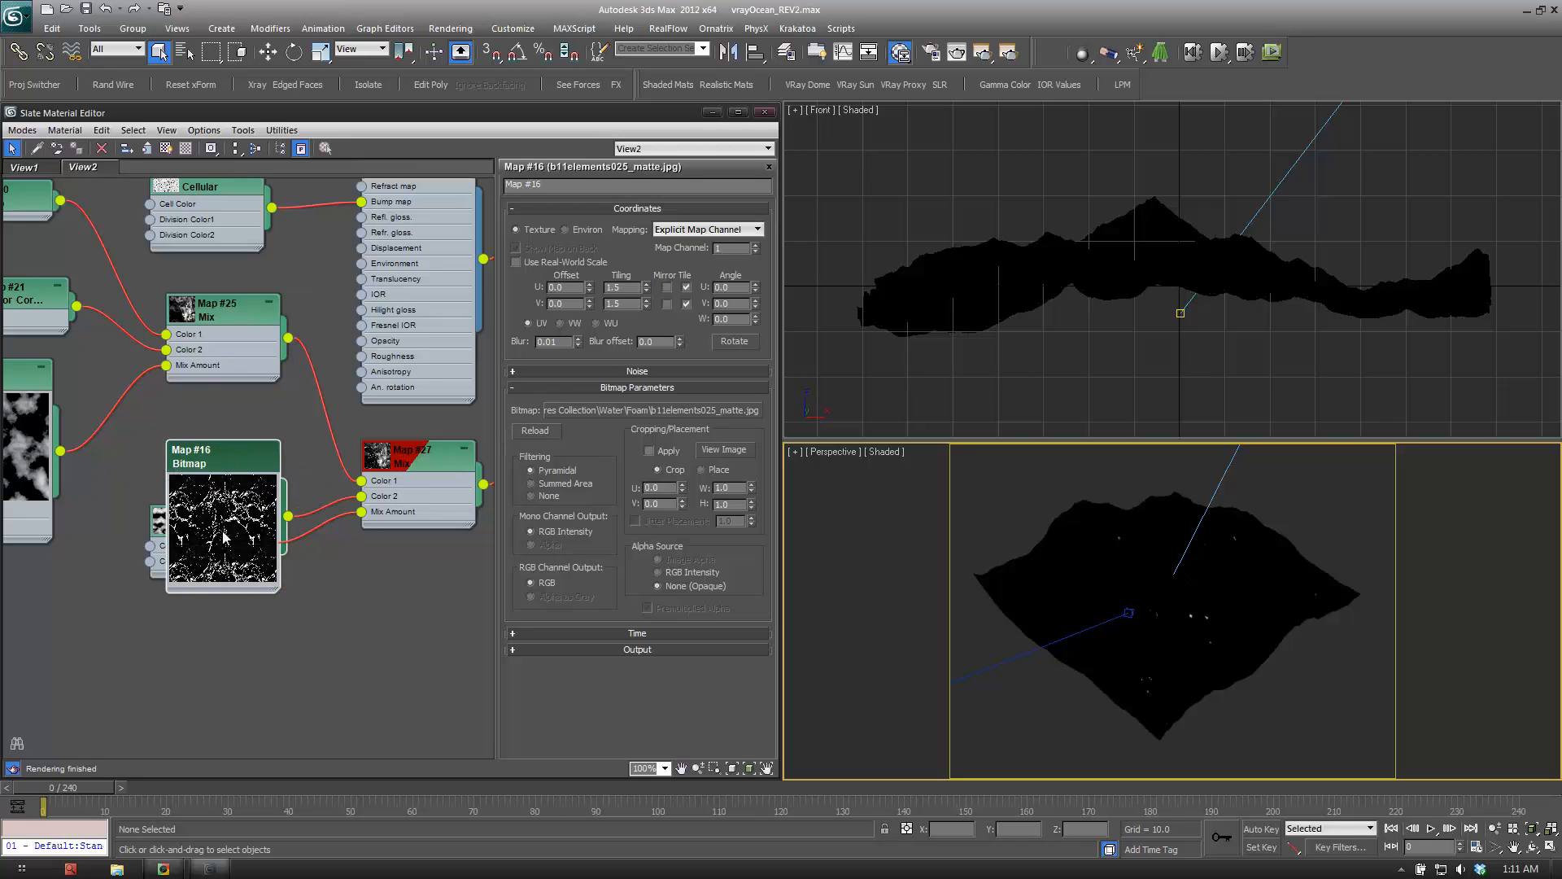
left_click_drag(222, 462, 223, 413)
double_click(216, 463)
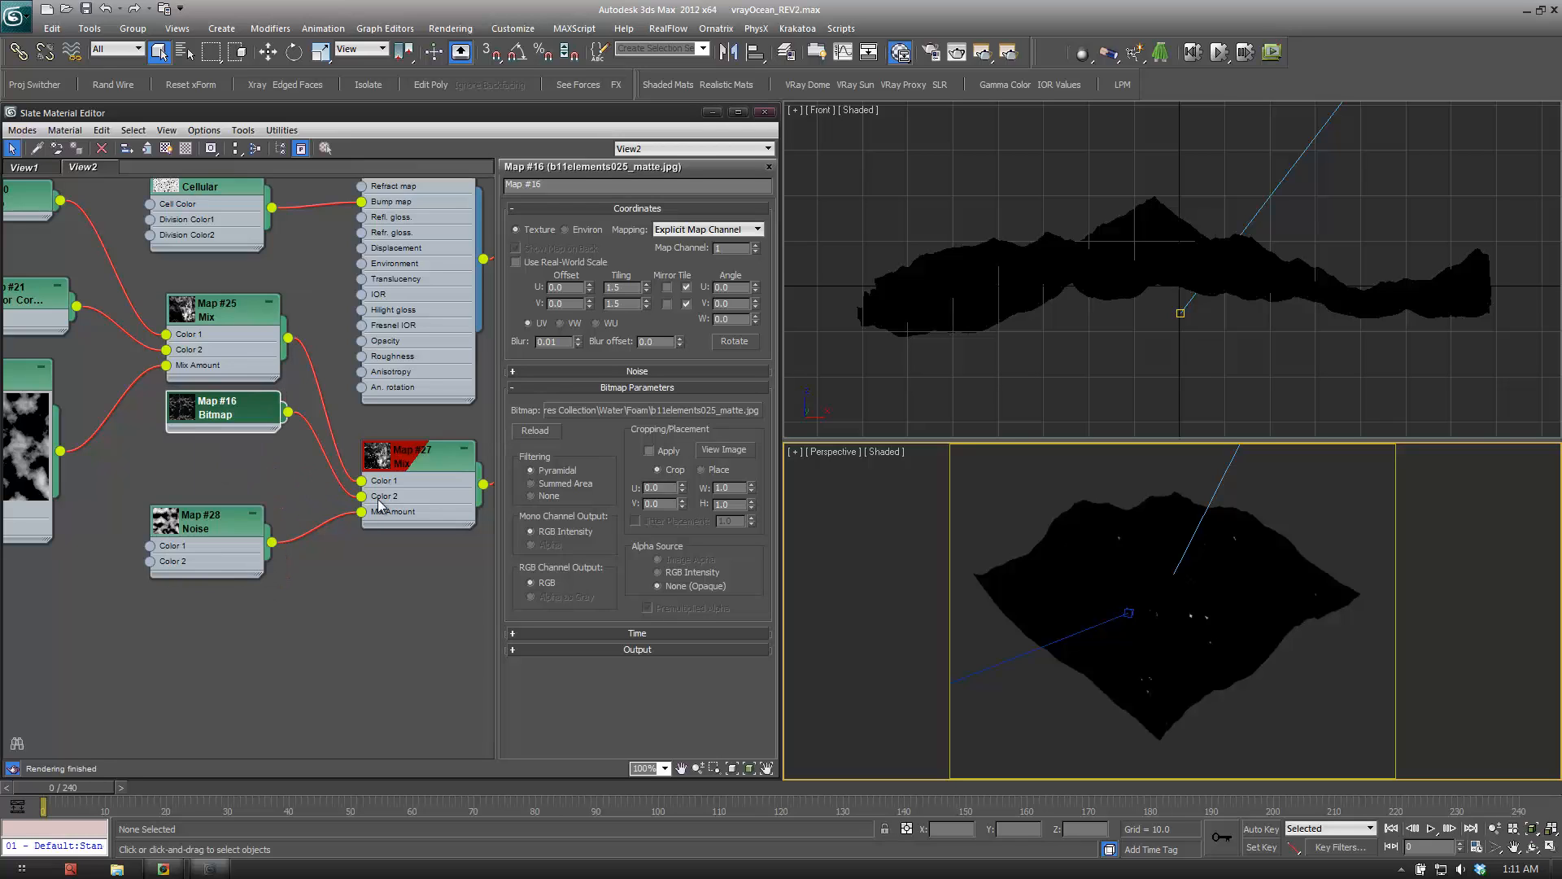
Examine the enlarged preview of the Map #28 Noise feeding Map #27's mix amount, then collapse it.
left_click(210, 525)
double_click(163, 516)
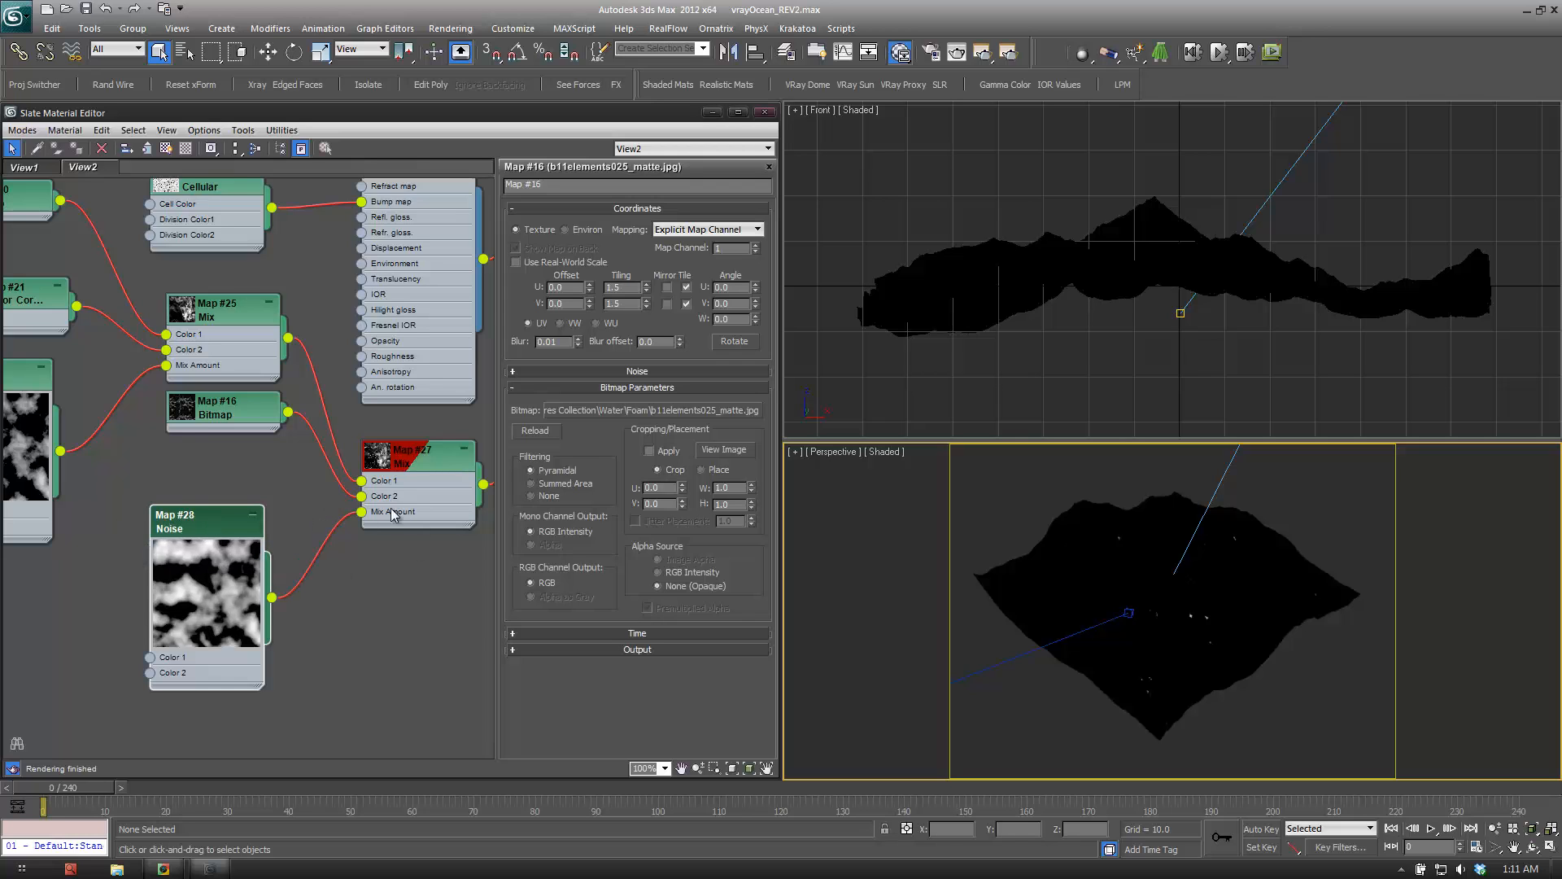
double_click(171, 562)
Enlarge the node preview of the Map #22 Color Correction and reposition the node slightly.
middle_click_drag(488, 390, 312, 560)
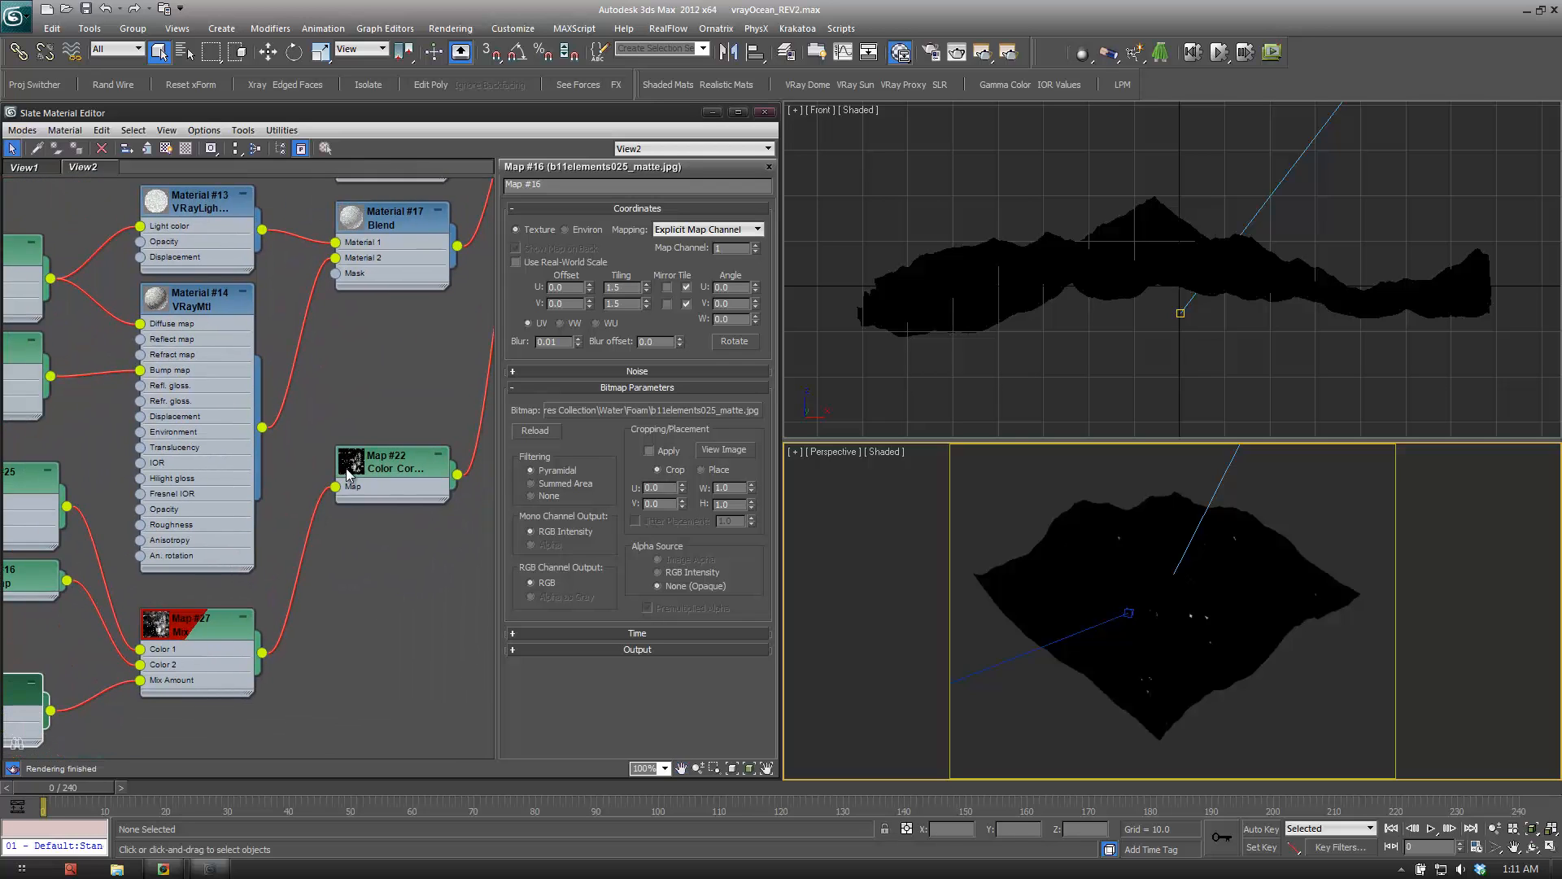
double_click(396, 468)
left_click_drag(397, 468, 413, 485)
scroll(298, 663, "up", 1)
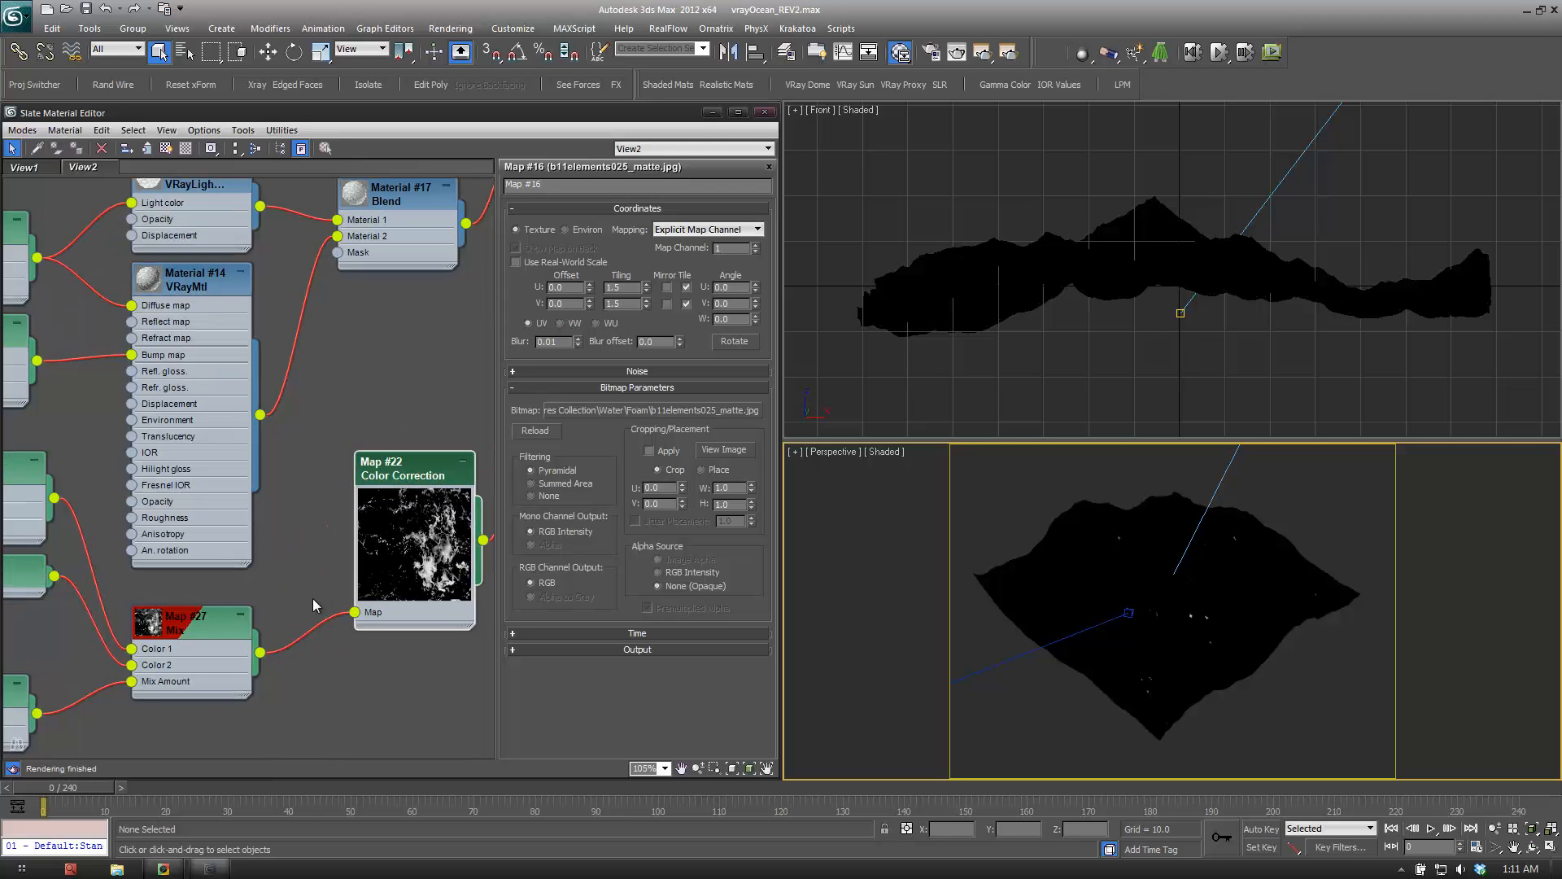
Enlarge the Map #27 Mix preview, compare it with the Map #22 Color Correction preview, and collapse the Map #22 preview.
double_click(162, 625)
middle_click_drag(203, 628, 241, 500)
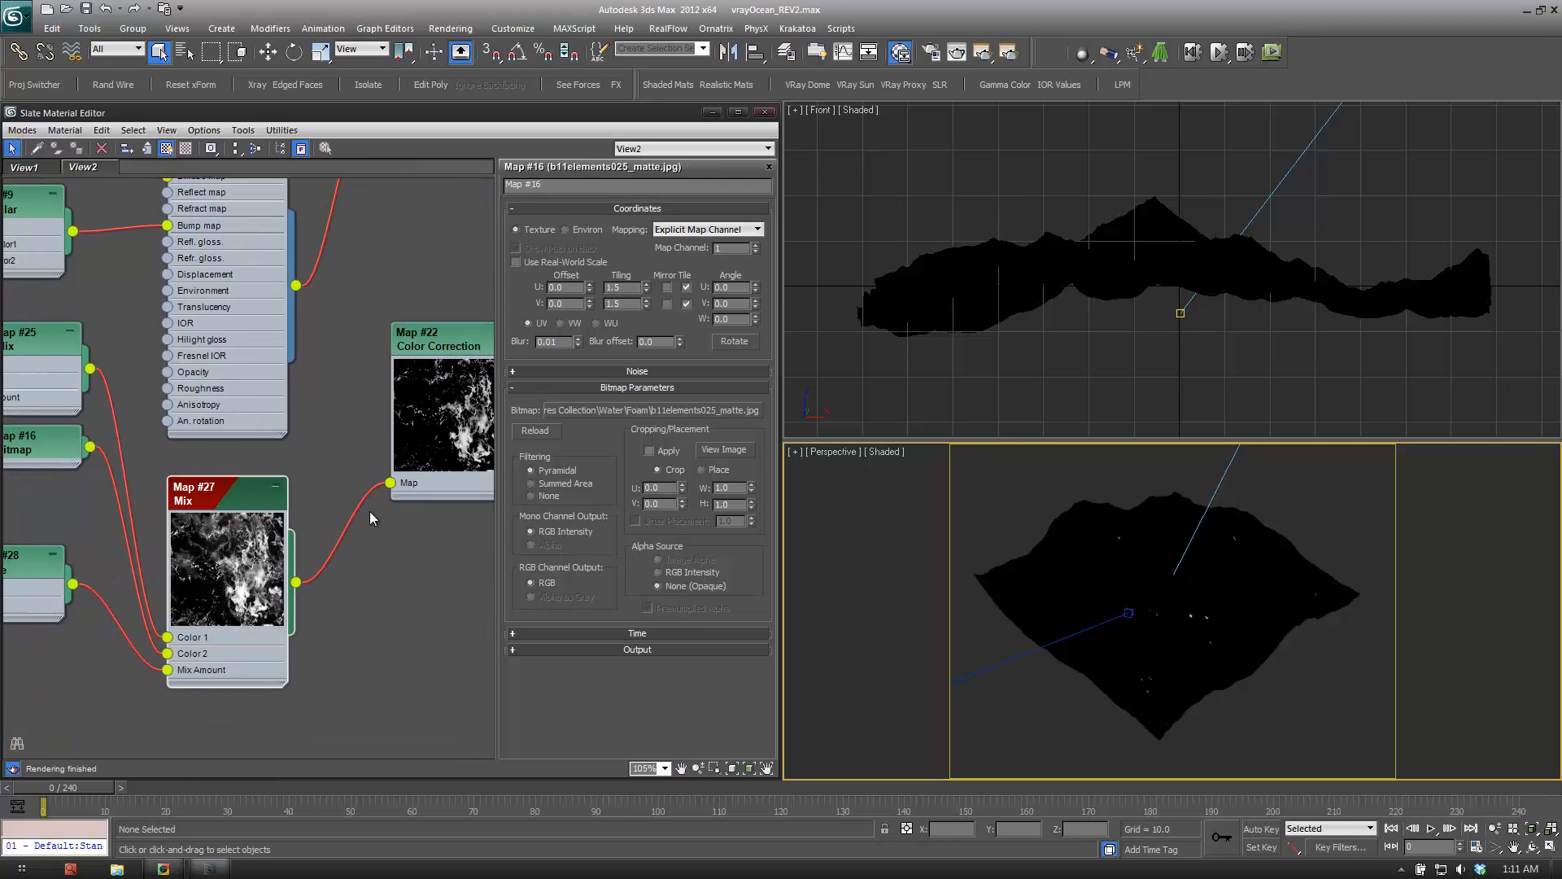
middle_click_drag(422, 433, 405, 443)
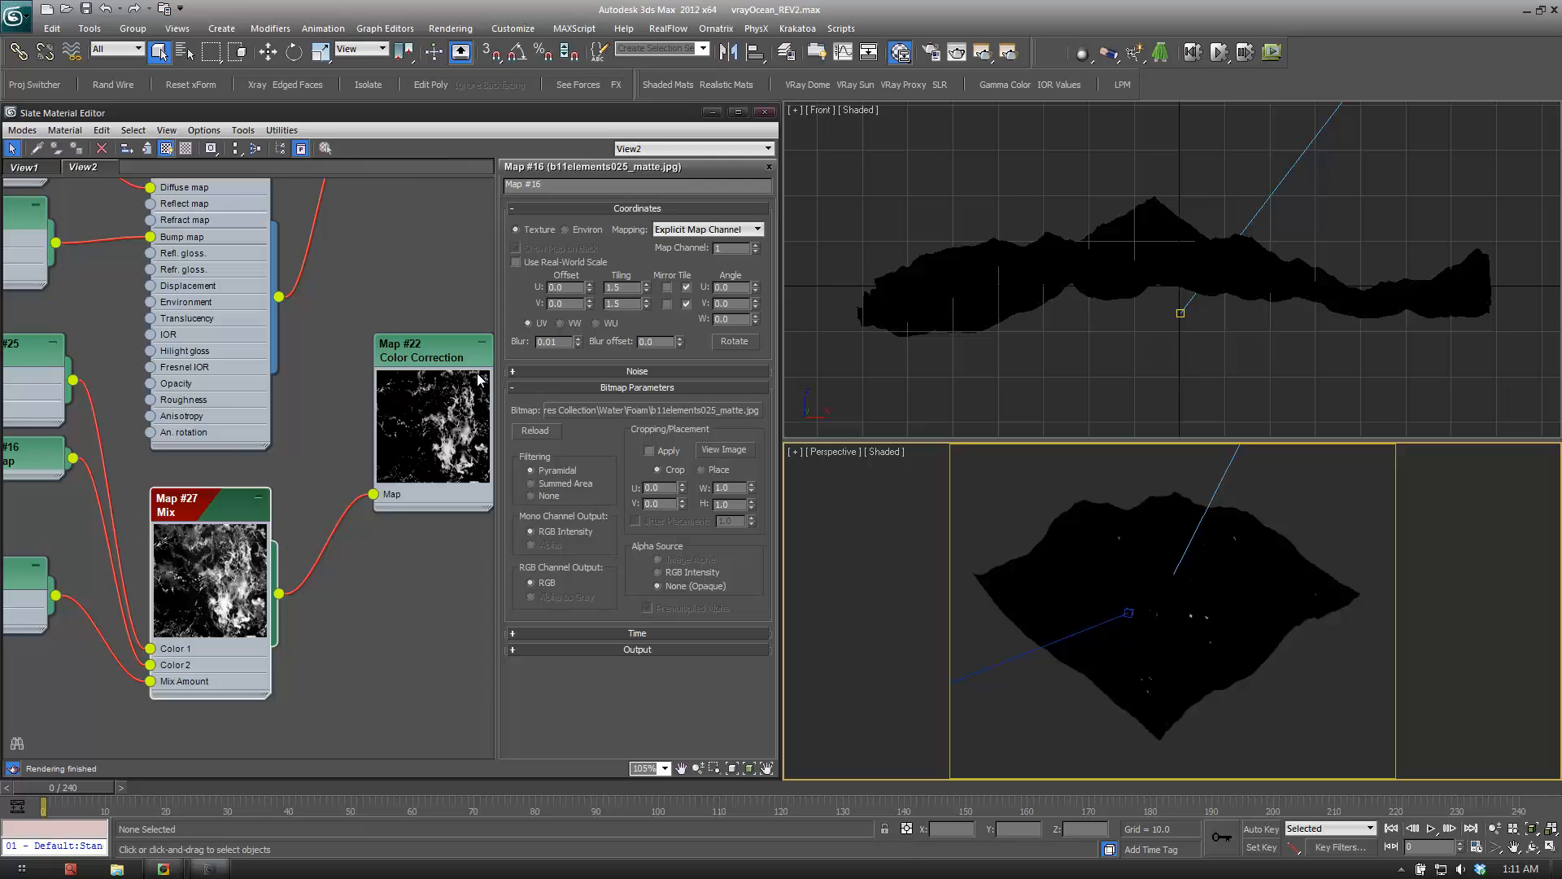
scroll(448, 420, "up", 5)
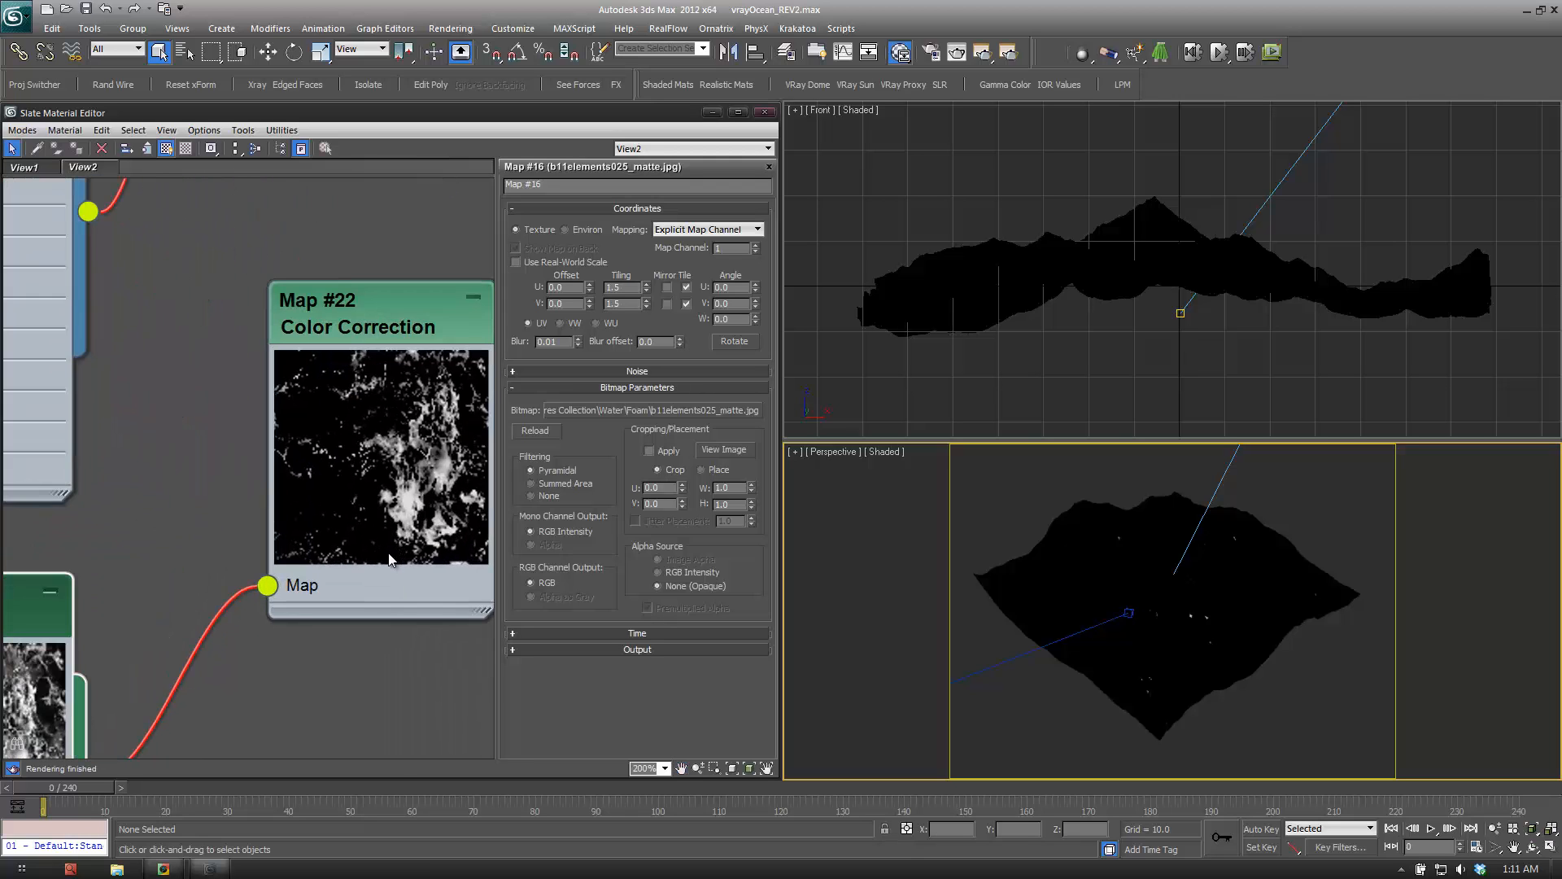
scroll(392, 458, "down", 4)
double_click(393, 422)
middle_click_drag(288, 379, 150, 547)
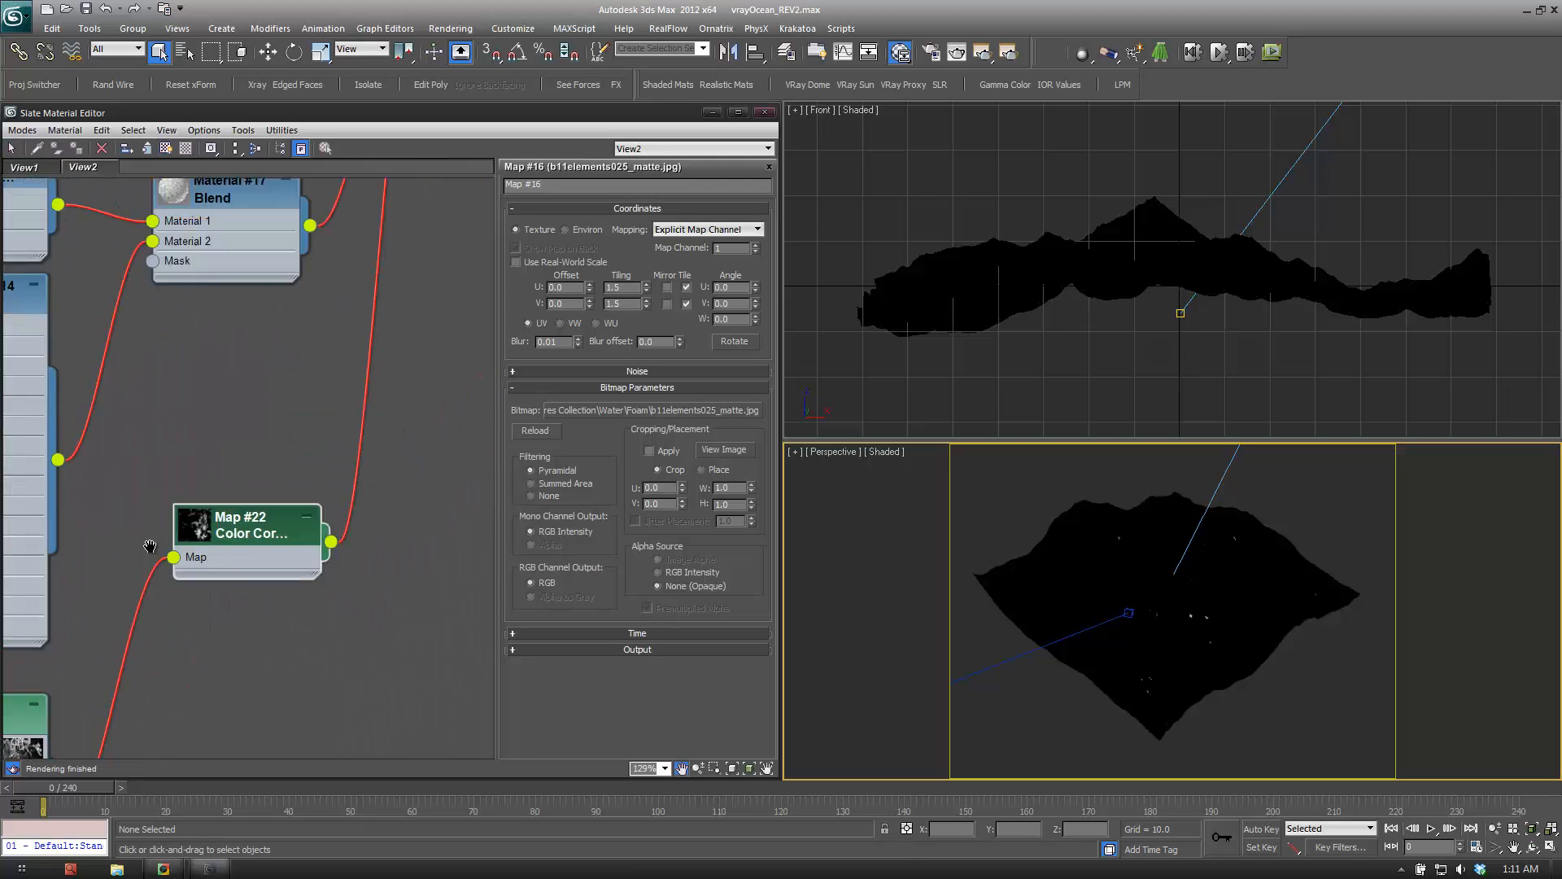
Start an ActiveShade preview and assign the Material #9 Blend to the ocean mesh in the Perspective view.
middle_click_drag(404, 239, 332, 597)
middle_click_drag(382, 436, 293, 531)
left_click_drag(293, 346, 314, 386)
left_click_drag(443, 433, 439, 482)
left_click(1007, 51)
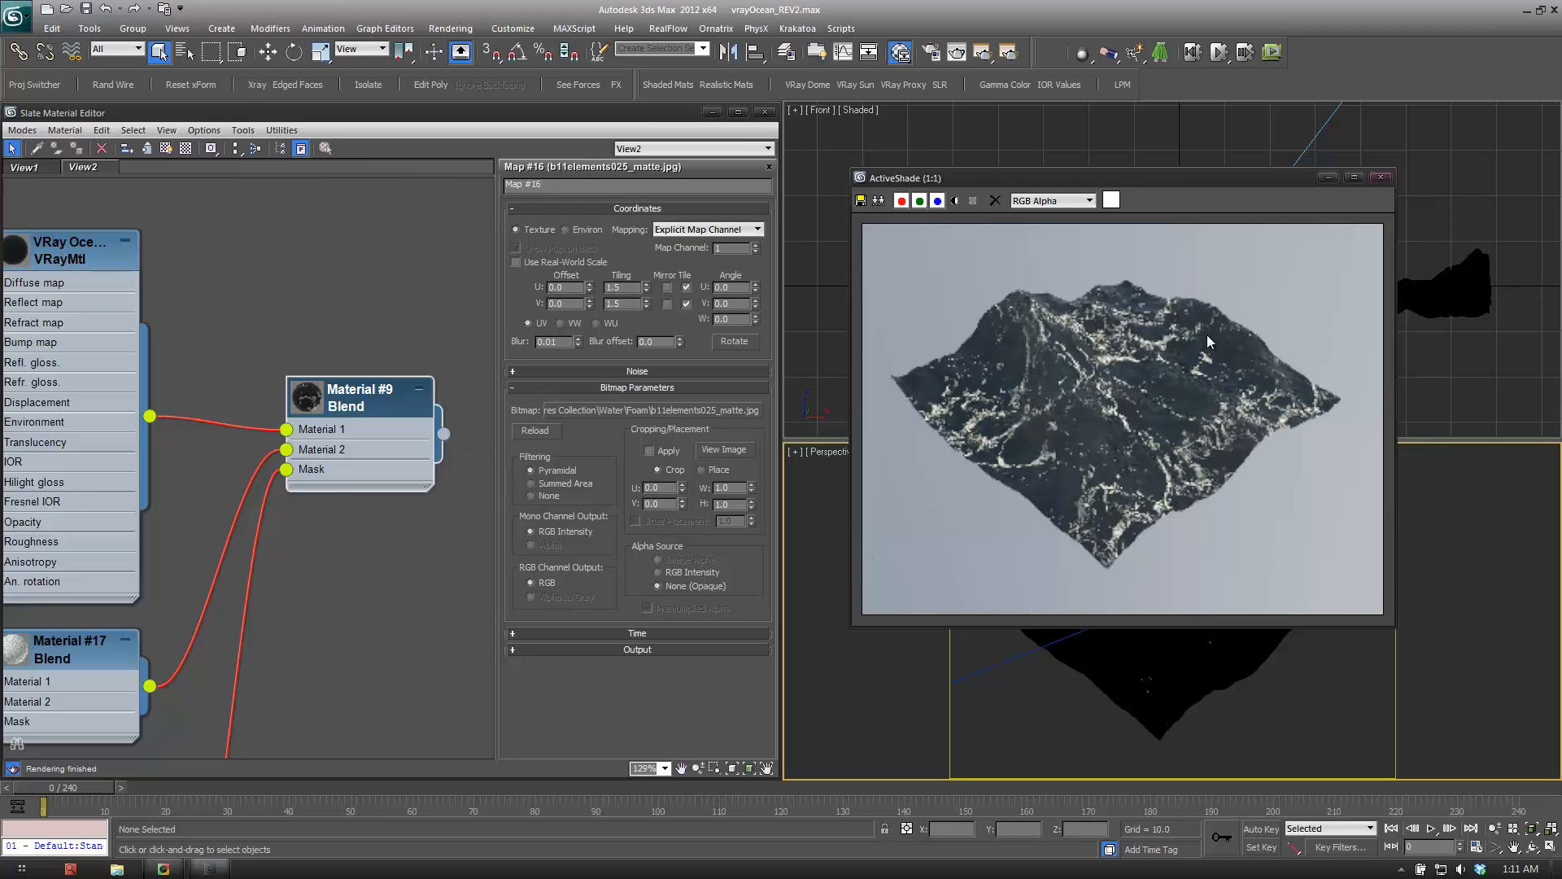
mouse_move(443, 434)
left_mouse_down()
mouse_move(468, 492)
mouse_move(1189, 664)
left_mouse_up()
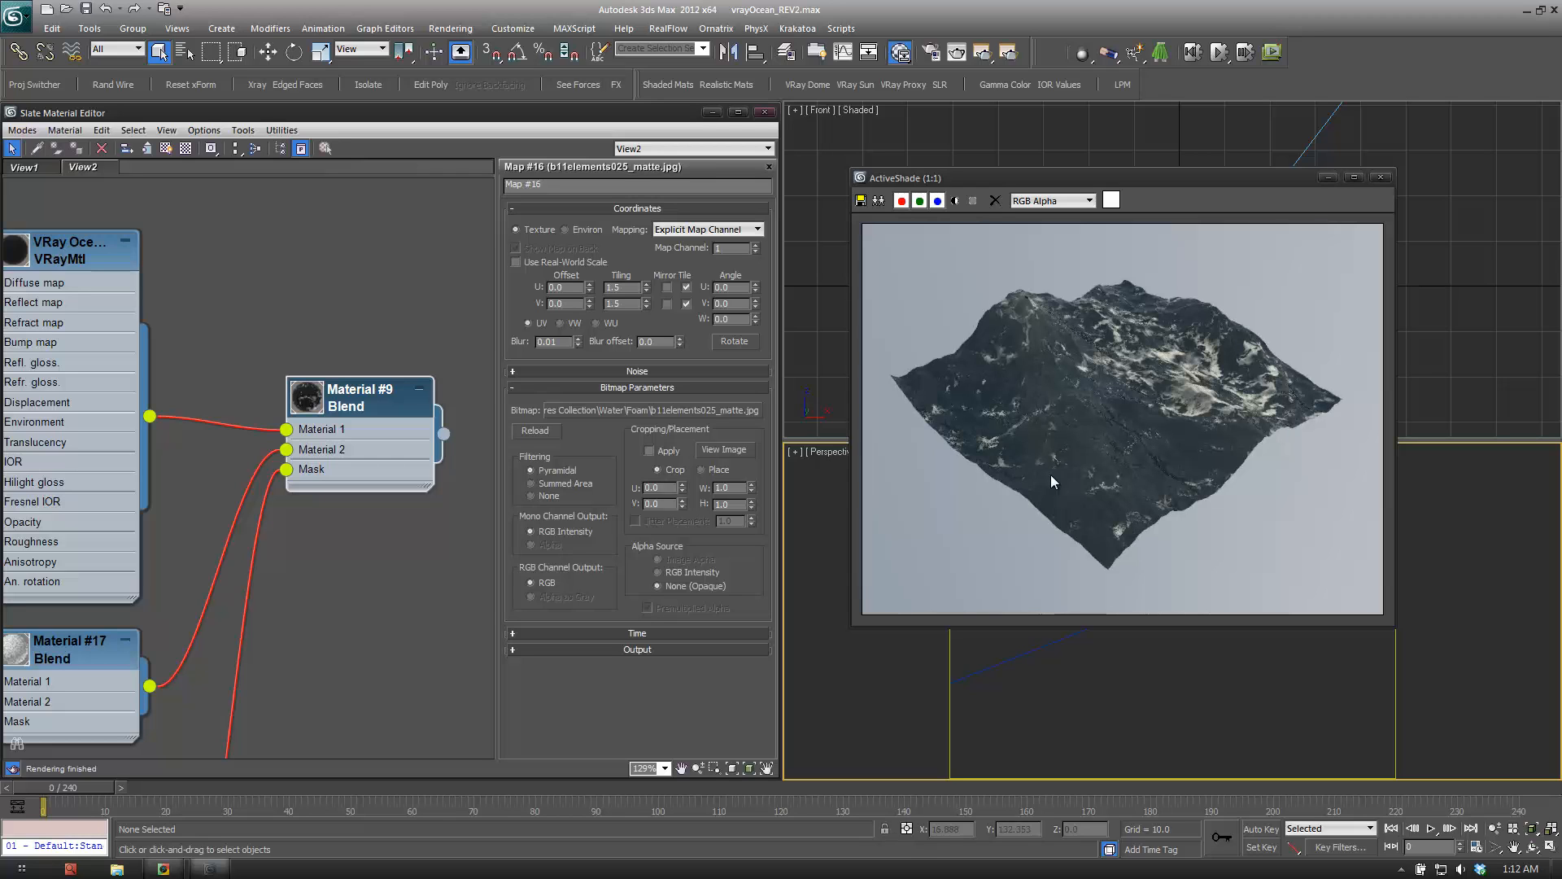
Trace the node network from the Material #17 Blend back to the Map #20, Map #22 Bitmap and Map #26 sources.
middle_click_drag(325, 657, 436, 545)
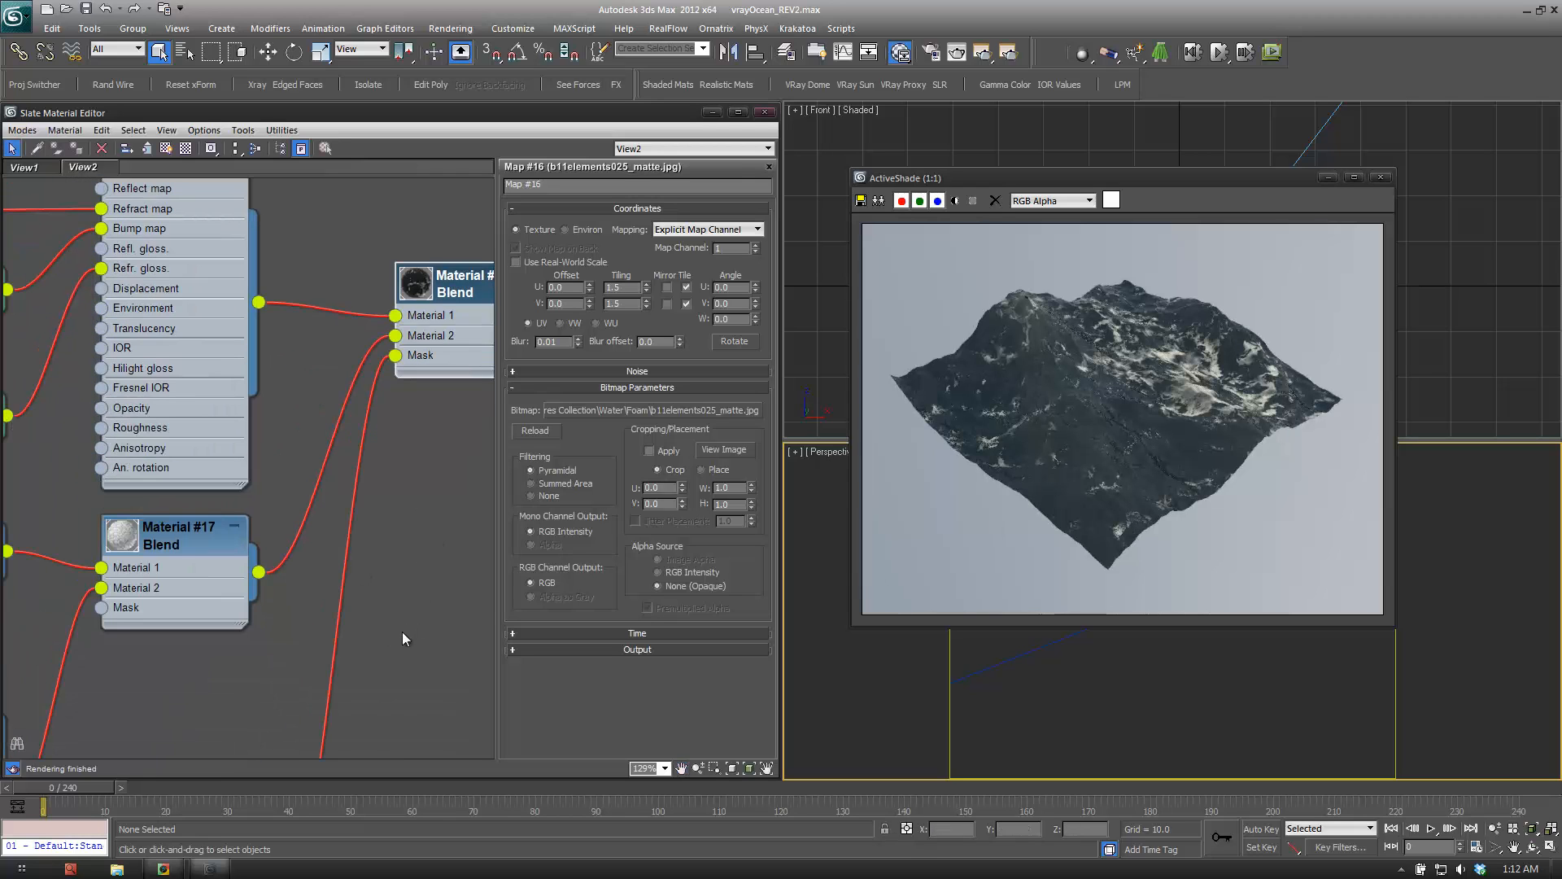
mouse_move(402, 632)
middle_mouse_down()
mouse_move(441, 568)
mouse_move(420, 646)
middle_mouse_up()
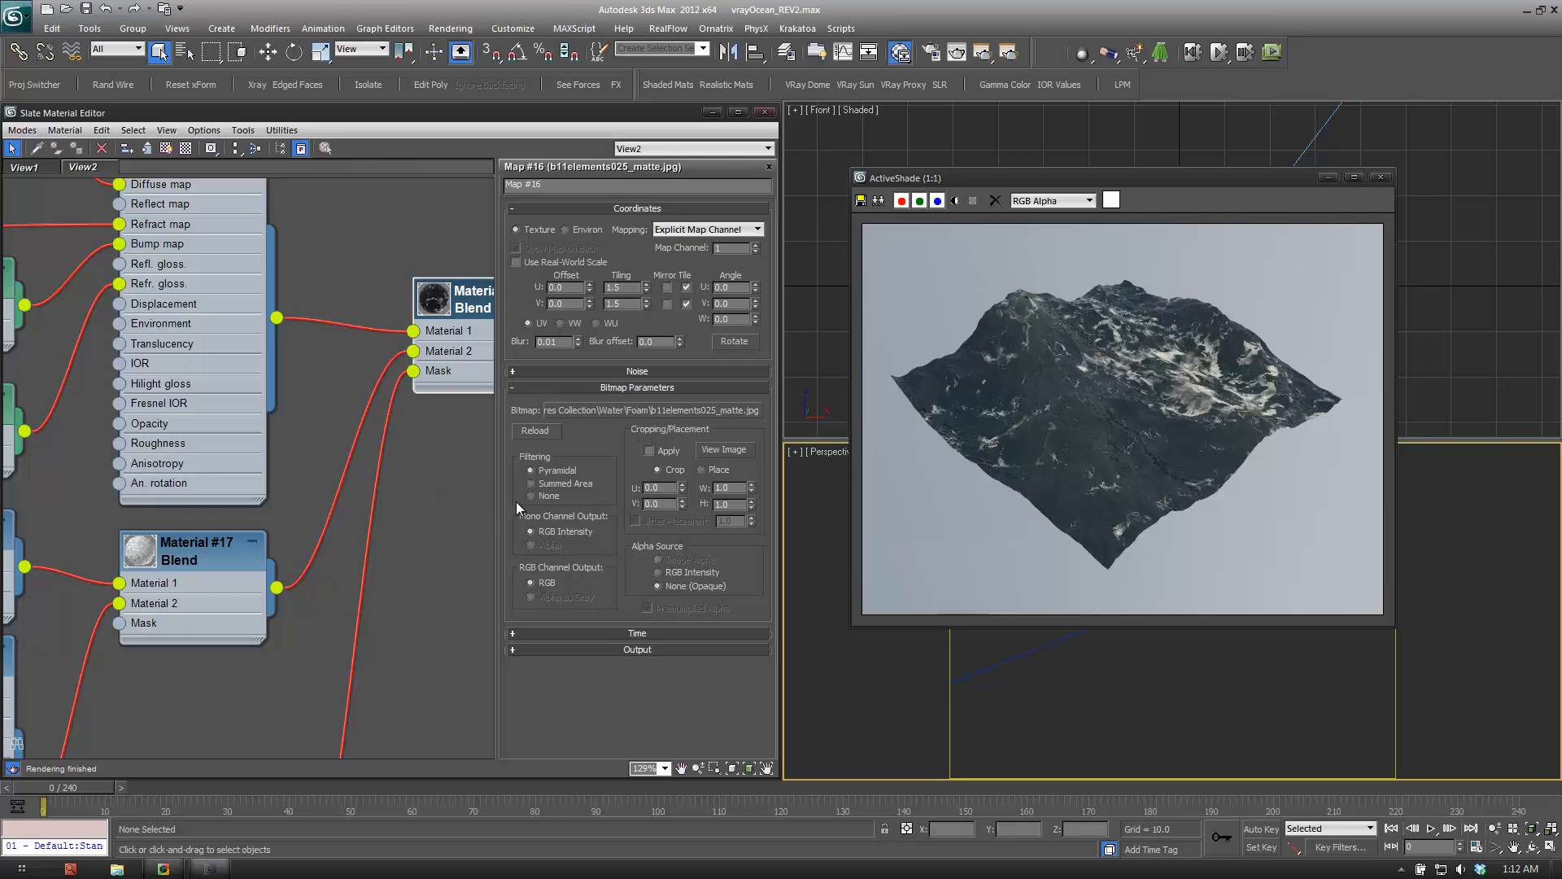
middle_click_drag(433, 571, 241, 646)
middle_click_drag(332, 551, 488, 448)
middle_click_drag(268, 553, 511, 399)
scroll(252, 590, "down", 1)
middle_click_drag(425, 645, 391, 399)
middle_click_drag(276, 562, 503, 384)
middle_click_drag(478, 550, 662, 646)
middle_click_drag(447, 525, 677, 668)
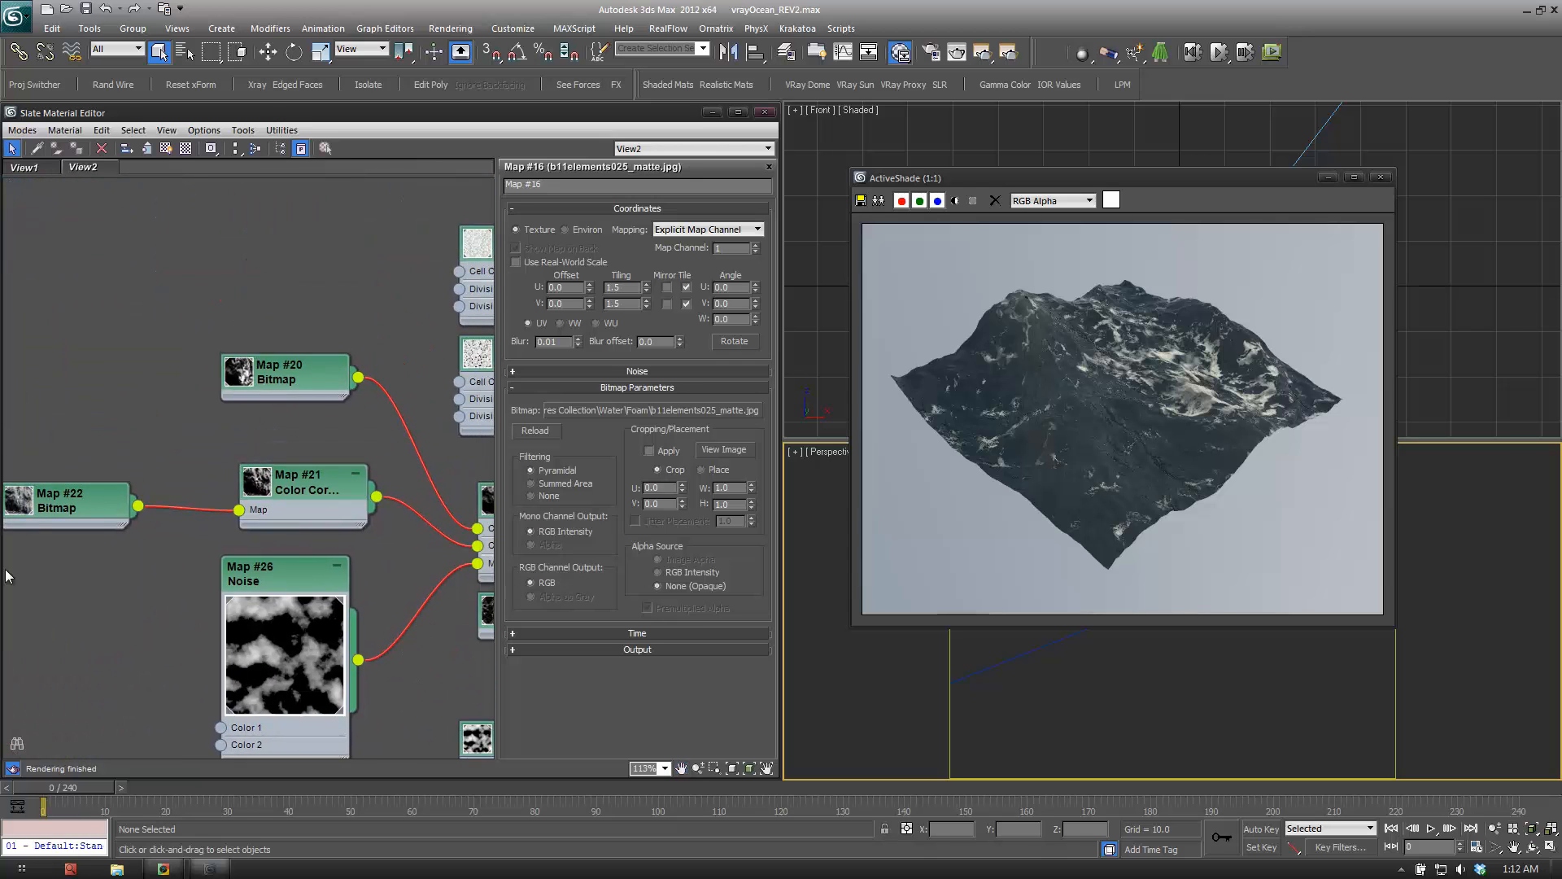
Examine how Map #20, Map #21 and Map #26 combine in the Map #25 Mix and lead into the Map #27 Mix.
middle_click_drag(433, 604, 392, 504)
mouse_move(183, 405)
left_mouse_down()
mouse_move(282, 407)
mouse_move(164, 422)
left_mouse_up()
middle_click_drag(439, 568, 228, 547)
mouse_move(253, 529)
left_mouse_down()
mouse_move(332, 529)
mouse_move(231, 526)
left_mouse_up()
middle_click_drag(230, 526, 79, 636)
middle_click_drag(121, 549, 354, 548)
middle_click_drag(148, 580, 90, 611)
left_click_drag(265, 457, 283, 458)
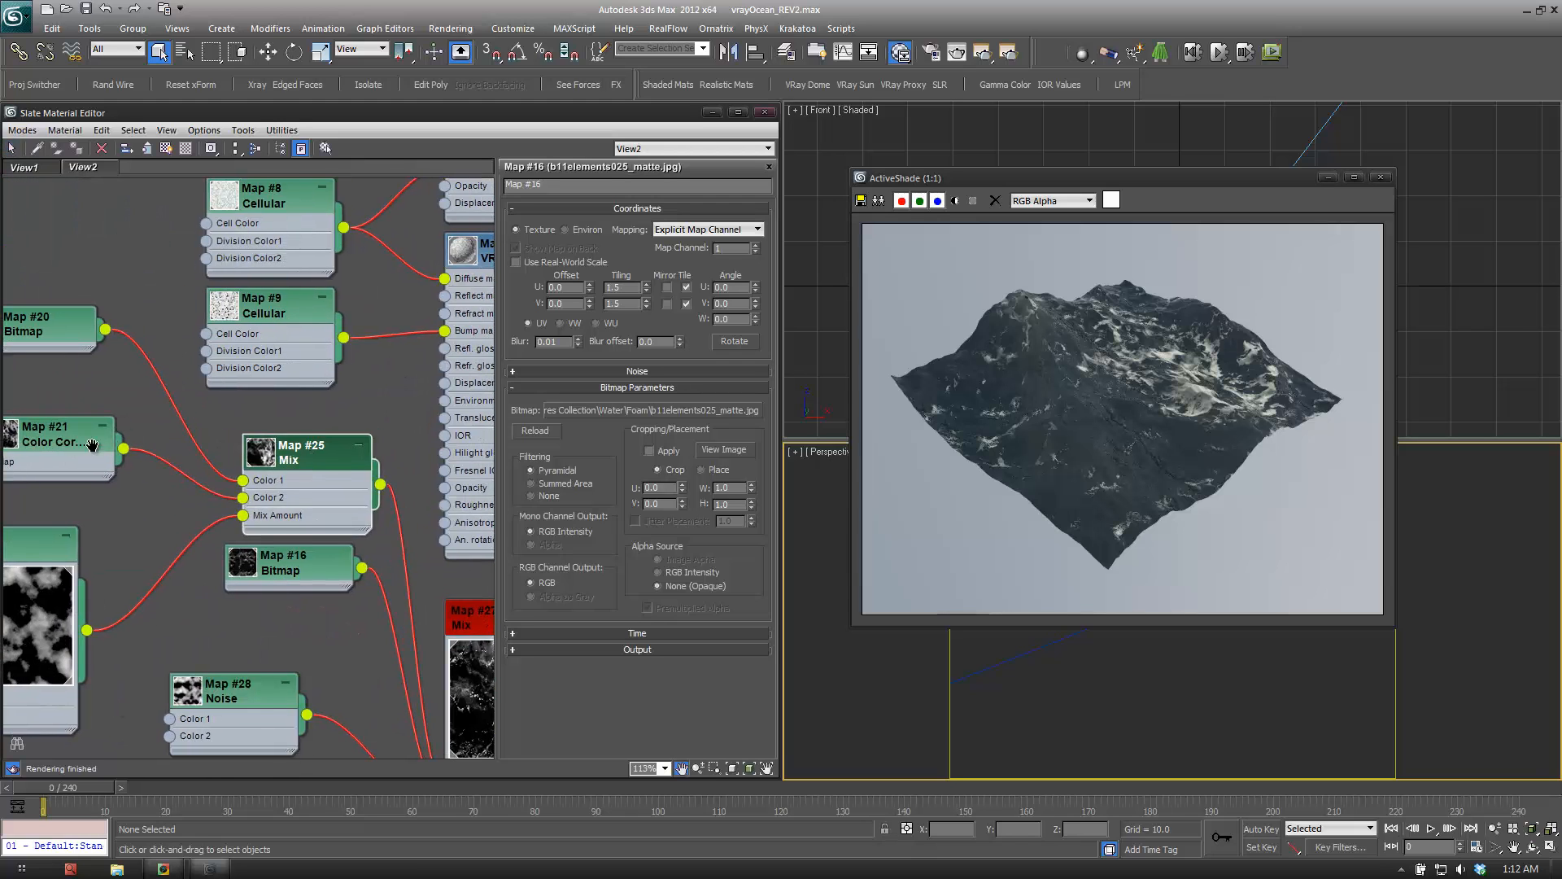
middle_click_drag(16, 447, 158, 456)
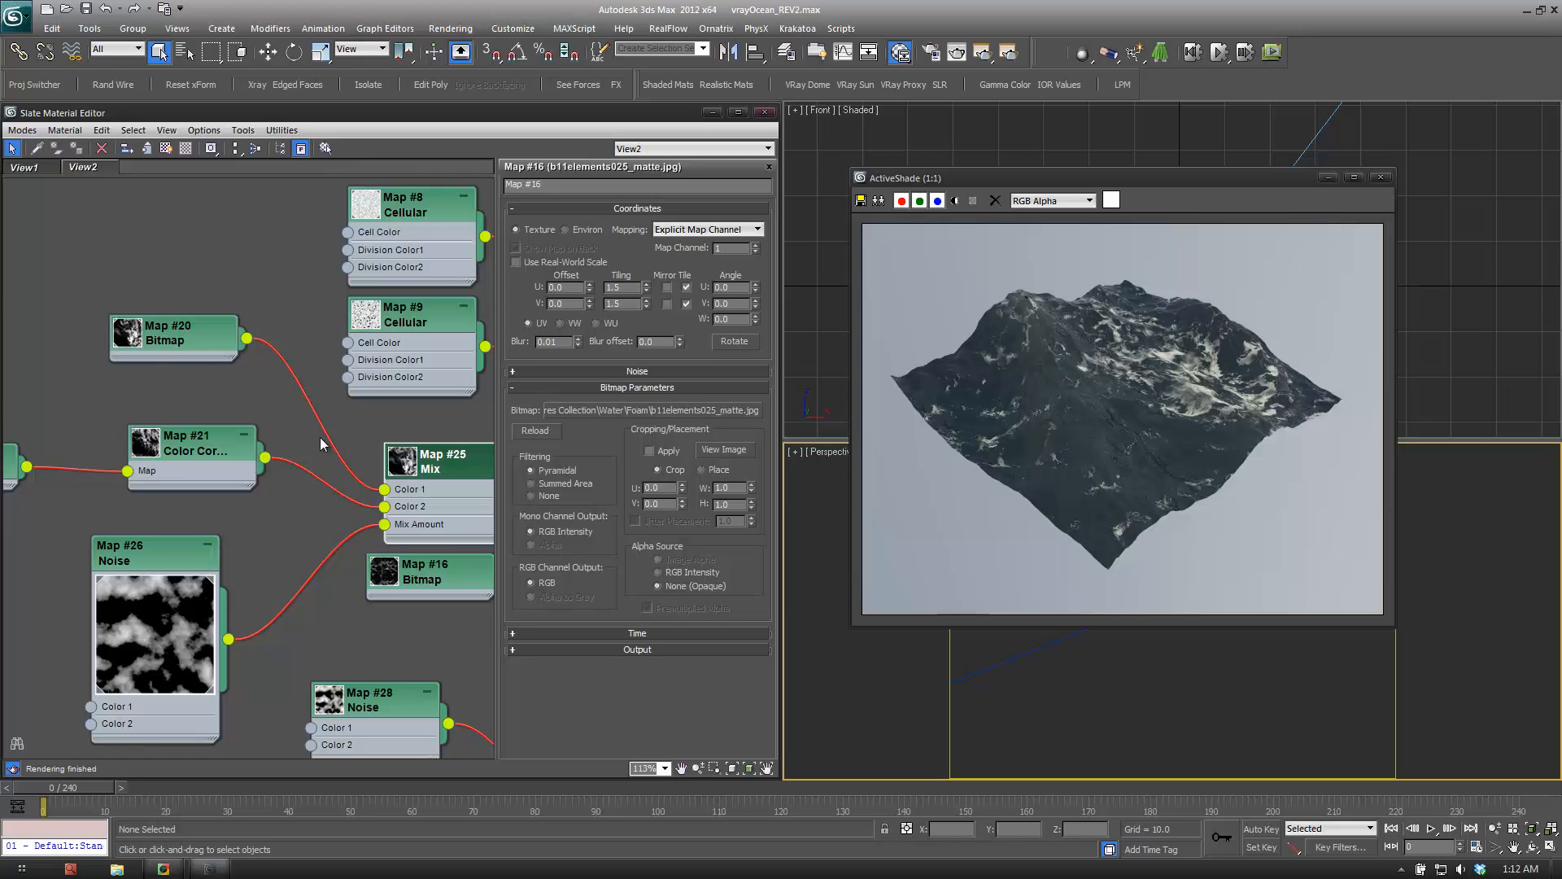
middle_click_drag(432, 650, 208, 459)
mouse_move(333, 566)
middle_mouse_down()
mouse_move(215, 528)
mouse_move(223, 564)
middle_mouse_up()
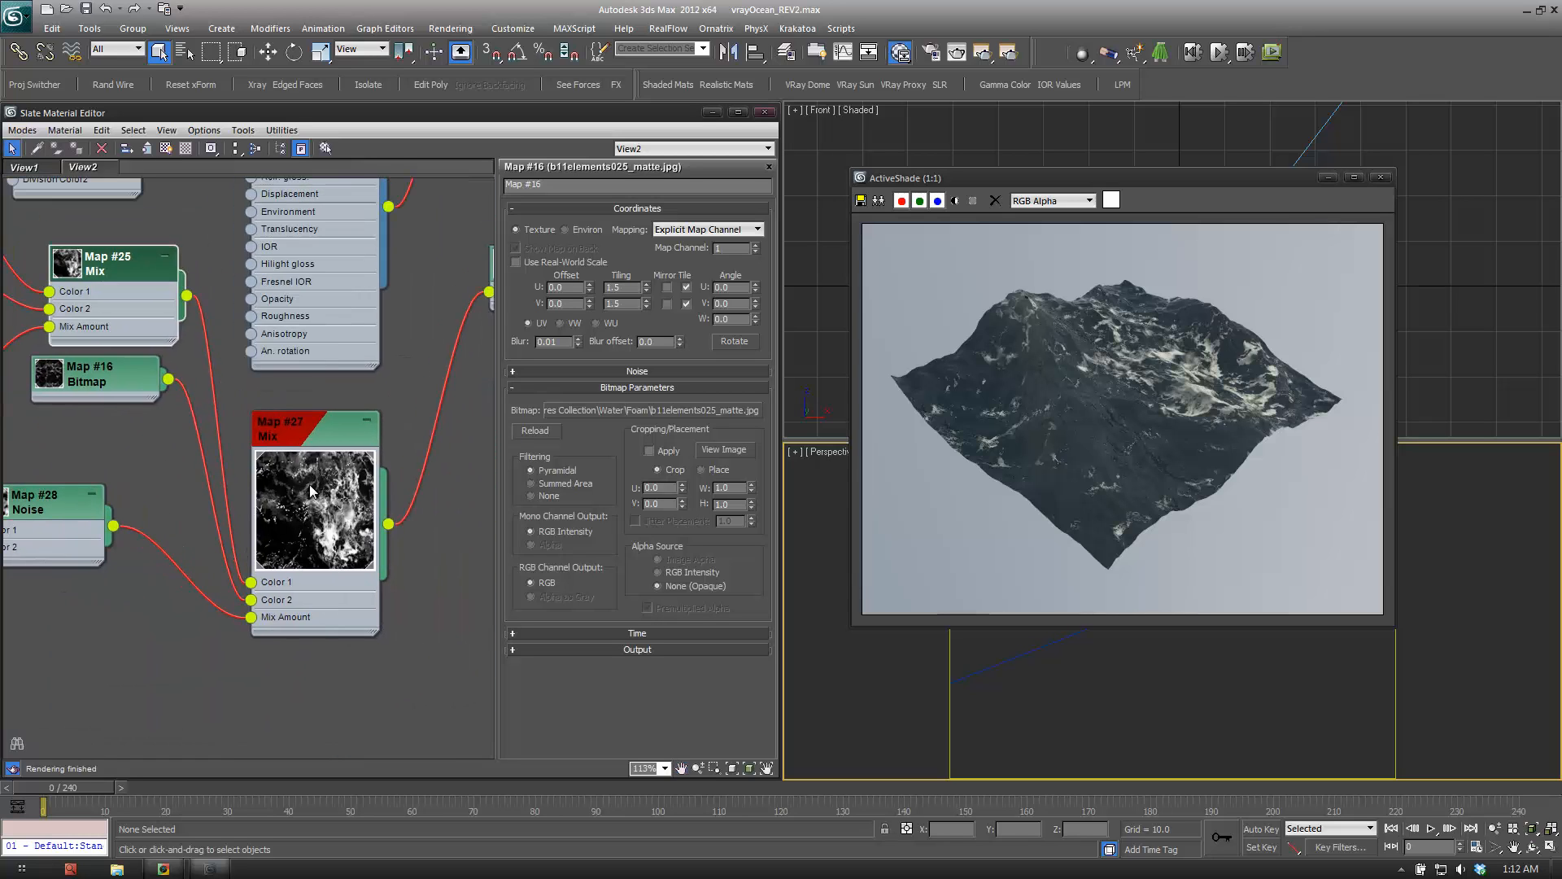
left_click(318, 527)
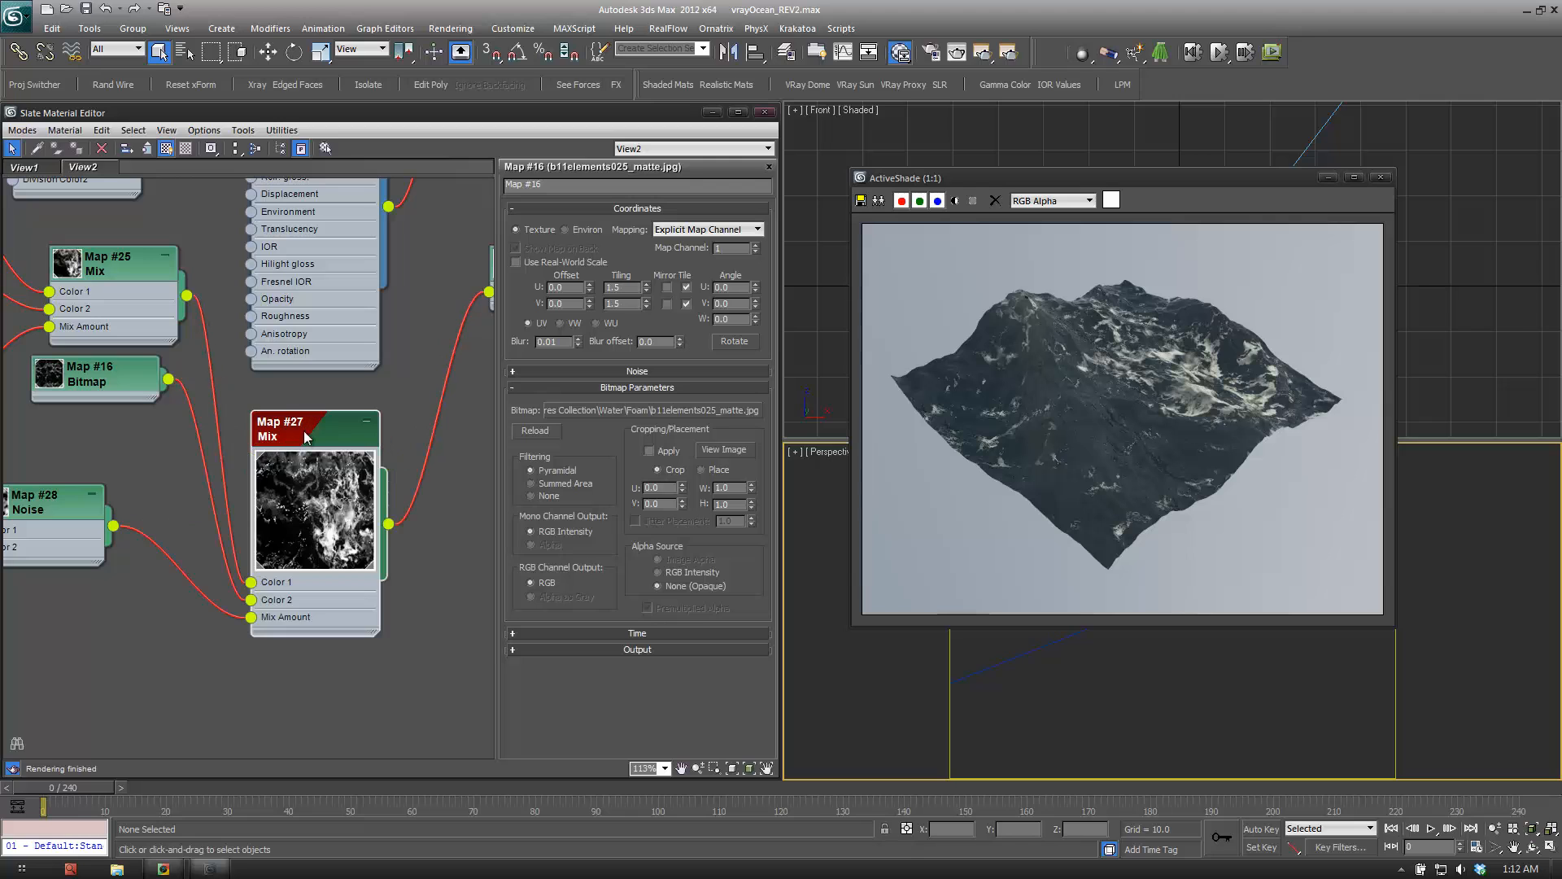
Follow the Map #22 Color Correction to Material #9's mask, review the foam in the ActiveShade preview, and close the preview.
middle_click_drag(478, 434, 181, 621)
middle_click_drag(282, 440, 357, 703)
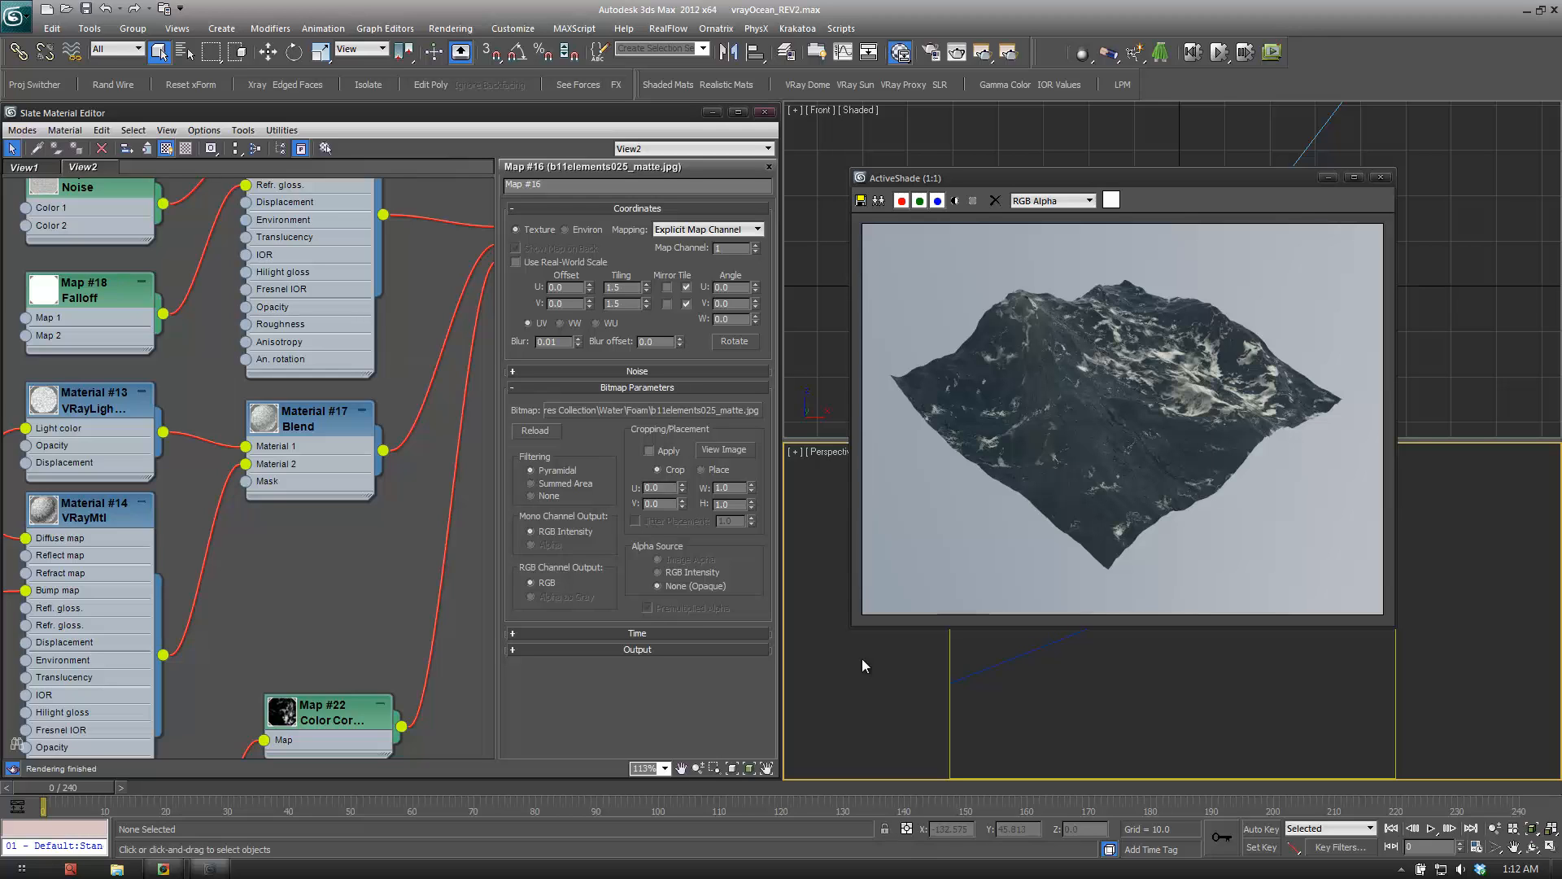
middle_click_drag(456, 549, 319, 513)
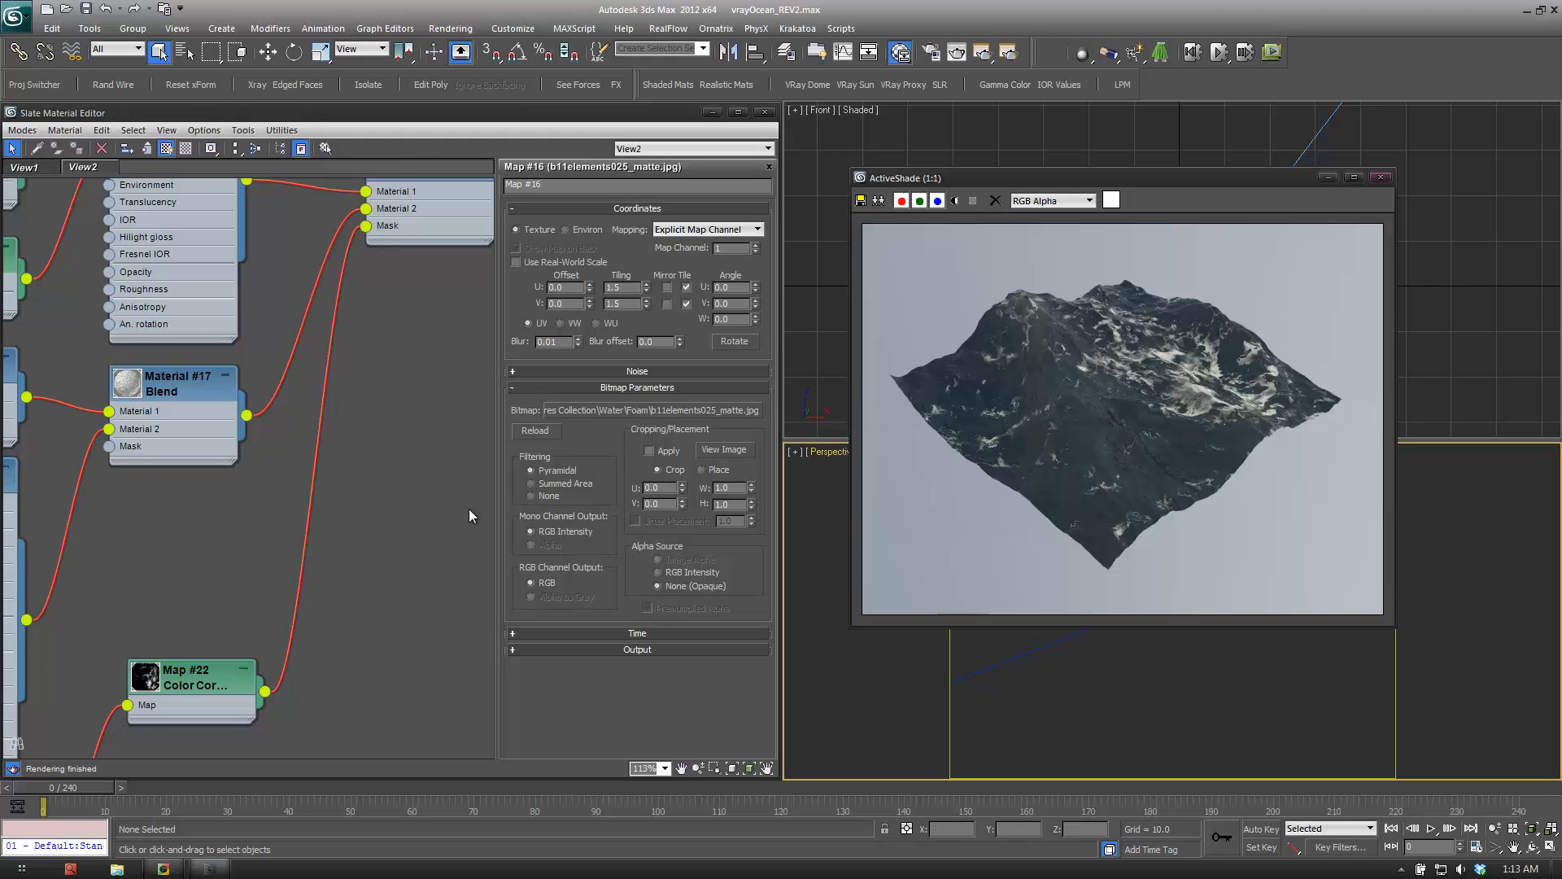
middle_click_drag(412, 463, 331, 665)
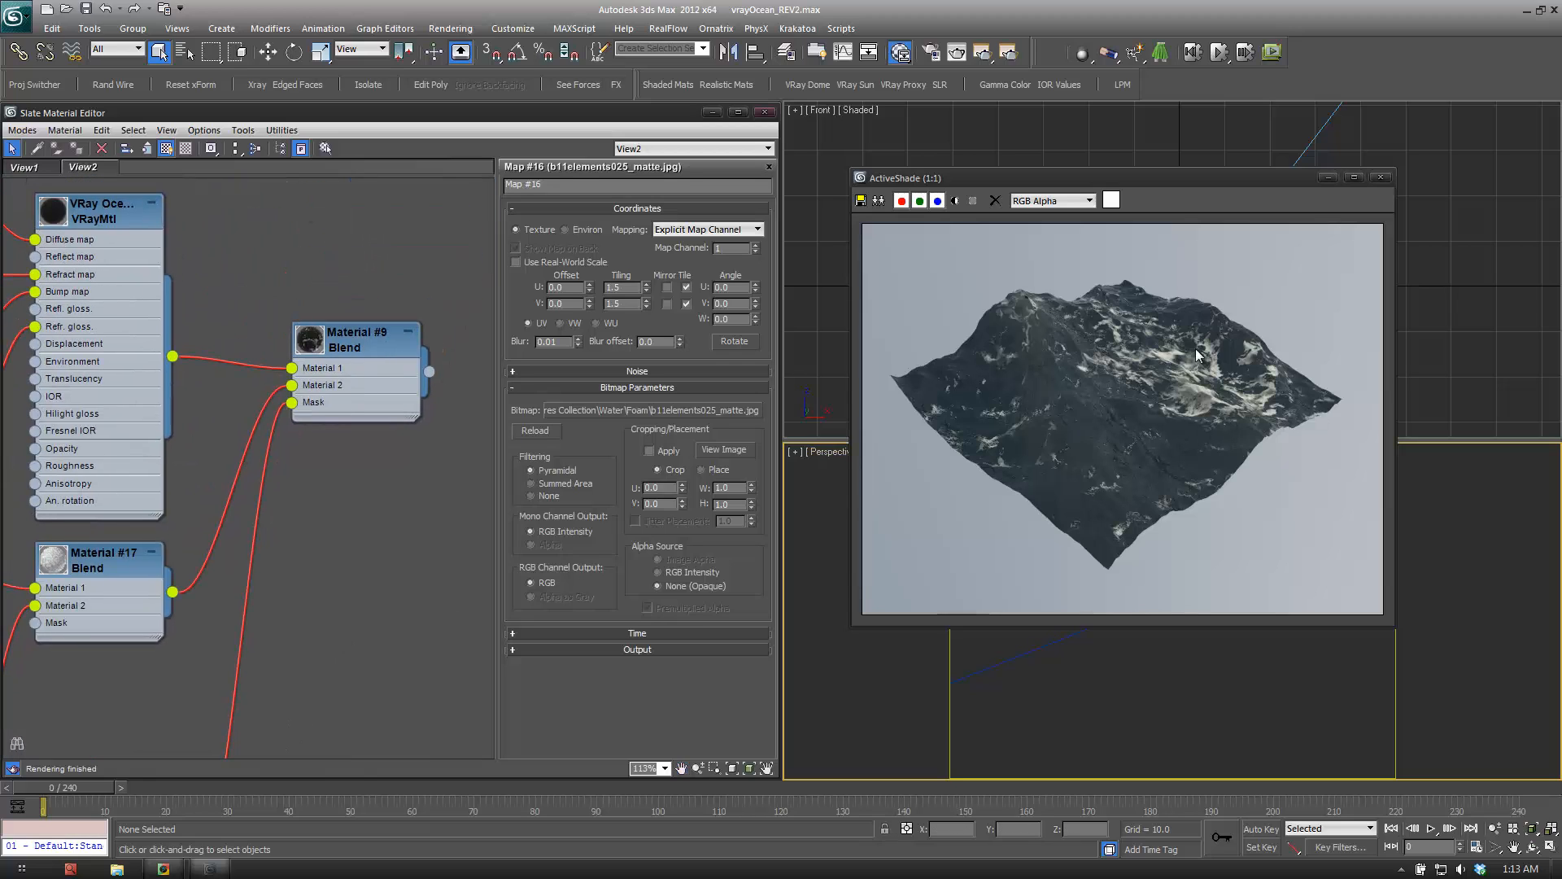
middle_click_drag(412, 496, 462, 530)
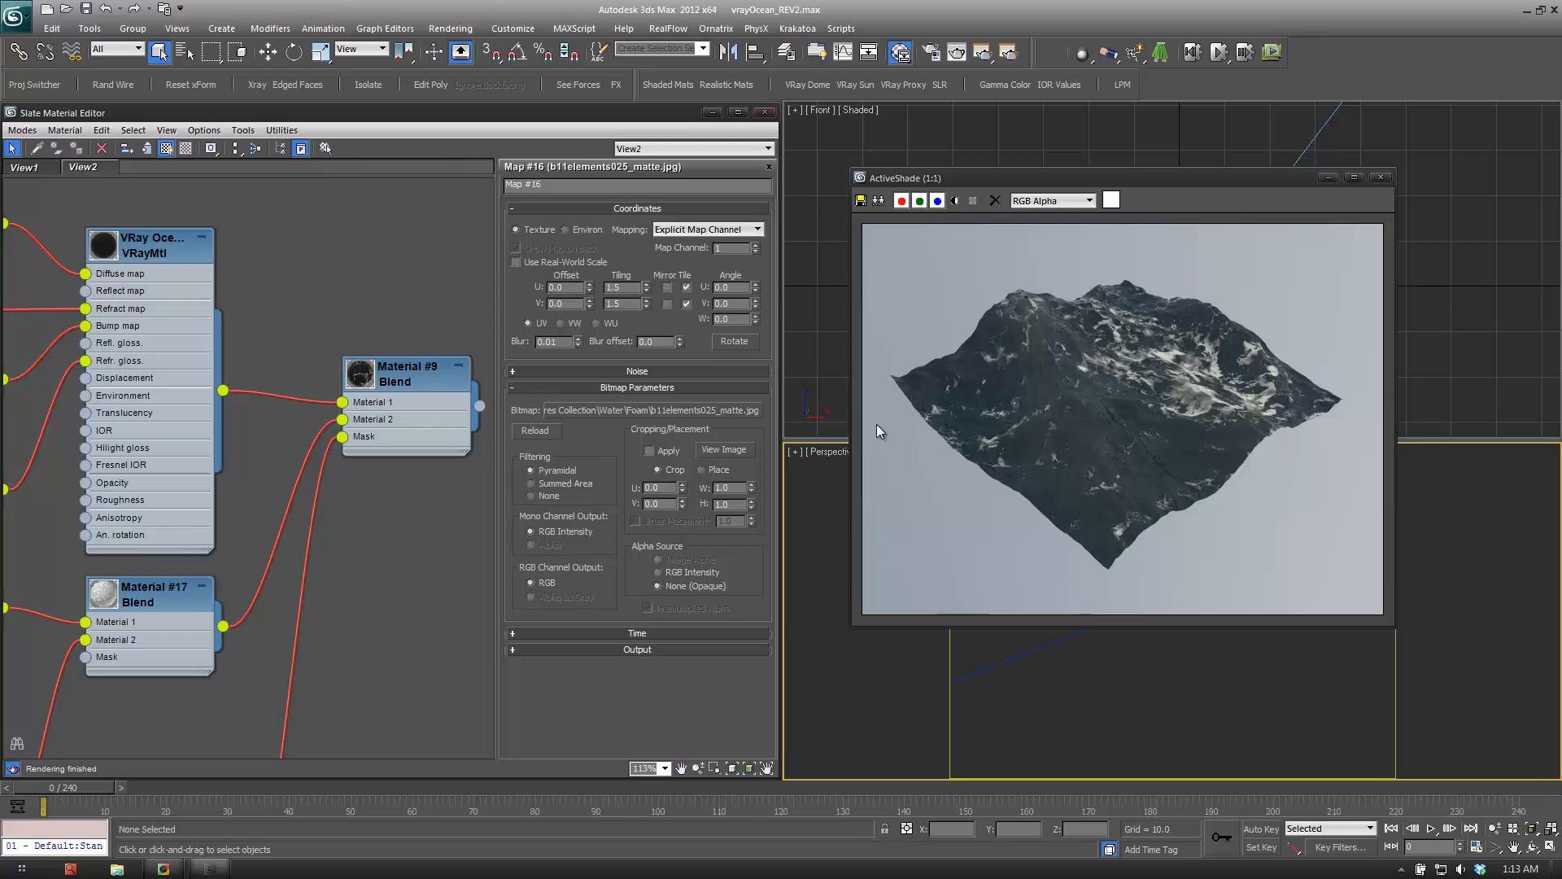
middle_click_drag(269, 499, 182, 483)
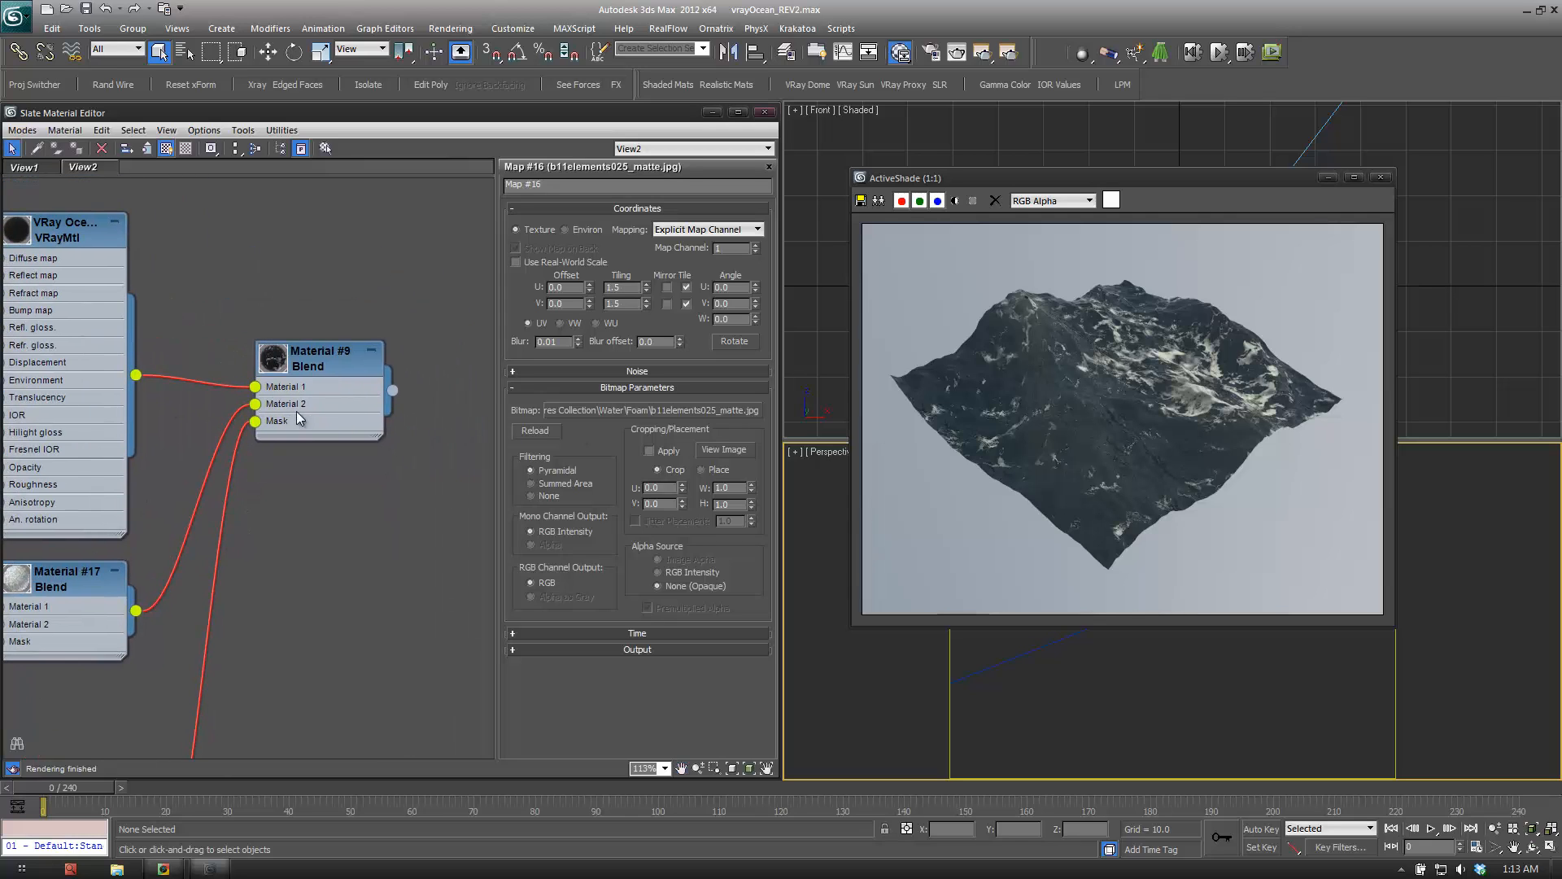
left_click_drag(316, 375, 316, 394)
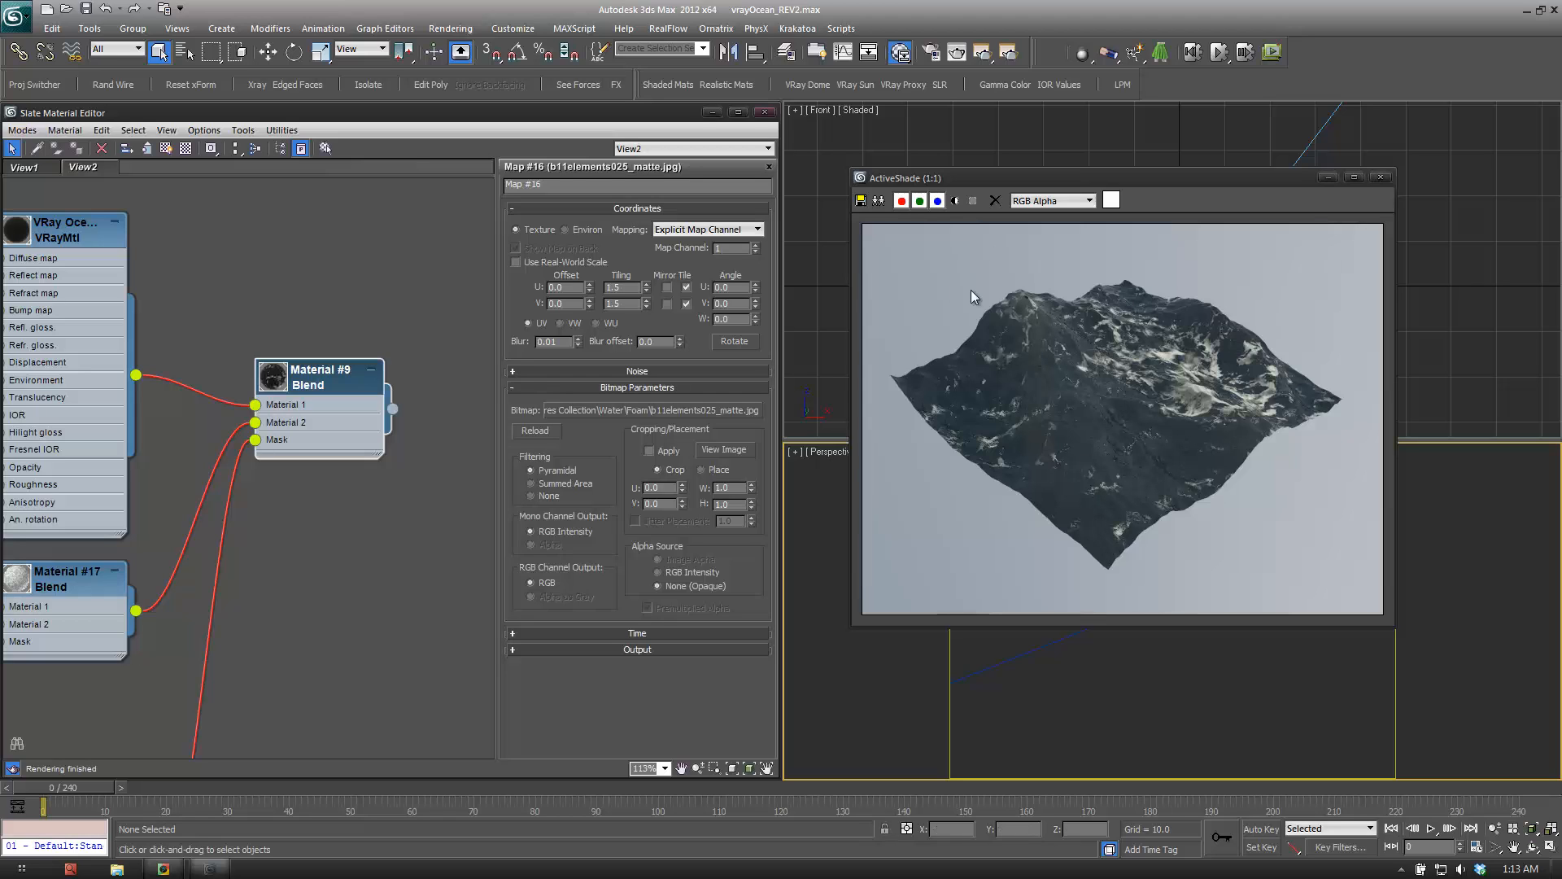
left_click(1380, 177)
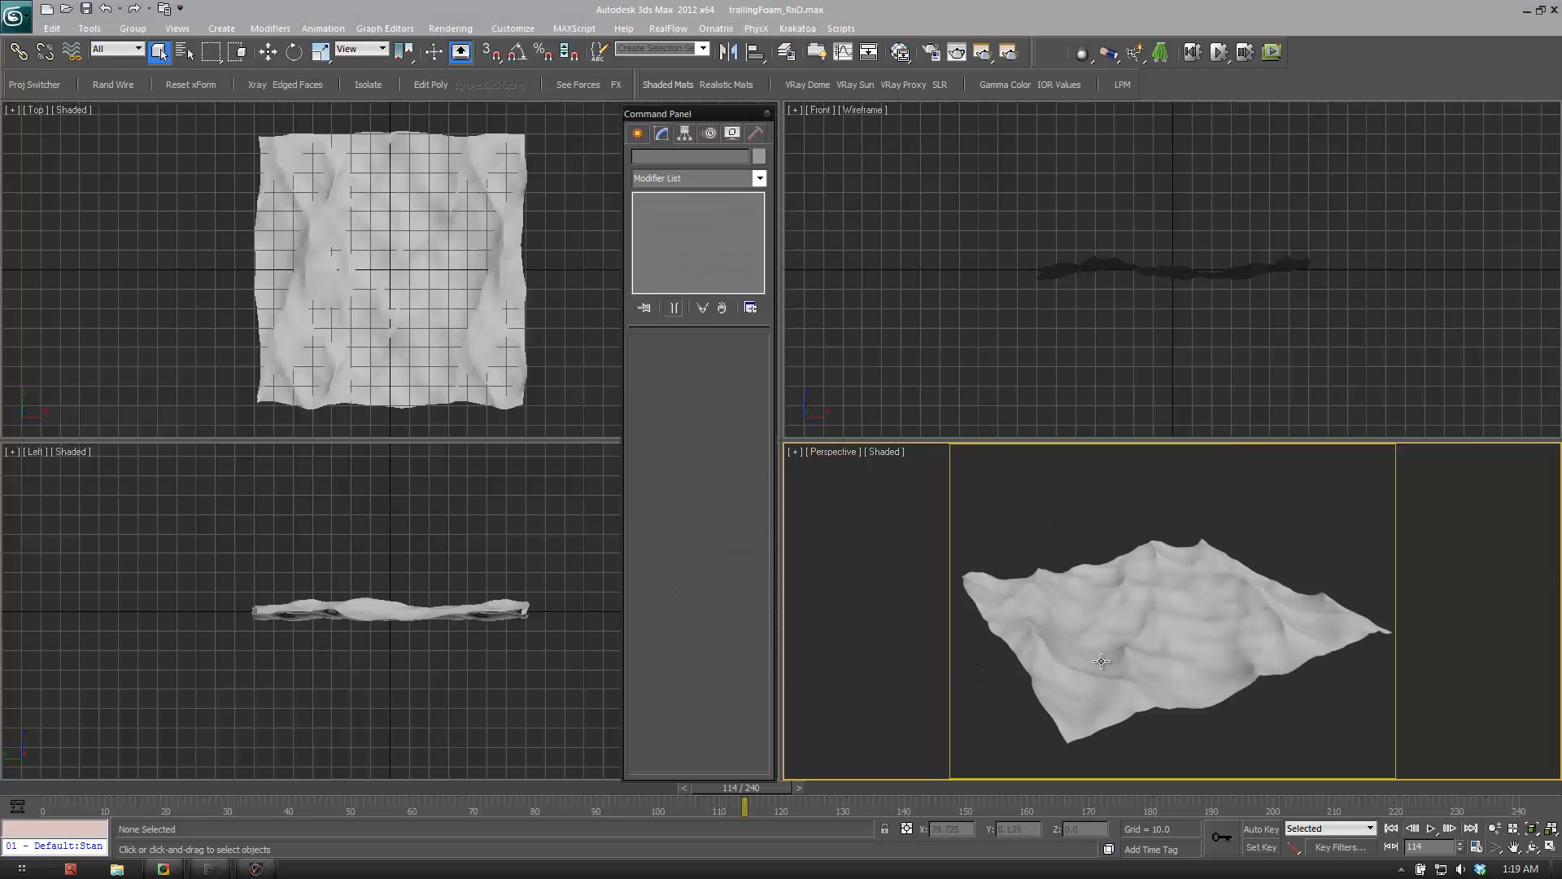
Check the ocean plane's Houdini_Ocean parameters in the trailingFoam_RnD scene, scrub the animation to frame 206, and deselect the plane.
left_click(1185, 624)
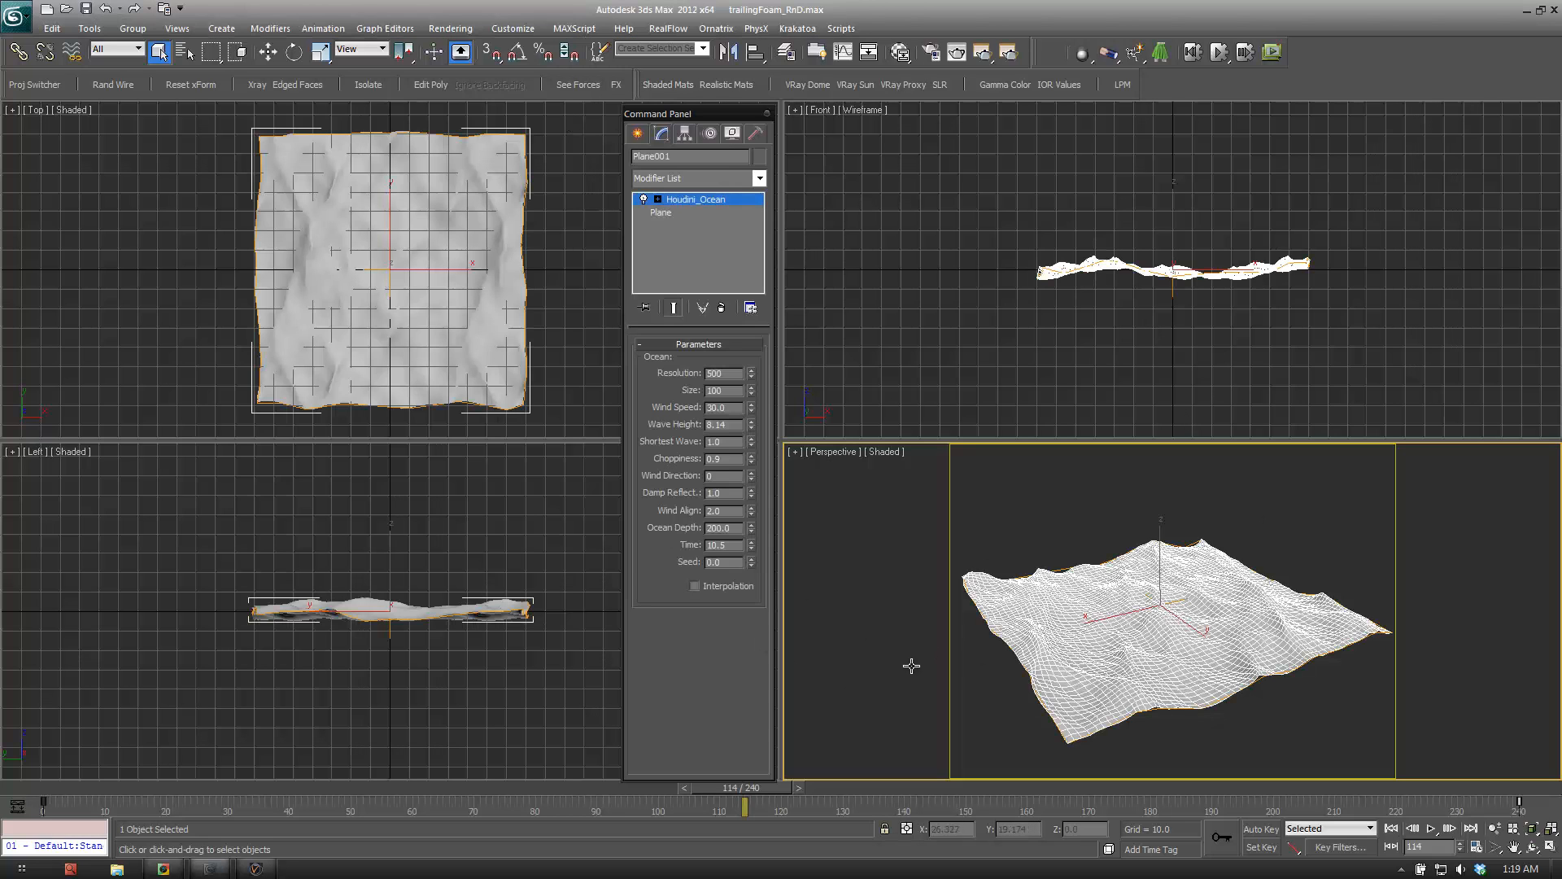
left_click_drag(49, 793, 1327, 789)
left_click(1367, 690)
key("ctrl+s")
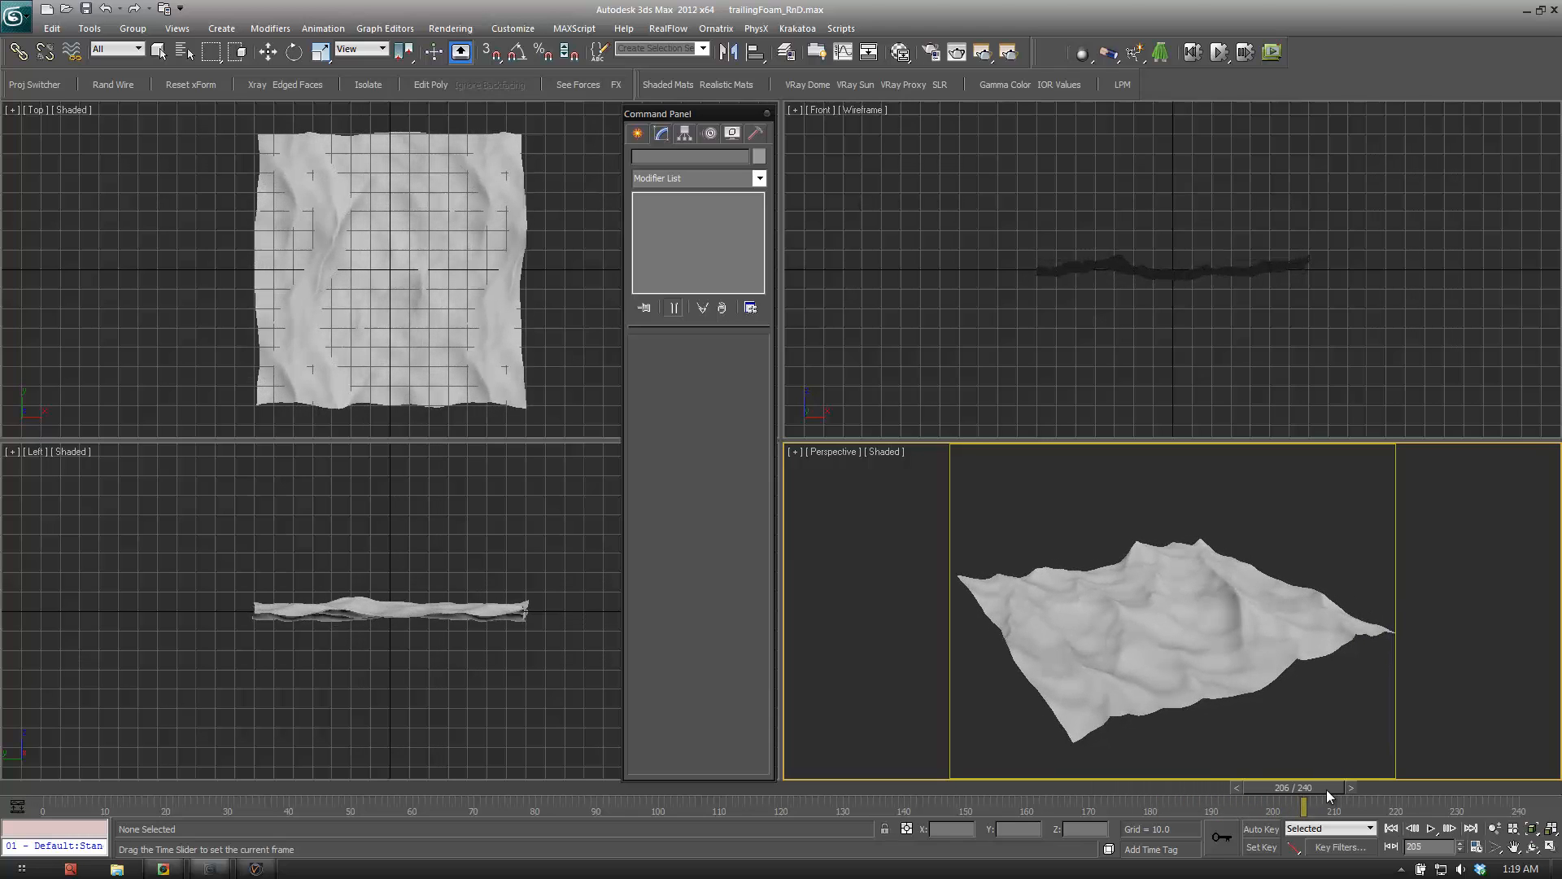
key("q")
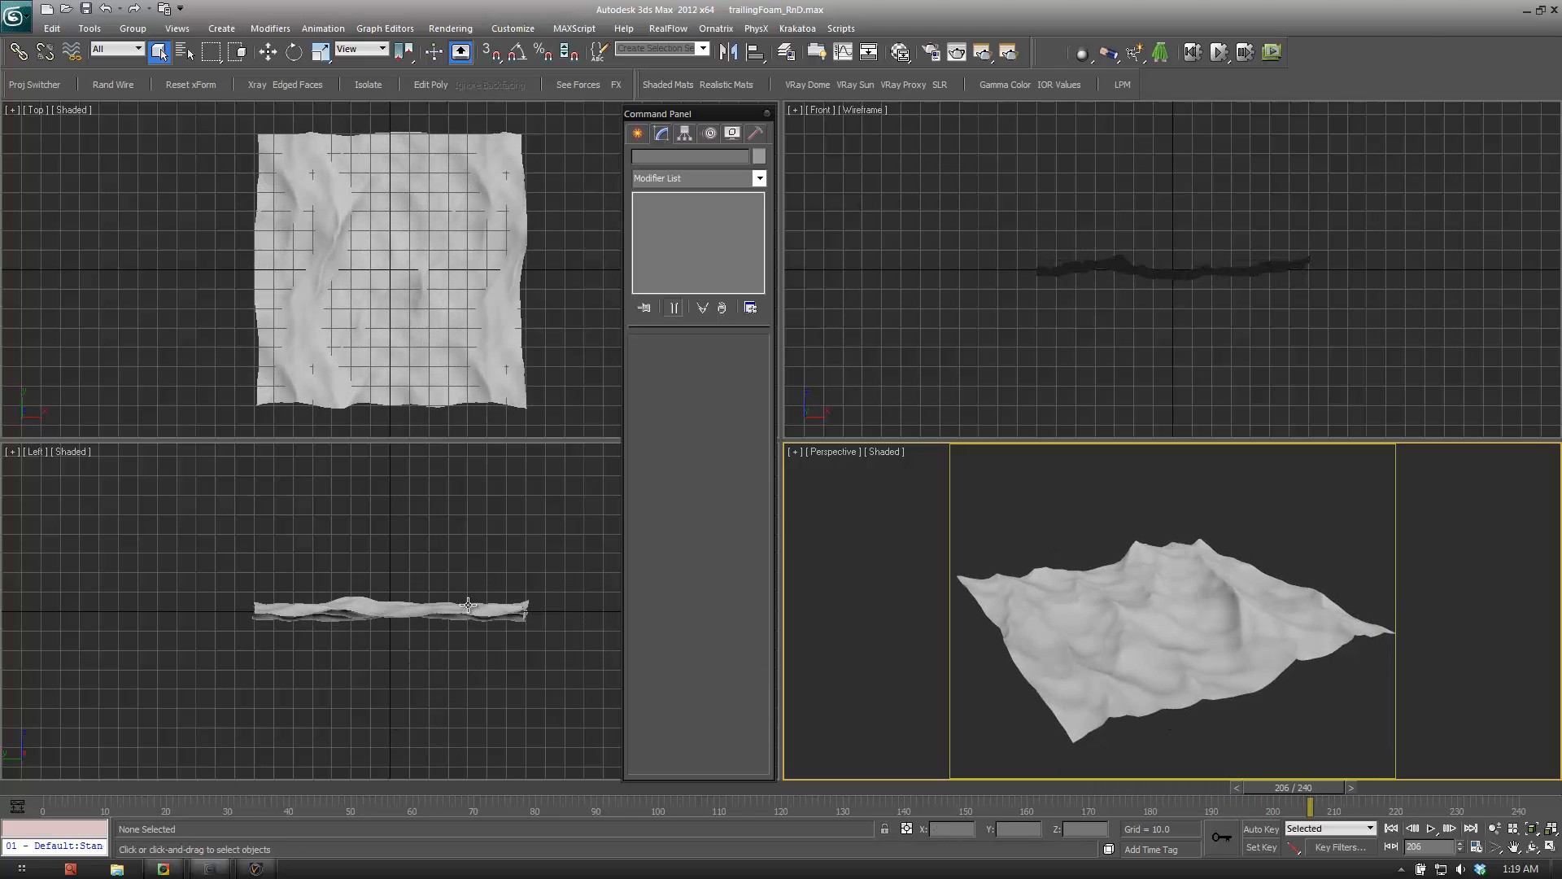
Bring up the V-Ray RT render server console and close it.
left_click(255, 869)
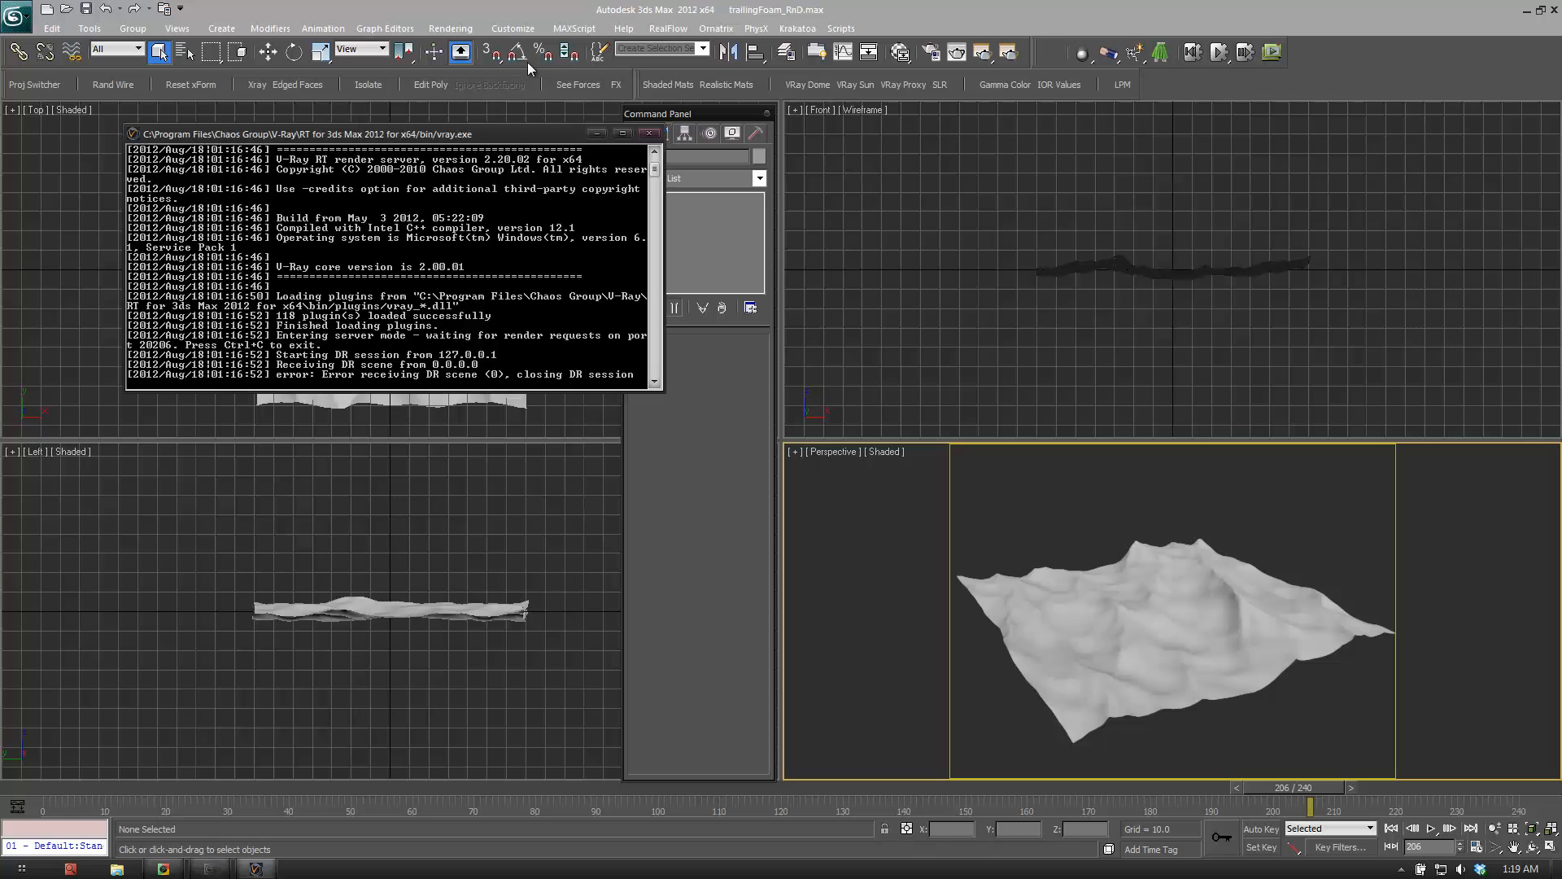
left_click(648, 132)
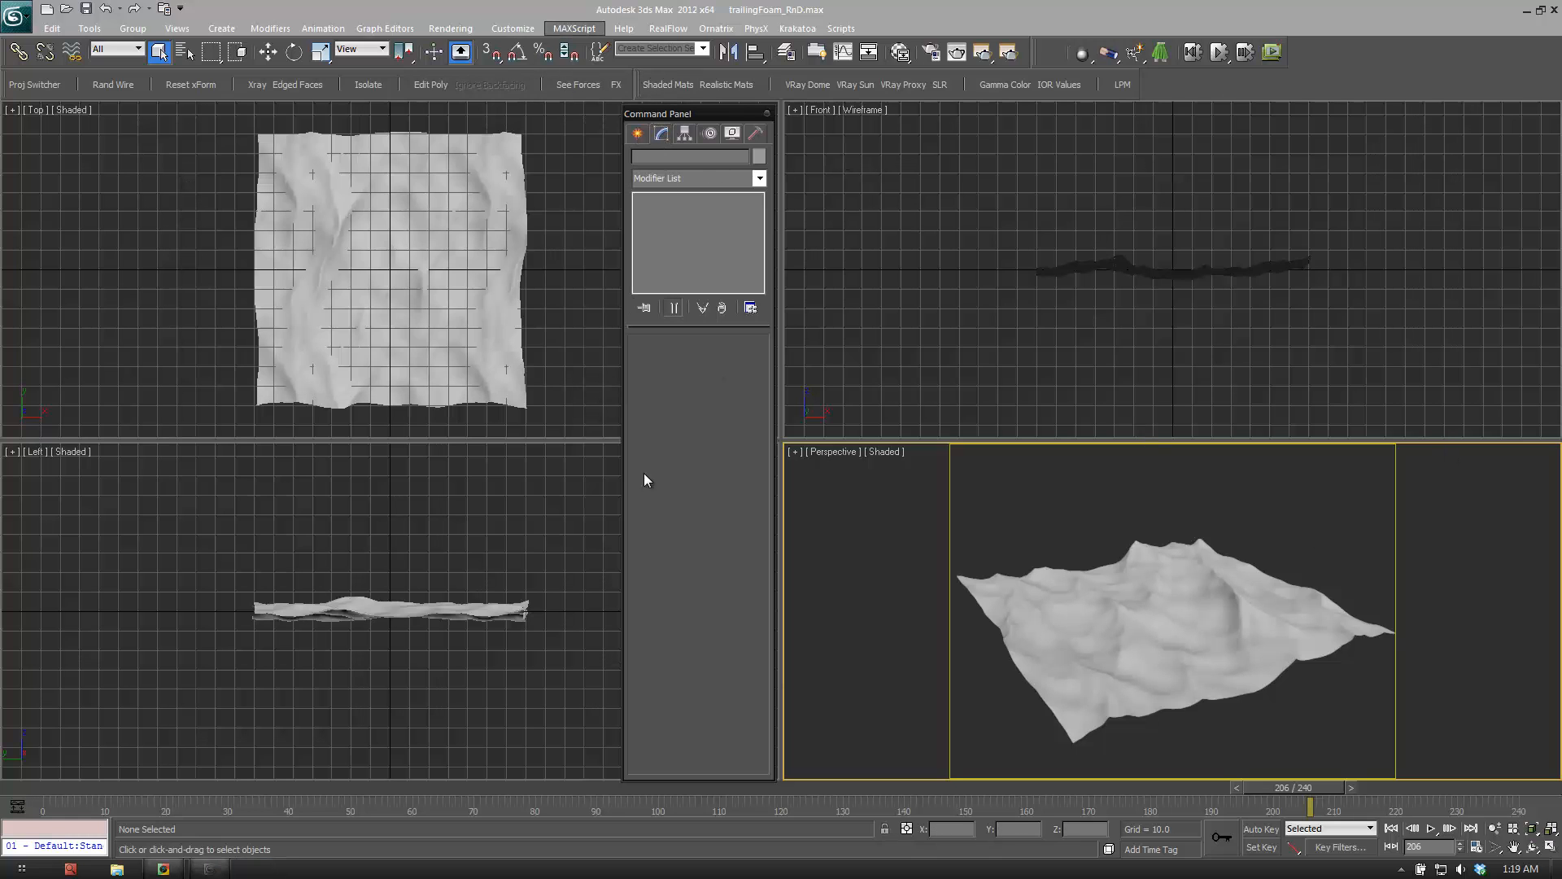
Switch to the browser and read the Tension Modifier page on rpmanager.com, including its demos, licensing and 3dsmax2012 download links.
left_click(163, 868)
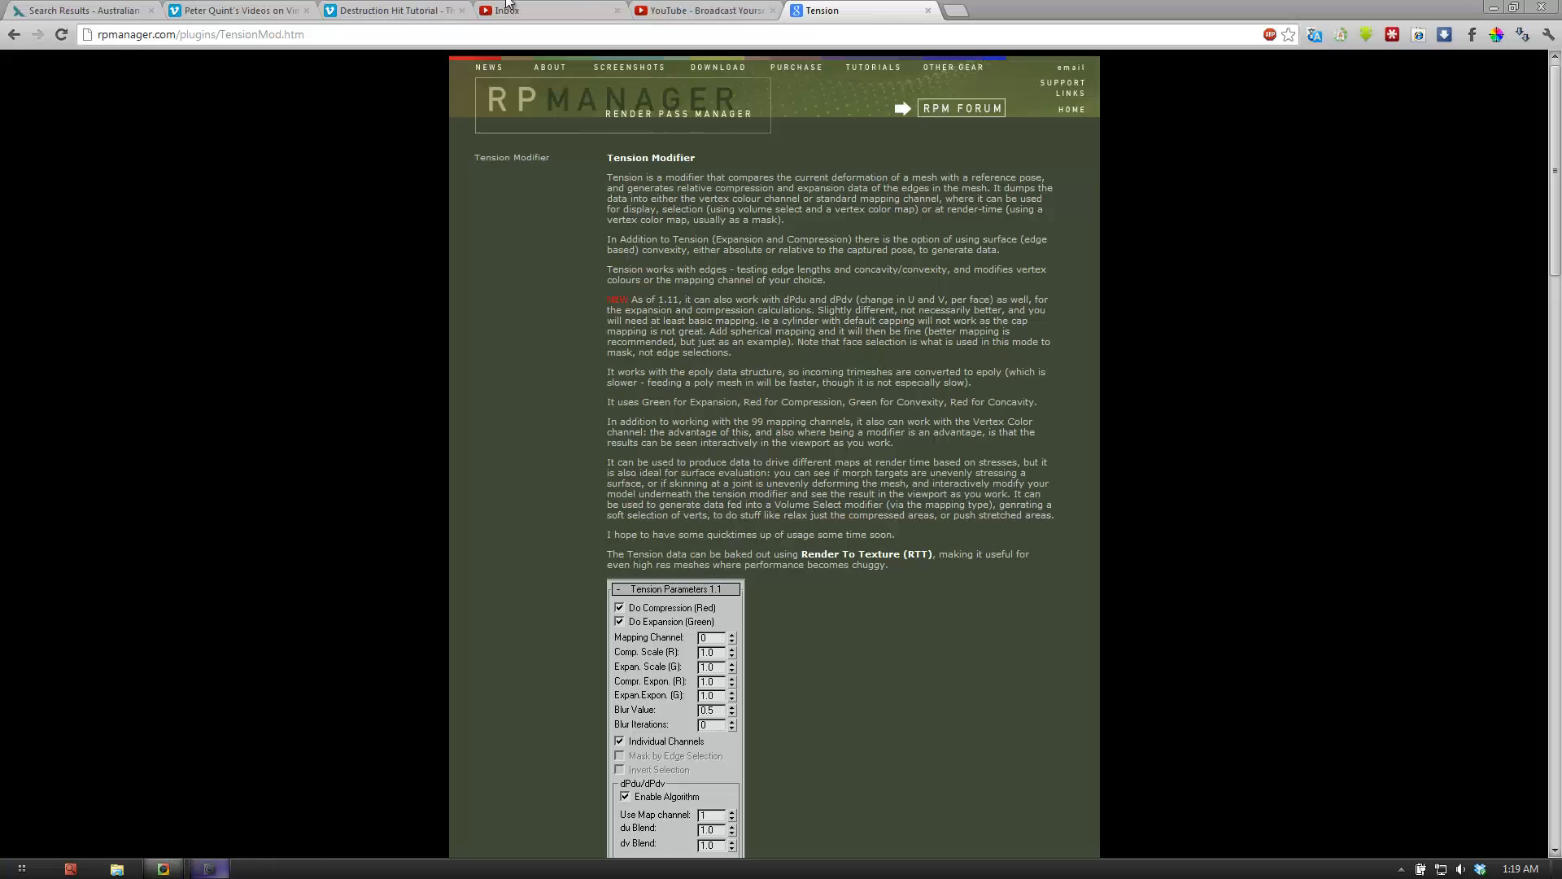
scroll(903, 371, "down", 15)
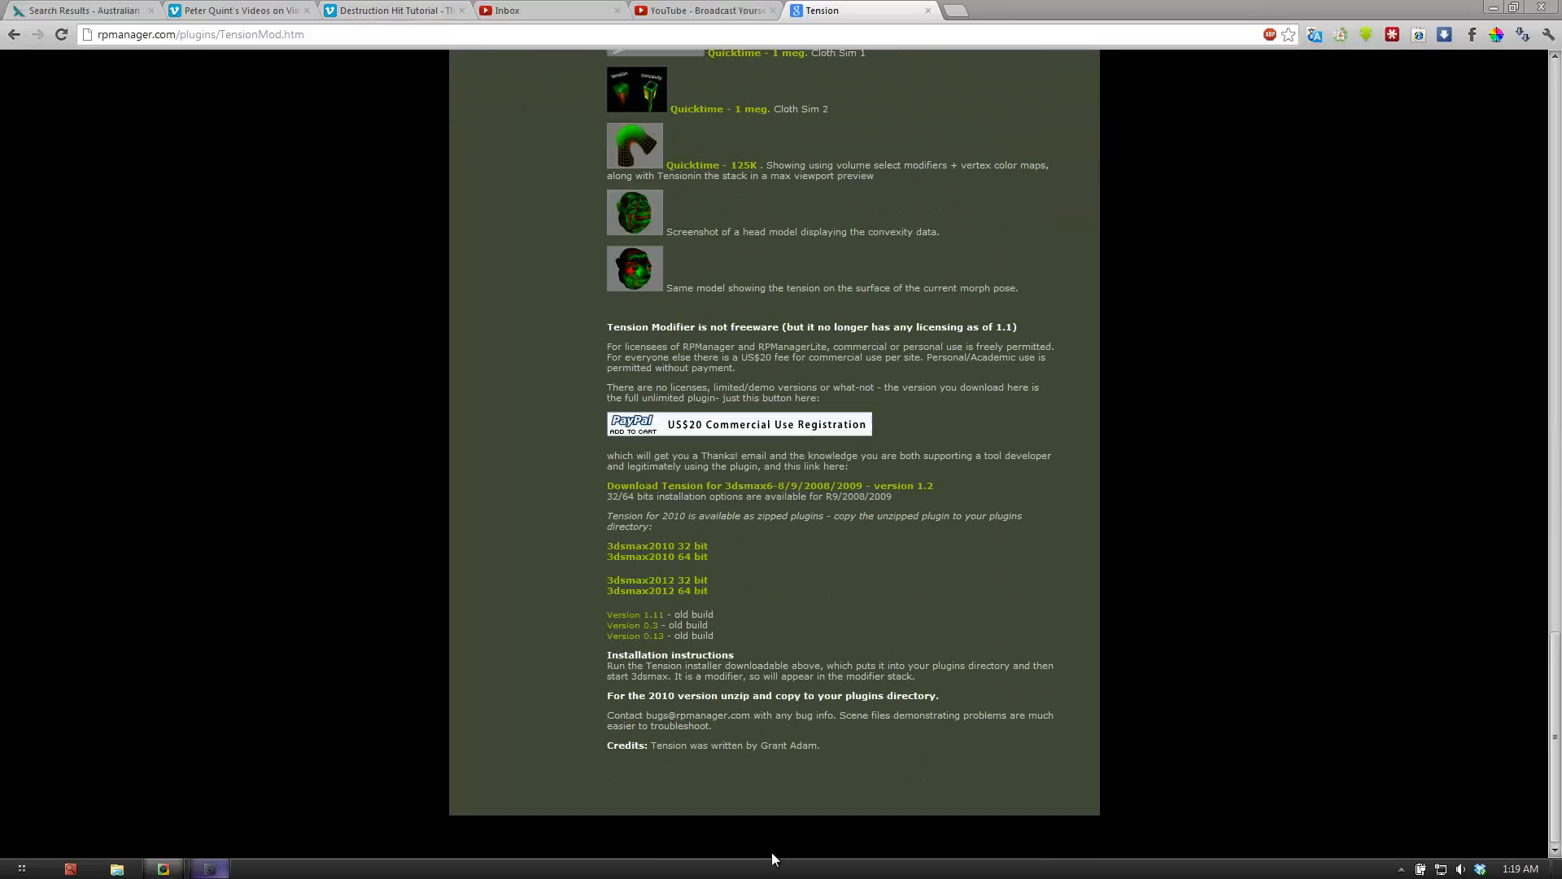
scroll(916, 583, "up", 15)
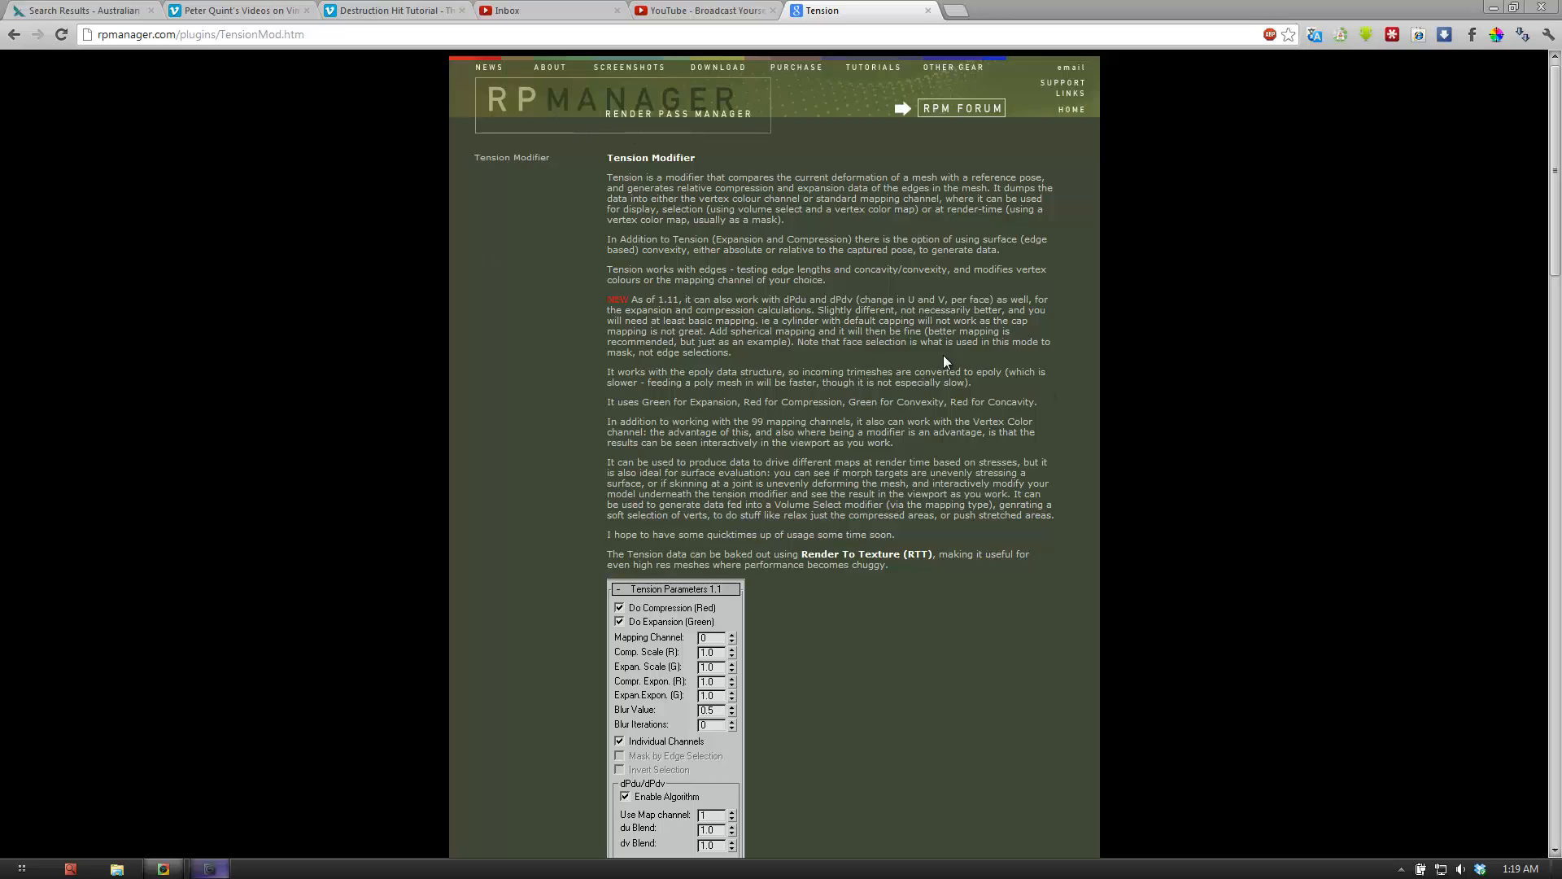
scroll(818, 479, "down", 20)
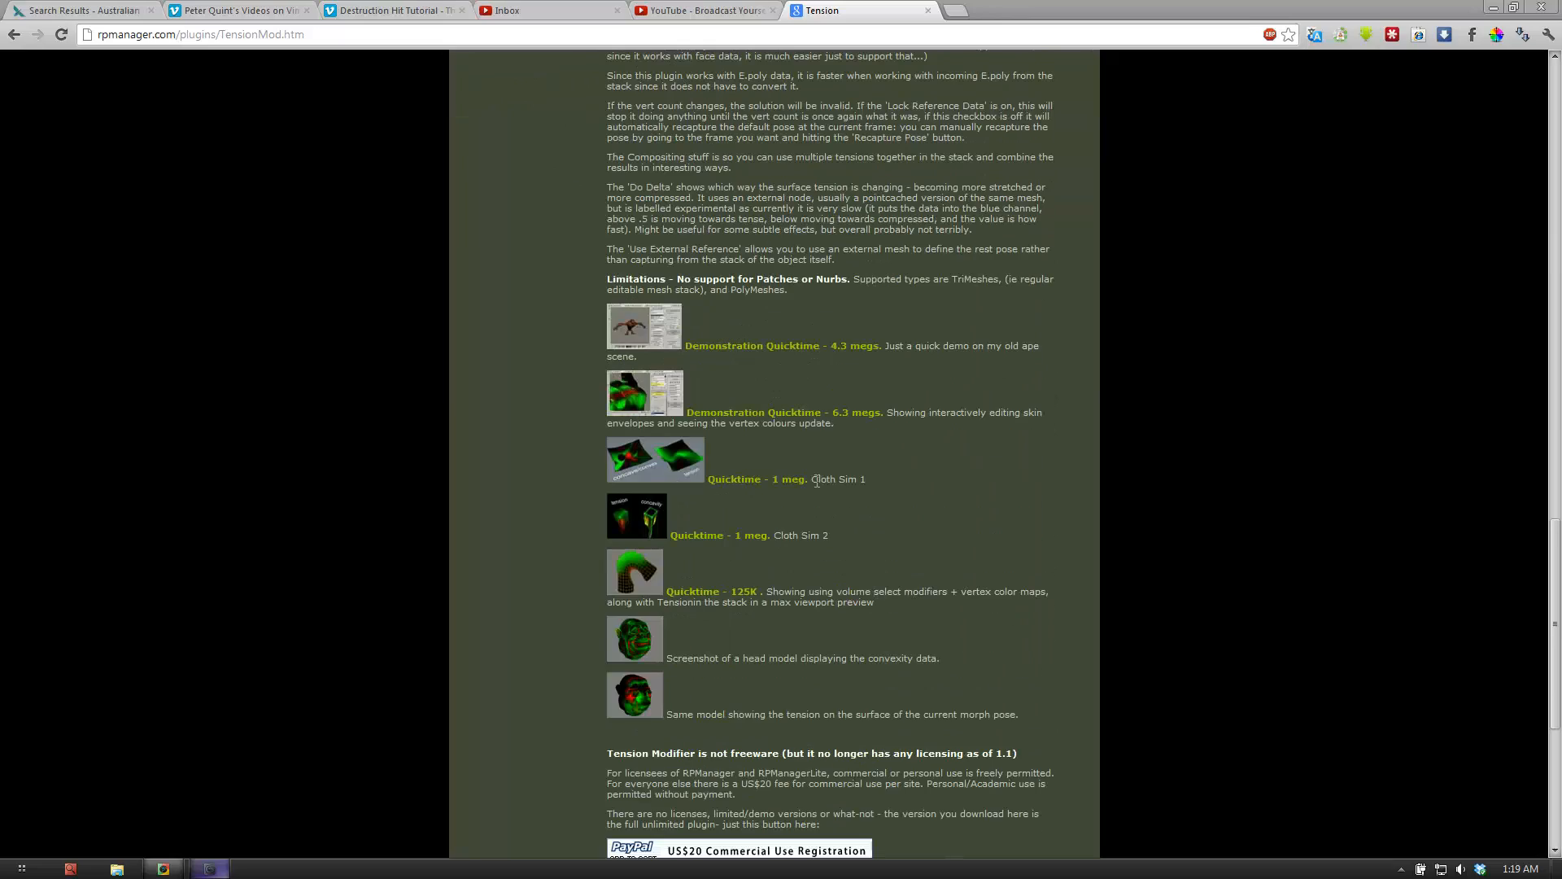
scroll(816, 480, "down", 3)
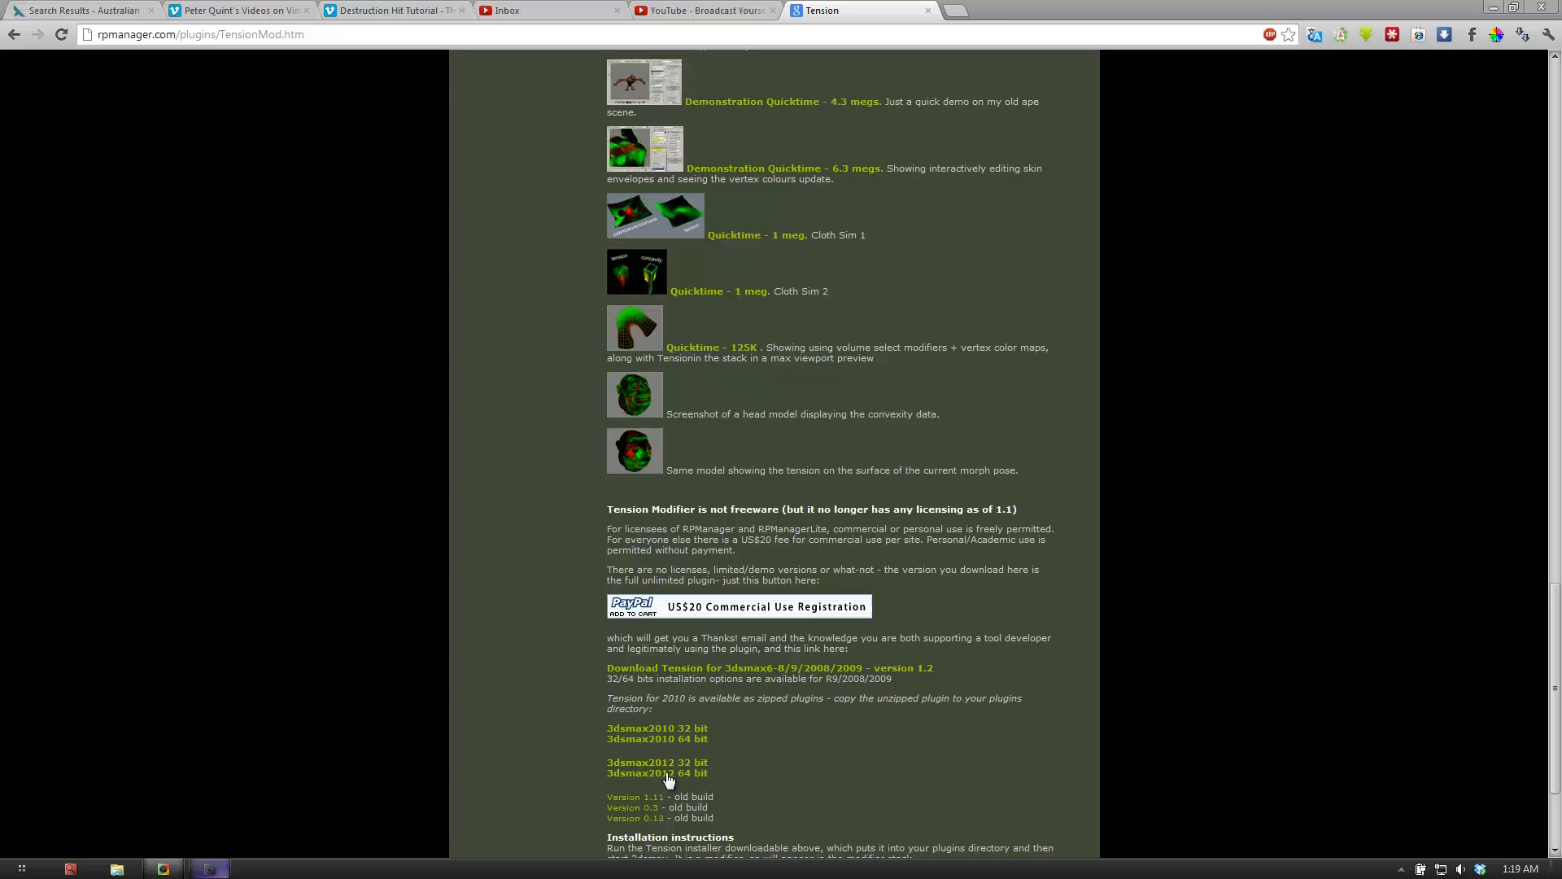
scroll(944, 755, "down", 3)
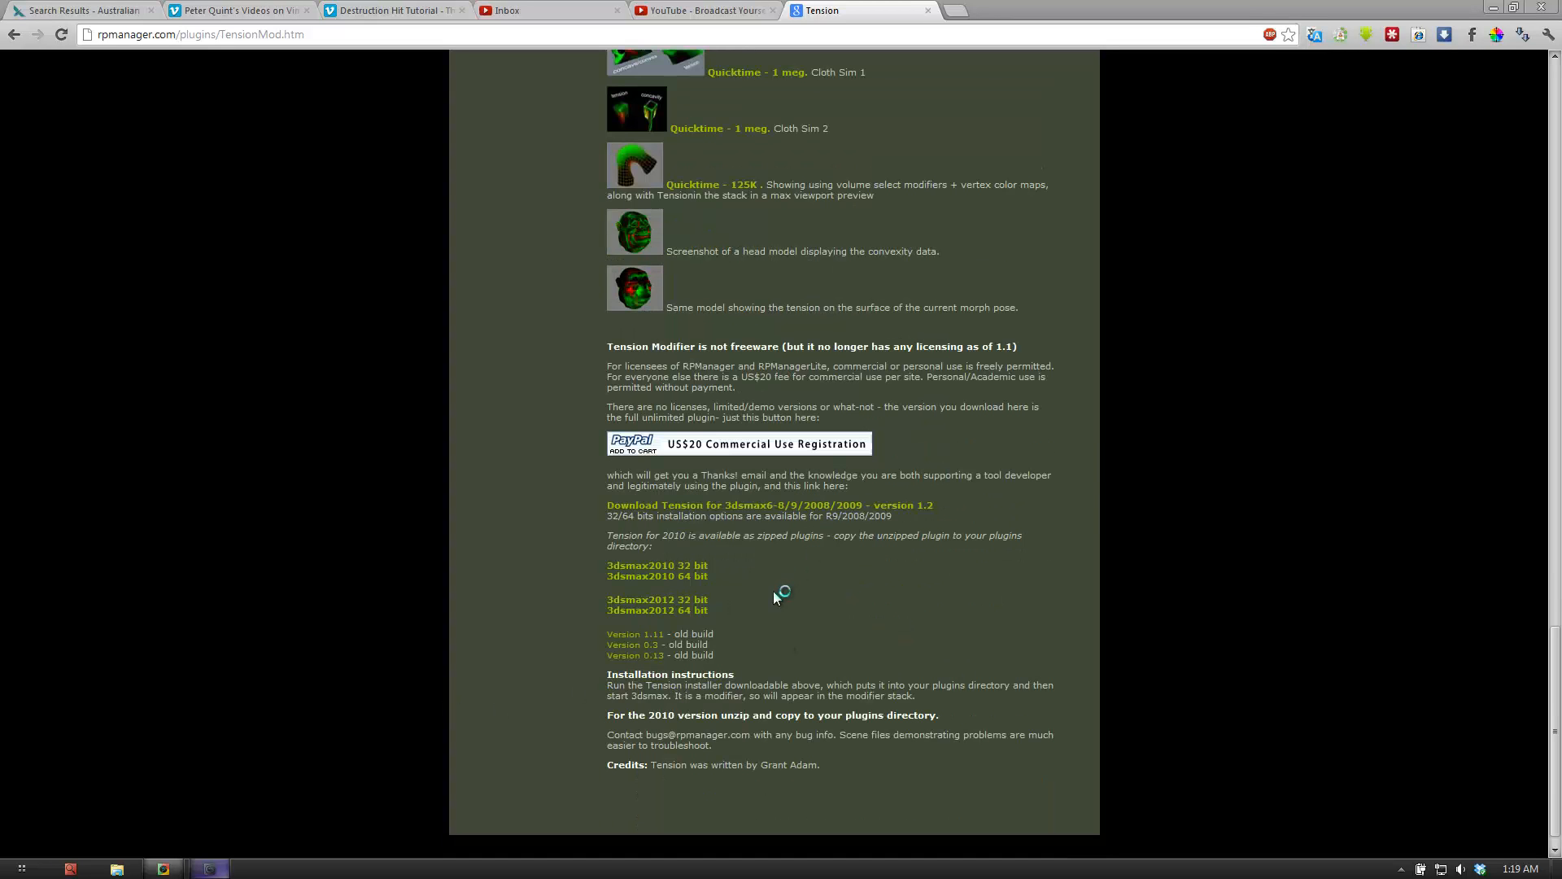
scroll(753, 604, "up", 20)
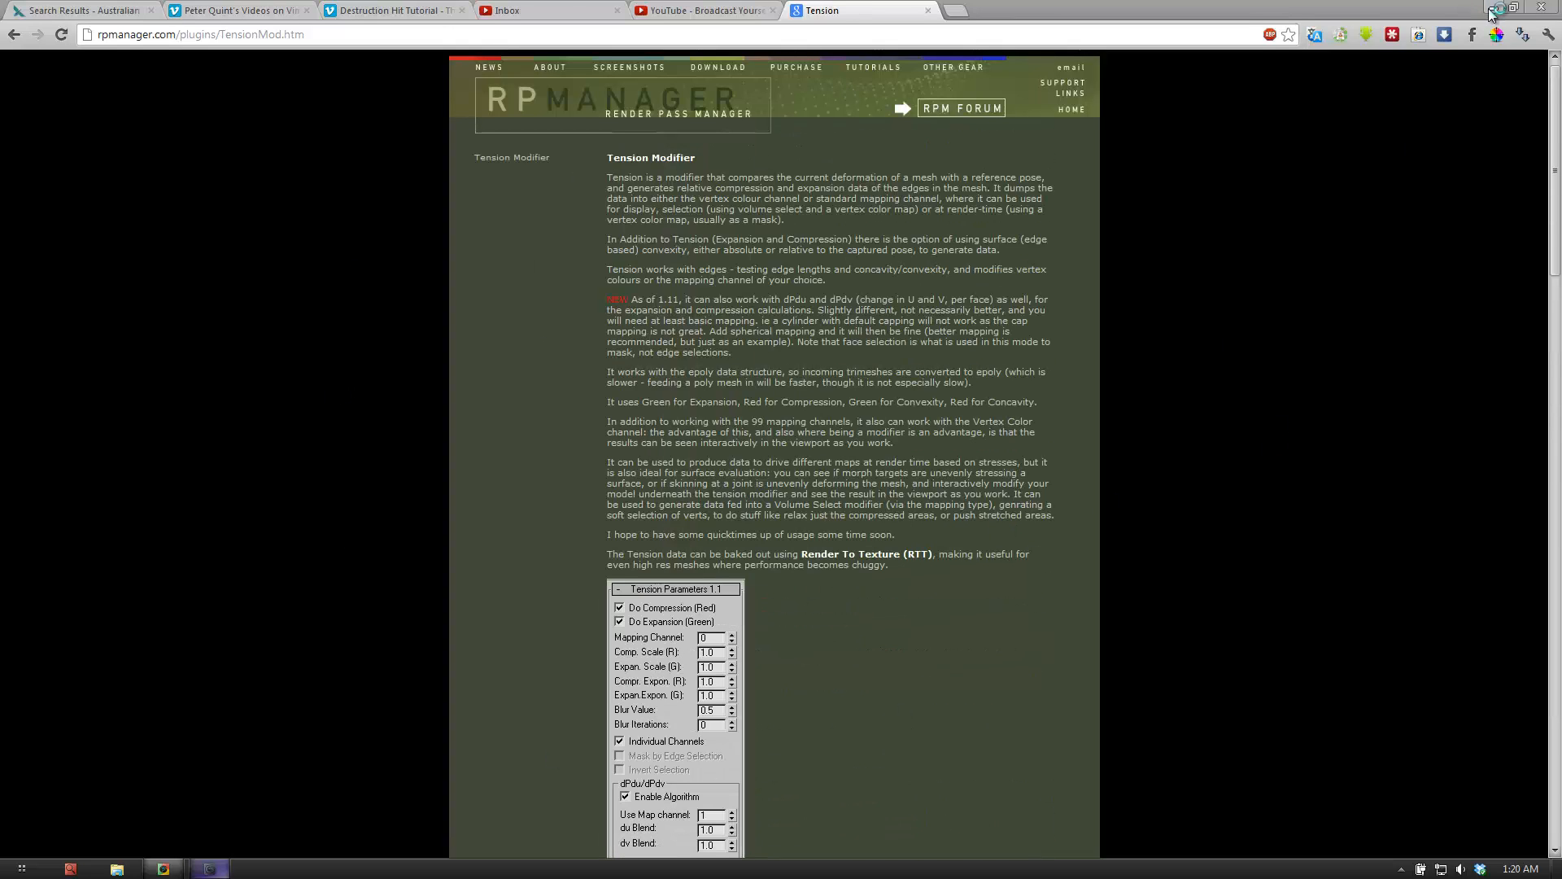
Switch back to 3ds Max and add a Tension modifier to the ocean plane above Houdini_Ocean.
left_click(210, 869)
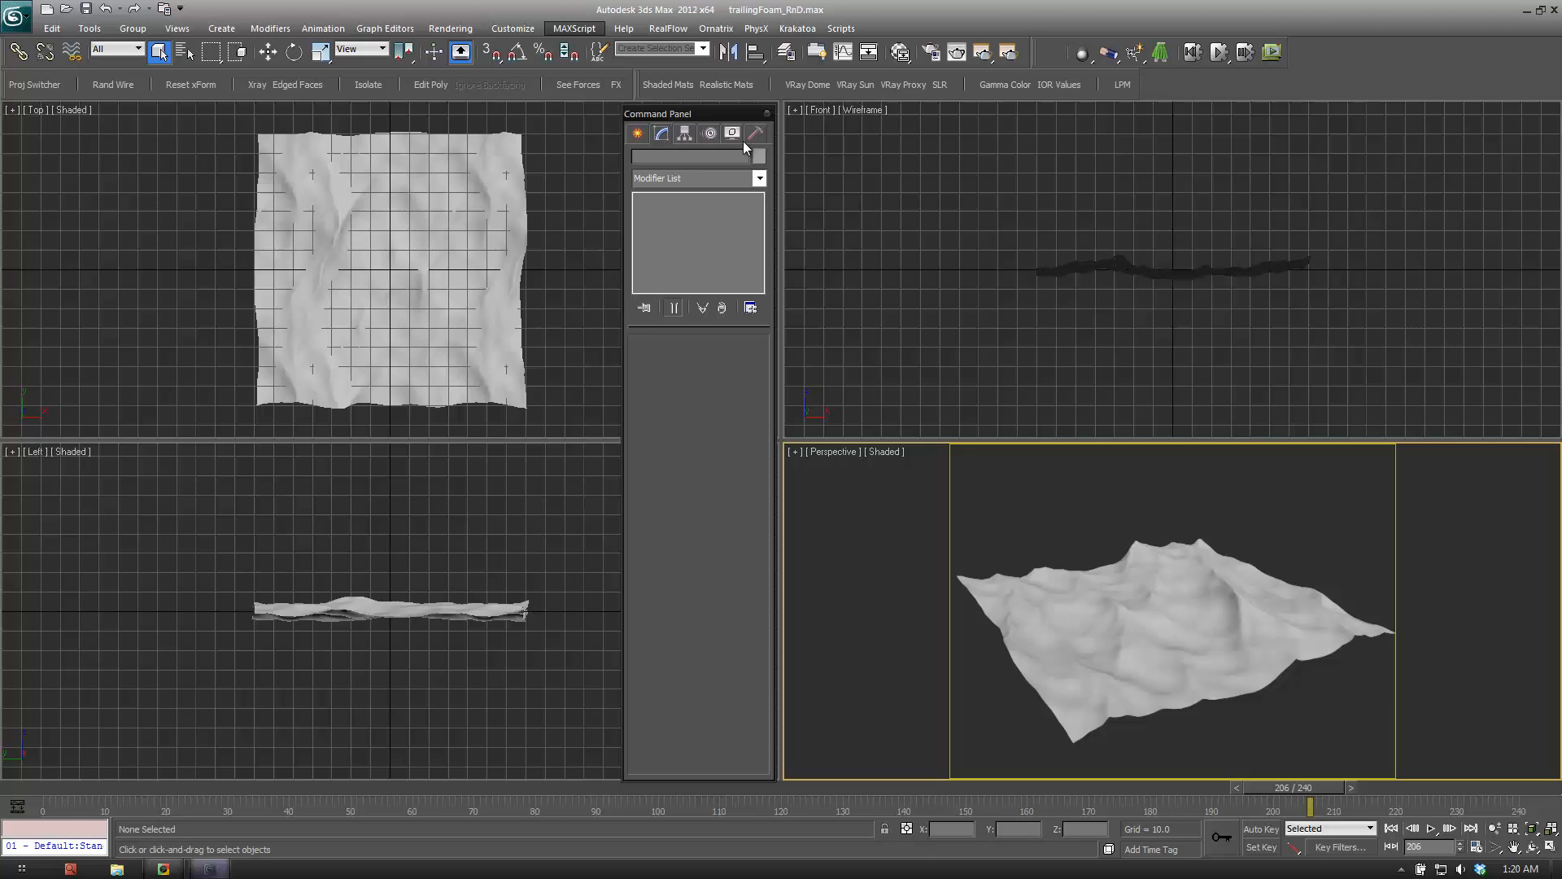
left_click(1223, 608)
left_click(759, 177)
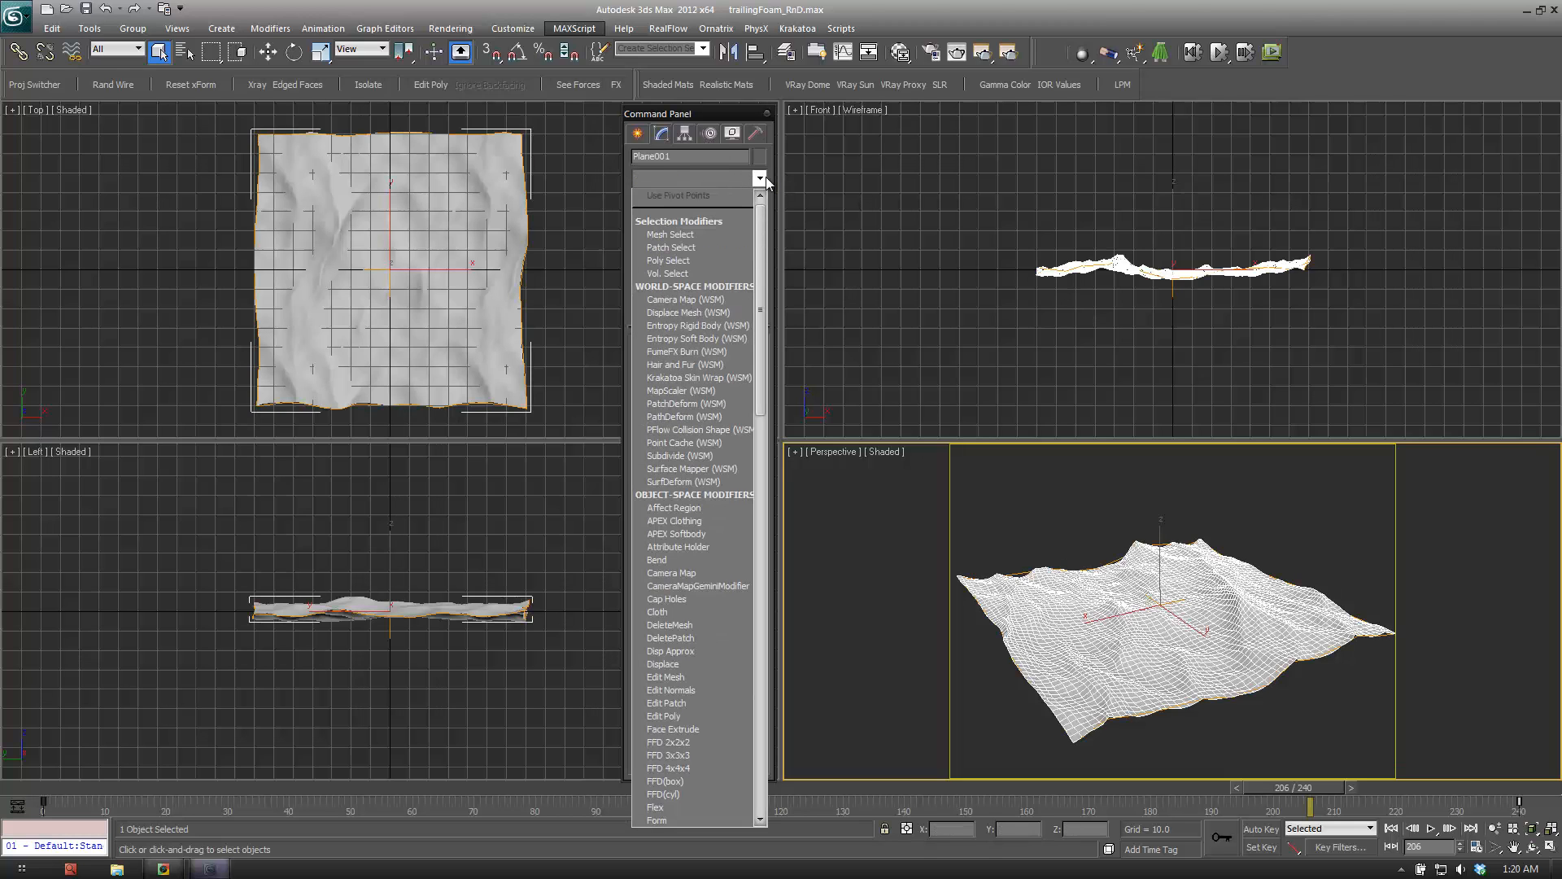
key("t")
key("t")
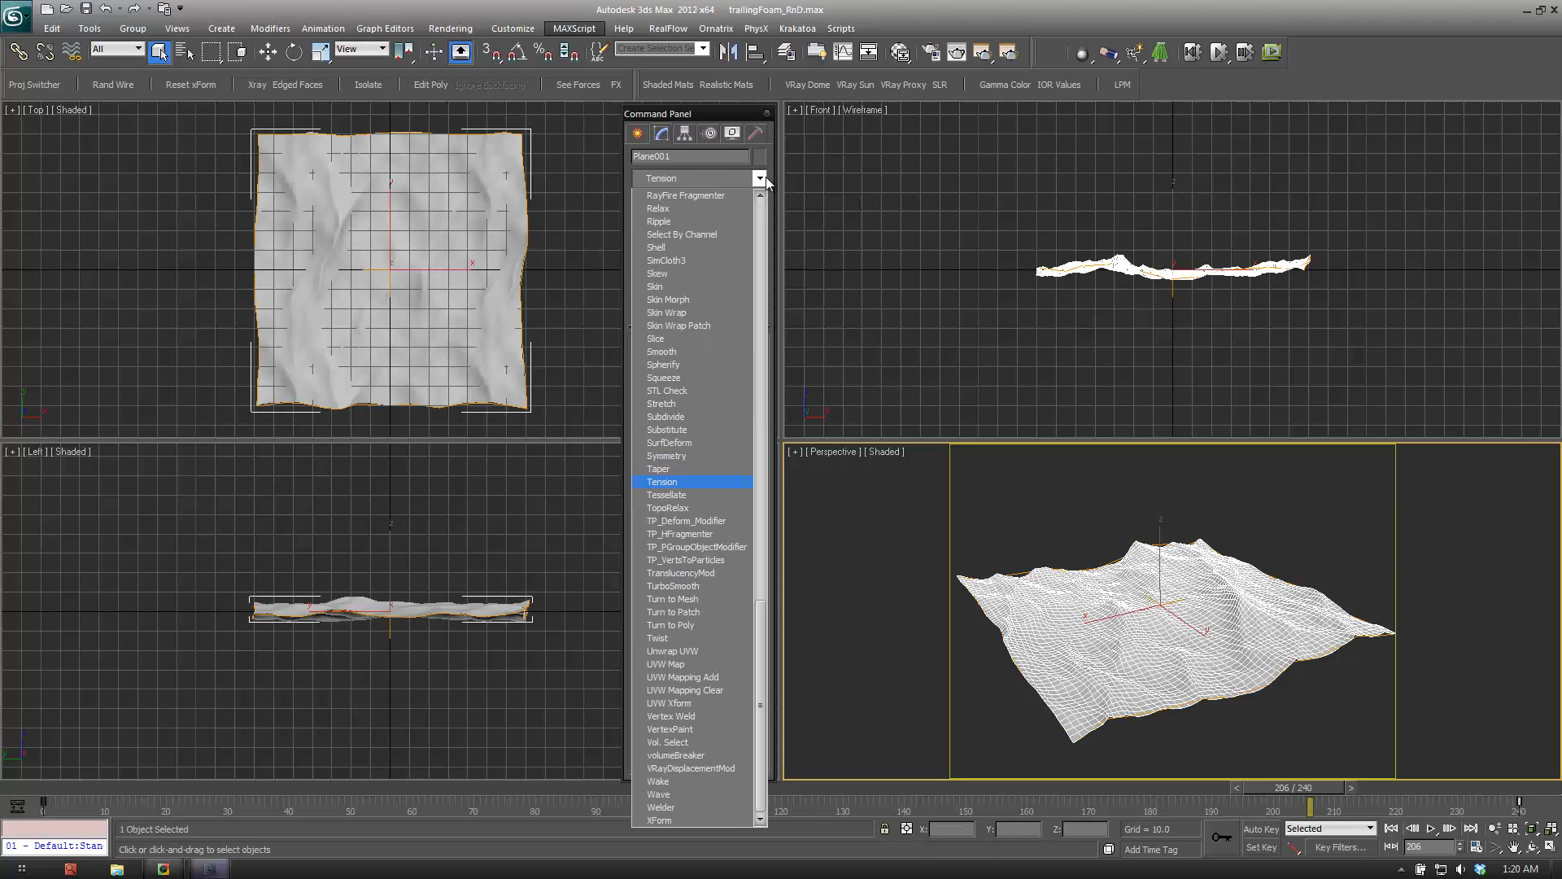
key("Return")
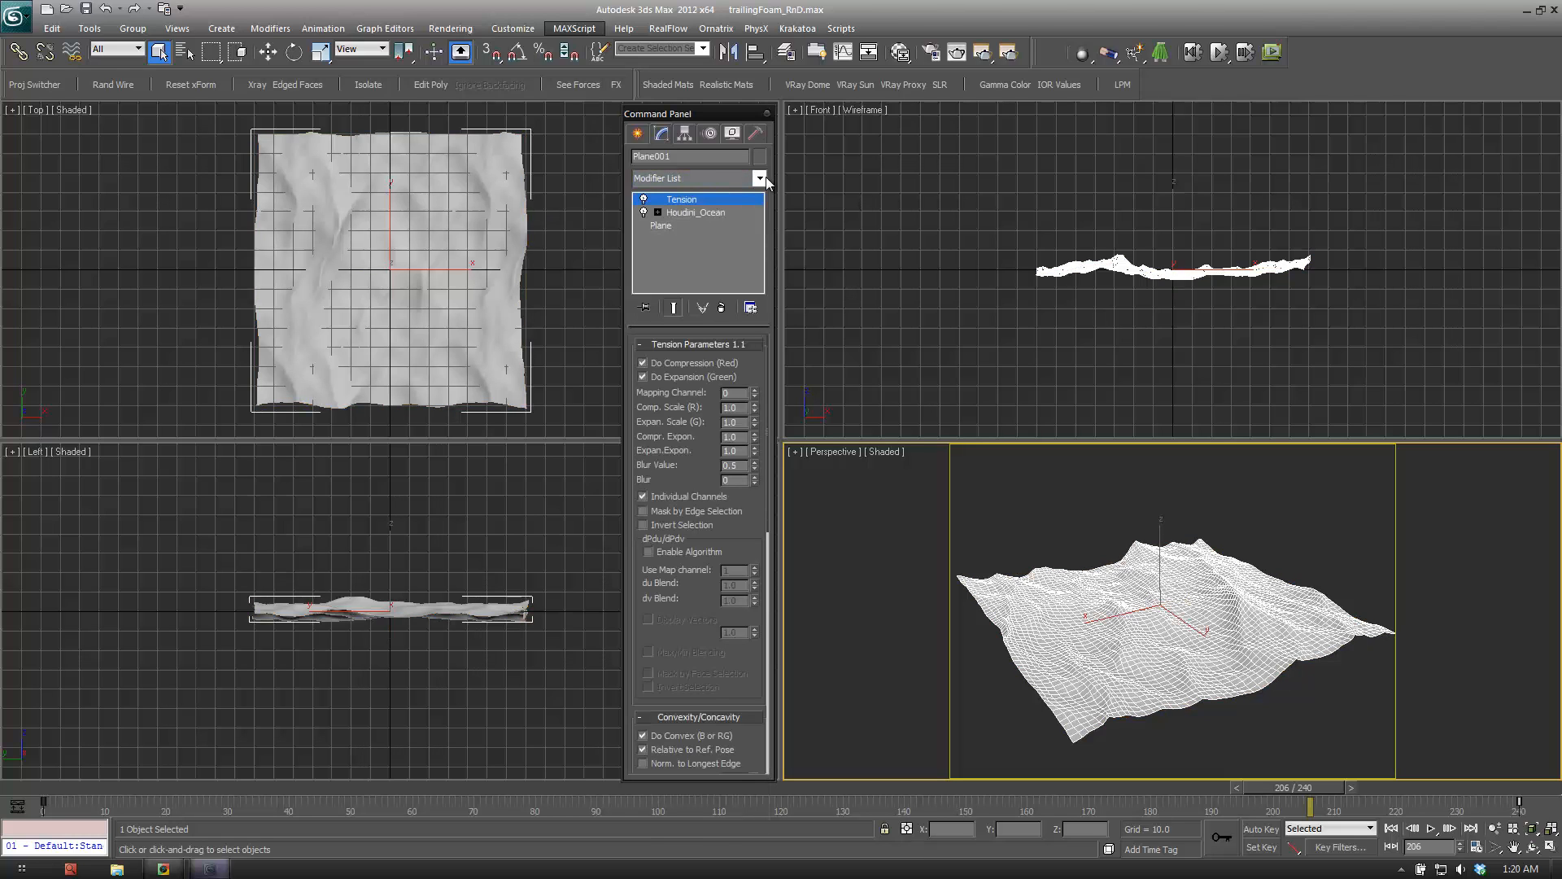
Go to frame 0 and turn on the Tension modifier's vertex color display on the plane.
left_click_drag(1322, 787, 49, 805)
key("q")
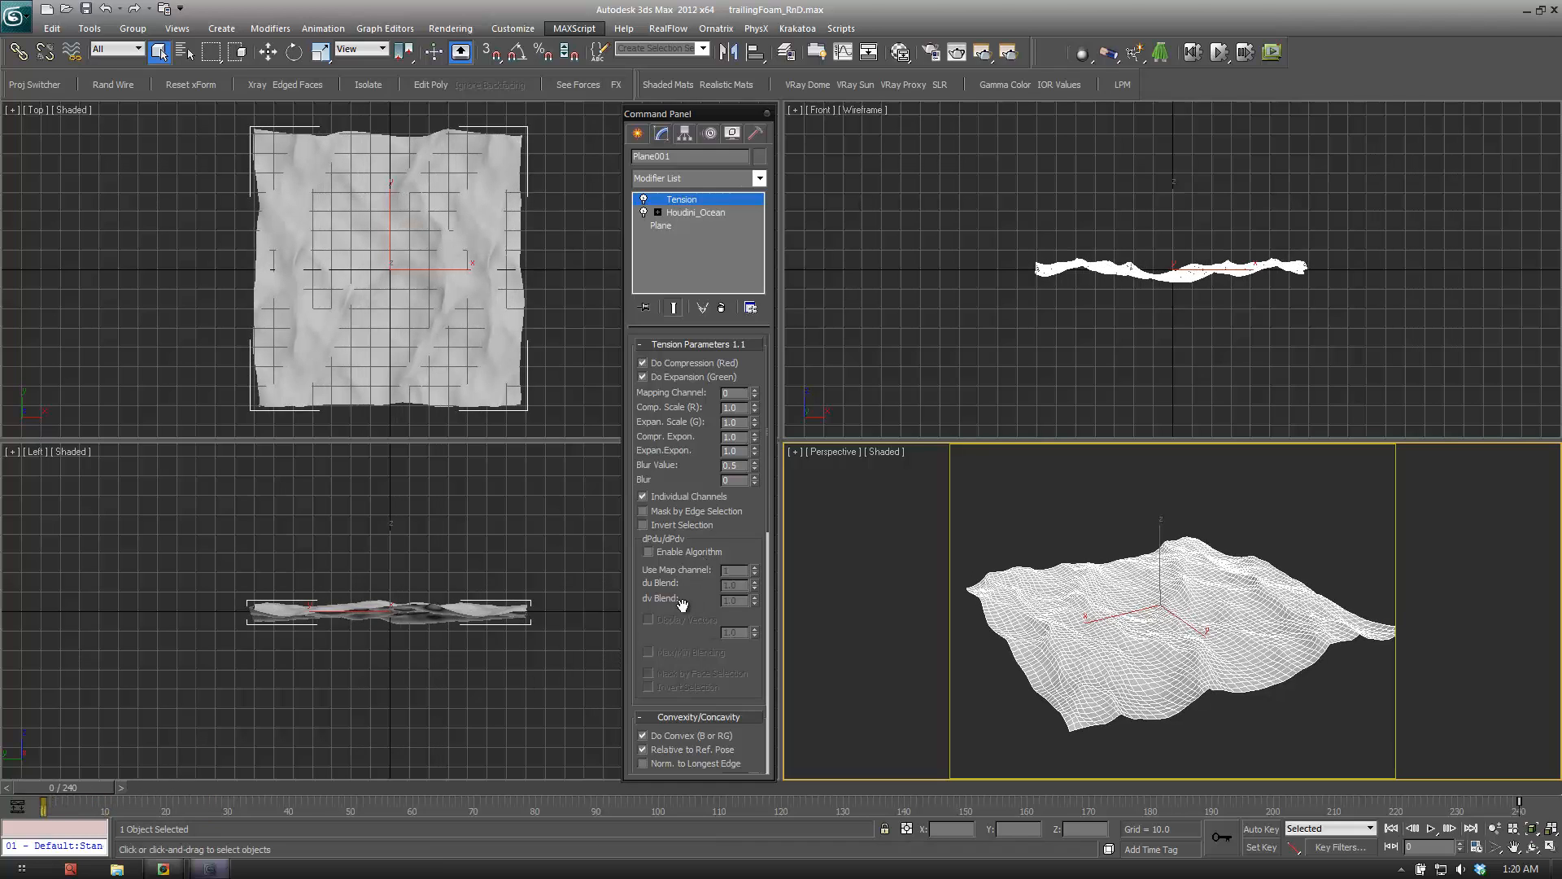
scroll(686, 632, "down", 5)
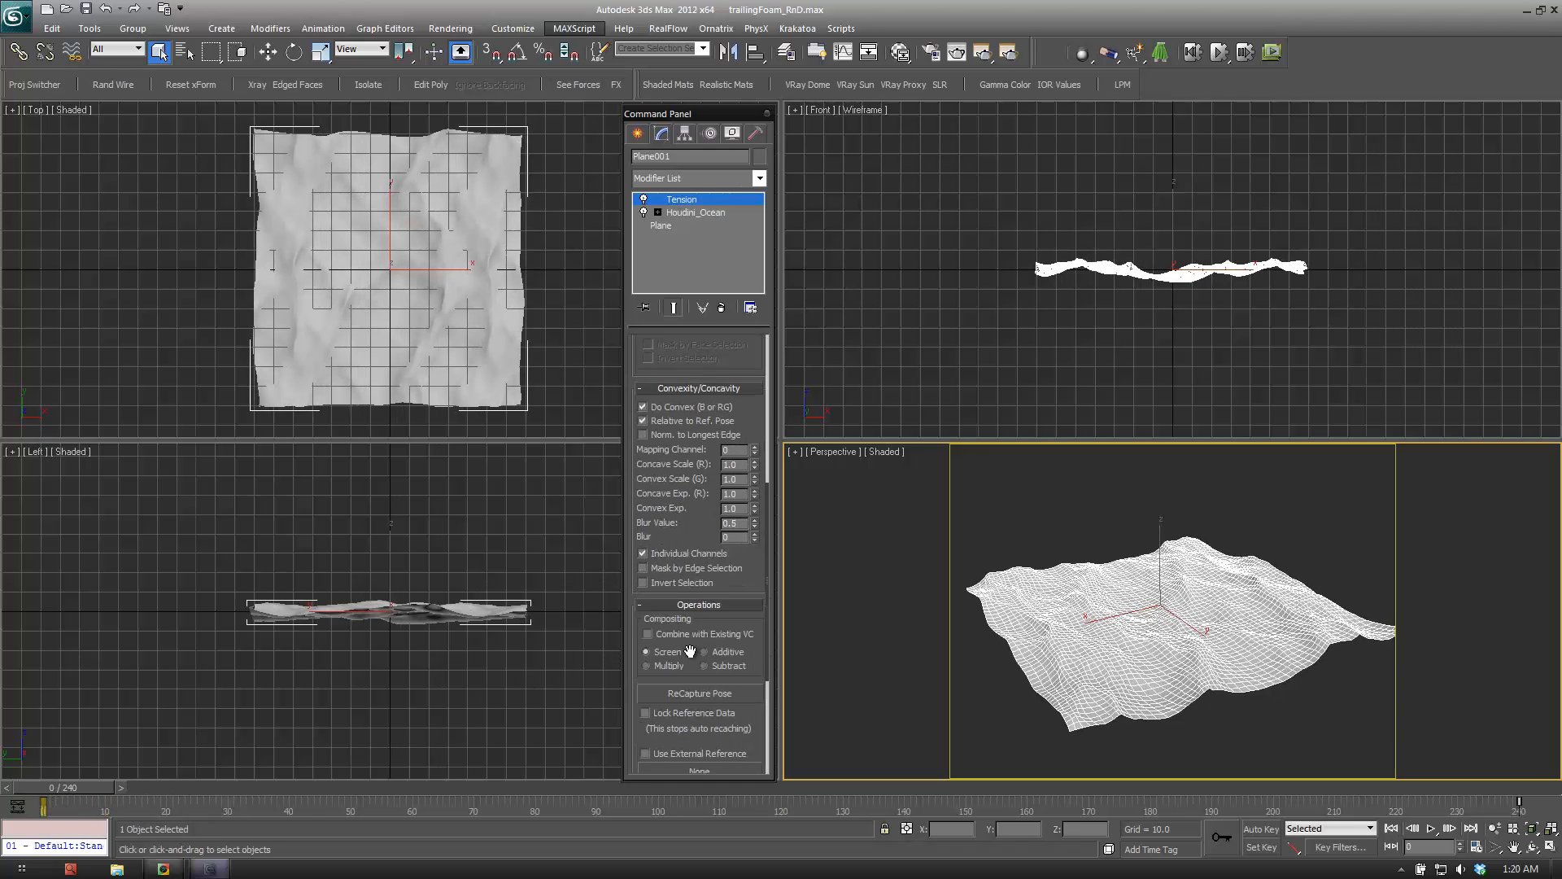
scroll(690, 651, "down", 3)
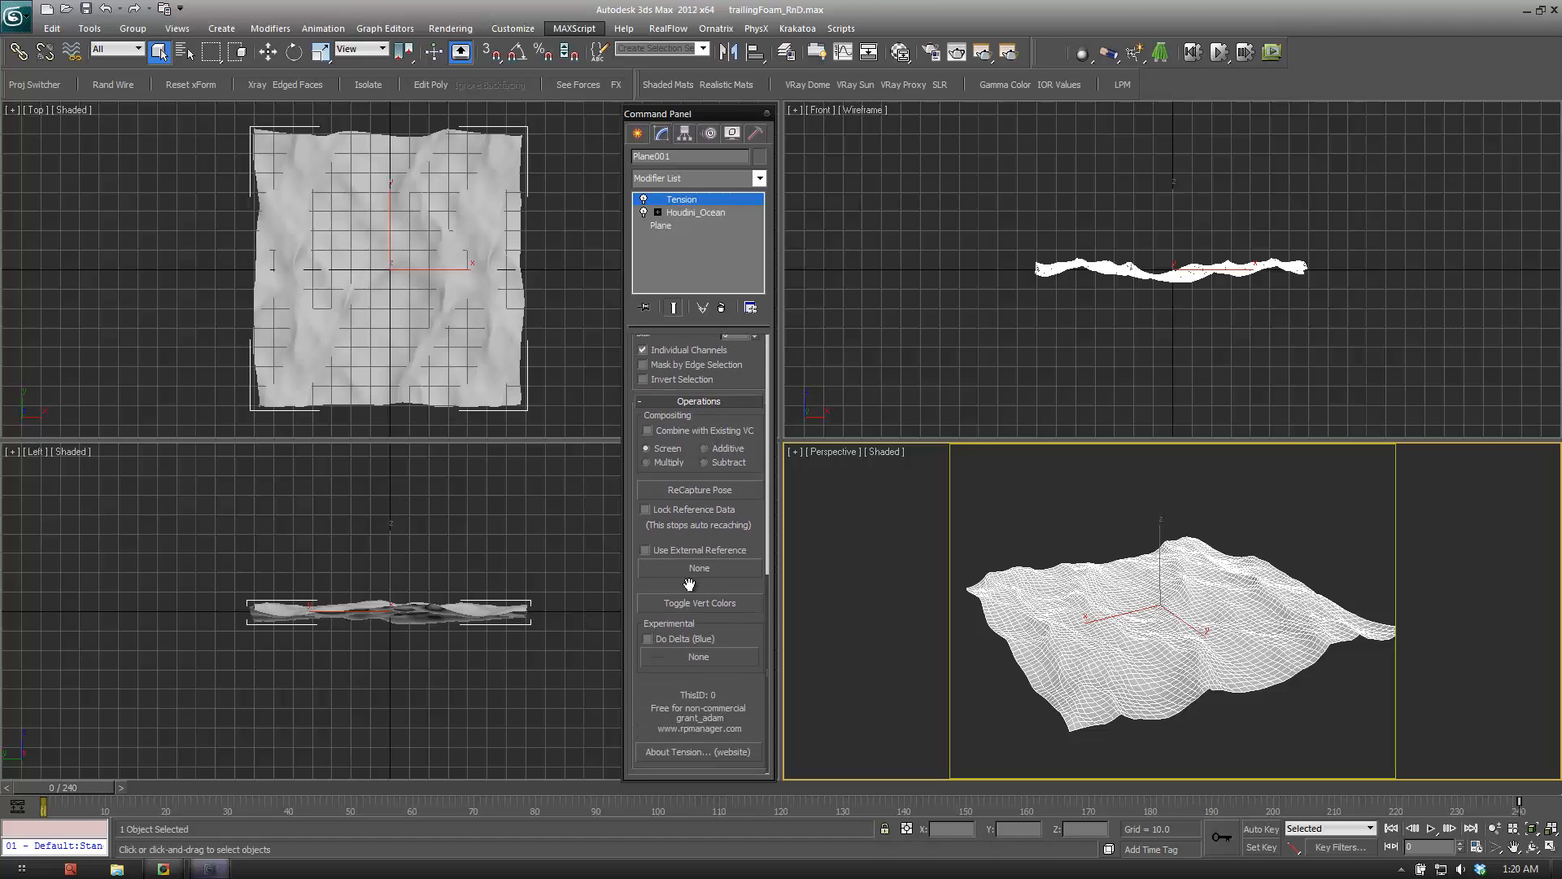
left_click(686, 606)
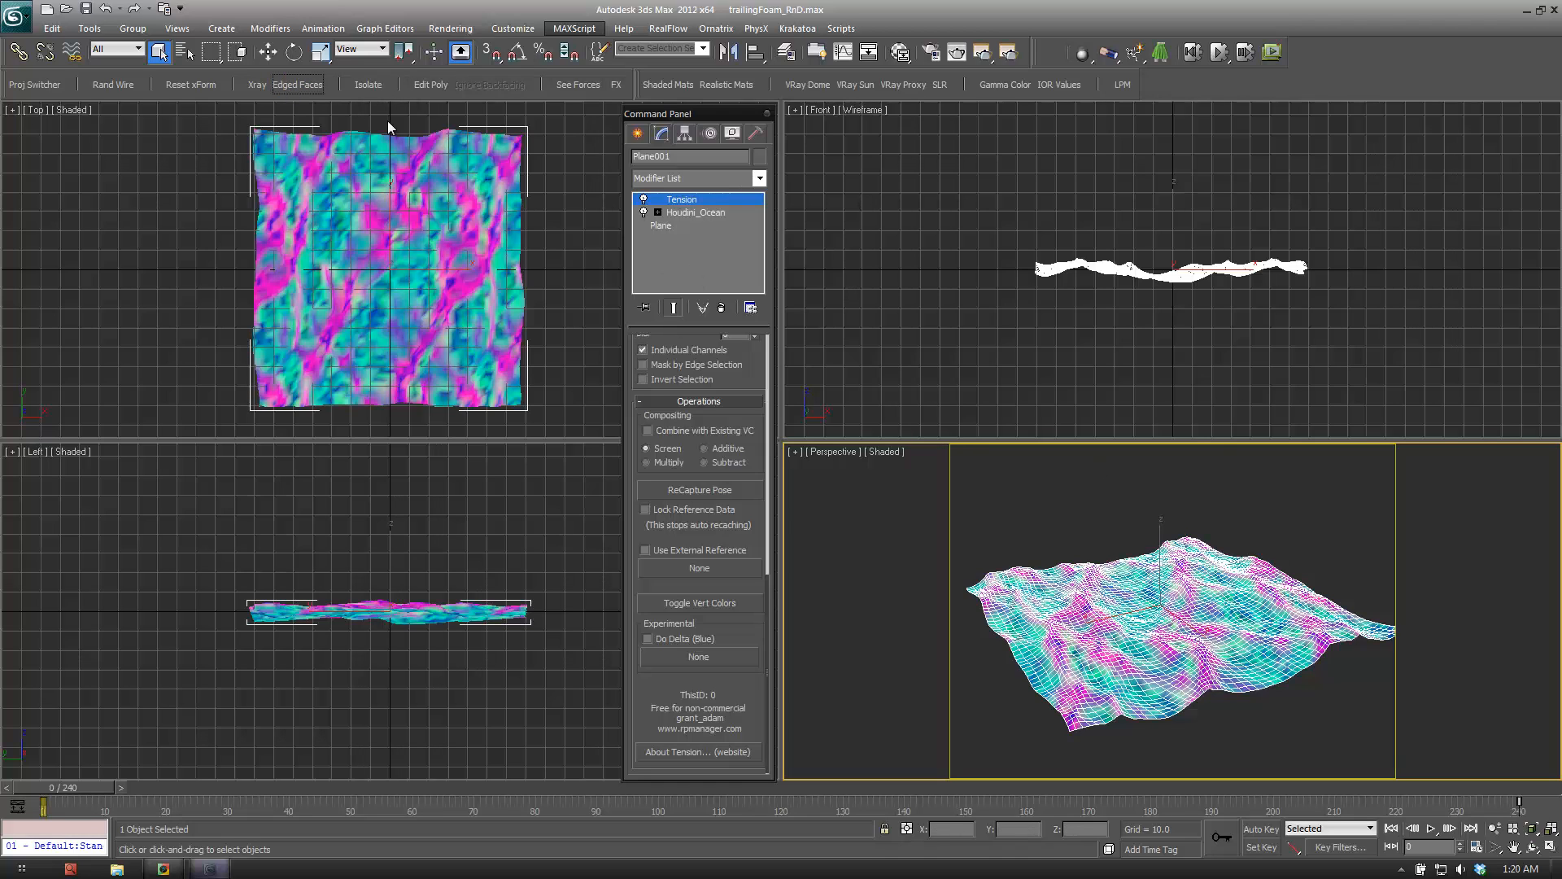
Pin the plane's modifier stack, deselect the plane, and hide the edged faces in the Perspective view.
left_click(1282, 716)
left_click(1207, 631)
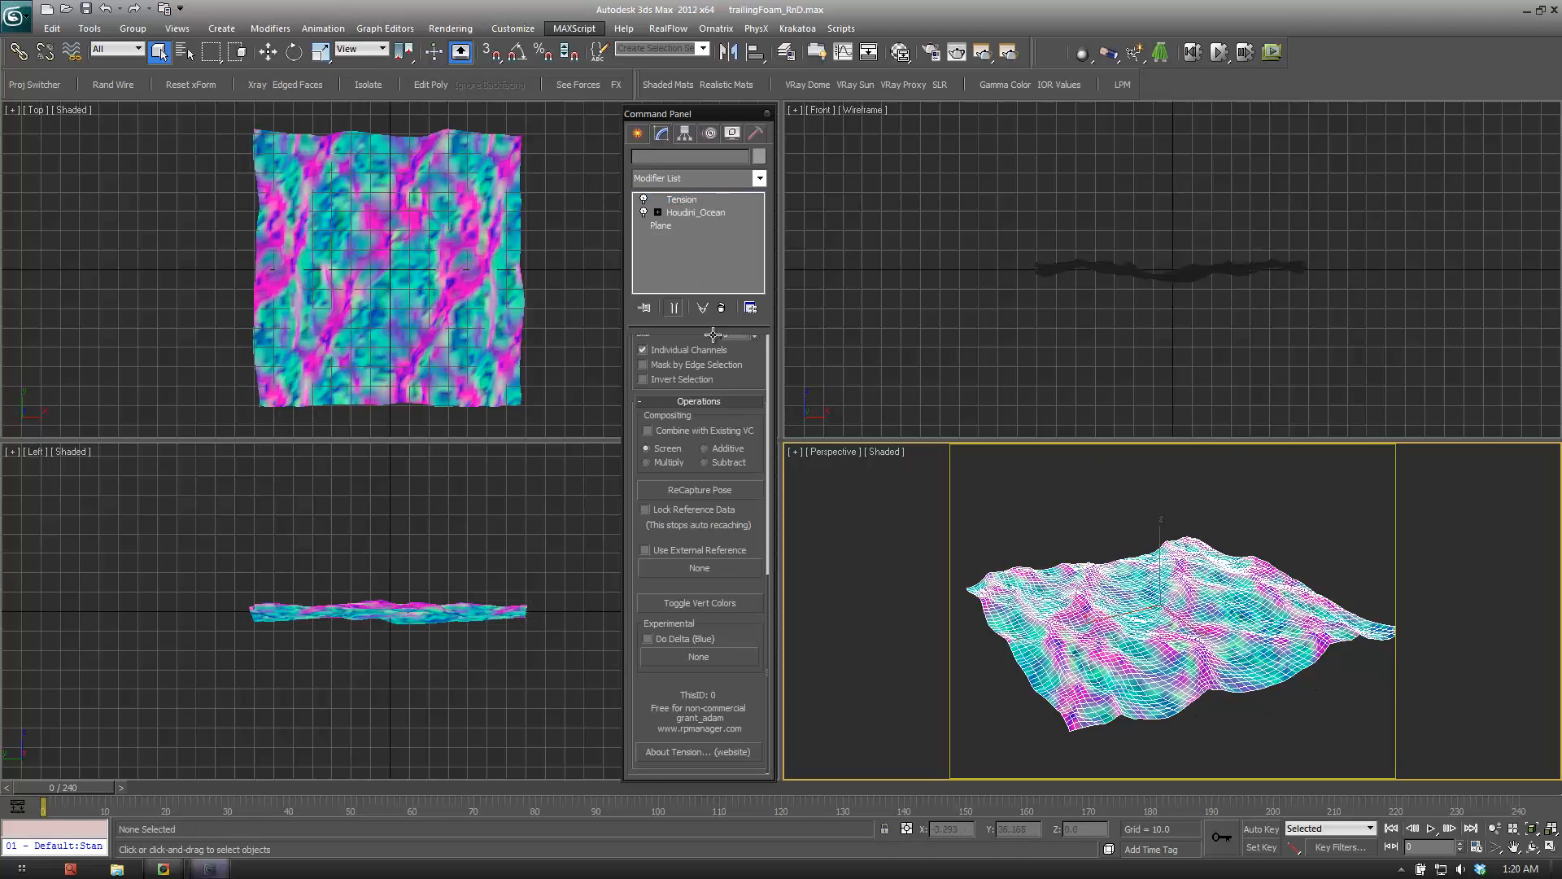
left_click(1256, 707)
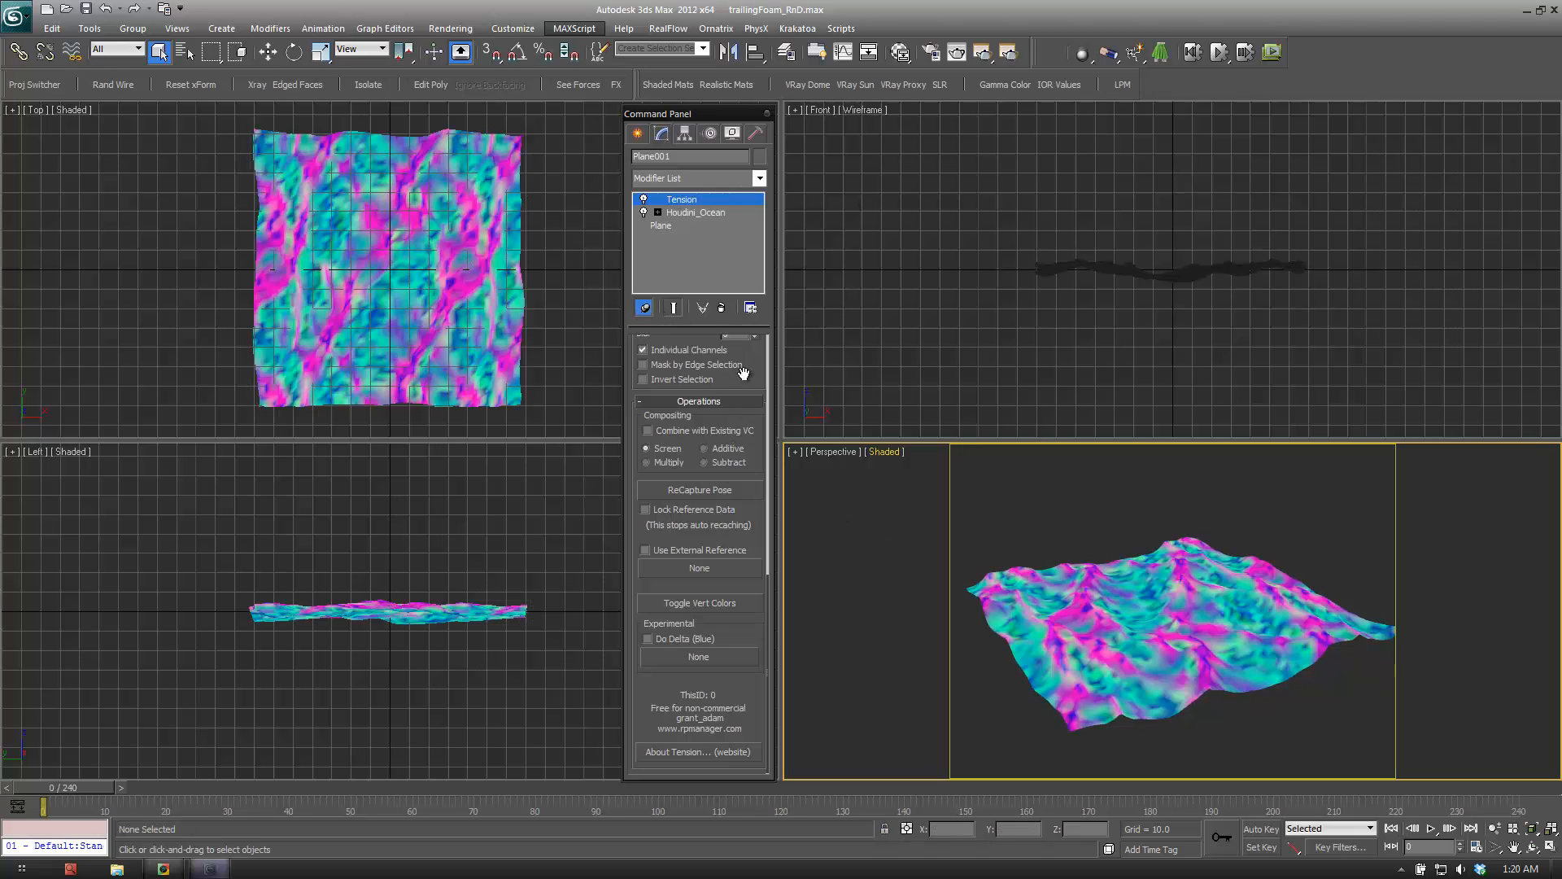
Disable Do Expansion (Green) and Do Convex in the Tension modifier so only compression is displayed.
scroll(688, 389, "up", 3)
scroll(689, 391, "up", 2)
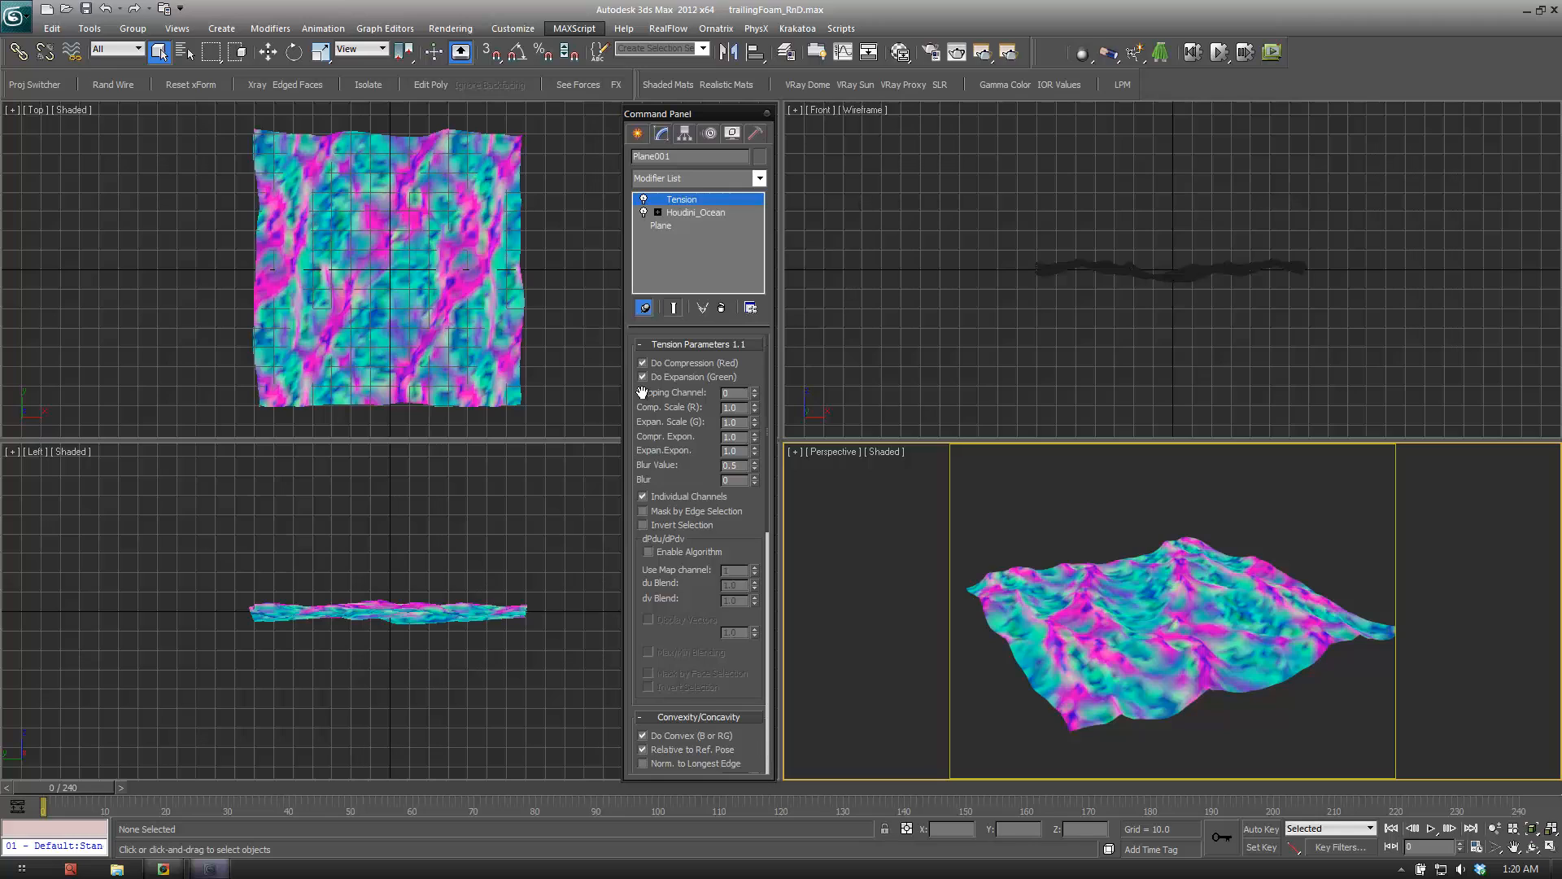
left_click(685, 378)
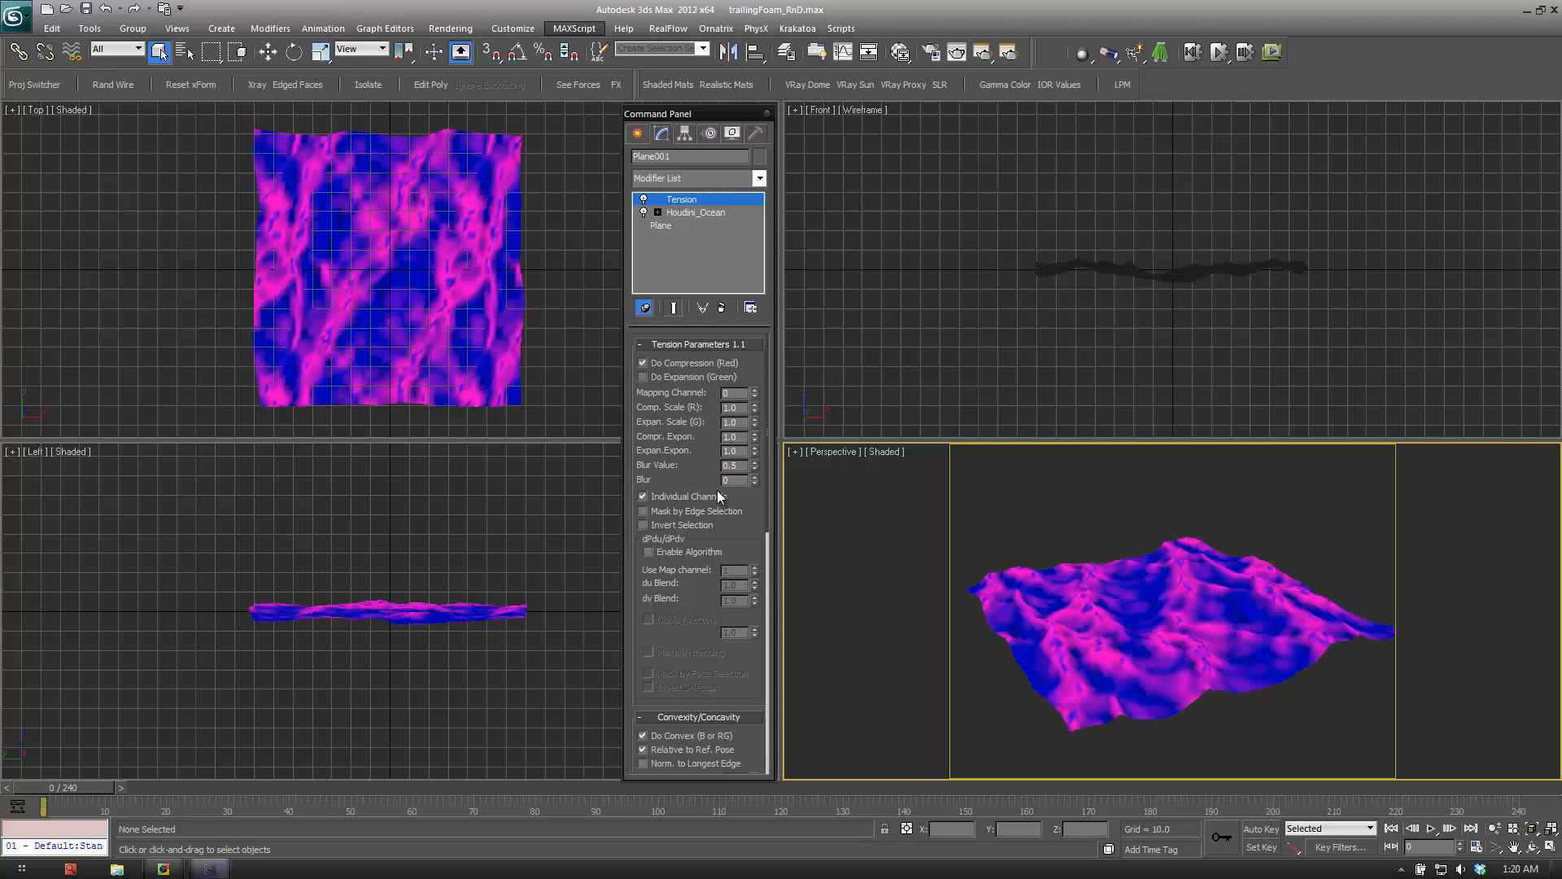
scroll(682, 509, "down", 3)
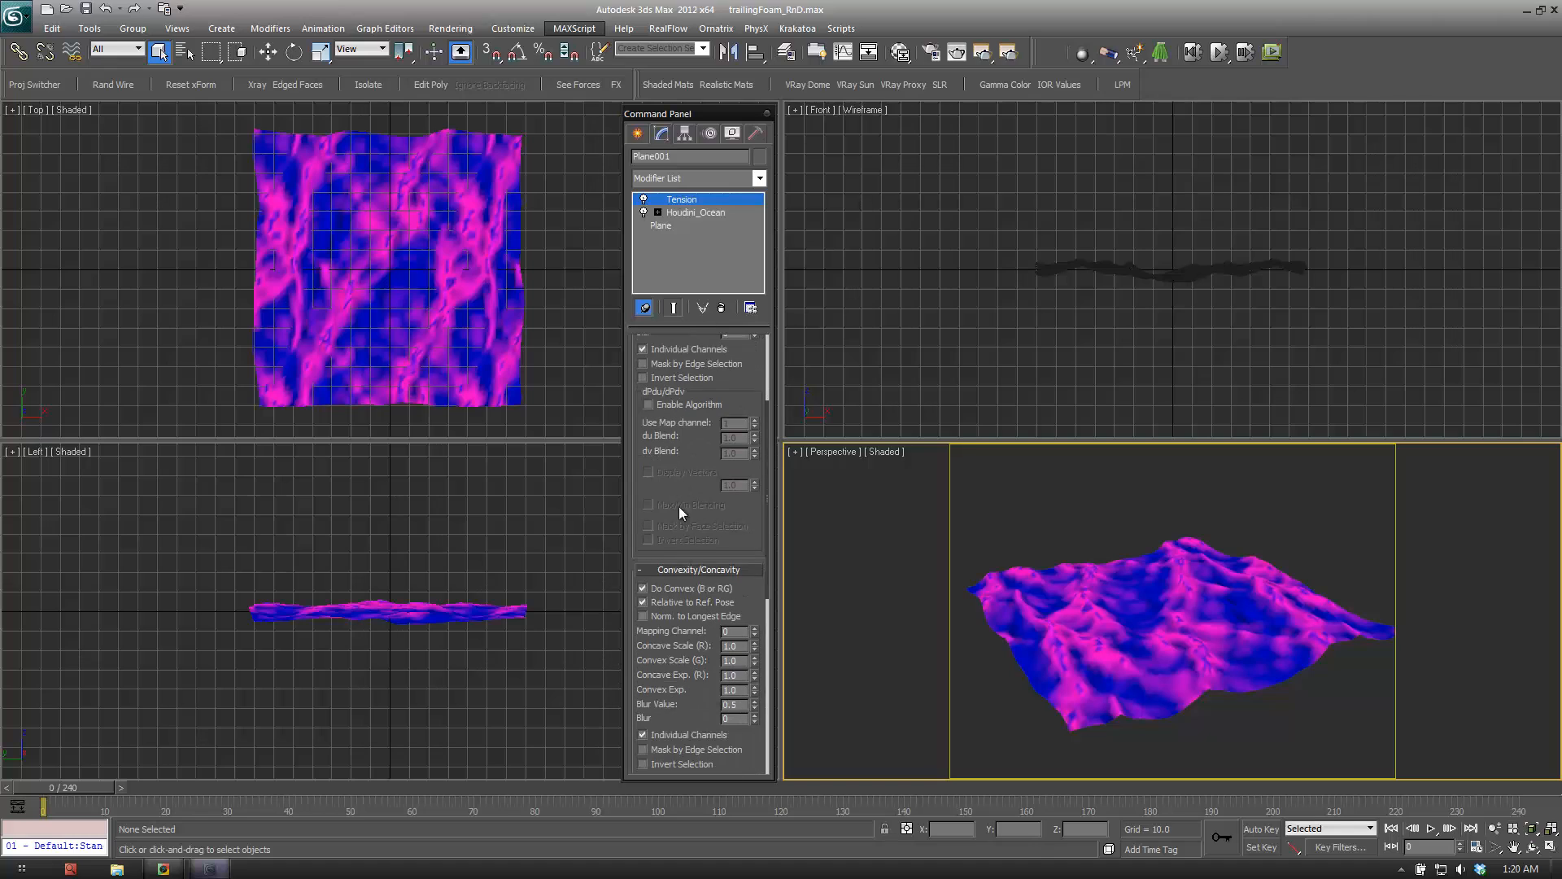
left_click(710, 589)
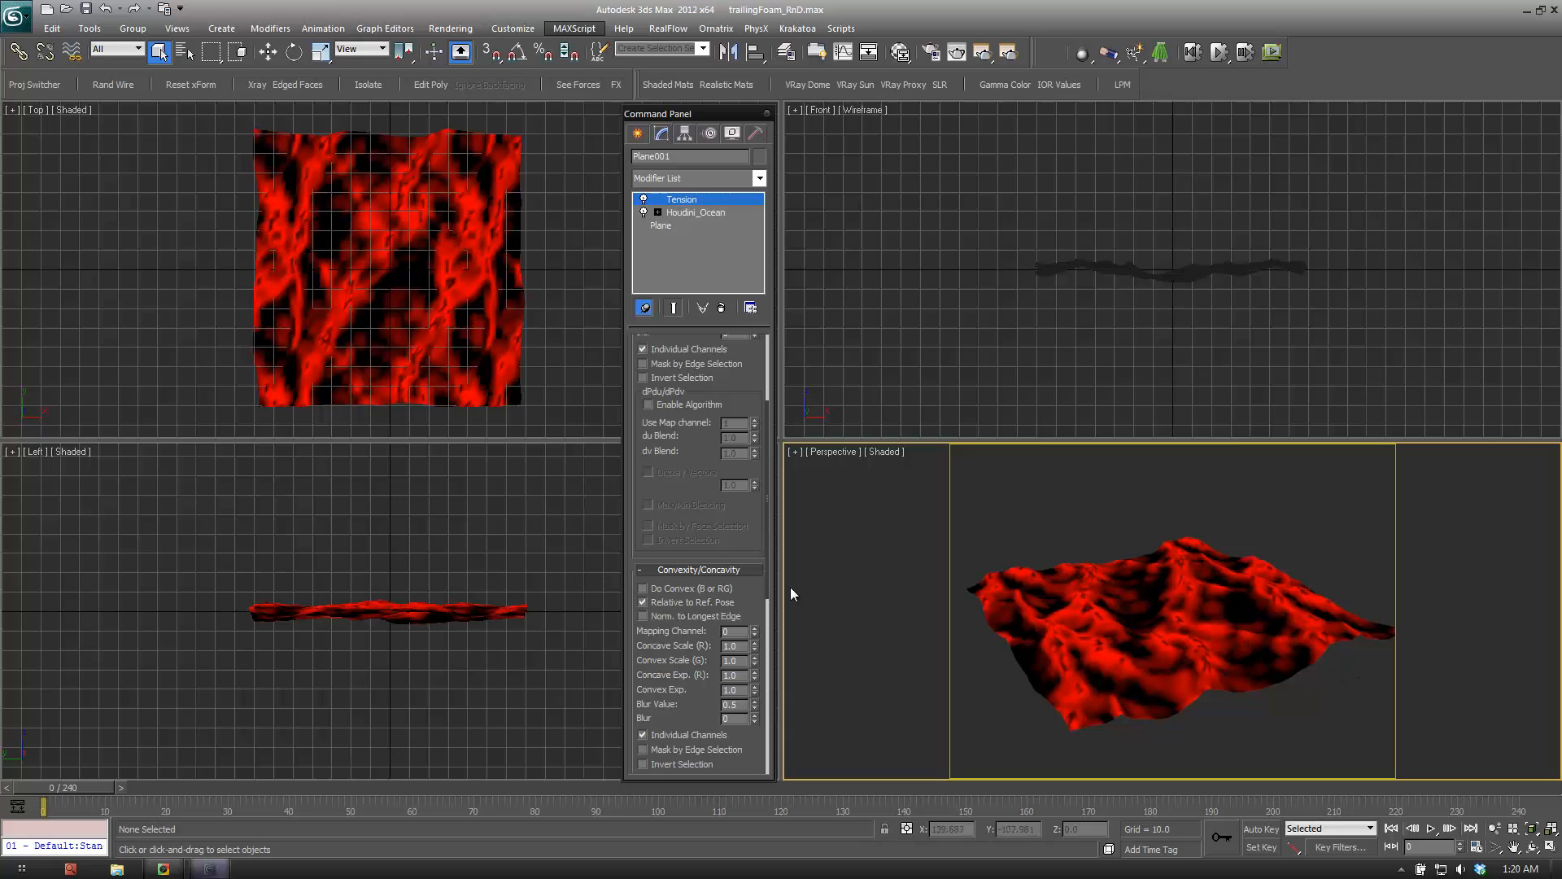
Recapture the Tension reference pose at frame 0, and scrub to frame 89 to inspect the compression on the waves.
scroll(720, 669, "down", 8)
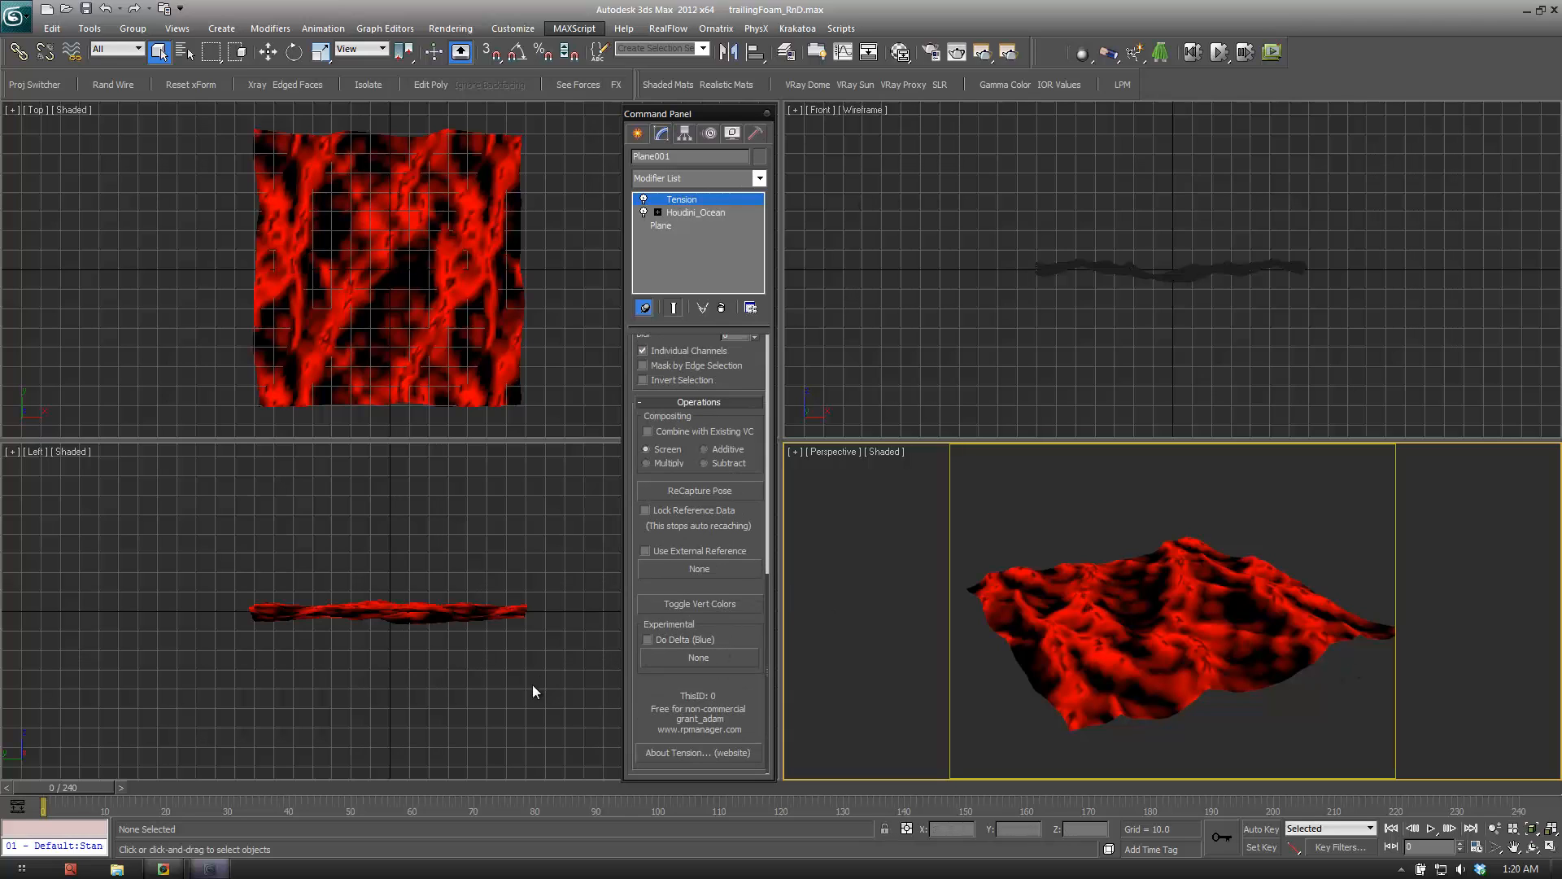
left_click(710, 494)
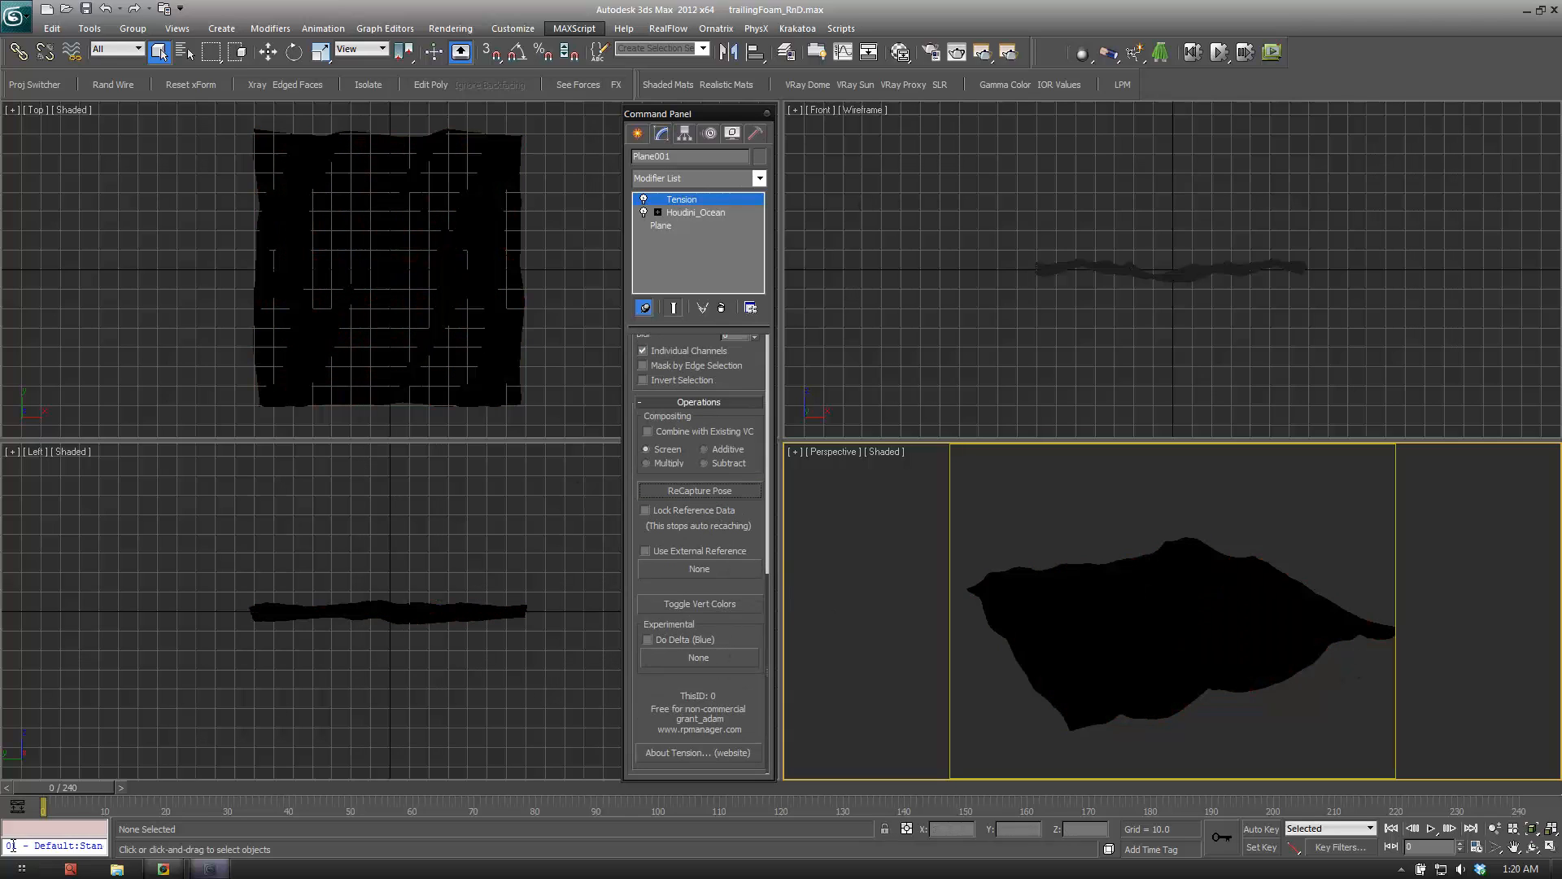
left_click_drag(63, 790, 595, 828)
scroll(1221, 630, "up", 5)
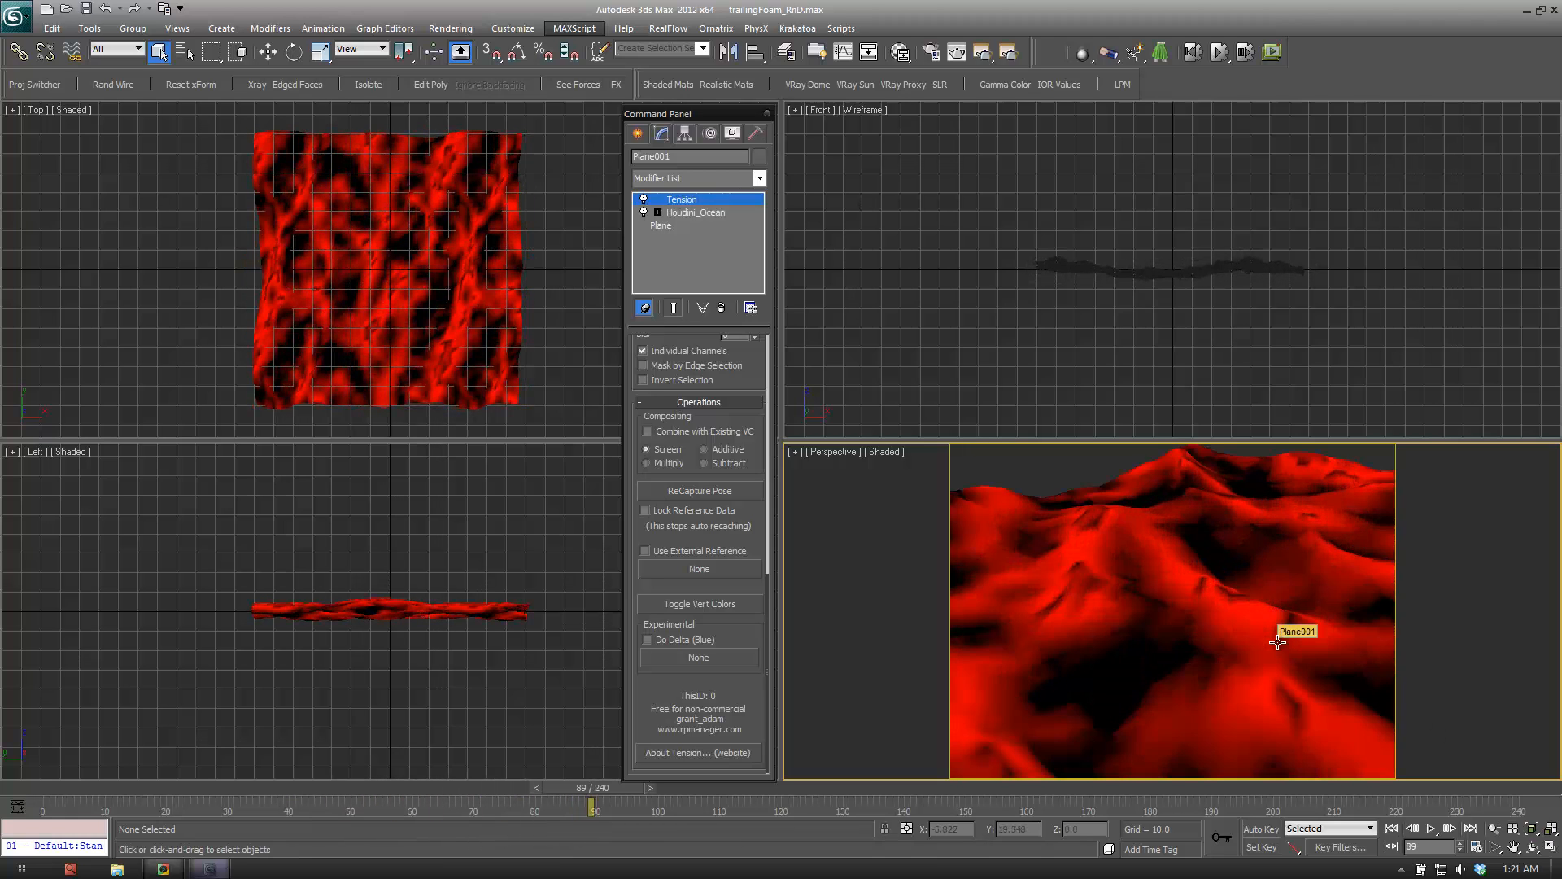
scroll(1245, 631, "down", 3)
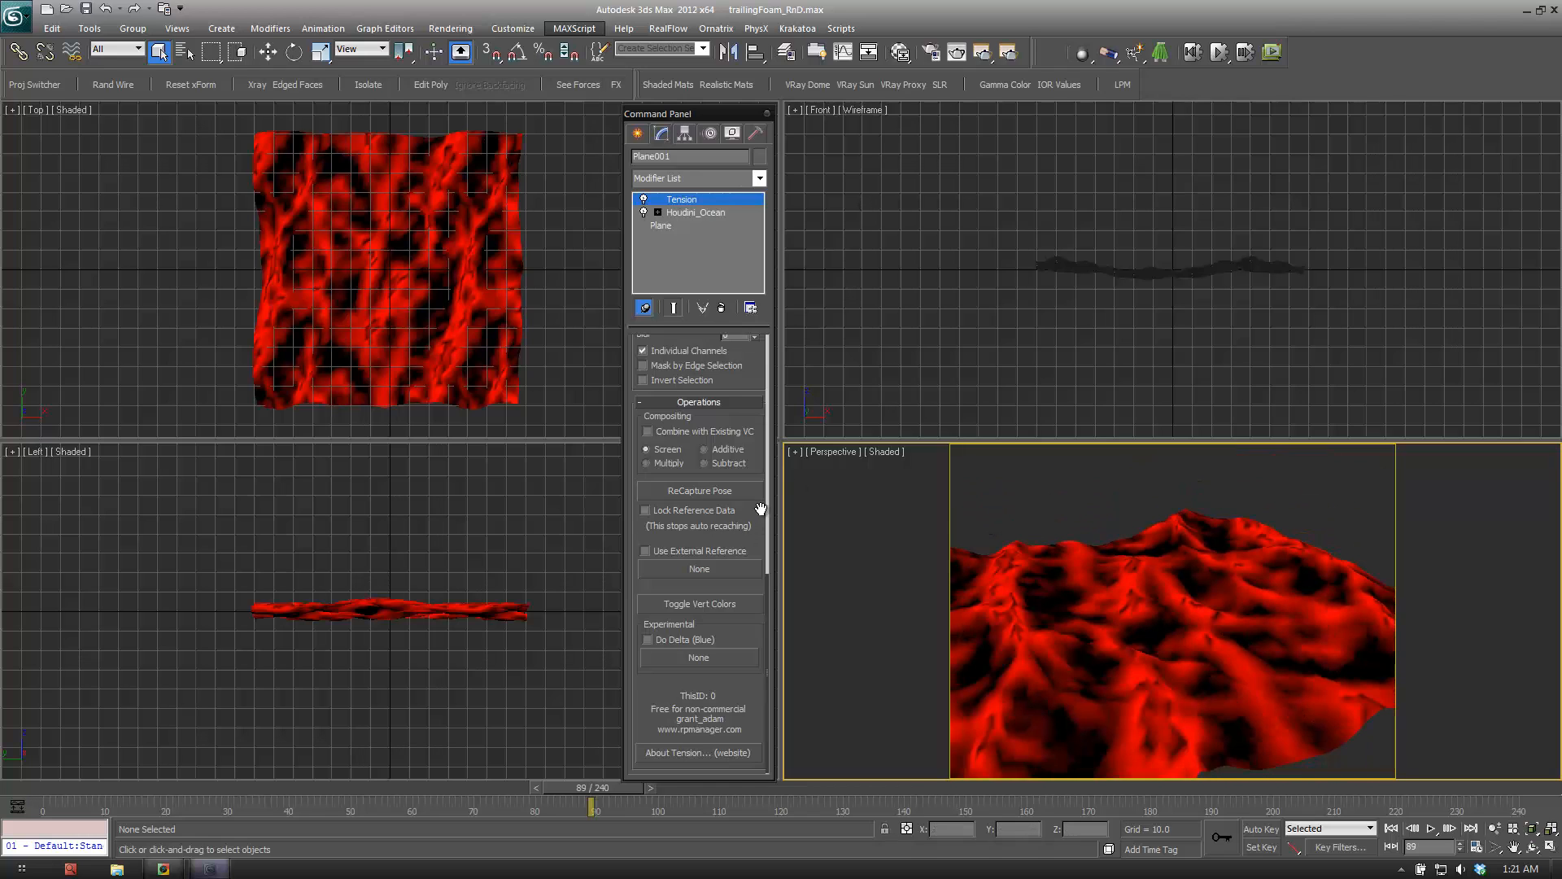
Set the Tension modifier's Comp. Scale (R) to 0.42 and Compr. Expon. to 1.63, and inspect the red mask on the wave crests.
scroll(663, 557, "up", 5)
scroll(716, 462, "up", 5)
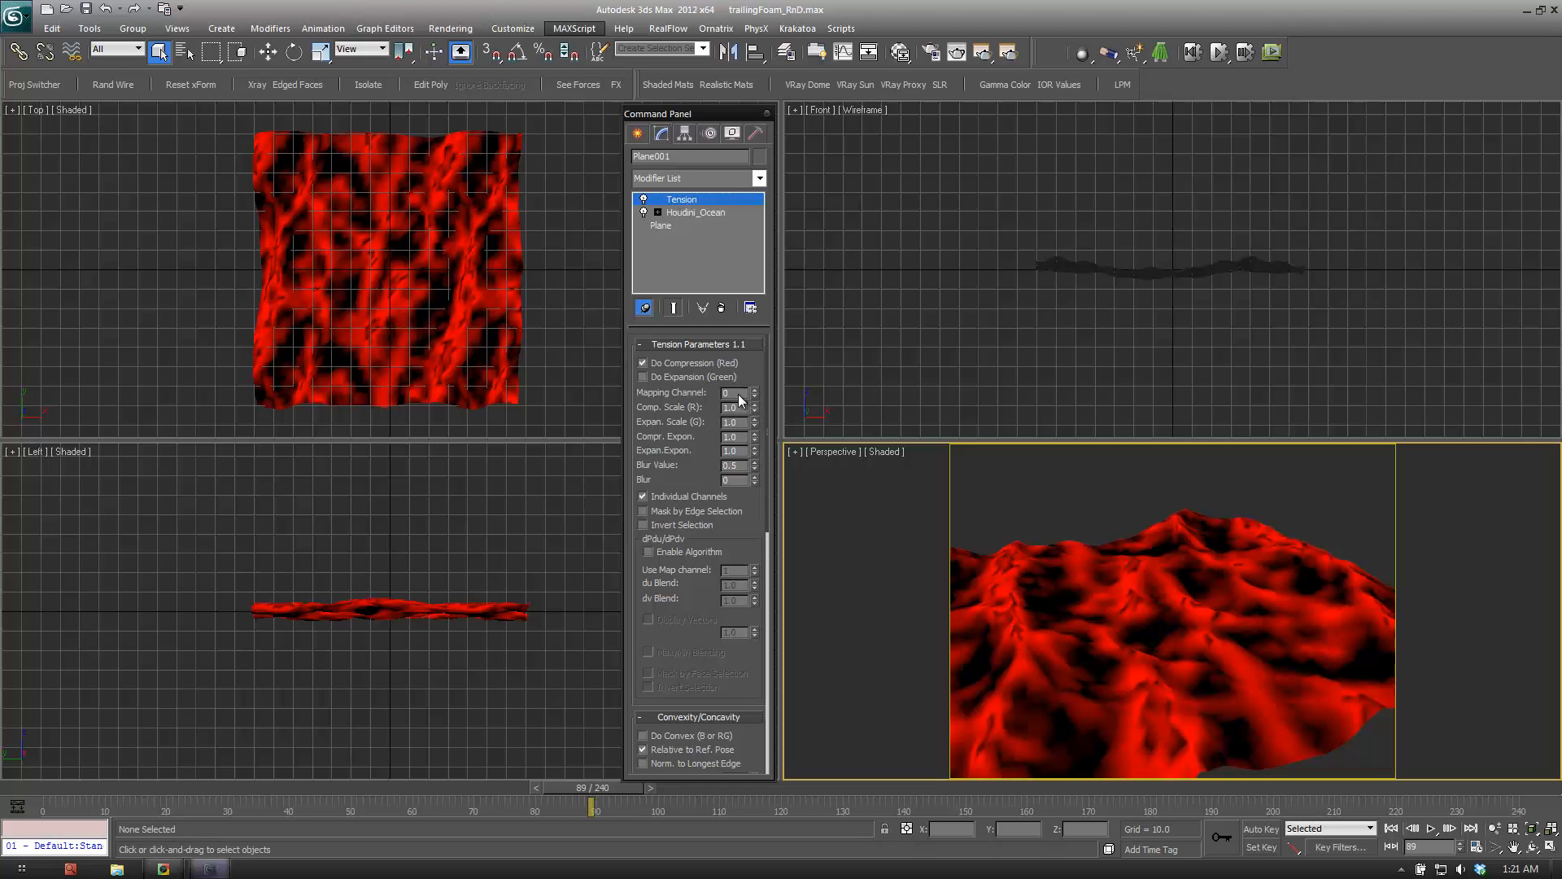
mouse_move(754, 412)
left_mouse_down()
mouse_move(757, 454)
mouse_move(756, 398)
mouse_move(755, 424)
left_mouse_up()
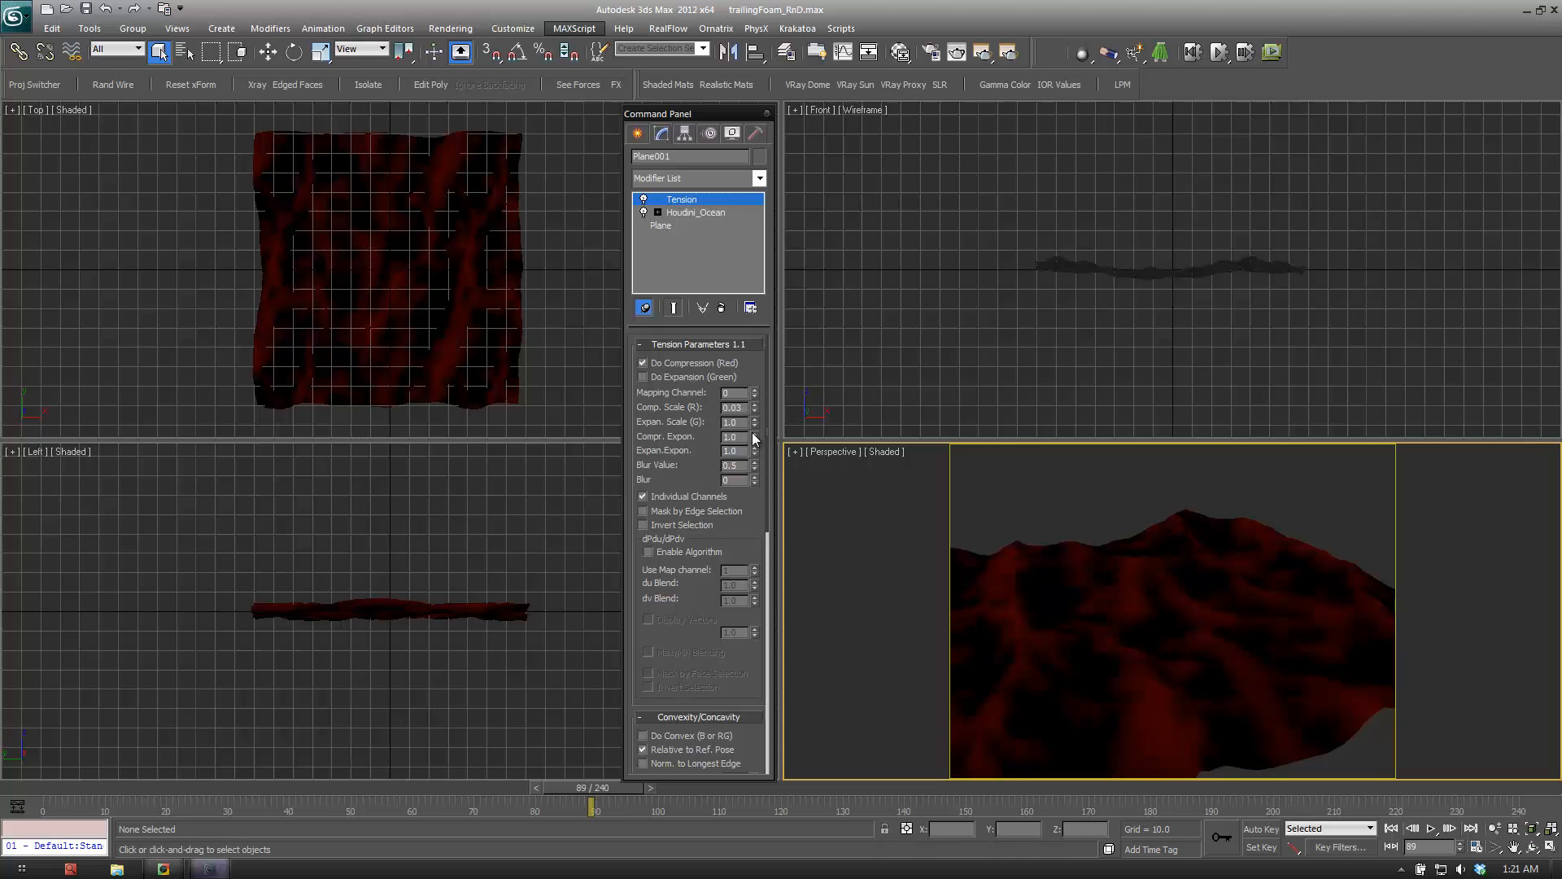
left_click_drag(754, 441, 757, 387)
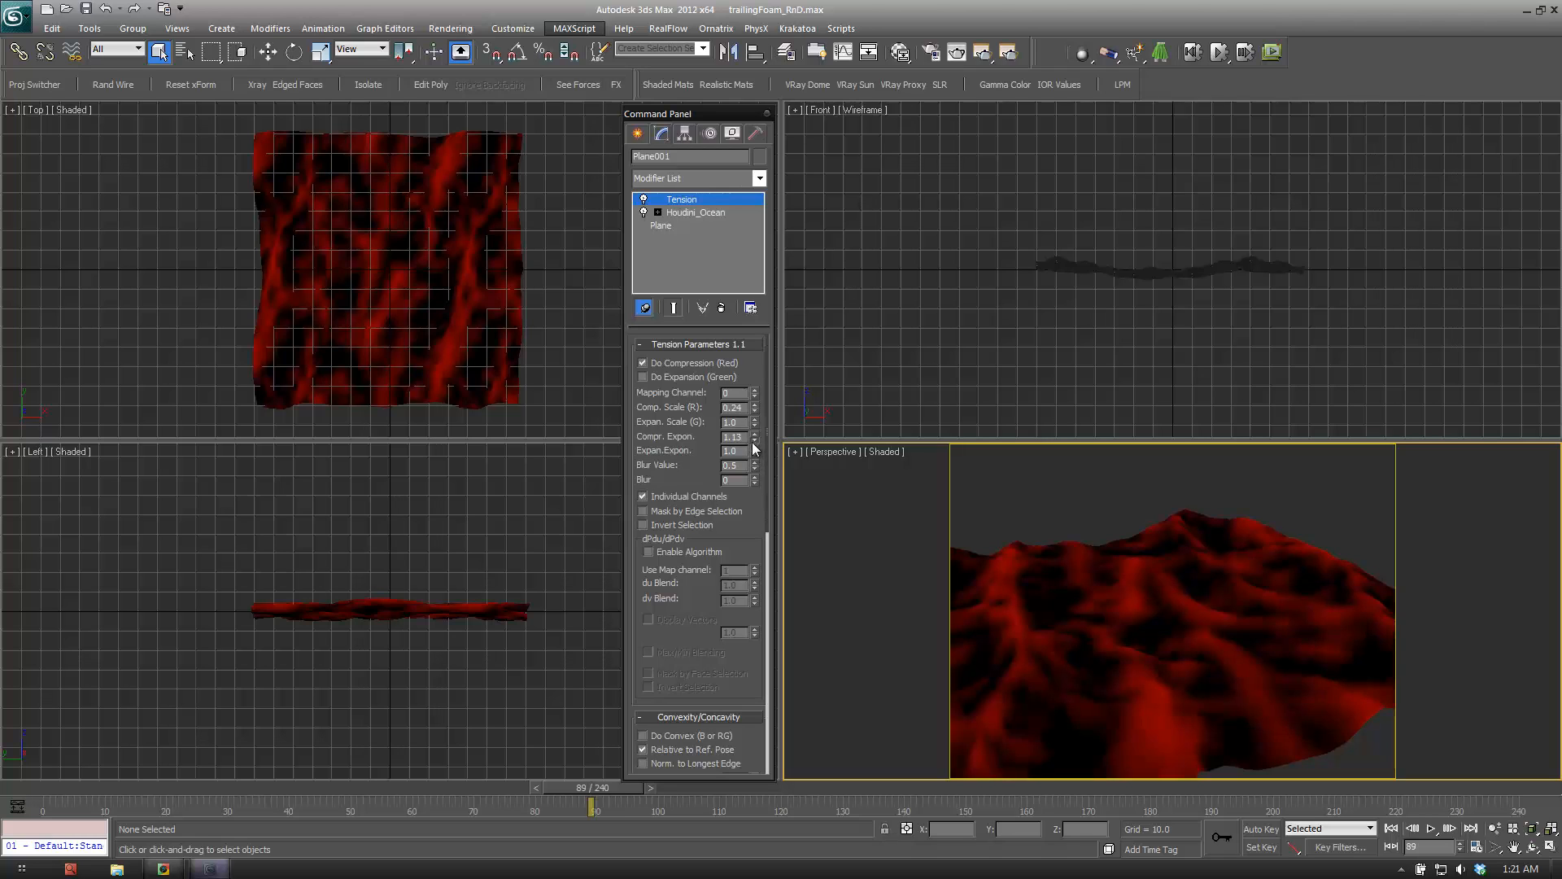
left_click_drag(754, 440, 755, 399)
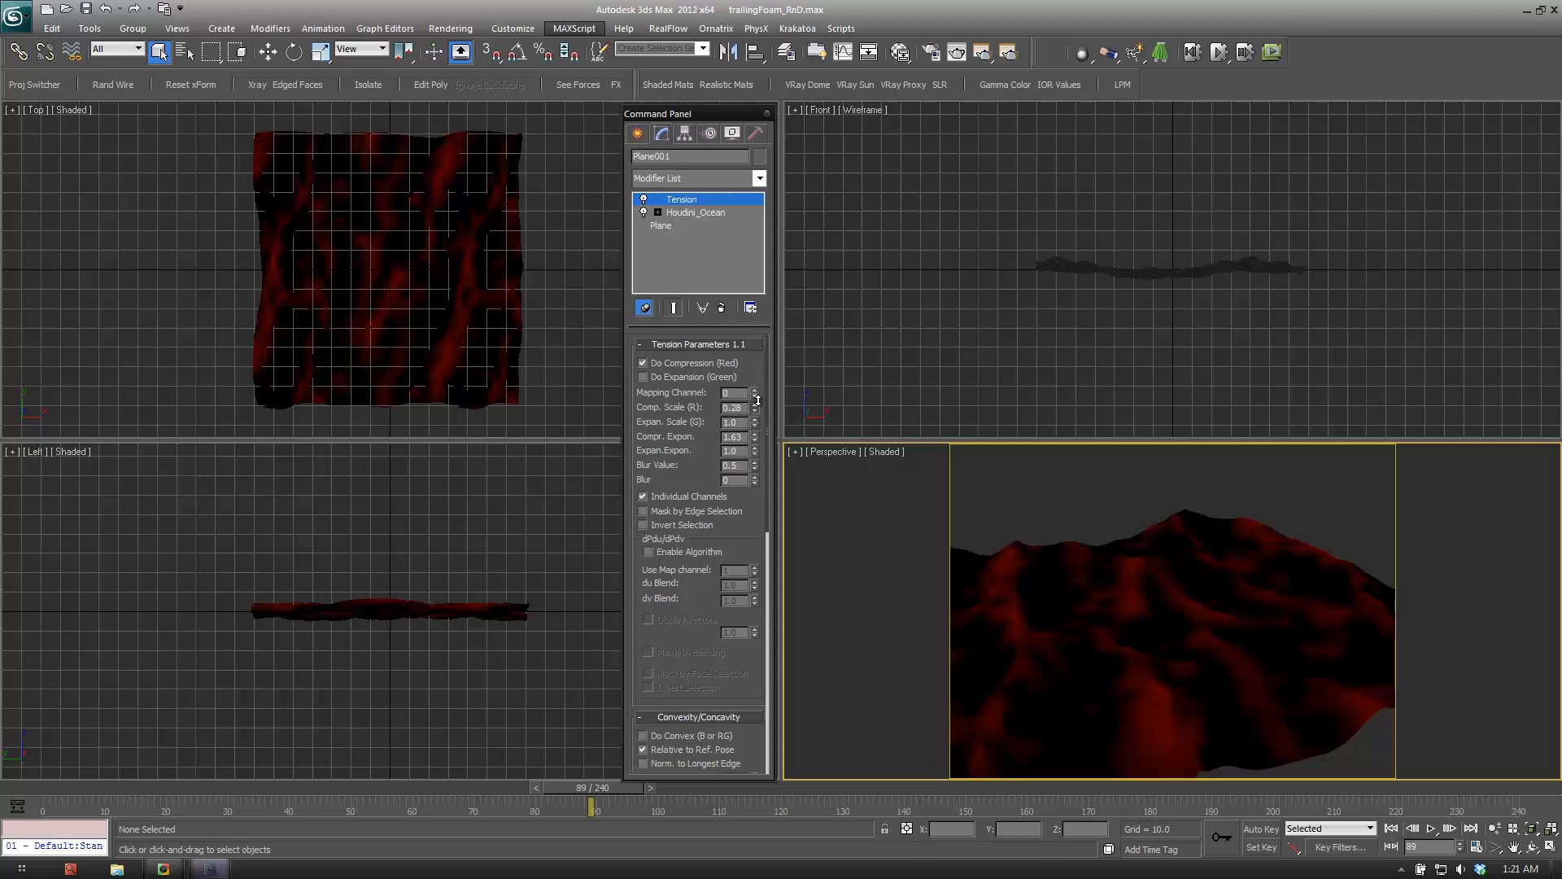
left_click_drag(757, 400, 758, 383)
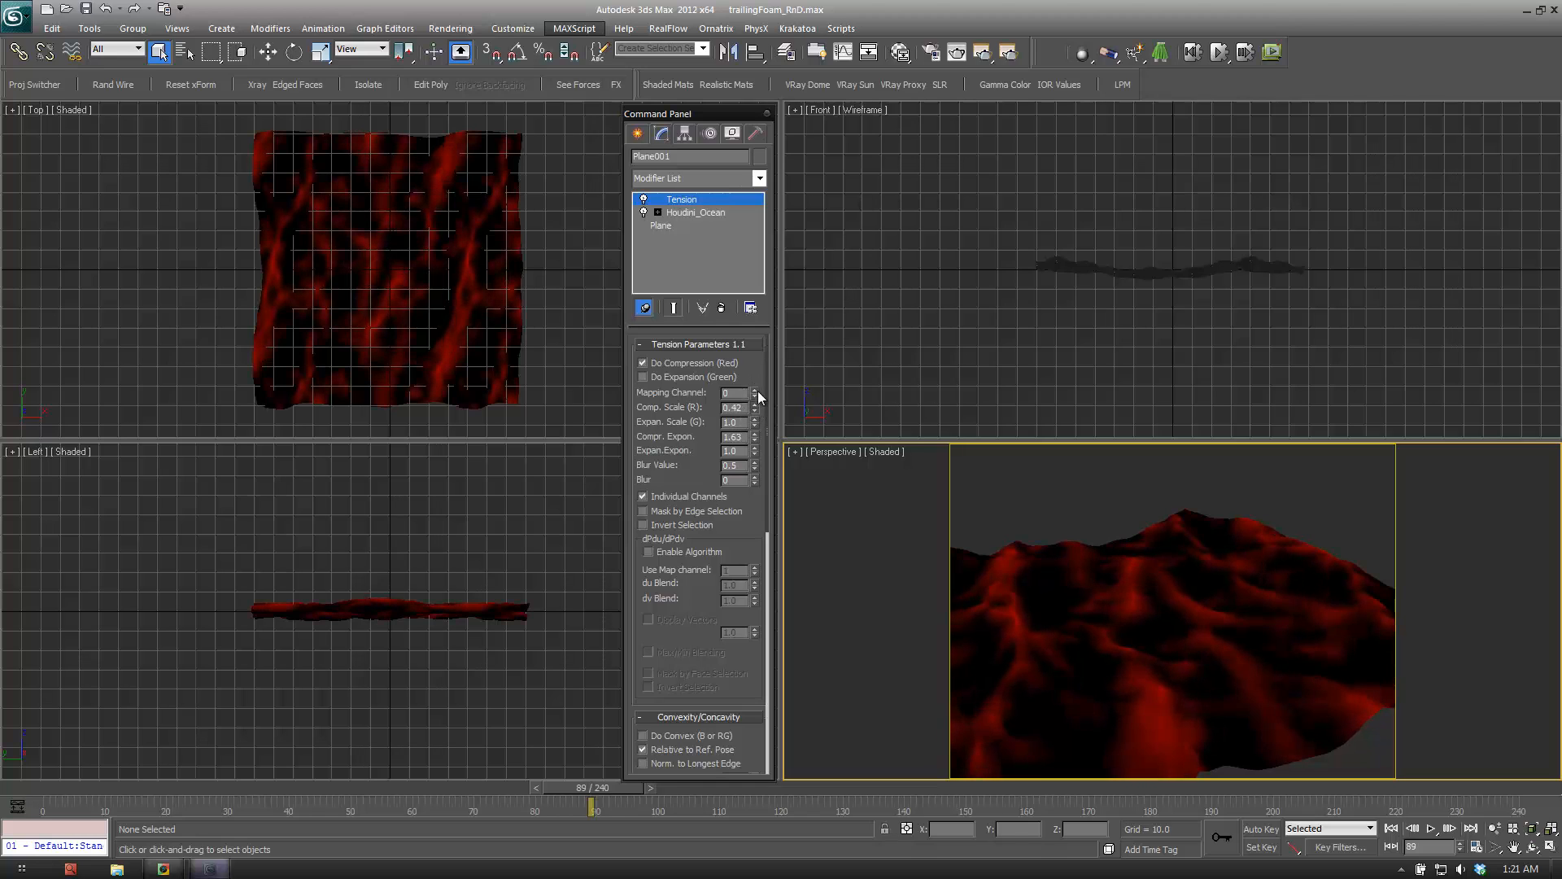
scroll(708, 575, "down", 5)
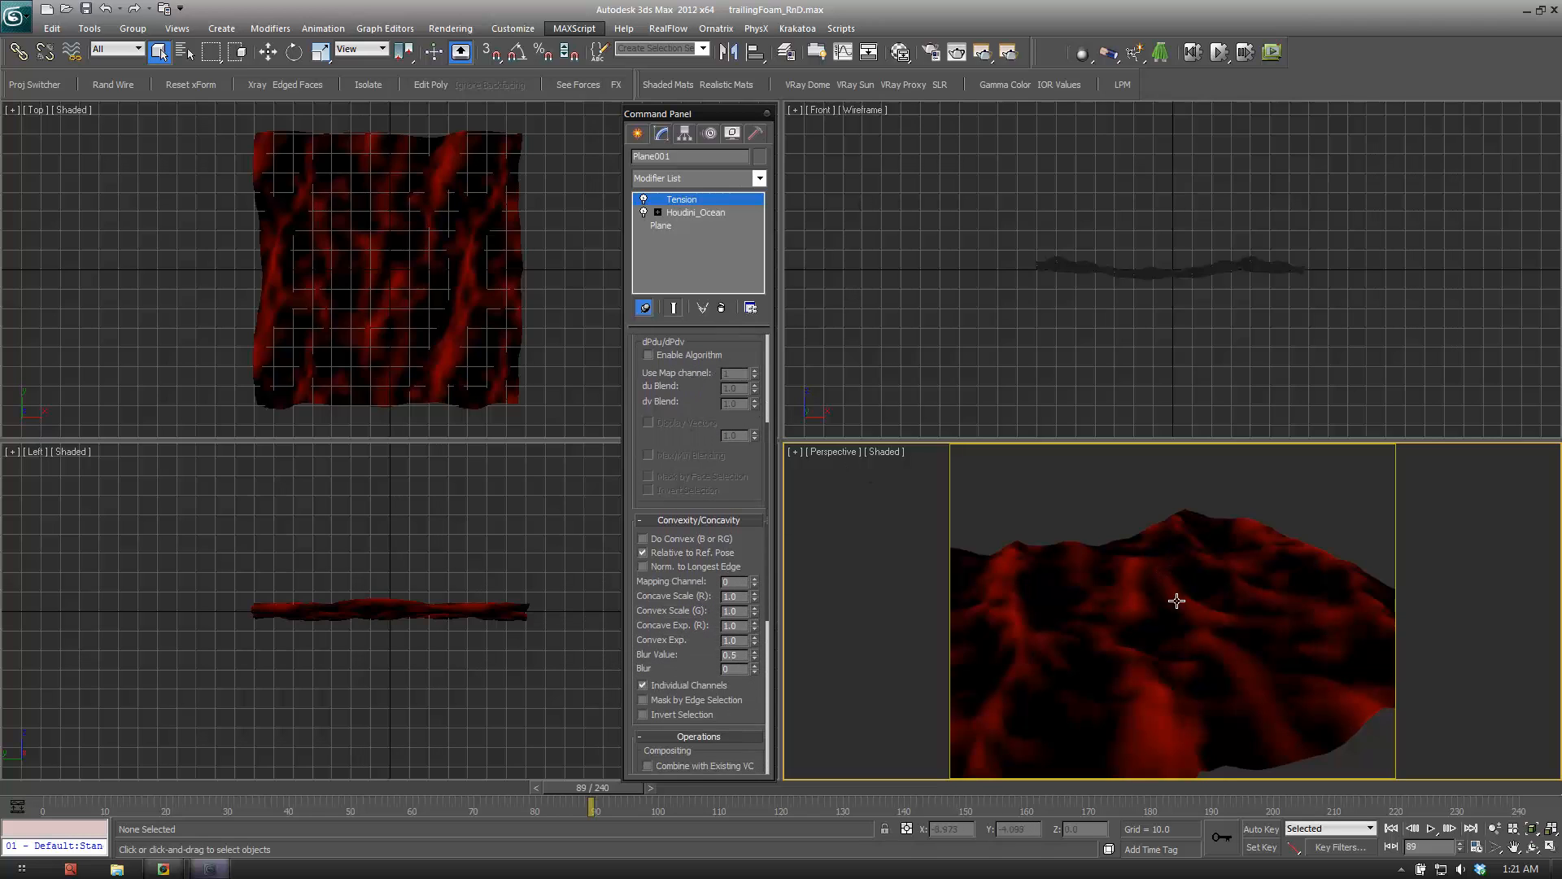
scroll(1213, 575, "down", 5)
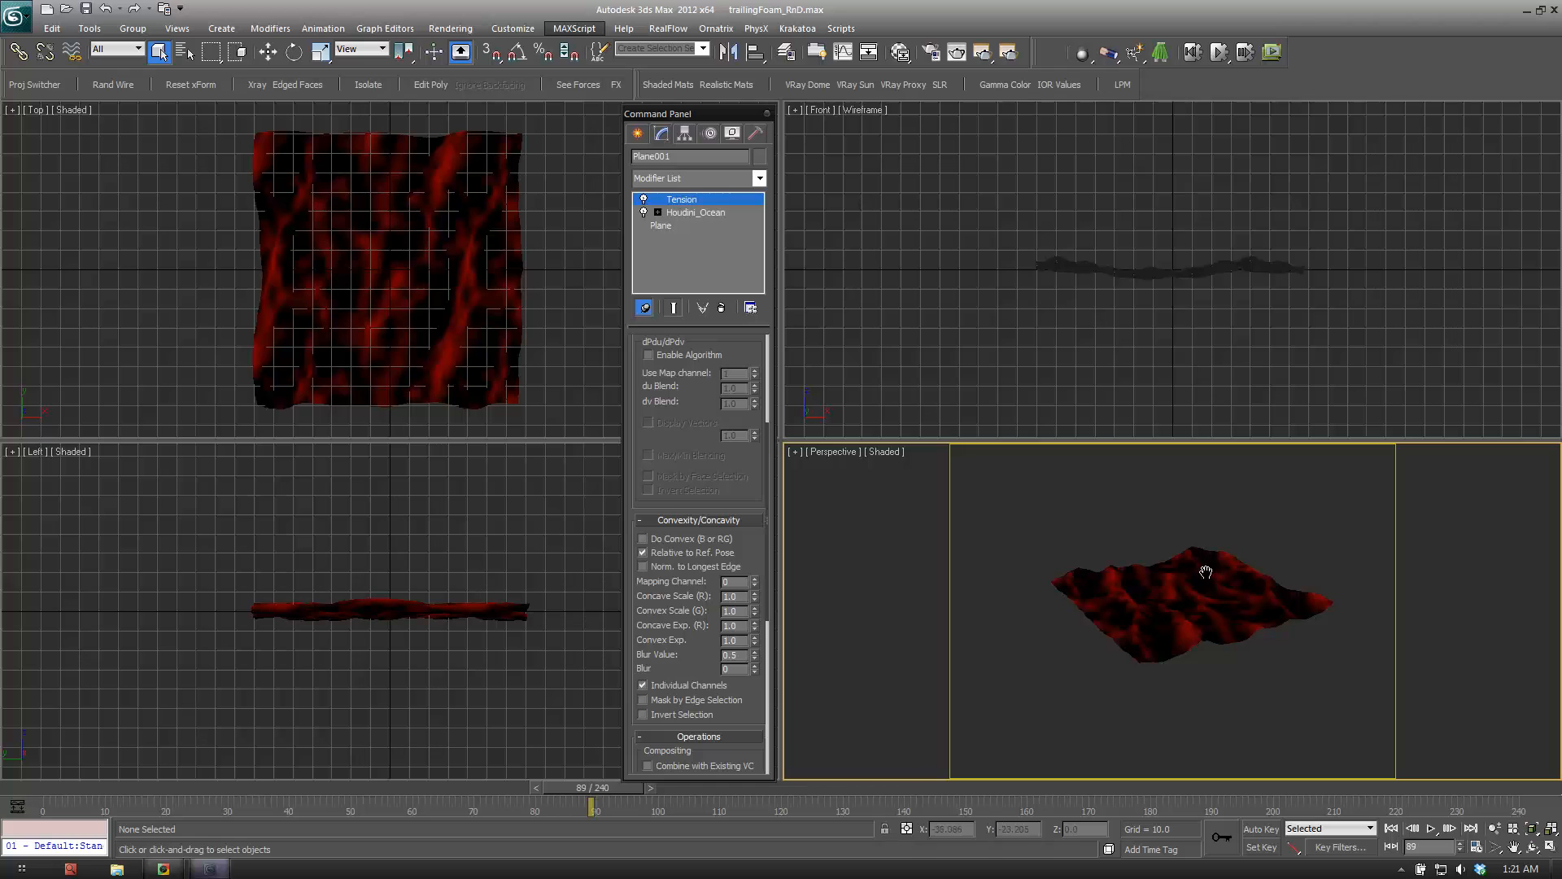
scroll(1203, 569, "up", 8)
middle_click_drag(1152, 652, 1133, 676)
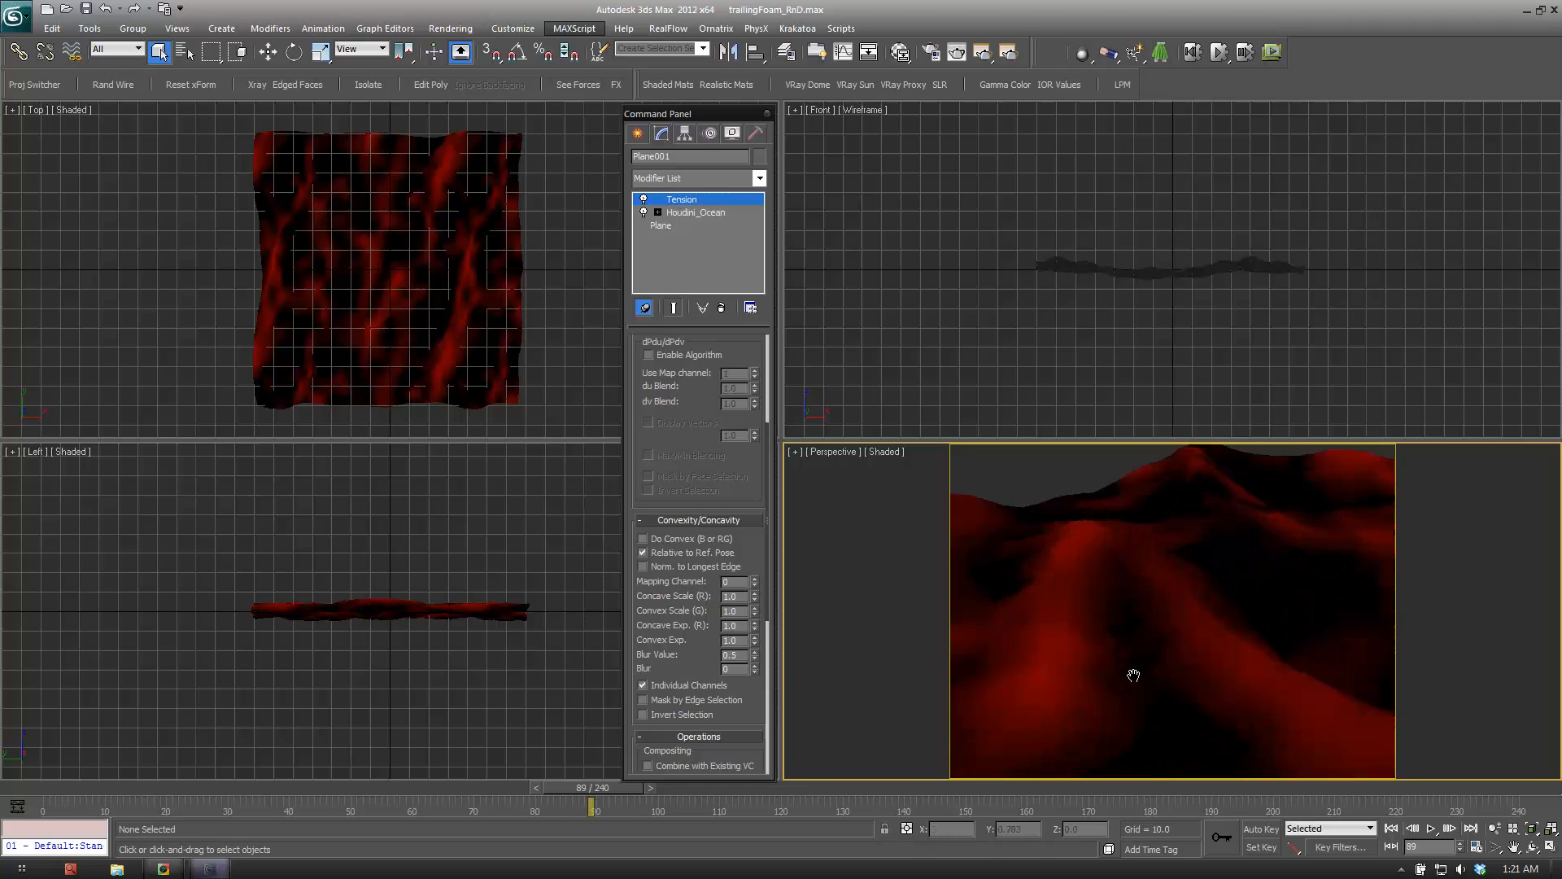
Set the base plane's Length Segs and Width Segs to 120 for a finer compression mask.
scroll(1132, 677, "up", 2)
scroll(1100, 565, "down", 1)
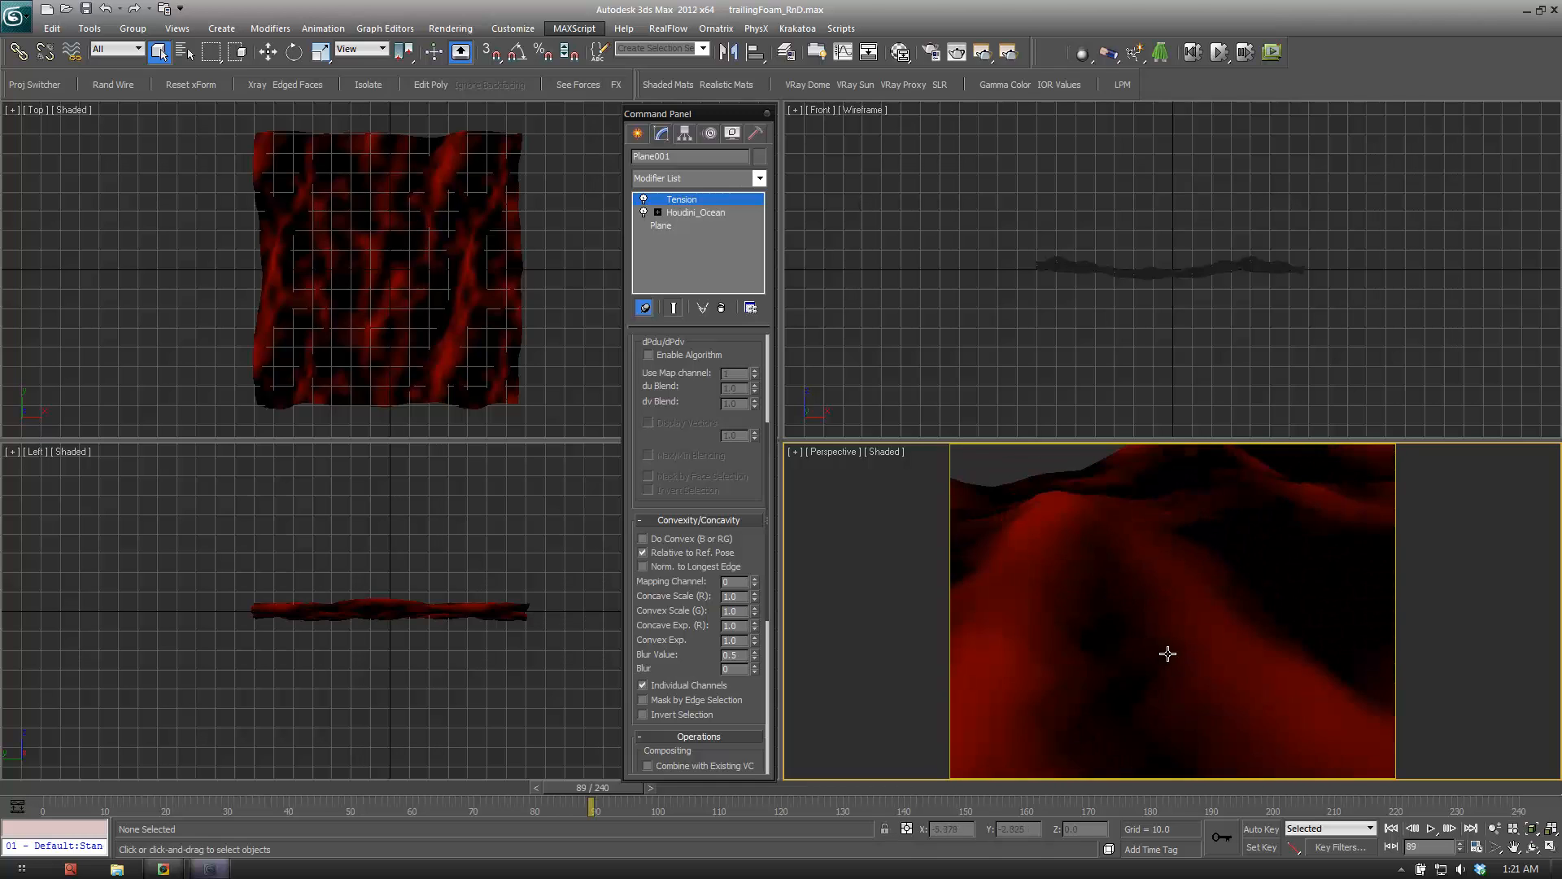
scroll(1155, 651, "down", 3)
middle_click_drag(1172, 636, 1171, 600)
left_click(662, 226)
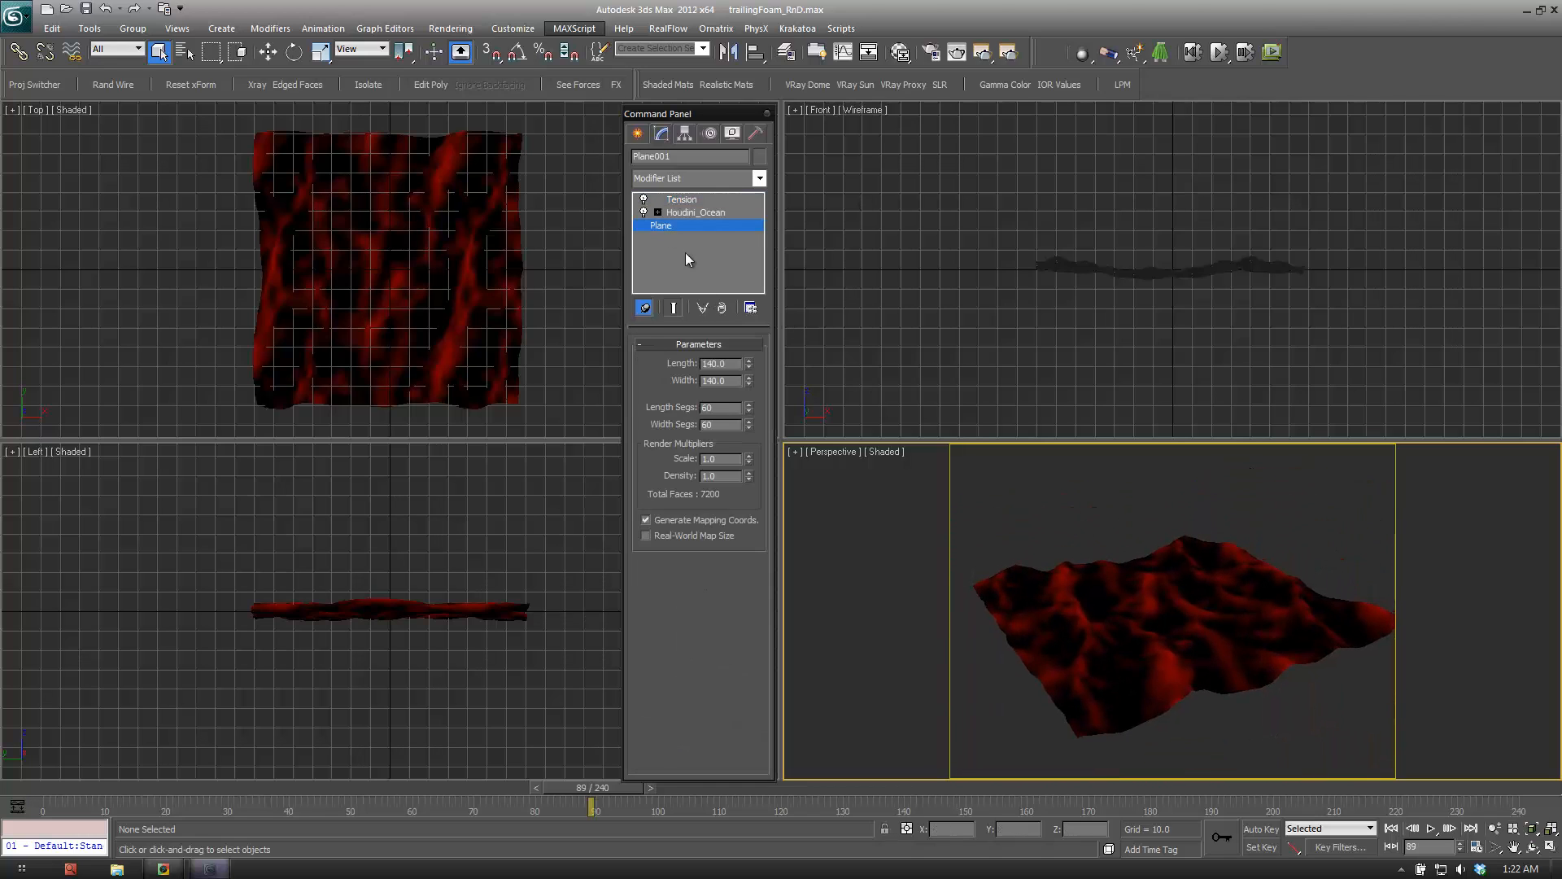
left_click_drag(720, 406, 627, 407)
type("120")
key("Tab")
type("12")
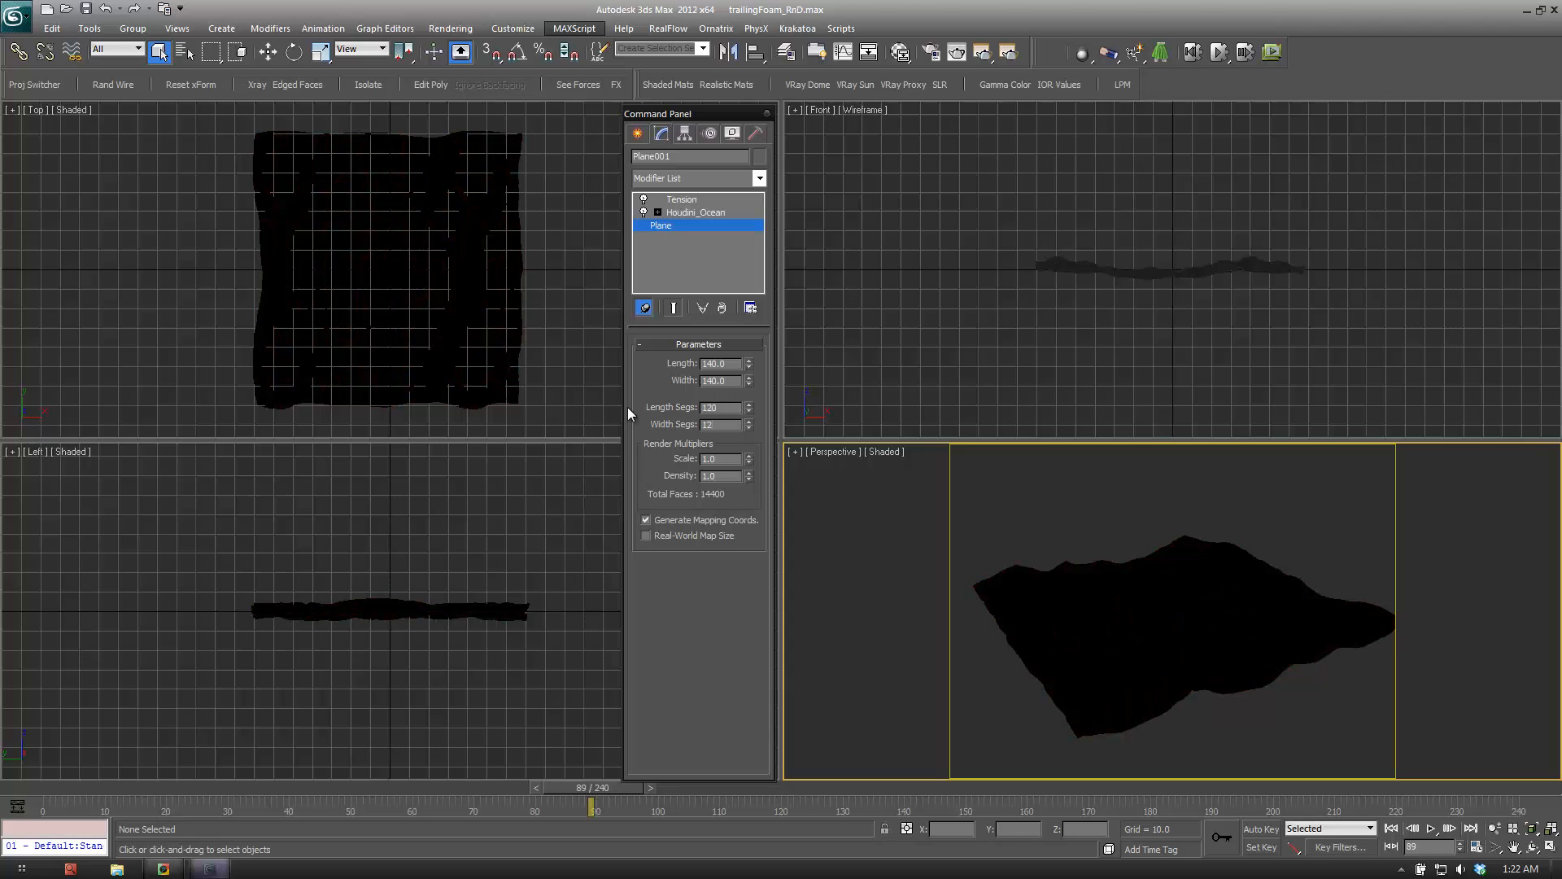
type("0")
Return to frame 0 and recapture the Tension modifier's reference pose for the denser plane.
mouse_move(549, 794)
left_mouse_down()
mouse_move(199, 752)
mouse_move(24, 789)
left_mouse_up()
key("q")
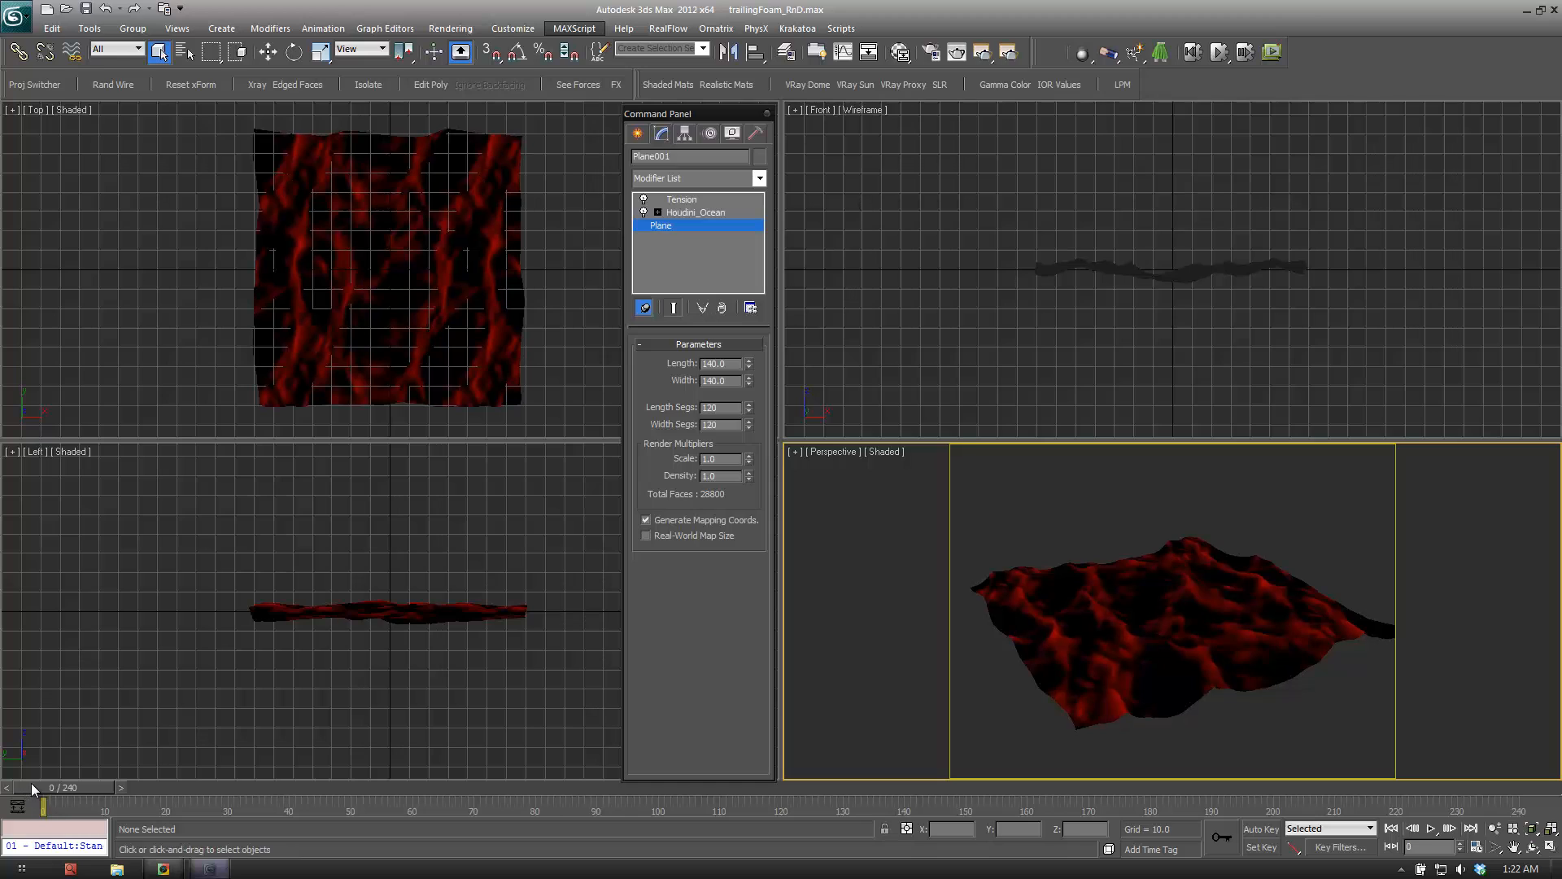
left_click(693, 200)
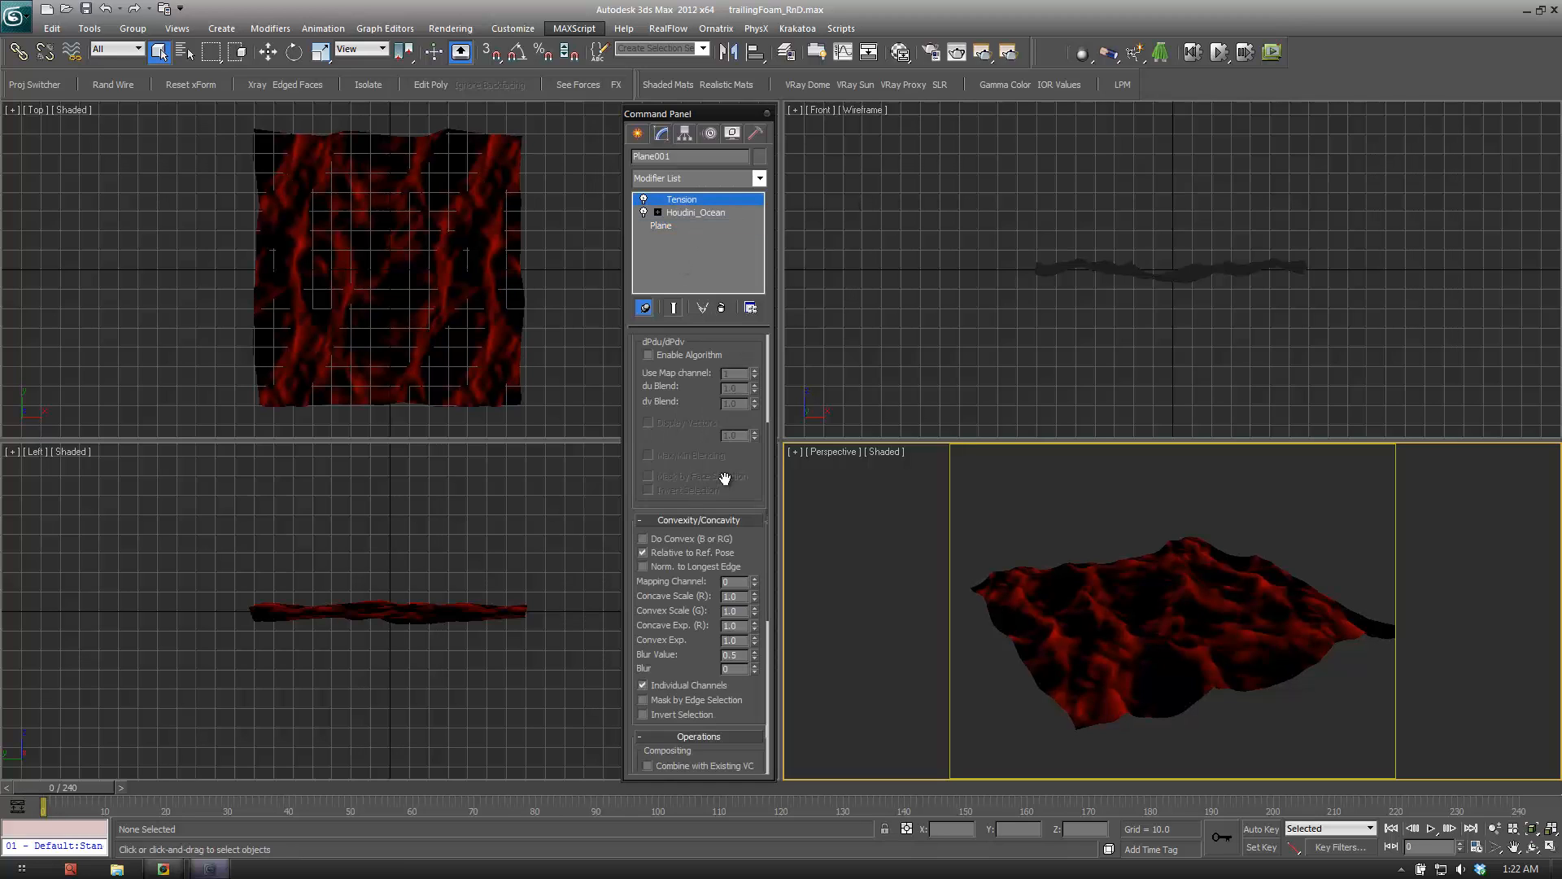
scroll(708, 521, "down", 5)
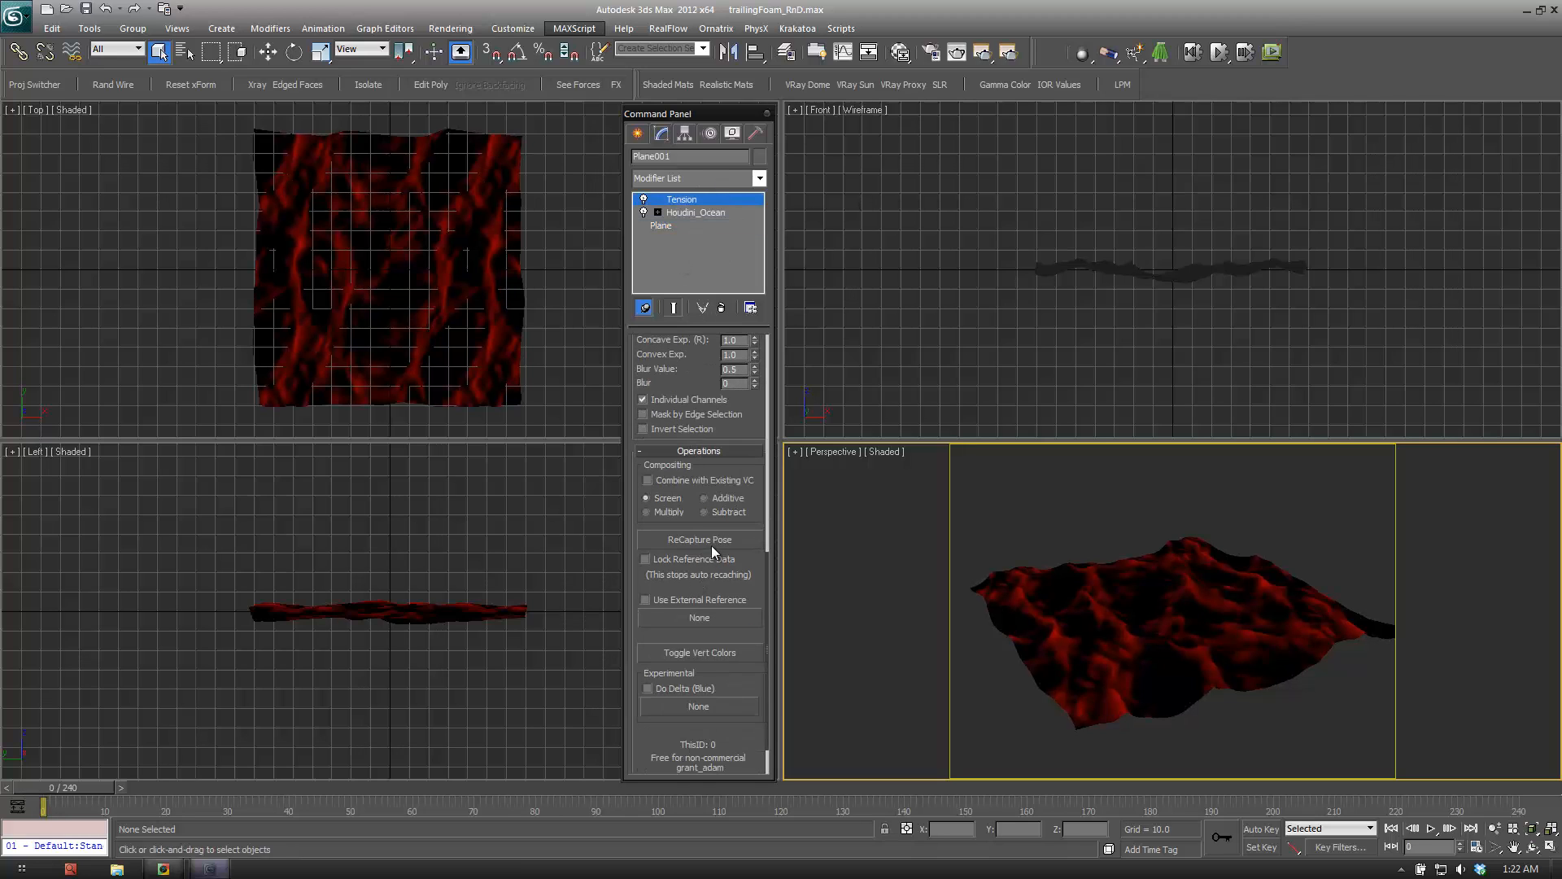
left_click(711, 544)
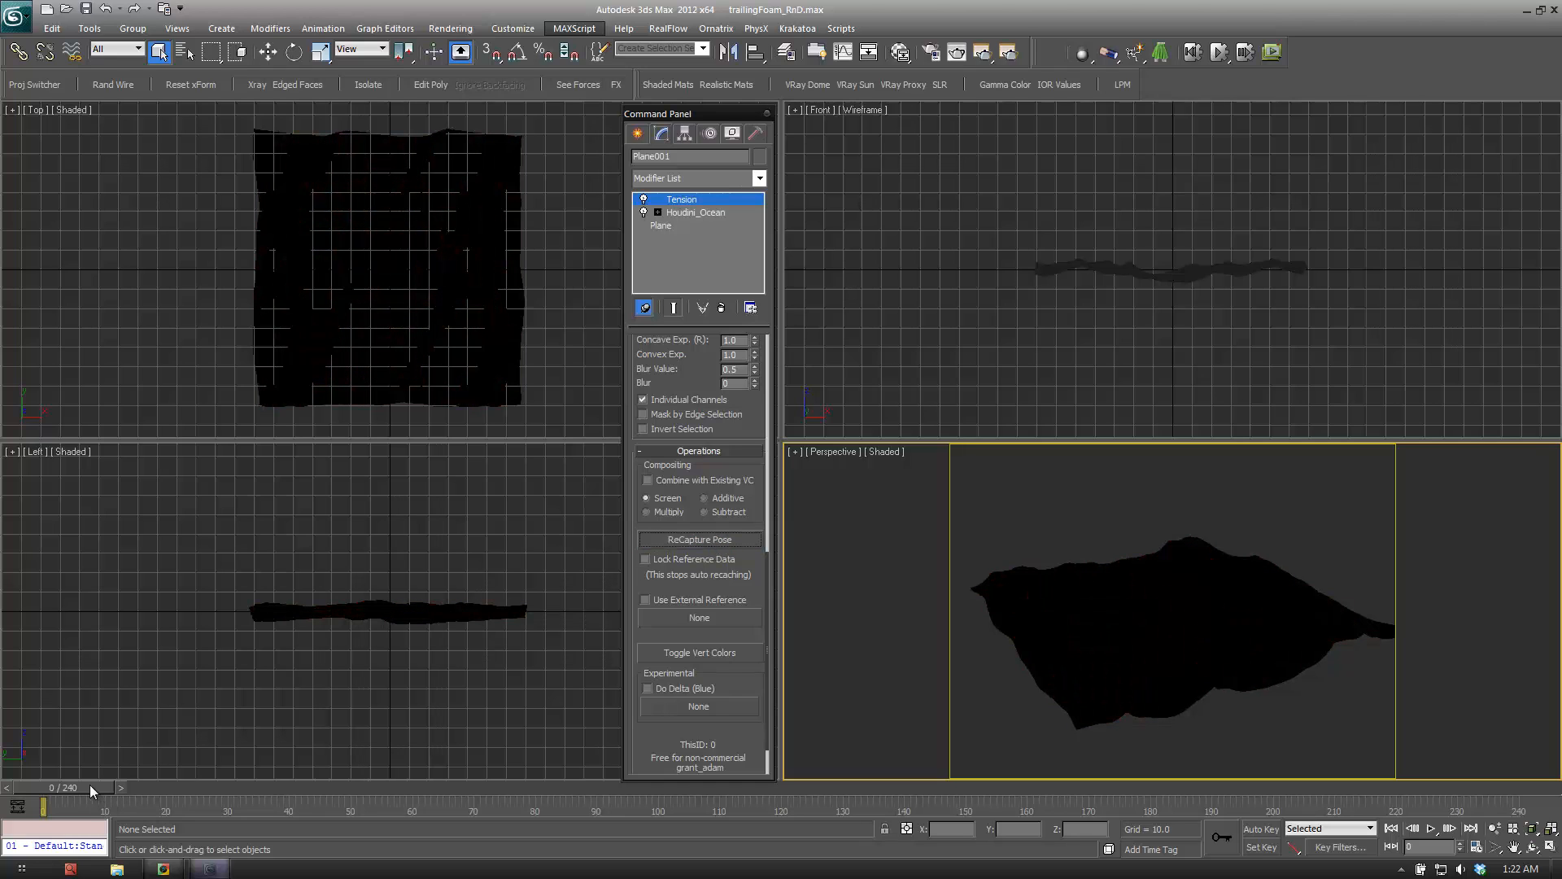
Scrub to frame 69 and inspect the red compression mask on the waves up close in the Perspective view.
left_click_drag(193, 797, 369, 783)
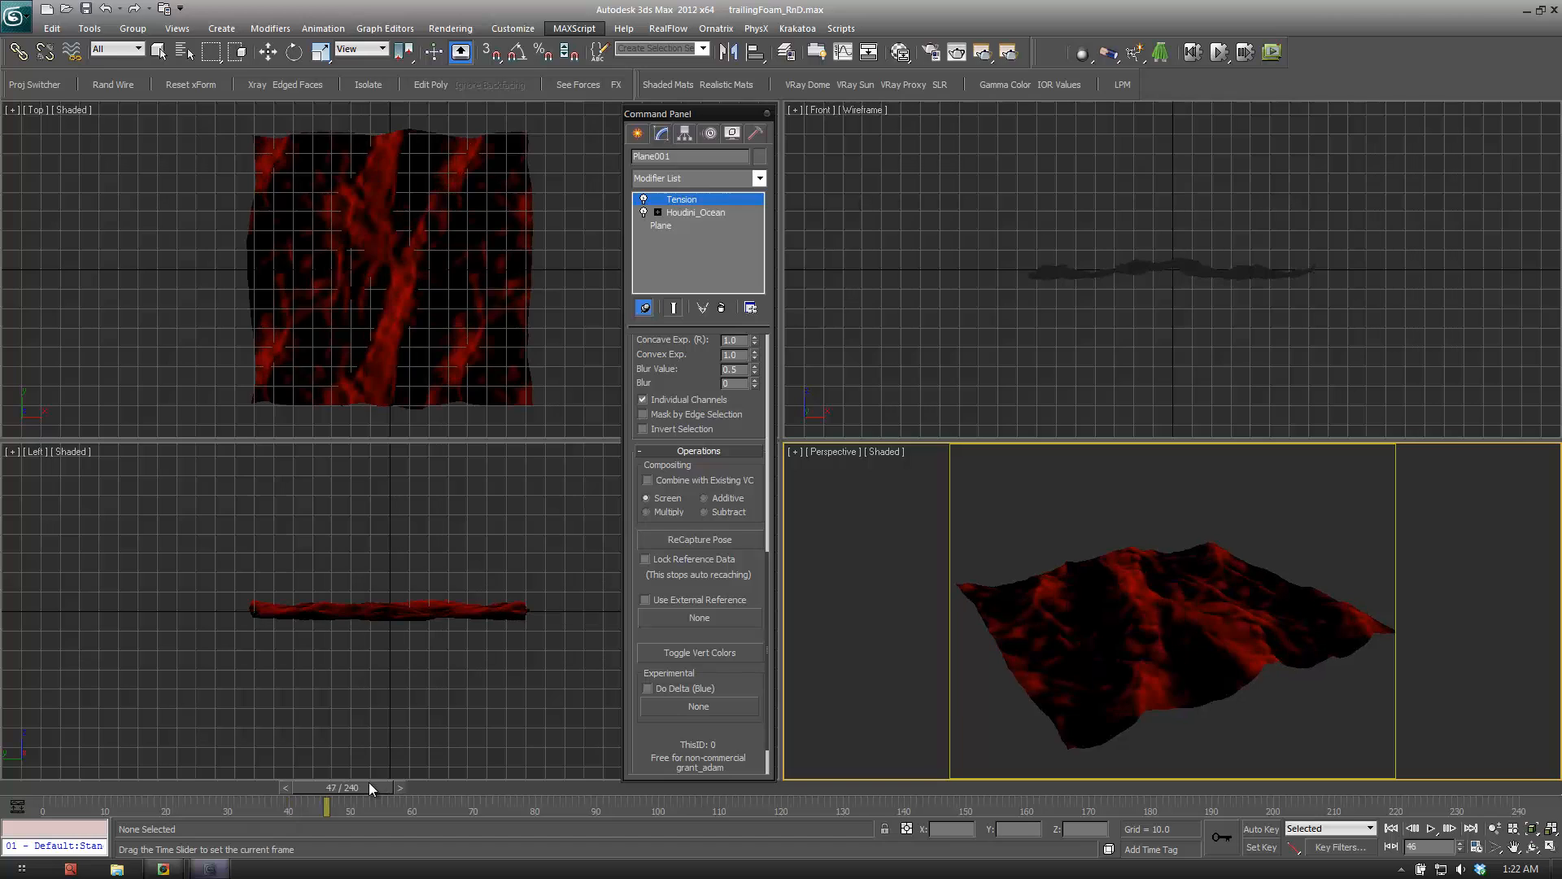
left_click(479, 790)
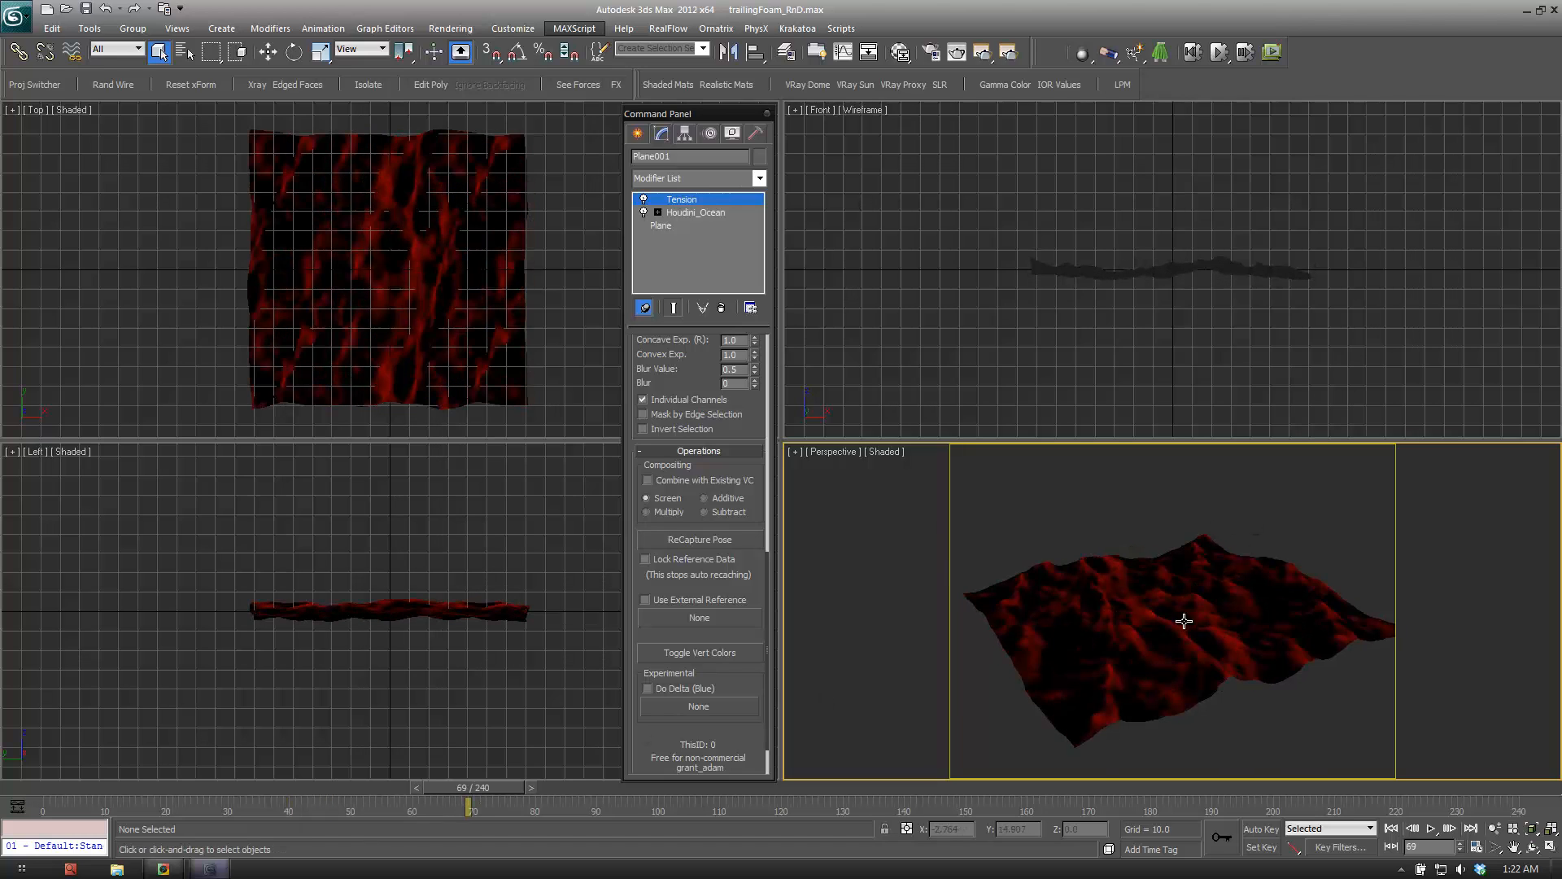
scroll(1209, 632, "up", 5)
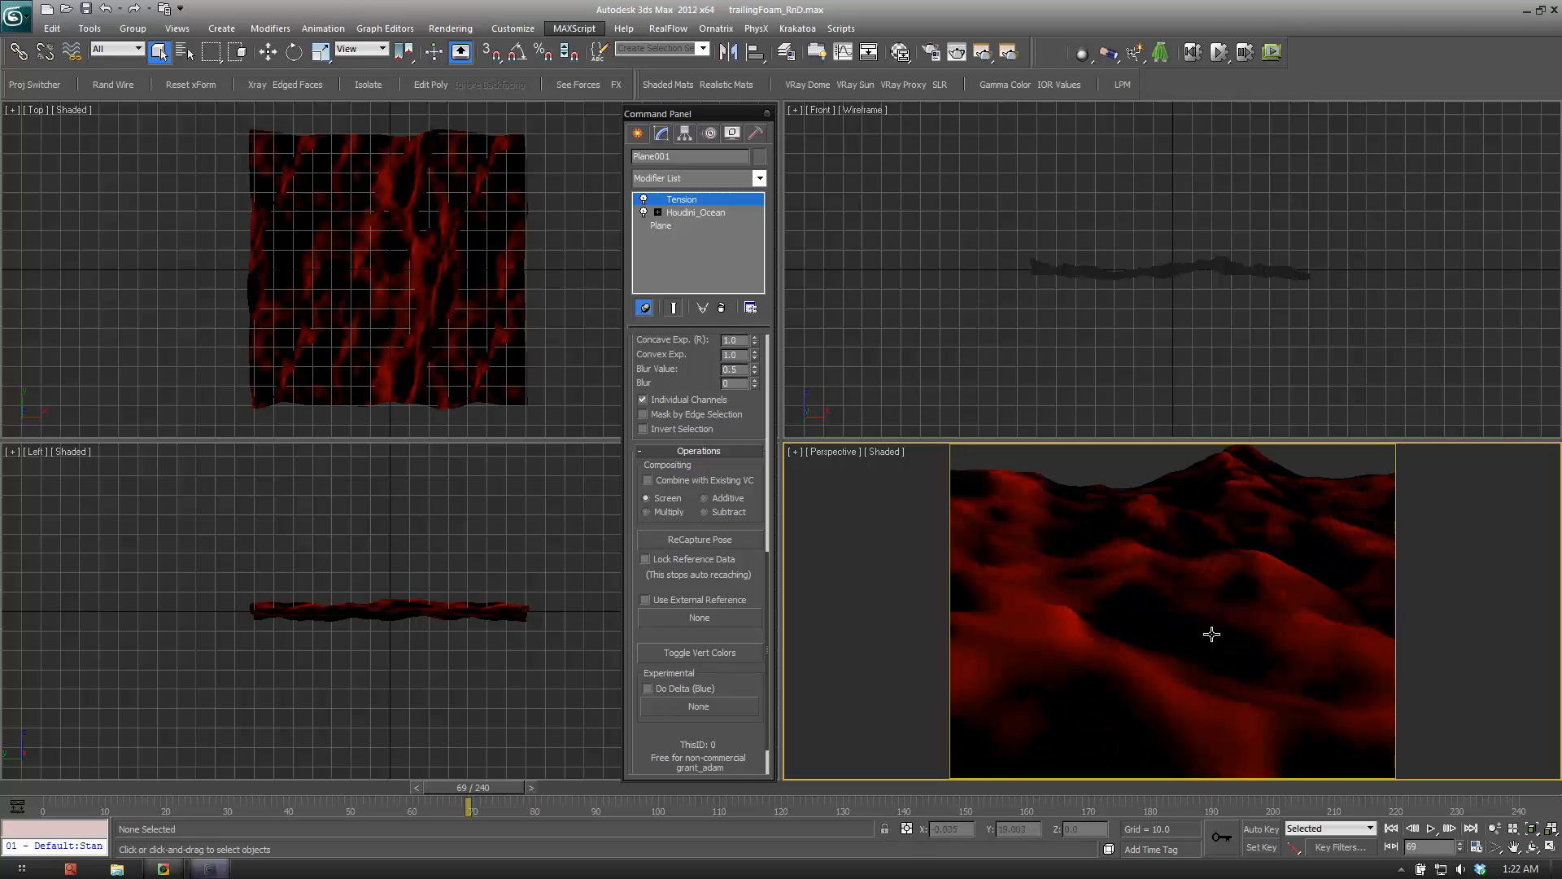
scroll(1090, 630, "down", 4)
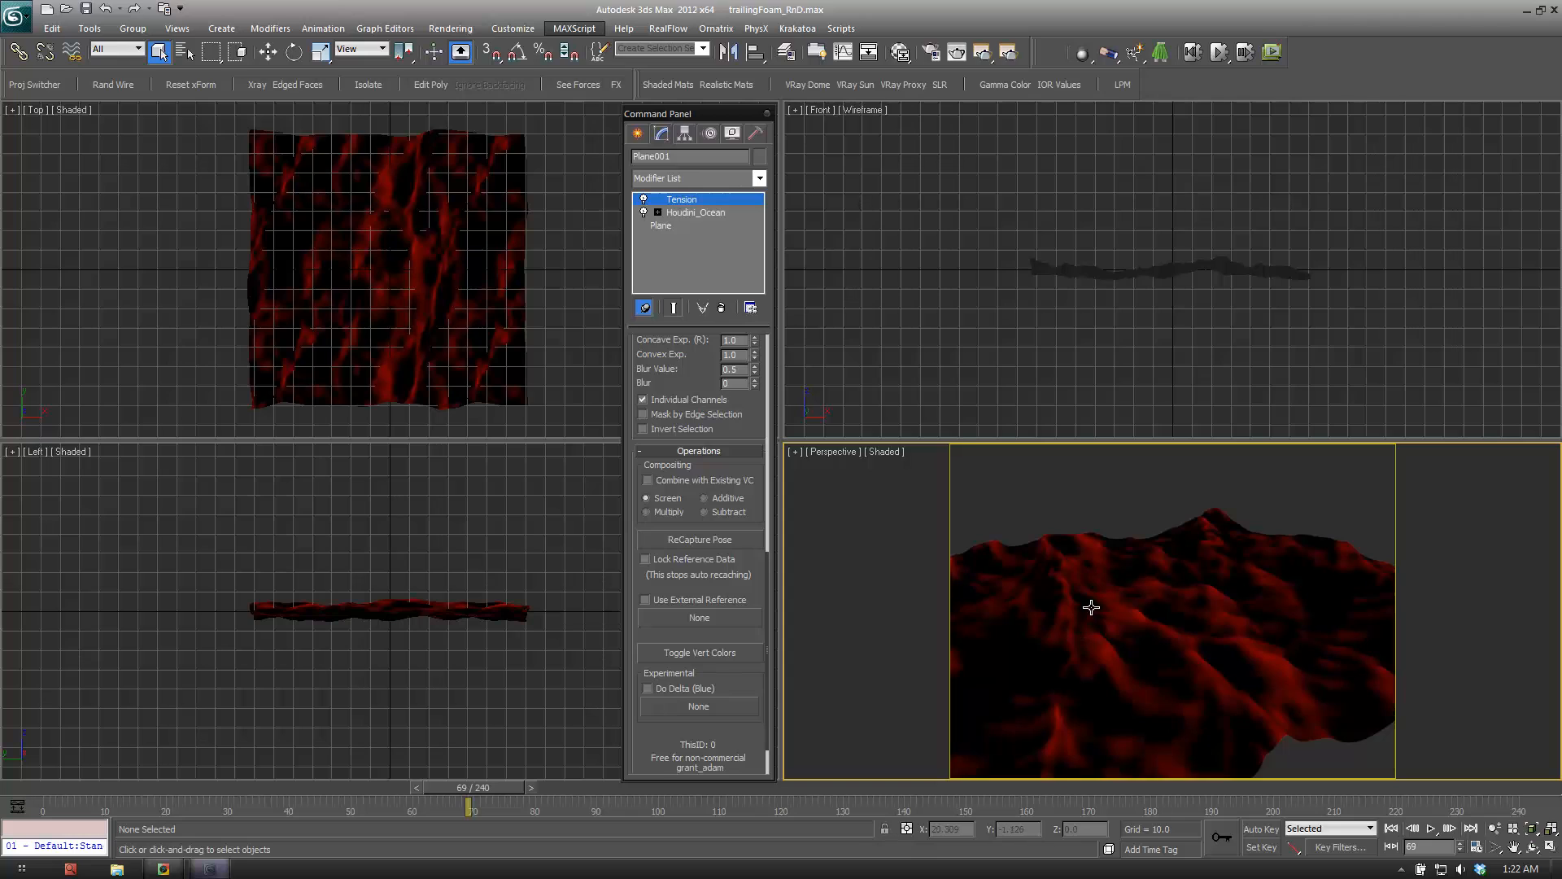
scroll(1105, 620, "down", 3)
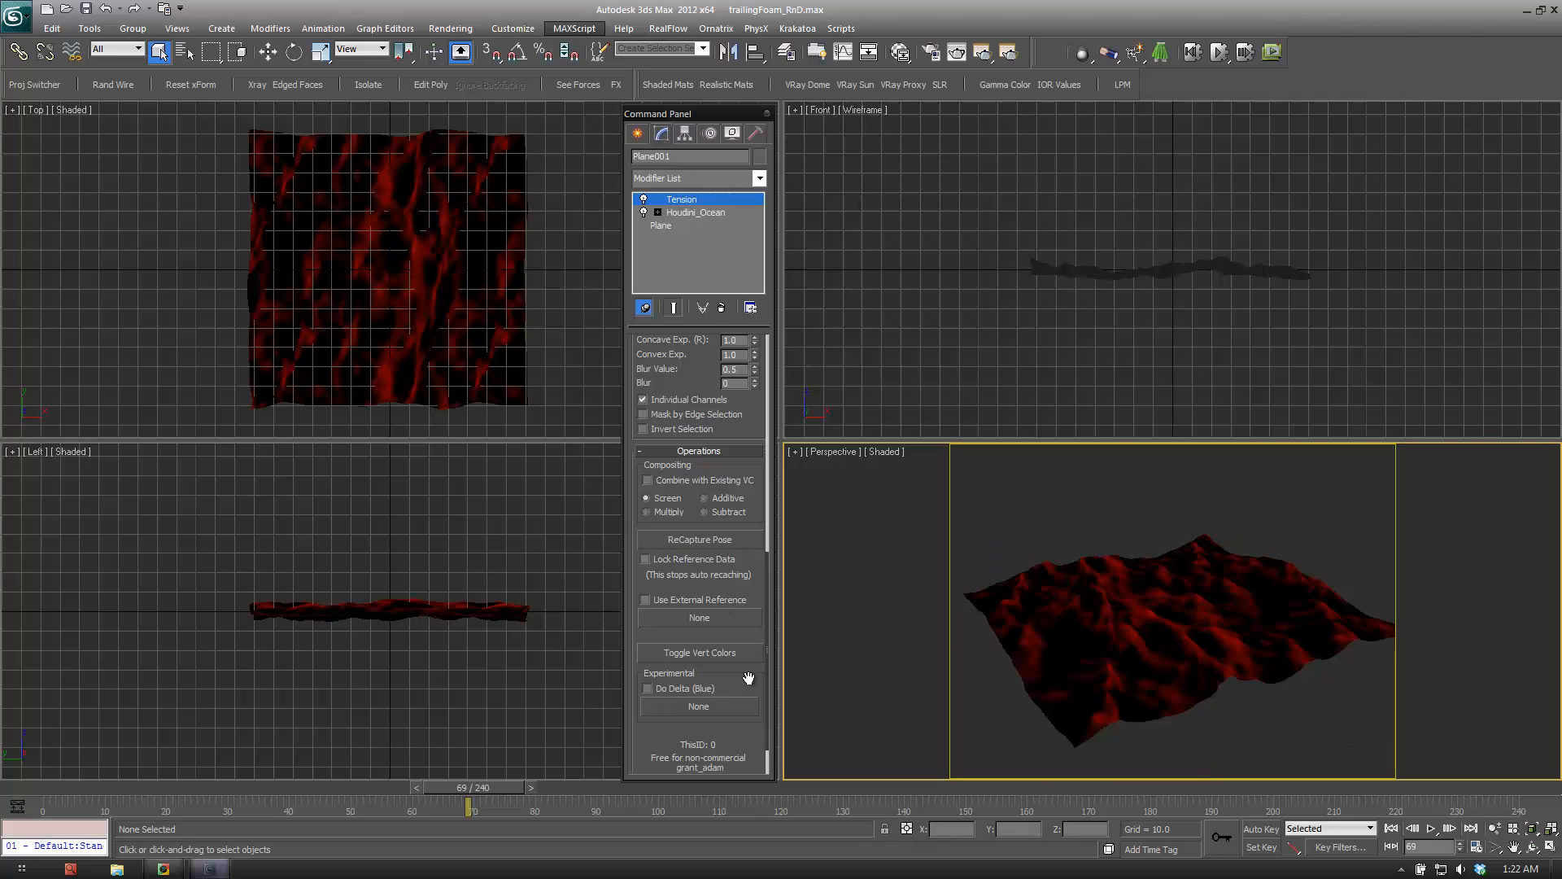
scroll(1080, 657, "up", 5)
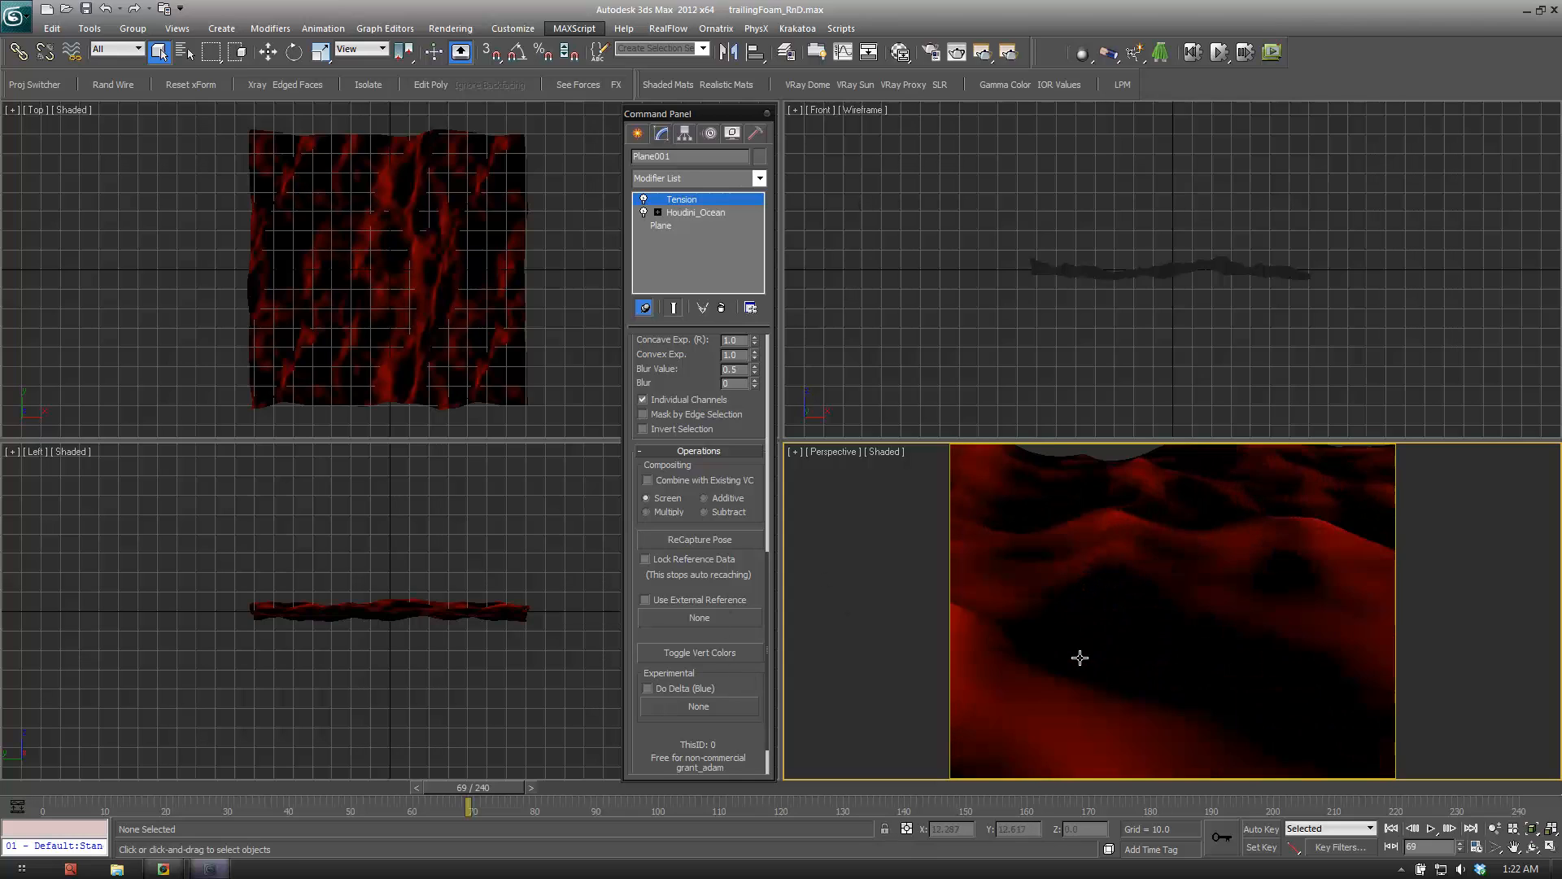
scroll(1102, 643, "down", 5)
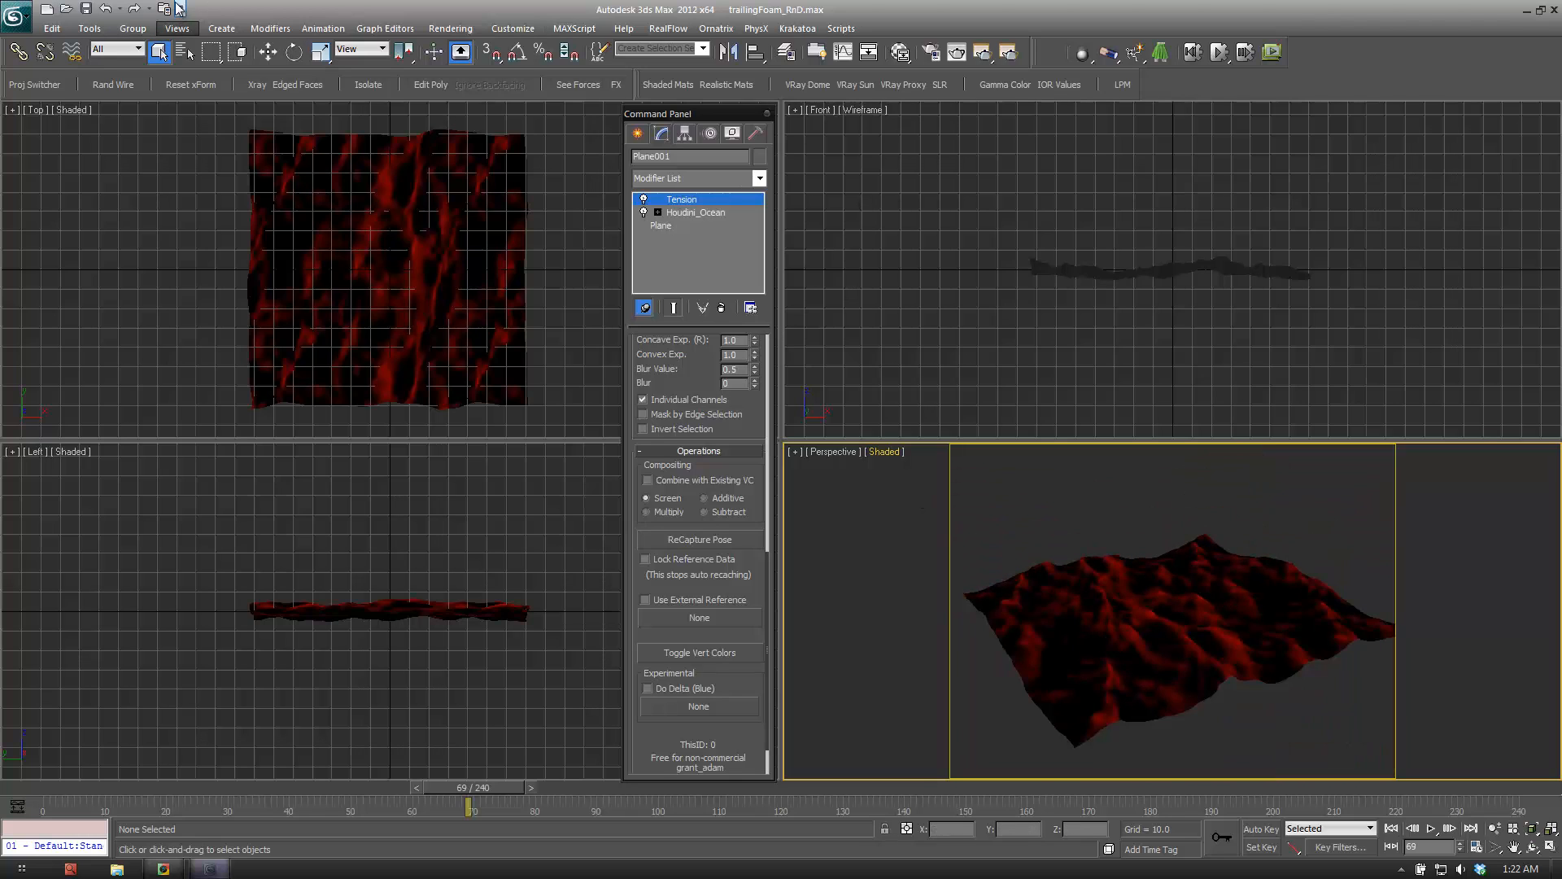
Select the ocean plane, open the Render To Texture settings for it, and dismiss the renderer warning.
left_click(450, 28)
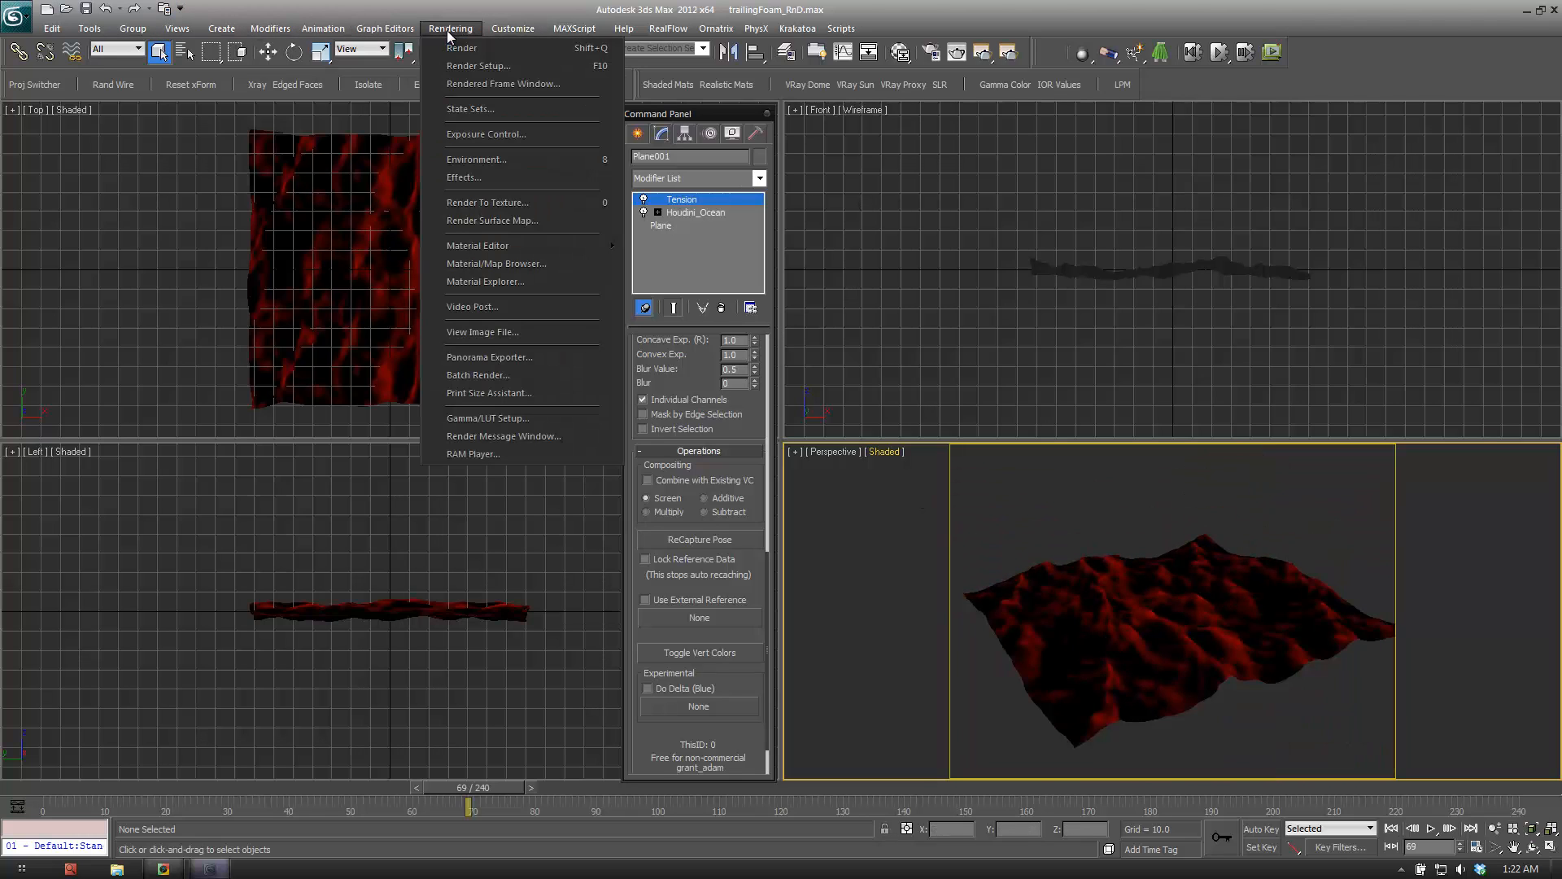
left_click(1182, 592)
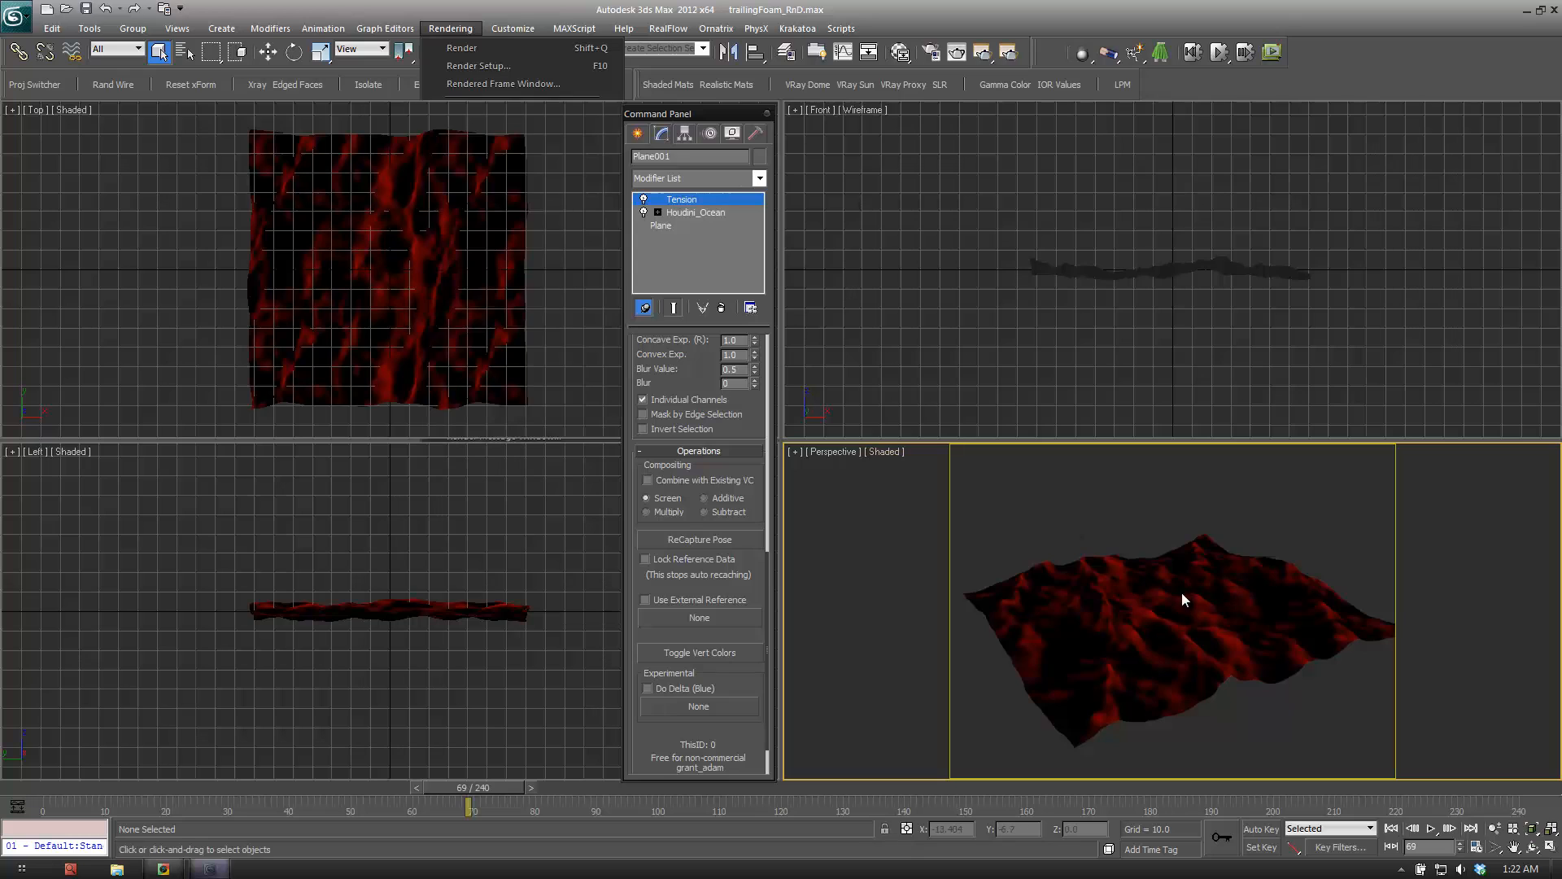
left_click(443, 28)
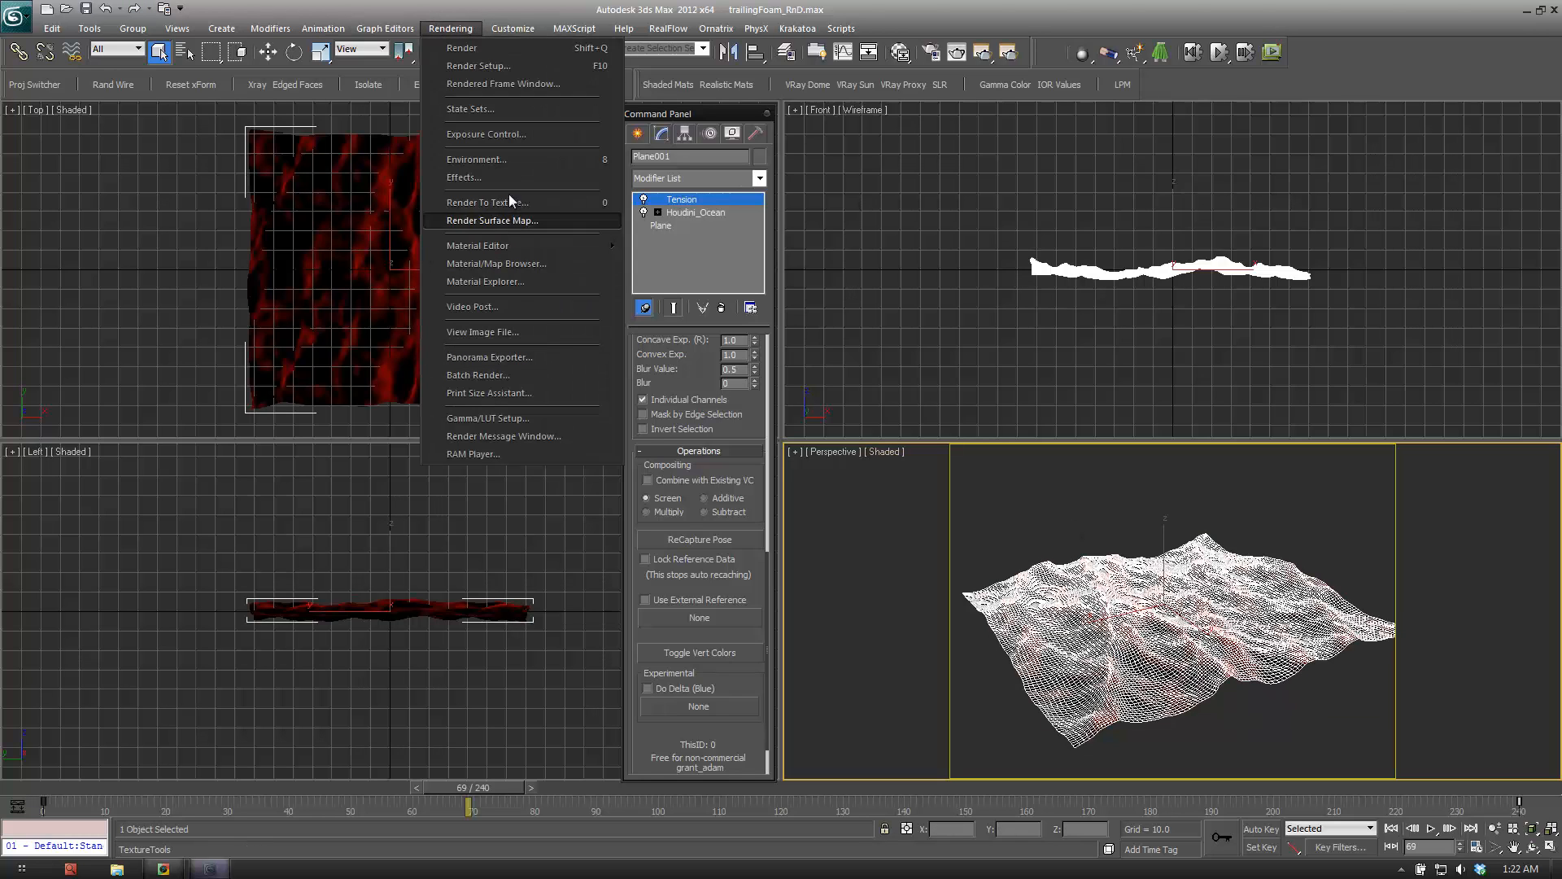
left_click(527, 202)
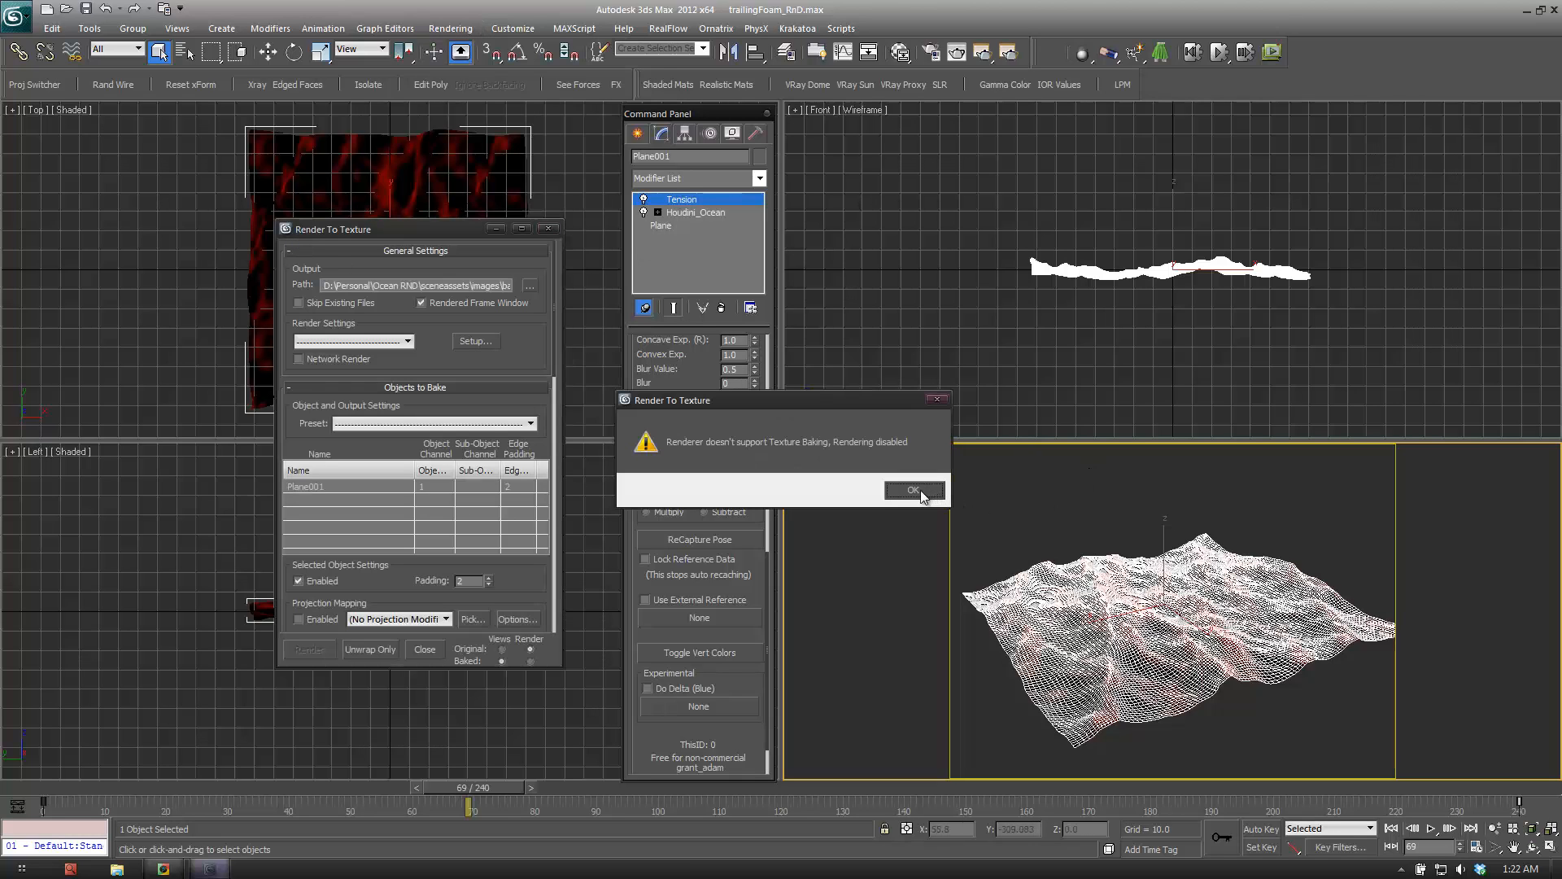
left_click(914, 490)
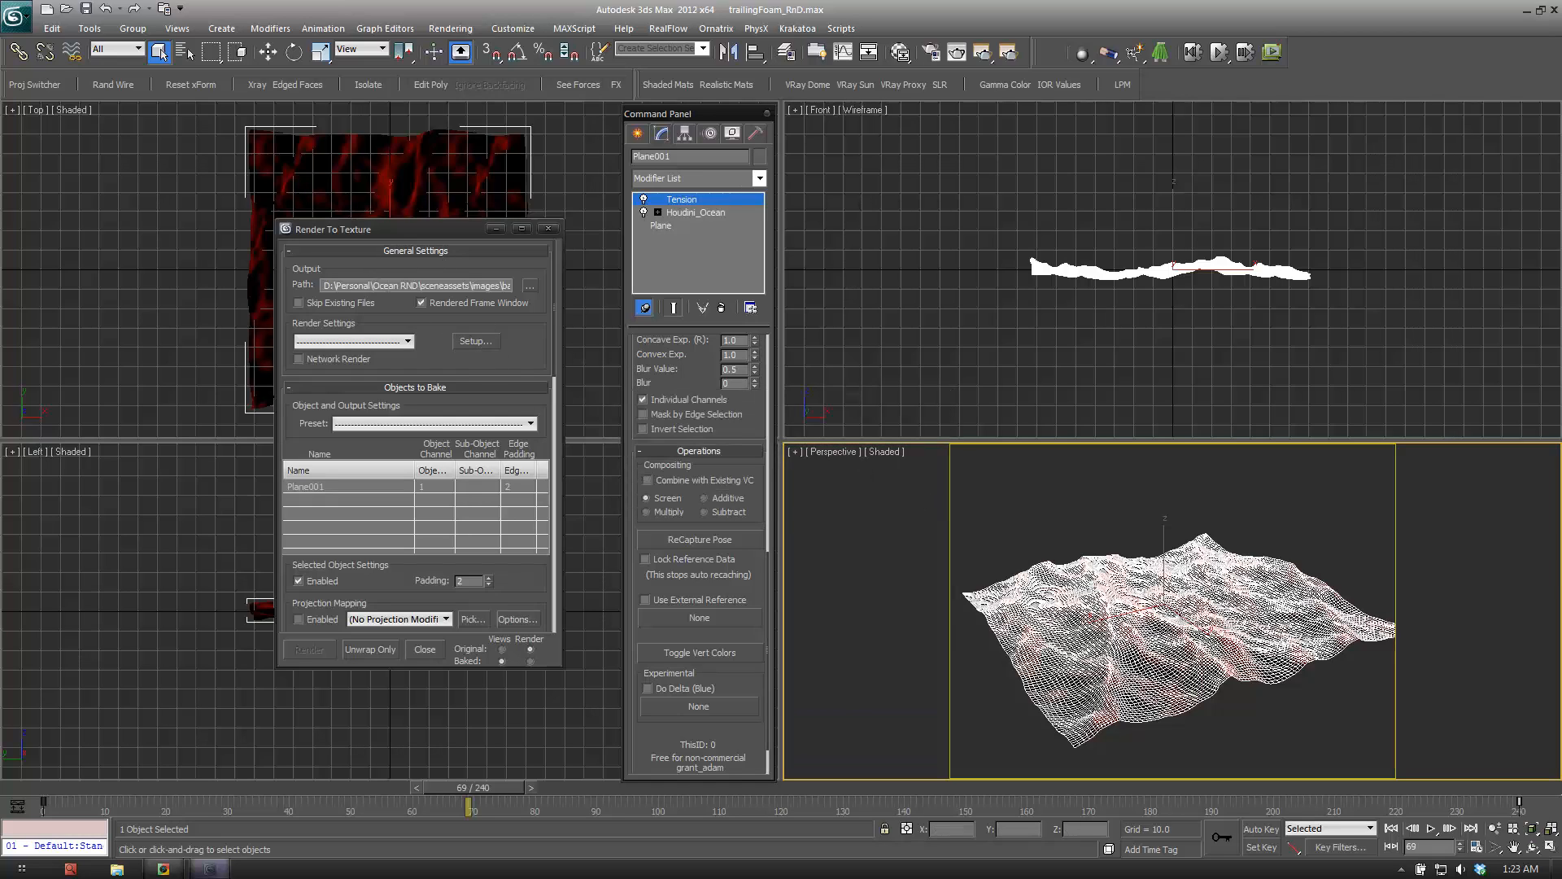
Review the bake output path, mapping coordinates, DiffuseMap element and baked material settings, and close Render To Texture.
type("kes")
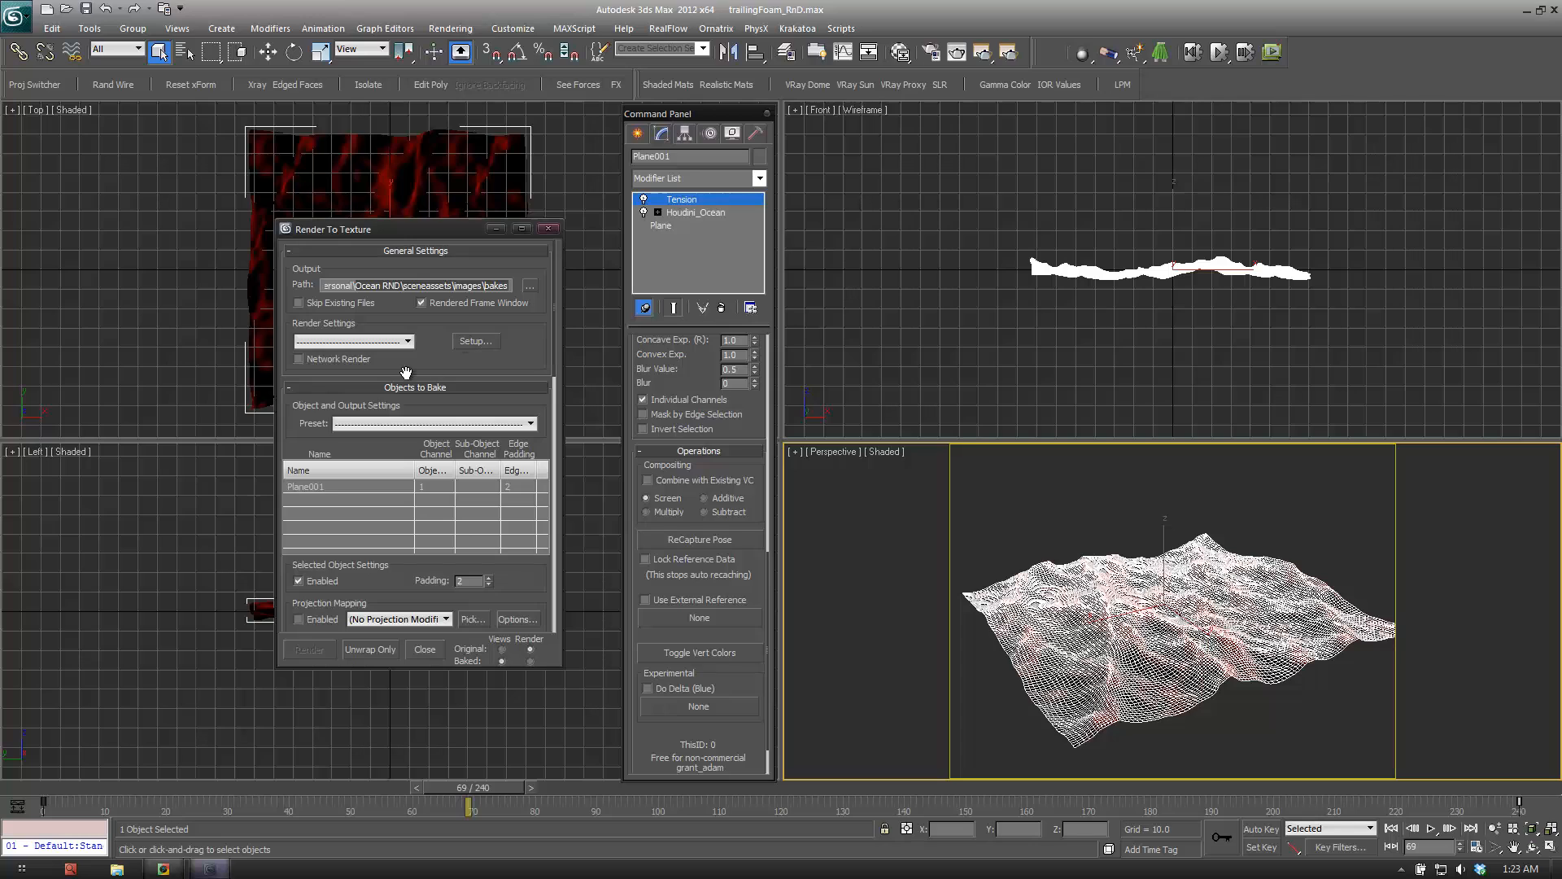
left_click_drag(406, 373, 446, 322)
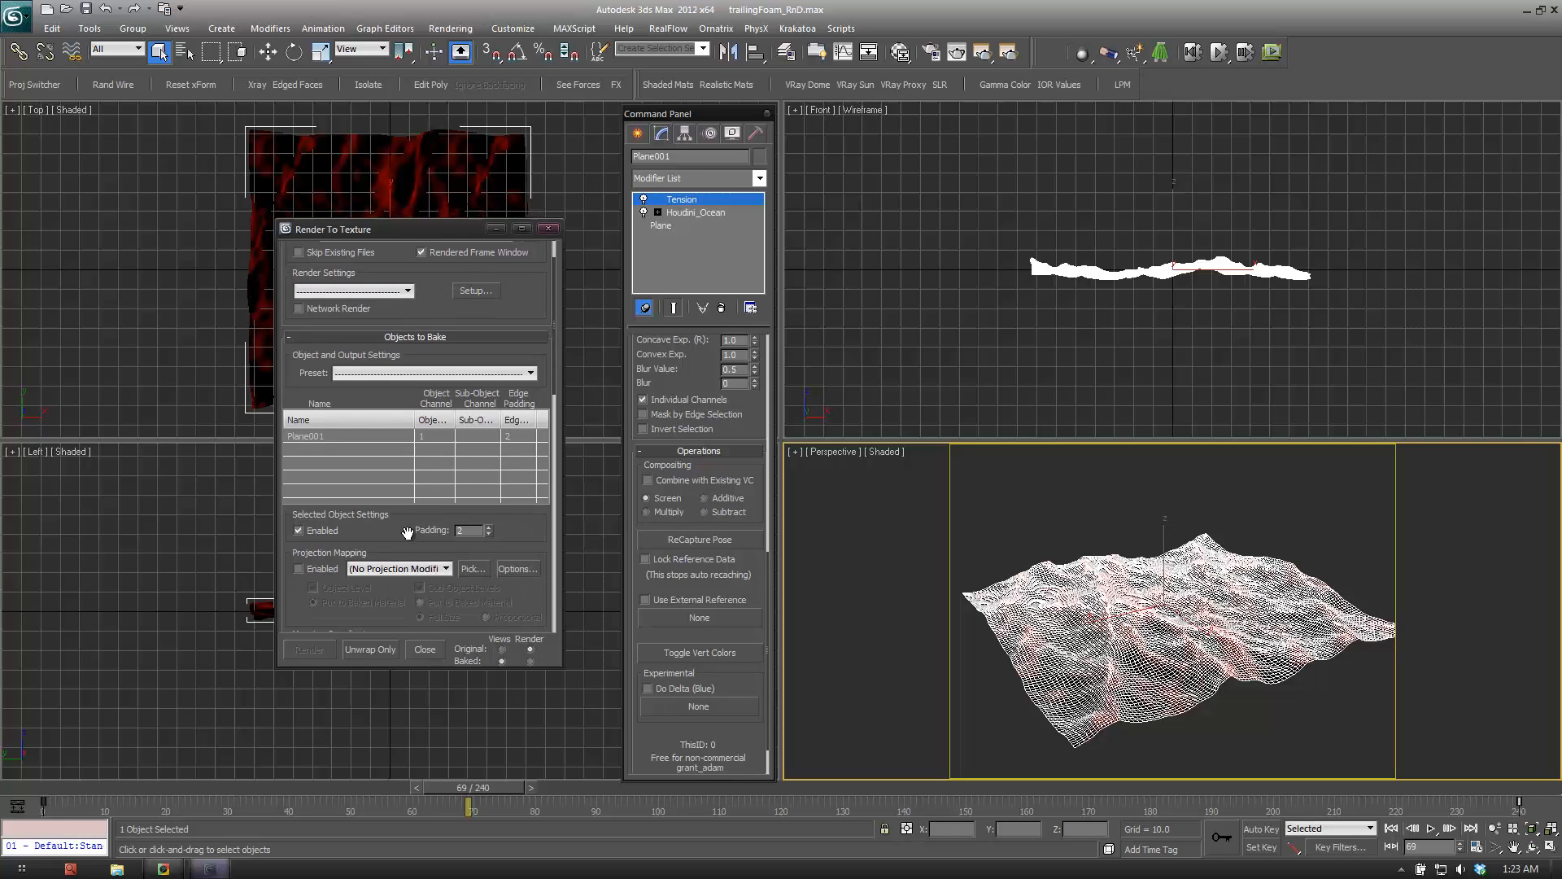
scroll(407, 533, "down", 5)
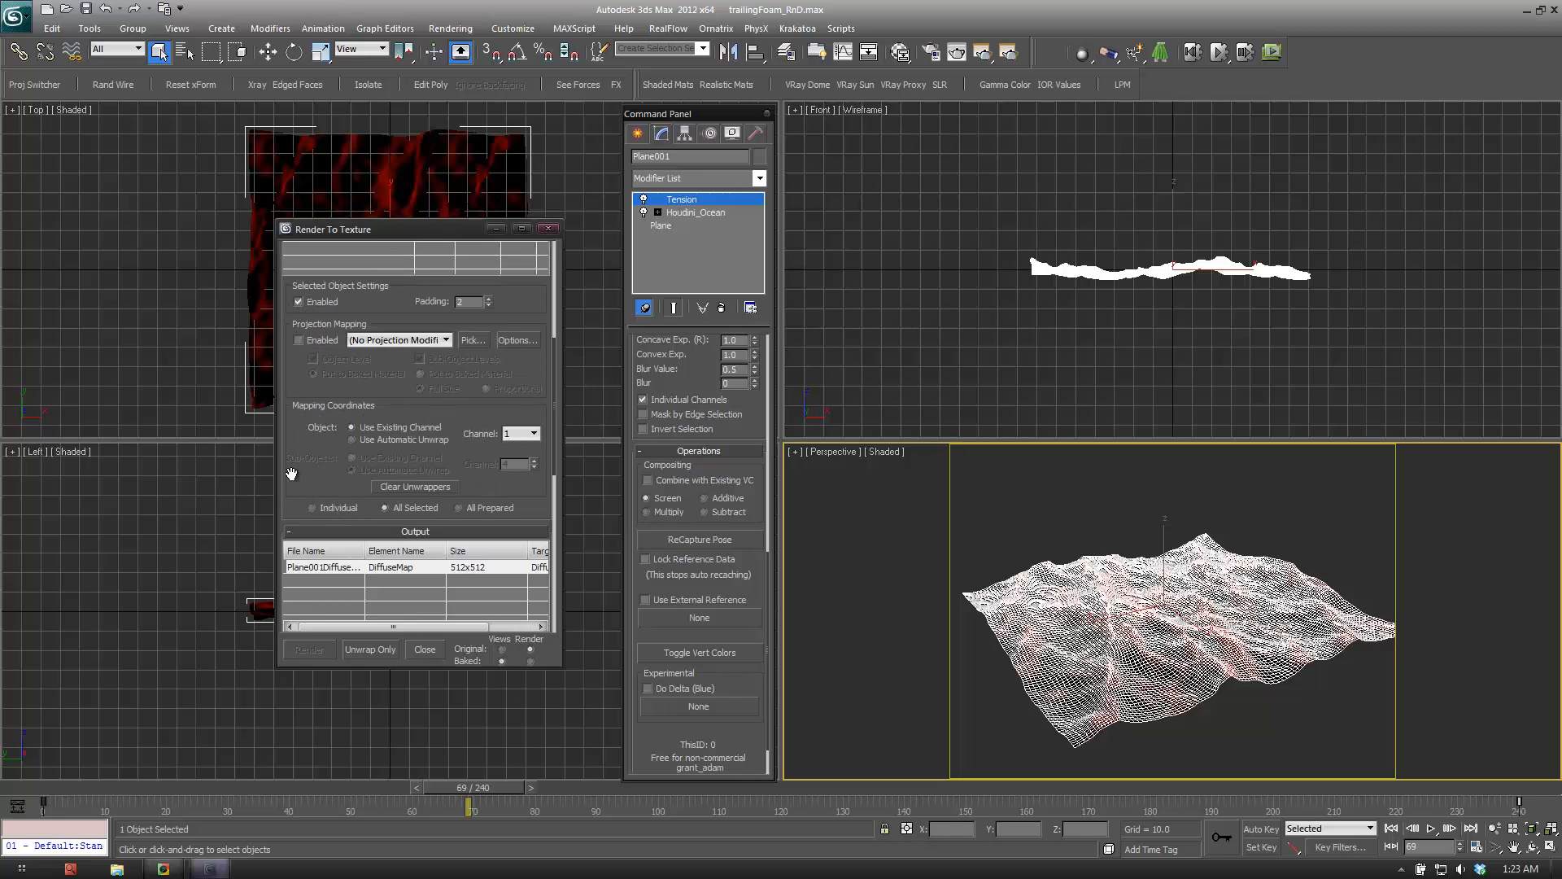
left_click_drag(291, 473, 319, 316)
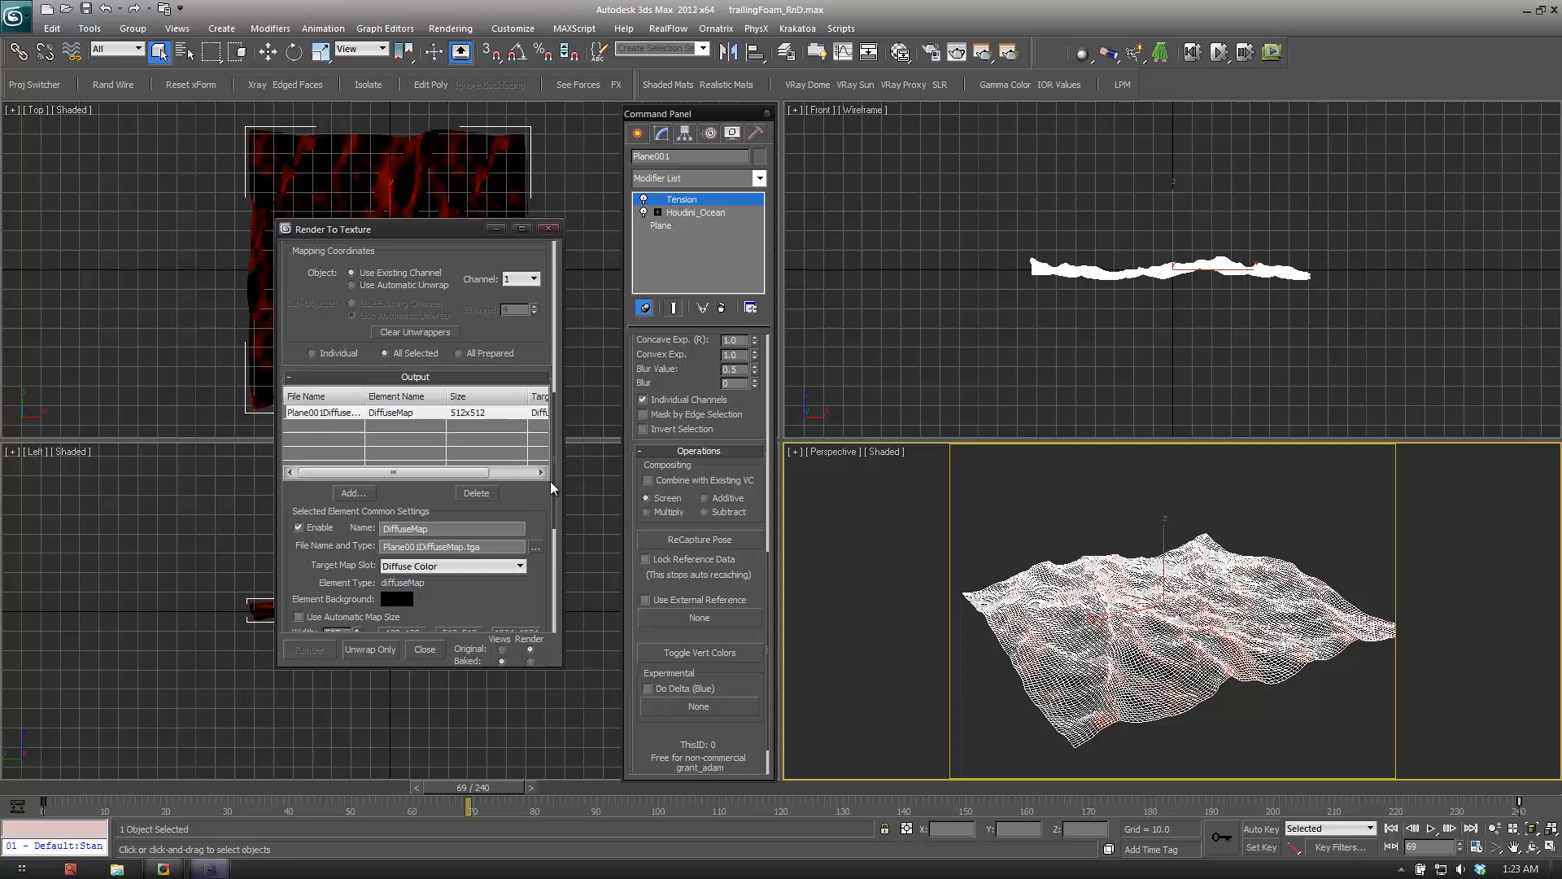
left_click_drag(464, 594, 351, 222)
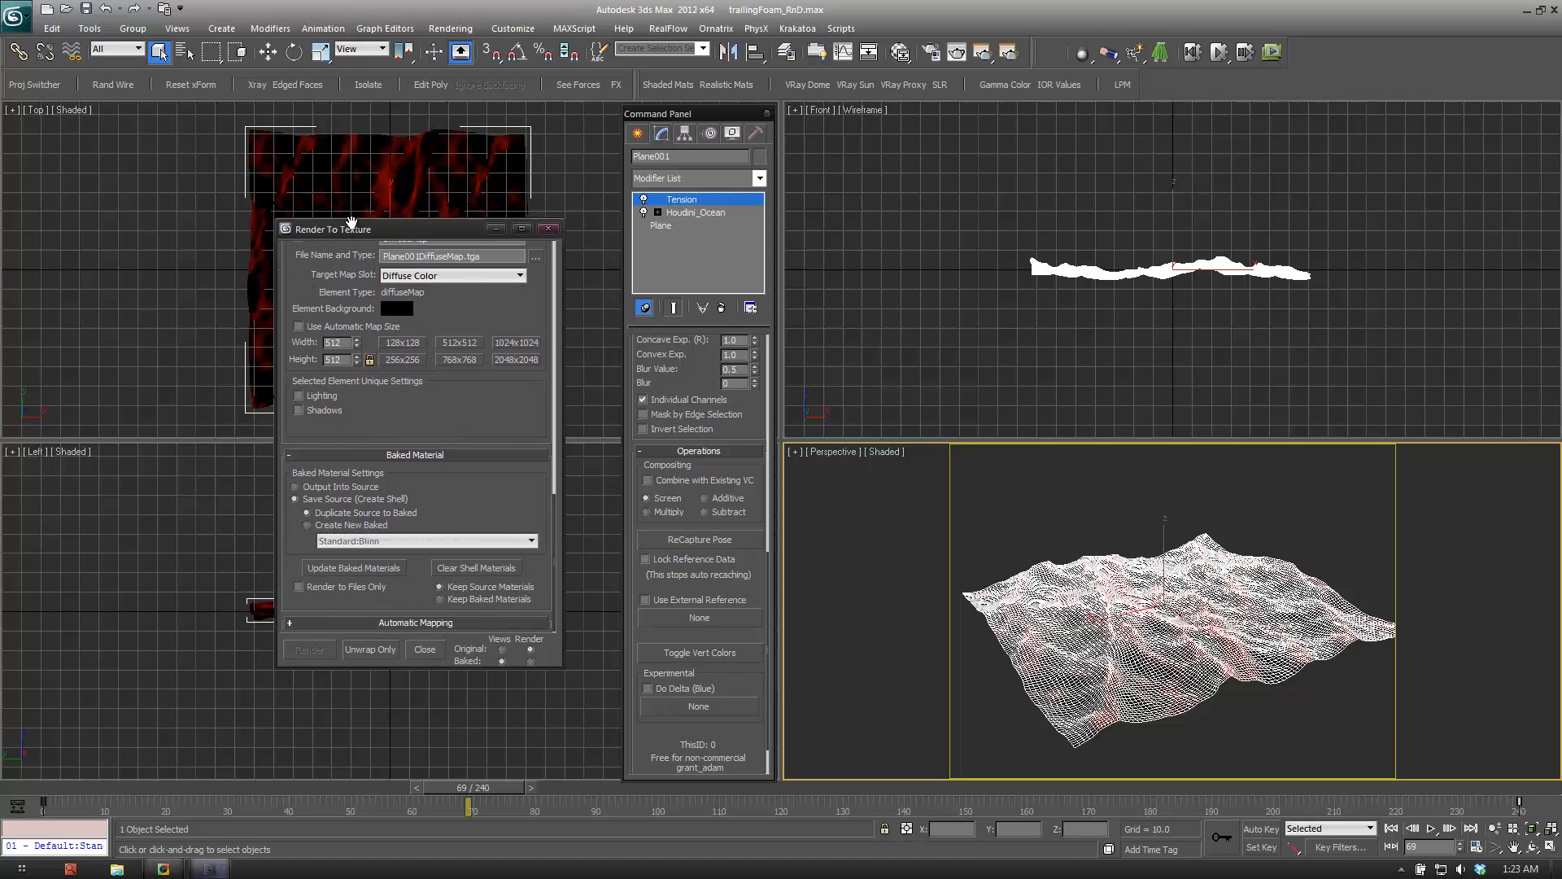
scroll(491, 397, "up", 8)
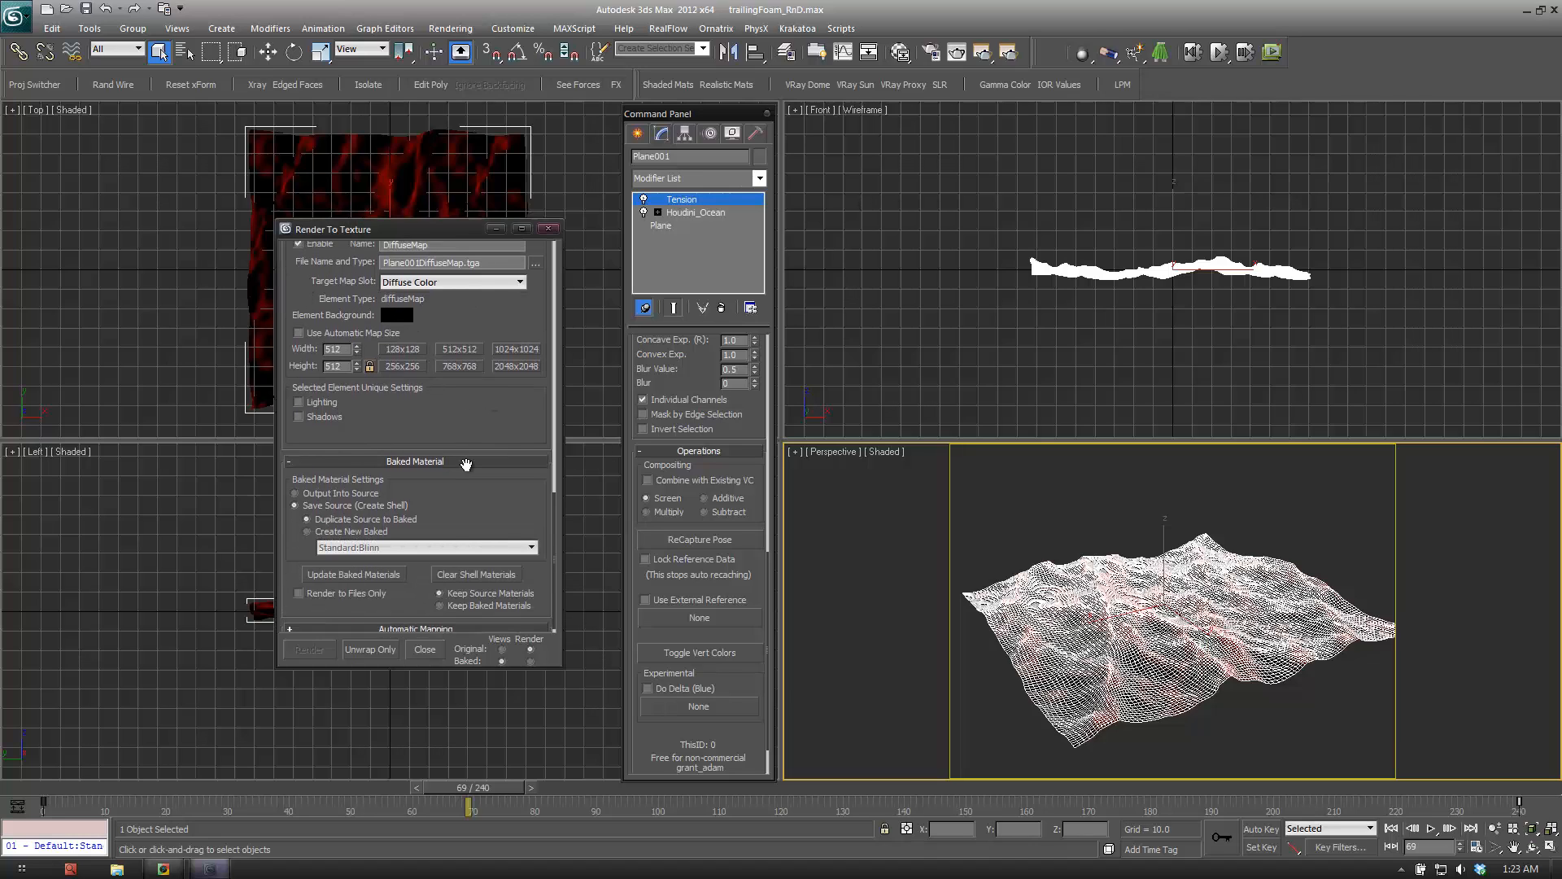
left_click(549, 227)
Deselect the plane, examine the compression mask in the Top view, and scrub to frame 136.
left_click(576, 206)
scroll(568, 332, "up", 6)
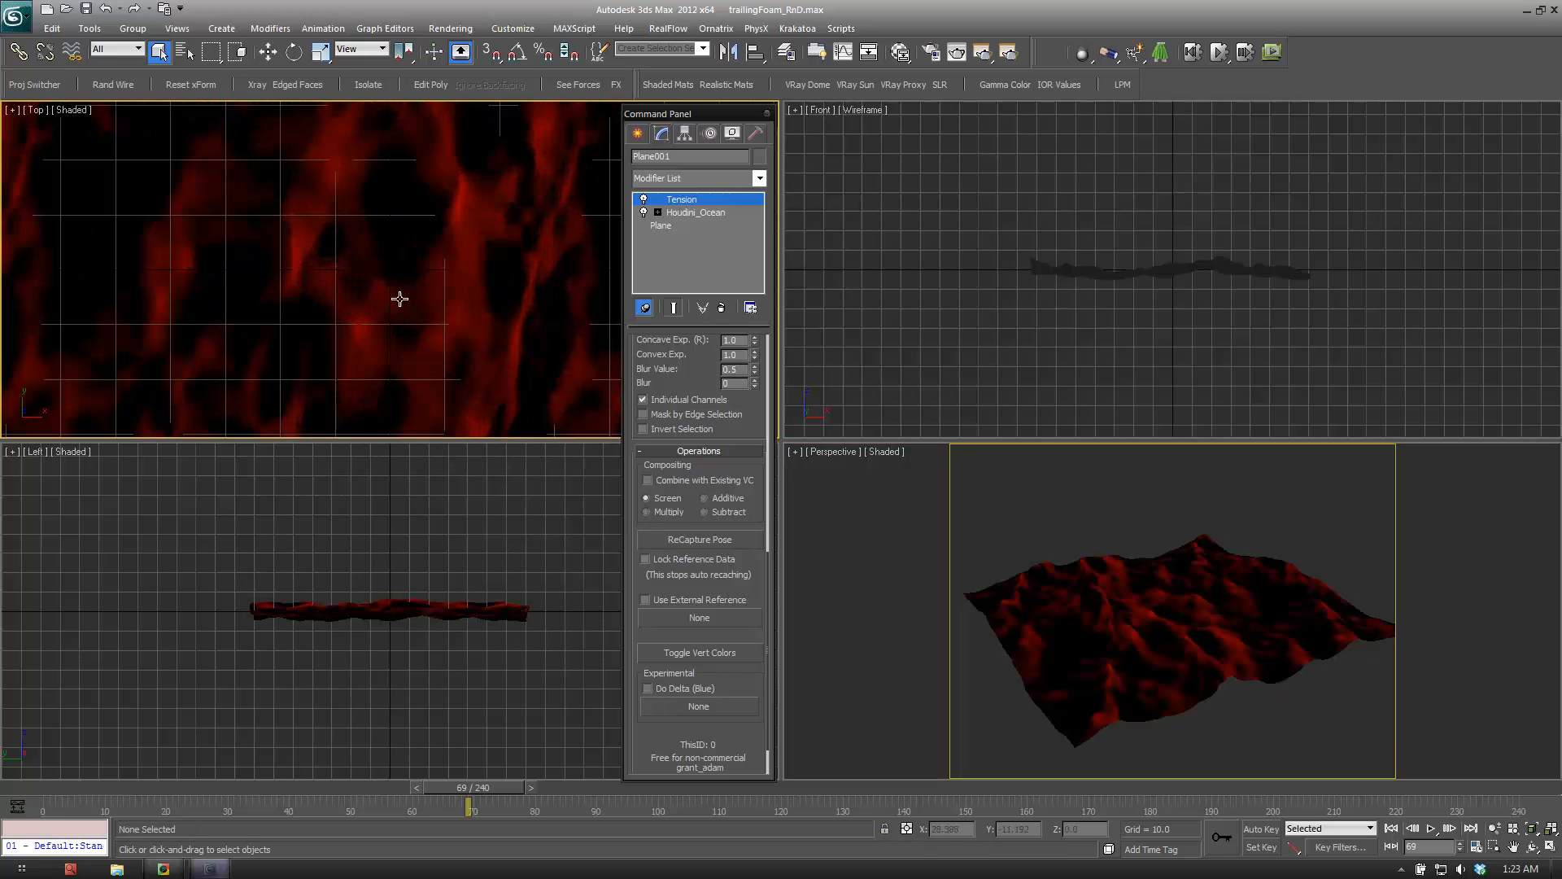
scroll(295, 281, "down", 6)
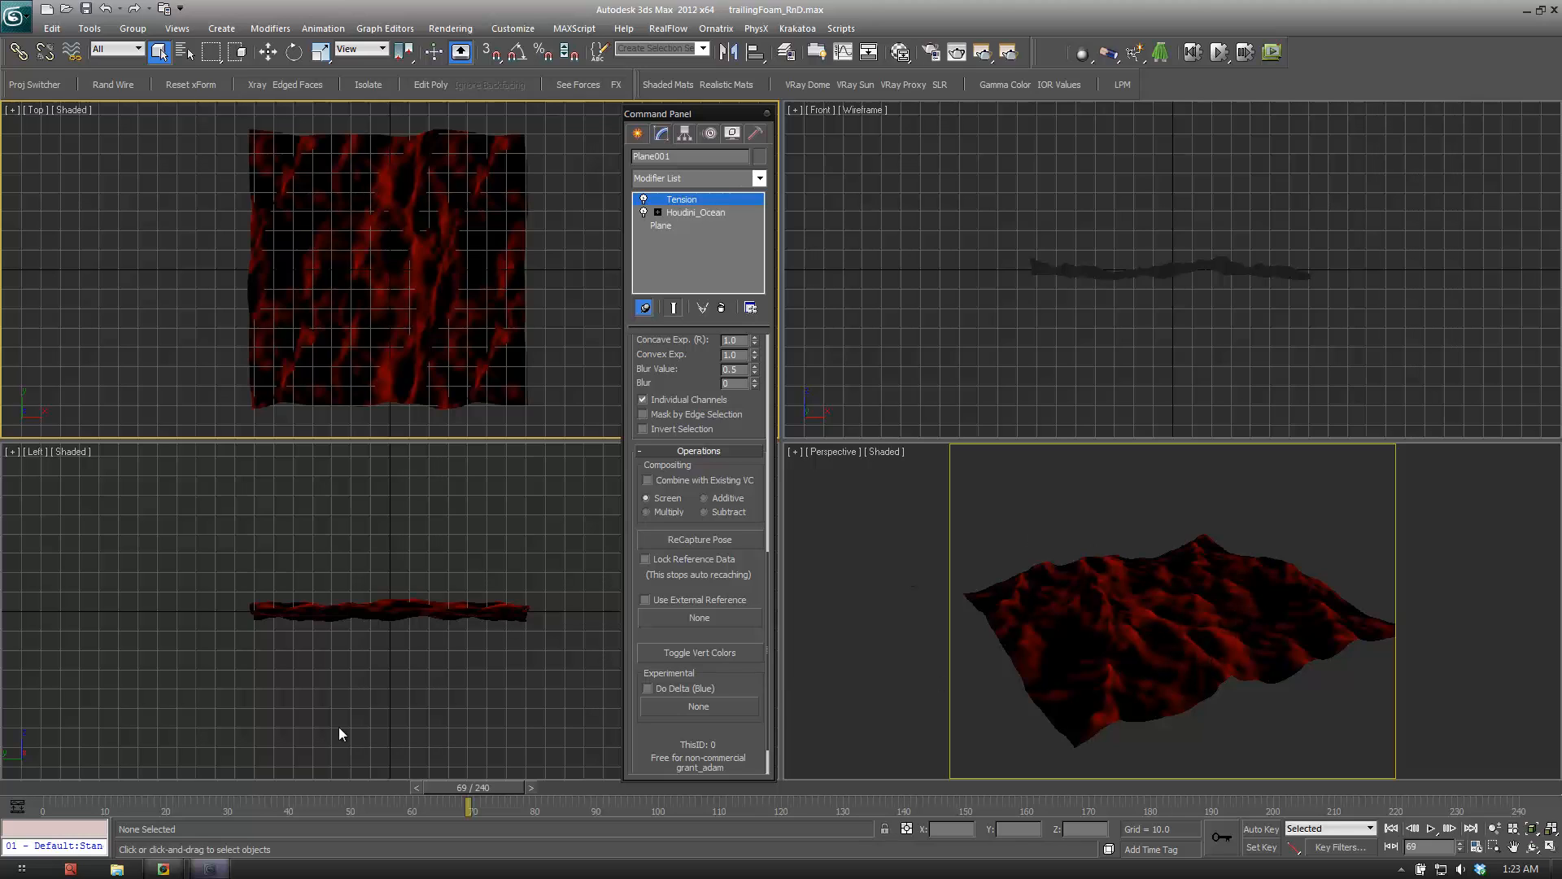
left_click_drag(491, 789, 574, 791)
left_click_drag(700, 794, 896, 793)
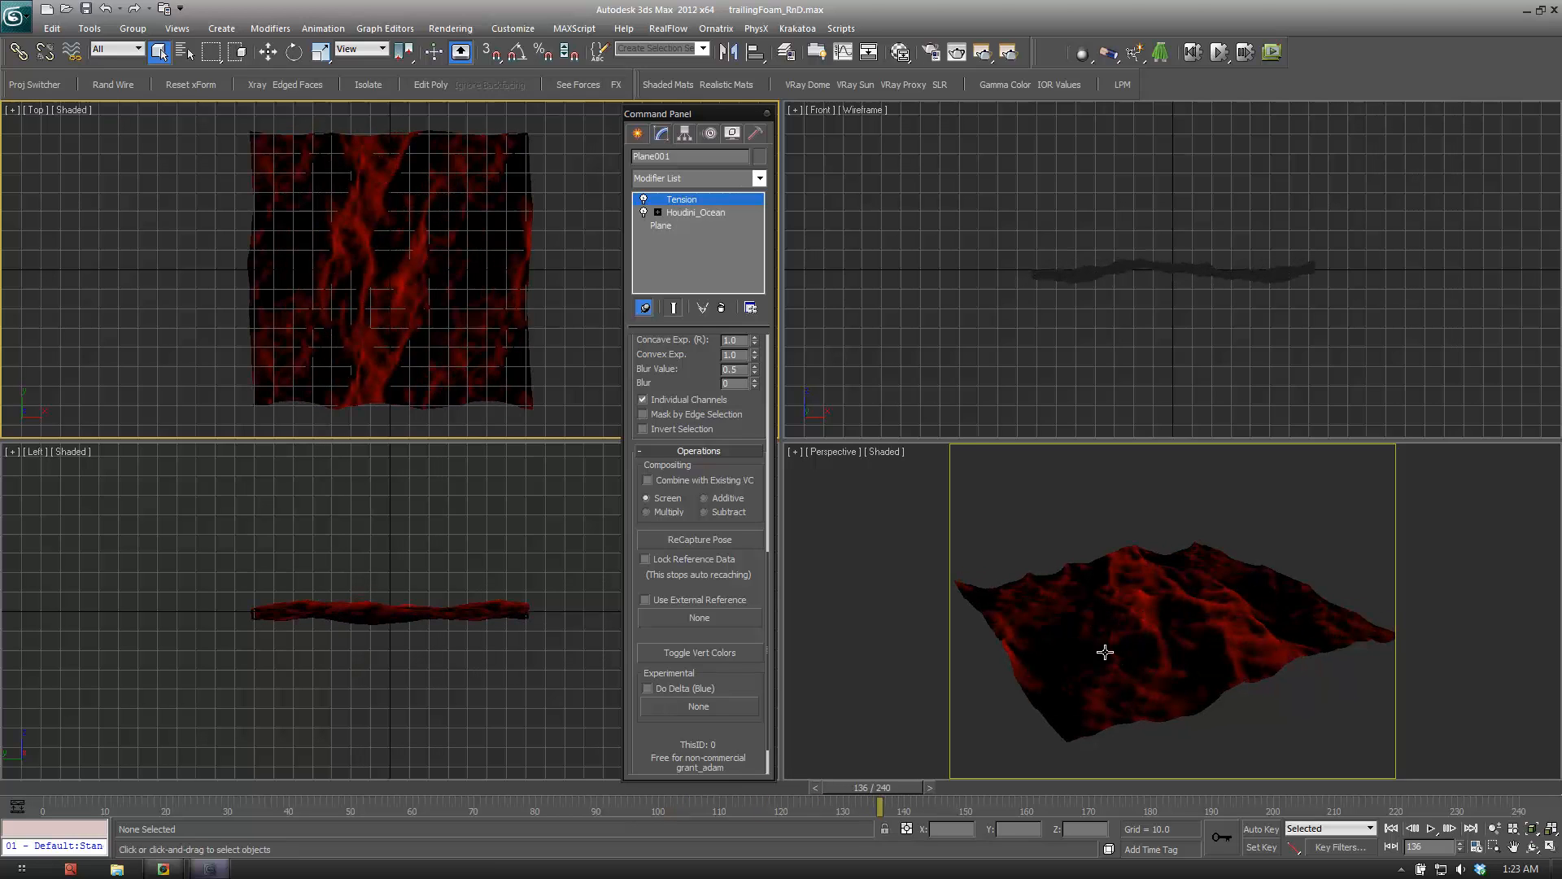
Delete the Tension modifier from the plane's modifier stack.
scroll(692, 402, "up", 5)
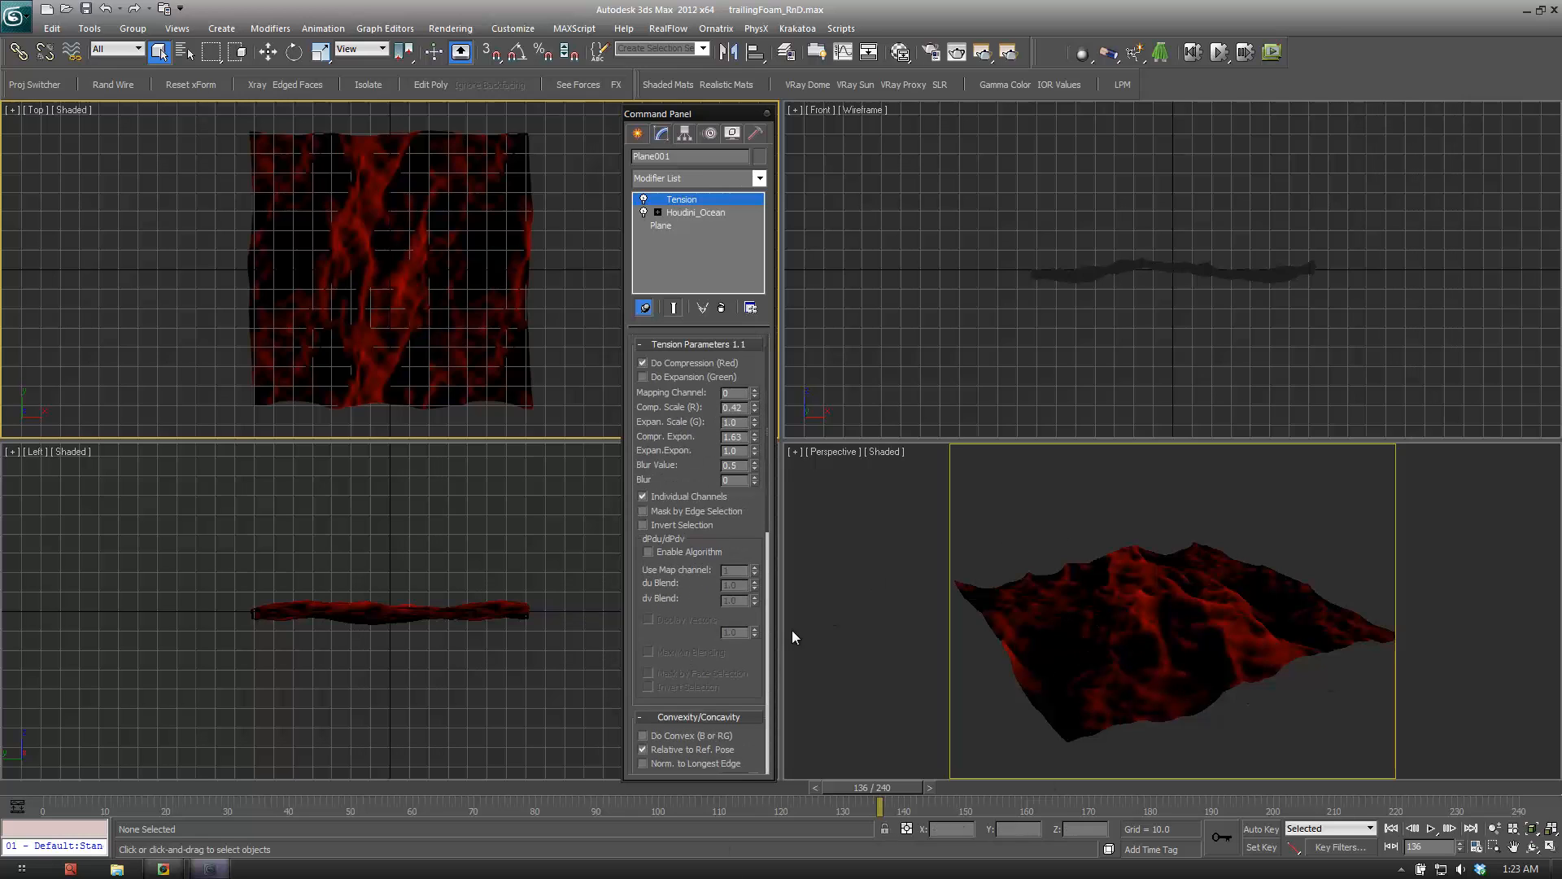
right_click(676, 203)
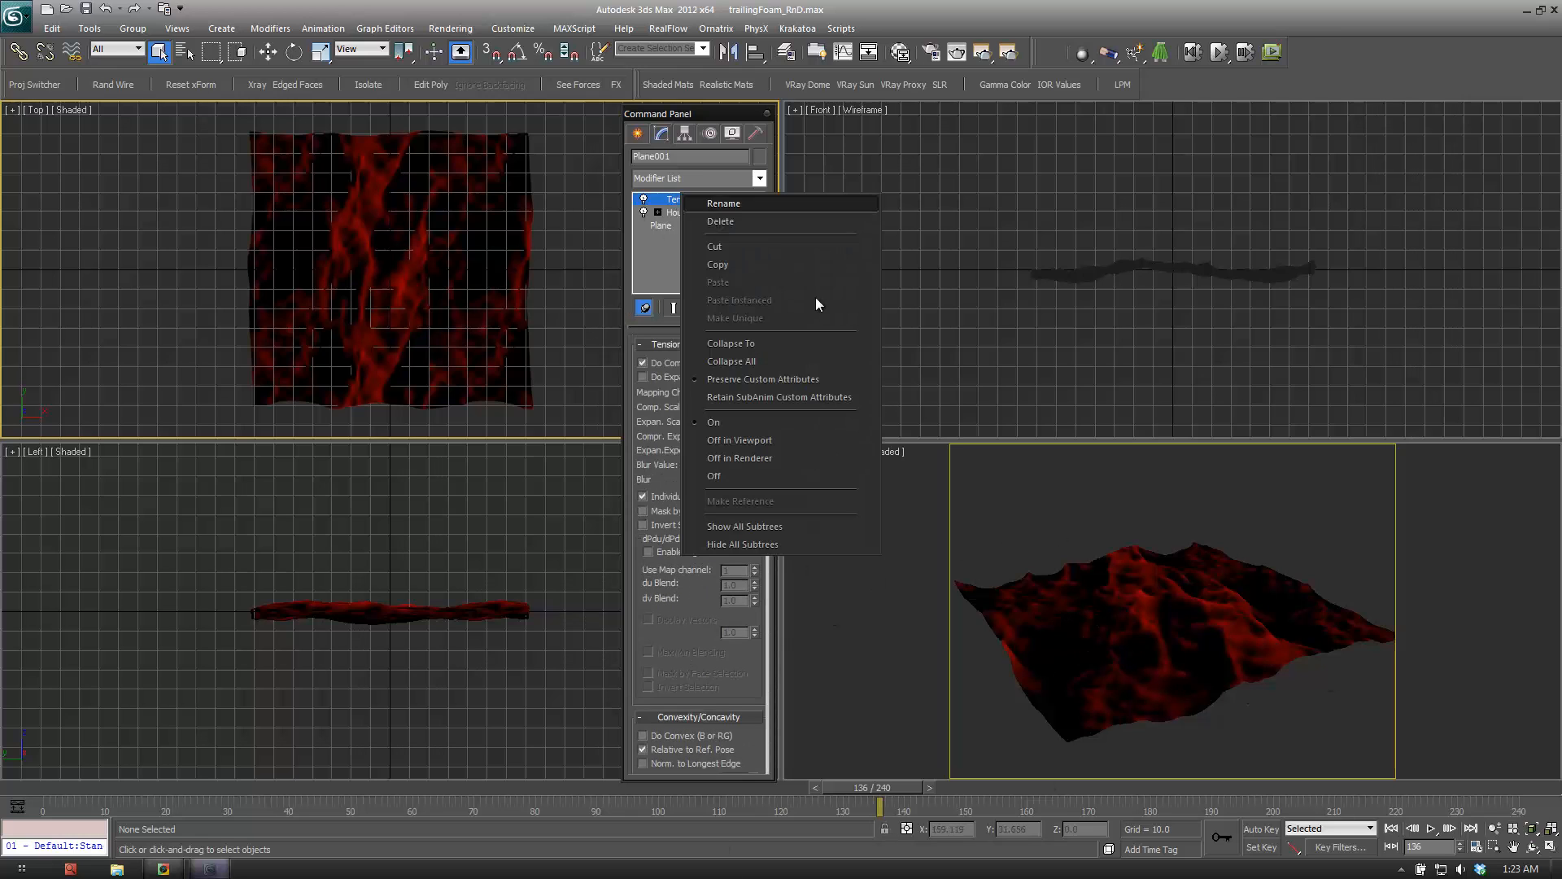
left_click(720, 221)
left_click(1252, 726)
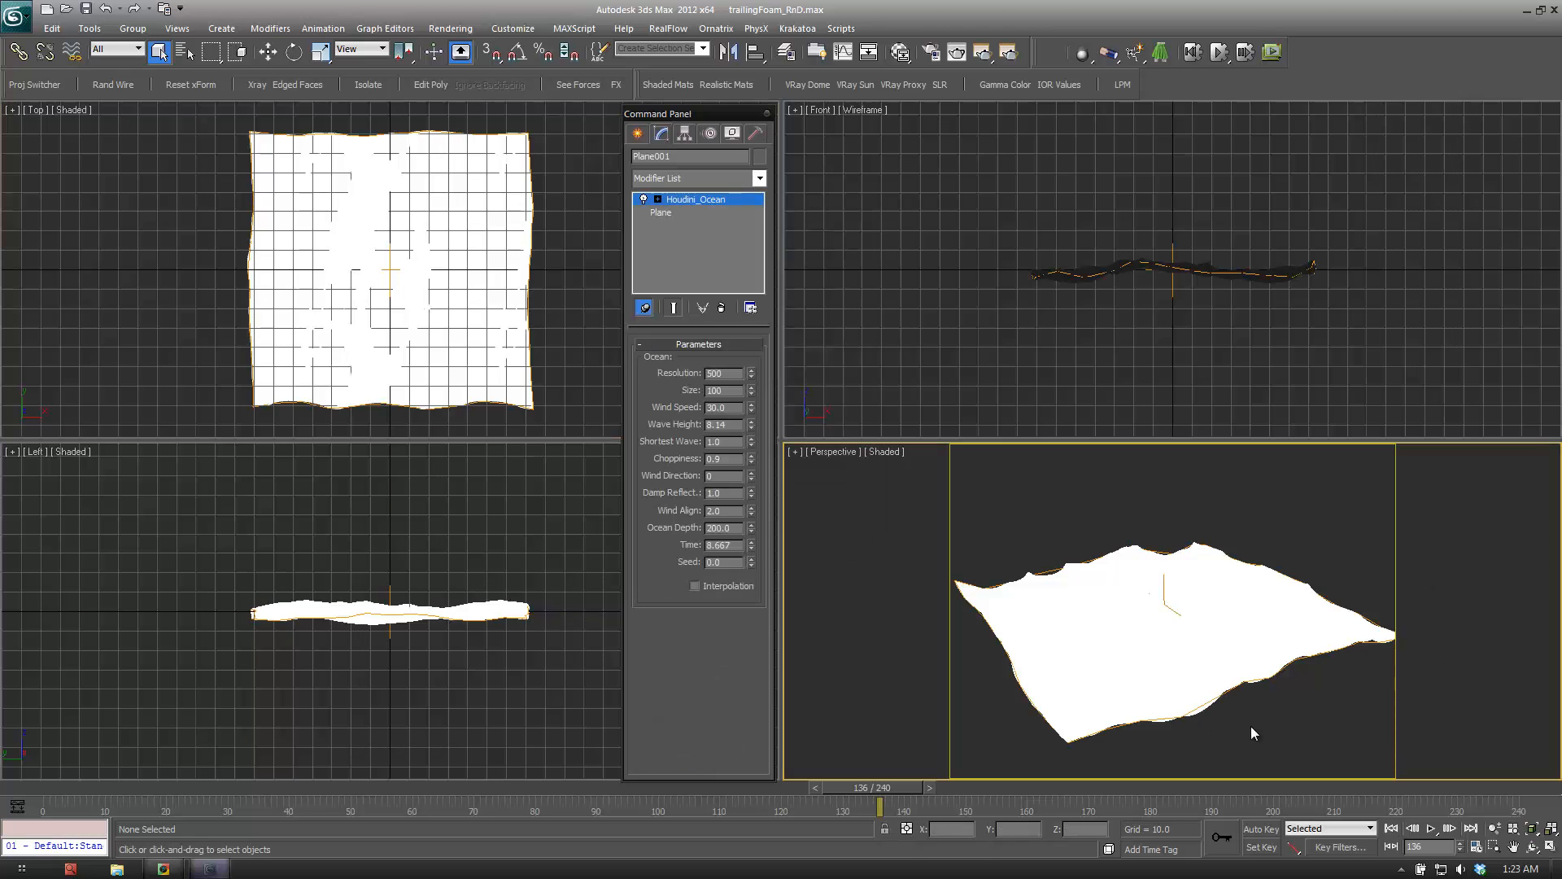
Open the Slate Material Editor and view the Plane001DiffuseMap_edited image of the Map #1 bitmap used as the blend mask.
key("m")
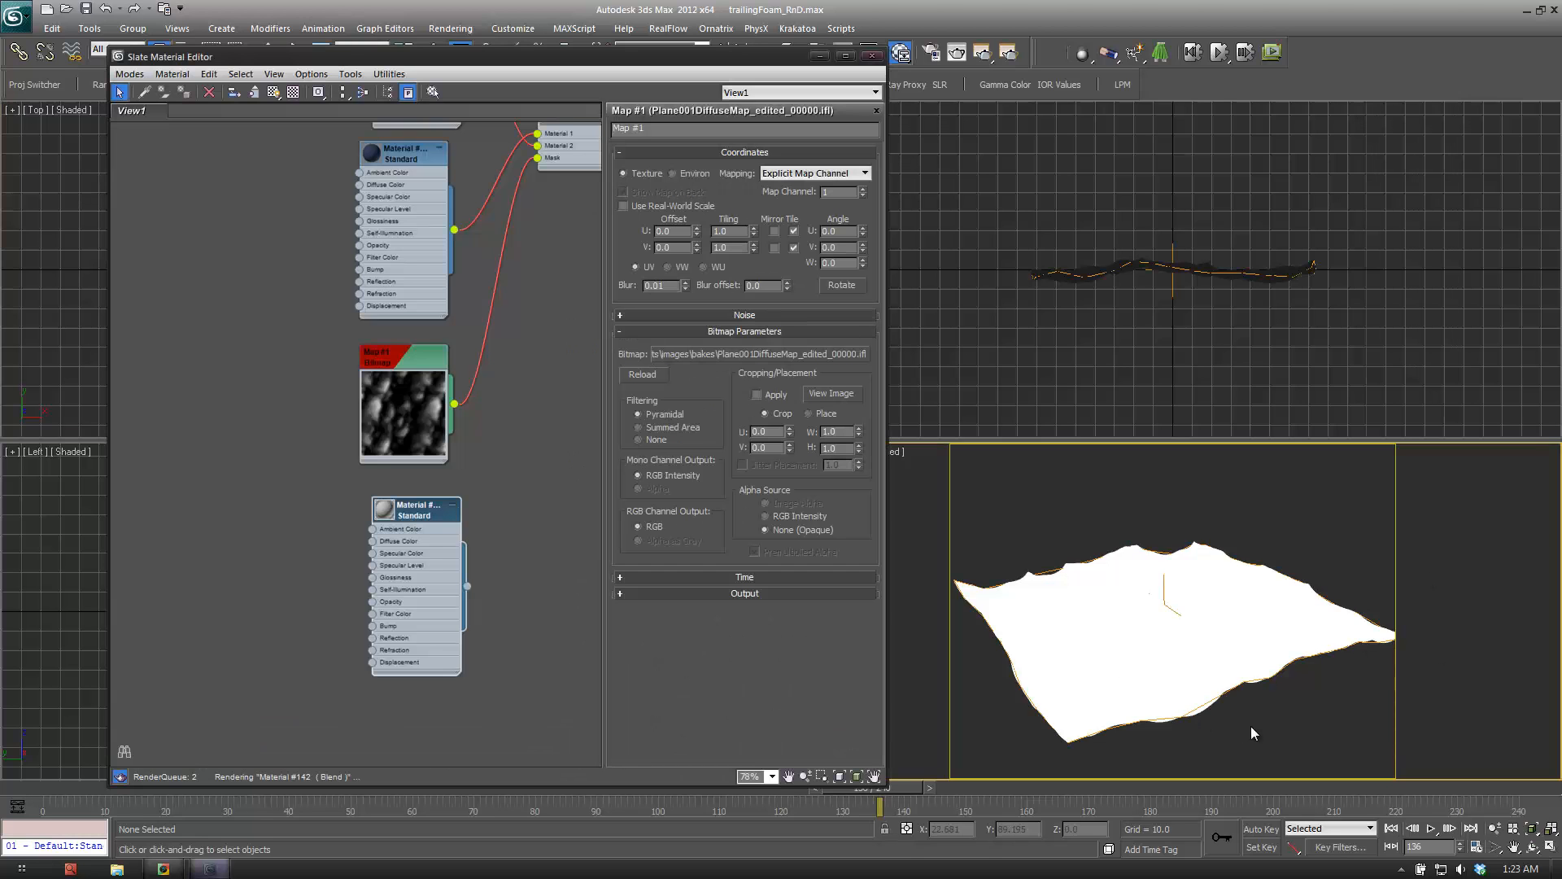
left_click(411, 392)
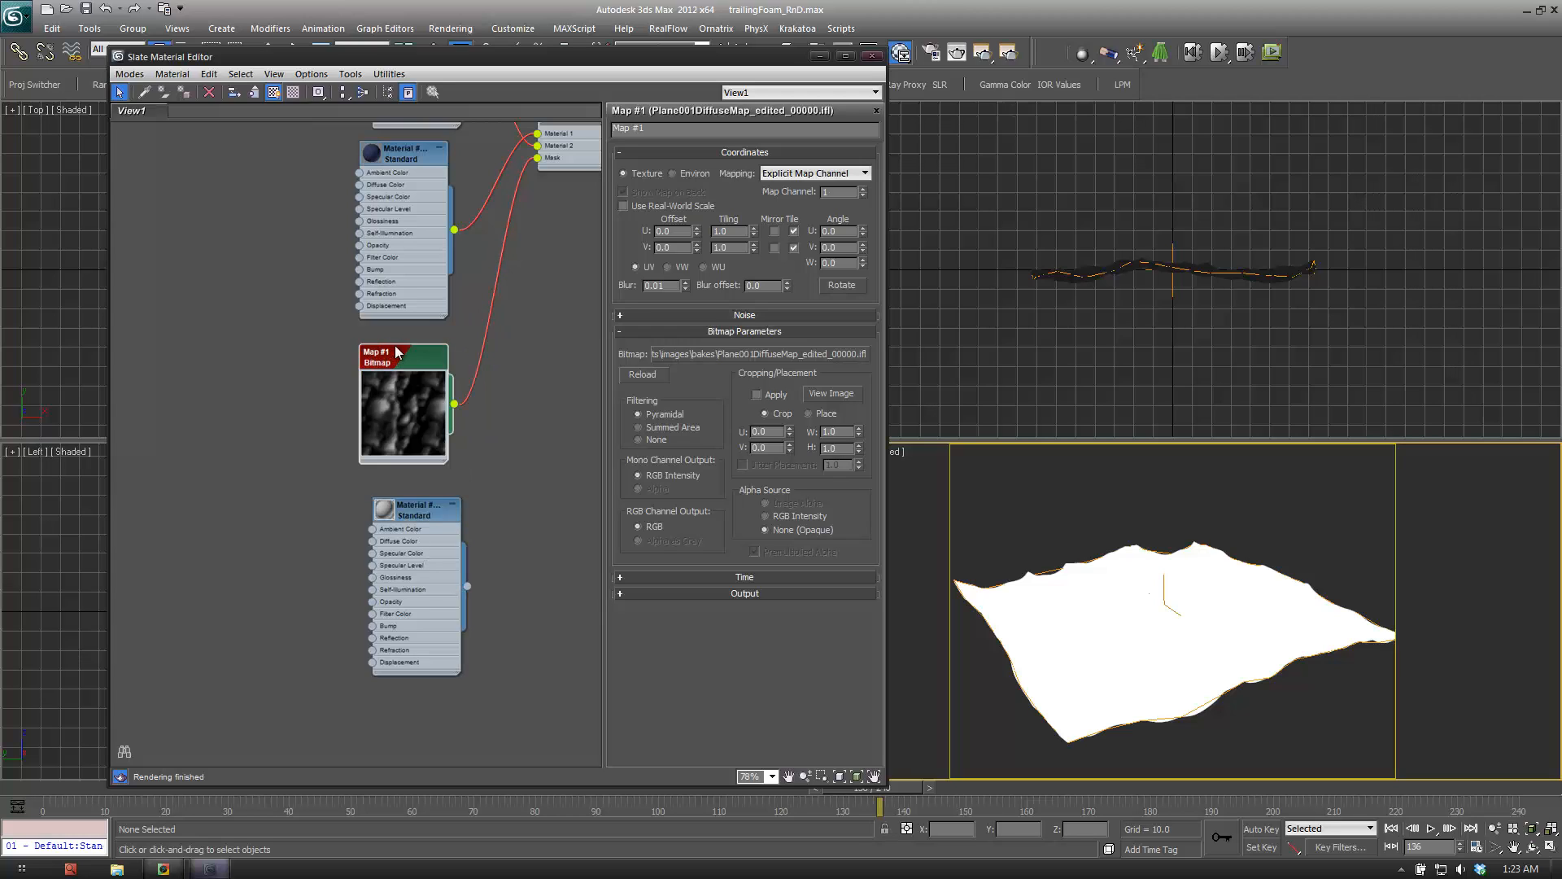
left_click(828, 393)
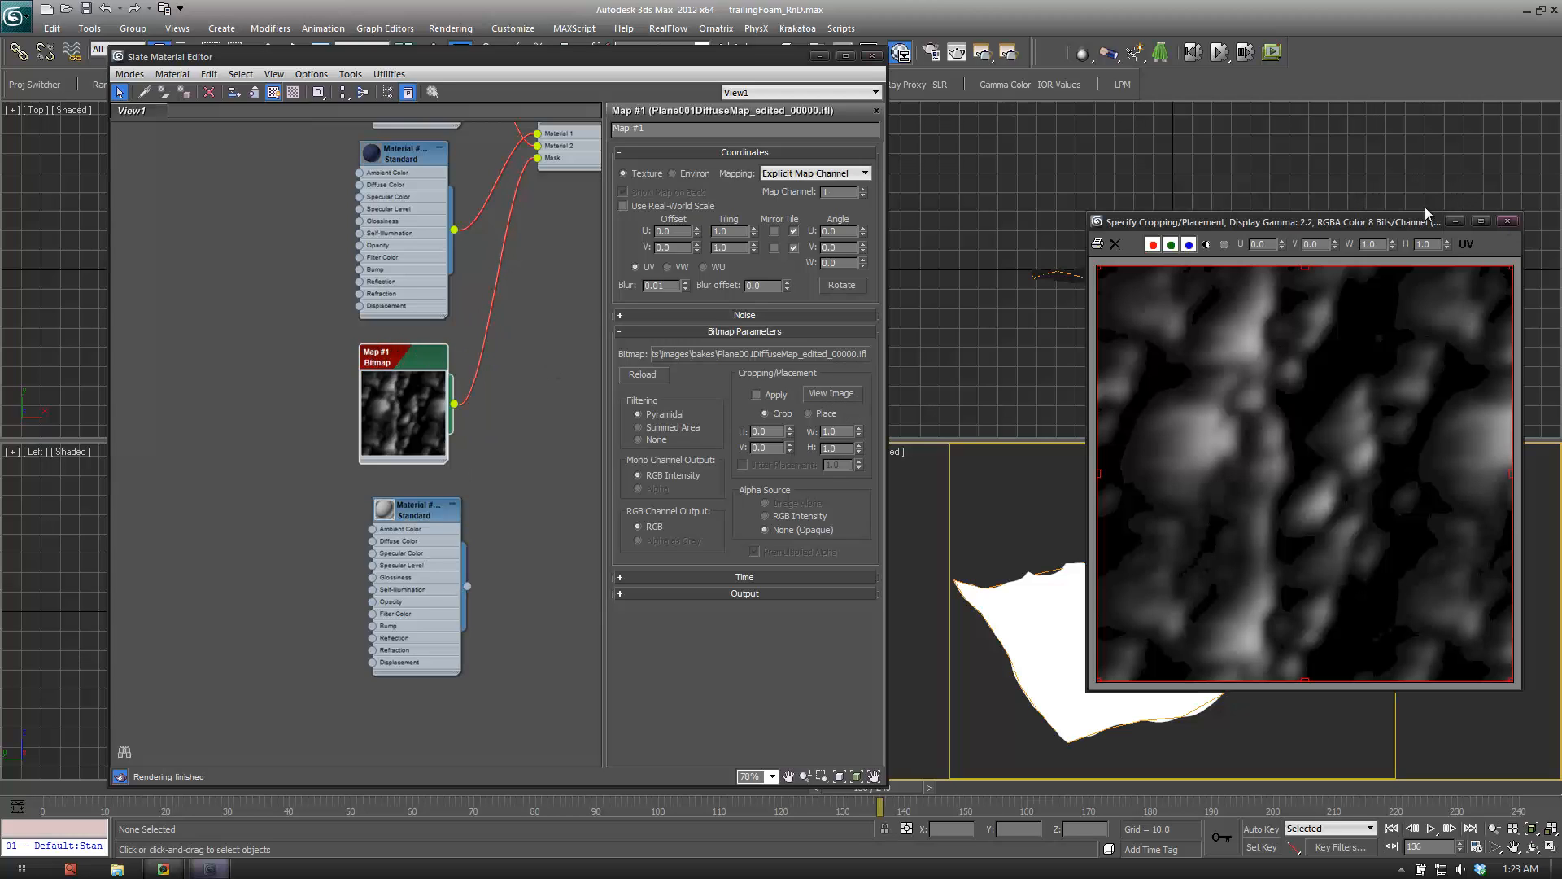
left_click_drag(1407, 223, 976, 244)
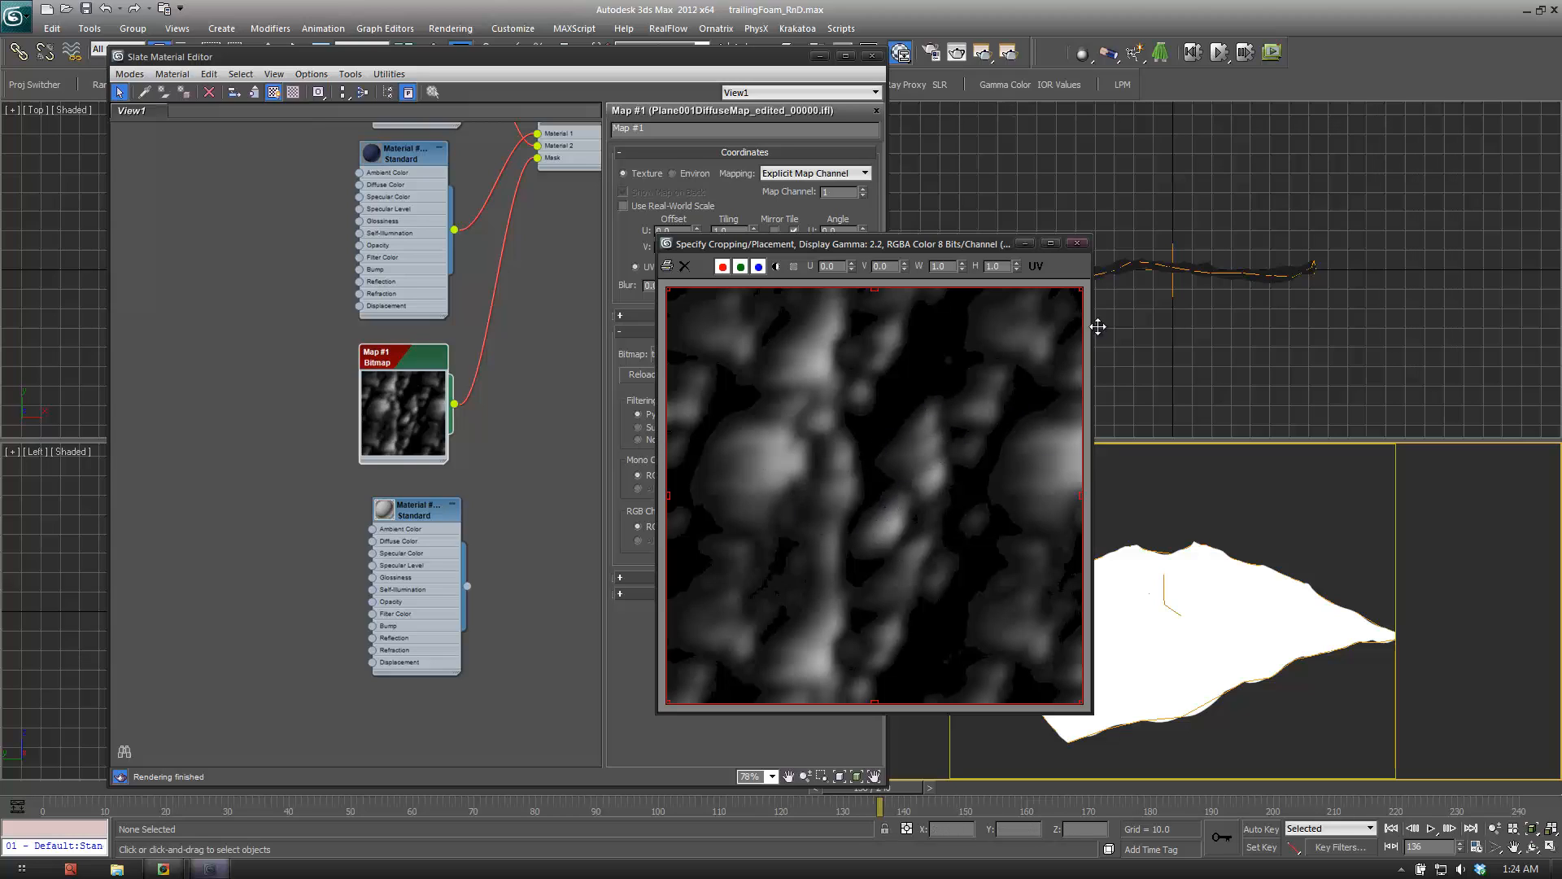
Close the mask image and examine the enlarged Map #1 bitmap preview at frames 25, 46 and 69.
left_click(1076, 242)
scroll(554, 593, "up", 8)
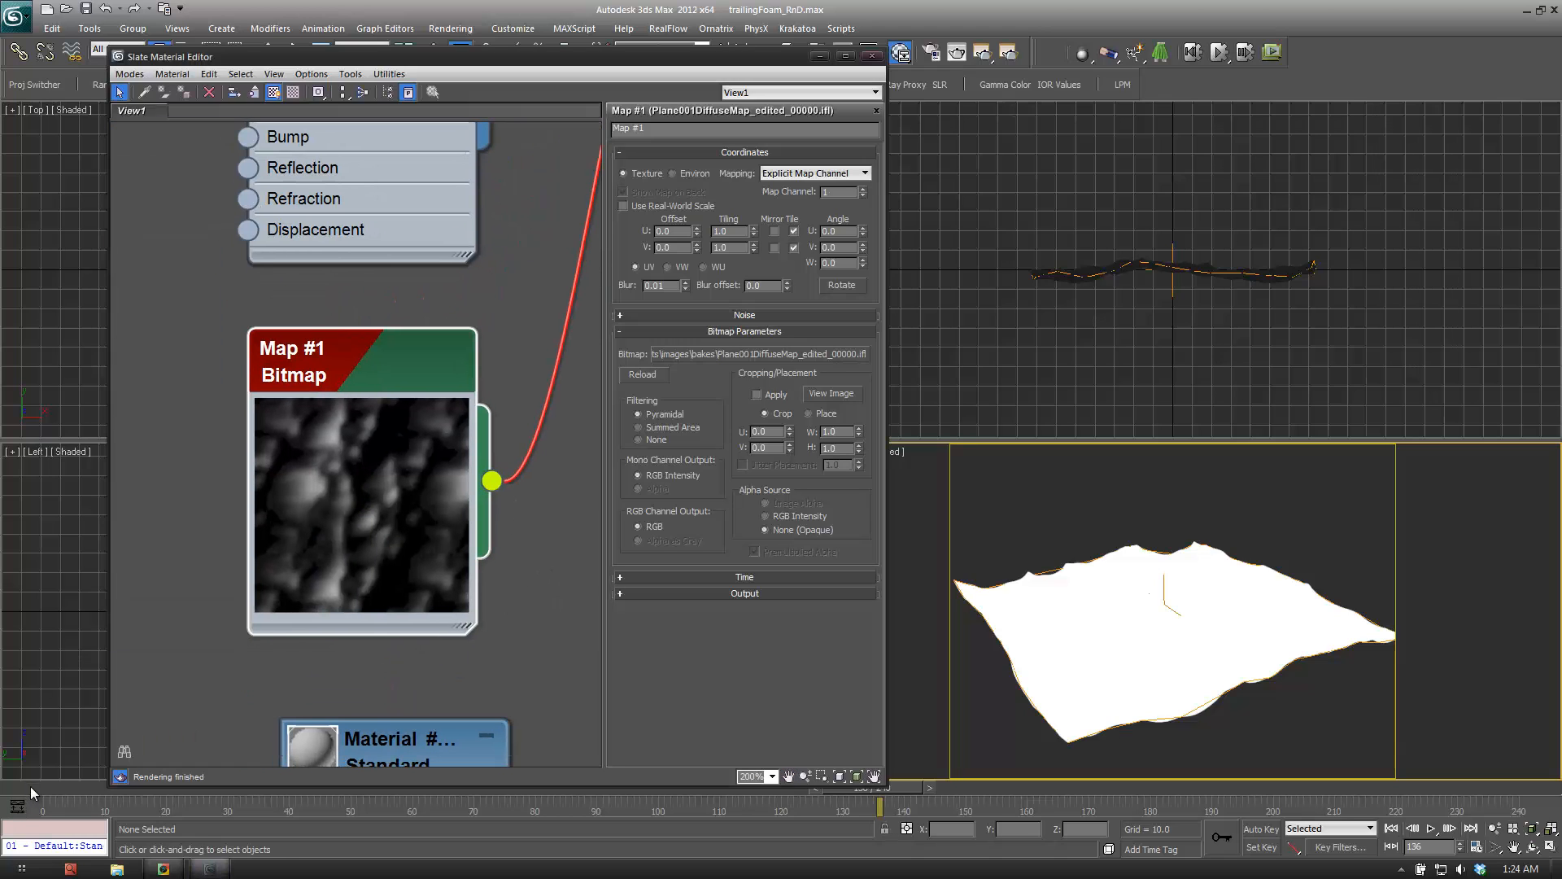
left_click_drag(31, 786, 199, 784)
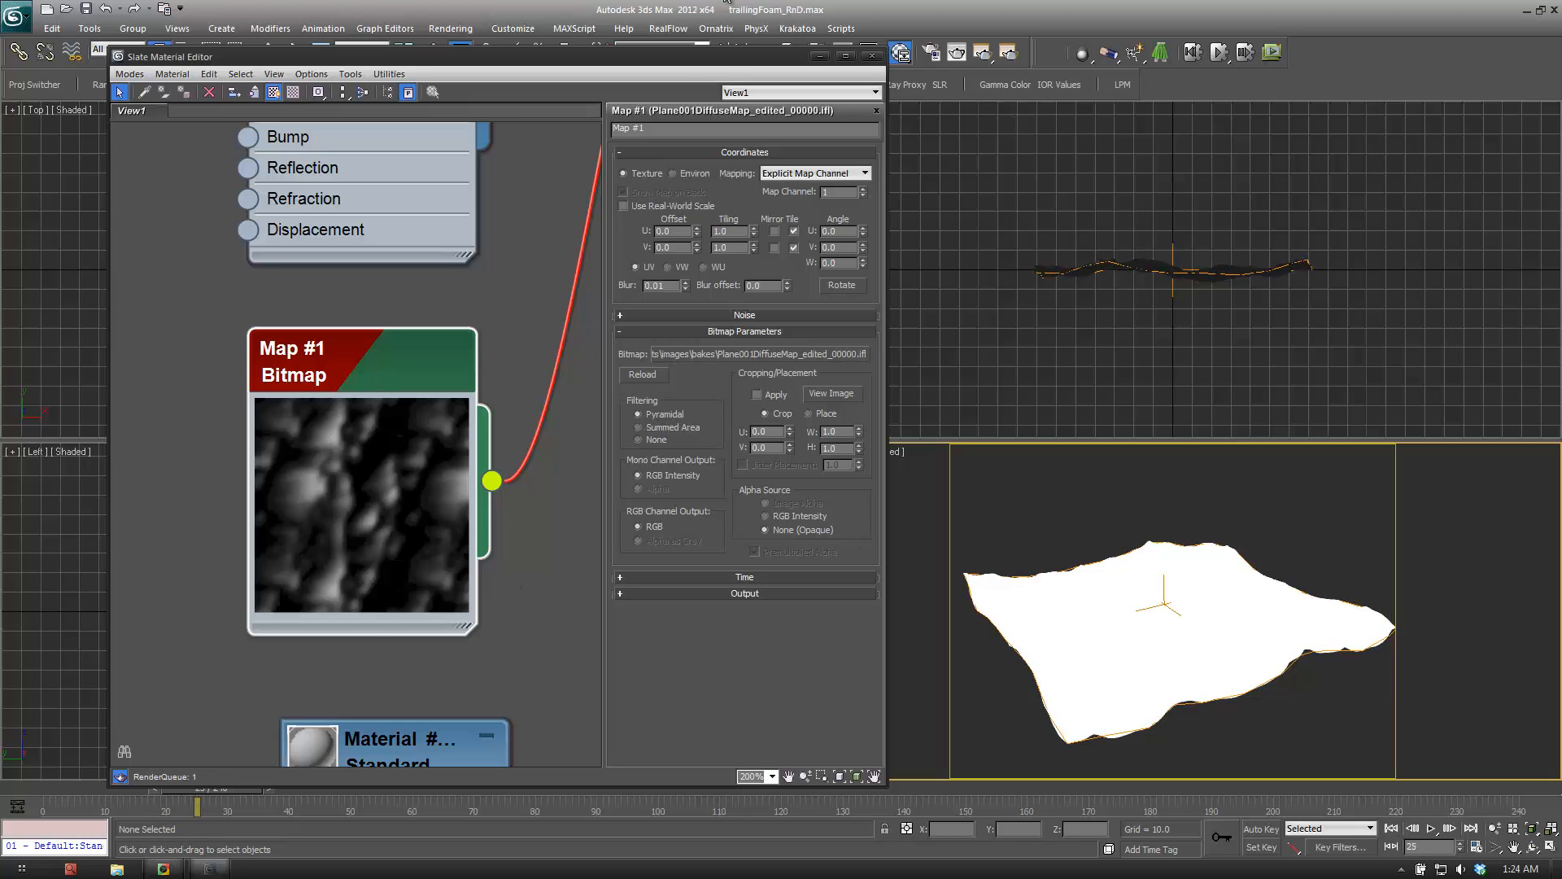
left_click_drag(699, 65, 801, 20)
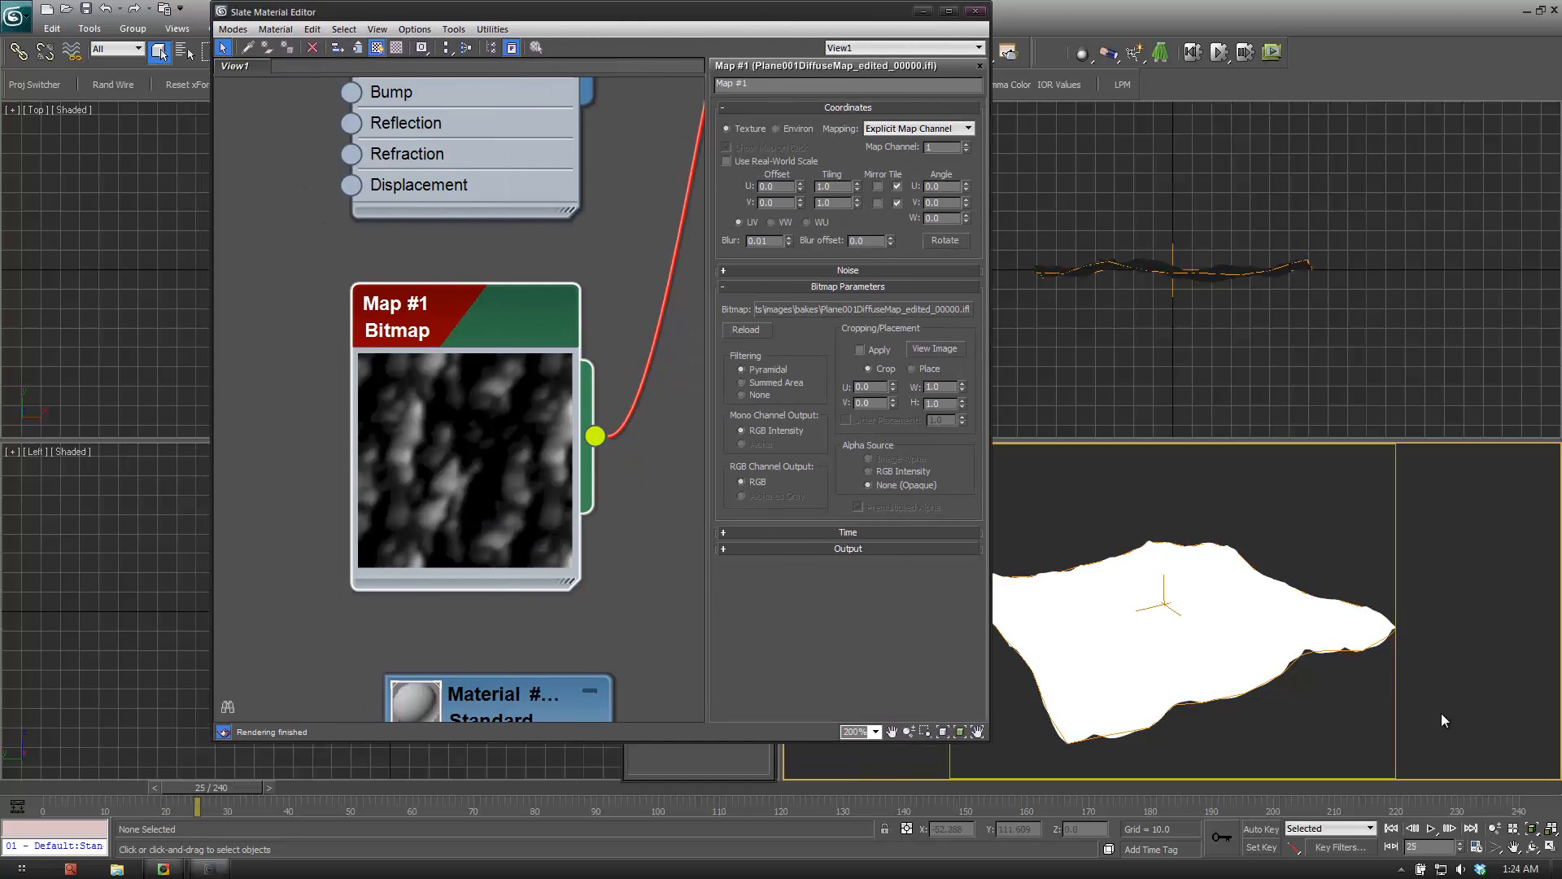
left_click_drag(277, 787, 332, 790)
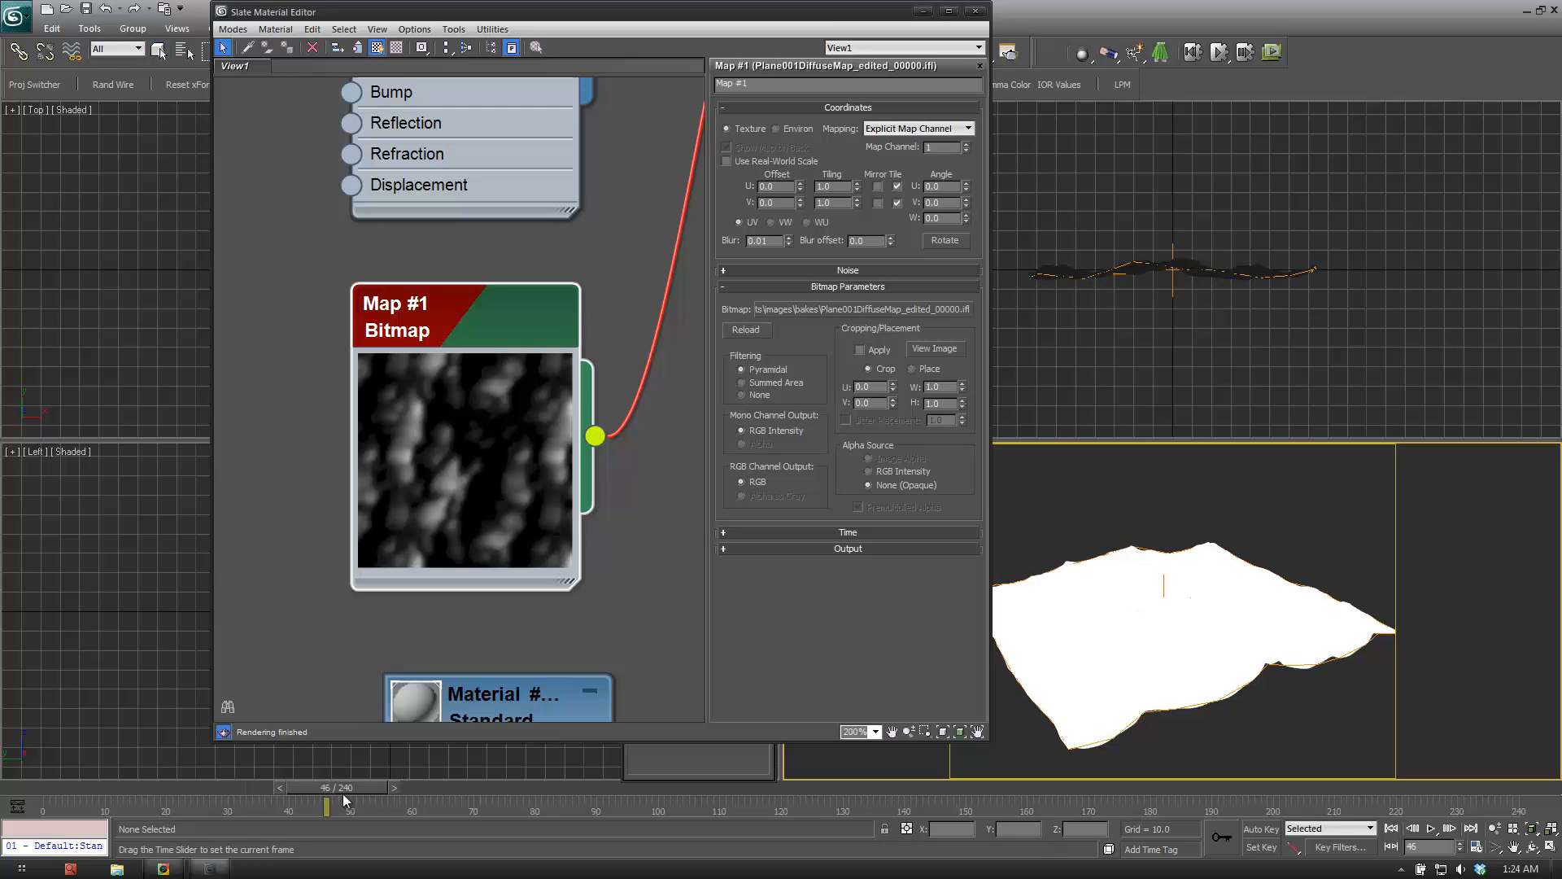
left_click_drag(332, 789, 477, 789)
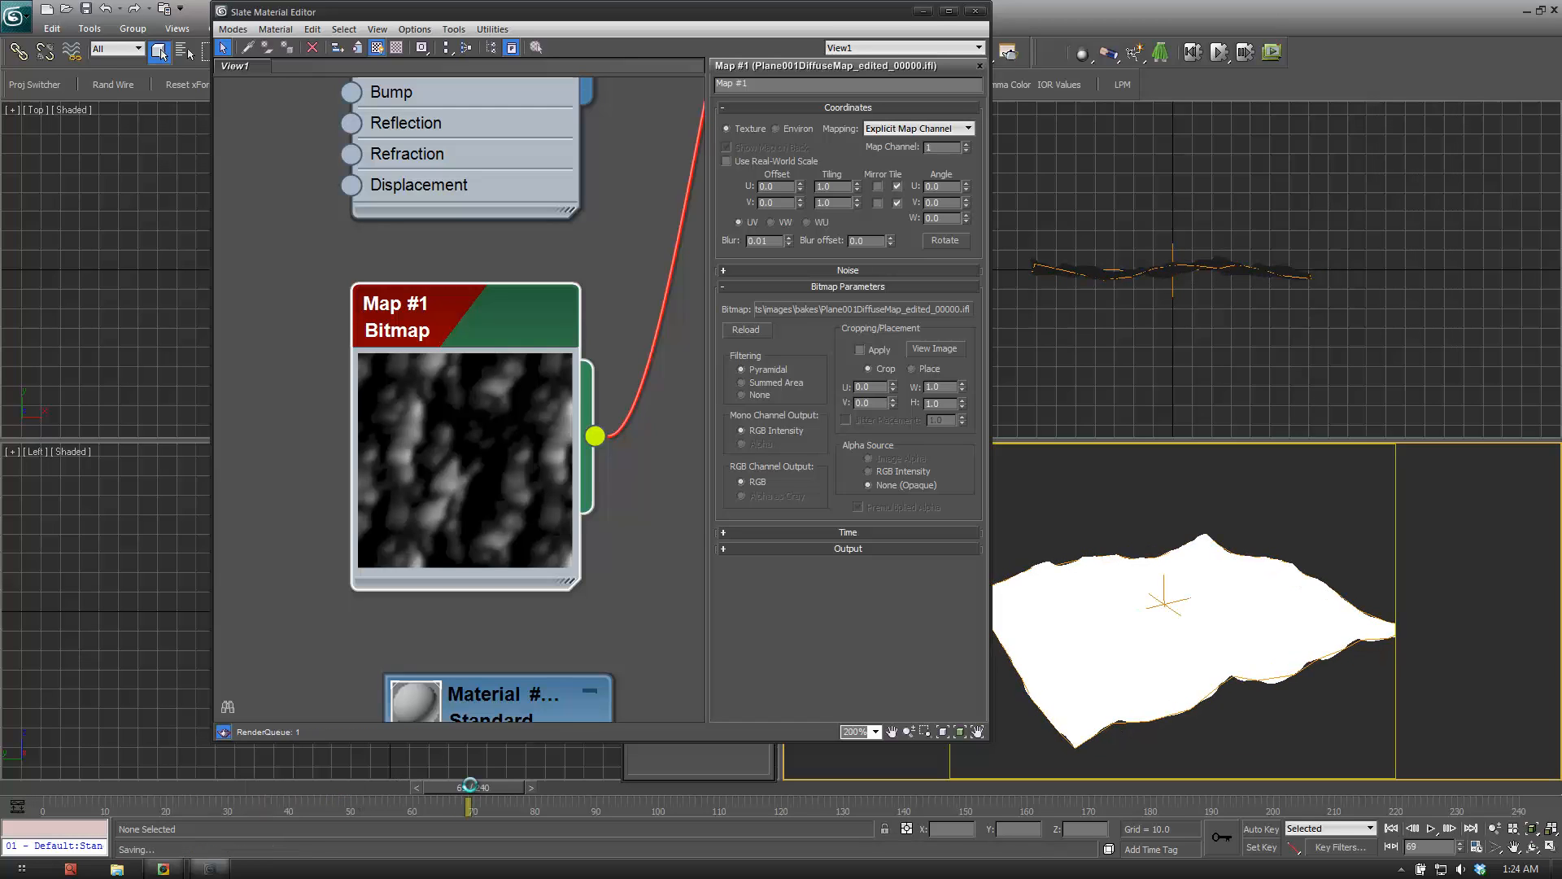
Assign the Material #142 Blend material to the ocean plane in the Perspective view.
middle_click_drag(380, 290, 363, 417)
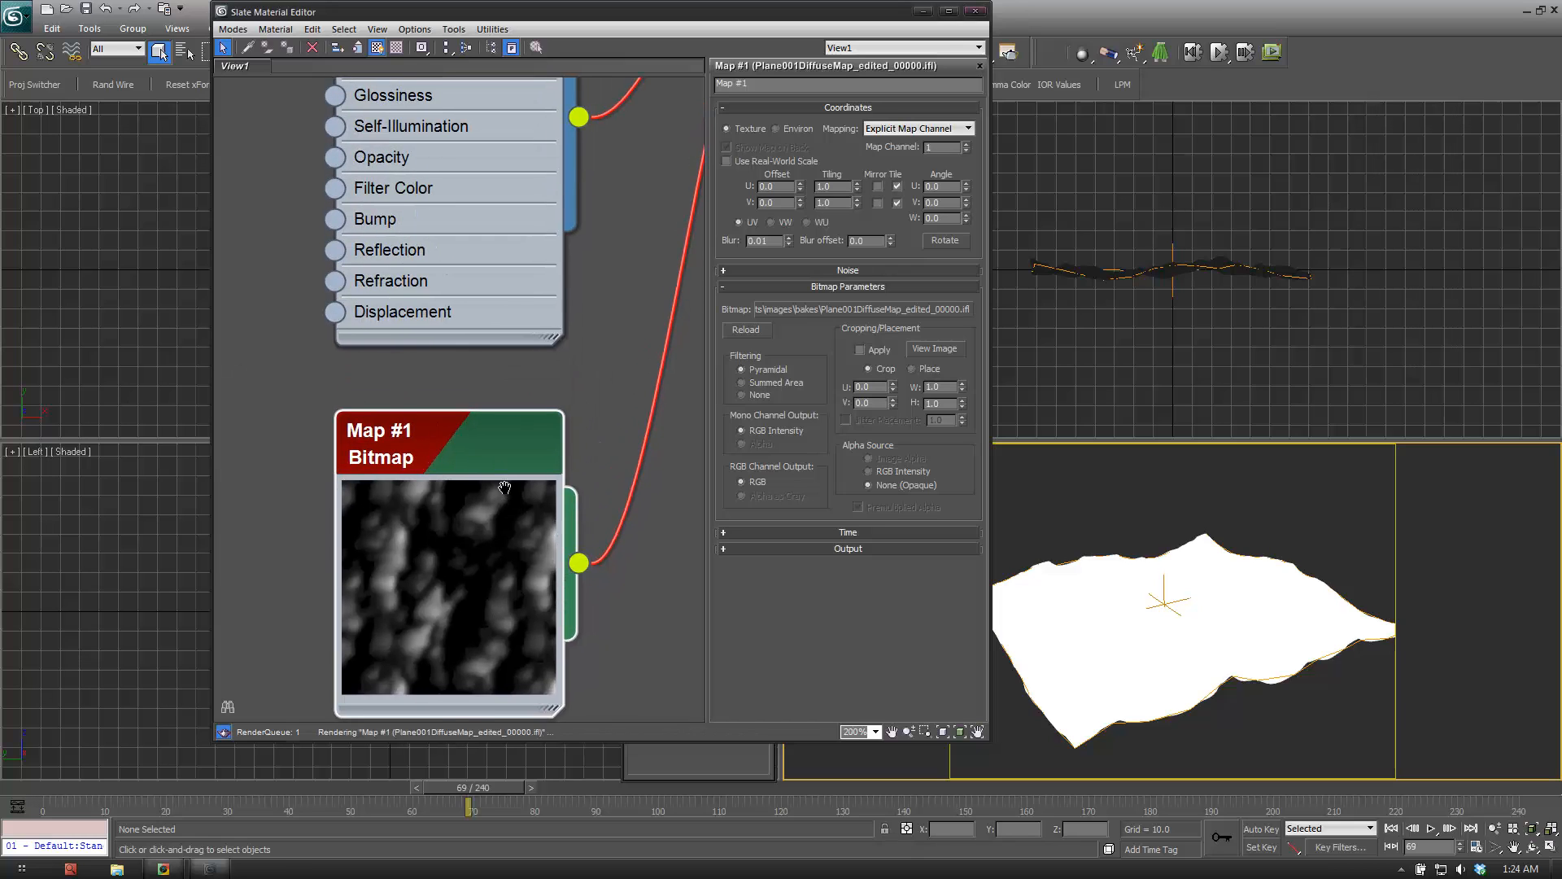
middle_click_drag(337, 321, 251, 439)
middle_click_drag(508, 348, 562, 606)
scroll(514, 459, "down", 3)
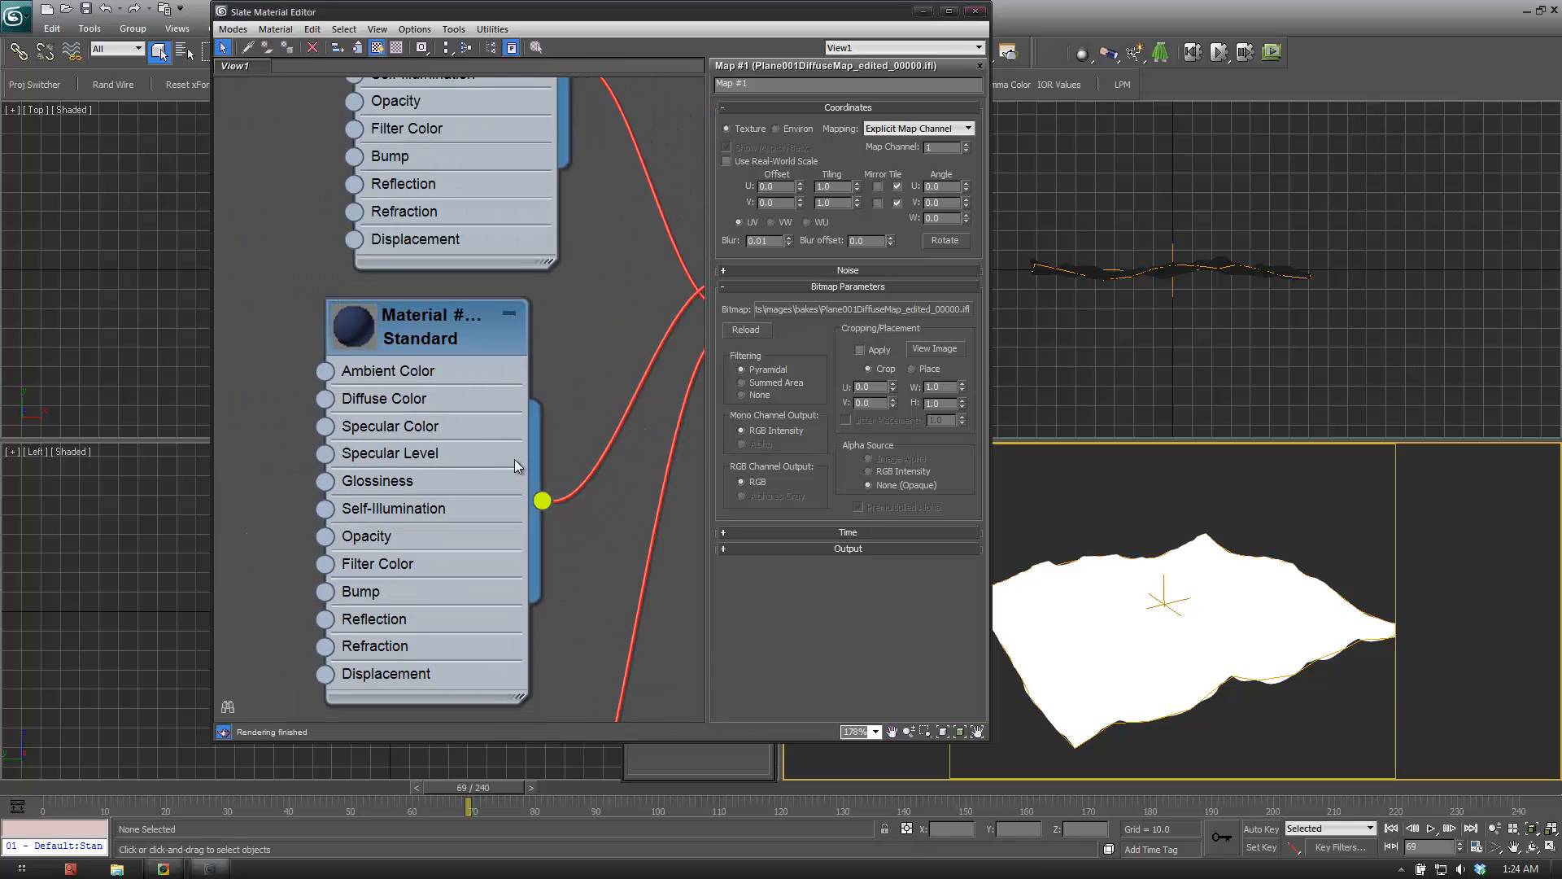
middle_click_drag(560, 536, 455, 645)
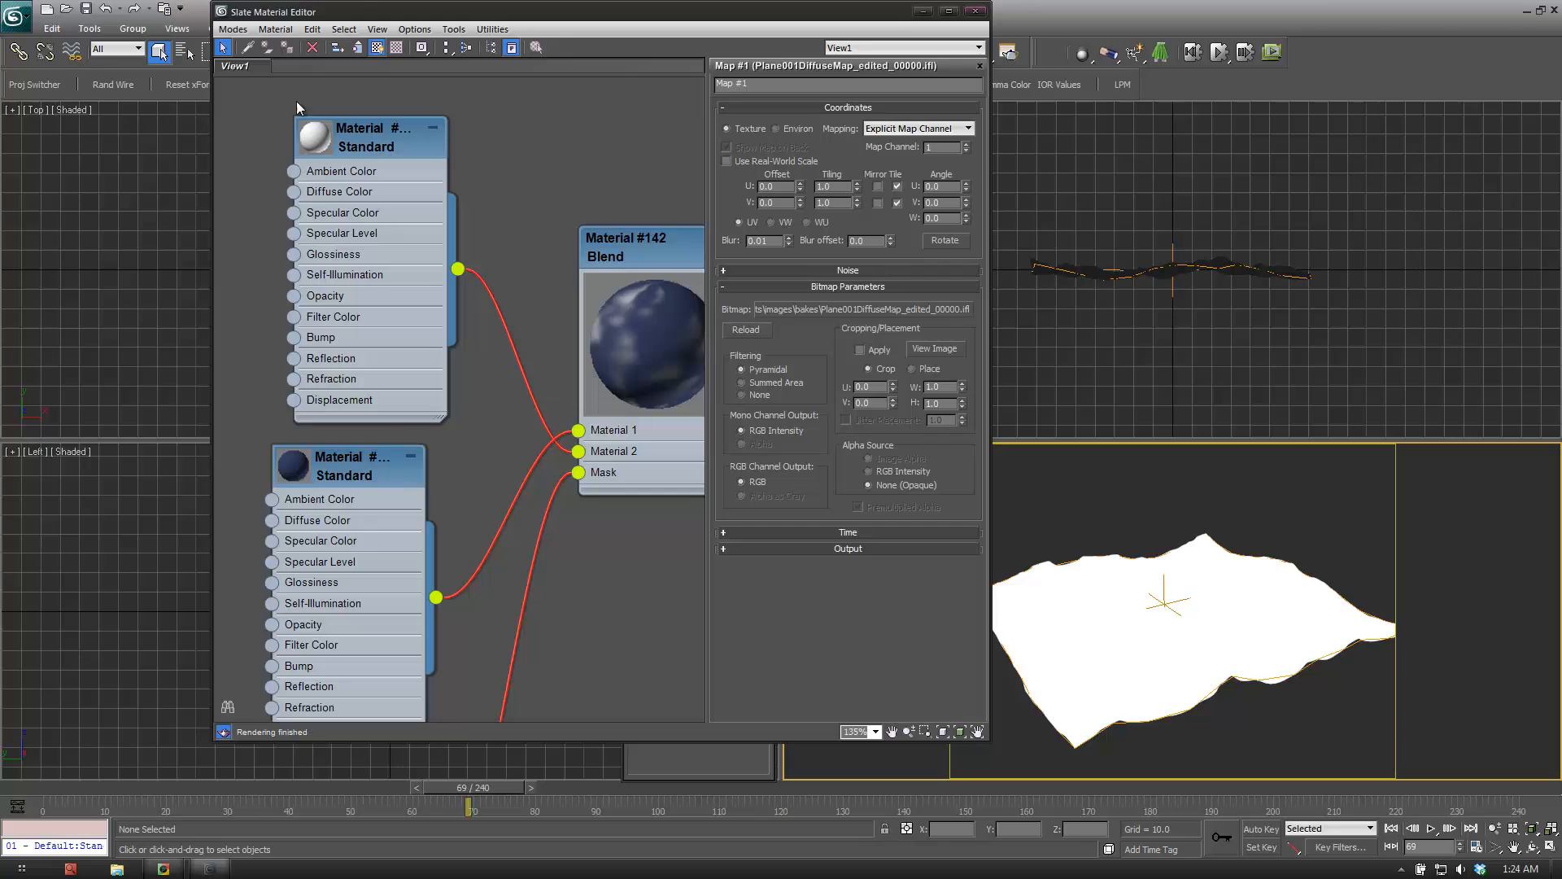
middle_click_drag(623, 403, 478, 402)
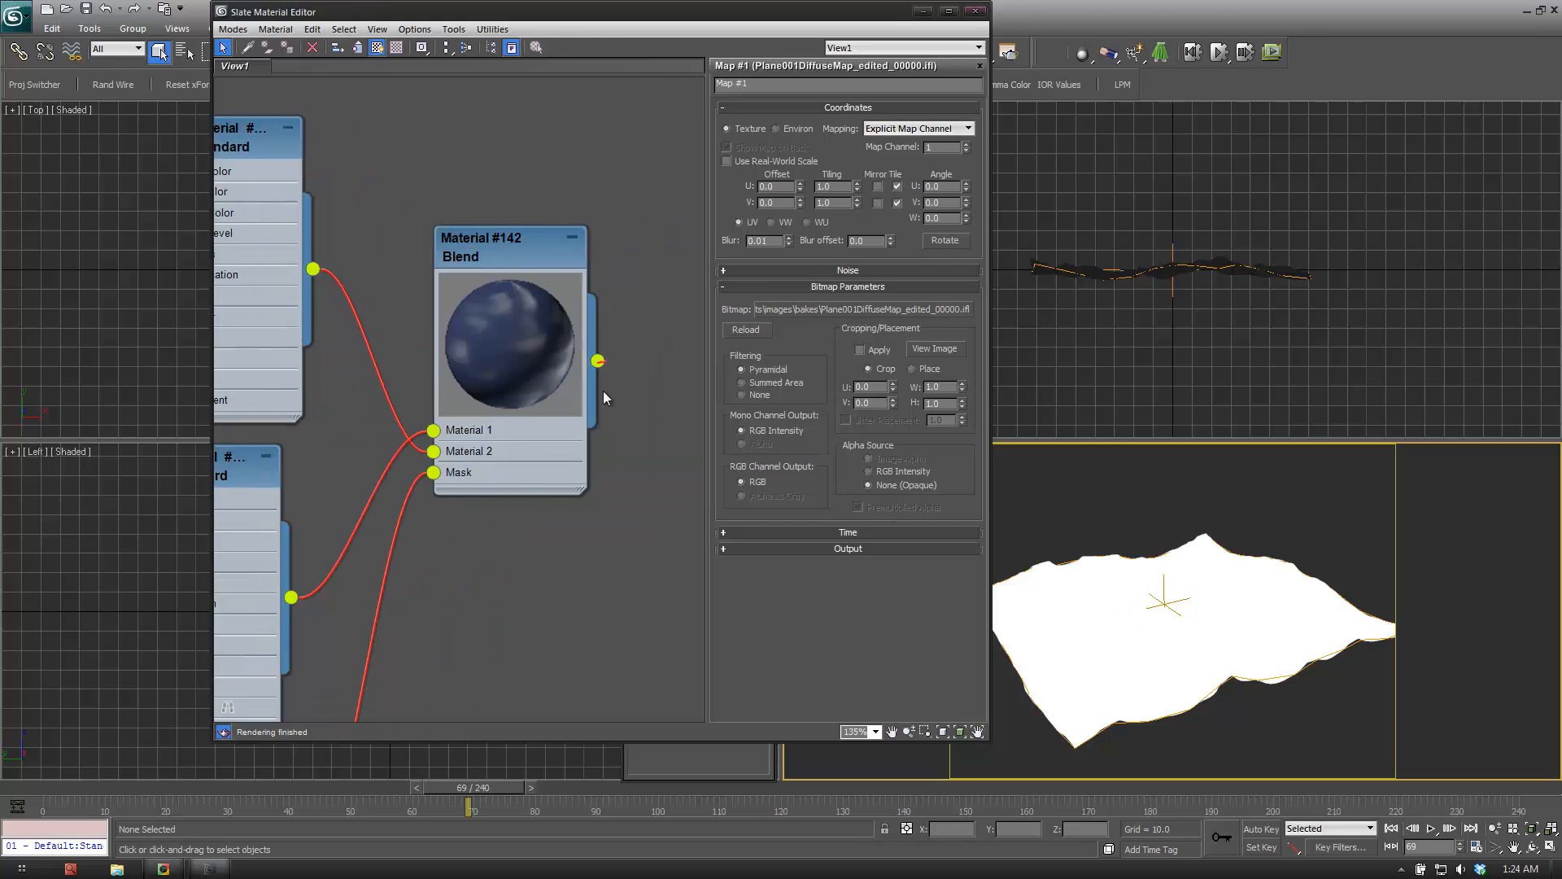
left_click_drag(603, 397, 1243, 657)
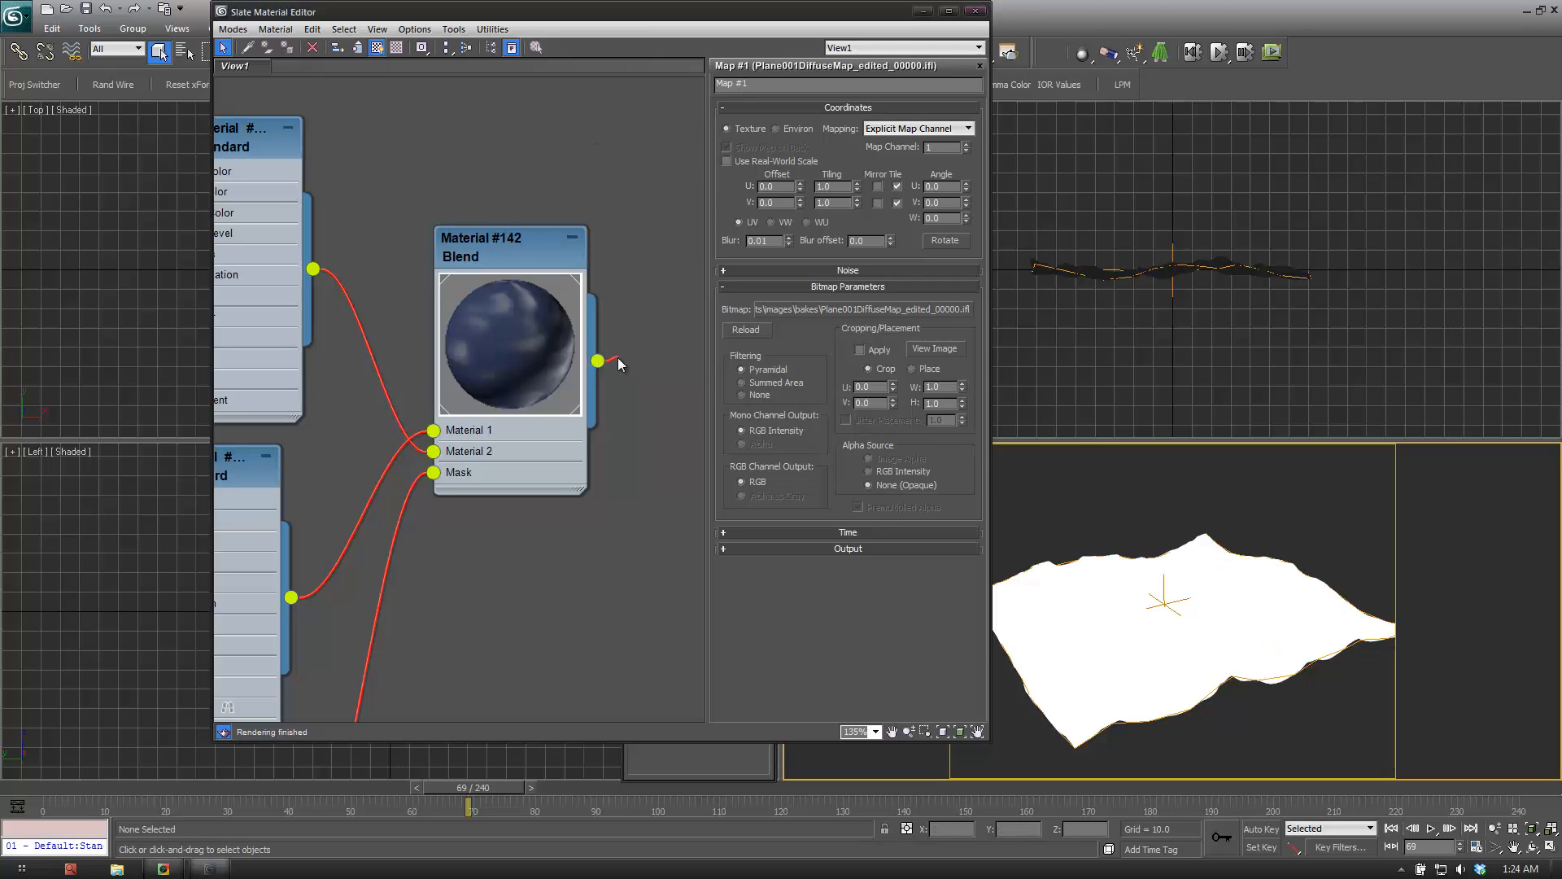
left_click_drag(619, 358, 1234, 634)
right_click(494, 246)
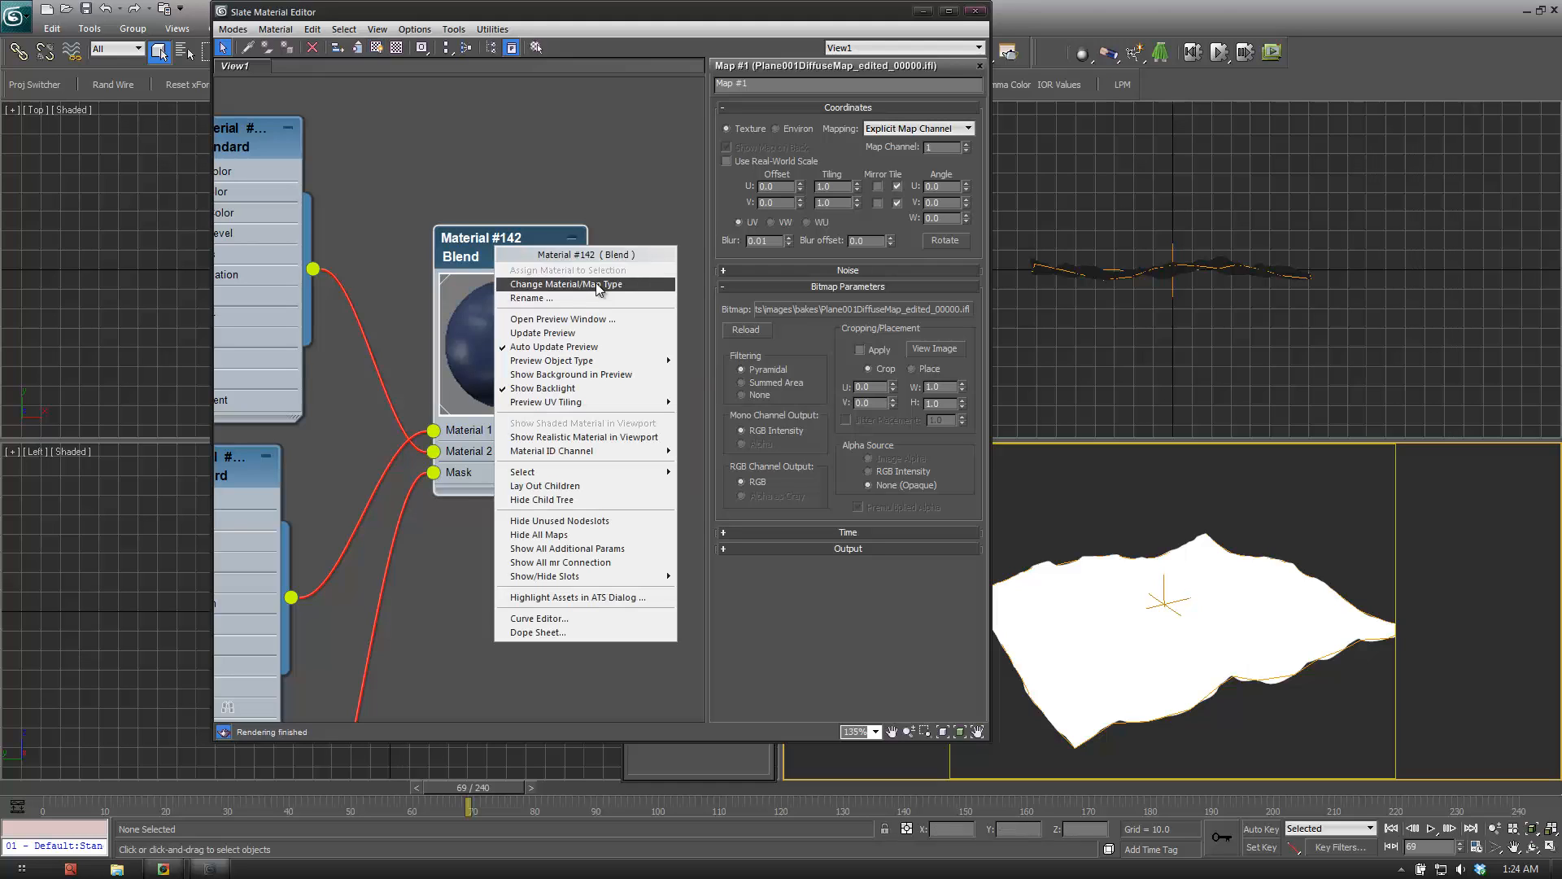
left_click(638, 177)
Add a Tension modifier to Plane001 and toggle its vertex color display off to show the assigned material.
left_click(705, 753)
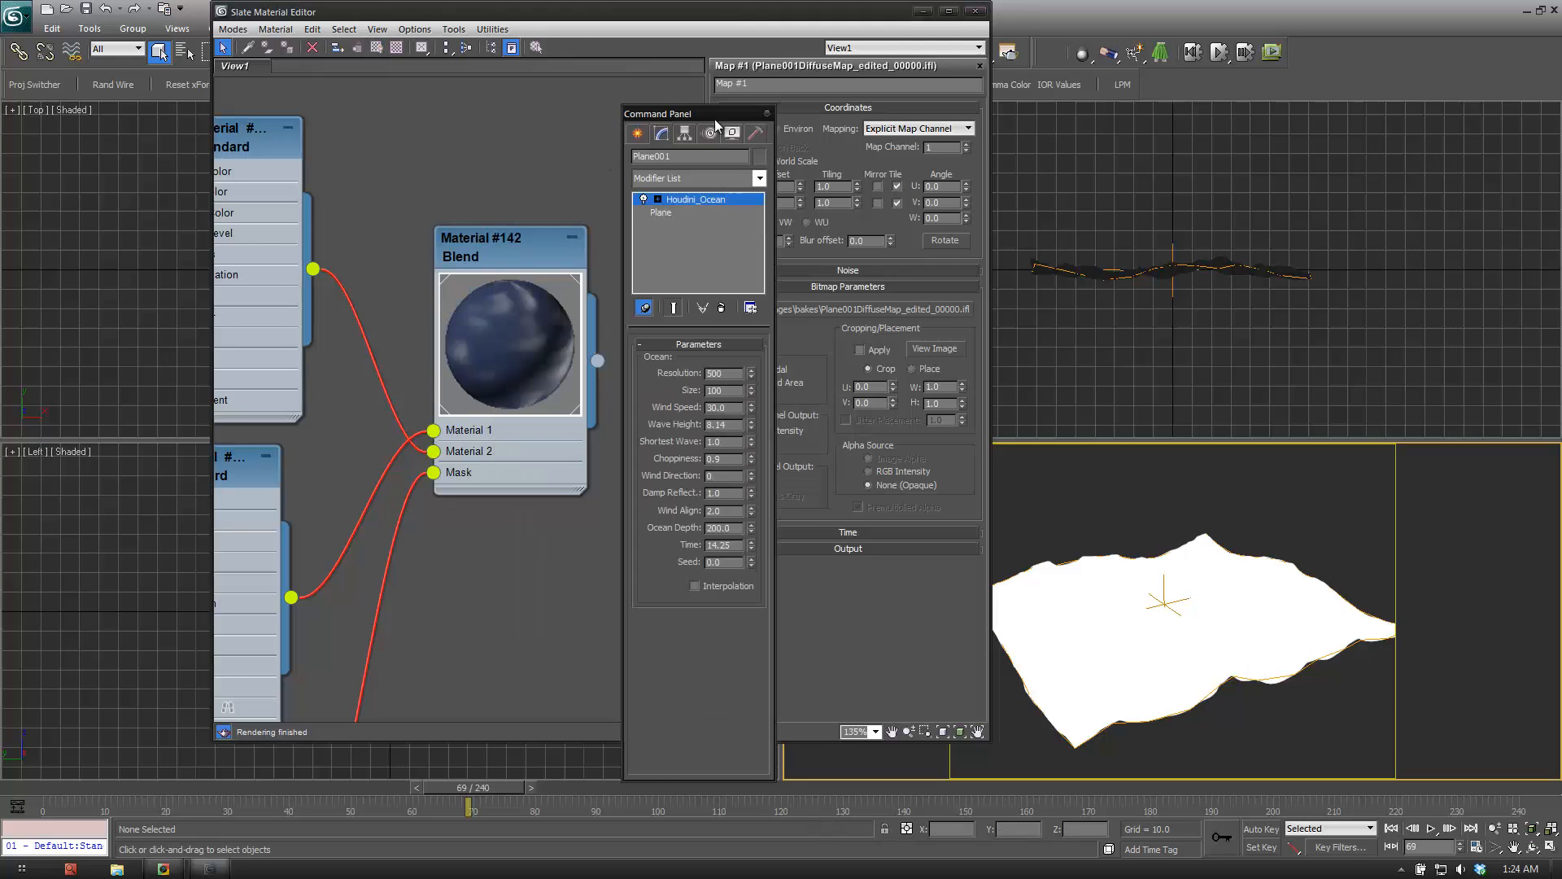
left_click(758, 184)
type("te")
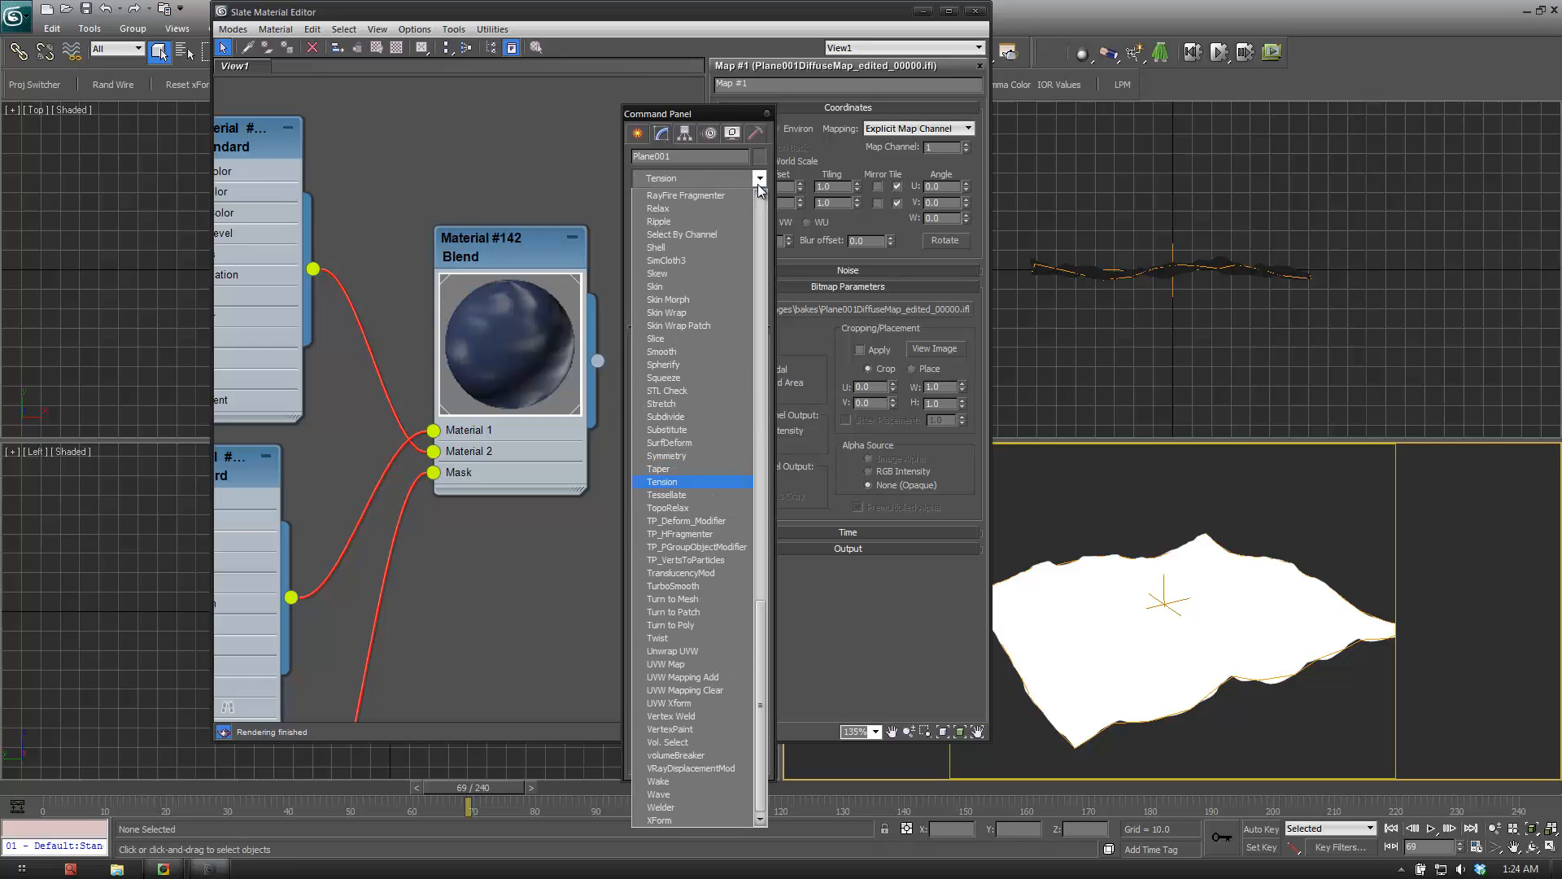
key("Return")
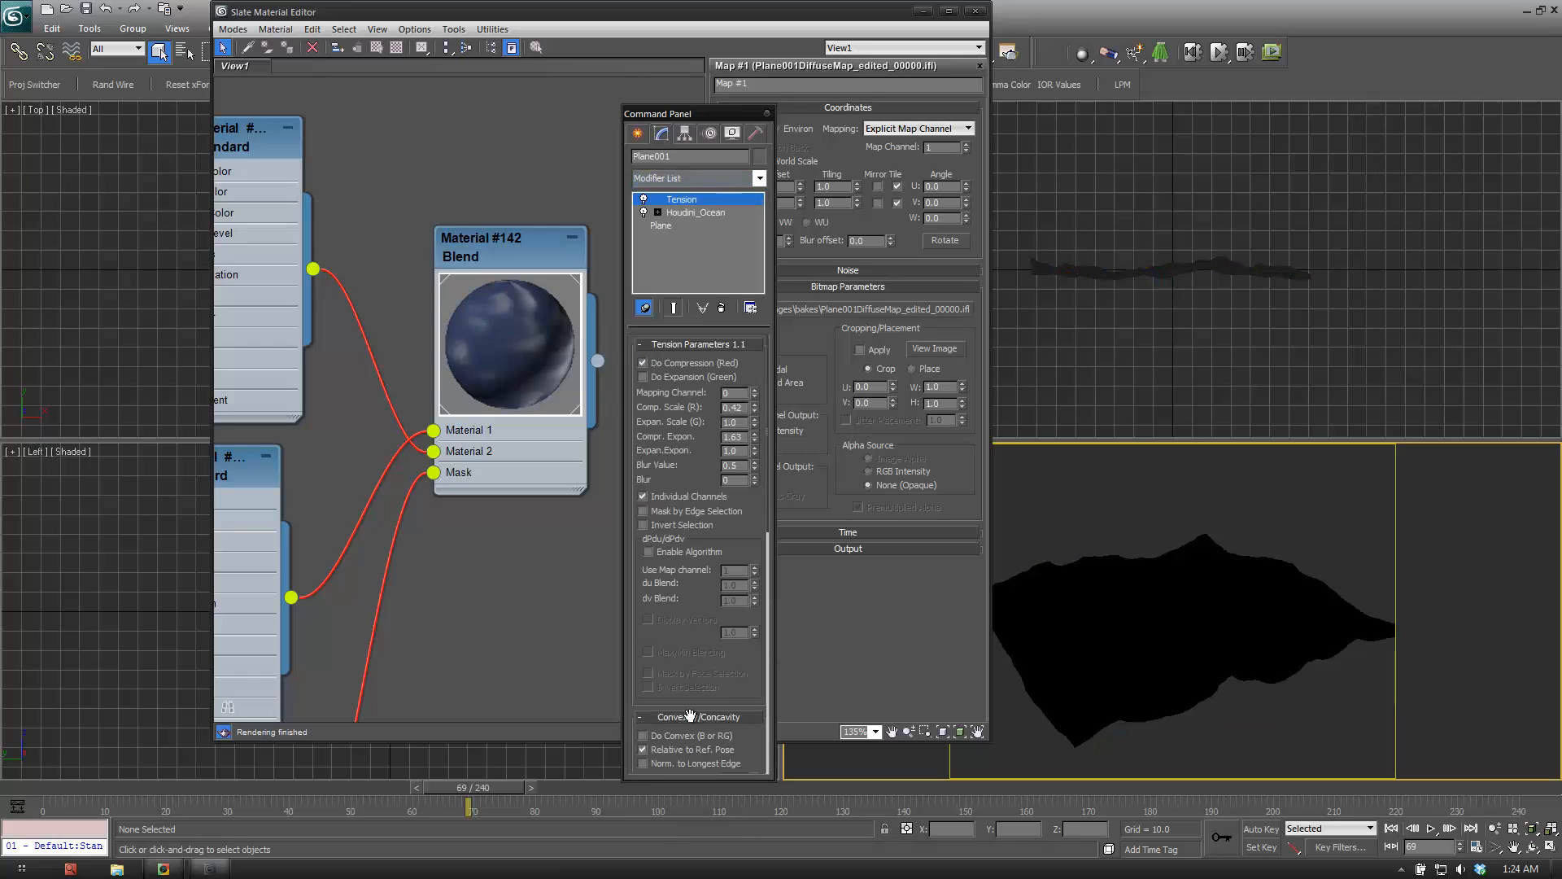
scroll(710, 391, "down", 3)
scroll(710, 390, "down", 5)
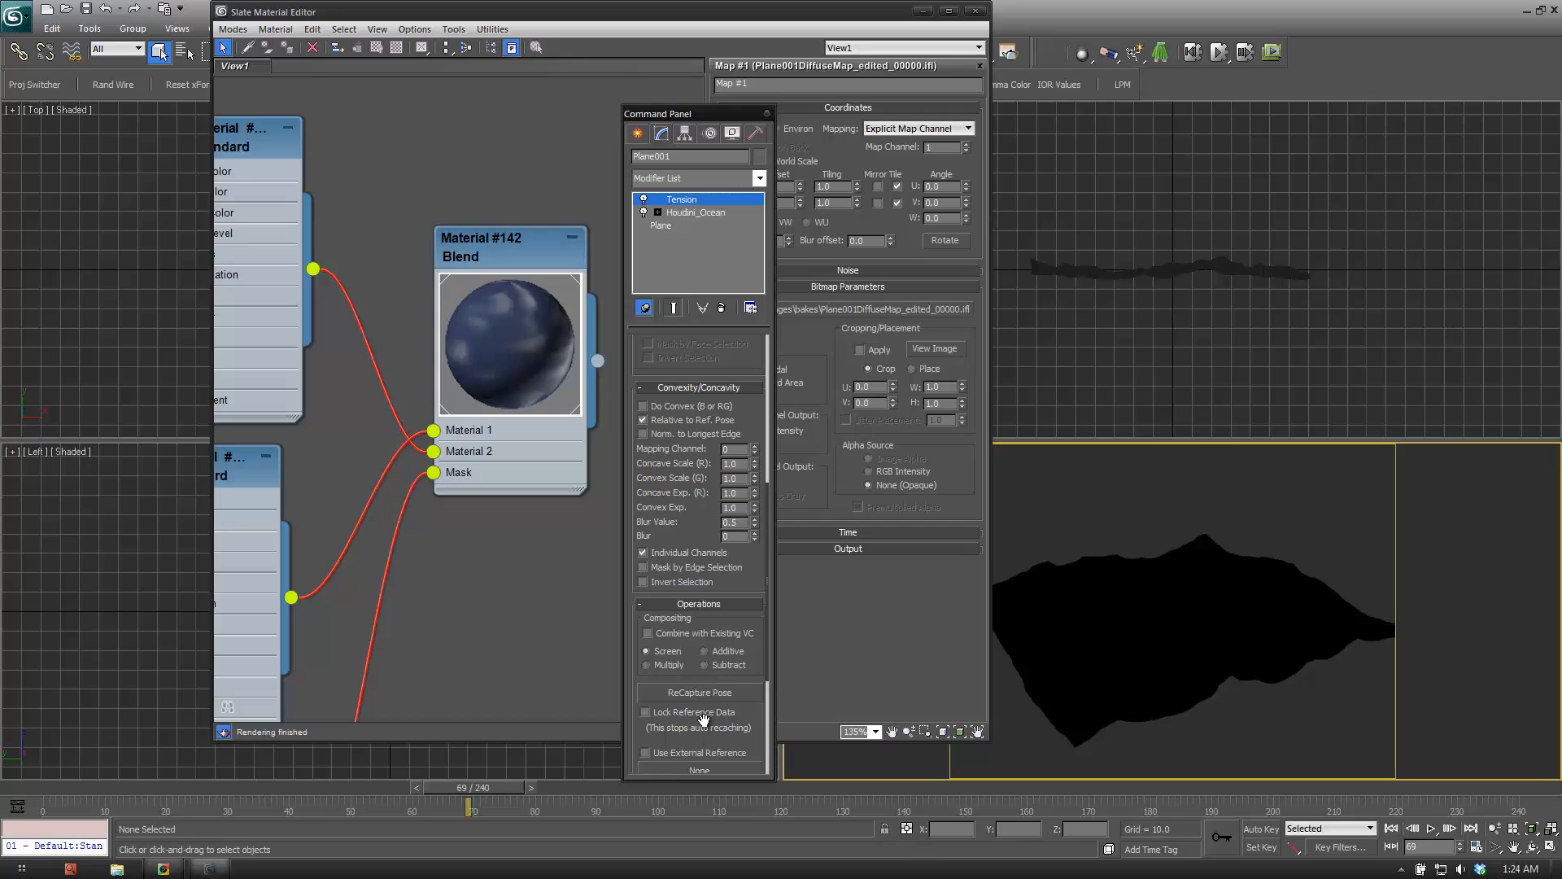
scroll(693, 528, "down", 5)
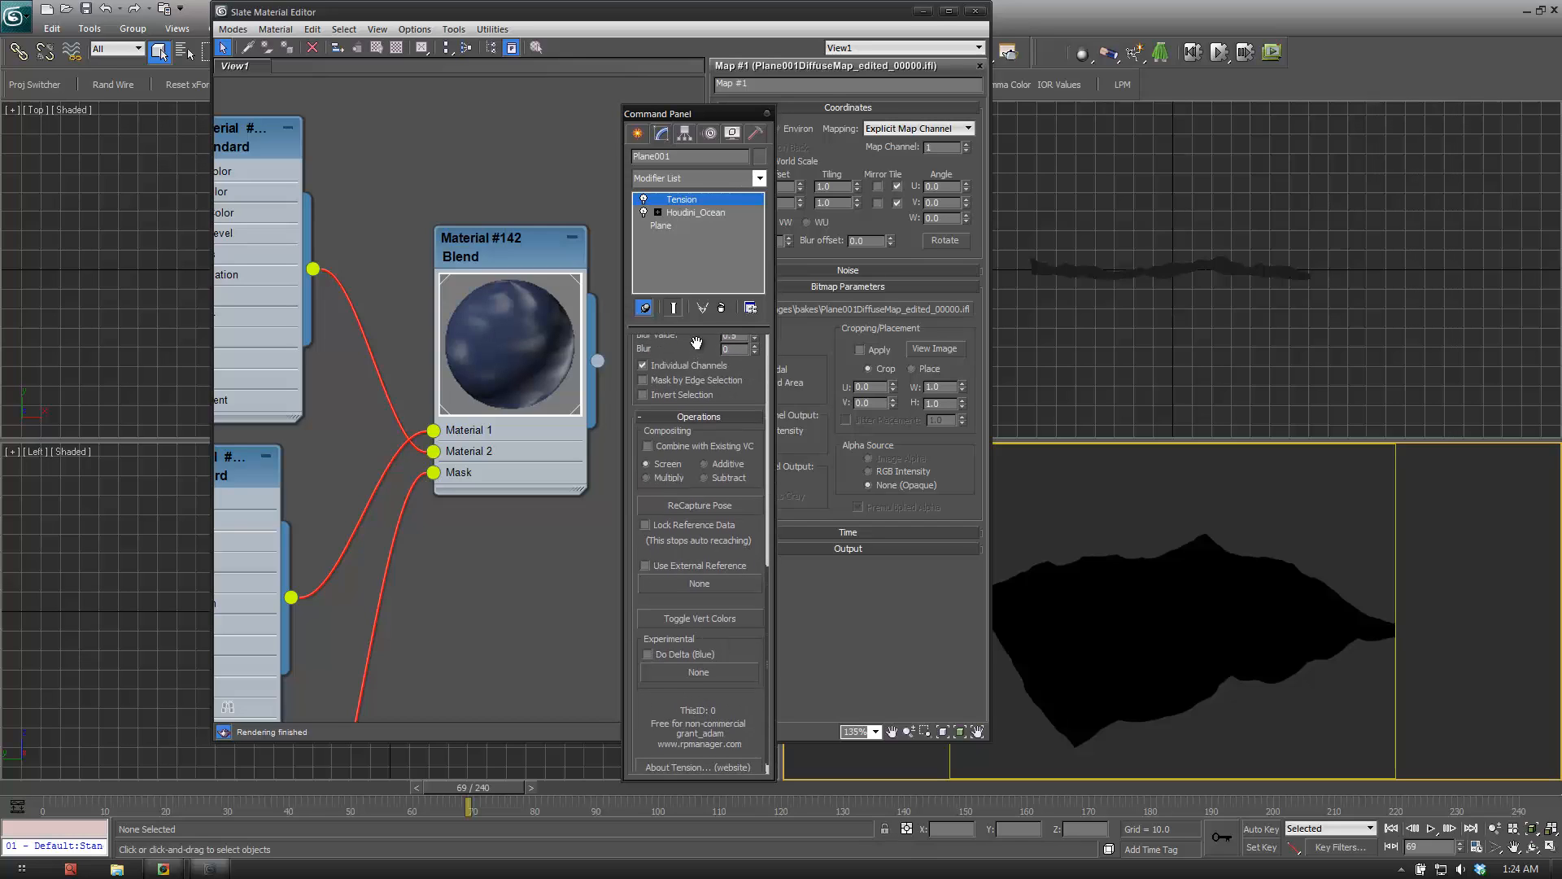
left_click(699, 611)
left_click(767, 113)
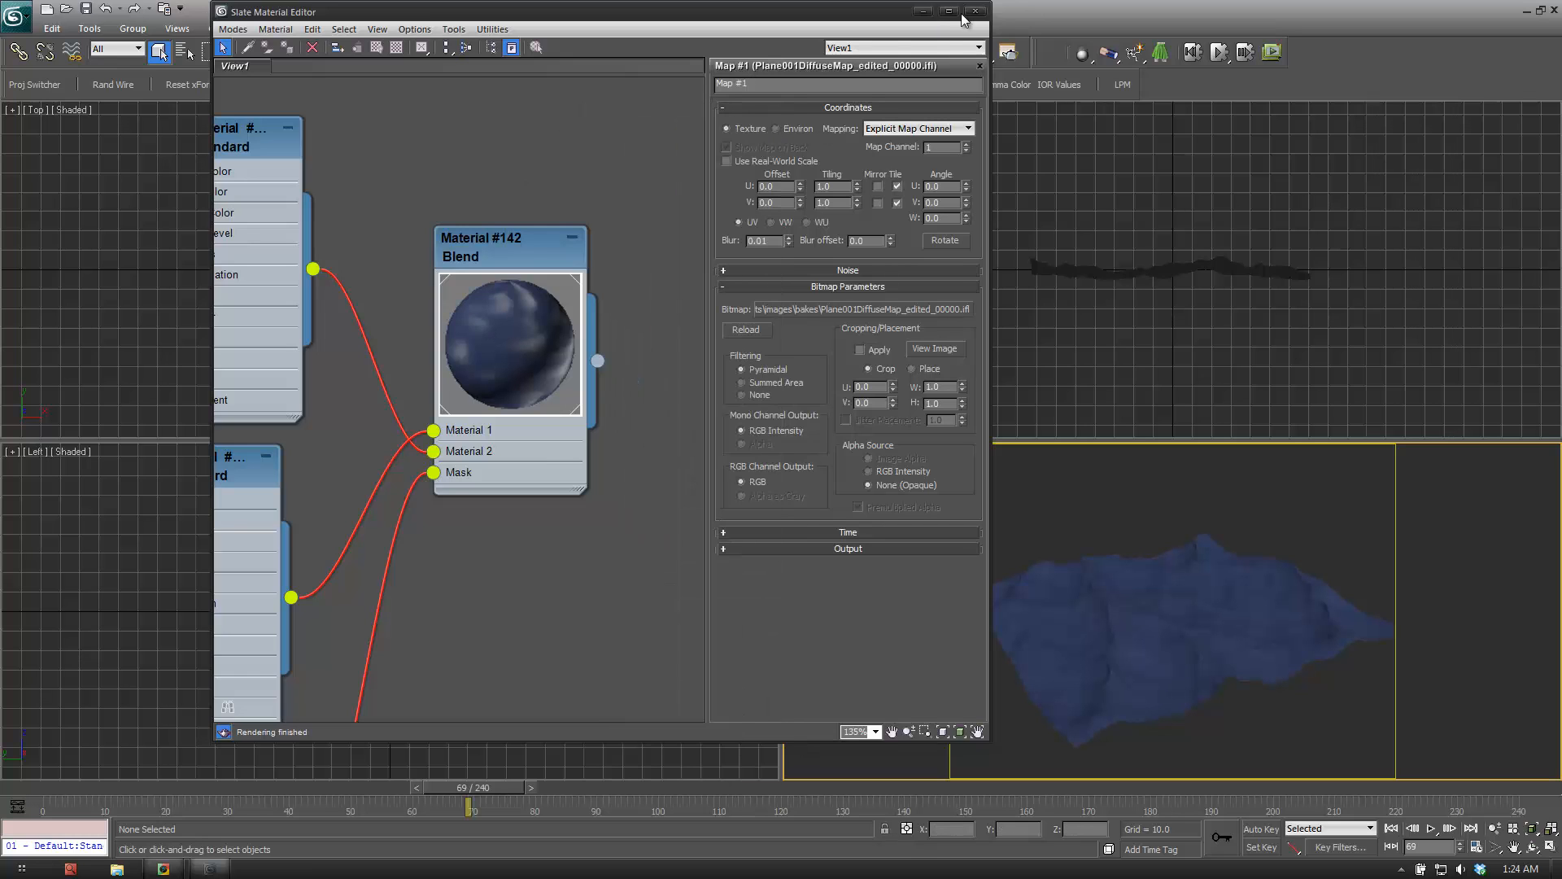
Render the ocean in ActiveShade, examine the foam on the crests at frames 69, 83 and 100, and close the render.
left_click_drag(818, 17, 685, 83)
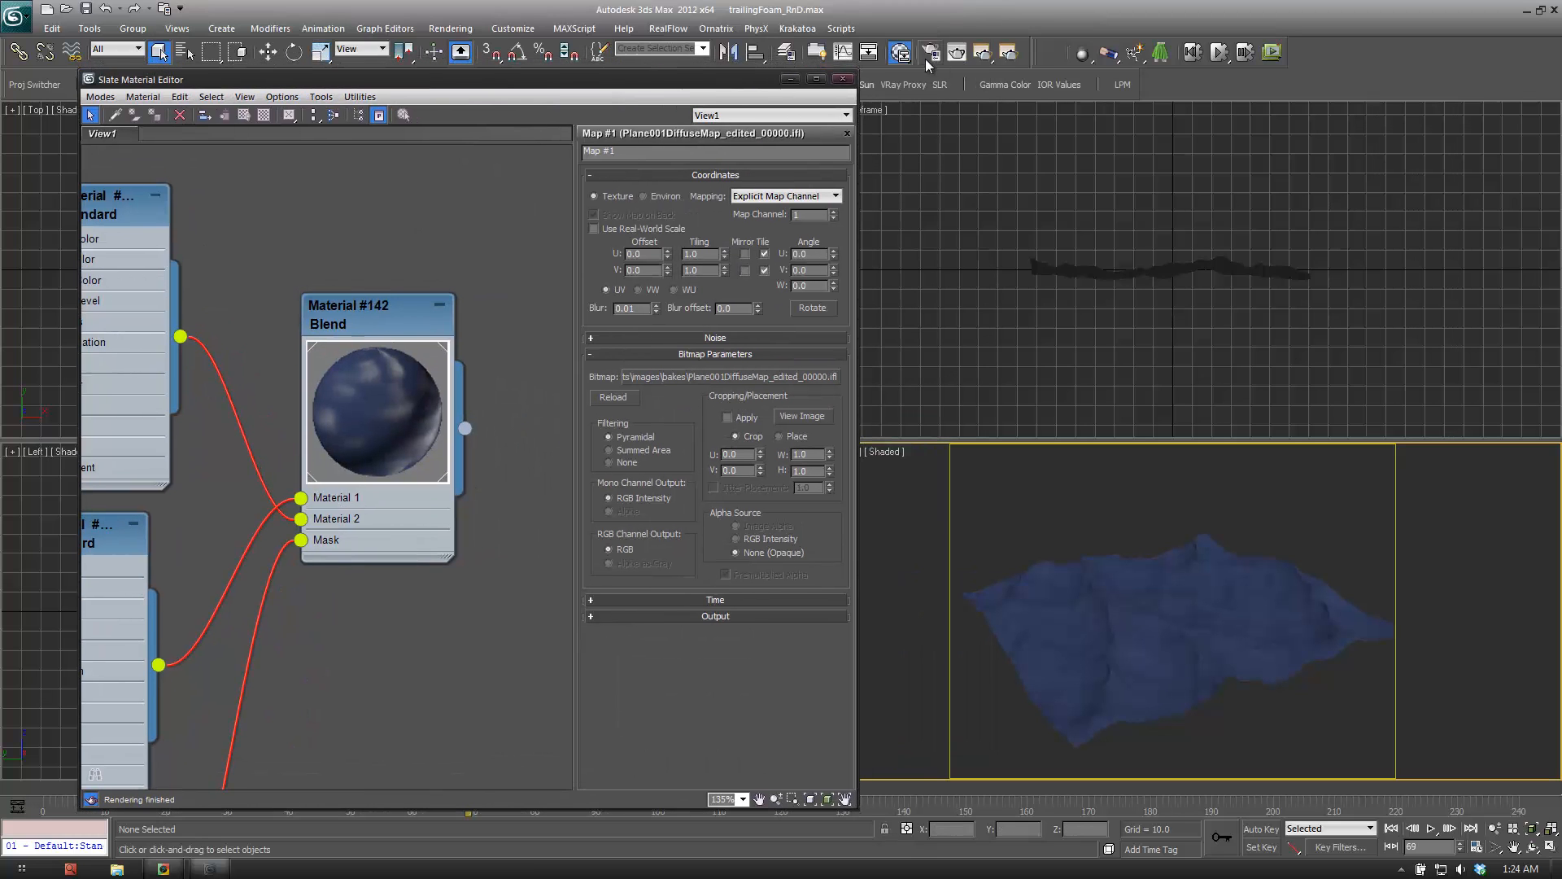
left_click(983, 52)
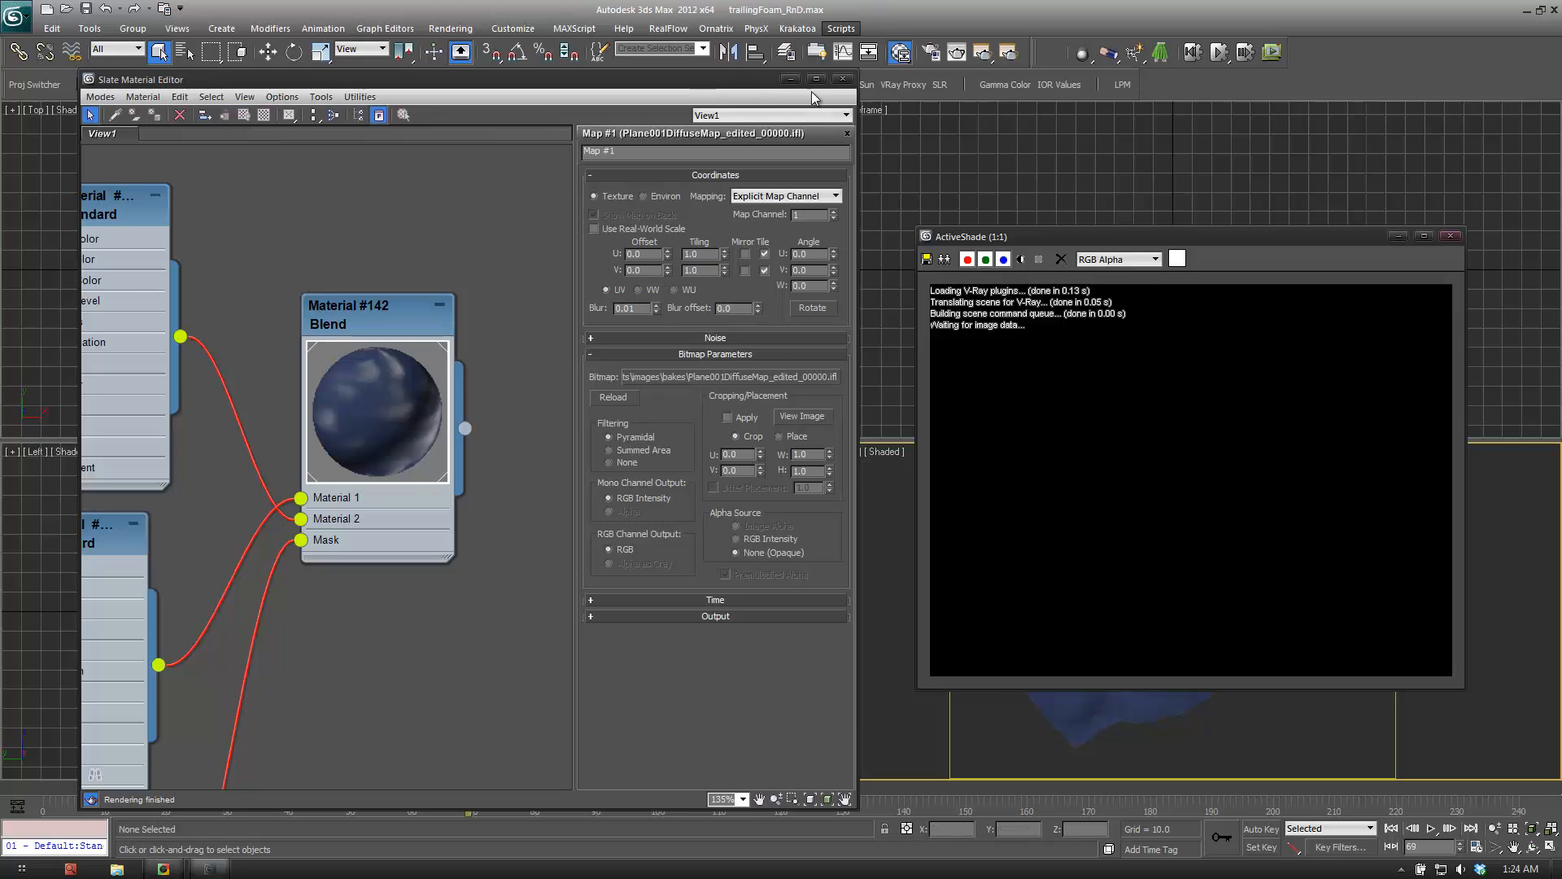
left_click(793, 80)
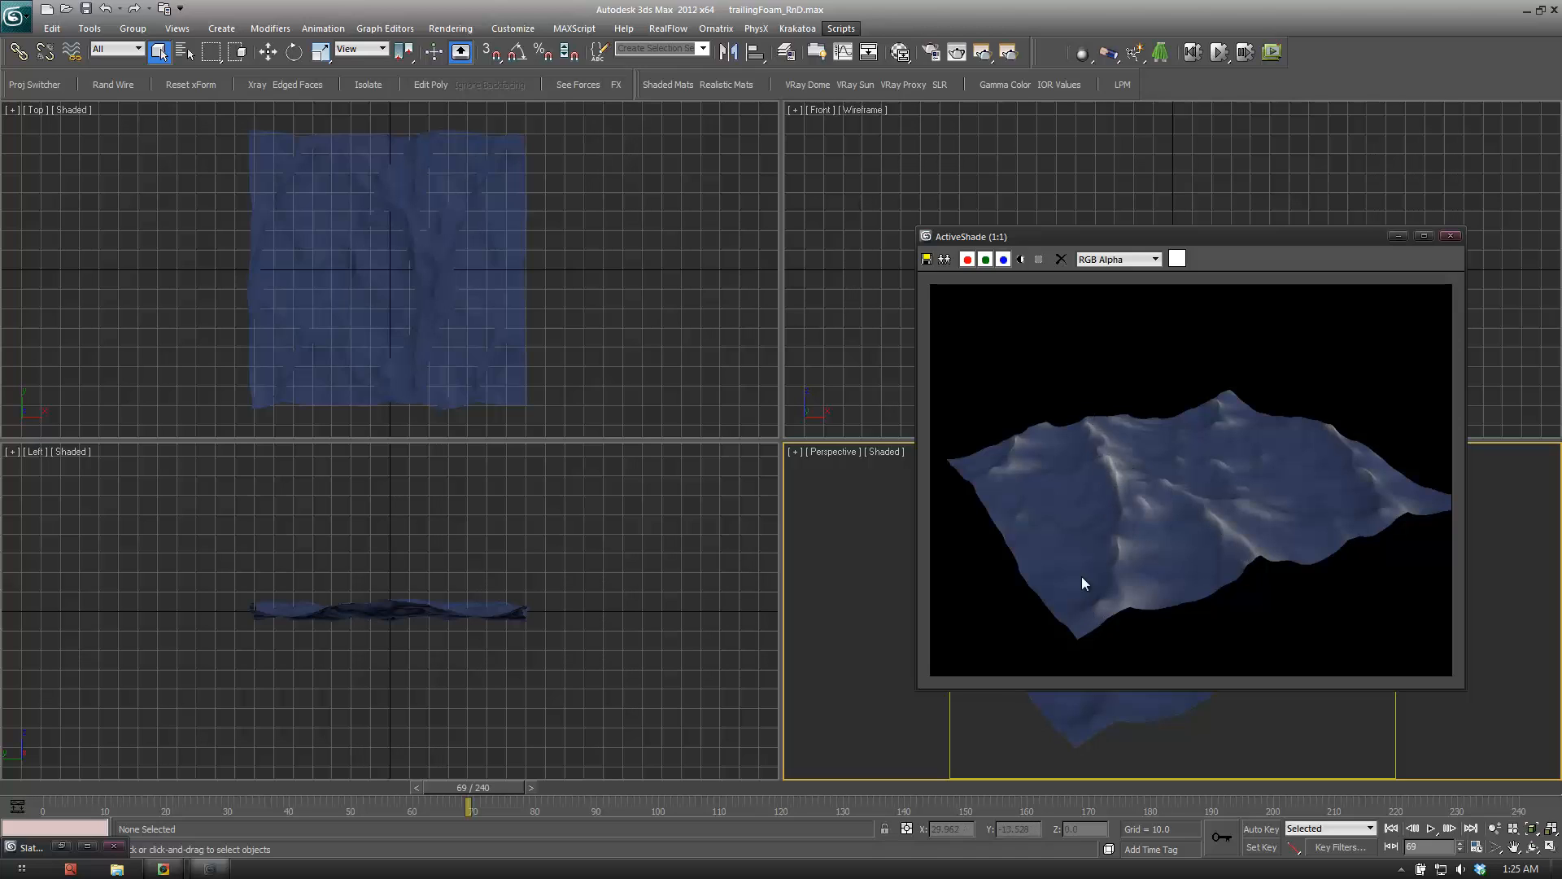
left_click_drag(495, 783, 582, 788)
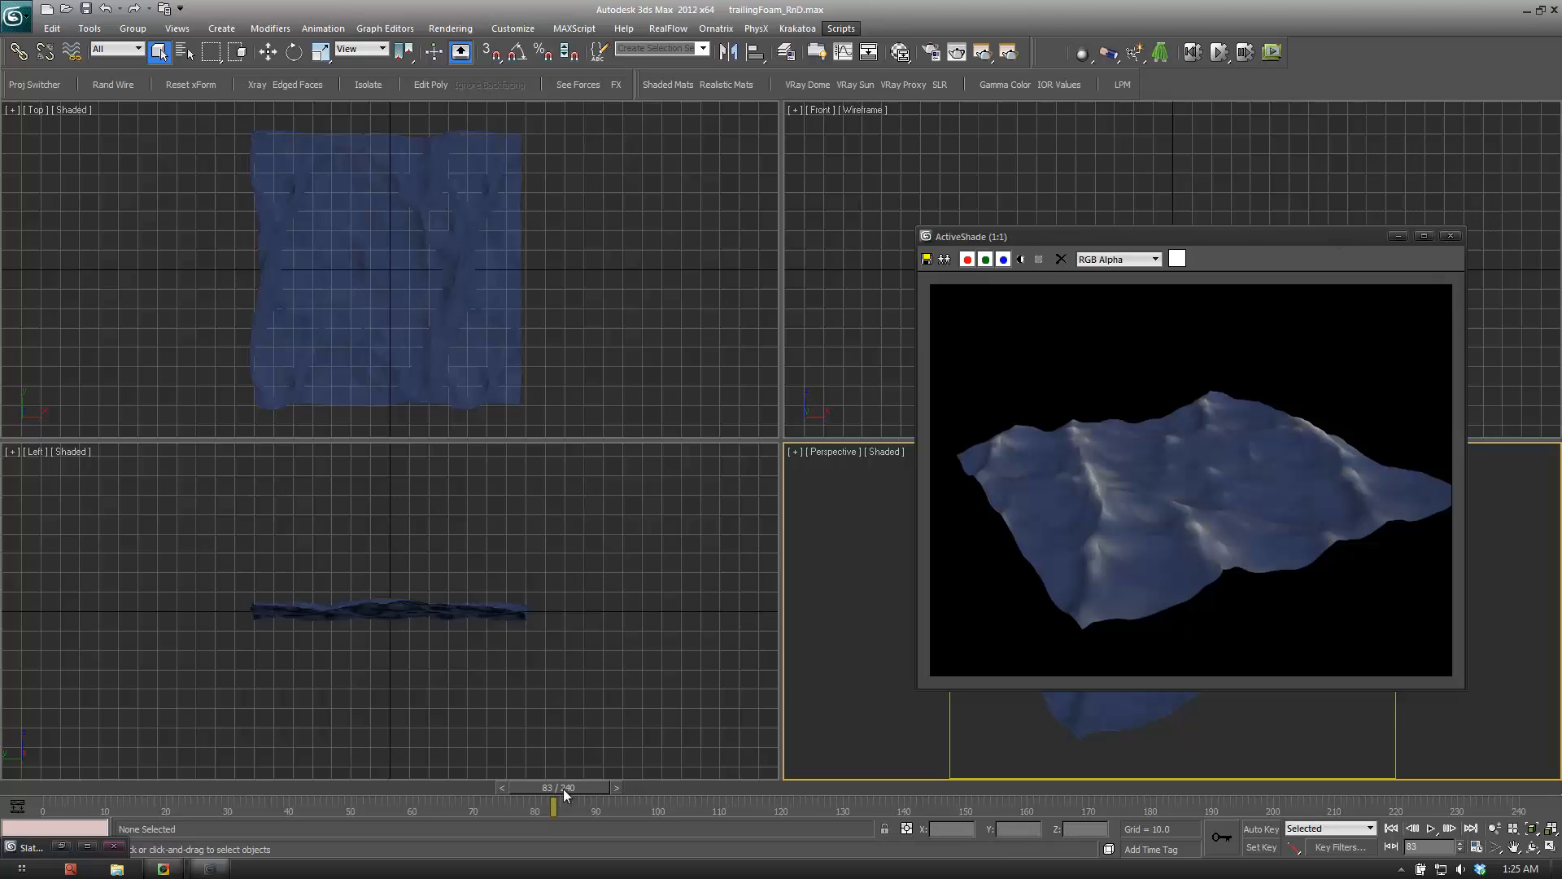
left_click(666, 794)
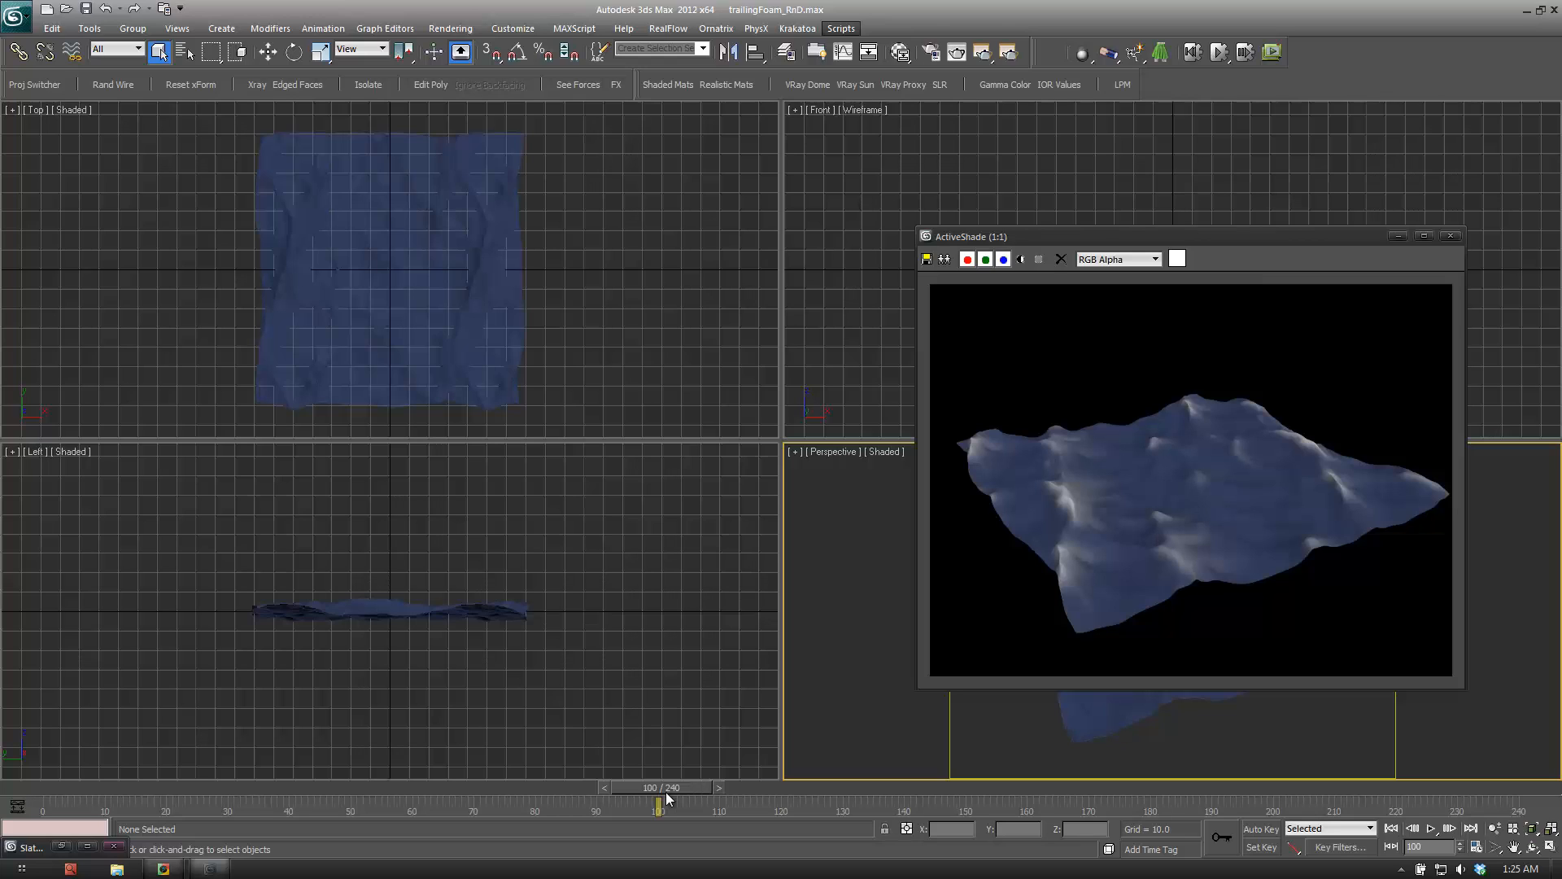
left_click(1451, 236)
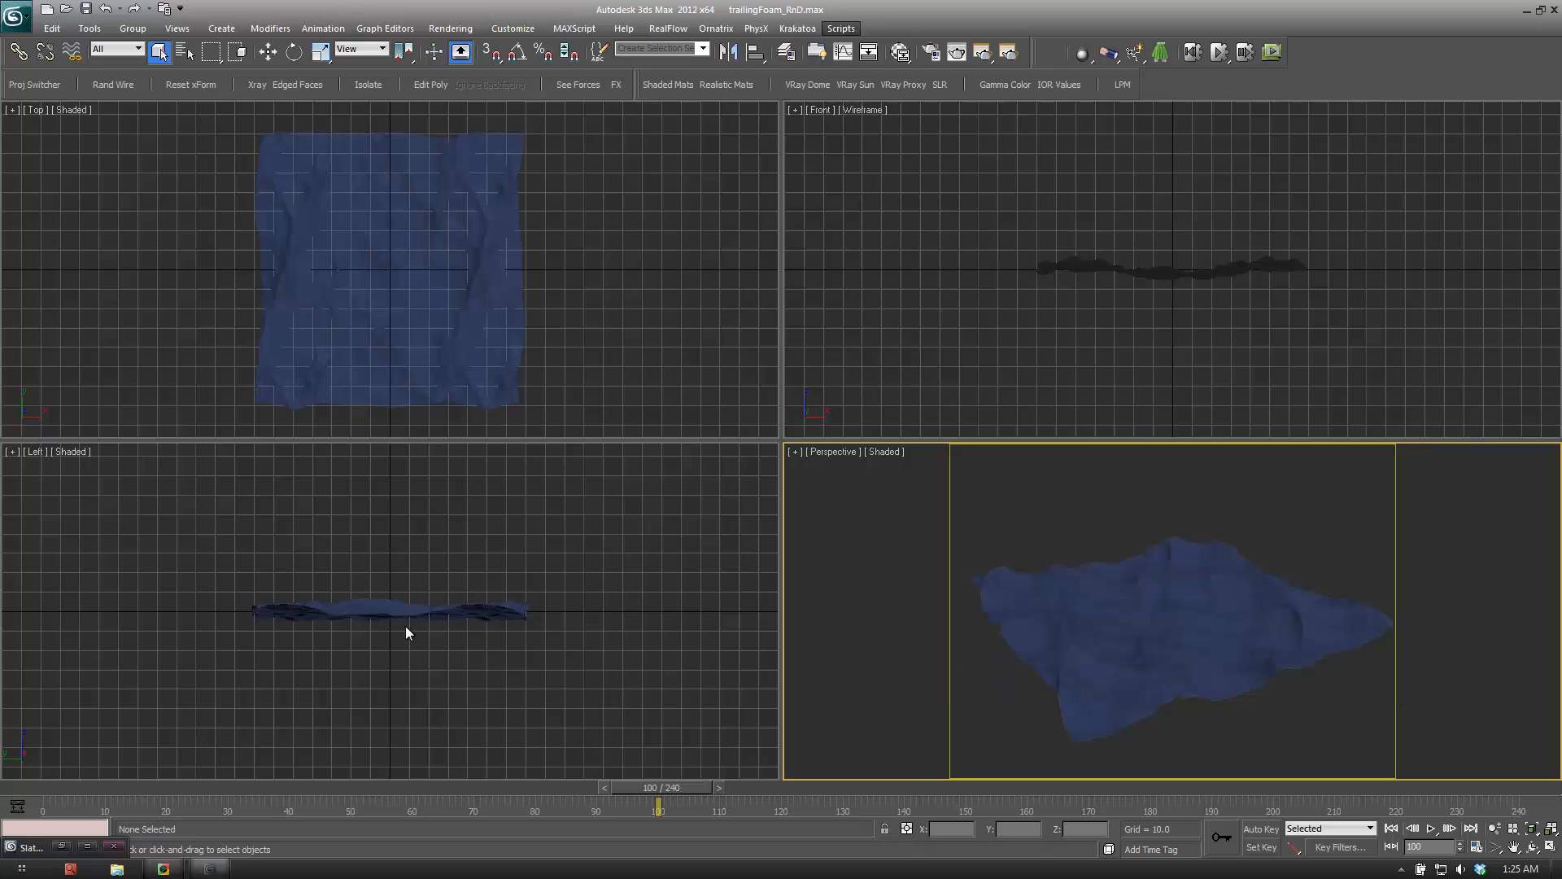
Review how the white and blue Standard materials and the Map #1 mask feed the Material #142 Blend, and close the Slate Material Editor.
key("m")
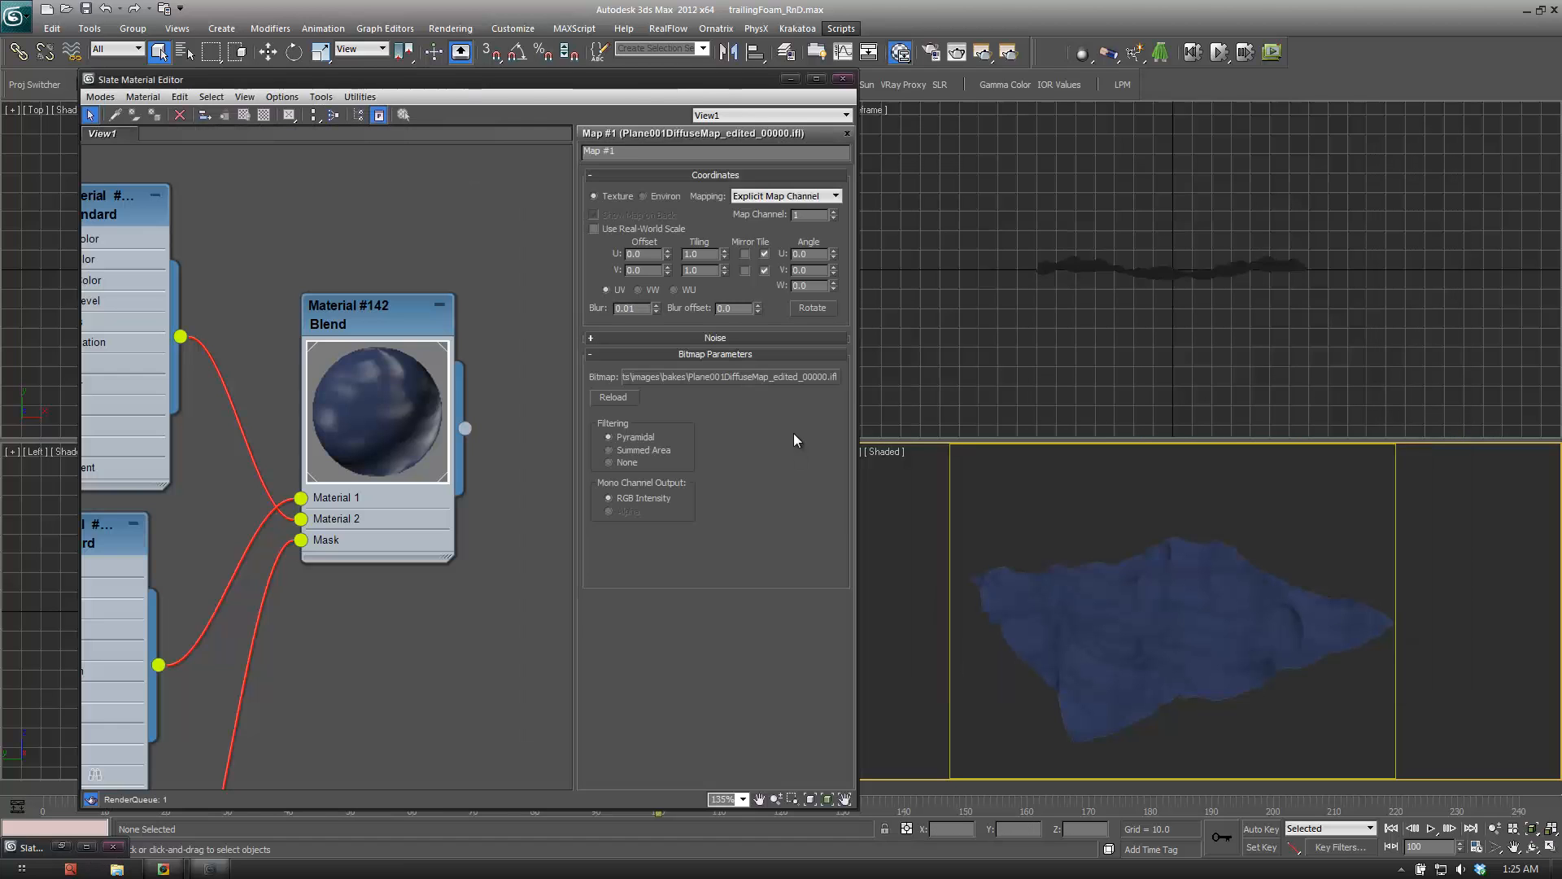
middle_click_drag(225, 468, 371, 573)
scroll(371, 573, "down", 2)
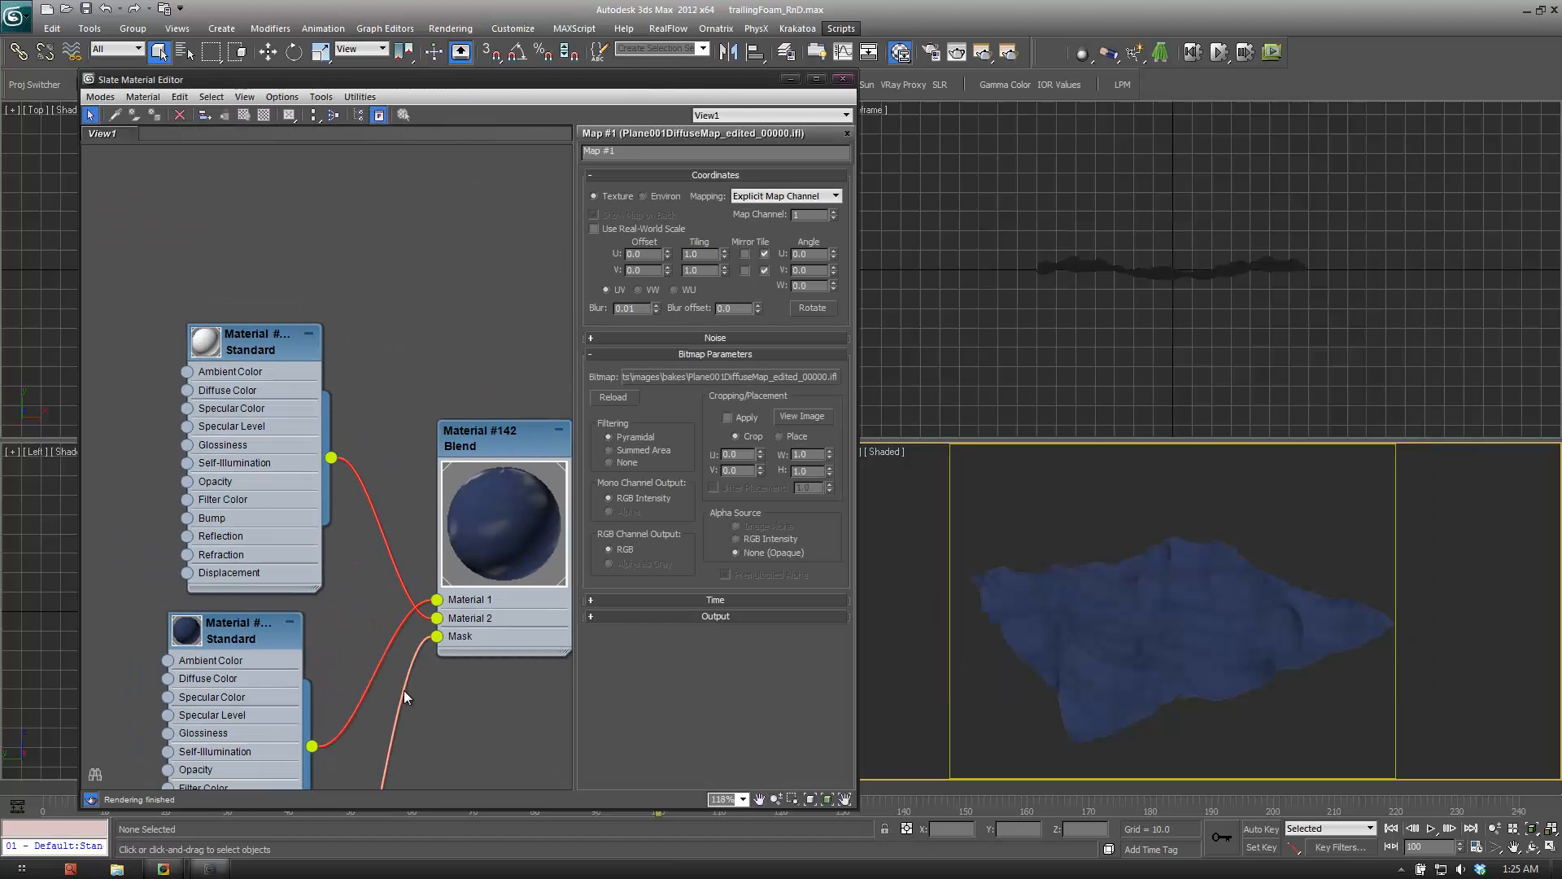
middle_click_drag(404, 690, 409, 389)
scroll(439, 546, "down", 2)
middle_click_drag(407, 627, 430, 332)
middle_click_drag(514, 617, 496, 408)
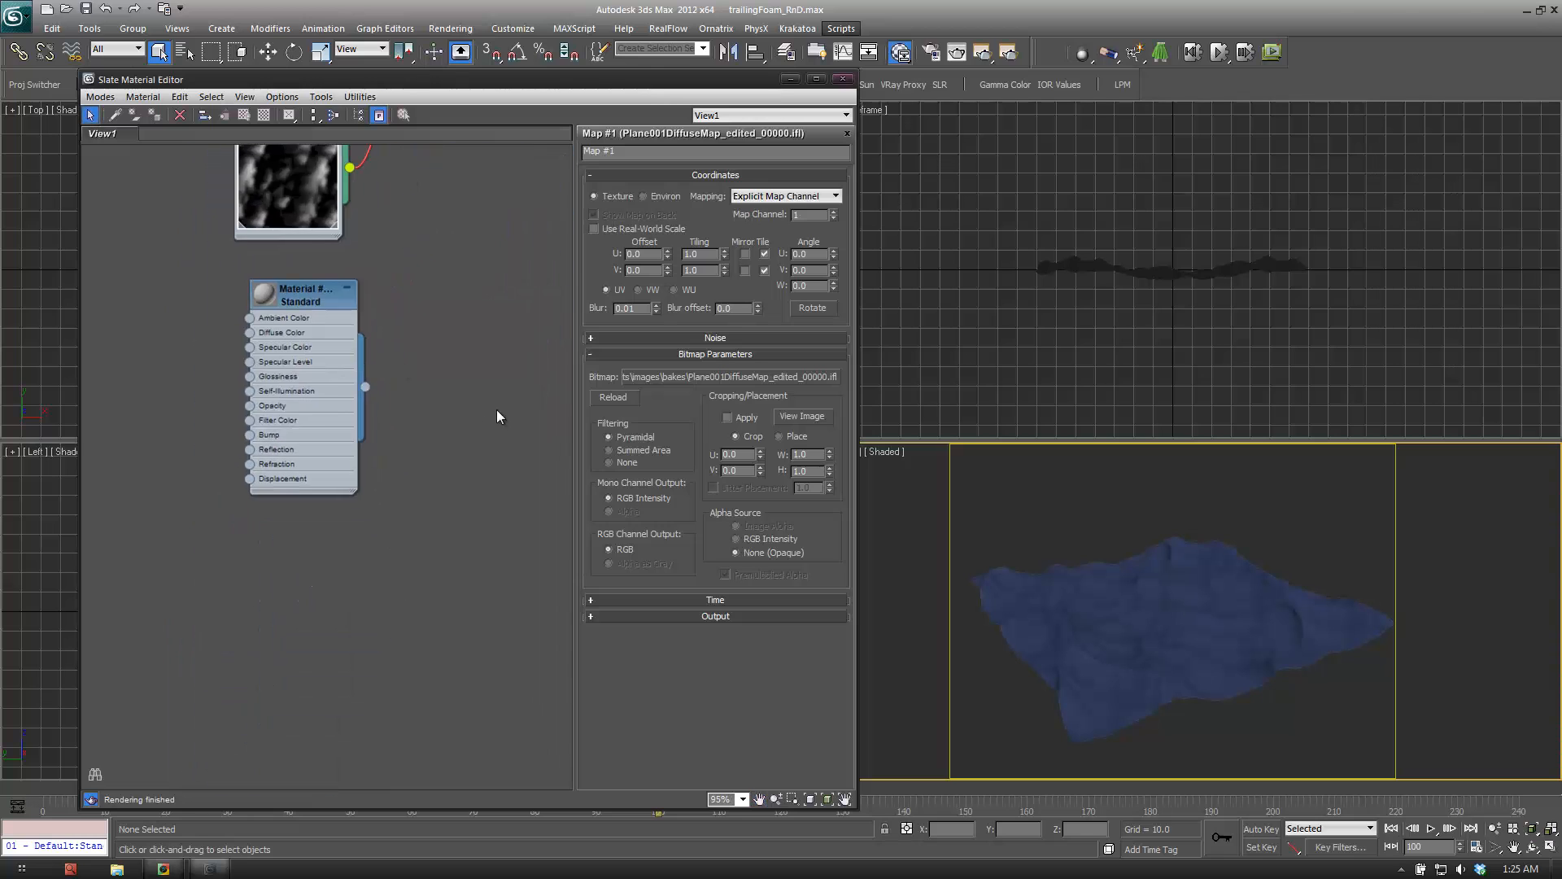
middle_click_drag(490, 355, 441, 540)
scroll(441, 539, "up", 5)
middle_click_drag(313, 264, 458, 733)
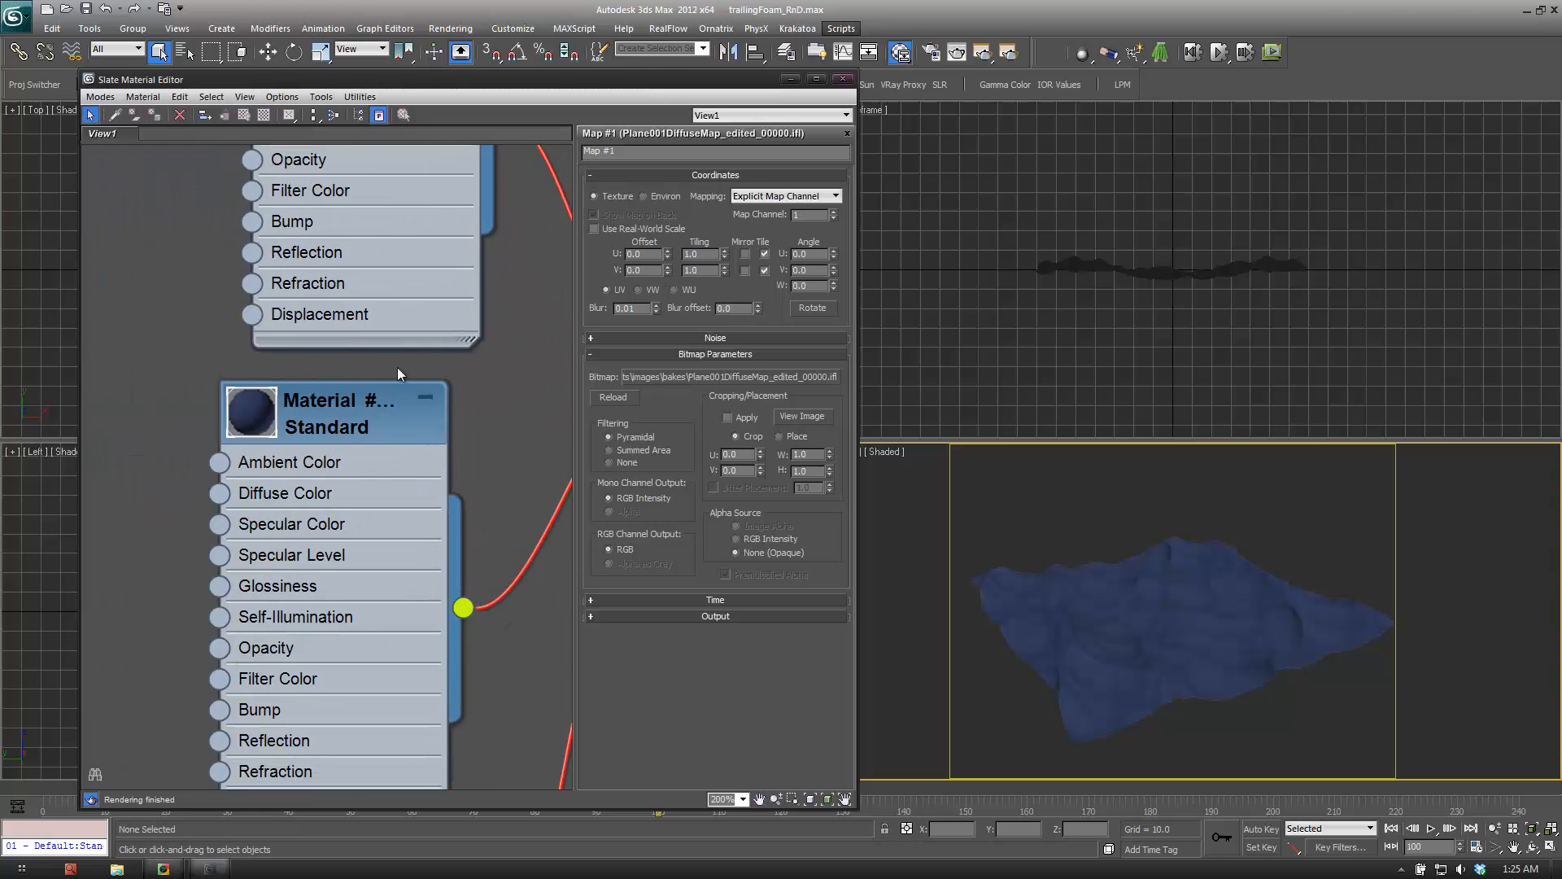
middle_click_drag(410, 267, 301, 701)
middle_click_drag(505, 599, 502, 330)
middle_click_drag(430, 439, 426, 167)
scroll(394, 672, "down", 3)
middle_click_drag(430, 520, 389, 762)
scroll(389, 762, "down", 1)
middle_click_drag(420, 685, 373, 348)
middle_click_drag(445, 387, 526, 194)
middle_click_drag(296, 603, 351, 345)
left_click_drag(342, 338, 319, 475)
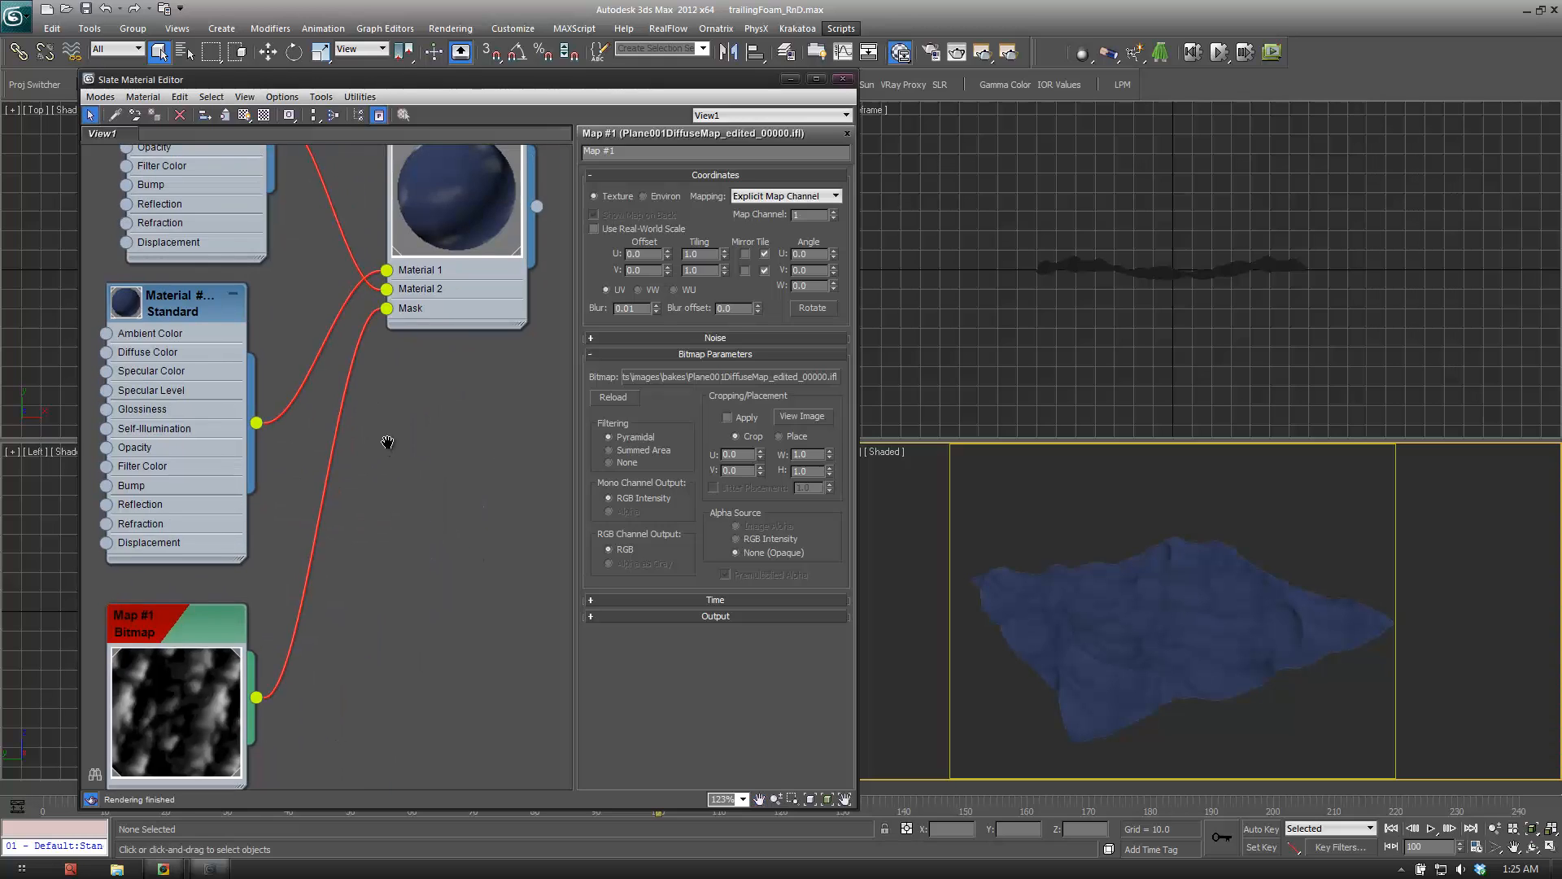
middle_click_drag(388, 441, 320, 491)
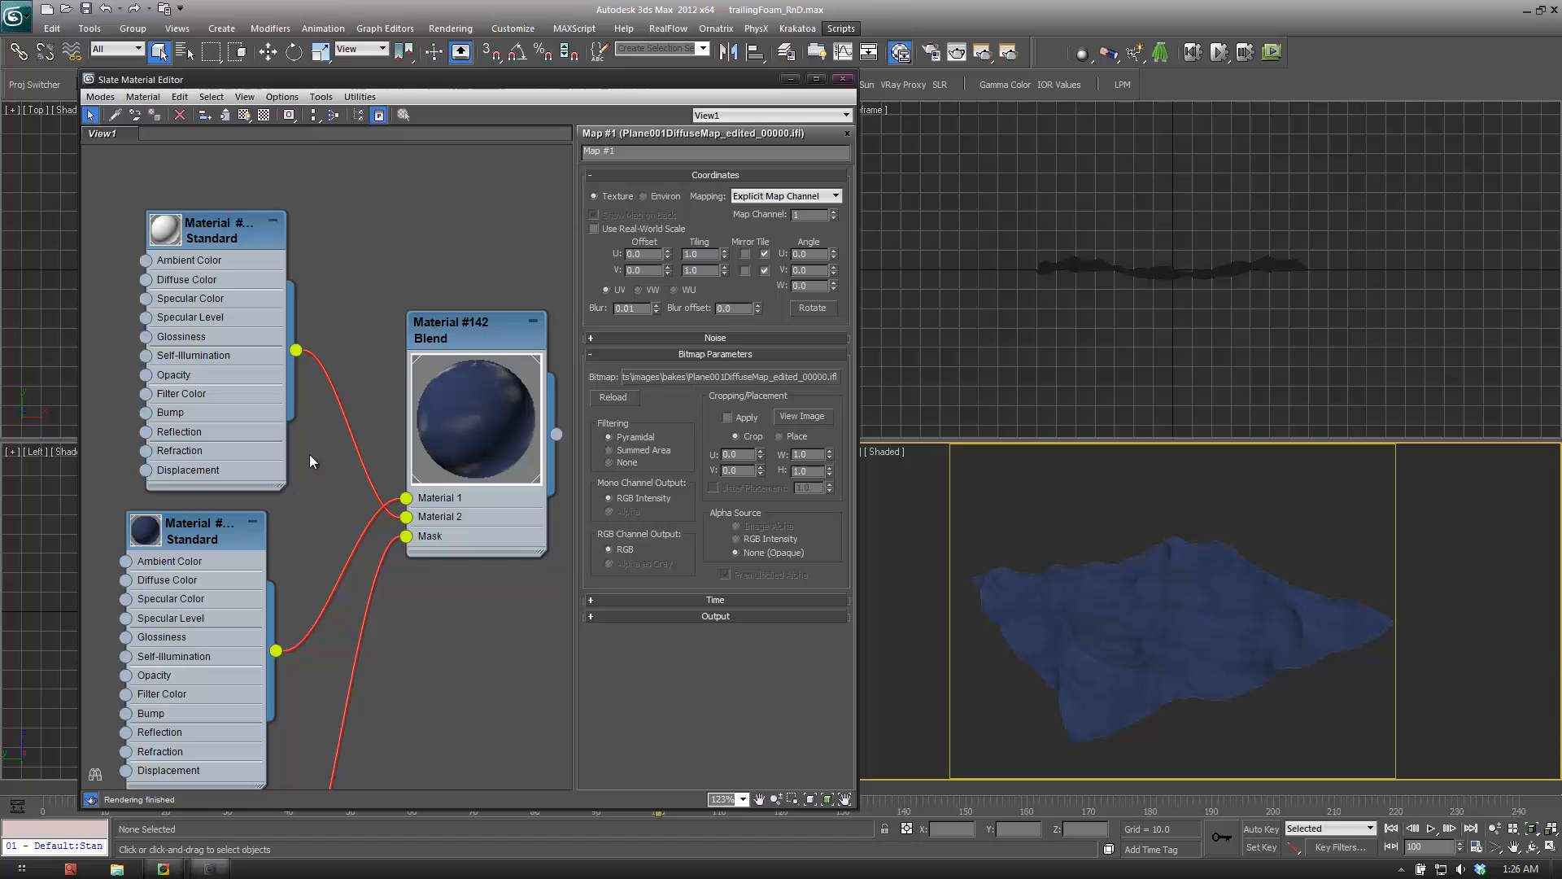
left_click(843, 79)
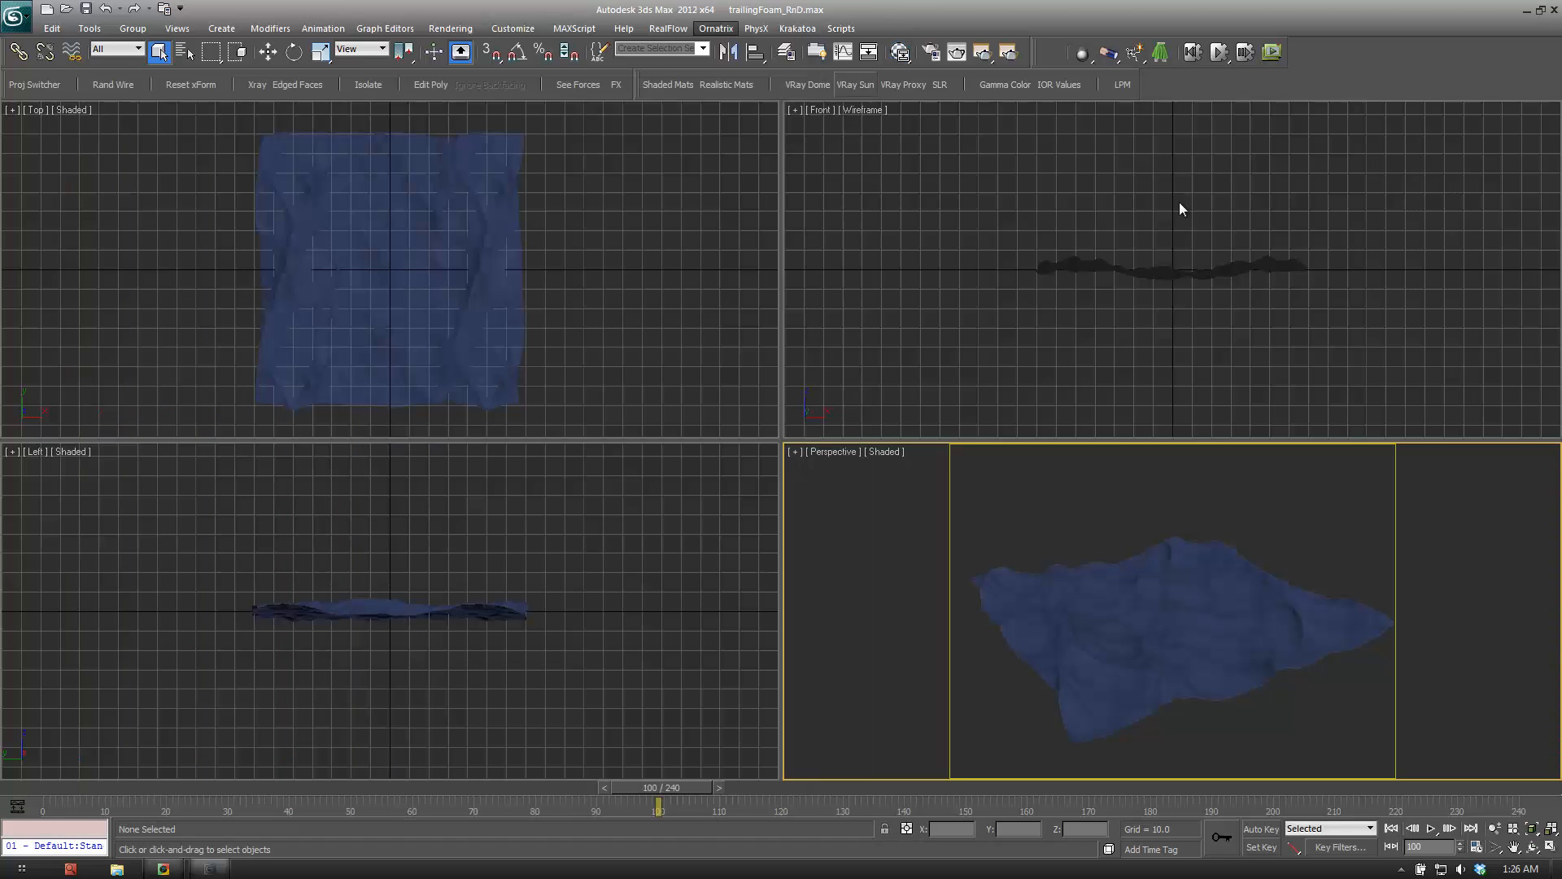